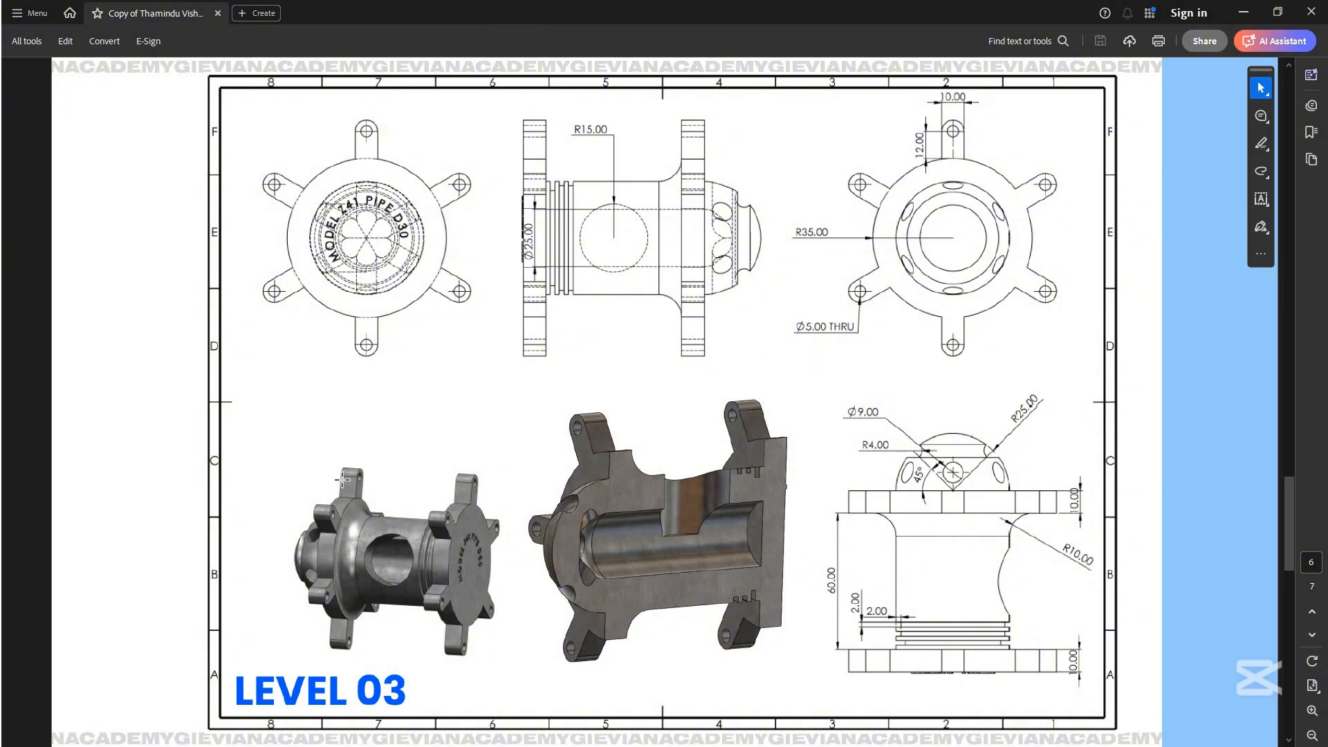
Examine the isometric and section views of the Level 03 part, covering its domed end, lugged flanges, cylindrical body and side hole
left_click_drag(281, 466, 361, 622)
left_click(438, 460)
left_click_drag(500, 667, 502, 670)
left_click(462, 556)
left_click_drag(365, 509, 437, 593)
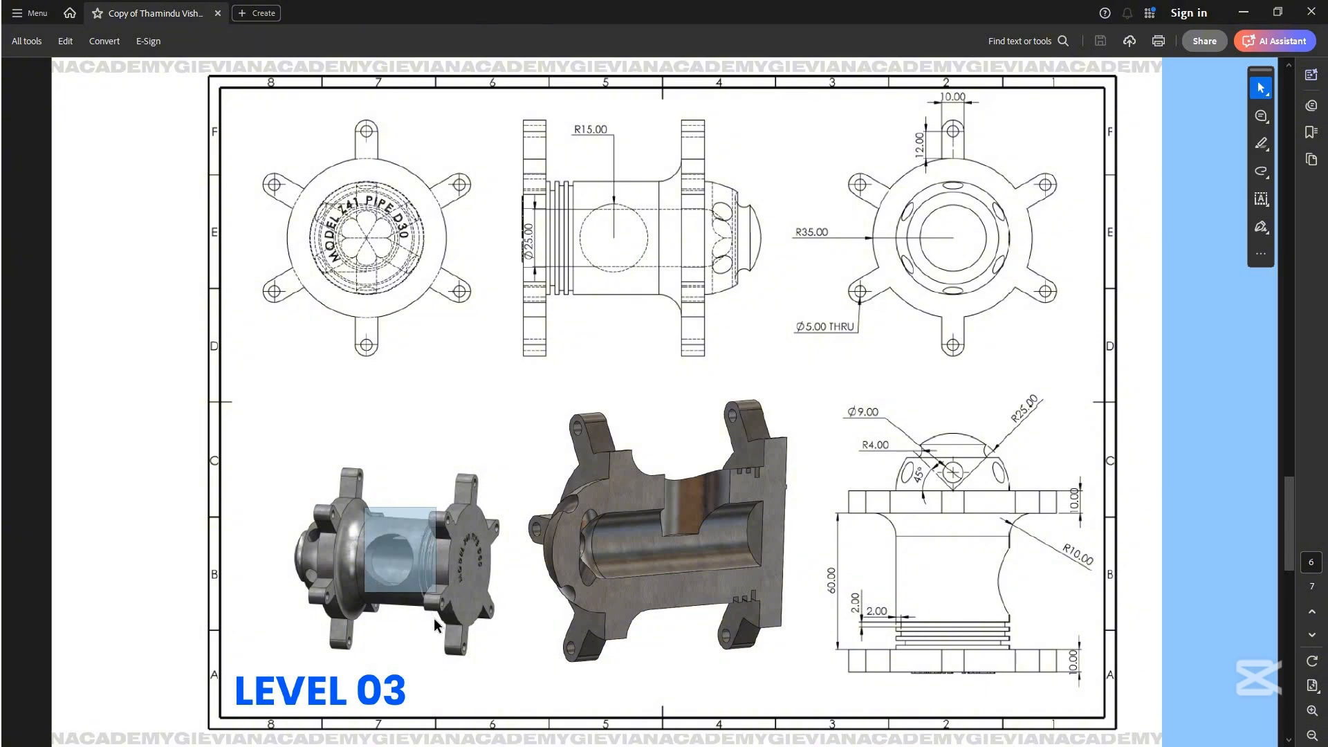
left_click_drag(627, 465, 750, 623)
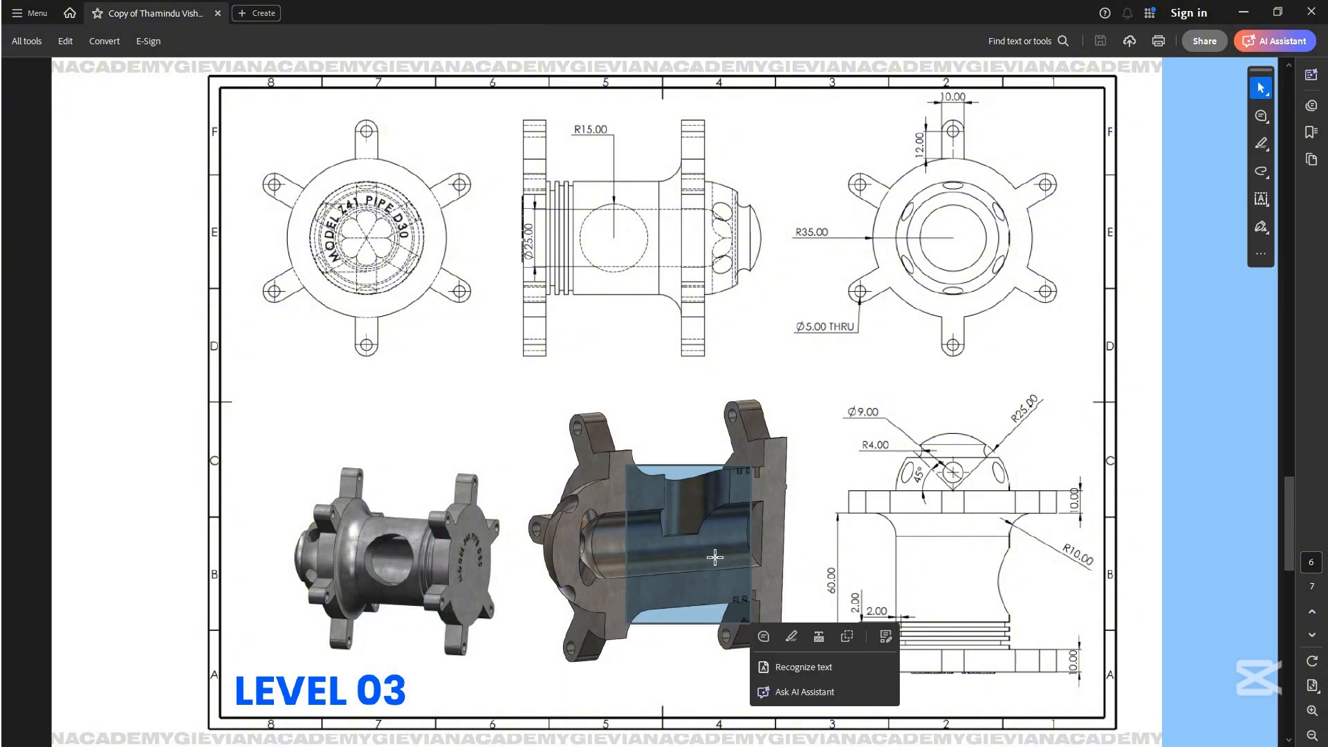
left_click(715, 556)
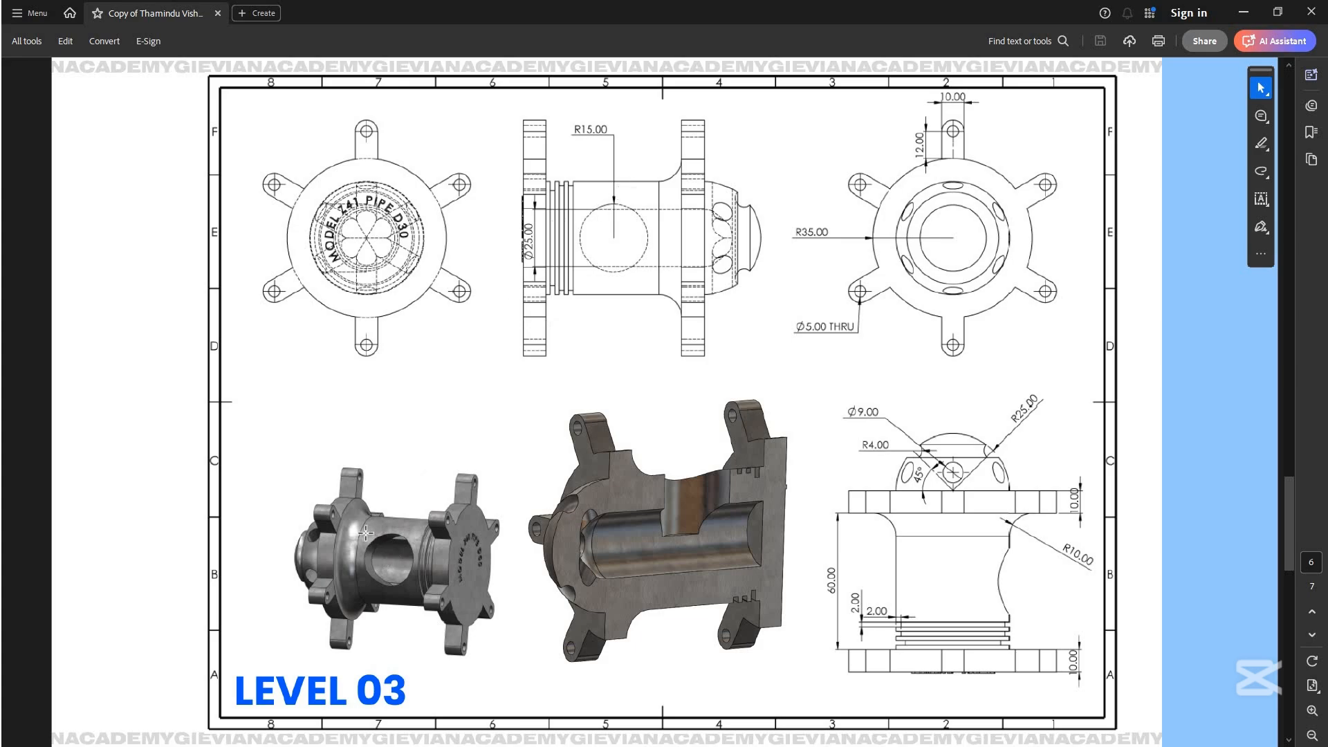
left_click_drag(364, 534, 444, 623)
left_click(407, 576)
left_click_drag(538, 650, 417, 476)
mouse_move(235, 554)
left_mouse_down()
mouse_move(412, 560)
mouse_move(81, 585)
mouse_move(322, 581)
left_mouse_up()
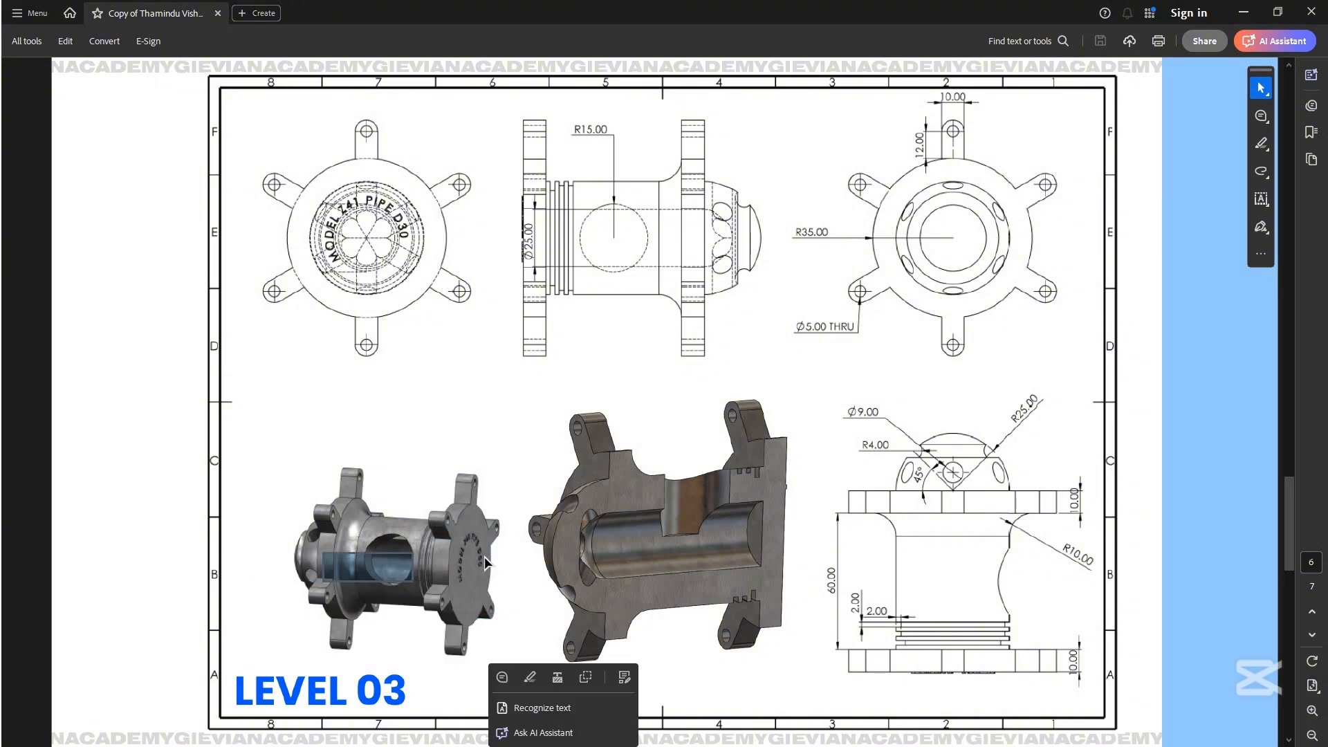
left_click(434, 481)
left_click_drag(552, 671, 552, 674)
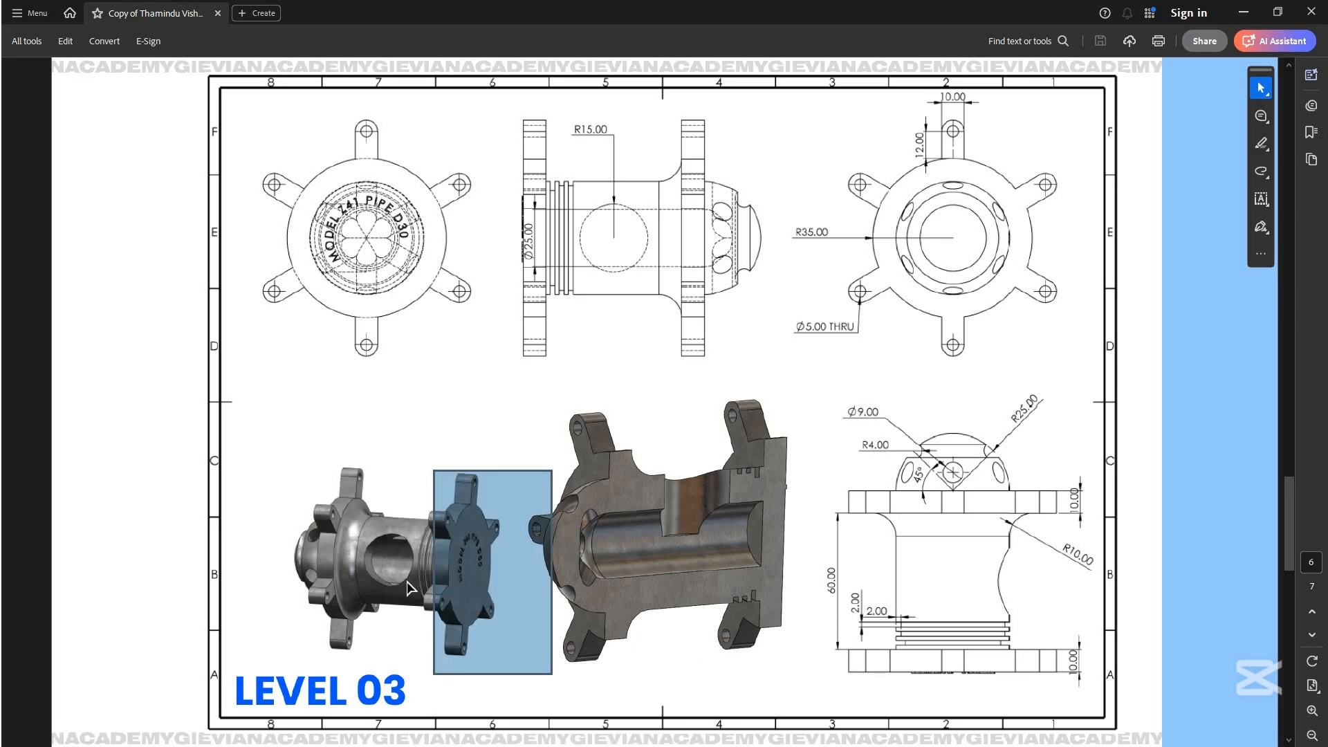
left_click(452, 585)
left_click(318, 547)
left_click_drag(451, 583, 126, 533)
left_click_drag(341, 539, 353, 540)
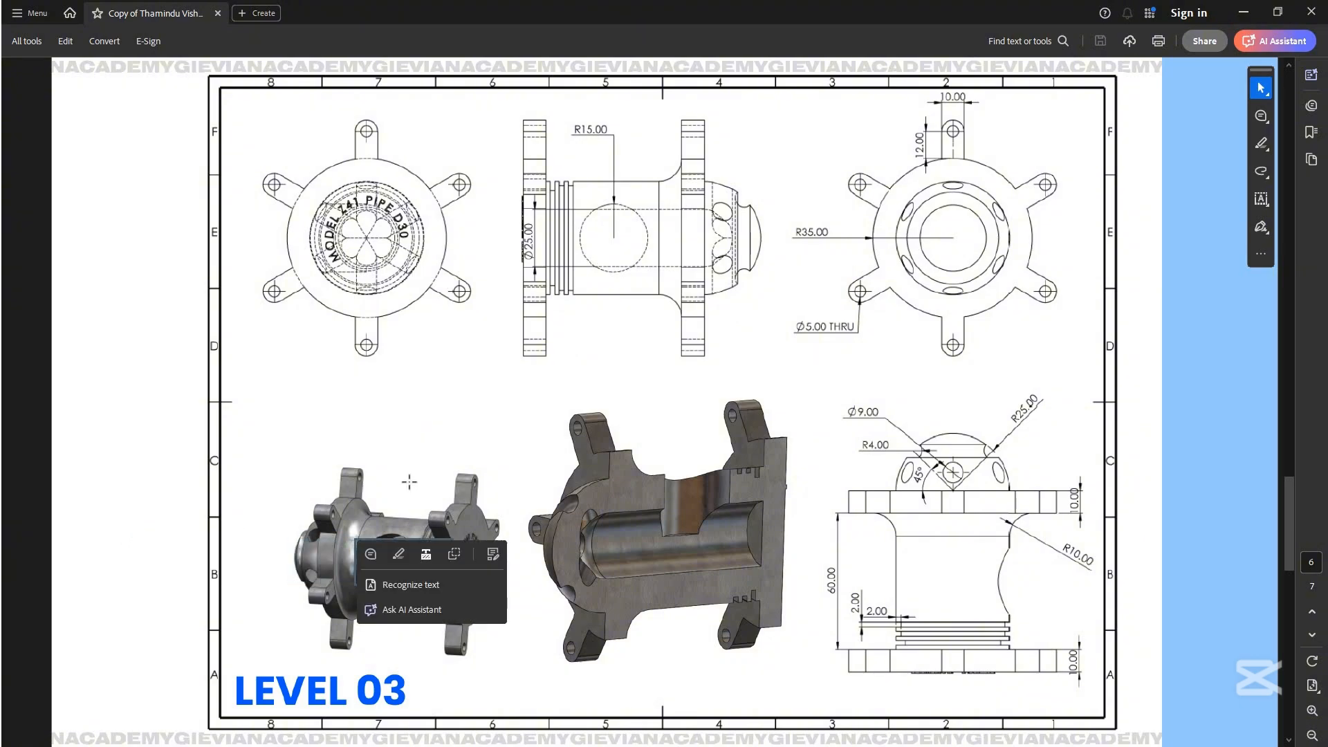
left_click(406, 573)
left_click(373, 556)
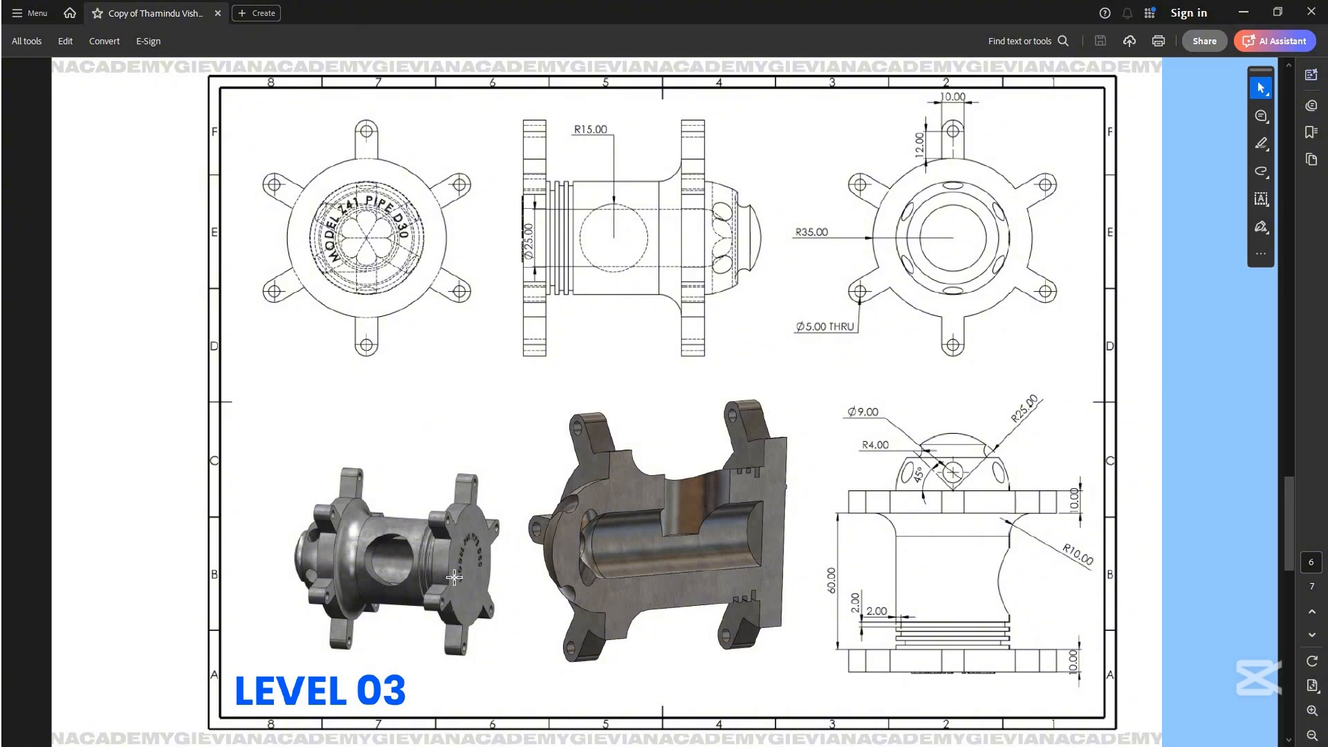
left_click_drag(485, 562, 317, 559)
left_click(361, 513)
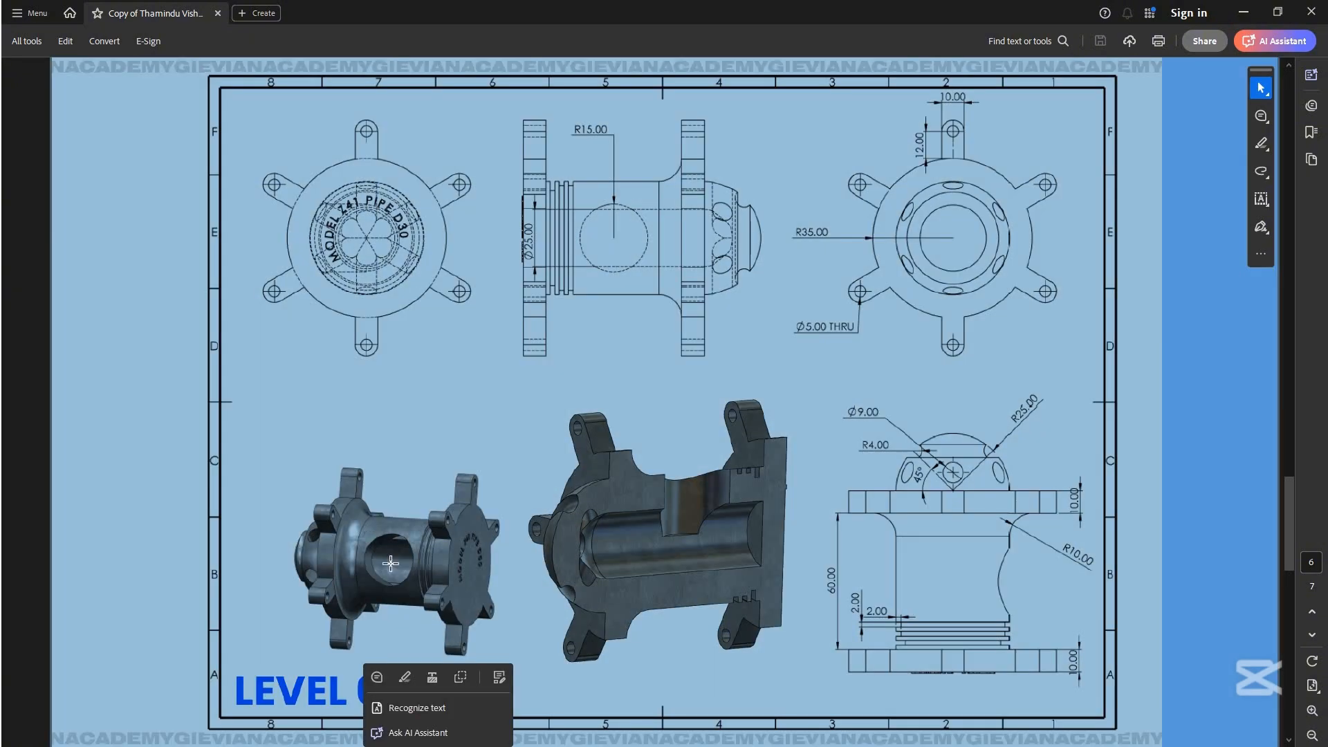
left_click(389, 563)
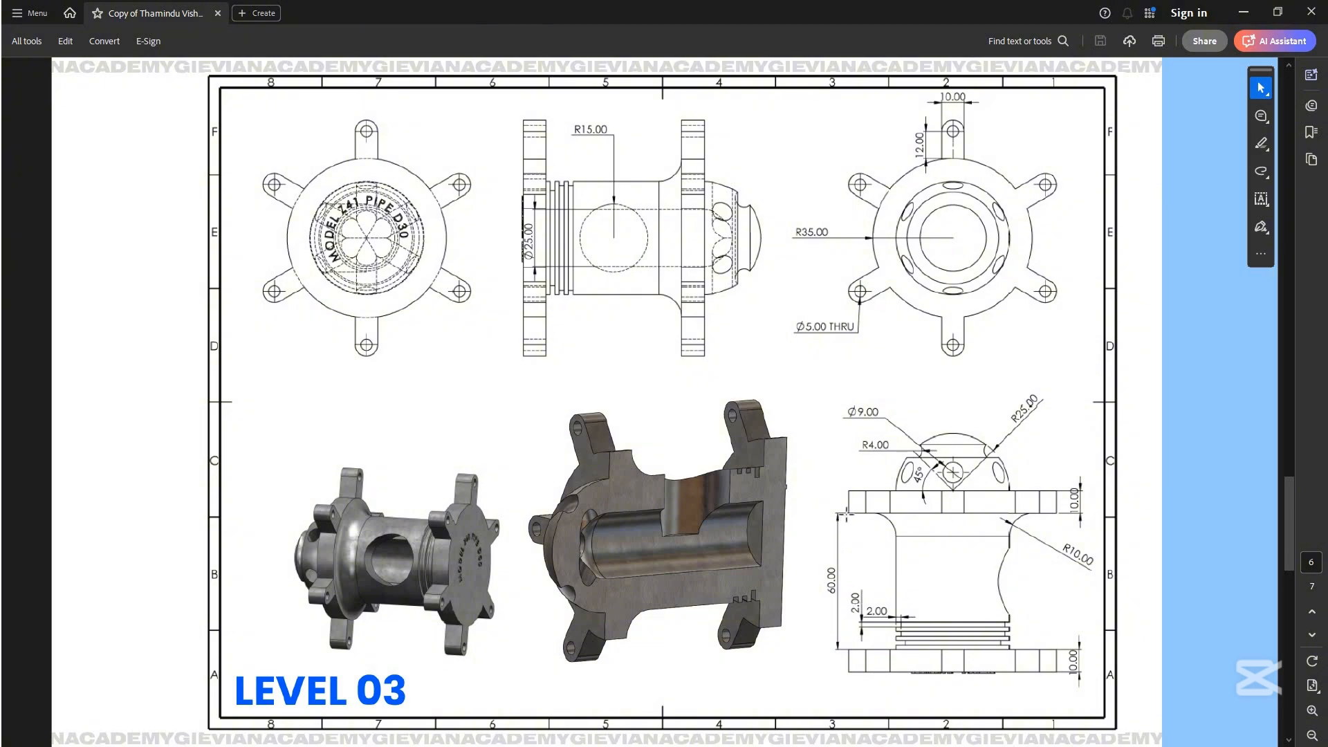
Examine the dimensioned side view for the sizes of the cylindrical body, both flanges and the domed end
left_click_drag(787, 507, 897, 621)
left_click_drag(1095, 699, 1094, 656)
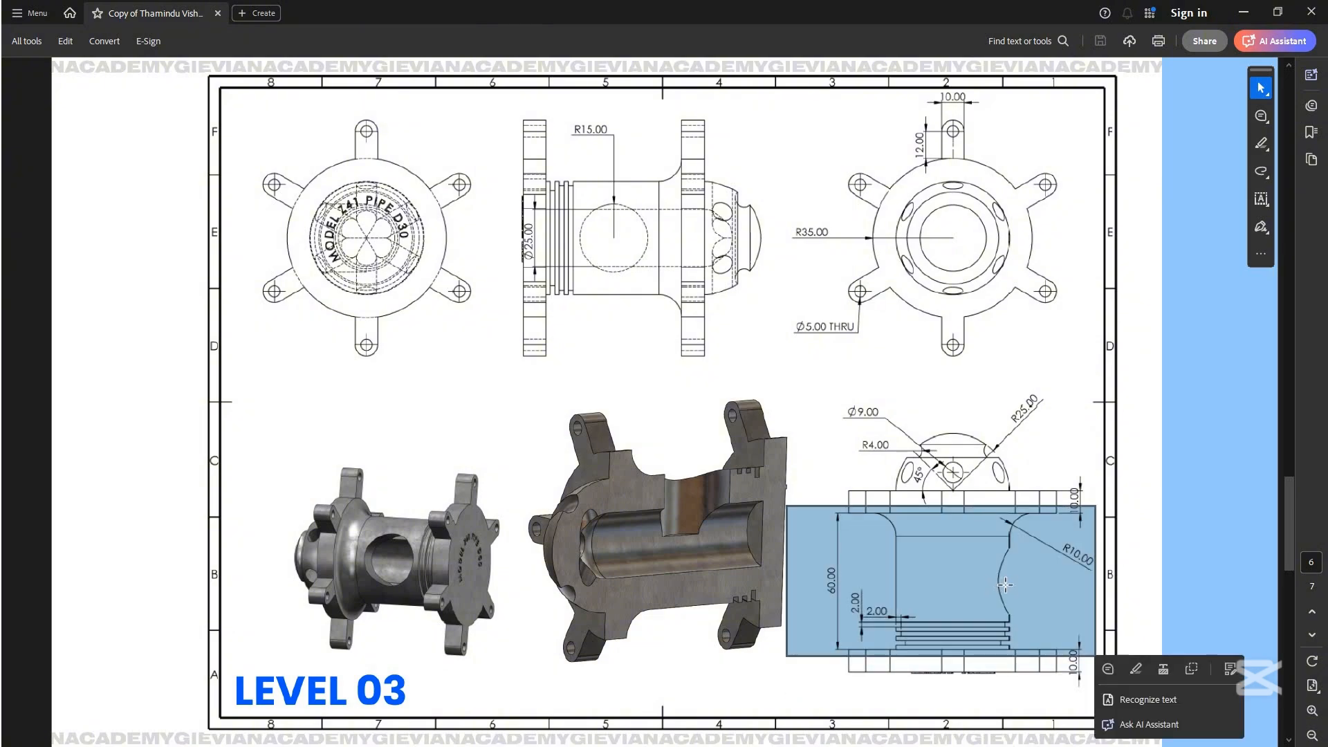
left_click(1003, 592)
left_click_drag(988, 549, 1043, 623)
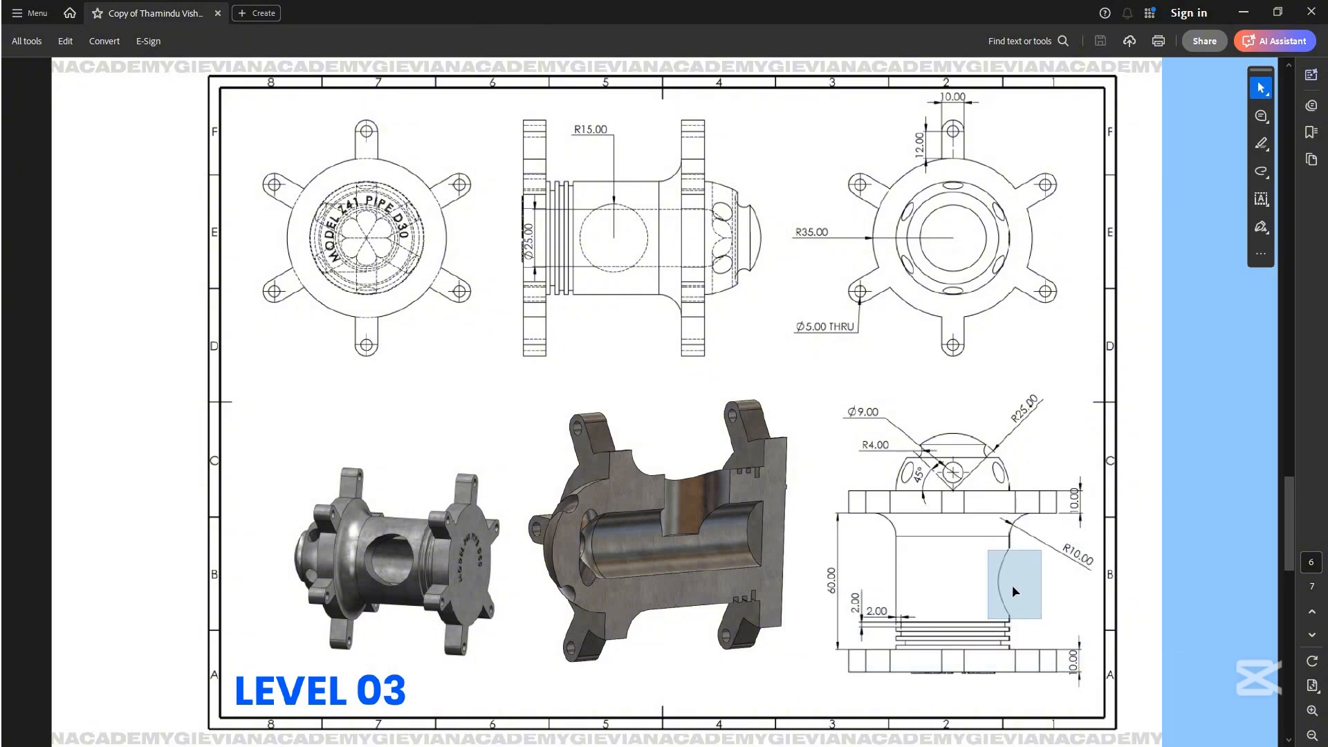
left_click(886, 560)
left_click_drag(845, 511, 1059, 654)
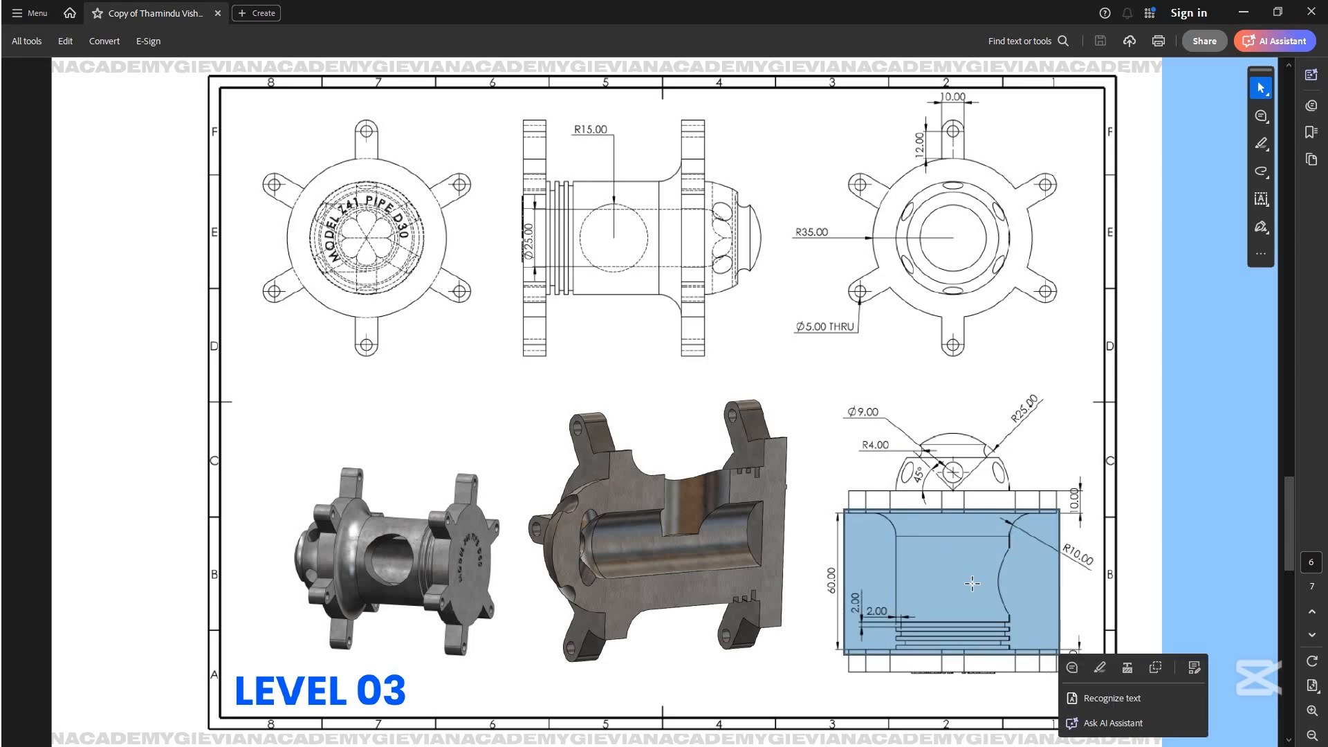
left_click(972, 583)
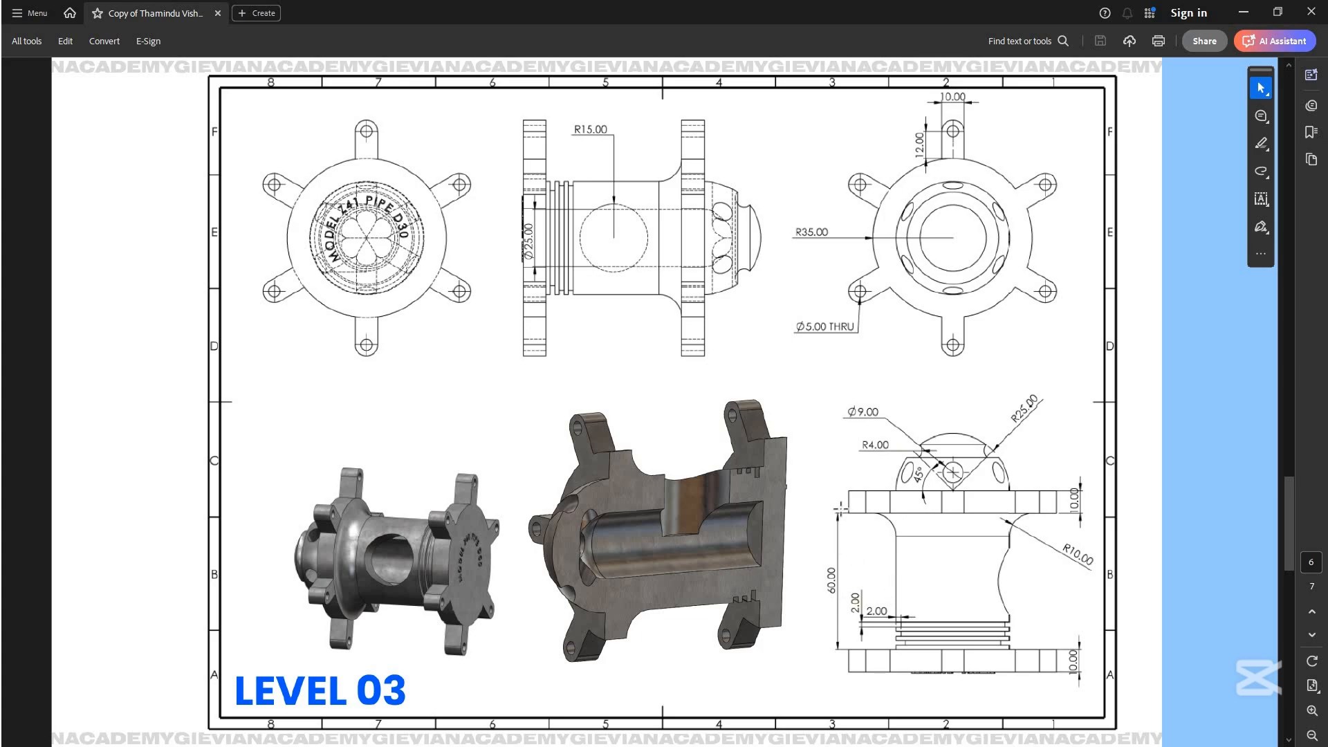
left_click_drag(819, 458, 962, 520)
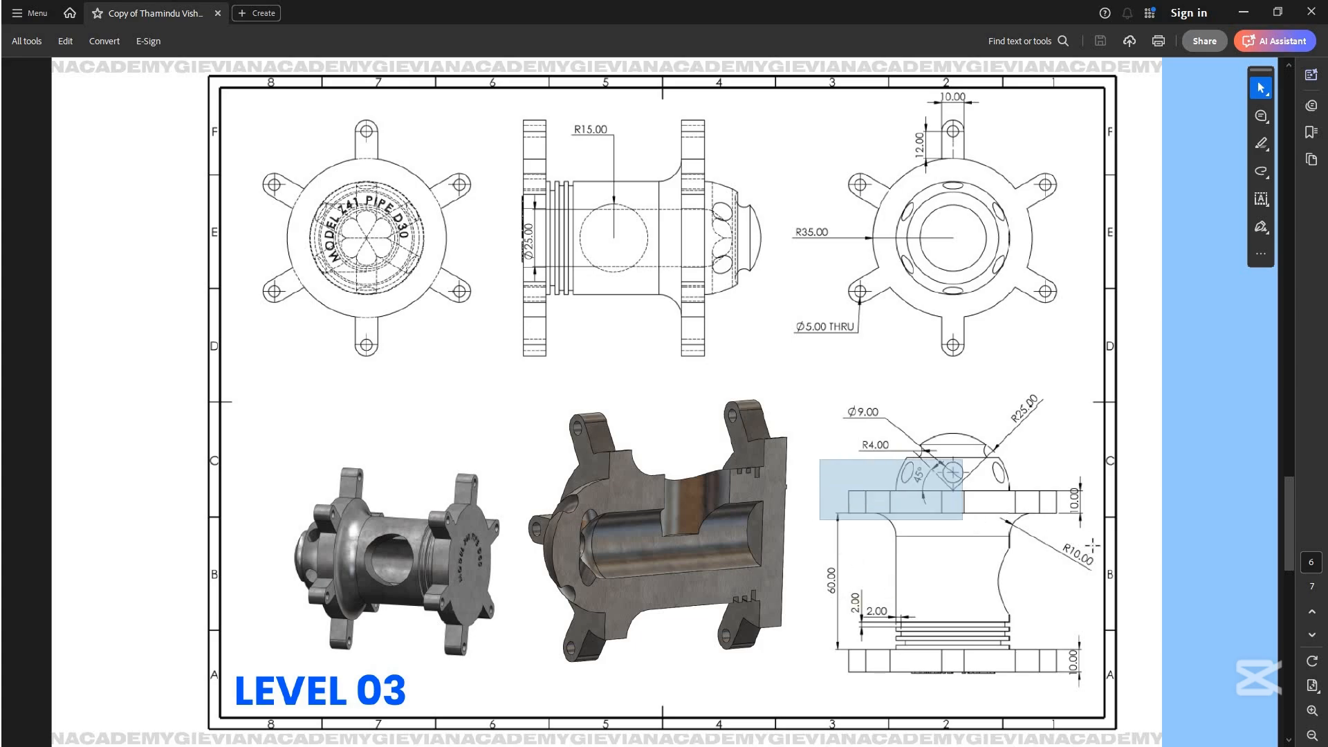
left_click_drag(1093, 545, 1094, 546)
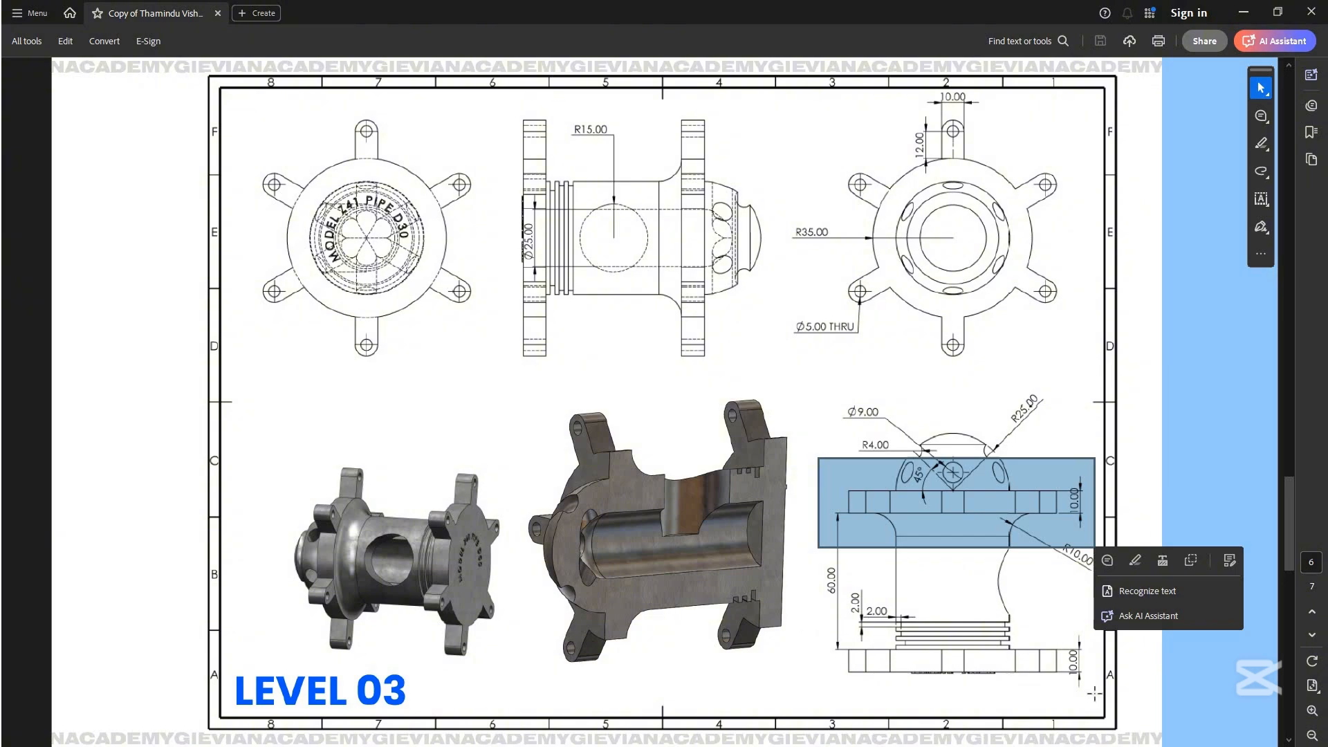
left_click_drag(812, 633, 1105, 694)
left_click(878, 523)
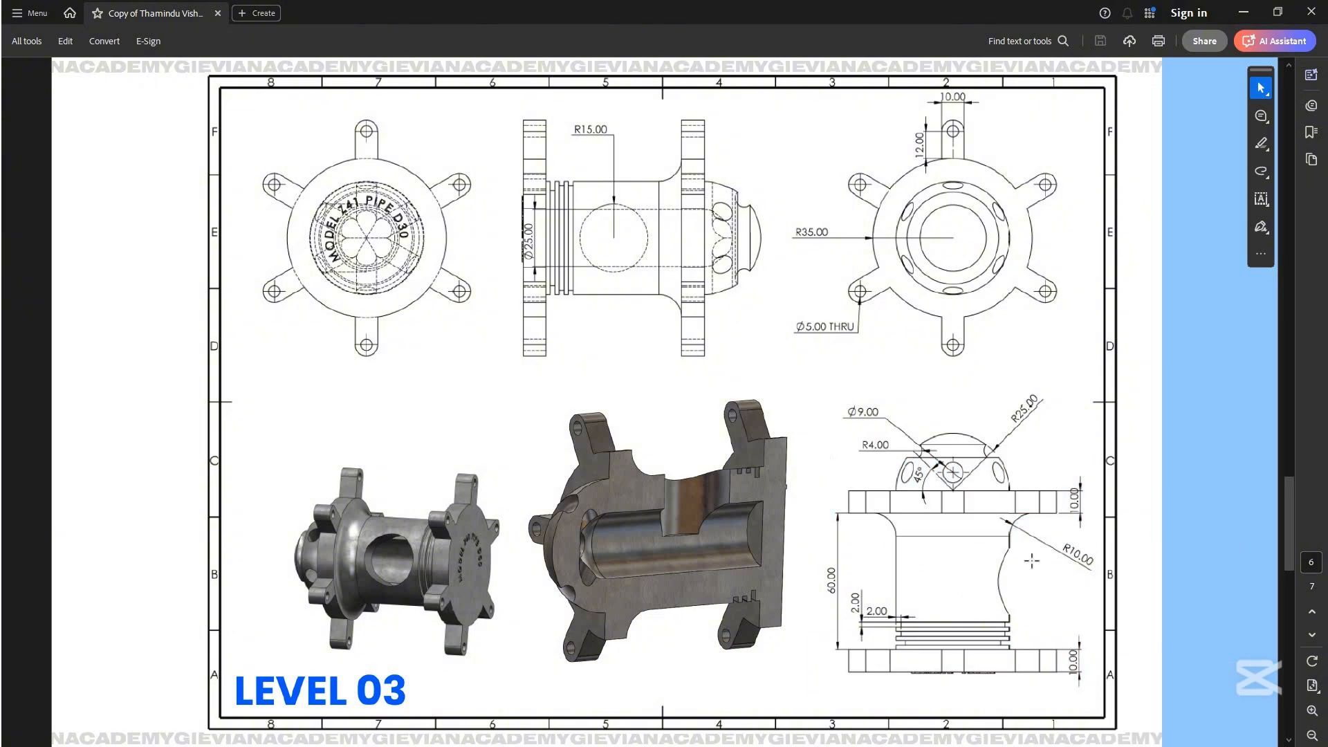
left_click_drag(821, 458, 1106, 553)
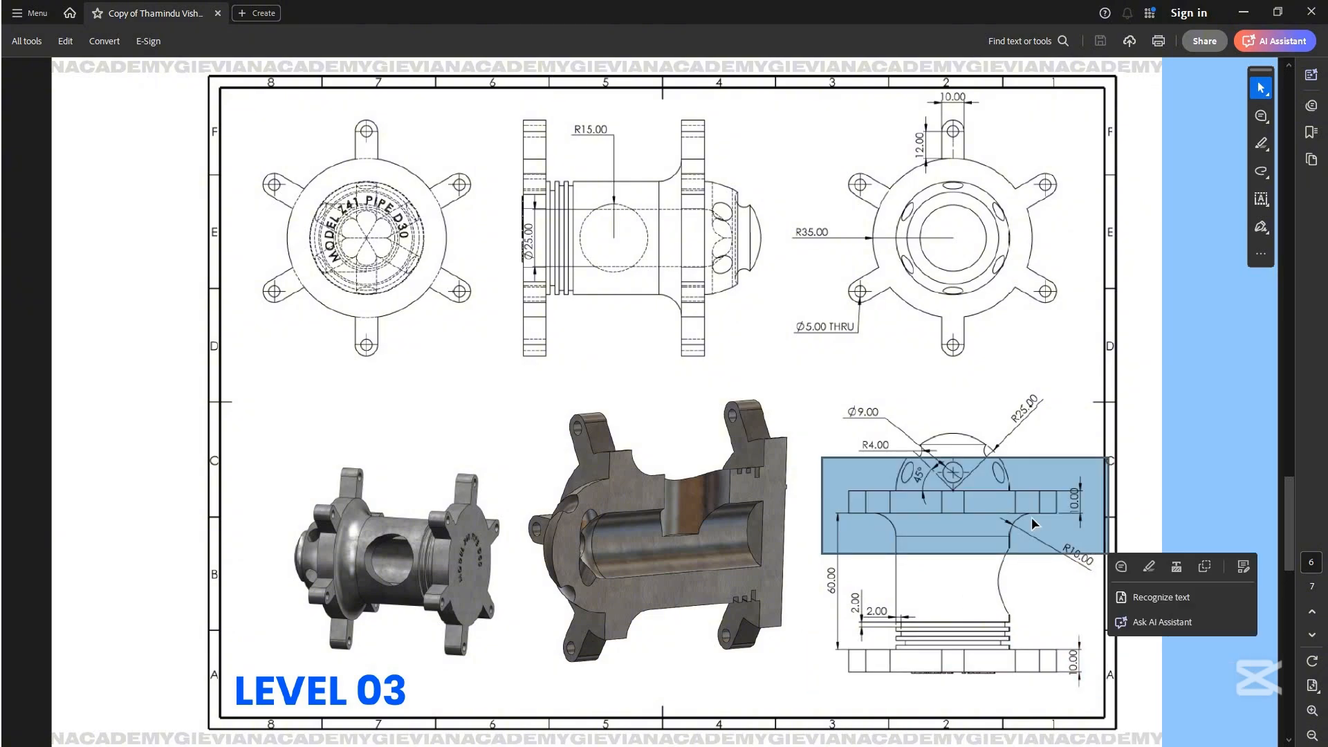
left_click(1035, 523)
left_click_drag(830, 569, 1147, 581)
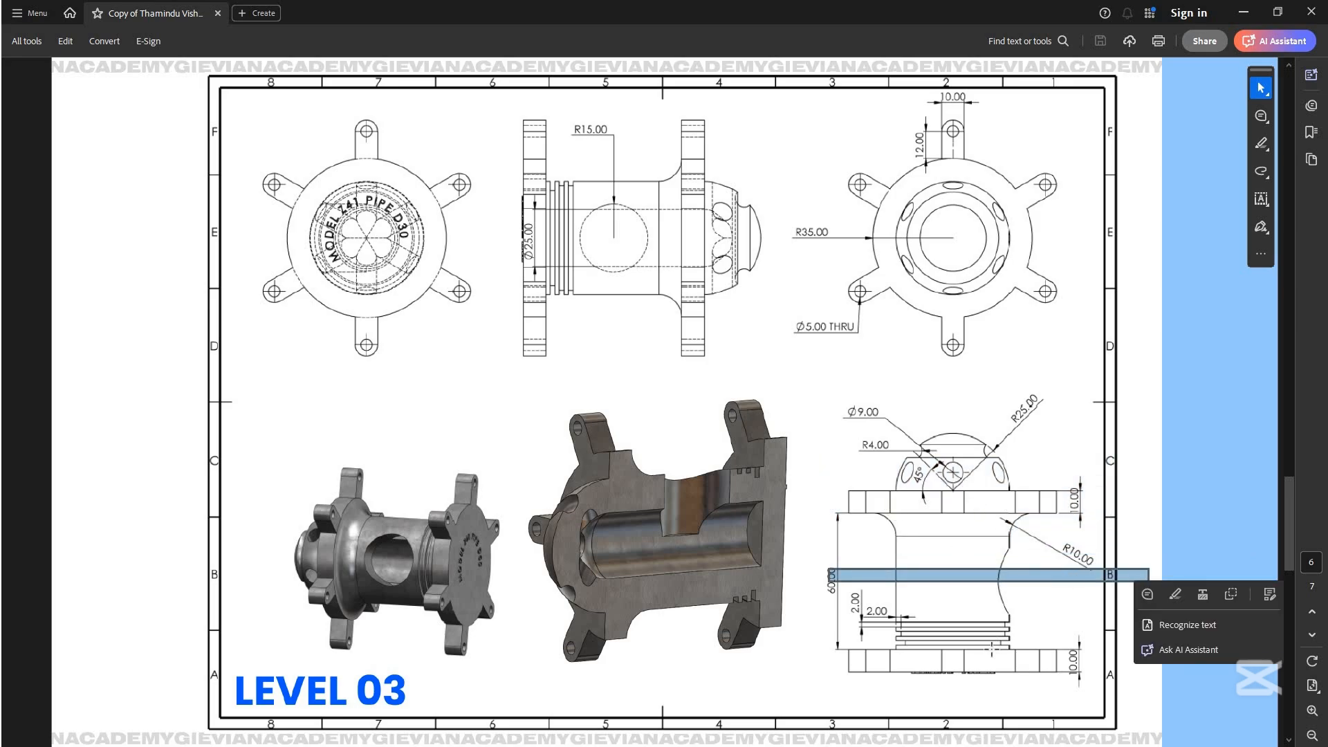
left_click(904, 505)
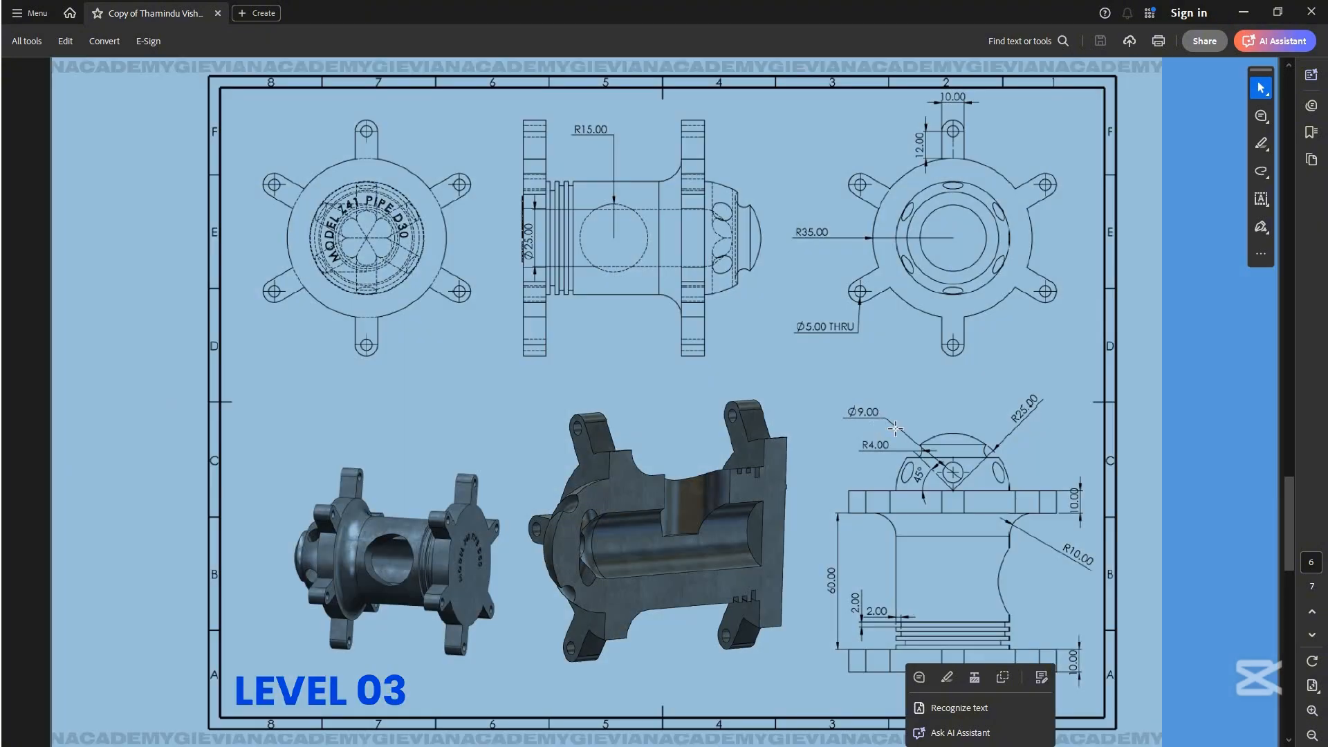
left_click_drag(882, 421, 1024, 499)
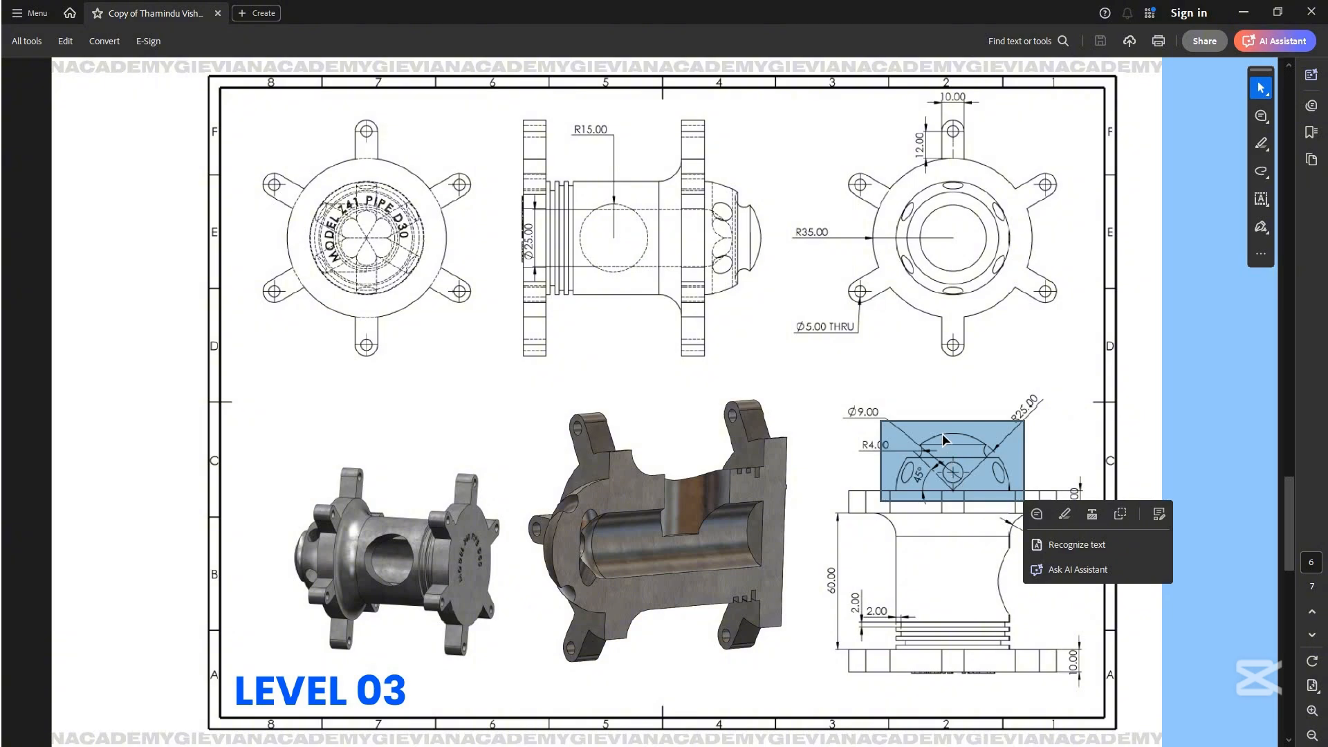
left_click_drag(282, 491, 367, 599)
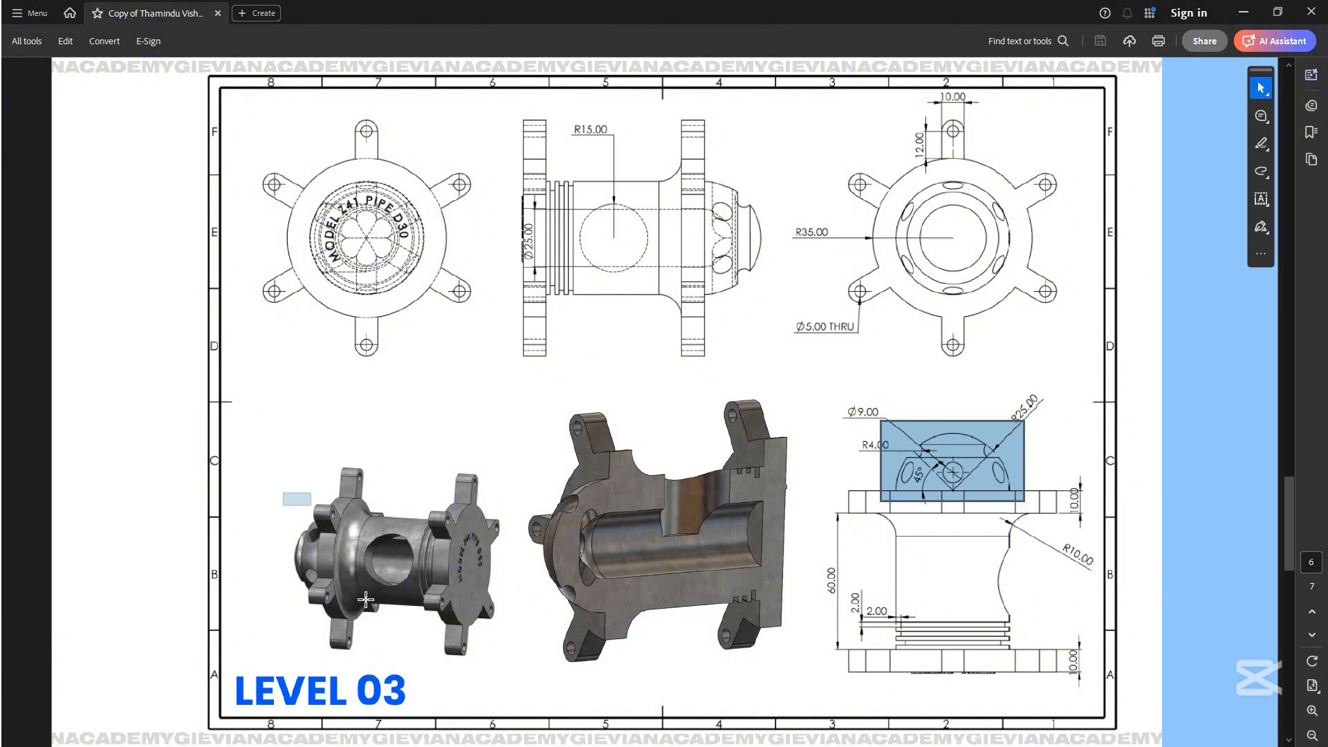
left_click(308, 573)
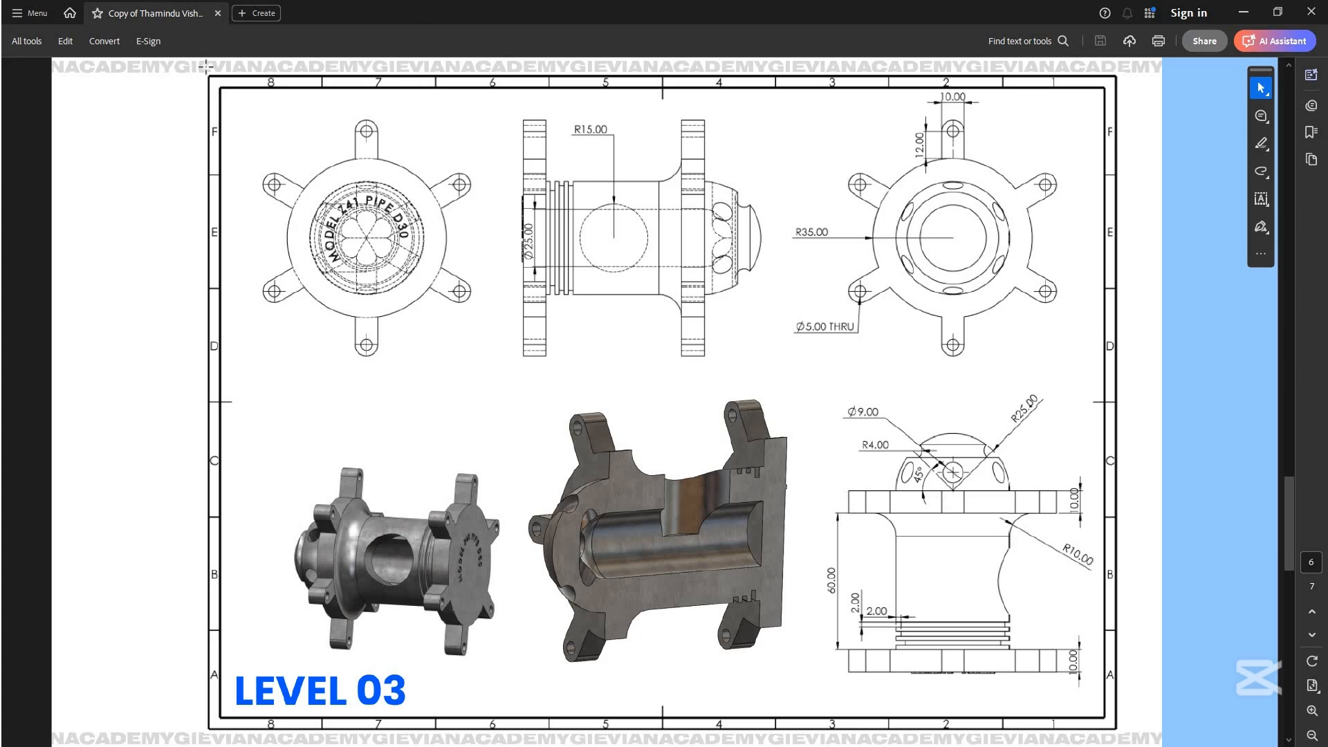
Switch to SOLIDWORKS and set the part's unit system to MMGS
key("super")
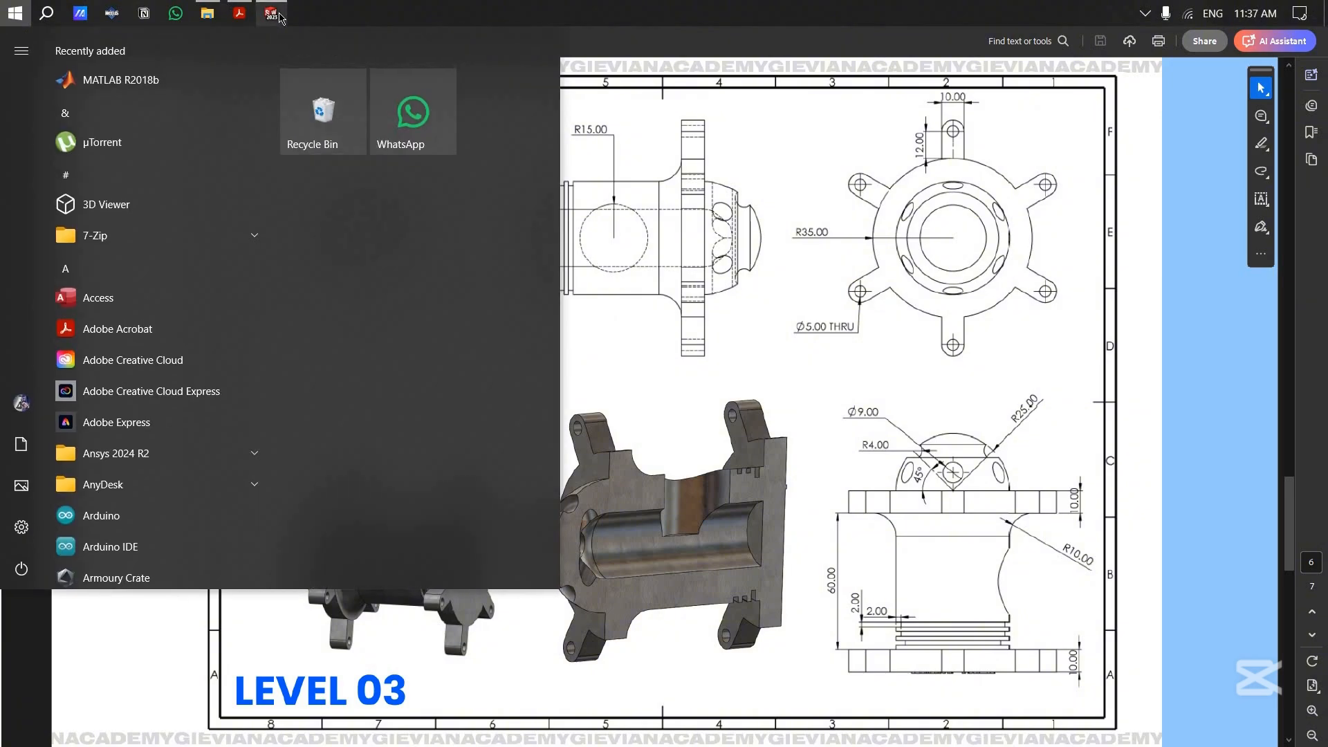
left_click(278, 14)
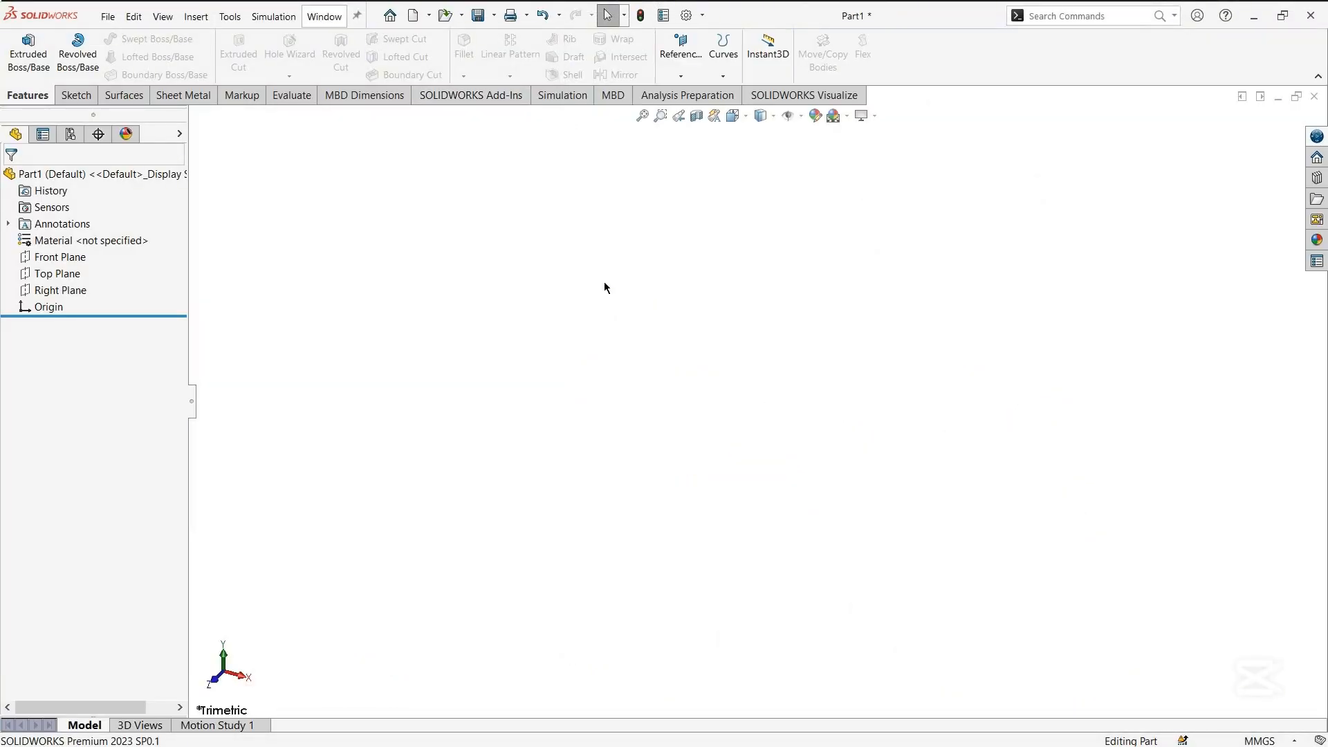
left_click(1274, 742)
left_click(1264, 678)
left_click(50, 260)
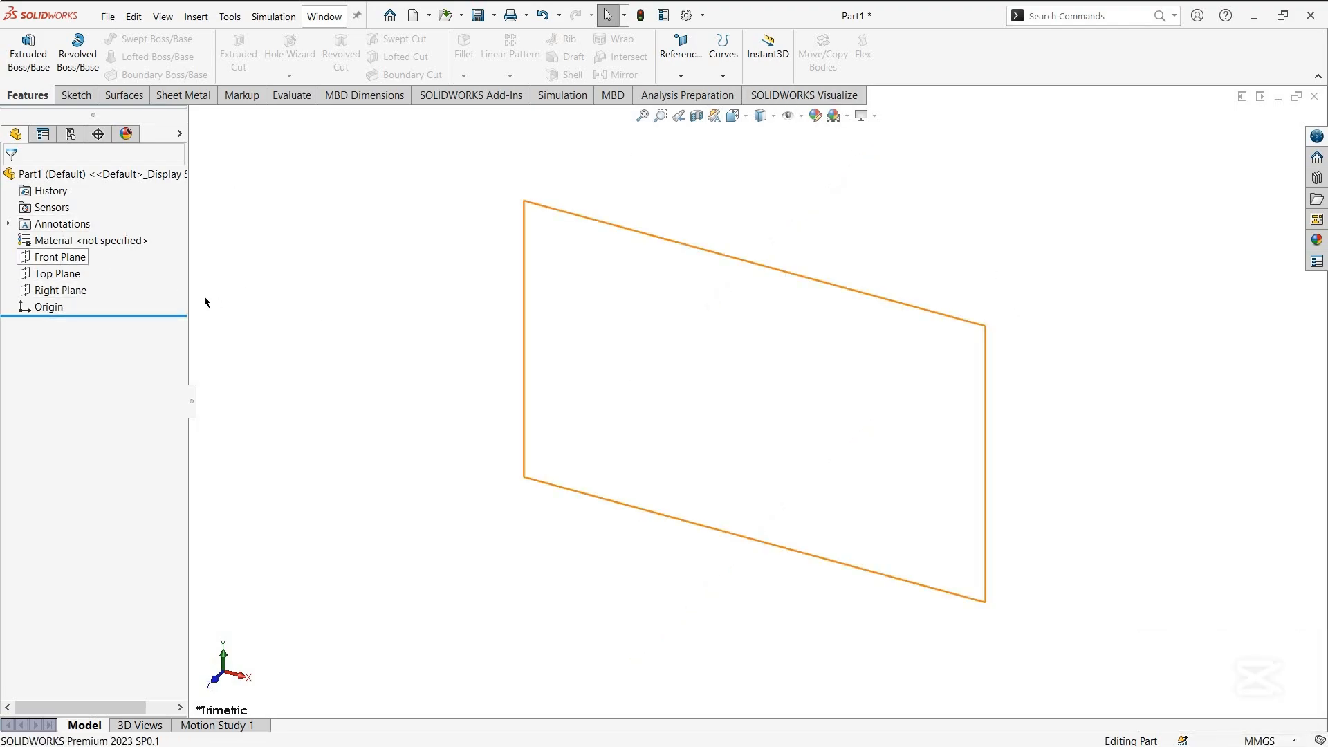
left_click(306, 363)
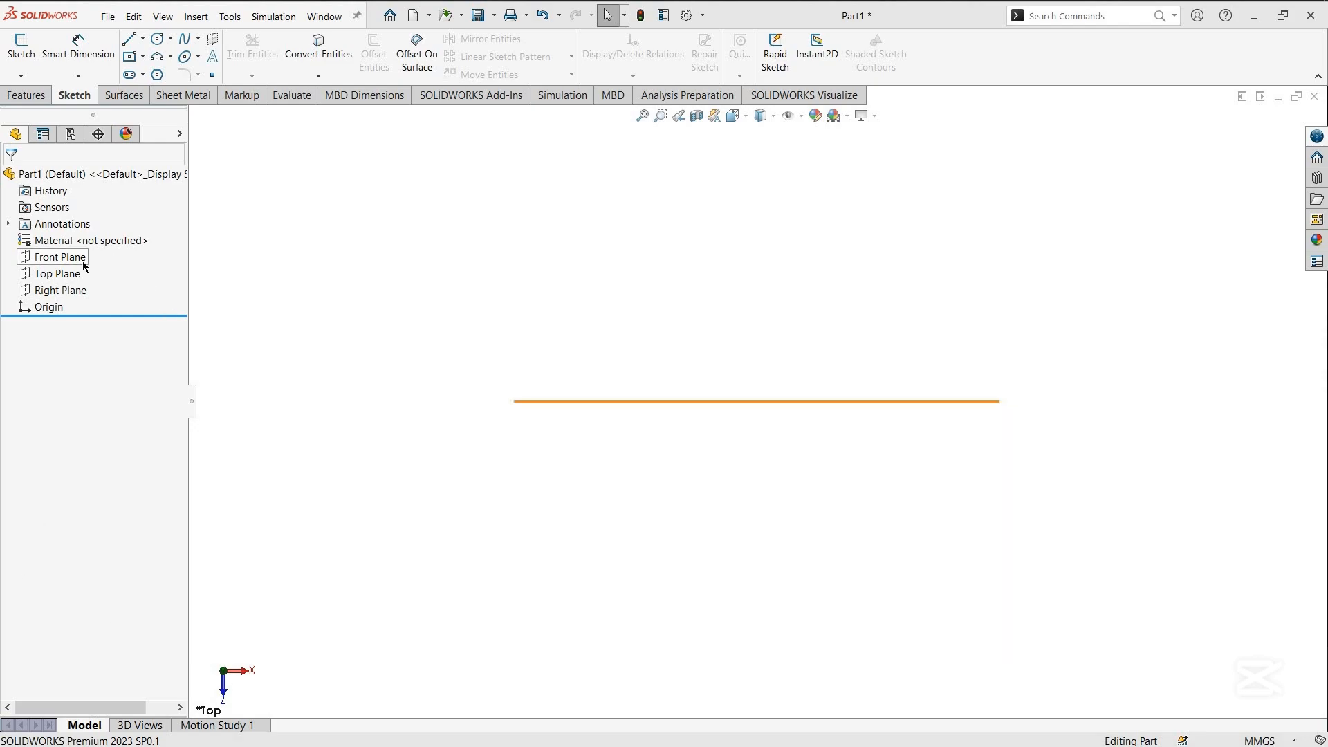
left_click(152, 258)
left_click(222, 233)
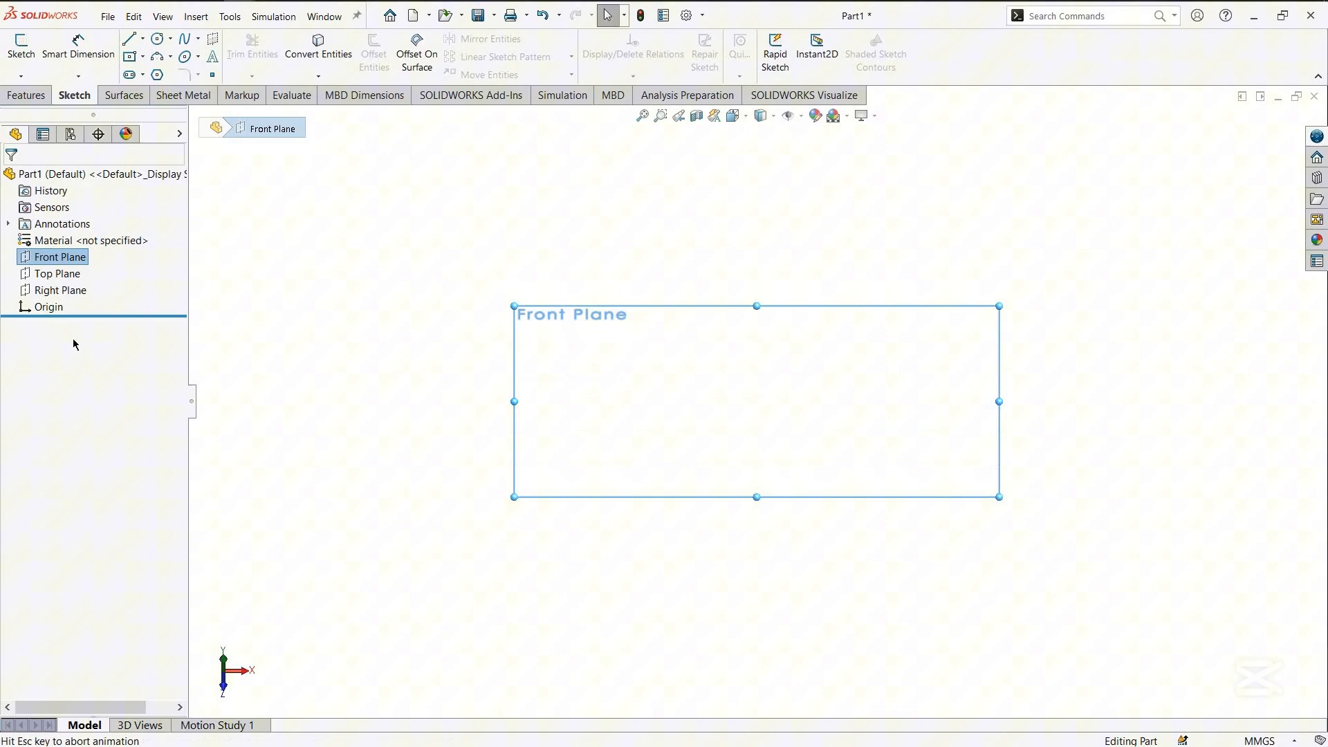
Start a sketch on the Top Plane with the Circle tool ready
left_click(74, 273)
left_click(137, 250)
left_click(158, 40)
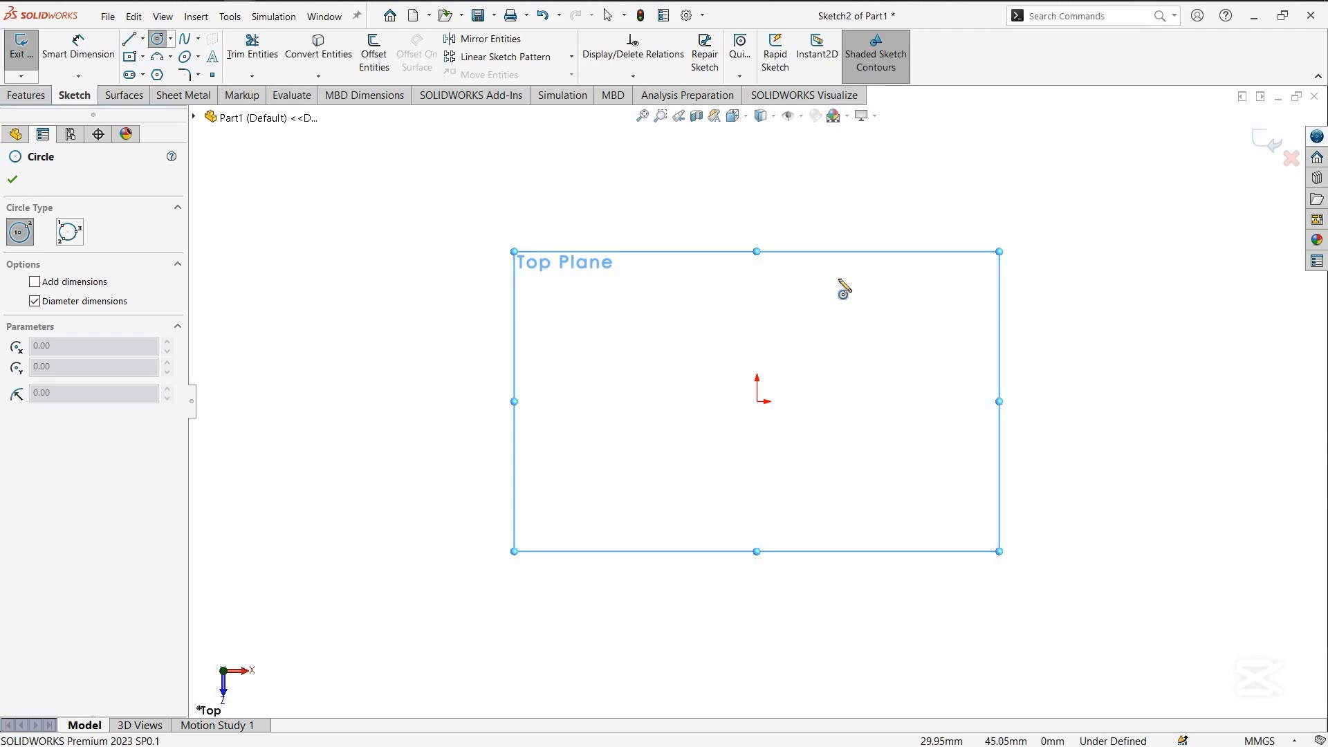
Draw a 50 mm diameter circle centred on the origin in the Top Plane sketch
left_click(757, 401)
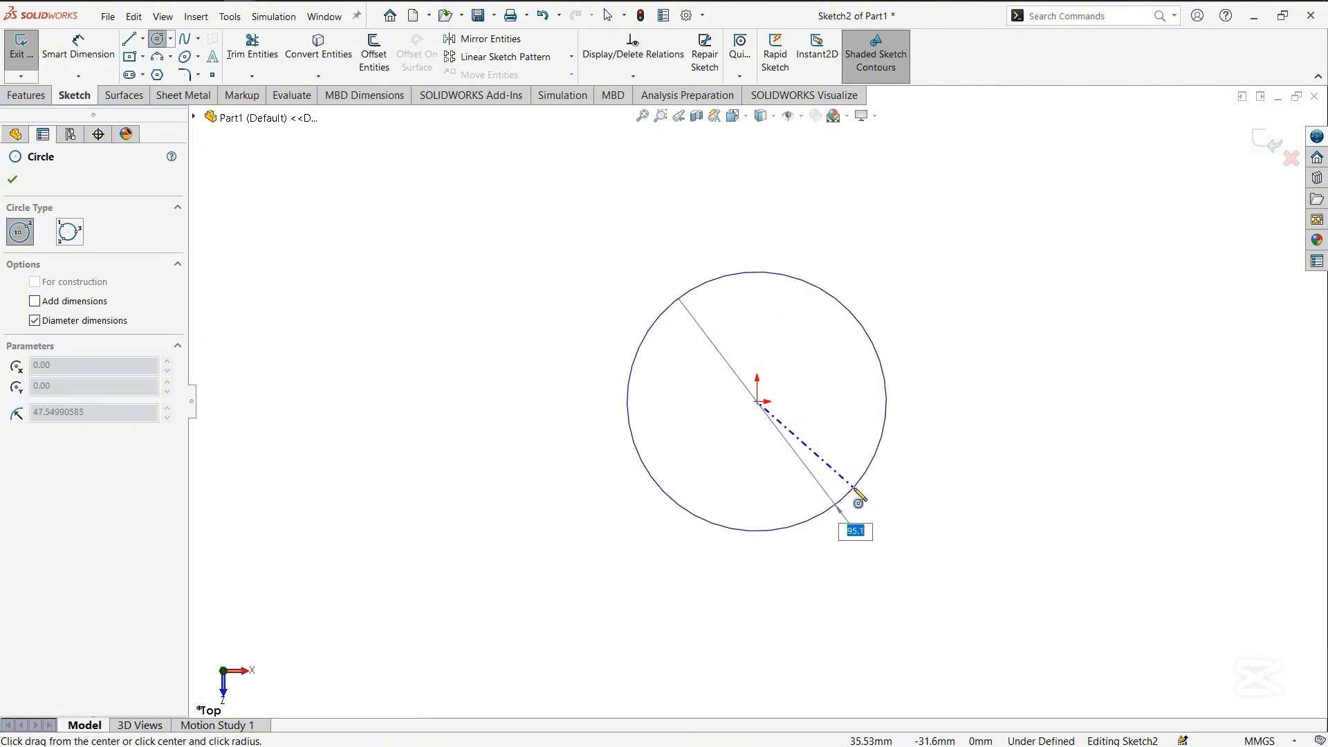
key("Escape")
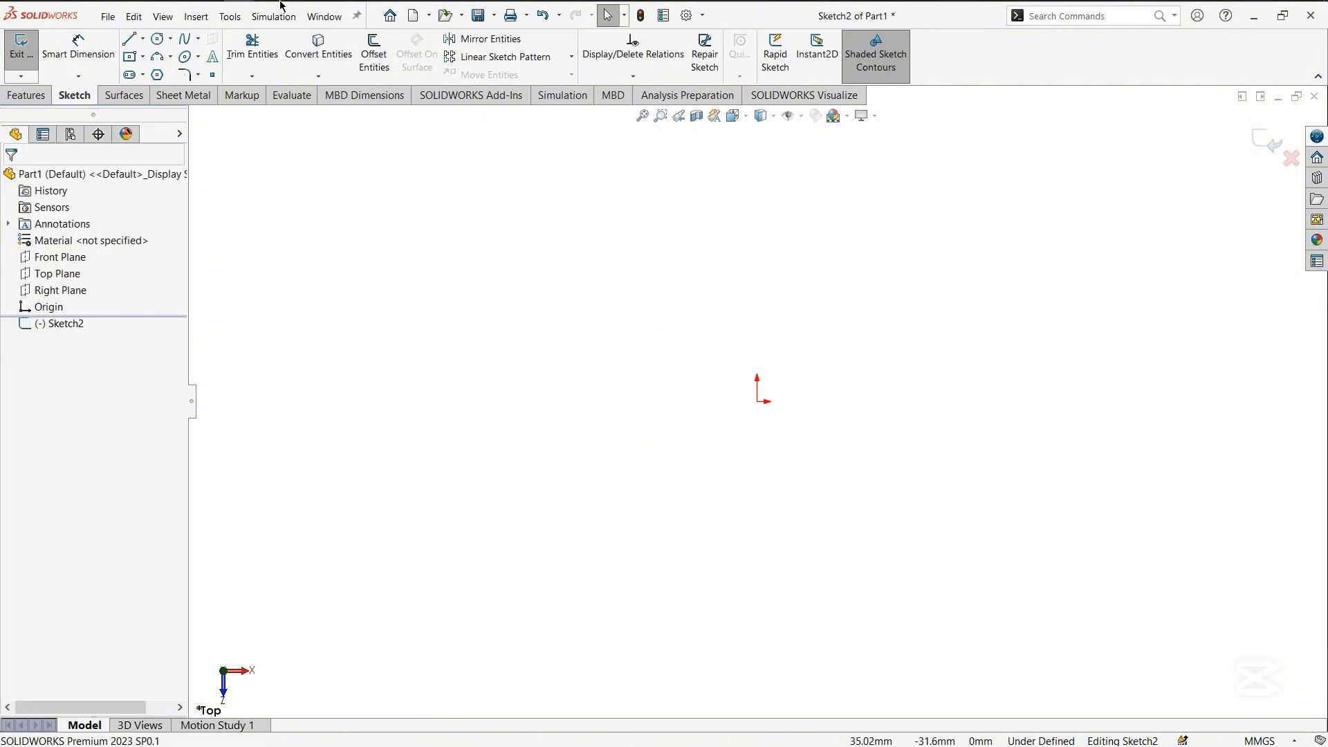
key("Return")
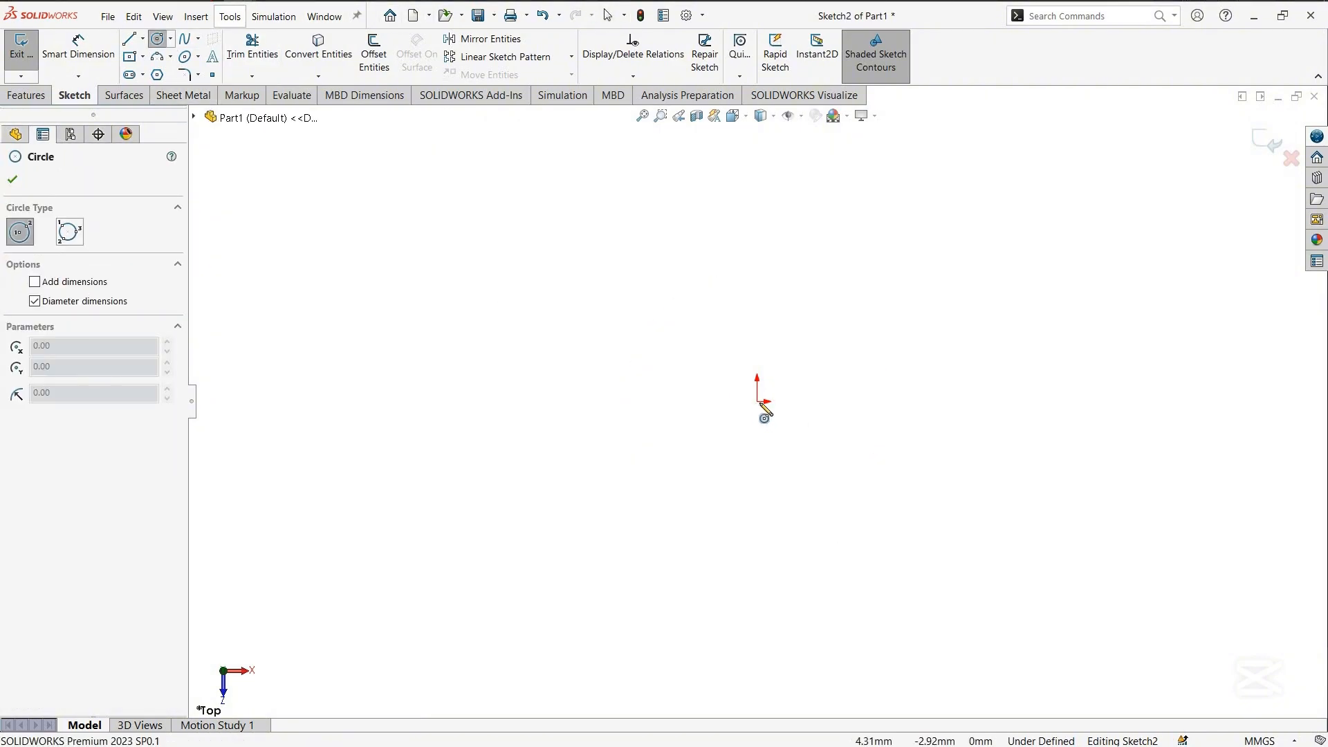
left_click(757, 401)
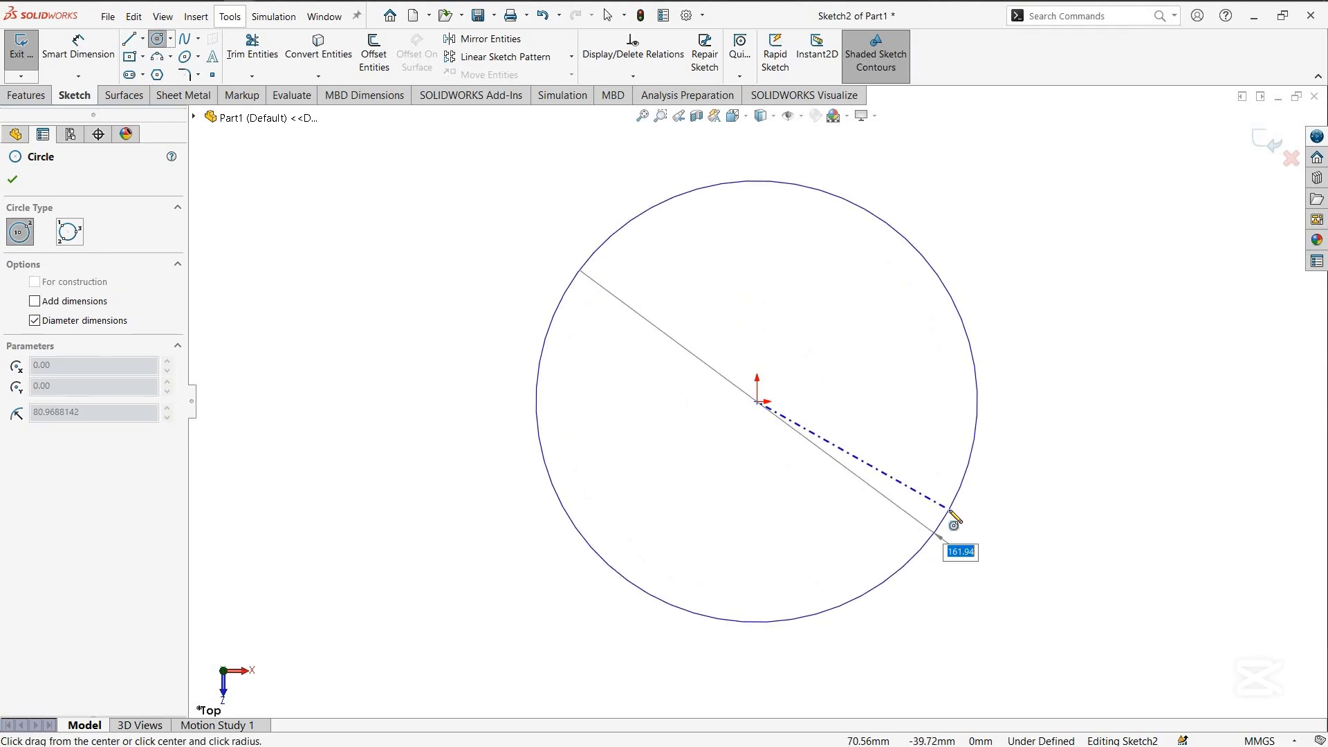
type("5.0")
key("Return")
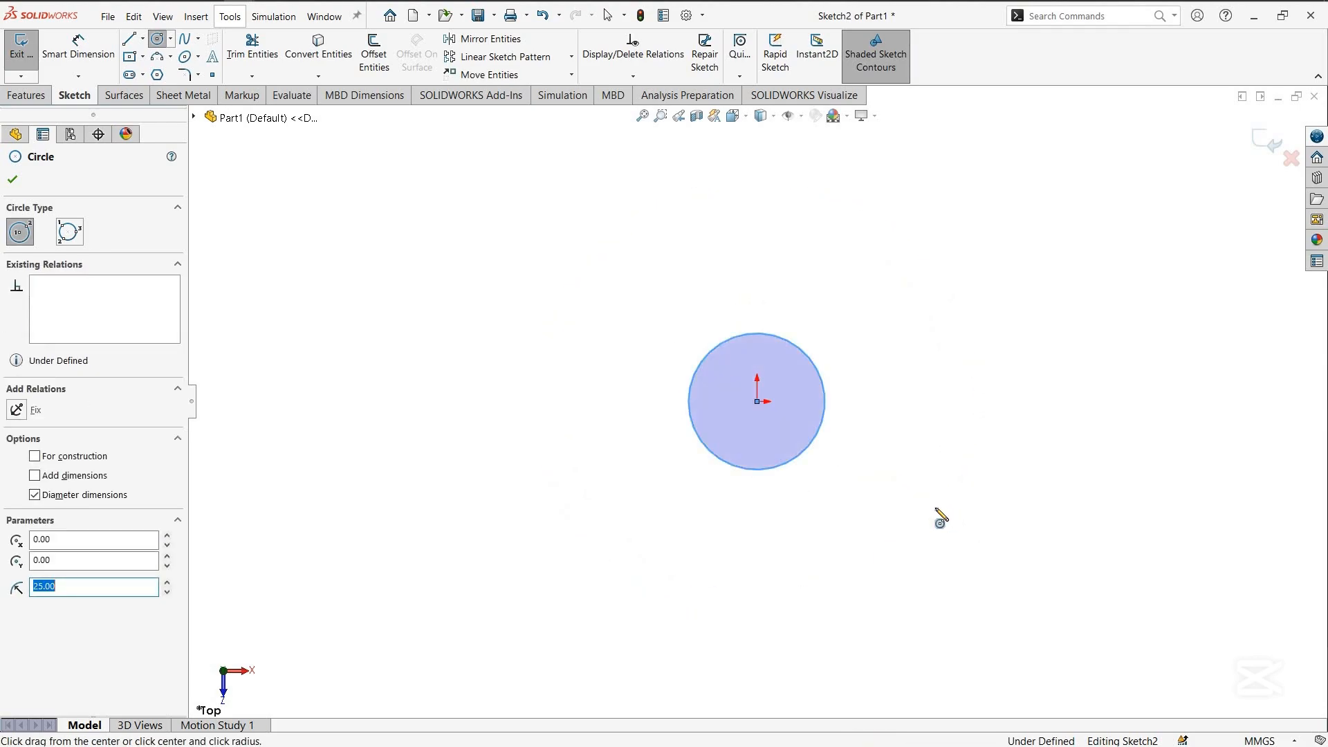
scroll(786, 427, "down", 5)
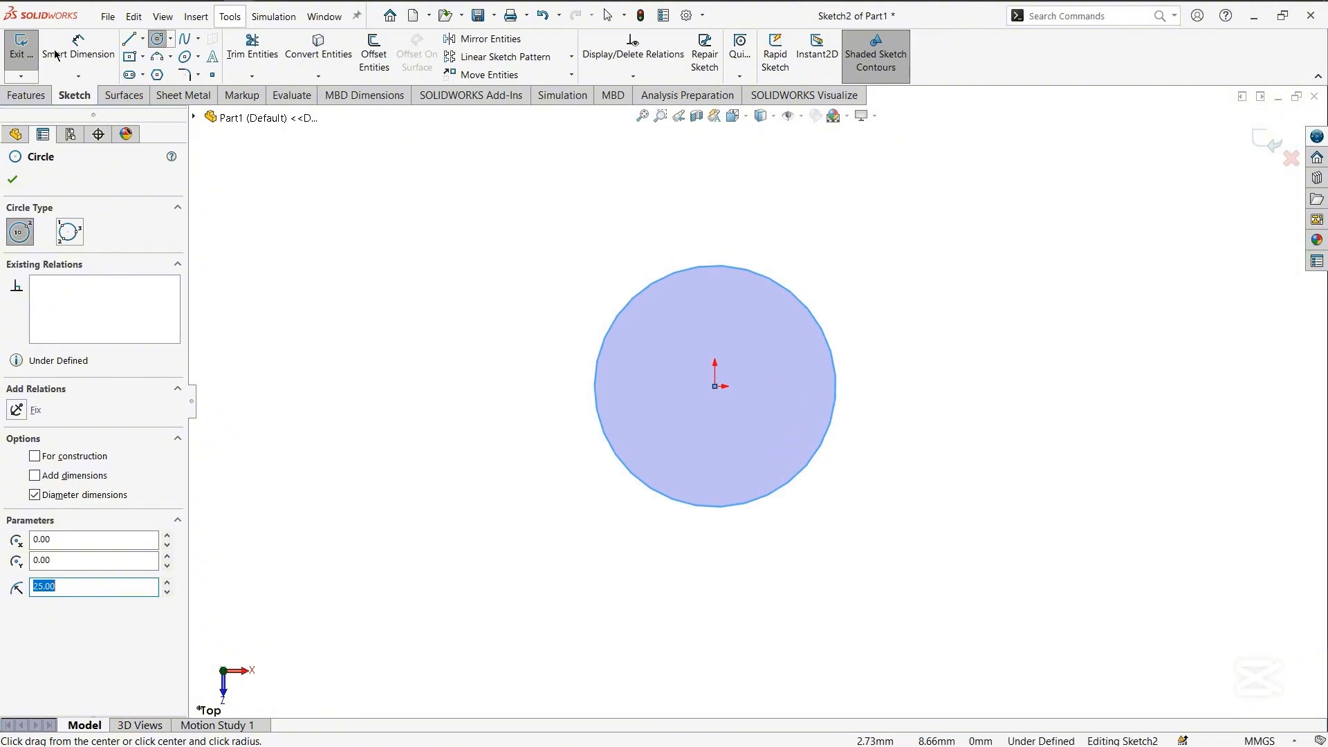
key("Escape")
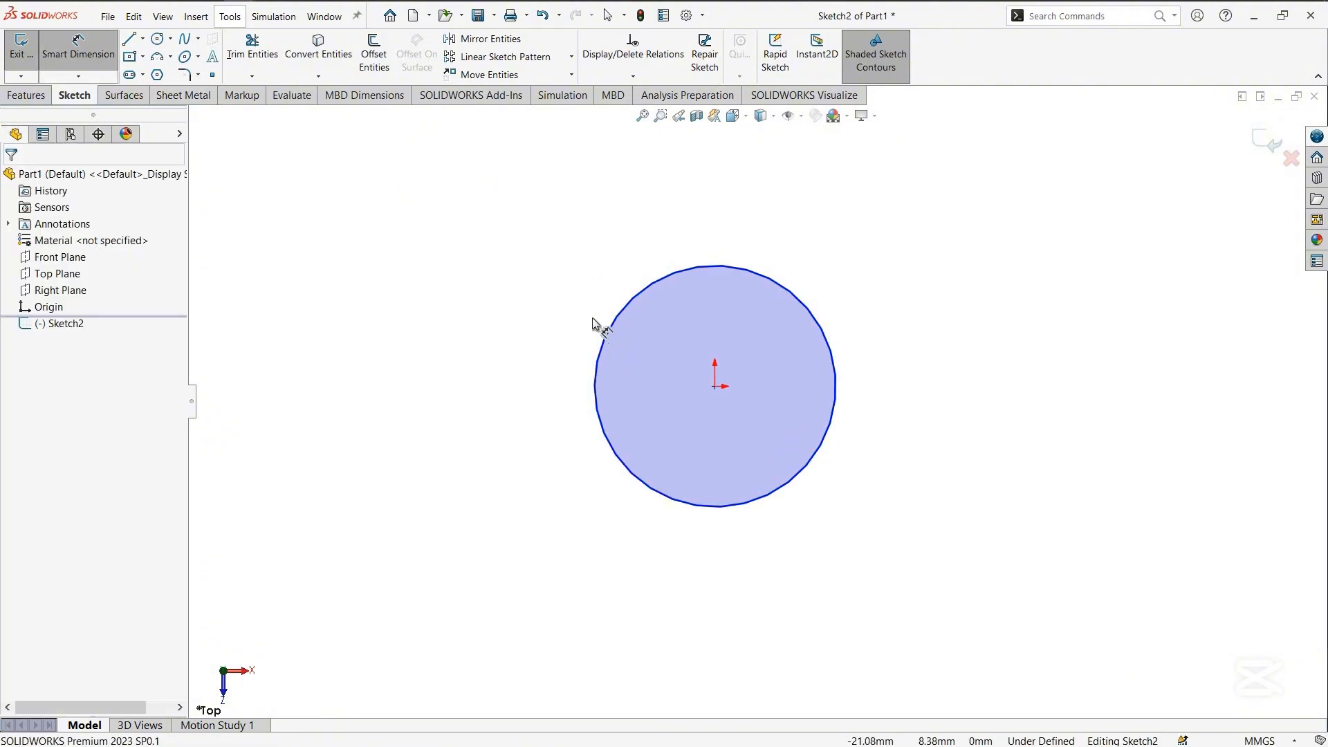
Dimension the circle's diameter as 50 mm
left_click(718, 267)
left_click(717, 215)
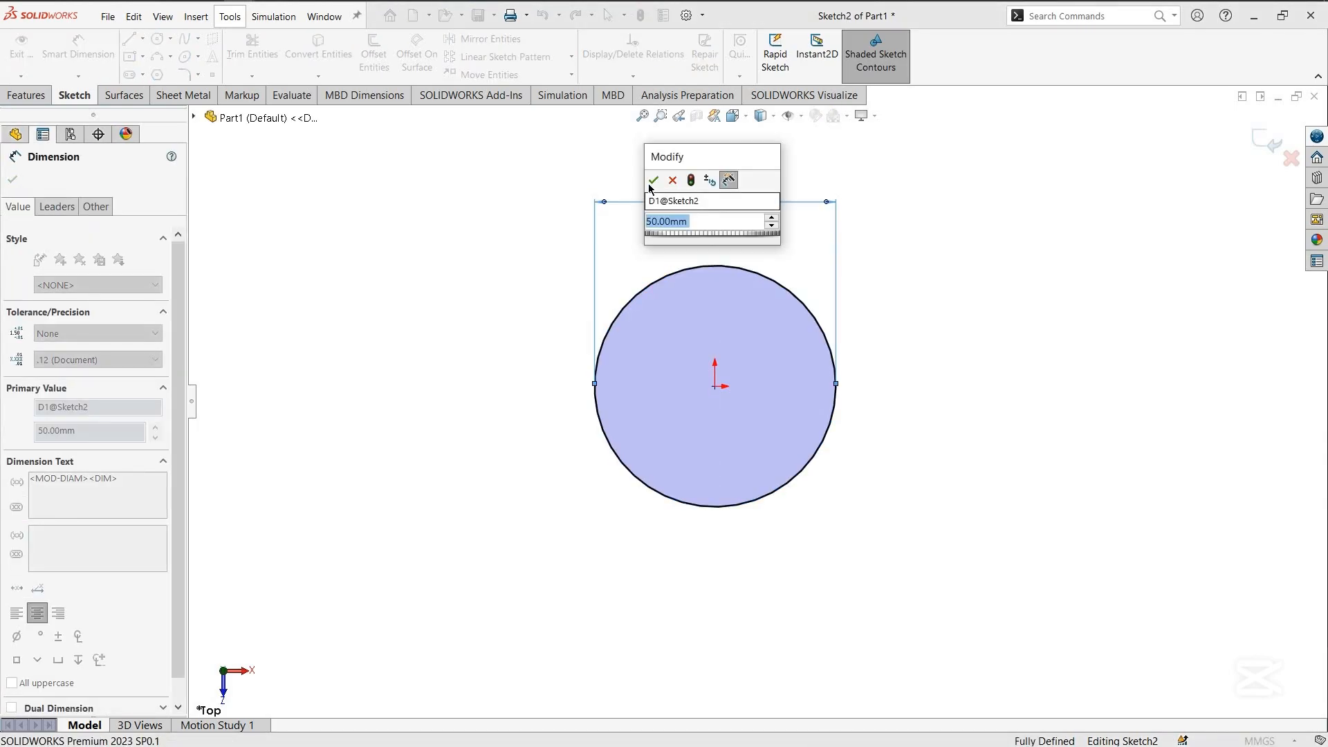
key("Return")
left_click(12, 180)
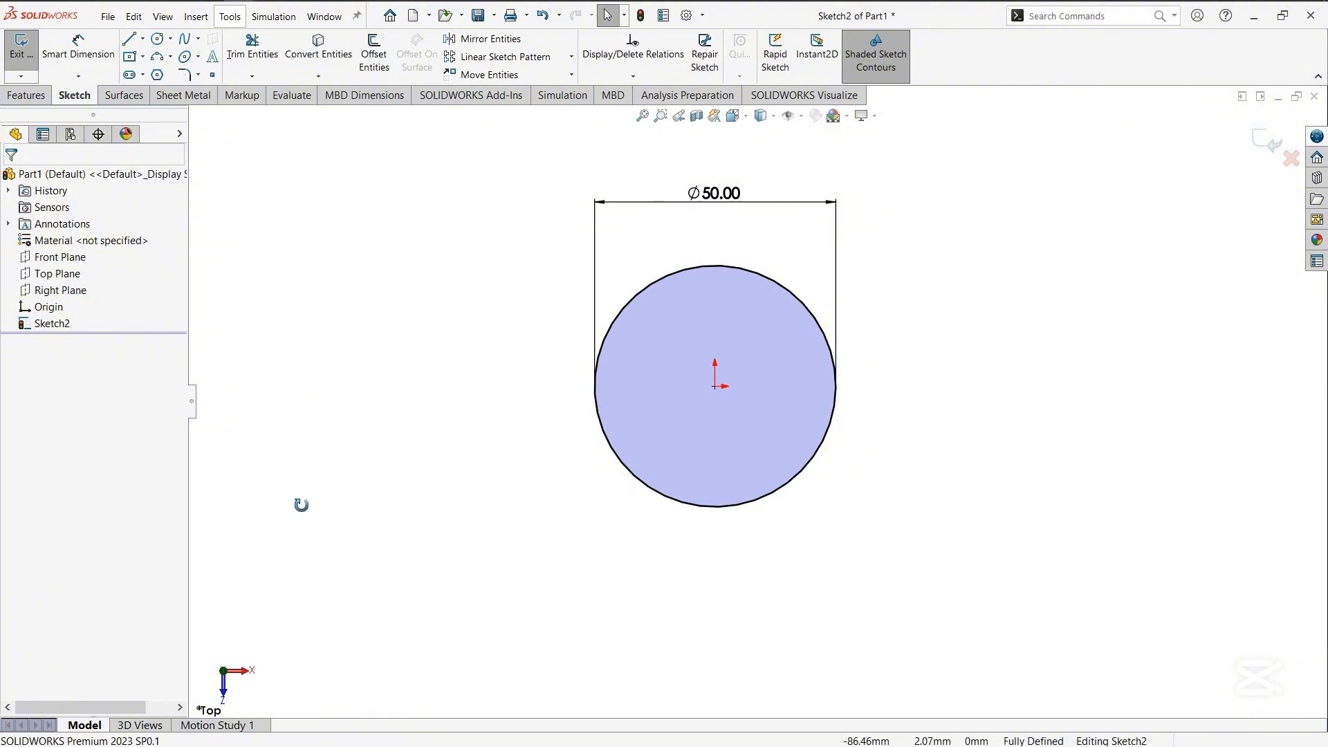
Extrude the circle with the Mid Plane end condition to a total depth of 60 mm
middle_click_drag(300, 504, 237, 538)
left_click(28, 95)
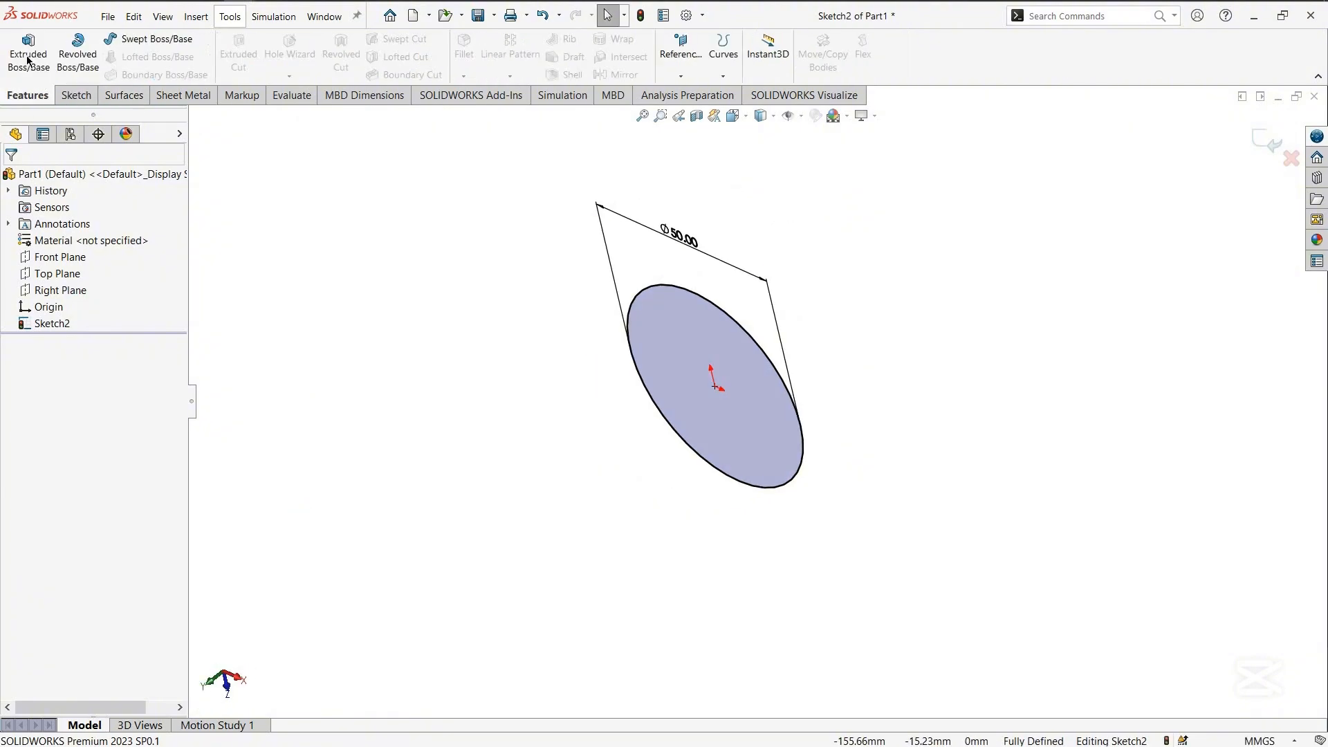
left_click(27, 52)
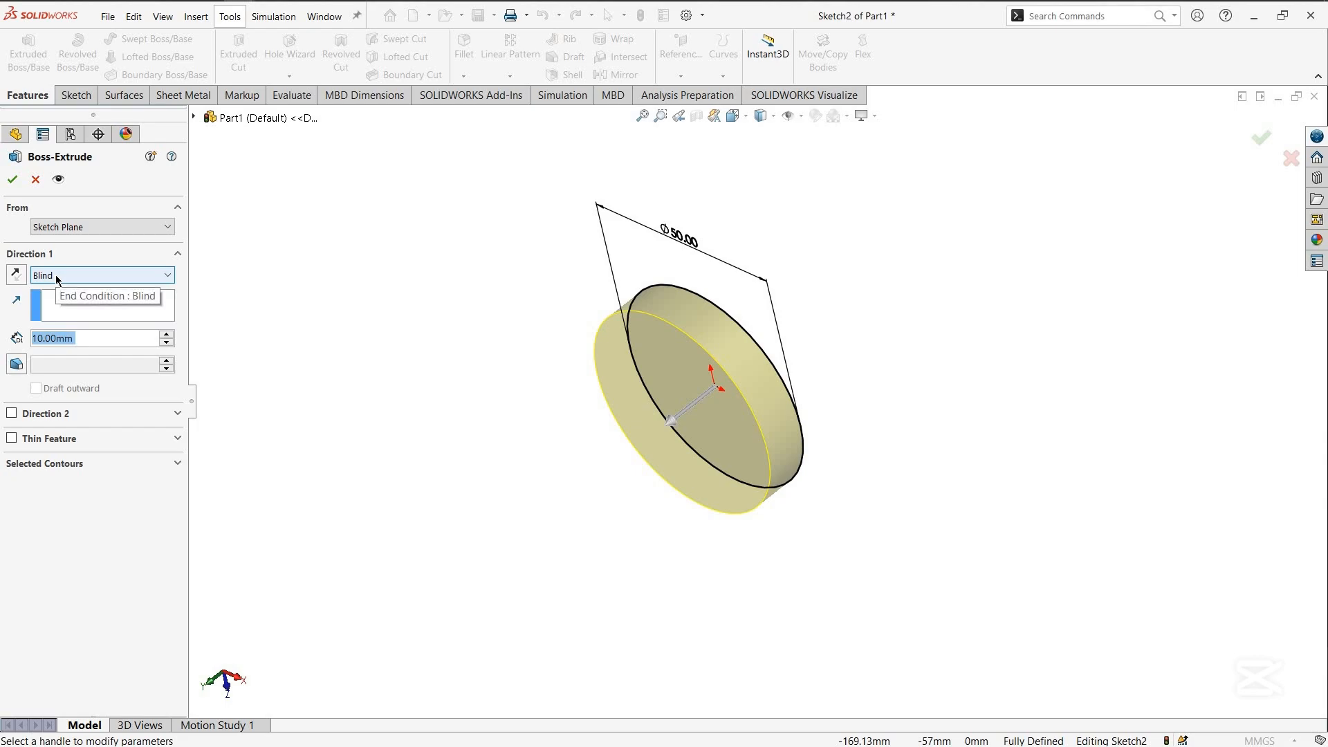
left_click(55, 276)
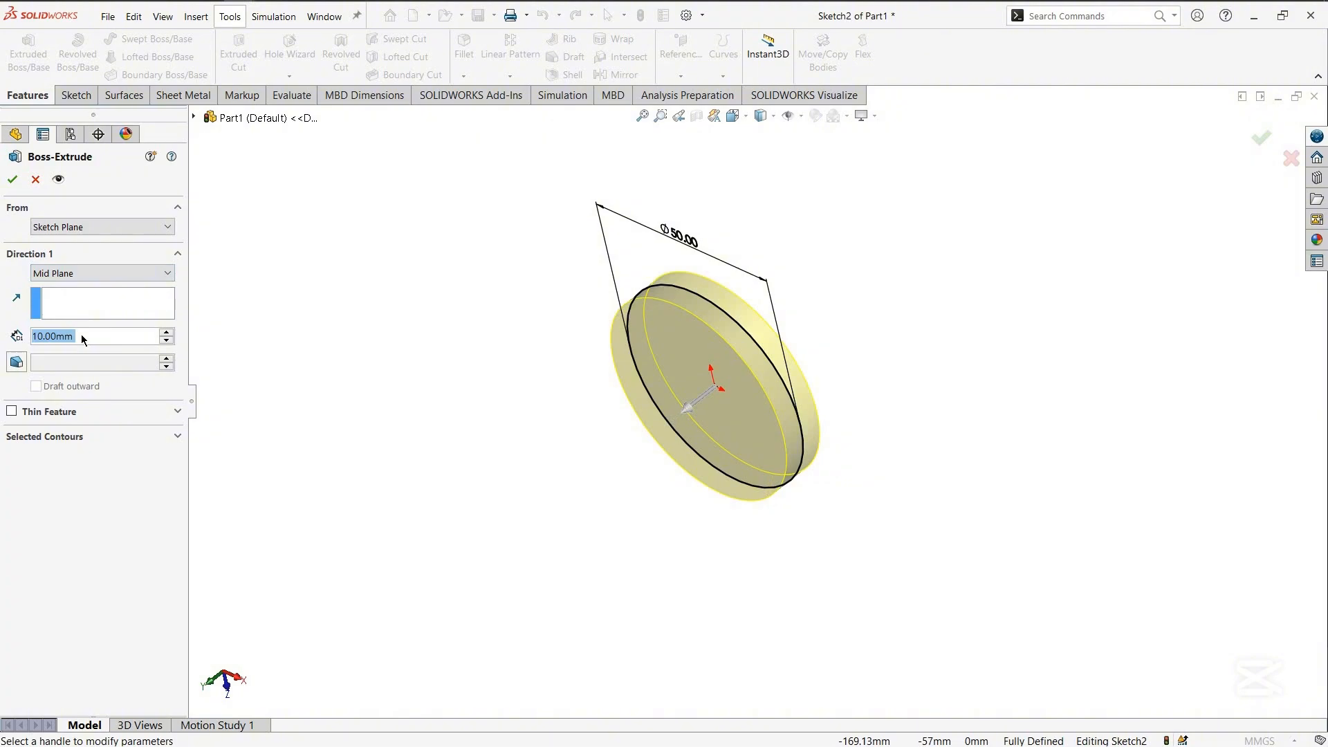
type("30")
key("Return")
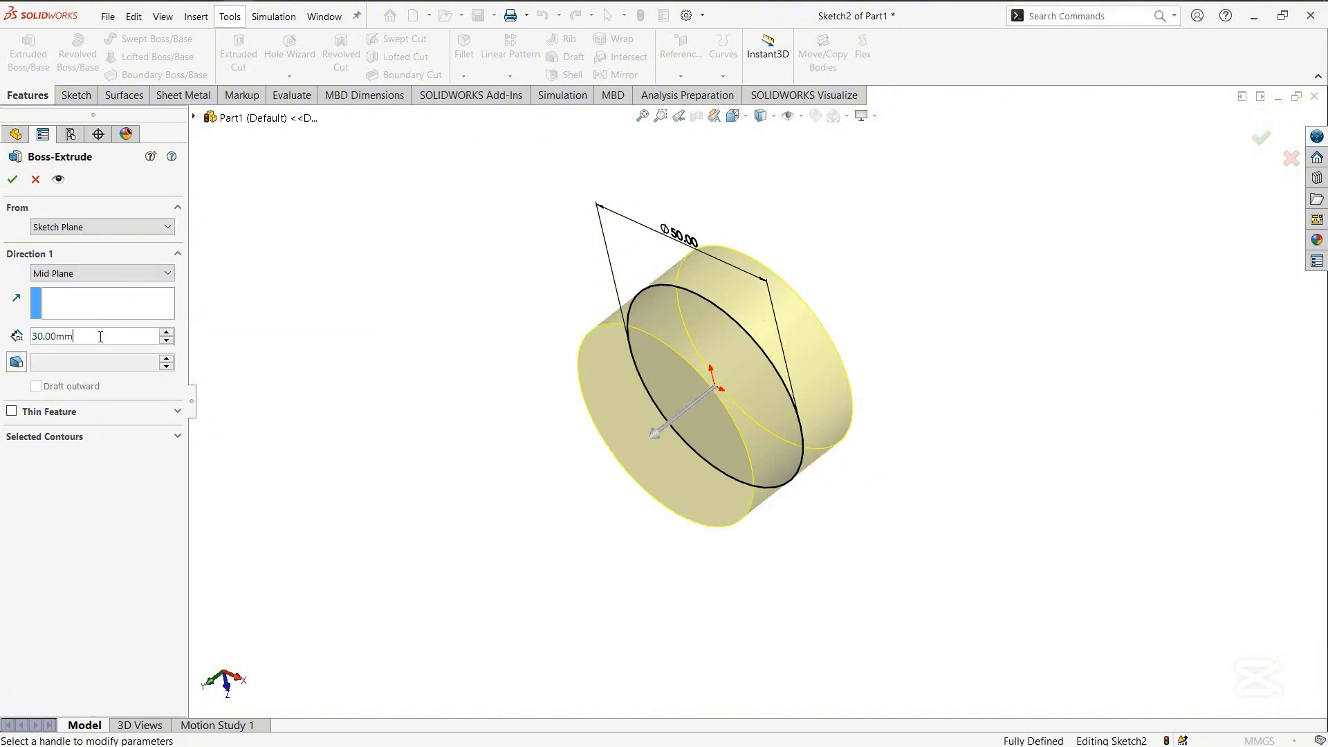
type("6")
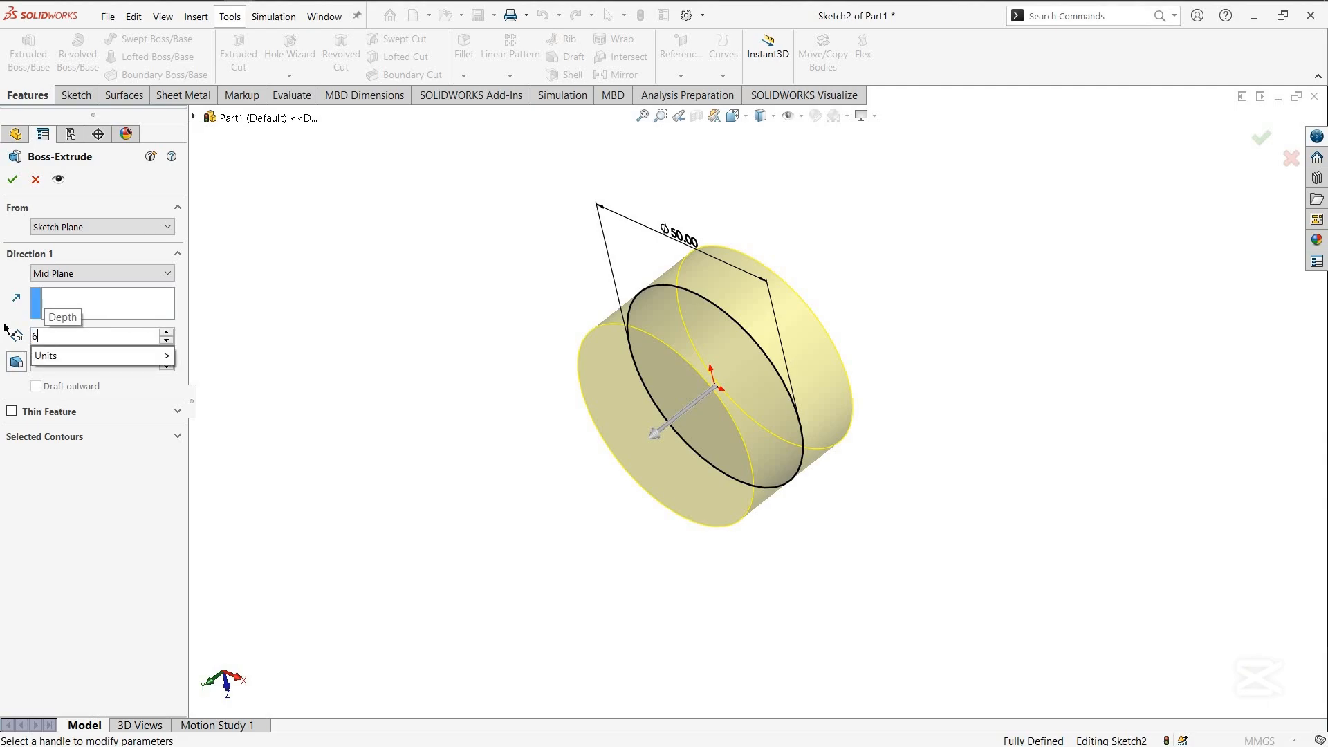
type("0")
key("Return")
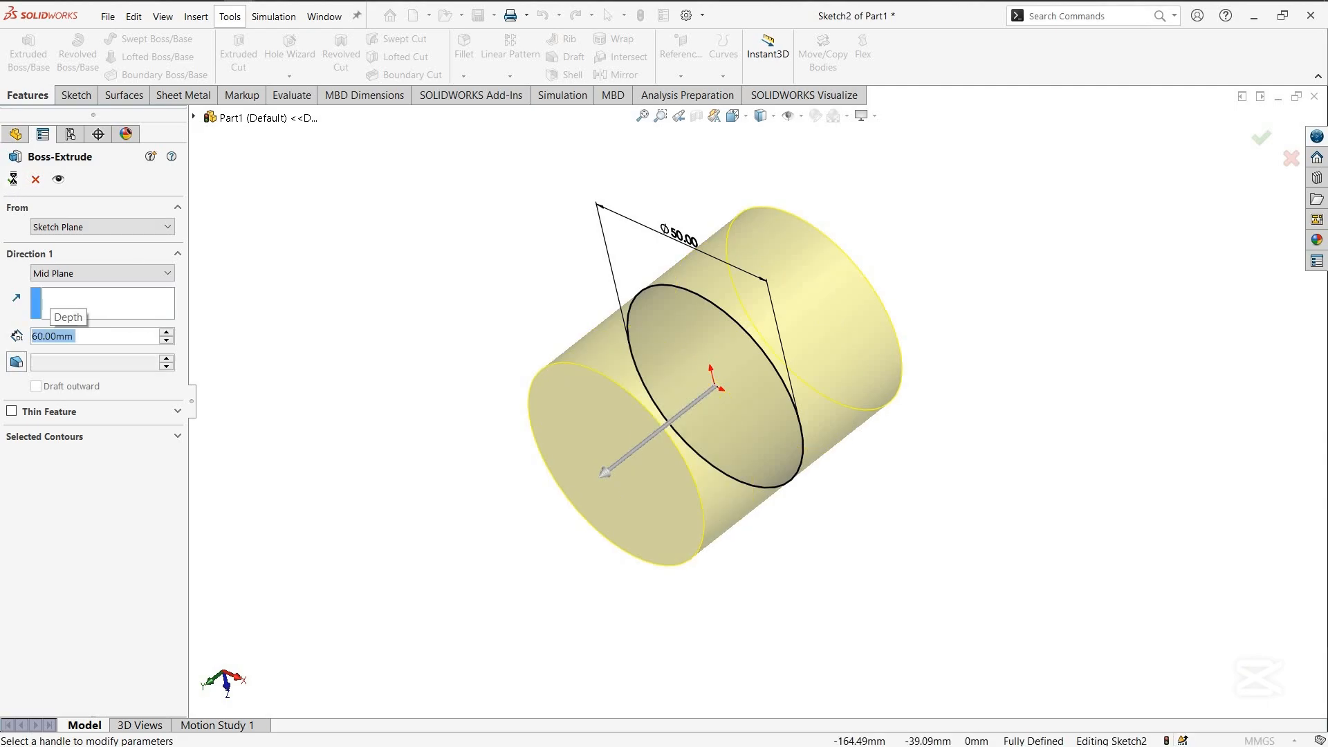
left_click(12, 180)
Start a sketch on the Front Plane, viewed normal to the plane, with the Line tool ready
middle_click_drag(537, 247, 63, 342)
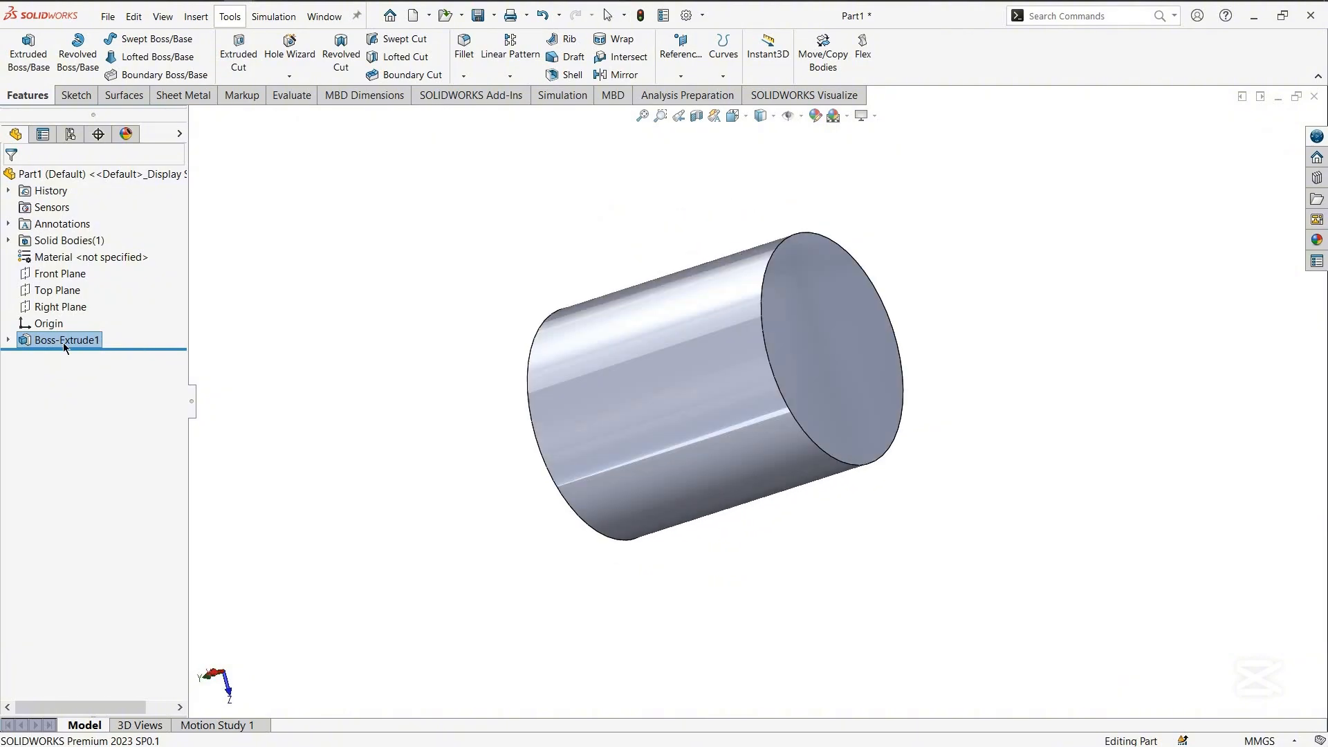
left_click(56, 290)
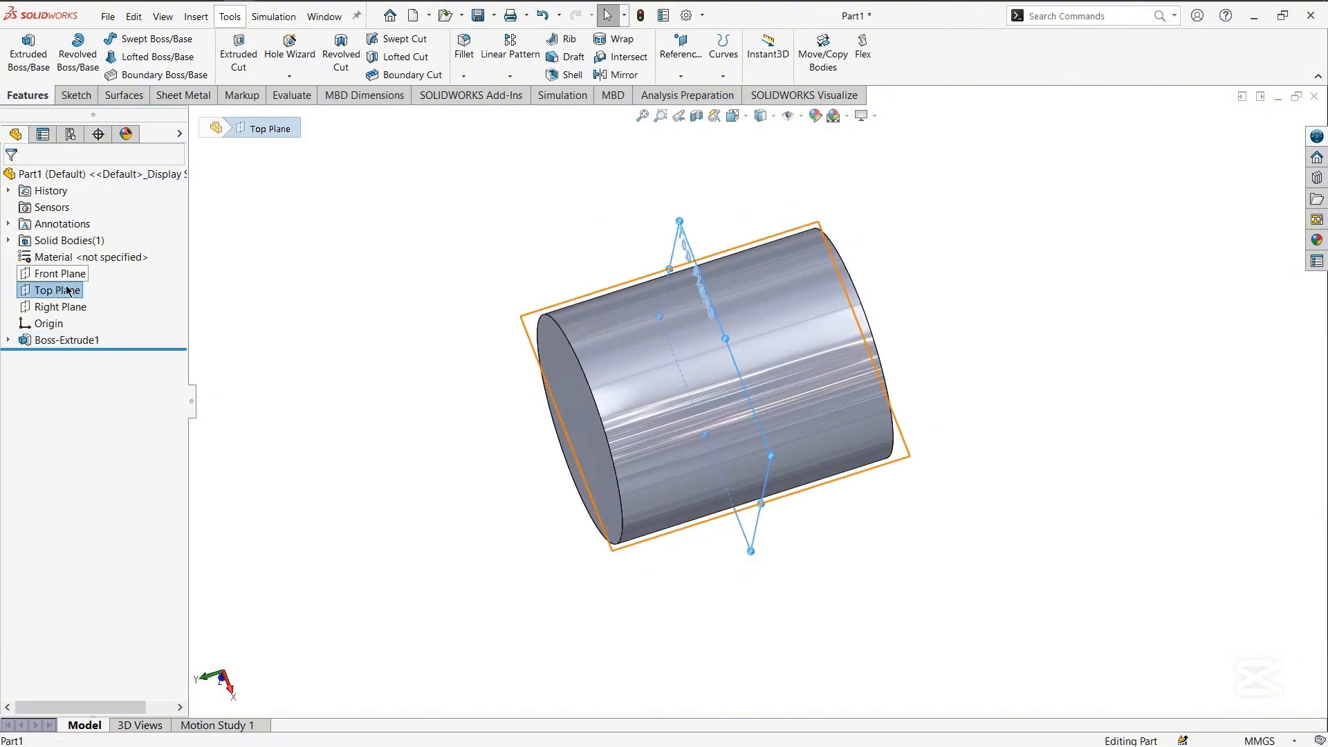
left_click(61, 307)
key("ctrl+8")
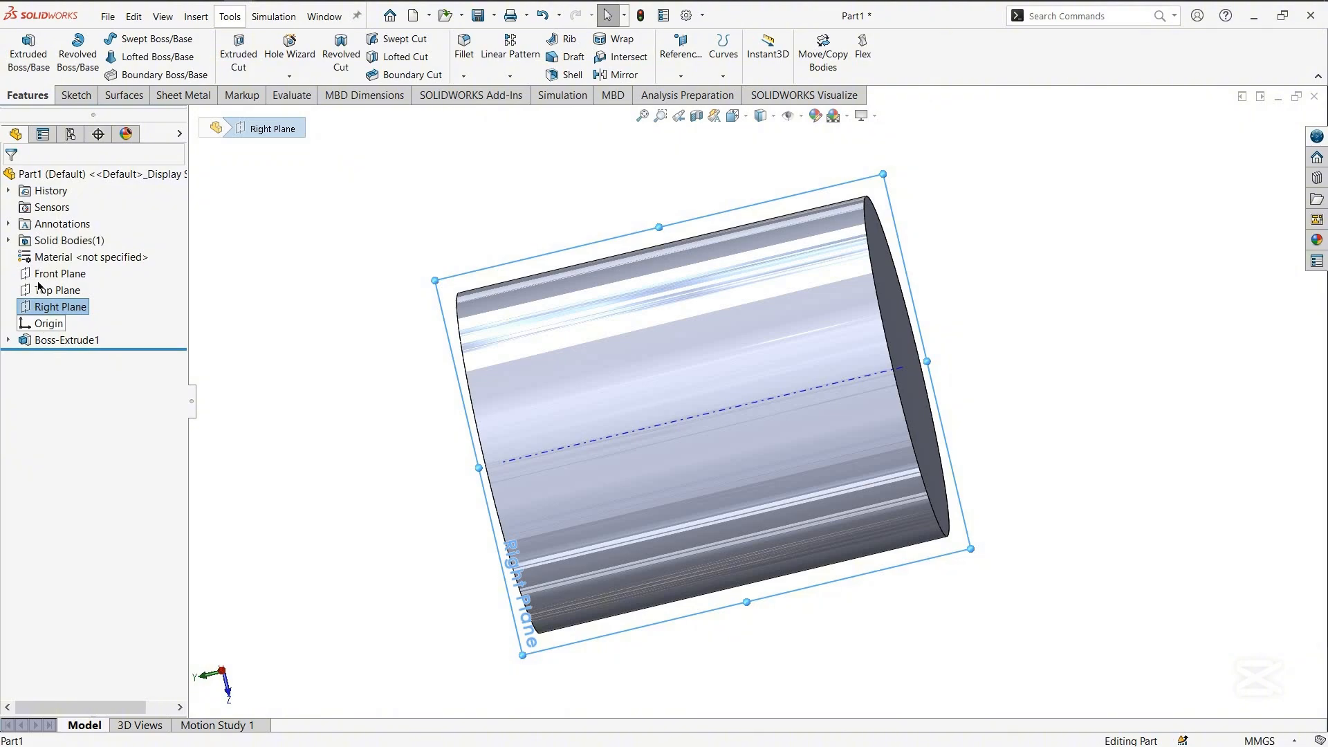
left_click(111, 278)
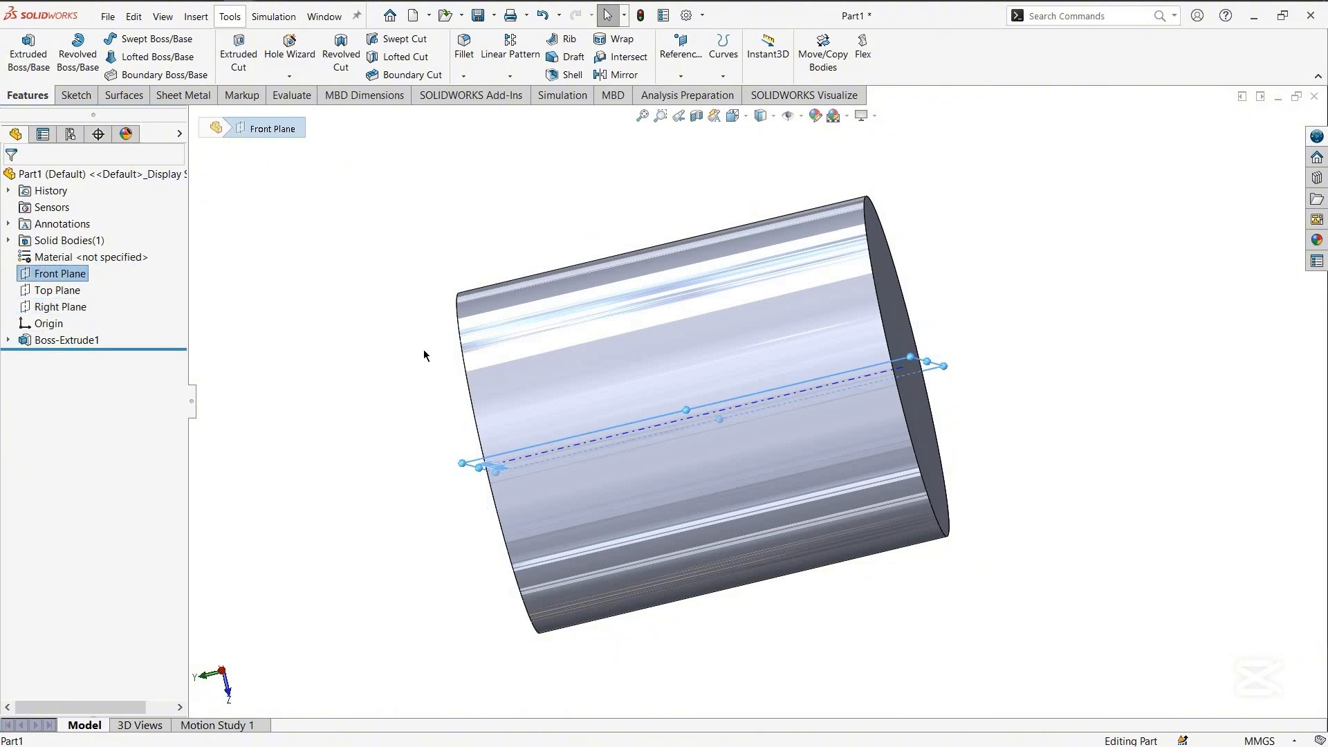
mouse_move(640, 433)
middle_mouse_down()
mouse_move(640, 293)
mouse_move(599, 392)
mouse_move(625, 422)
mouse_move(662, 429)
middle_mouse_up()
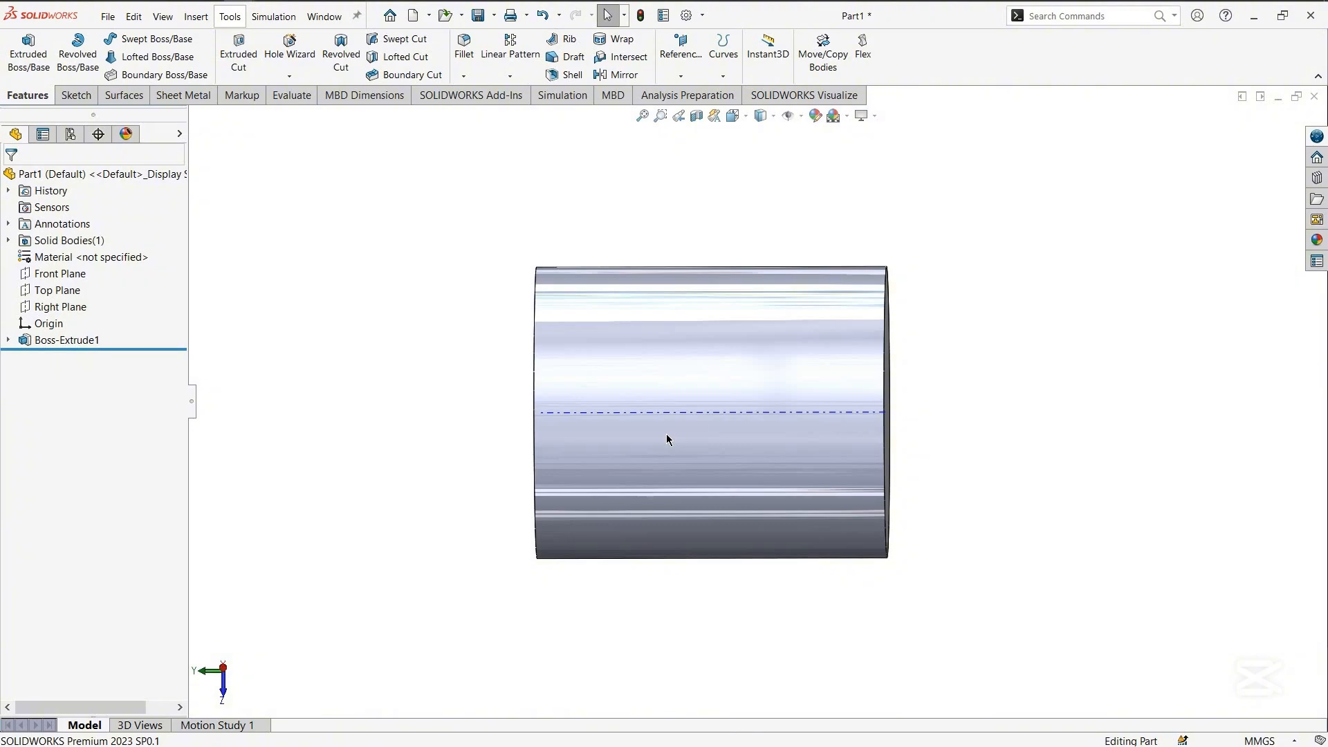
left_click(69, 275)
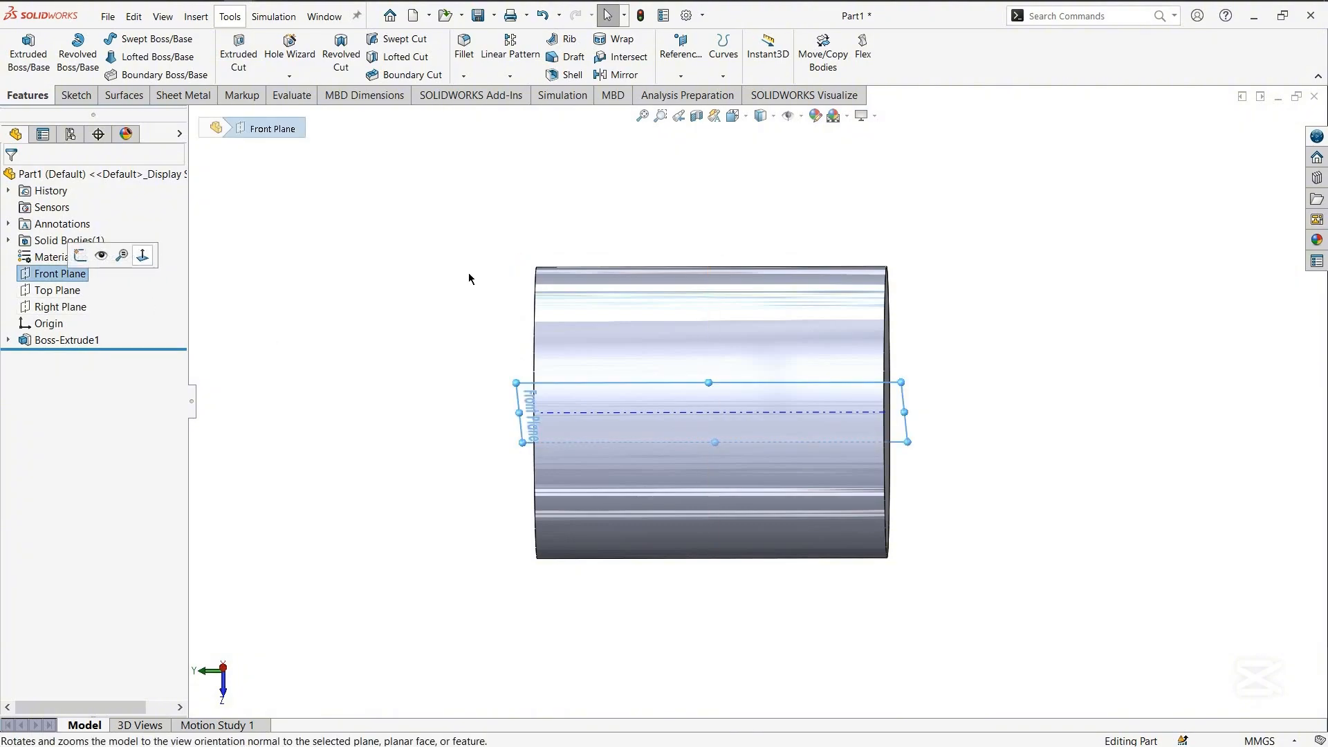
left_click(147, 256)
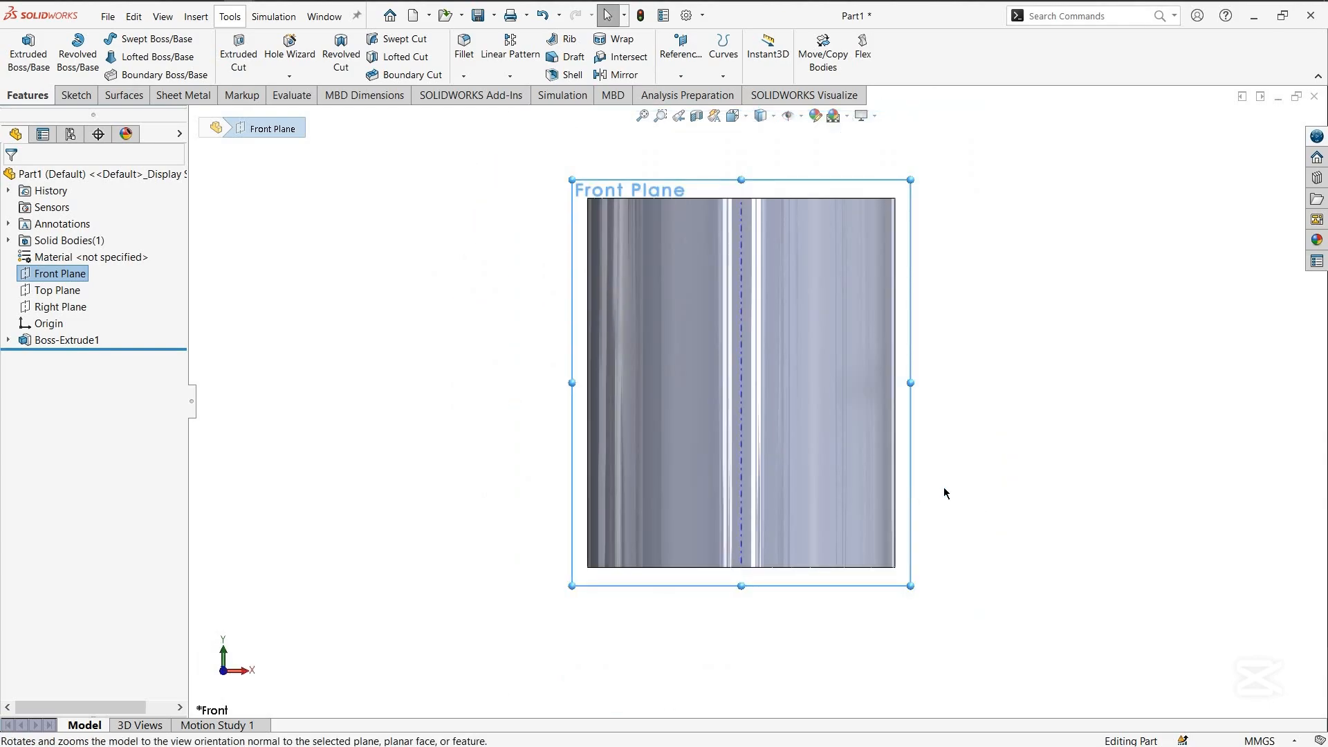
scroll(945, 493, "down", 2)
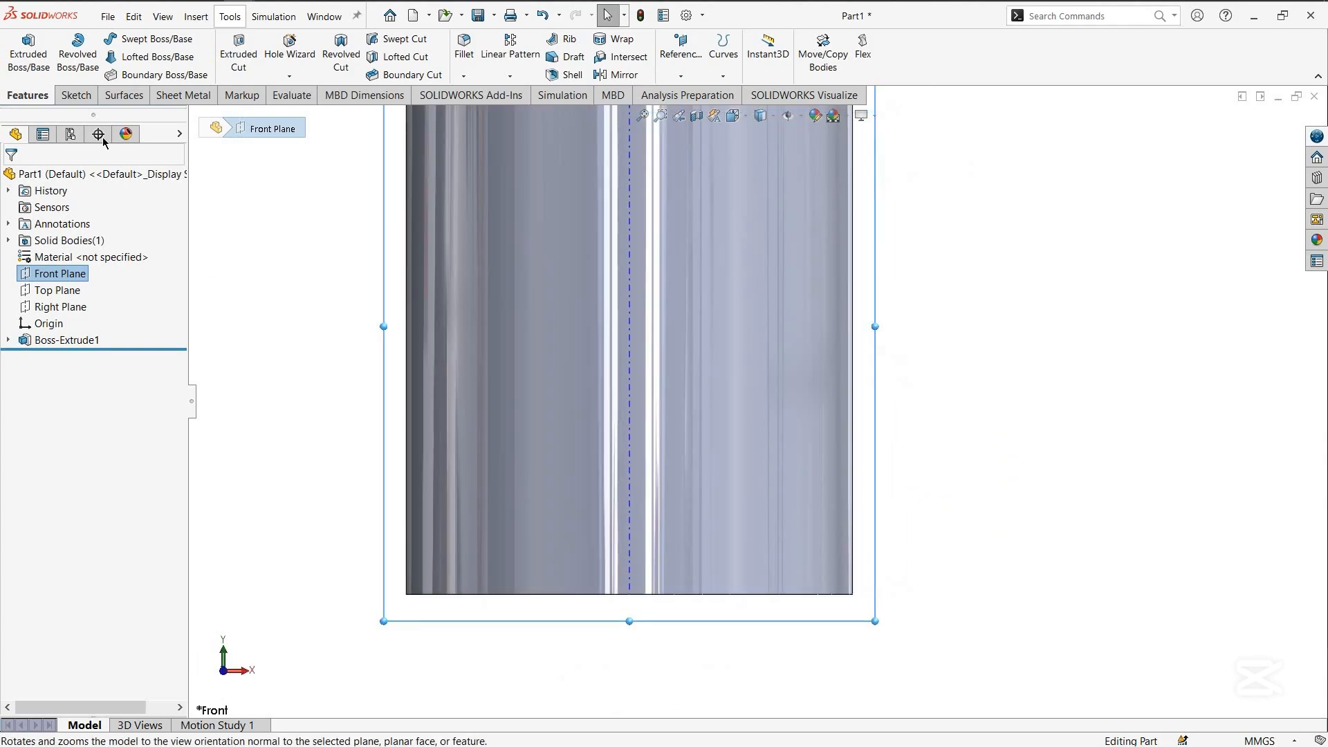
left_click(77, 95)
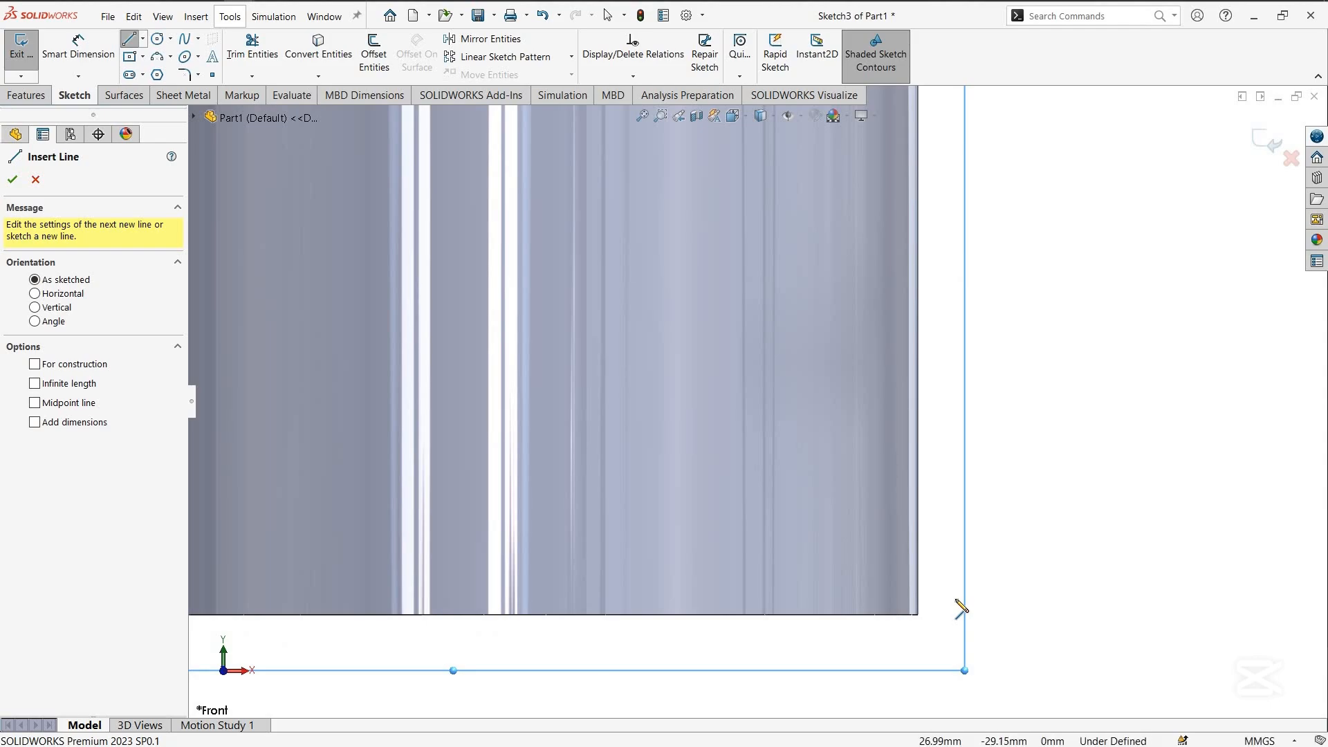
From the cylinder's lower right corner, draw a 2 mm line up its edge and outline a 2 x 2 mm notch going inward
left_click(918, 615)
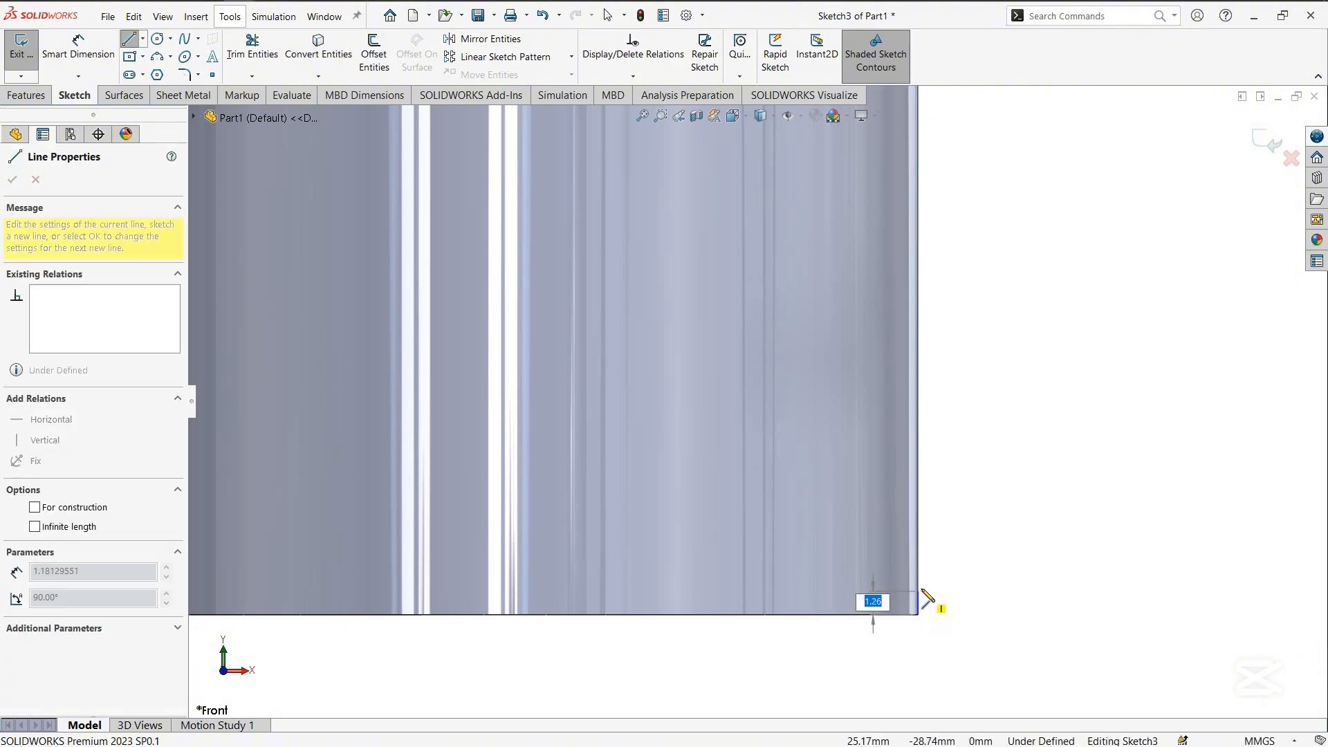
left_click(918, 577)
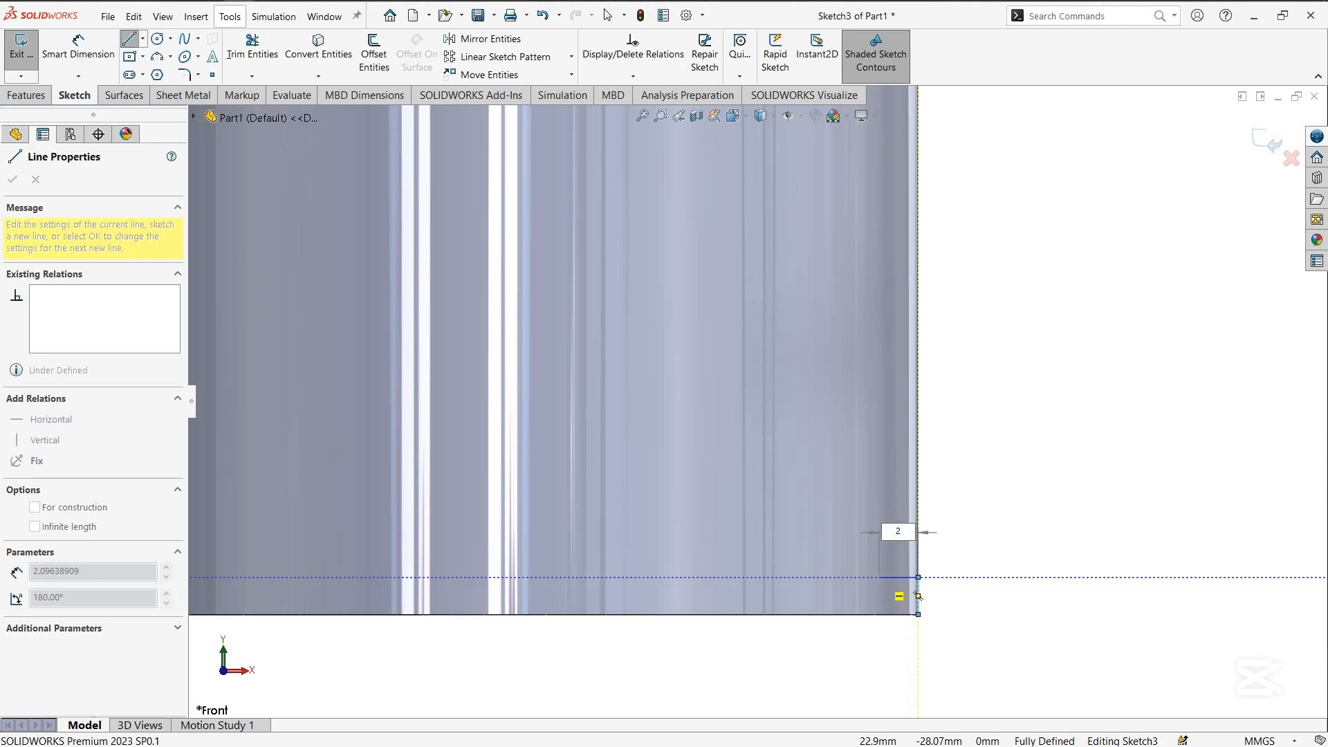
type("2")
key("Return")
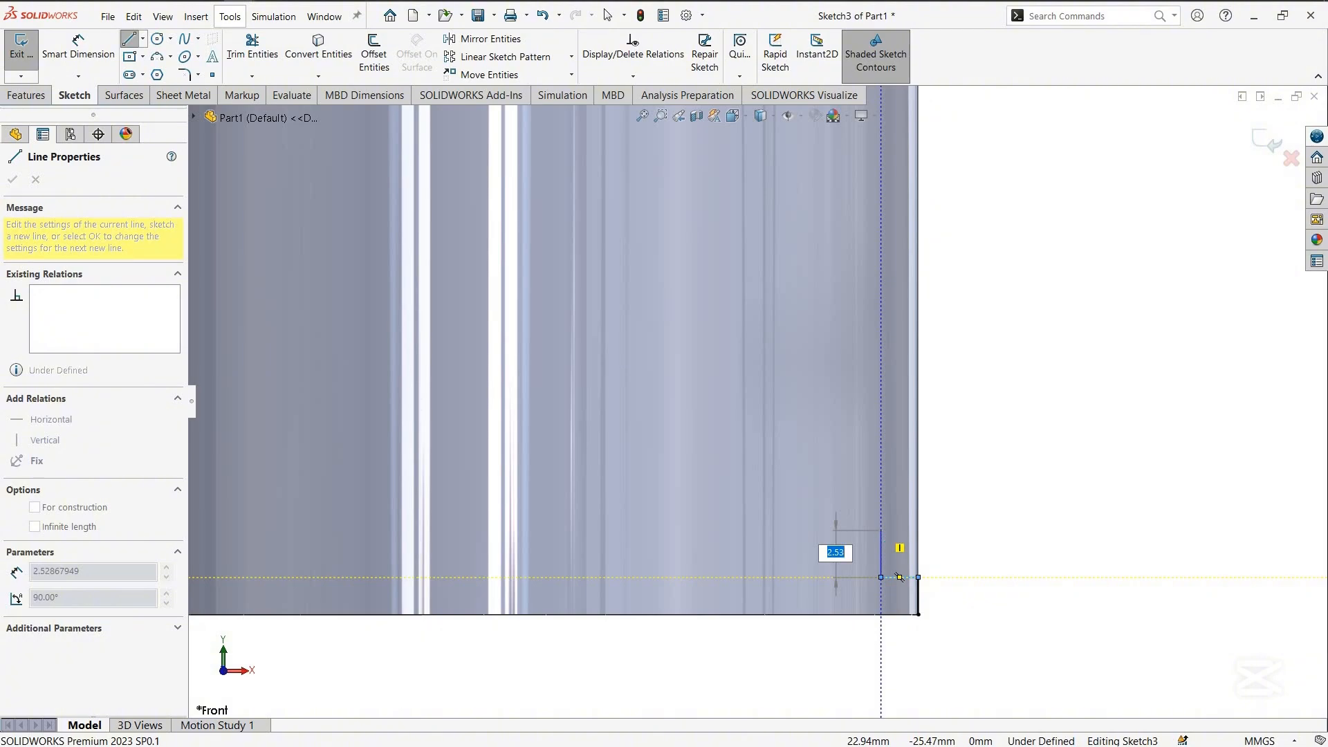
type("2")
key("Return")
type("2")
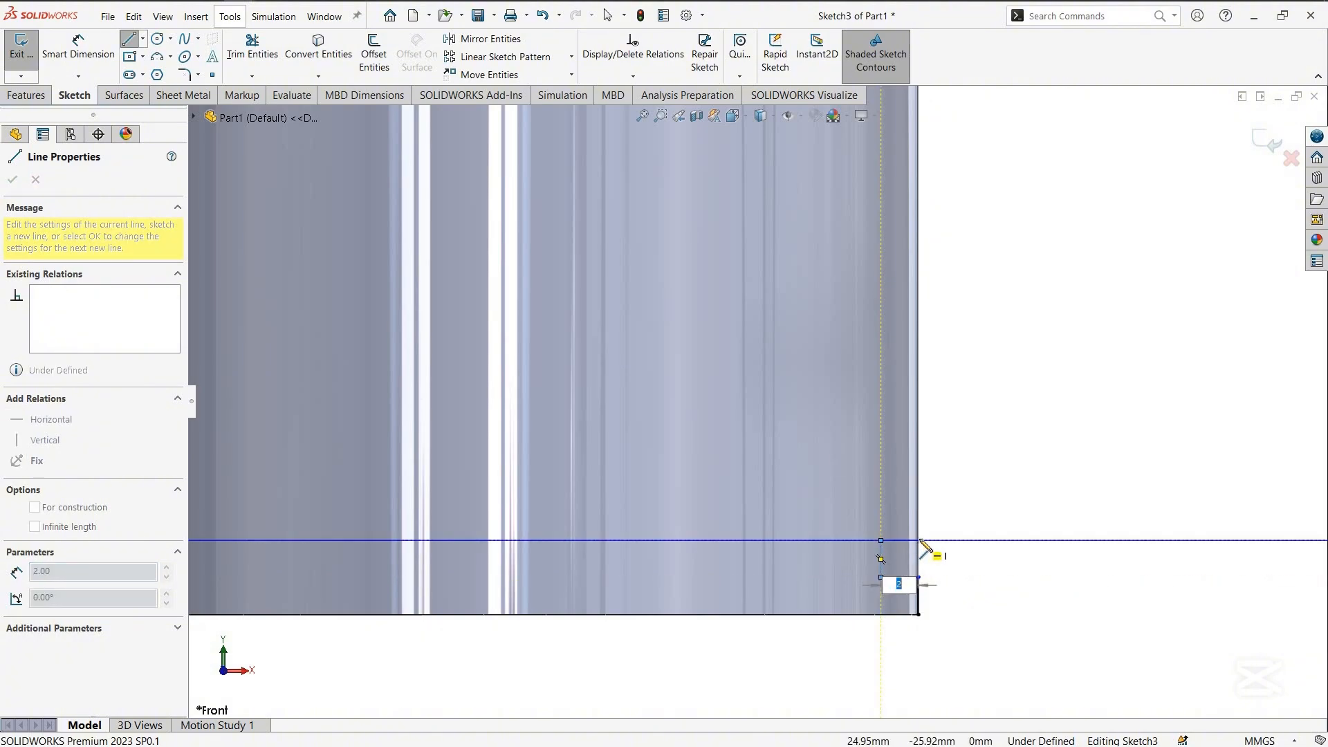
key("Return")
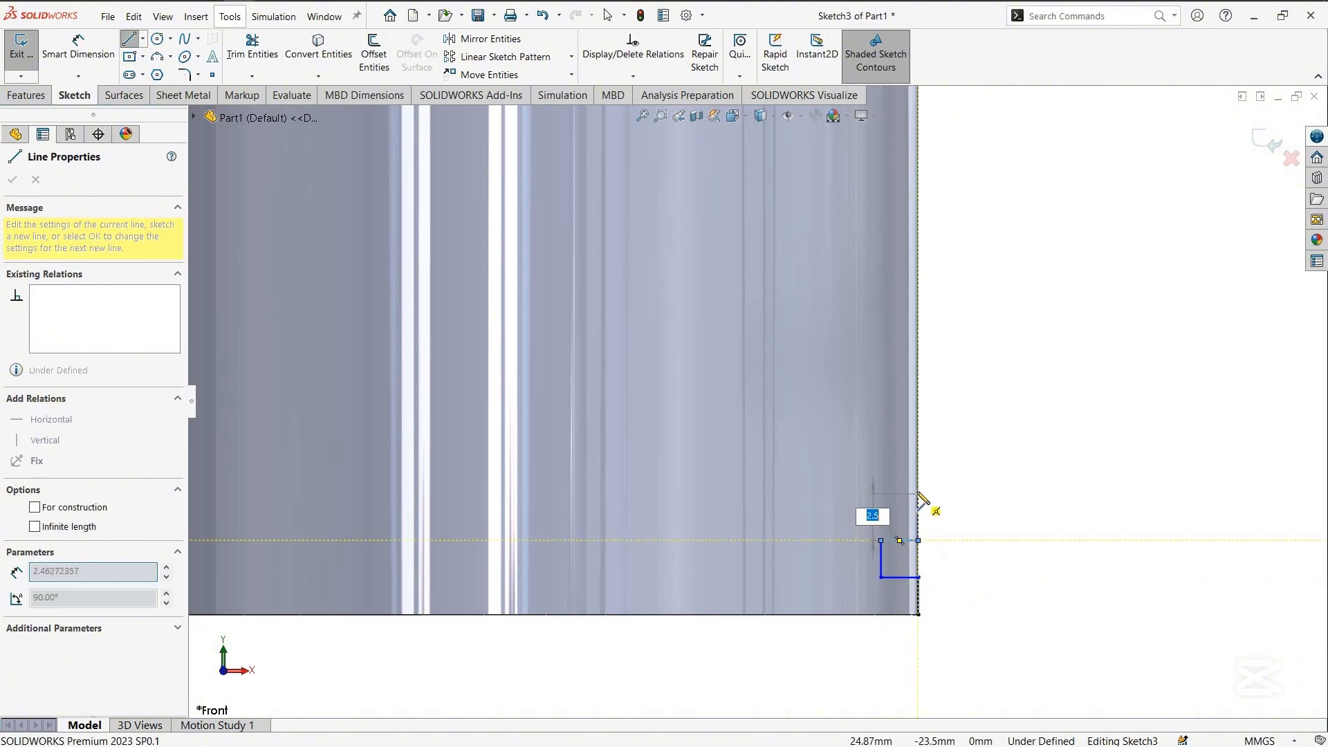
Continue the line chain 2 mm up the cylinder's edge and outline the second 2 x 2 mm notch going inward
type("2")
key("Return")
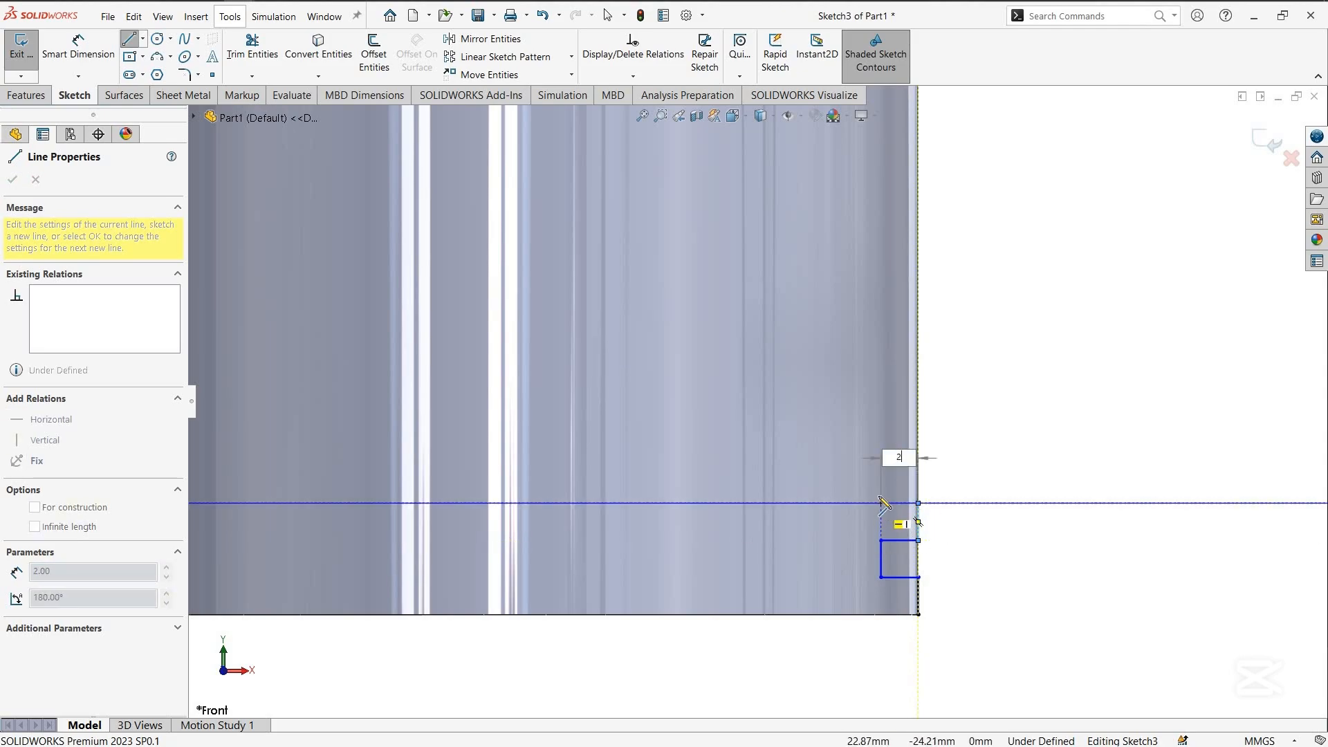
key("Return")
type("2")
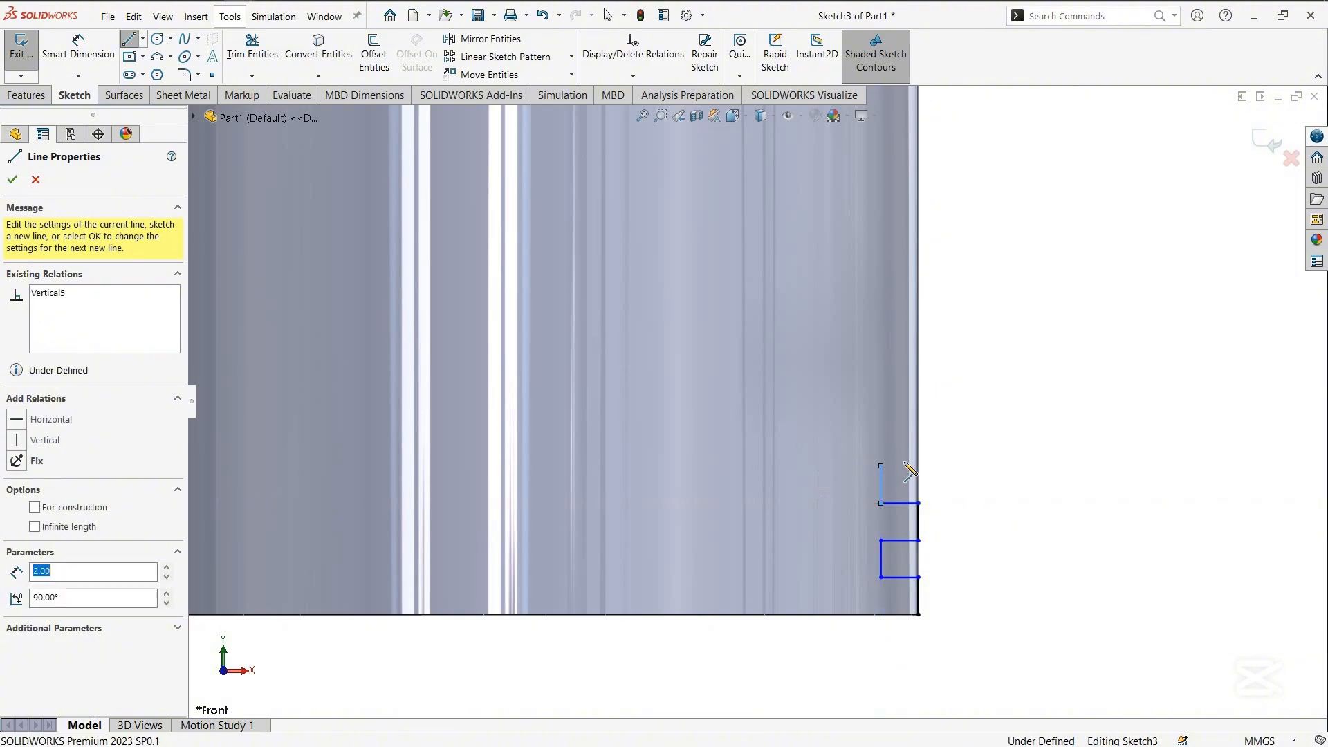
key("Return")
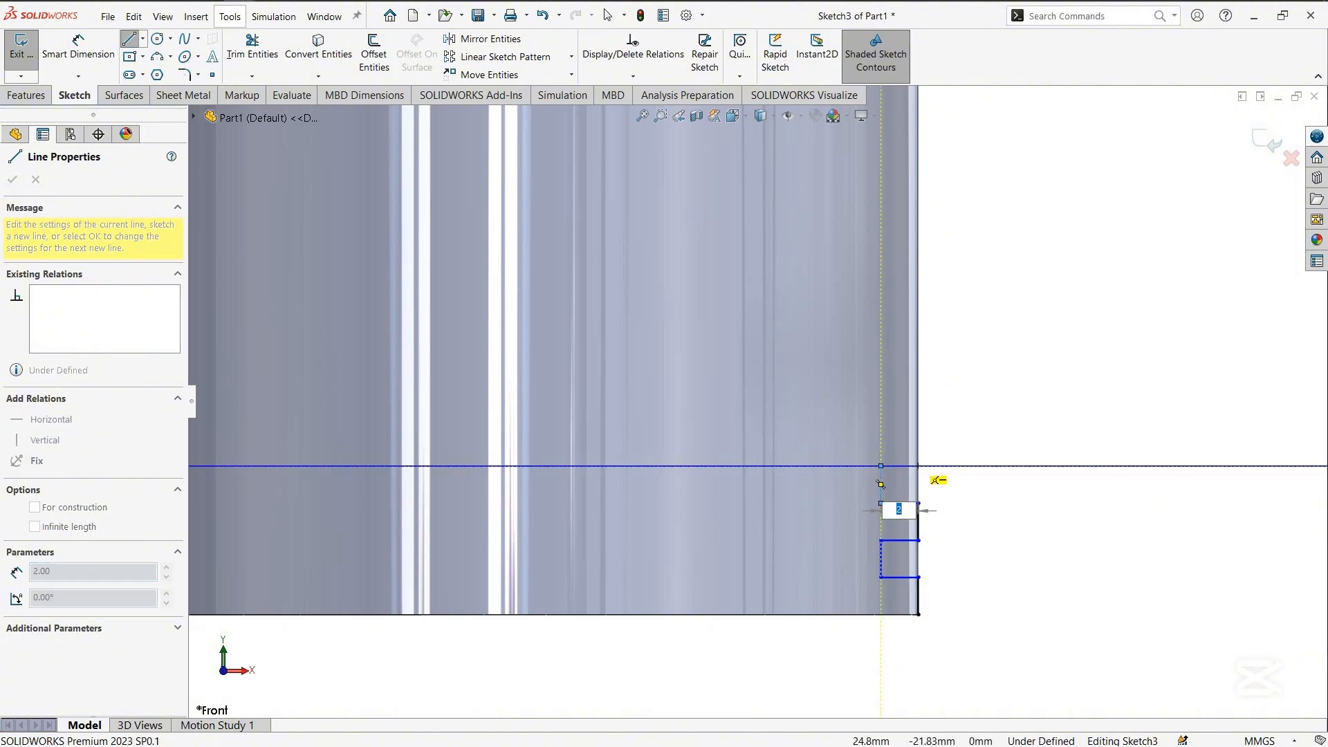
key("Return")
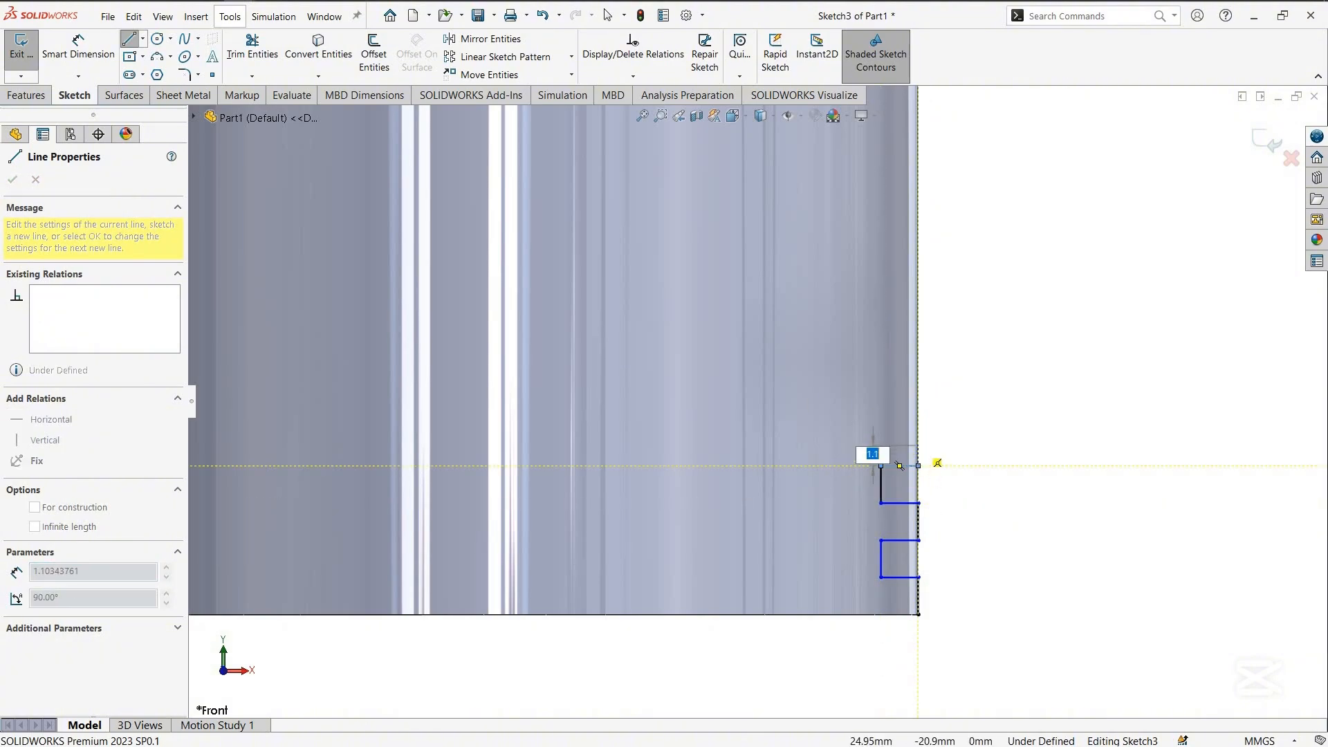
Continue 2 mm up the edge, outline the third 2 x 2 mm notch and close it along the cylinder's edge
key("Return")
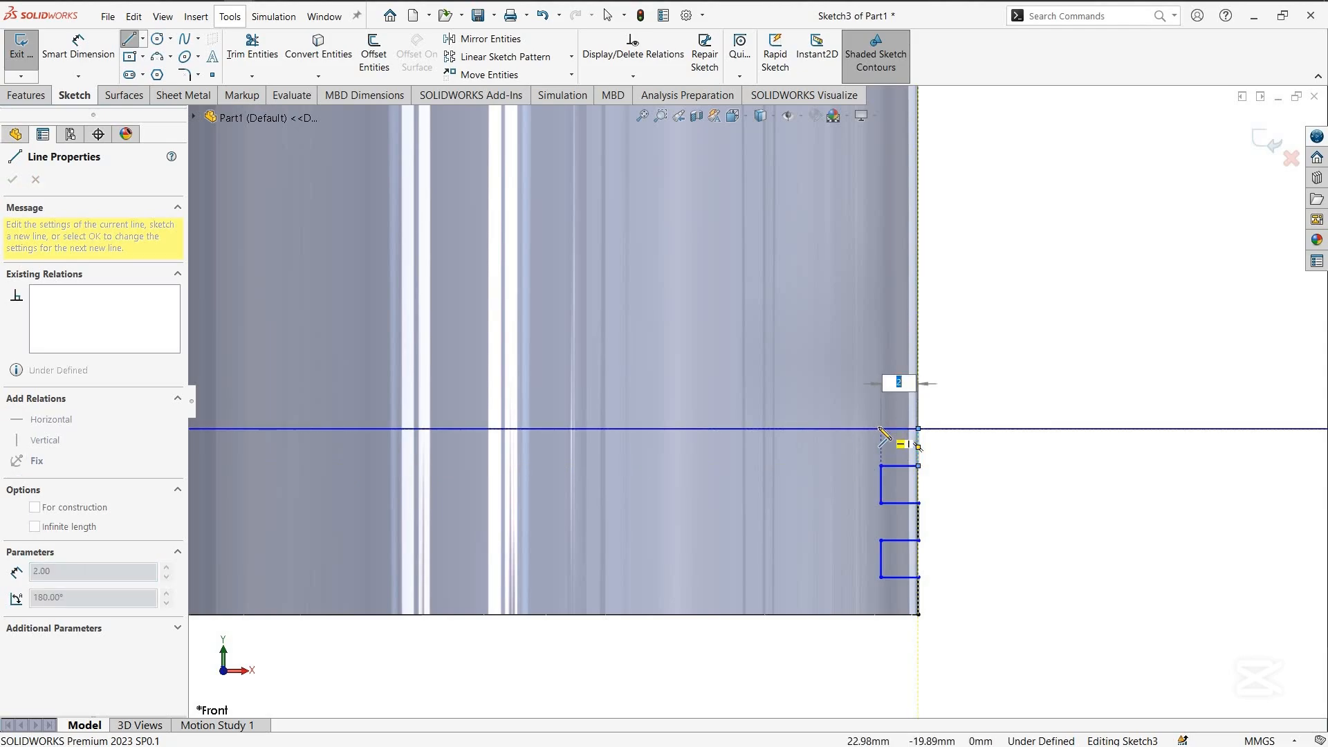
key("Return")
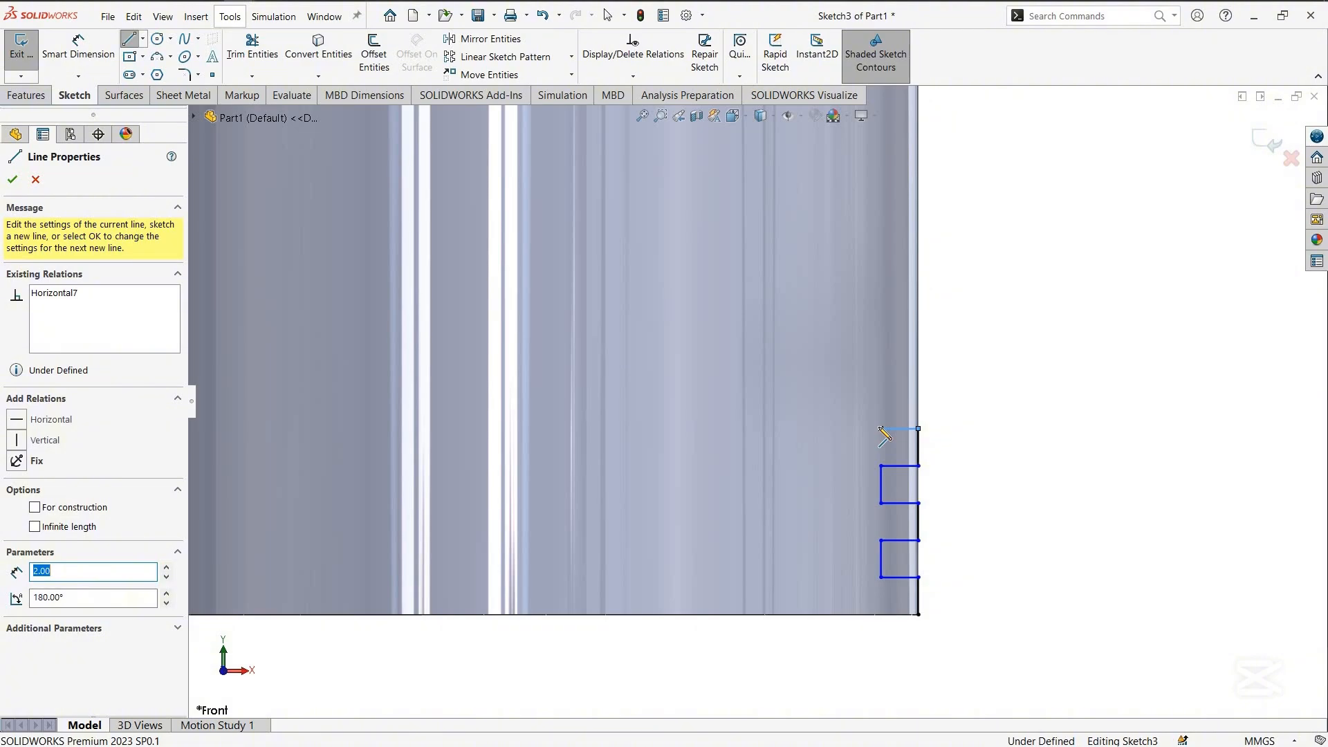
key("Escape")
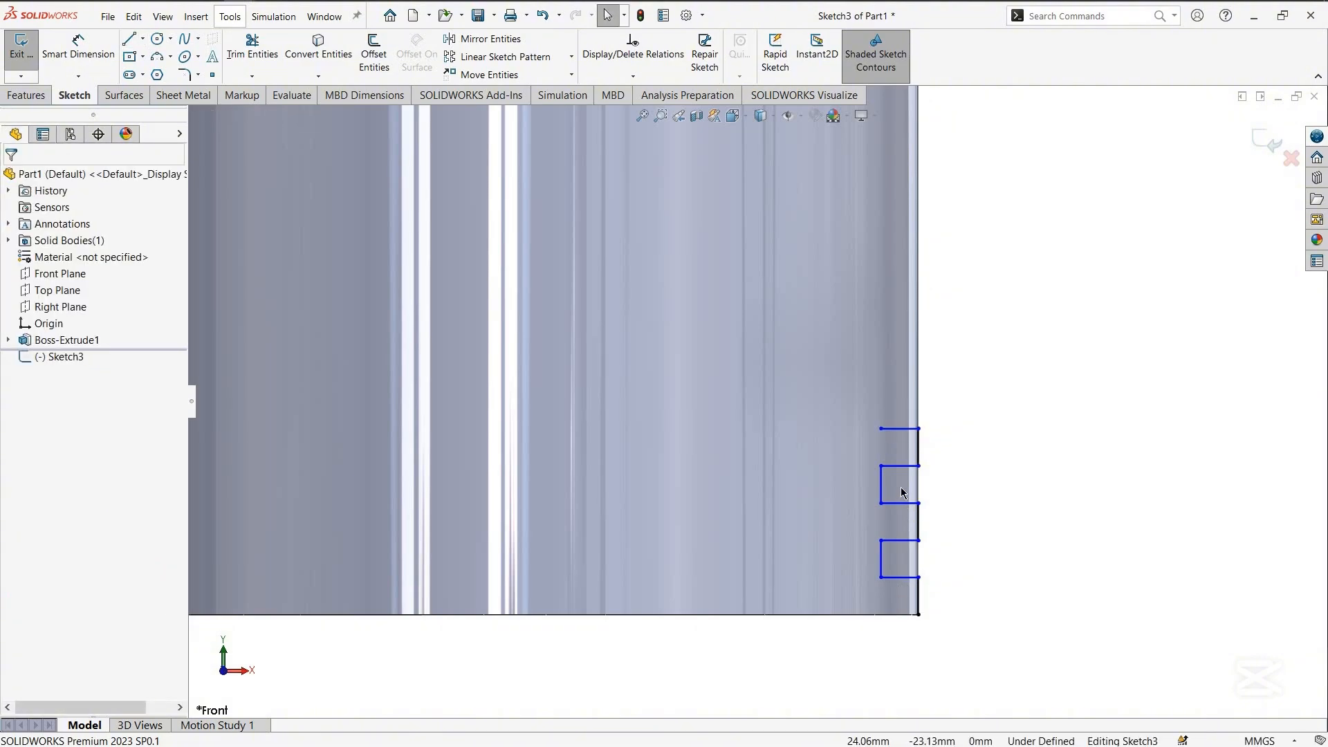
key("l")
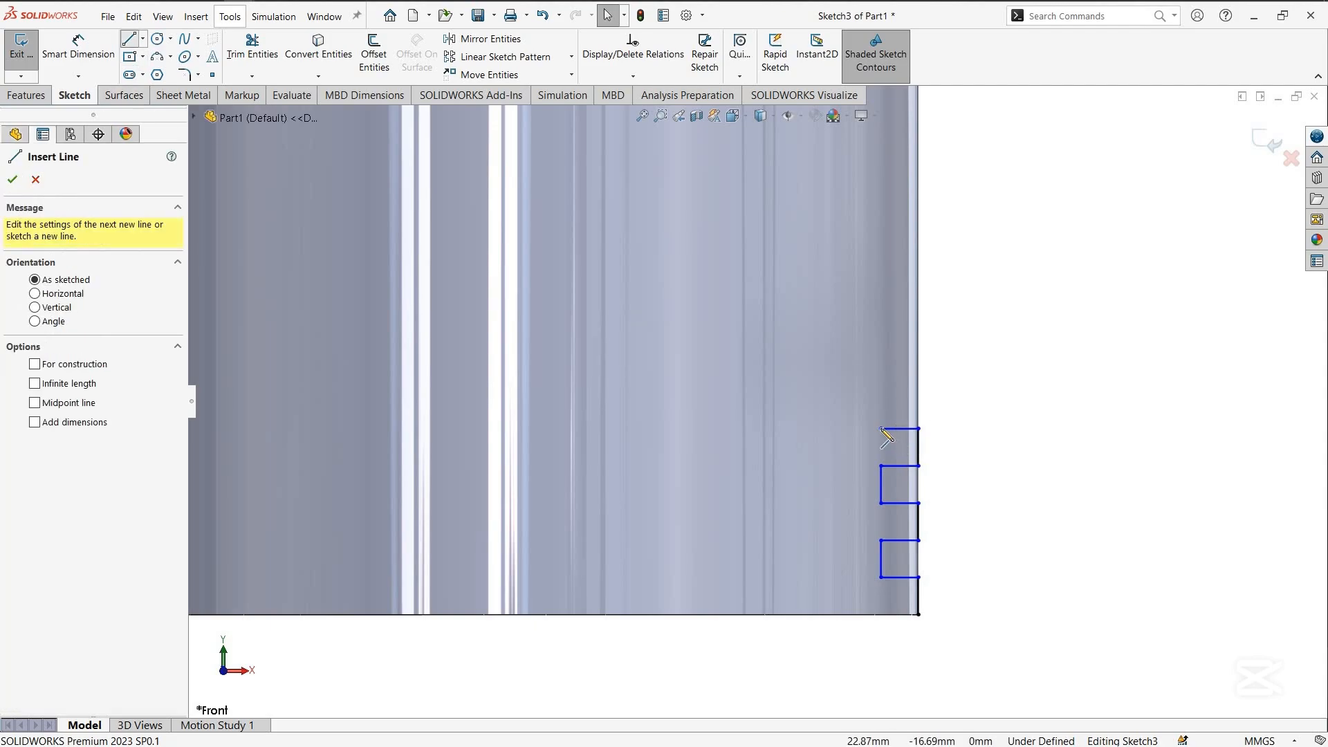
left_click(880, 428)
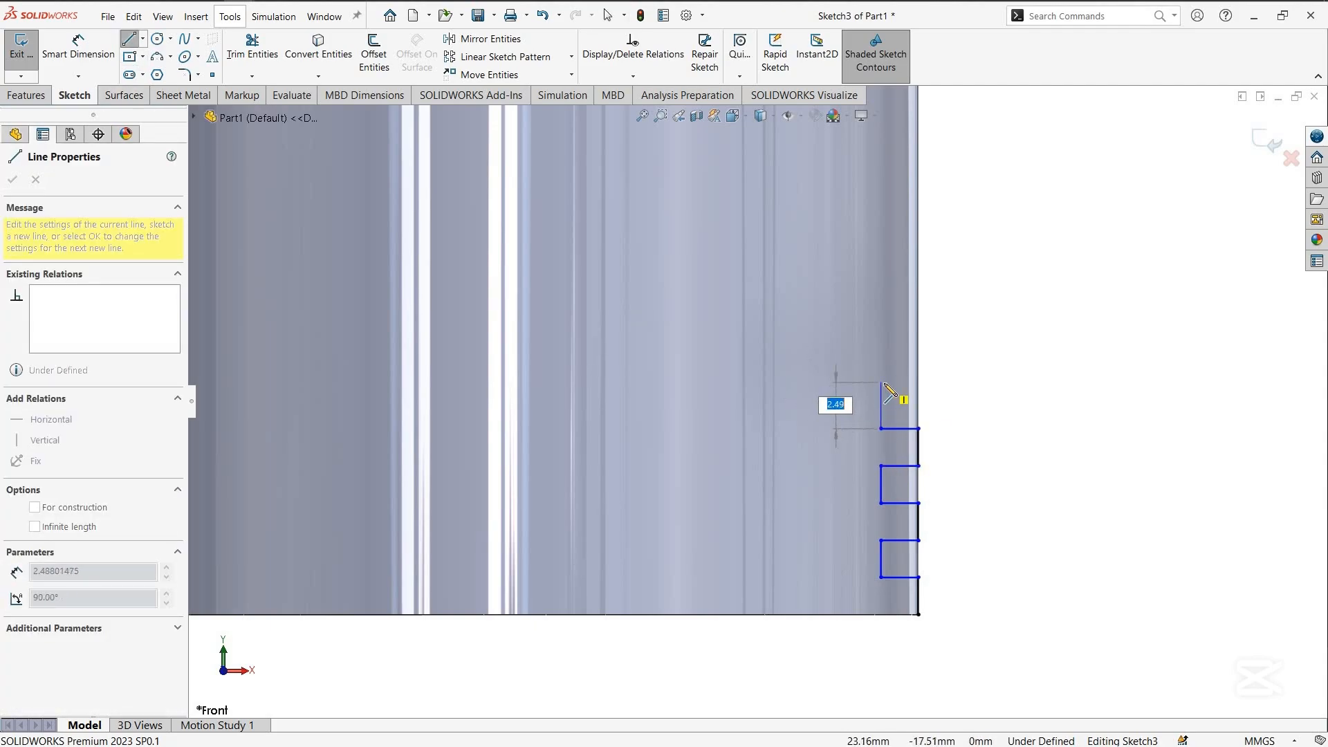
left_click(881, 392)
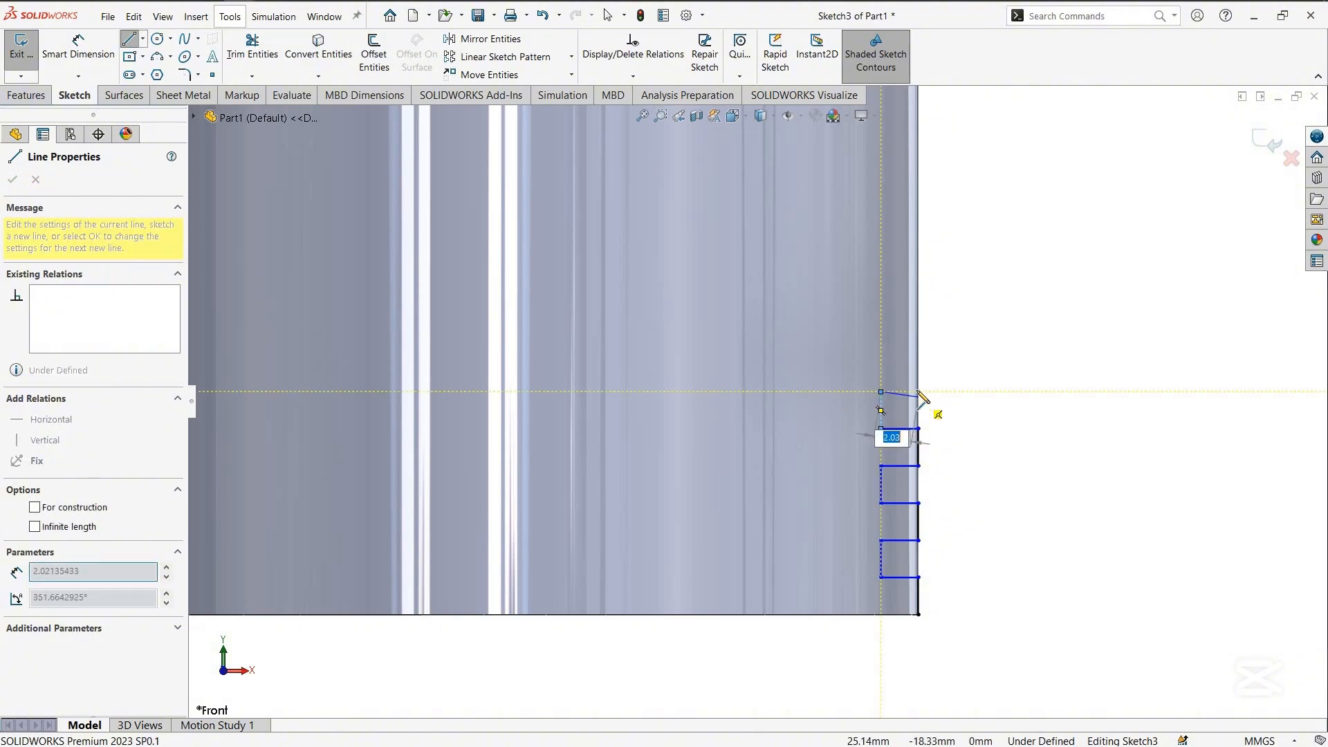
left_click(919, 391)
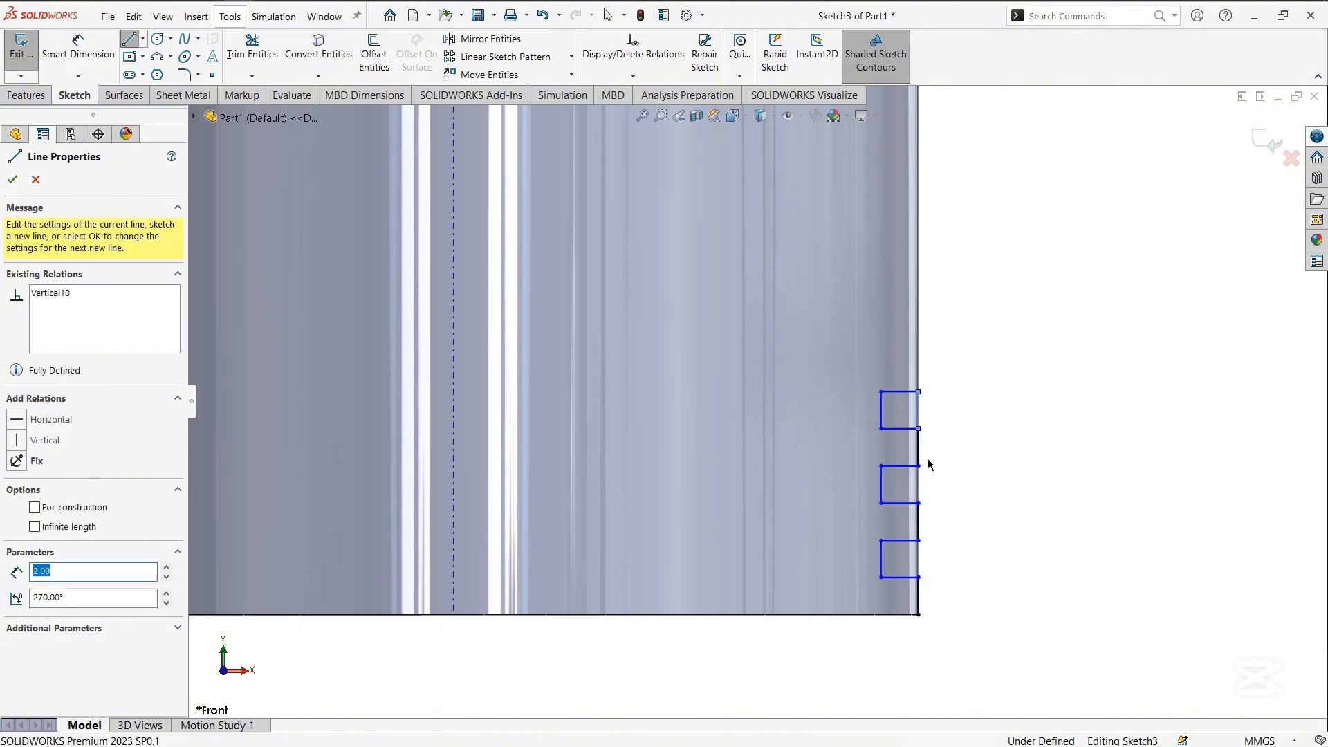
key("Escape")
Trim the edge line between the upper and middle notches, and close the middle and lower notches with 2 mm vertical lines
left_click(253, 47)
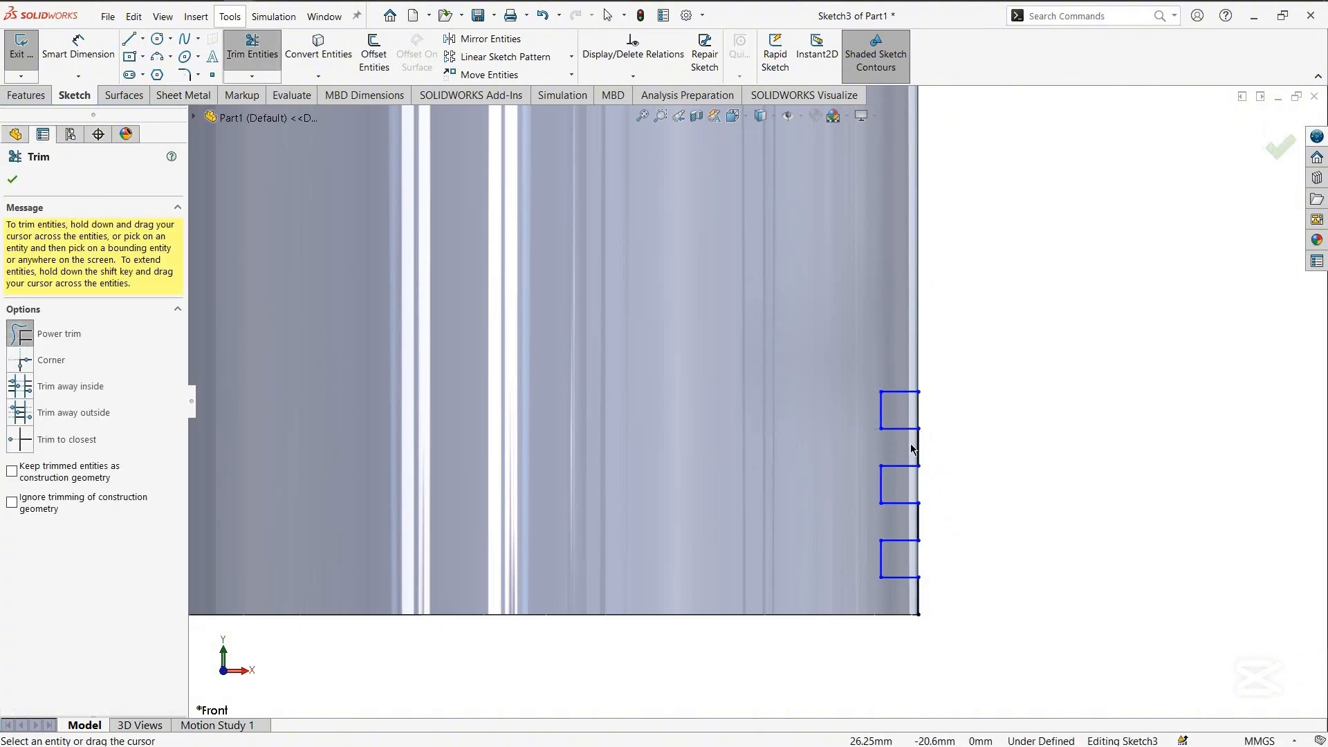
left_click_drag(910, 450, 963, 524)
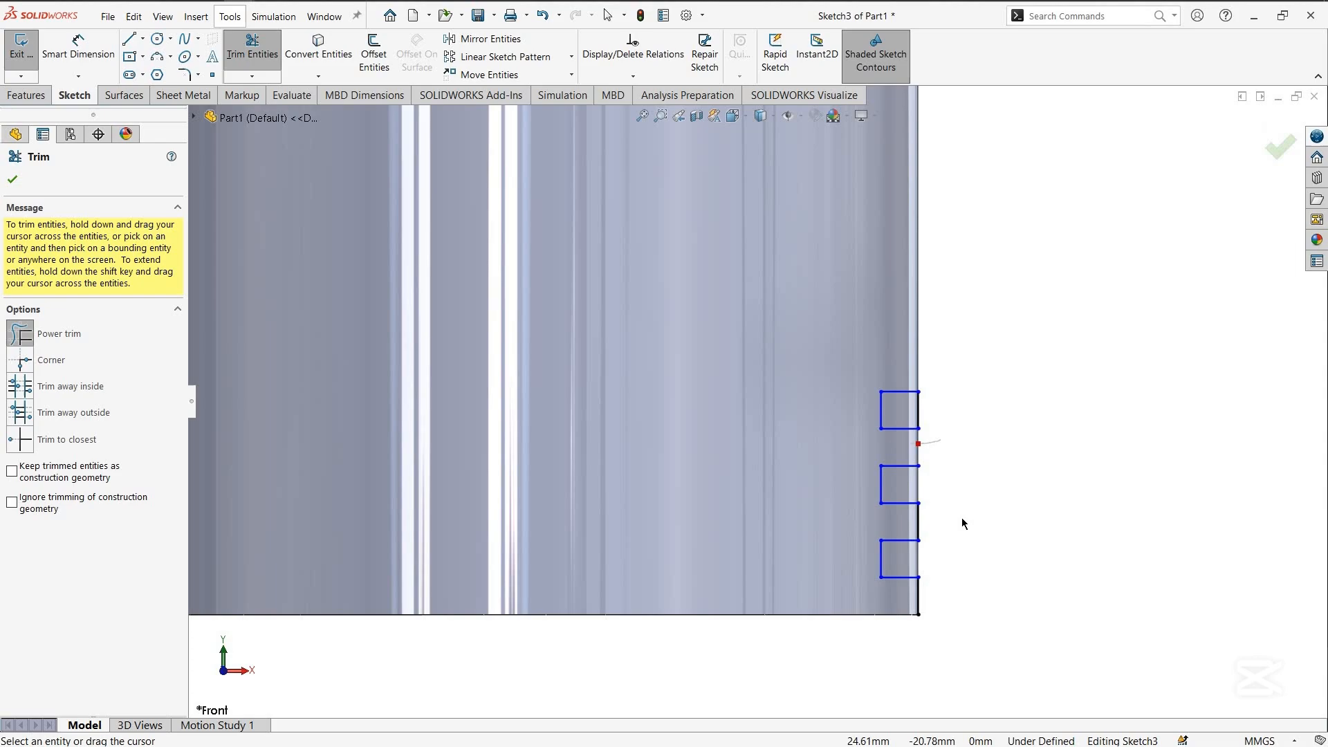
left_click(129, 38)
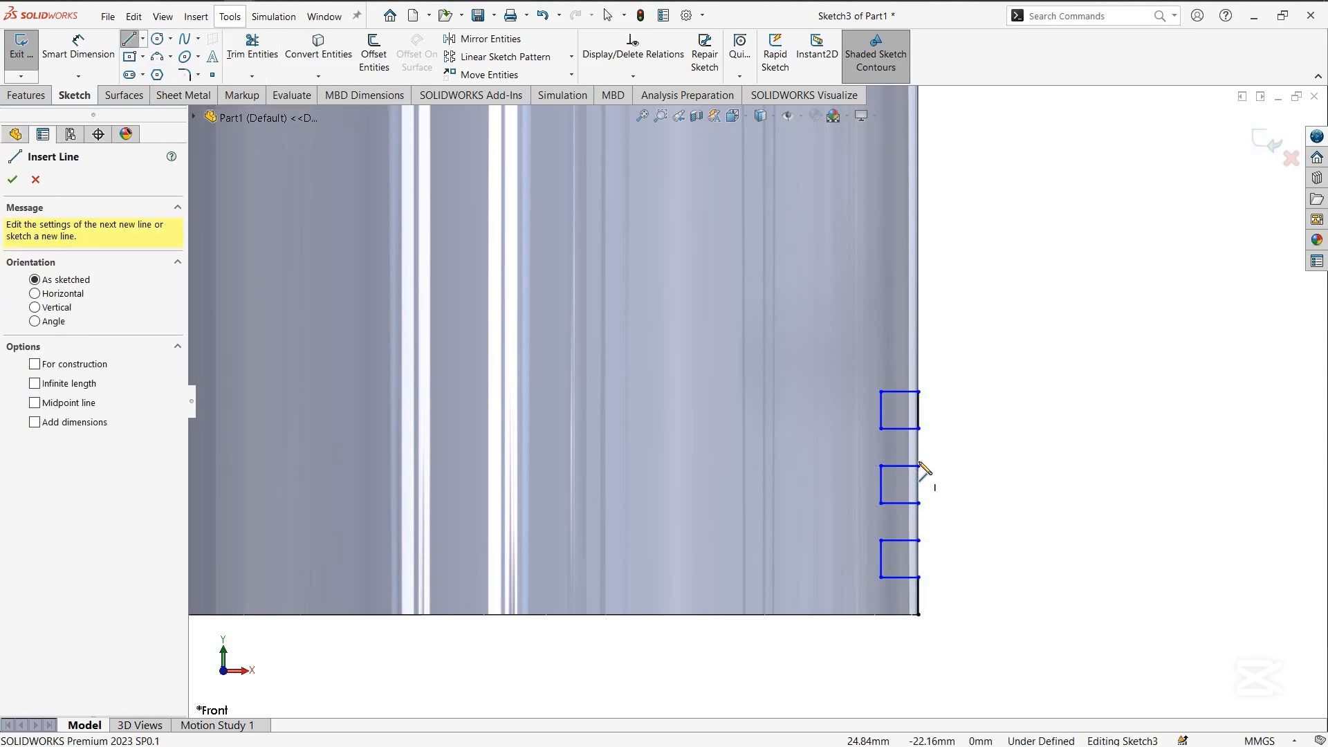
left_click(920, 503)
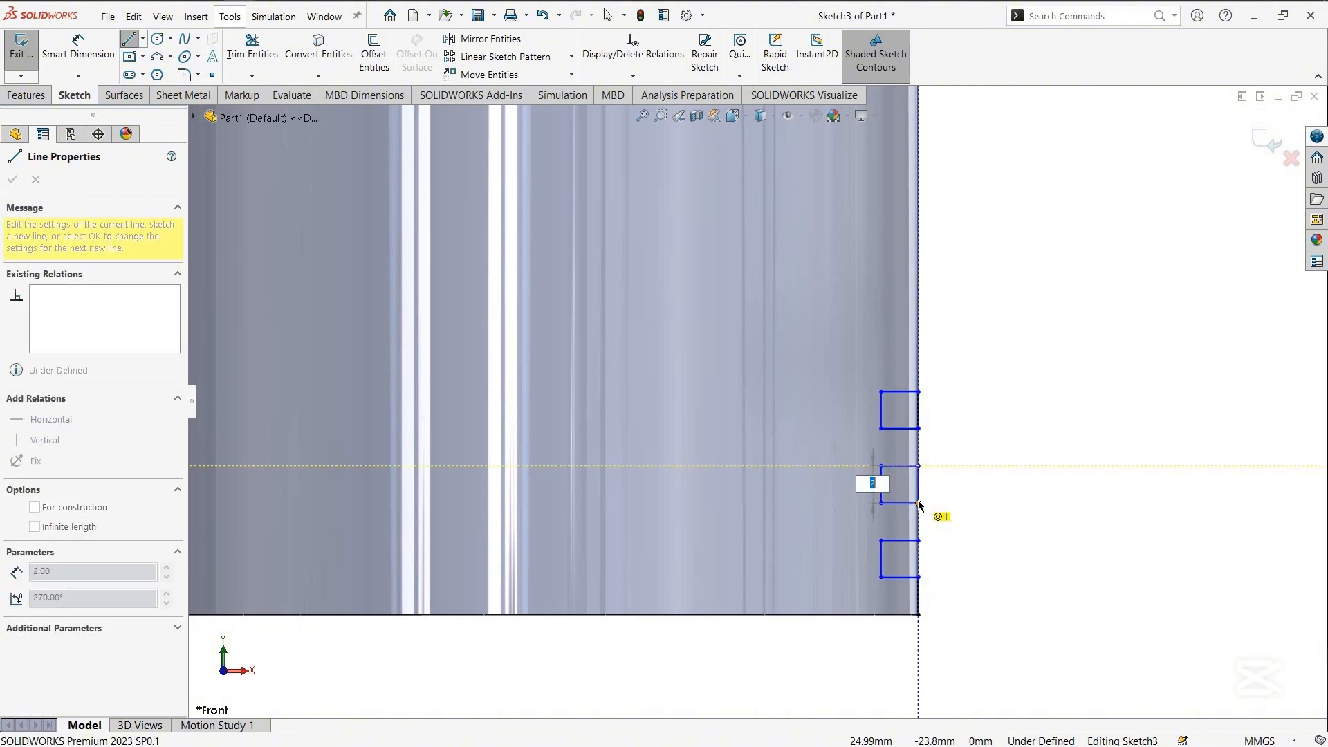
left_click(129, 39)
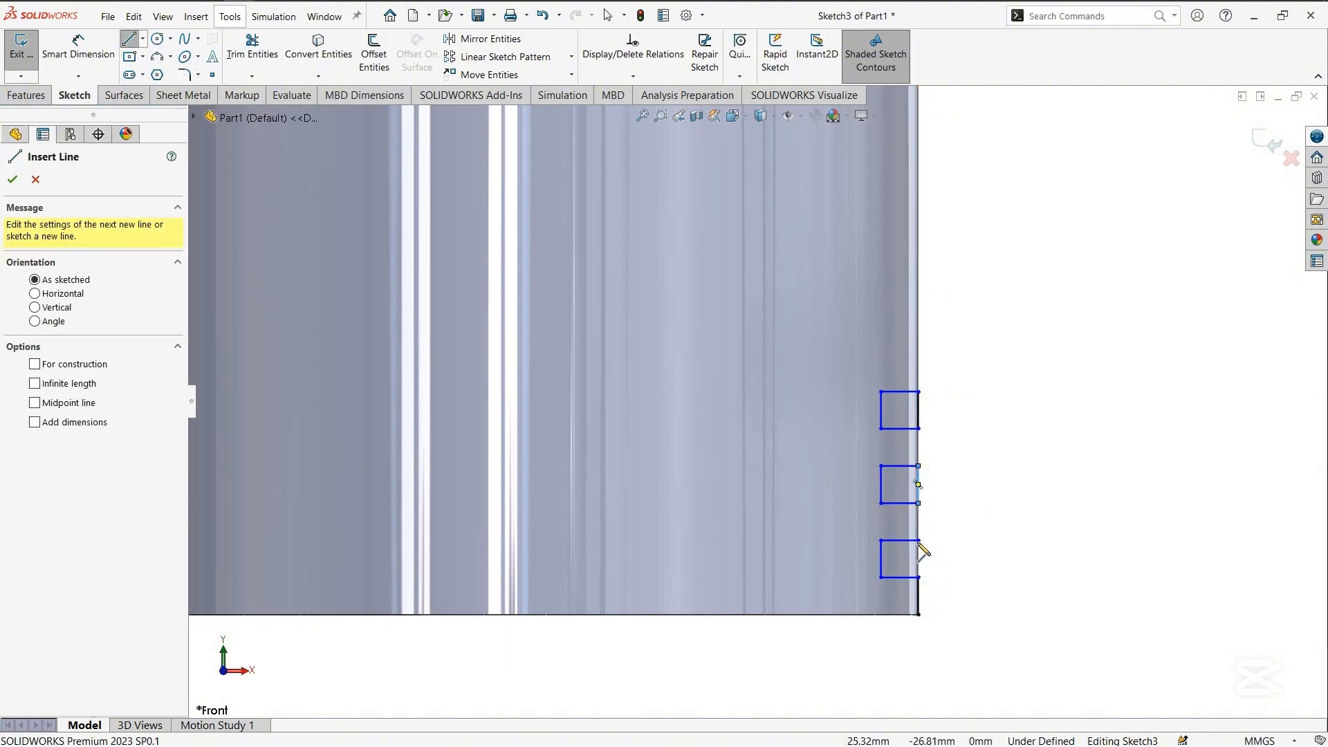
left_click(926, 558)
left_click(920, 578)
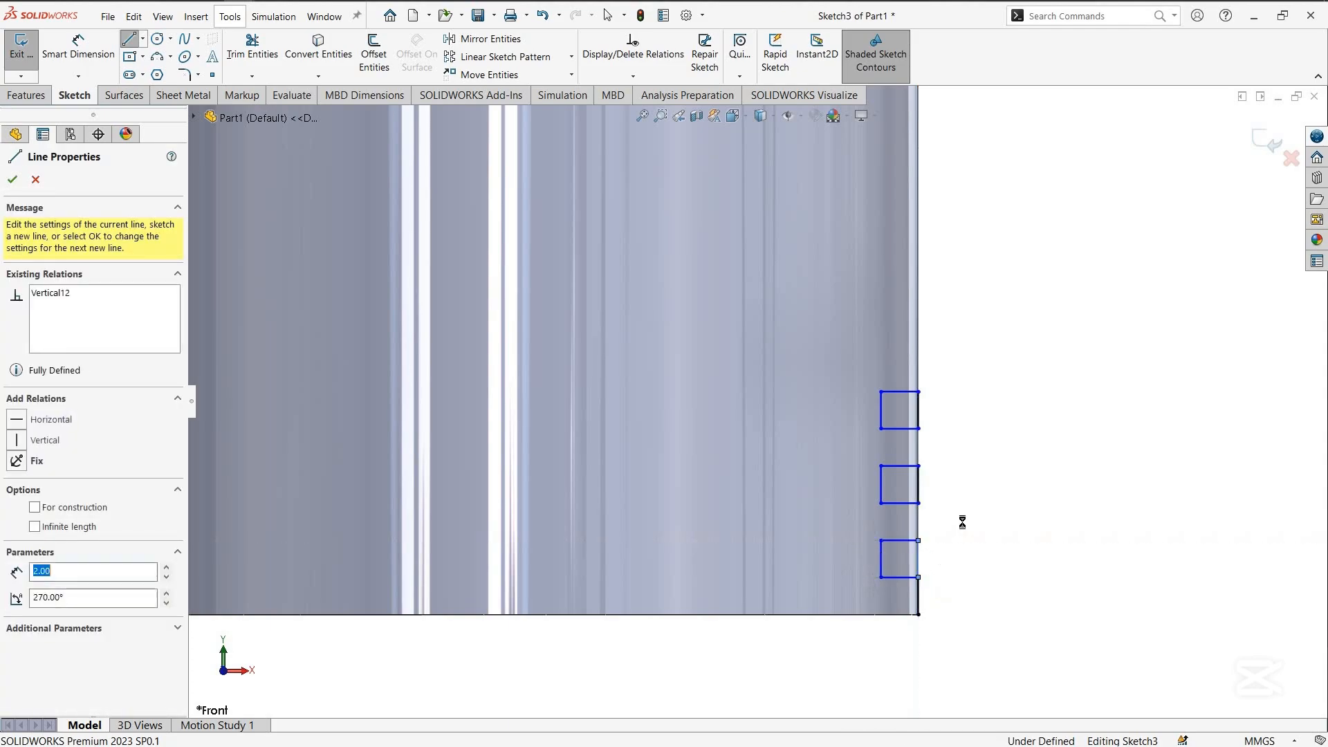
key("Escape")
key("Escape")
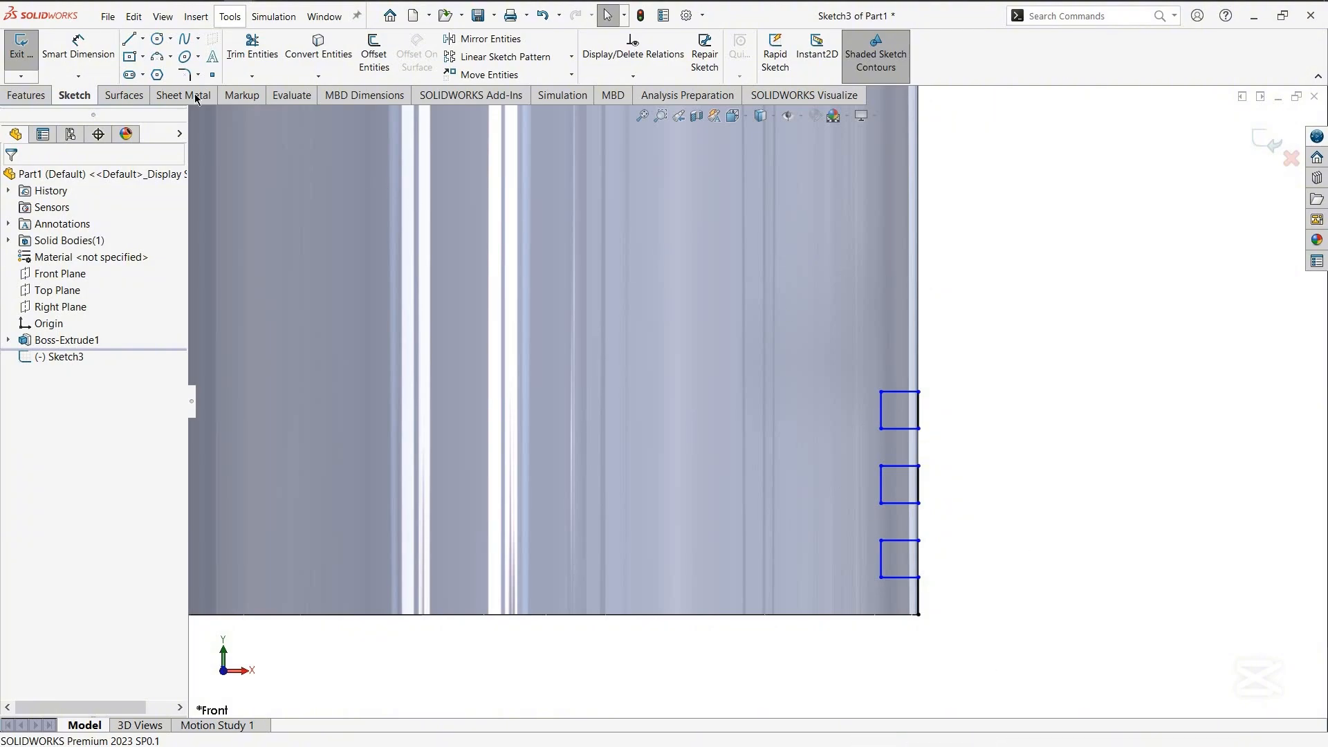
Draw a vertical line about 13.5 mm long downward from the origin and convert it to construction geometry
left_click(132, 52)
scroll(587, 424, "up", 3)
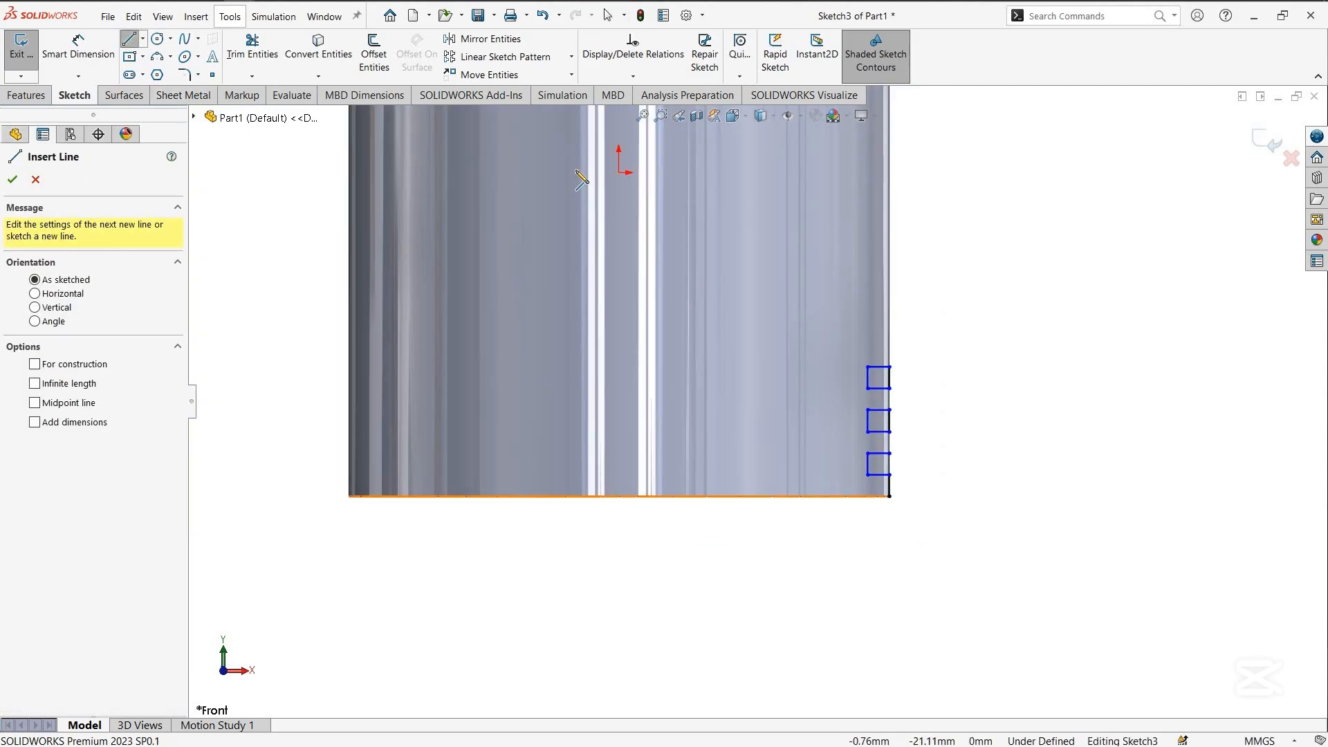
left_click(619, 173)
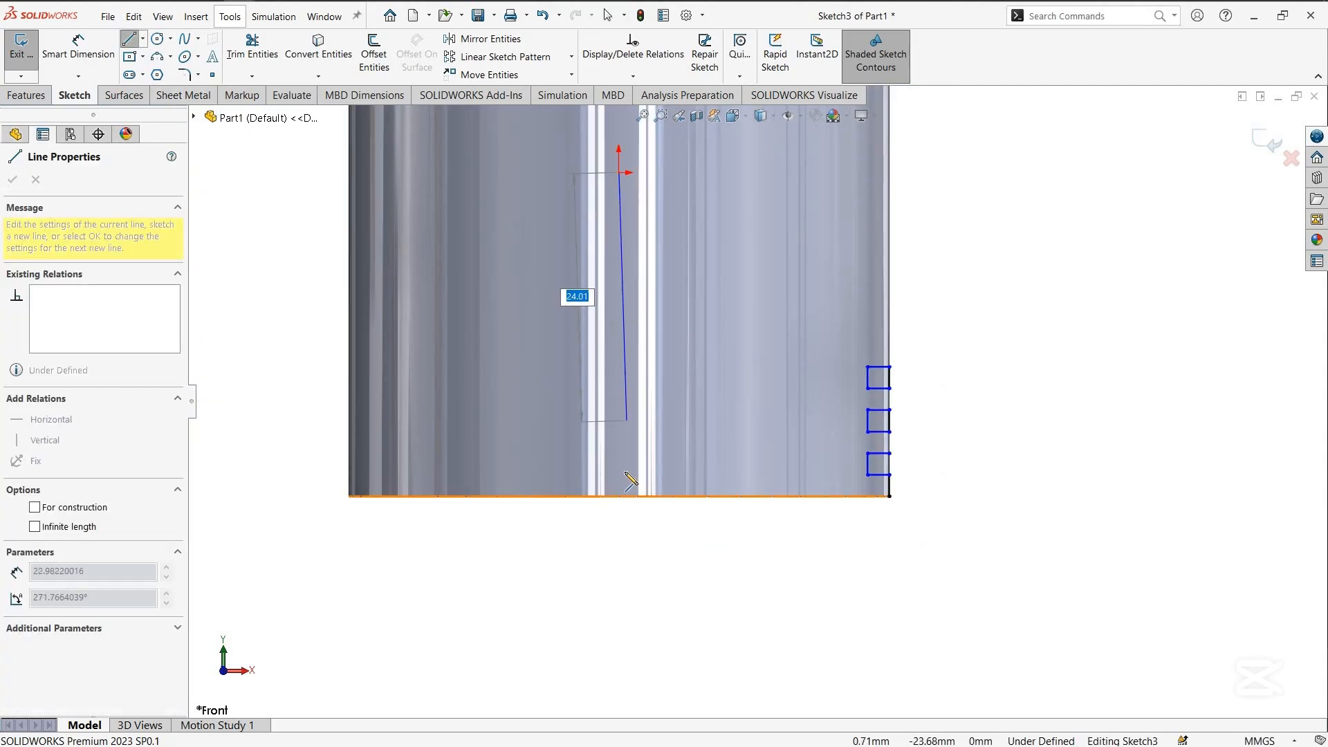
left_click(618, 318)
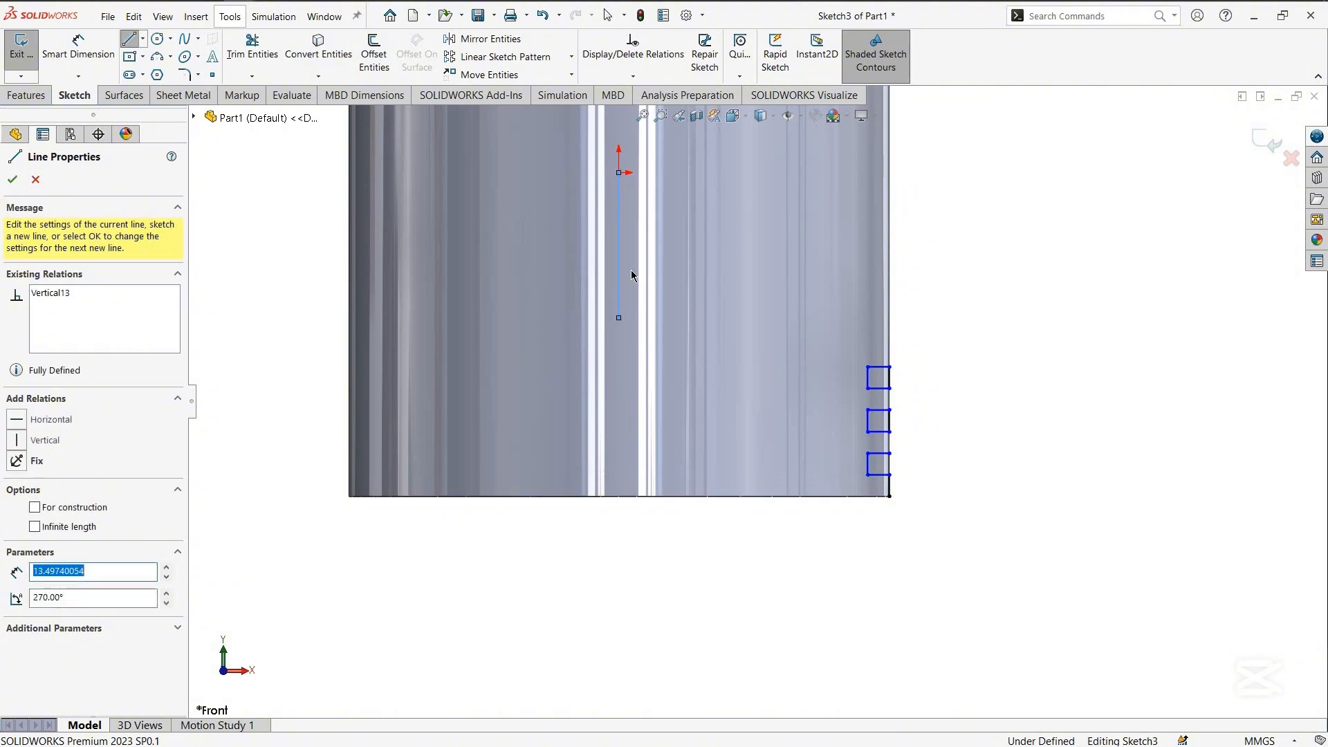
key("Escape")
left_click(618, 224)
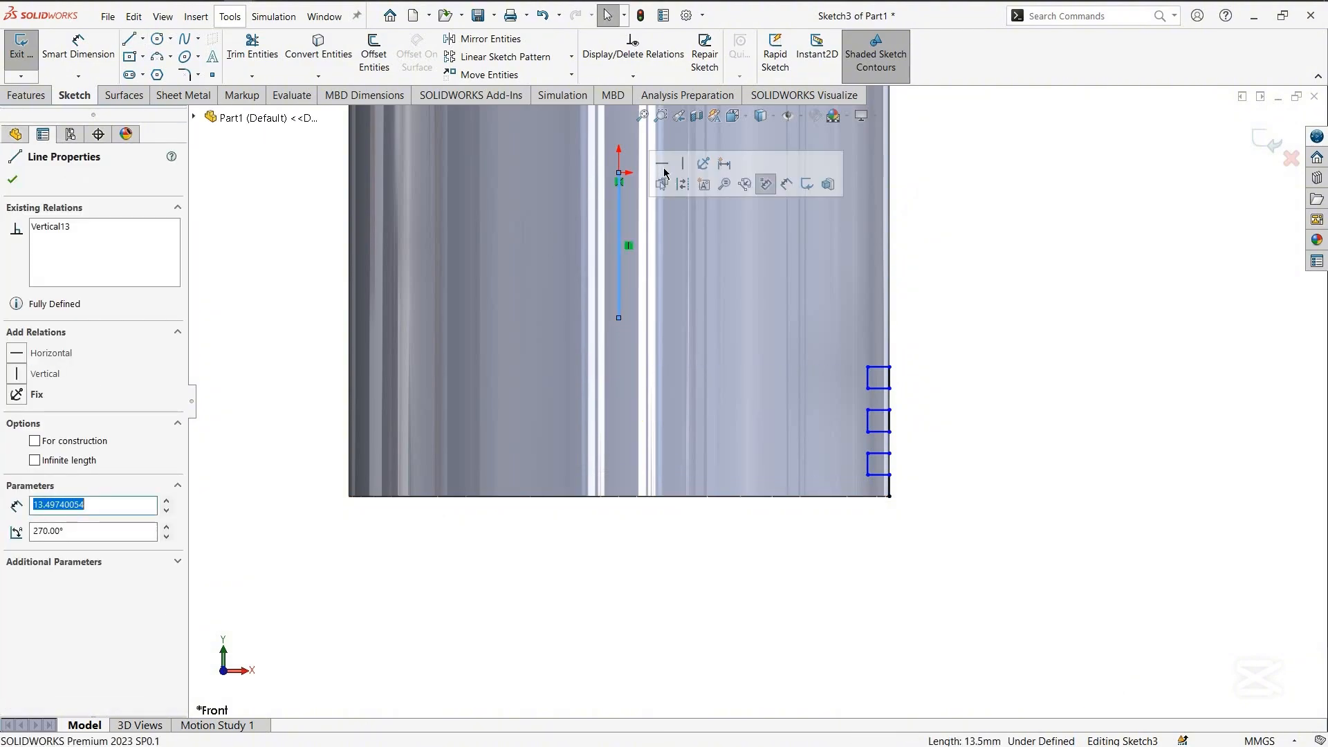
left_click(1018, 298)
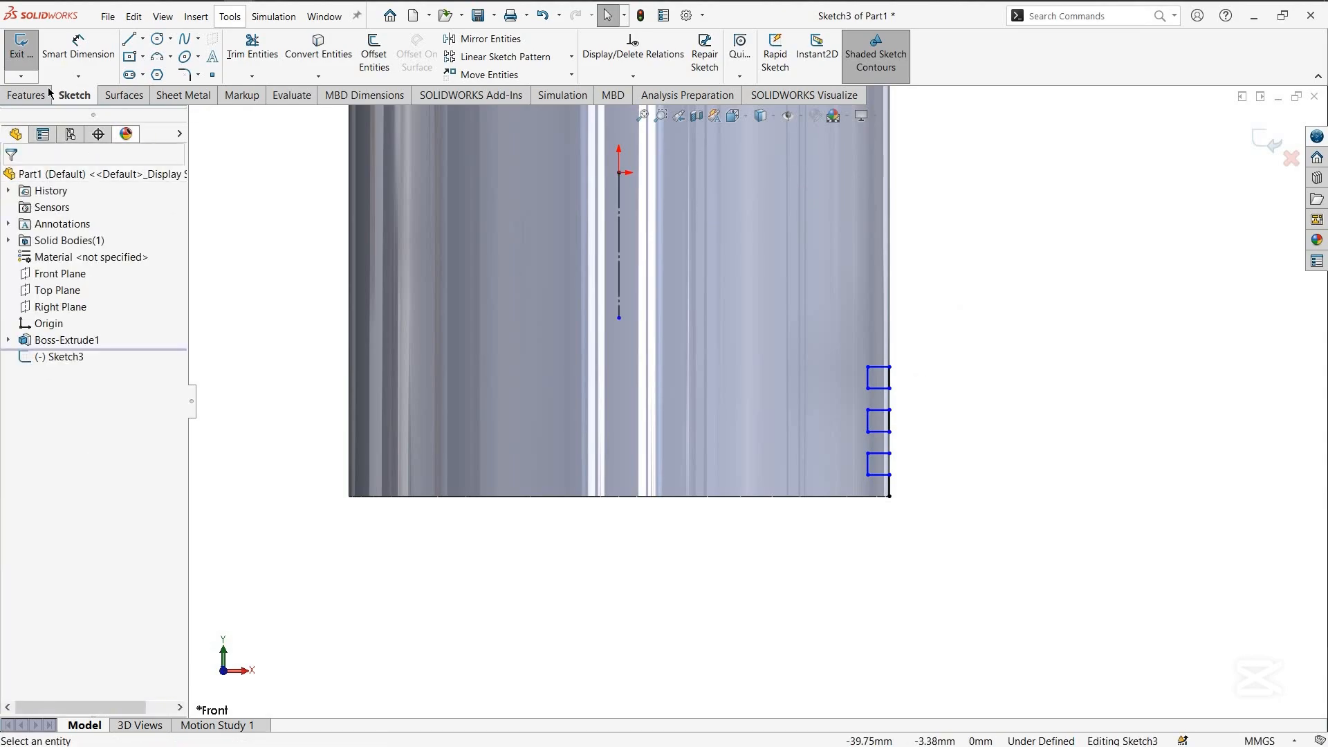
Cut the three square notch regions 360° around the cylinder with a Revolved Cut about the vertical centerline
left_click(27, 95)
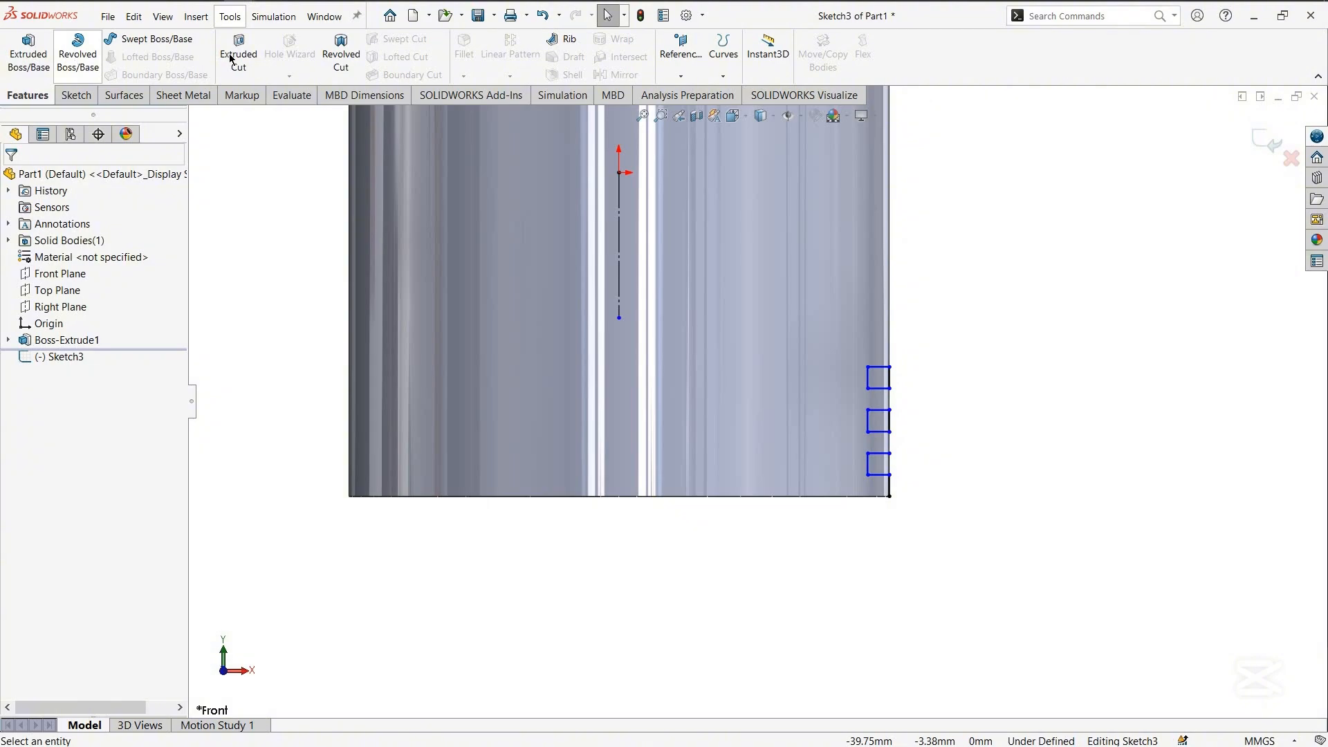
left_click(341, 55)
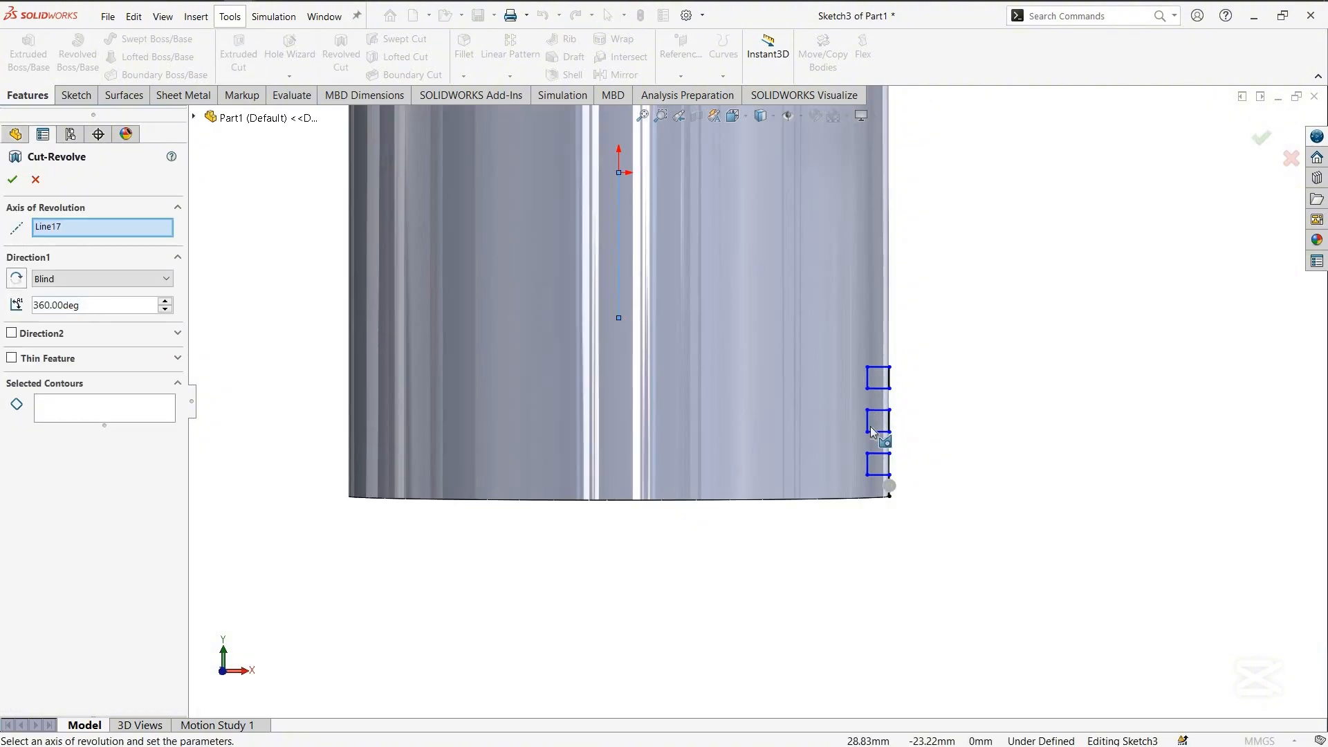
left_click(873, 434)
left_click(873, 470)
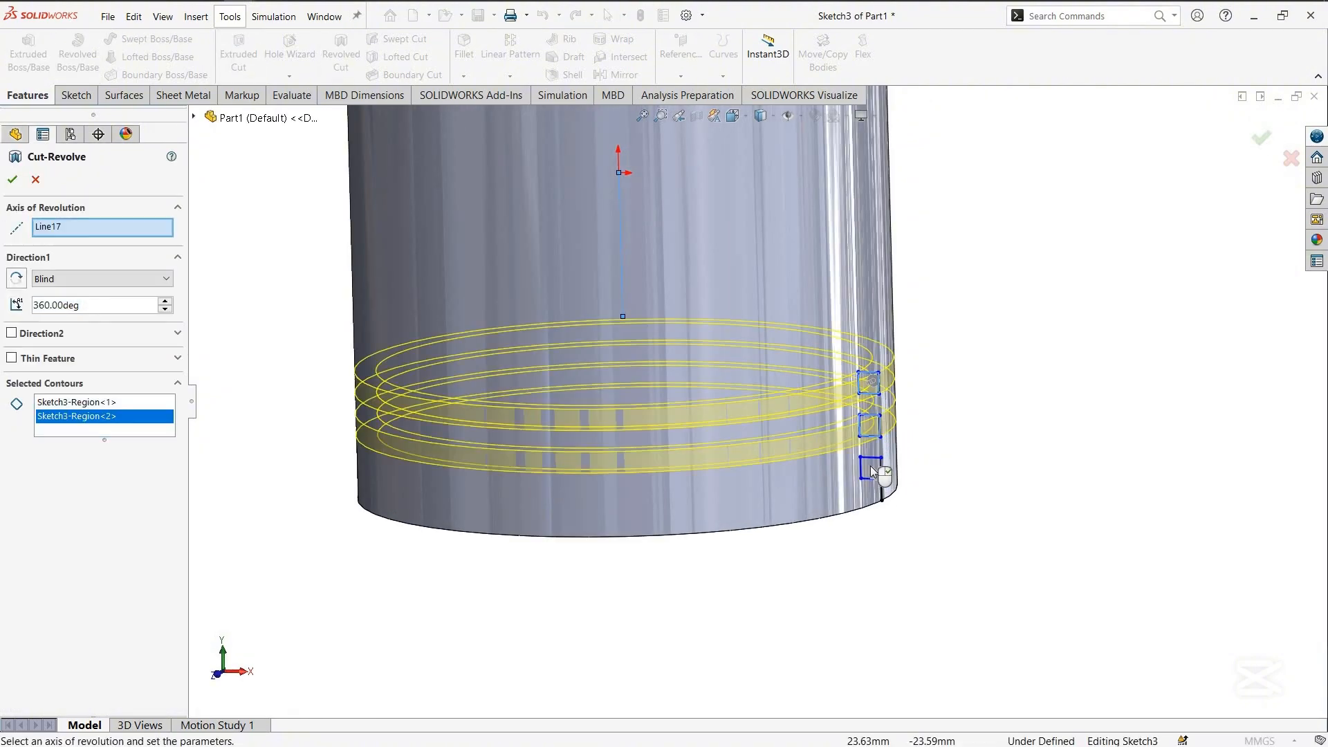
left_click(870, 466)
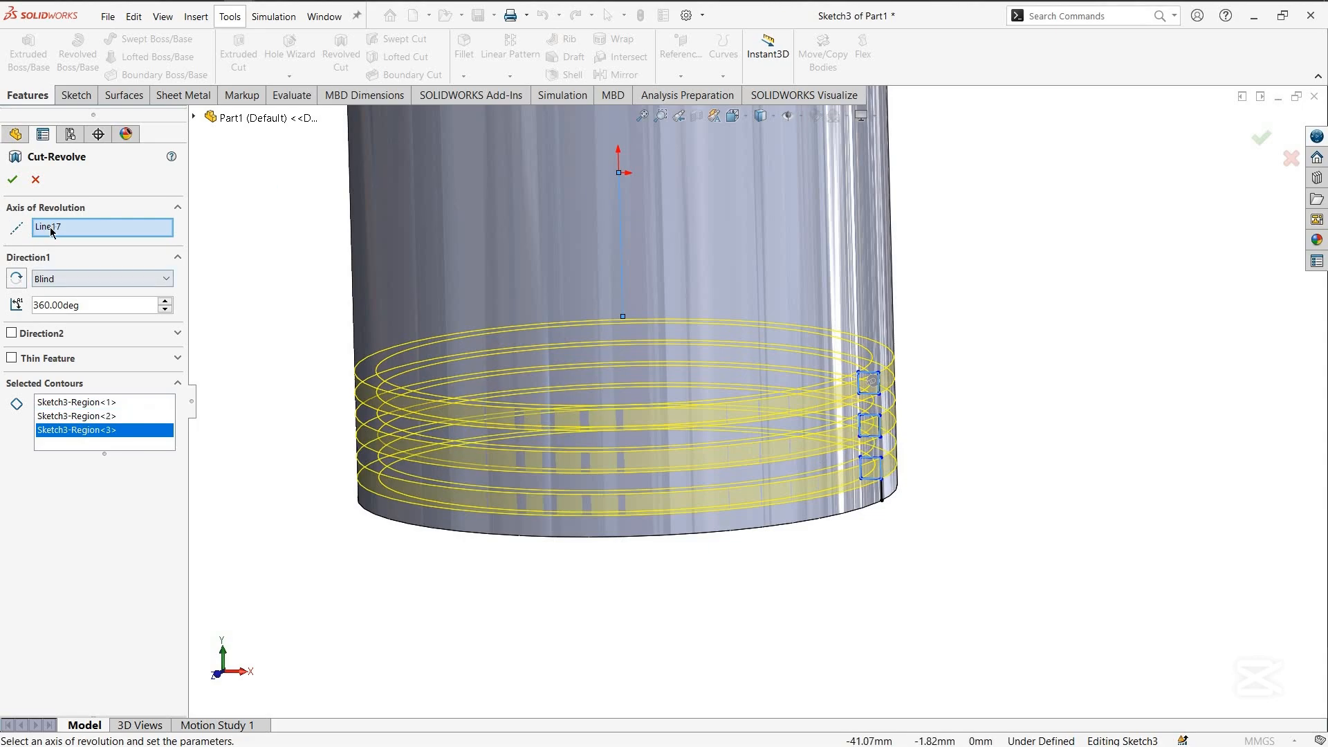
left_click(11, 181)
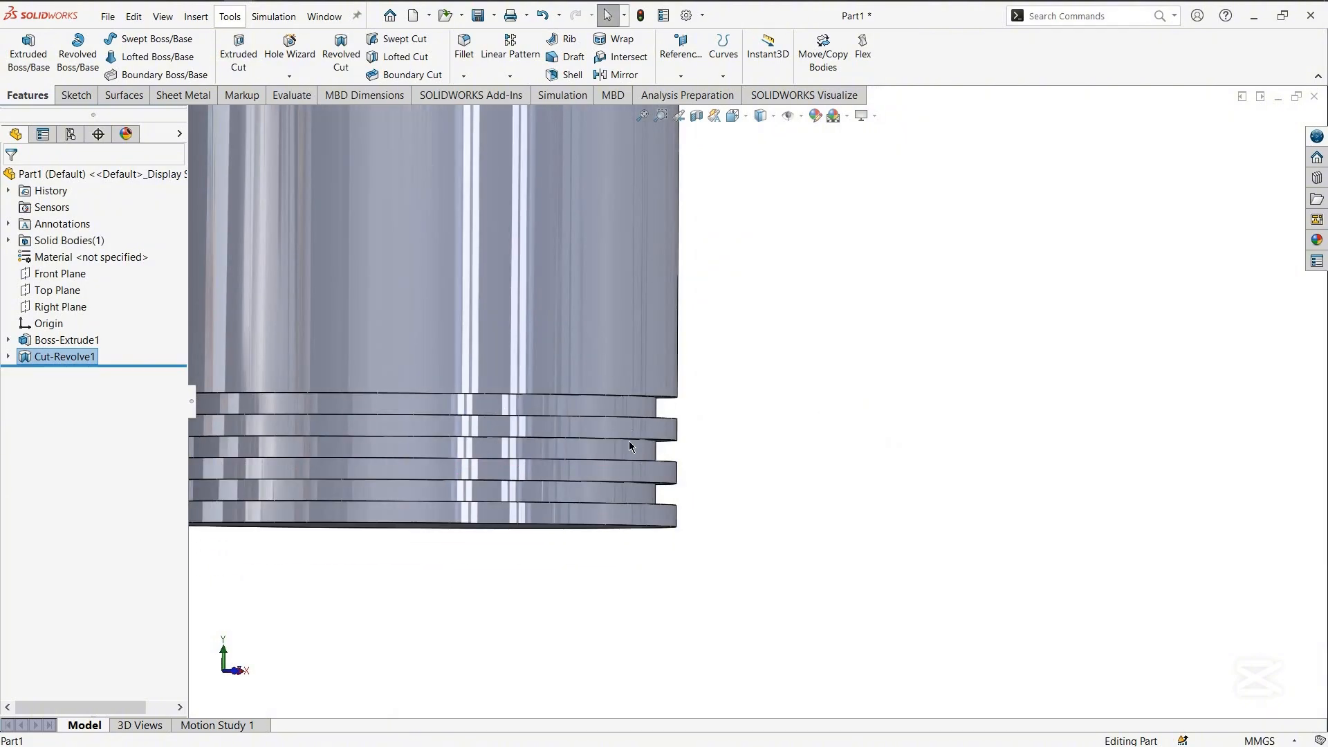
Start a sketch on the cylinder's bottom end face, viewed normal to the face, with the Circle tool ready
scroll(629, 441, "up", 1)
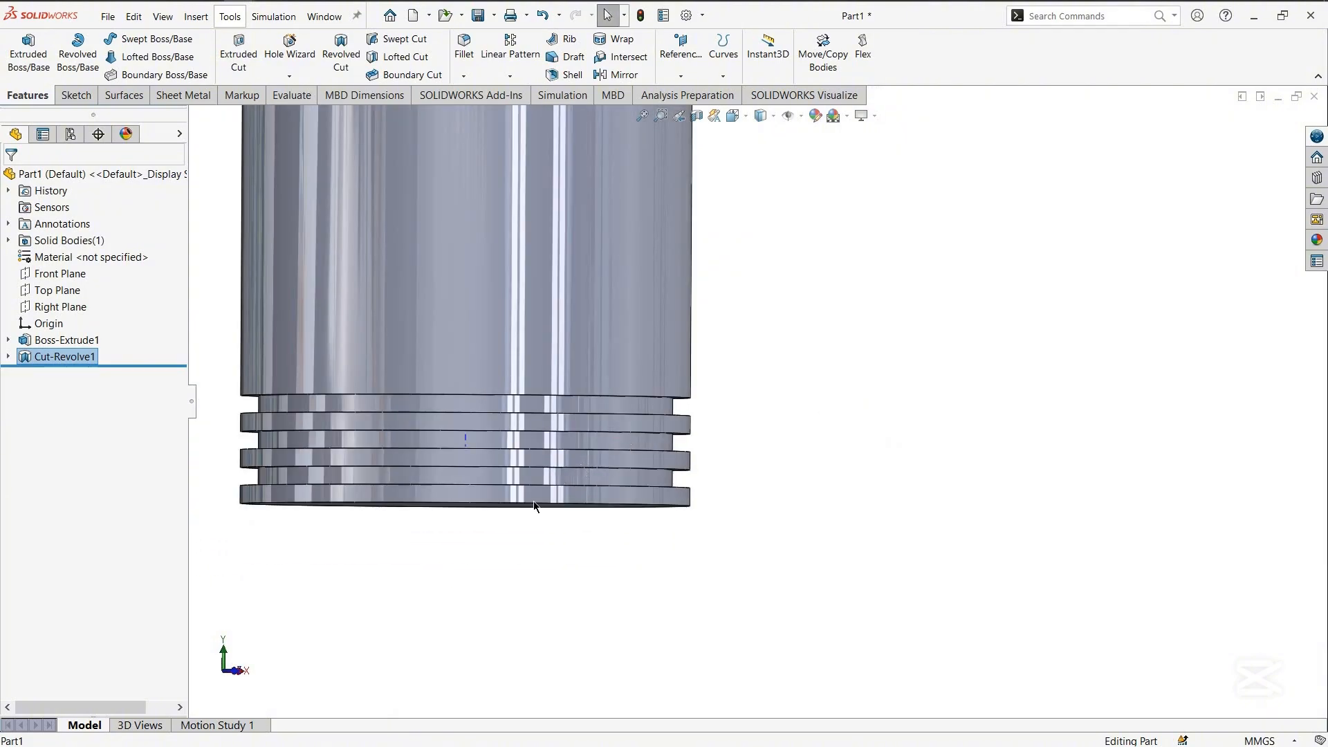
middle_click_drag(504, 431, 583, 381)
left_click(583, 382)
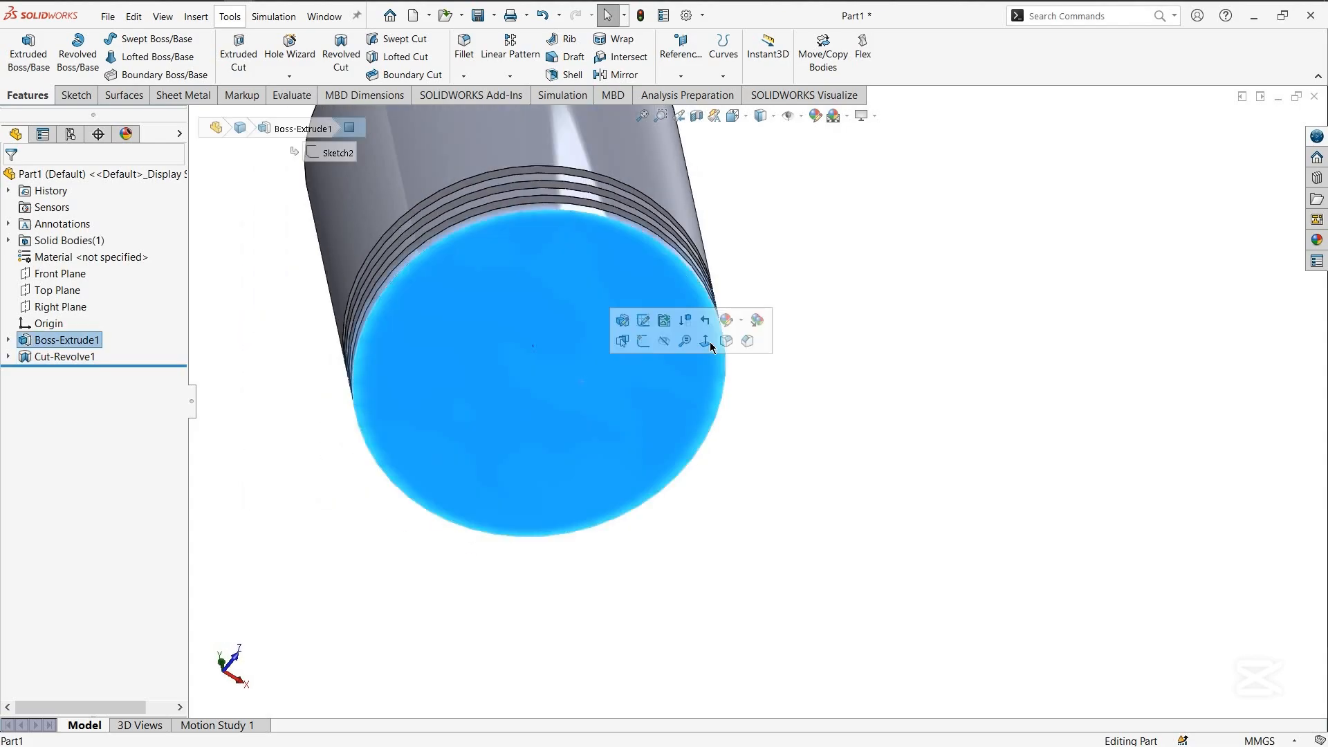
left_click(704, 341)
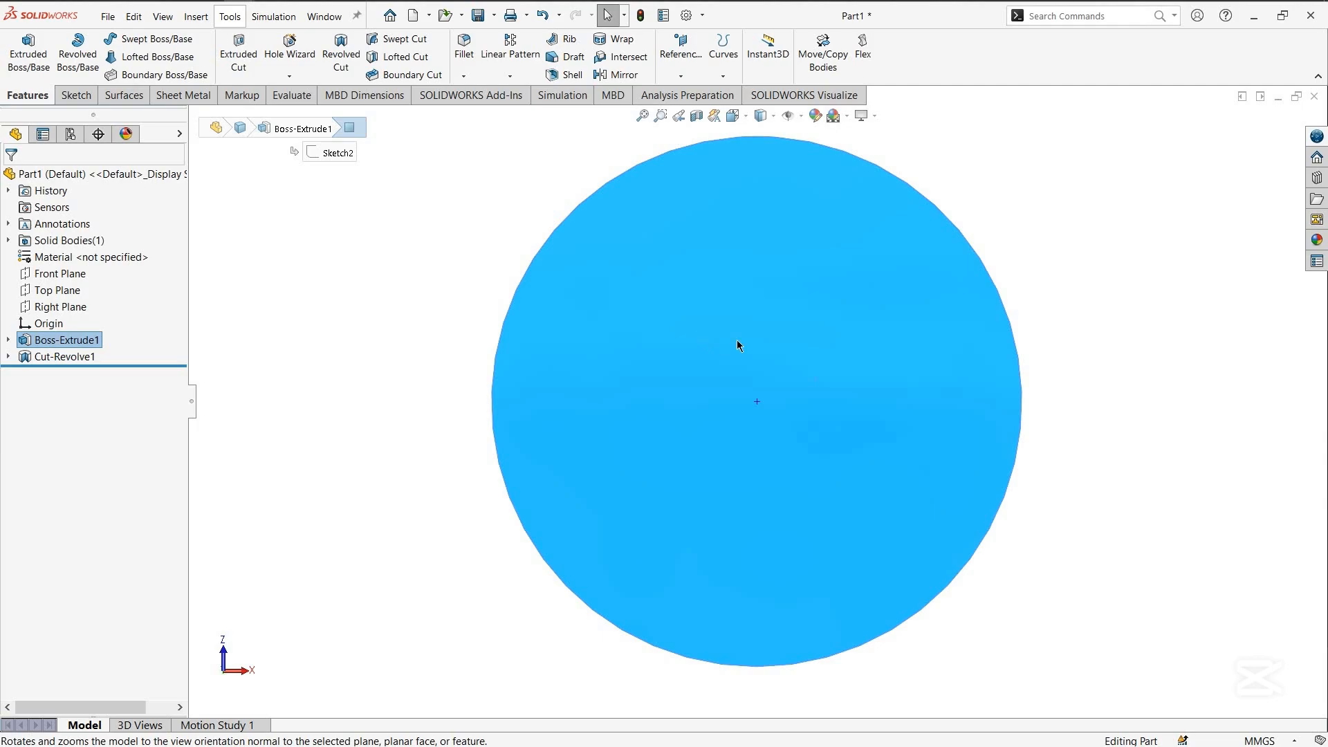
scroll(825, 314, "down", 1)
scroll(826, 314, "up", 1)
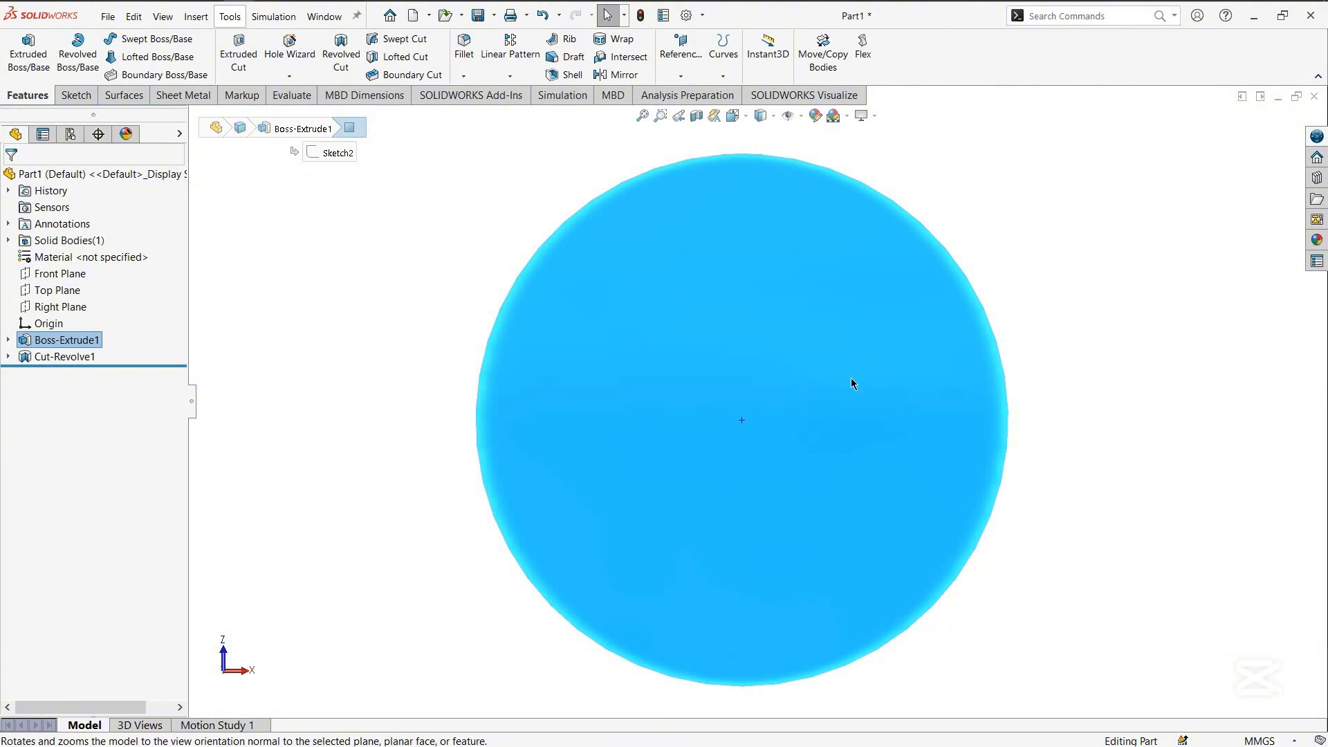
left_click(74, 95)
left_click(157, 39)
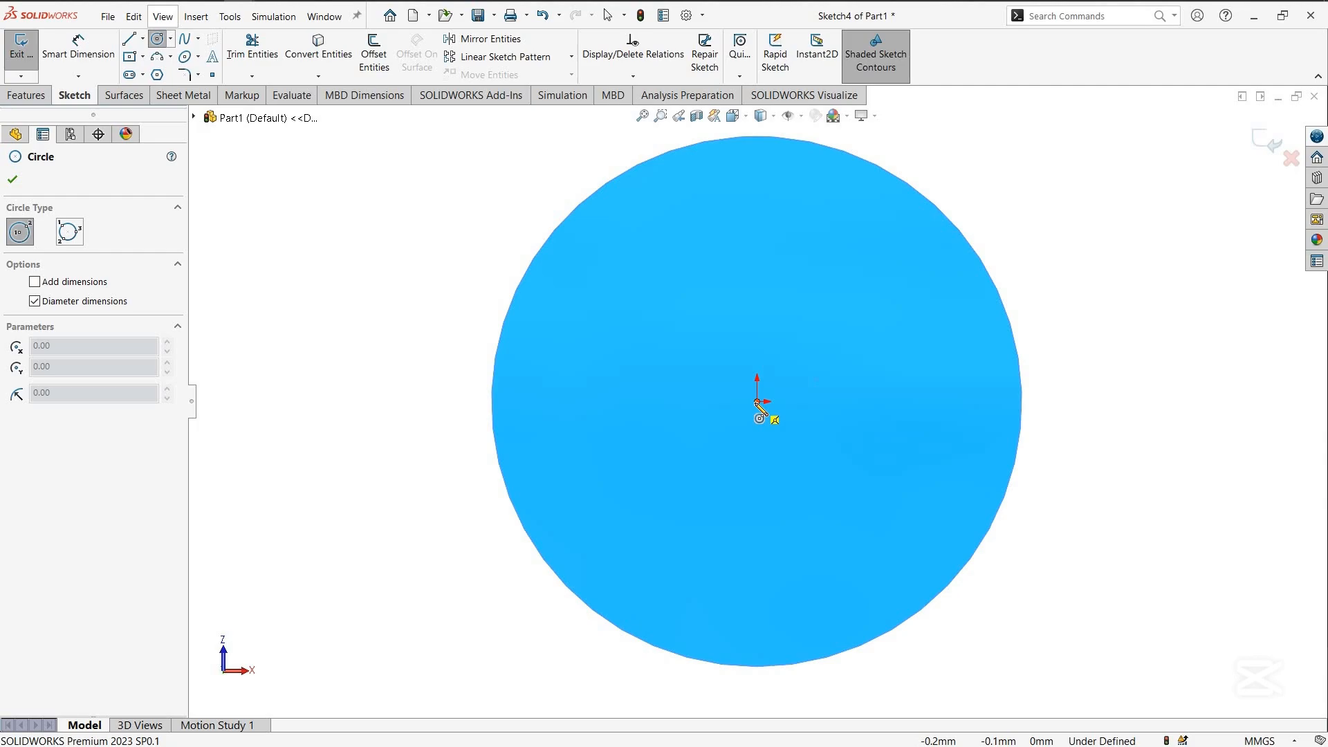
Draw a circle centred on the origin and set its radius to 35 mm
left_click(757, 402)
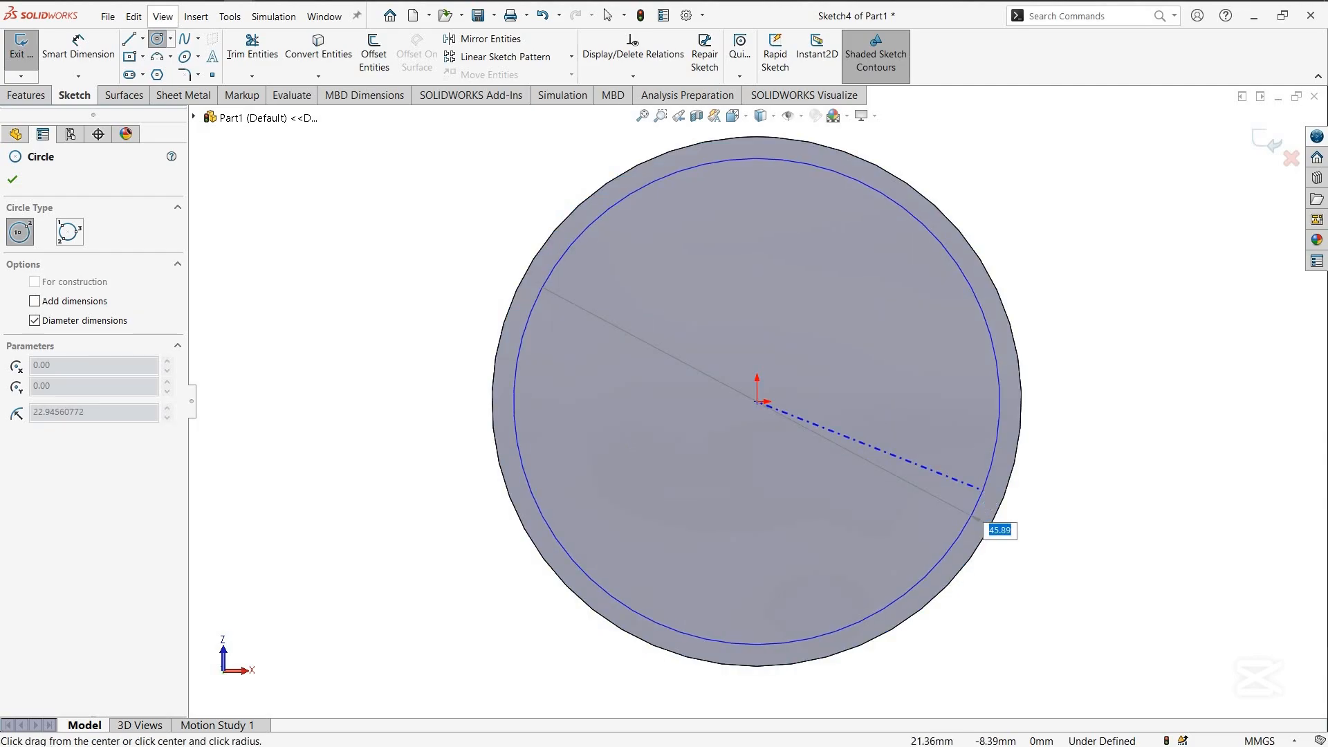
type("35")
key("Return")
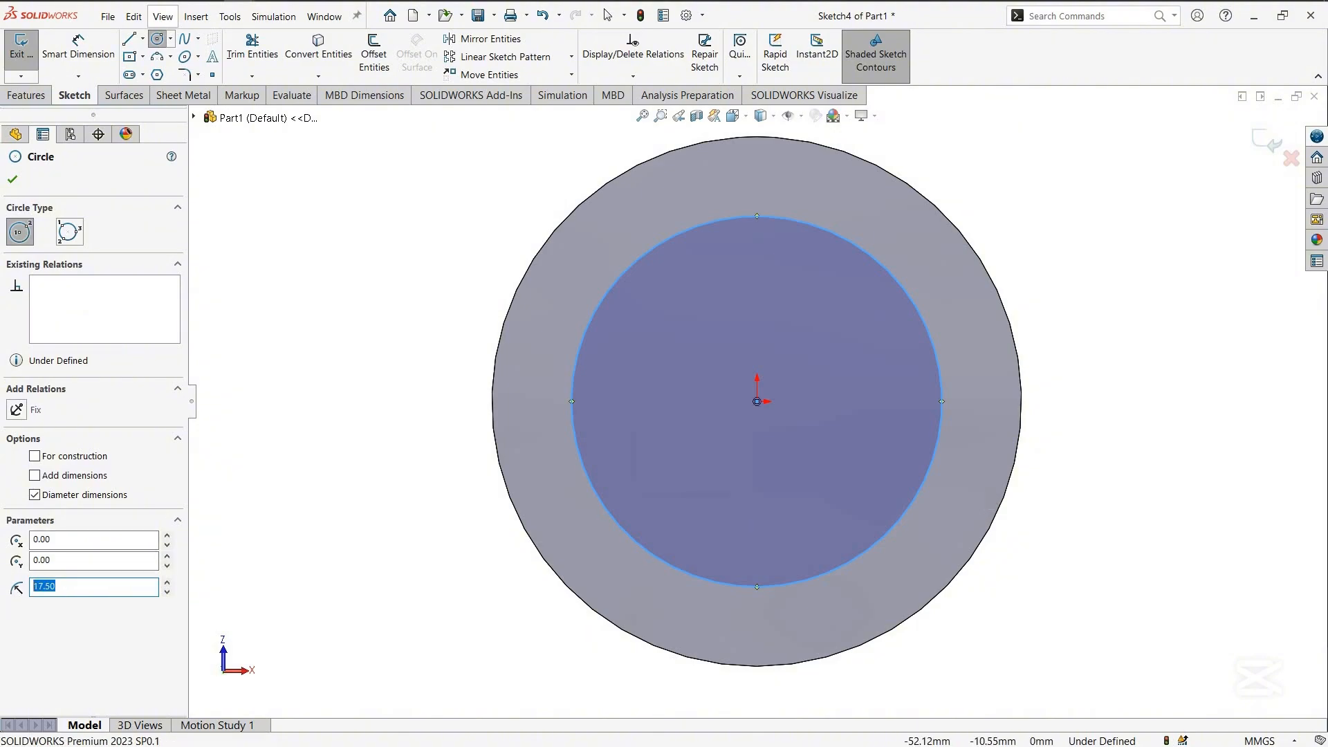
type("35")
key("Return")
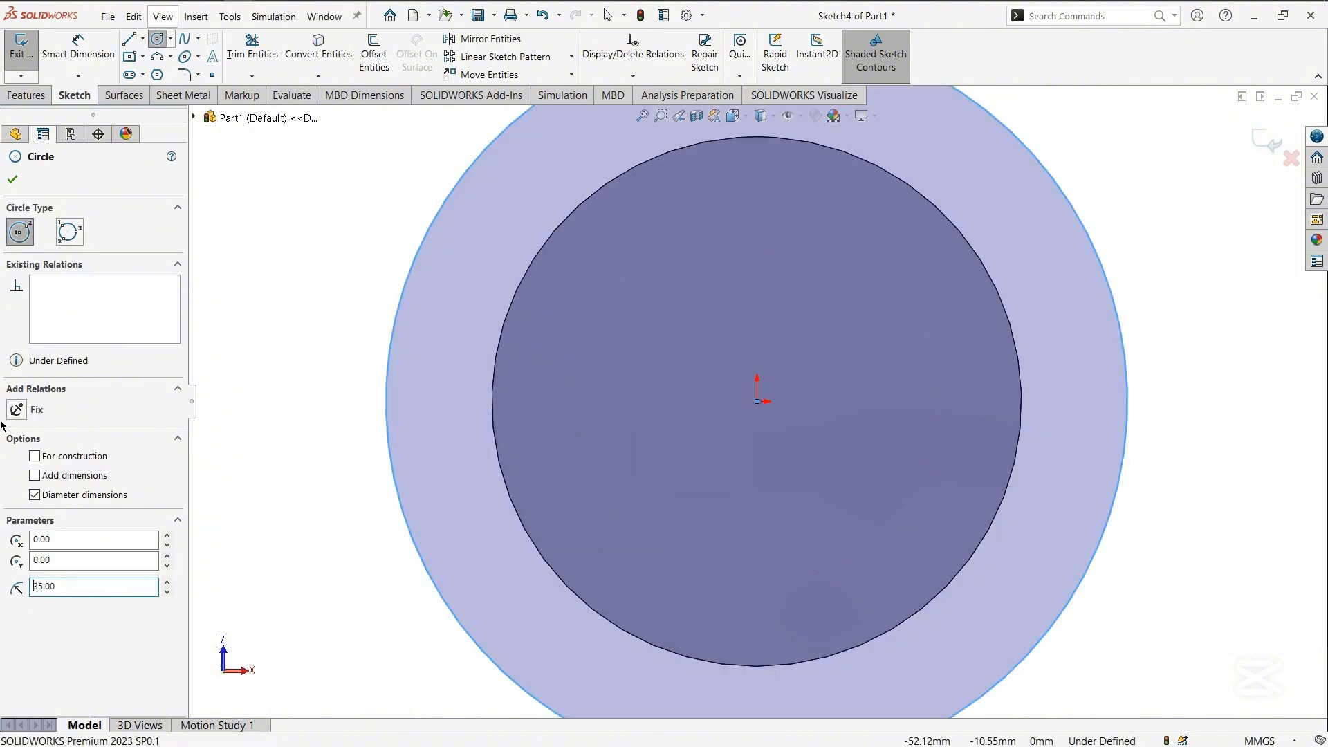
left_click(15, 181)
key("f")
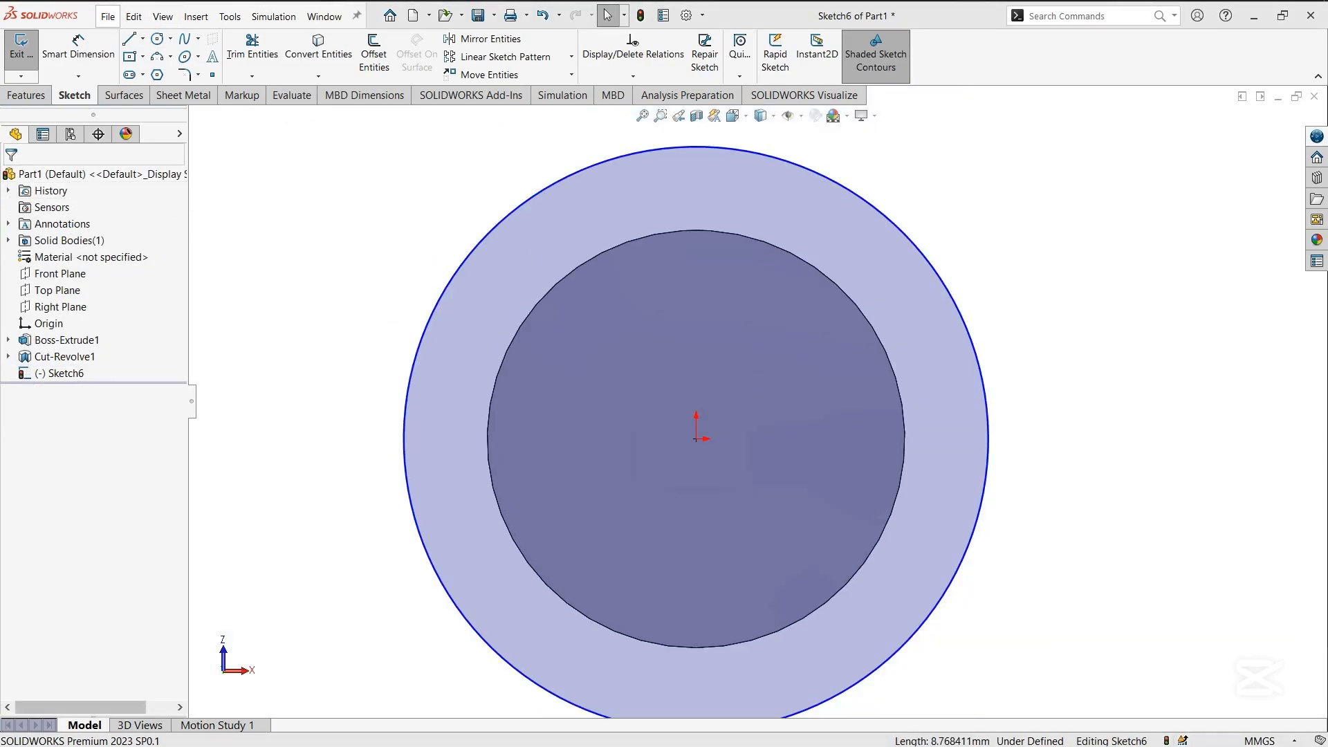
Dimension the outer circle's diameter at 70 mm, placing the dimension below the circle
left_click(72, 62)
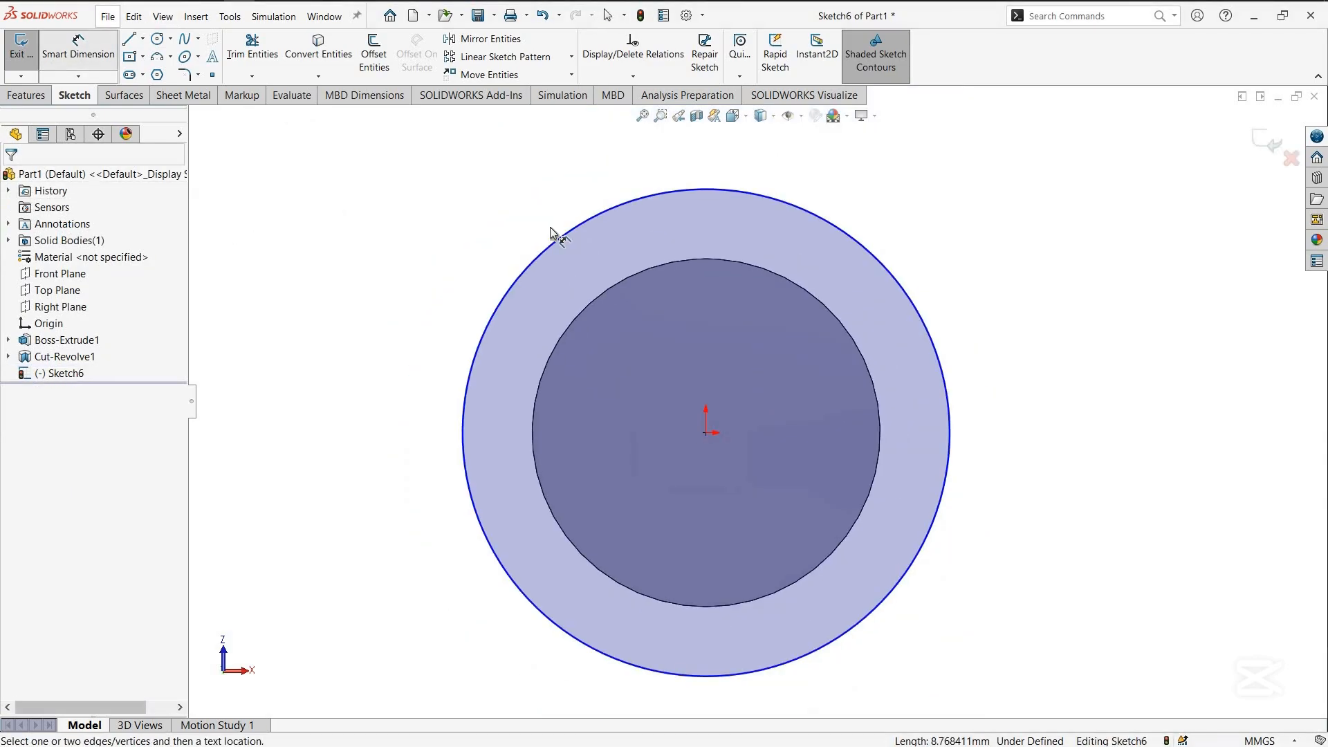
left_click(667, 670)
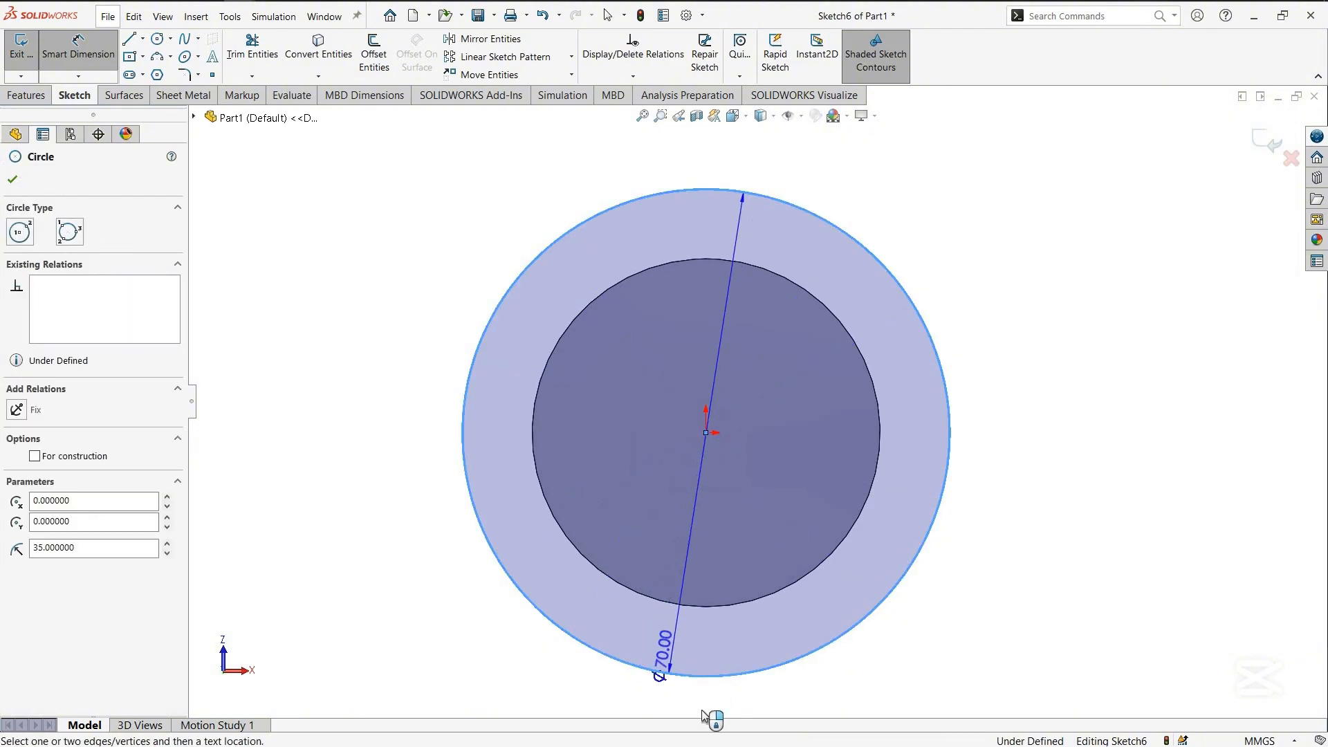
left_click(625, 688)
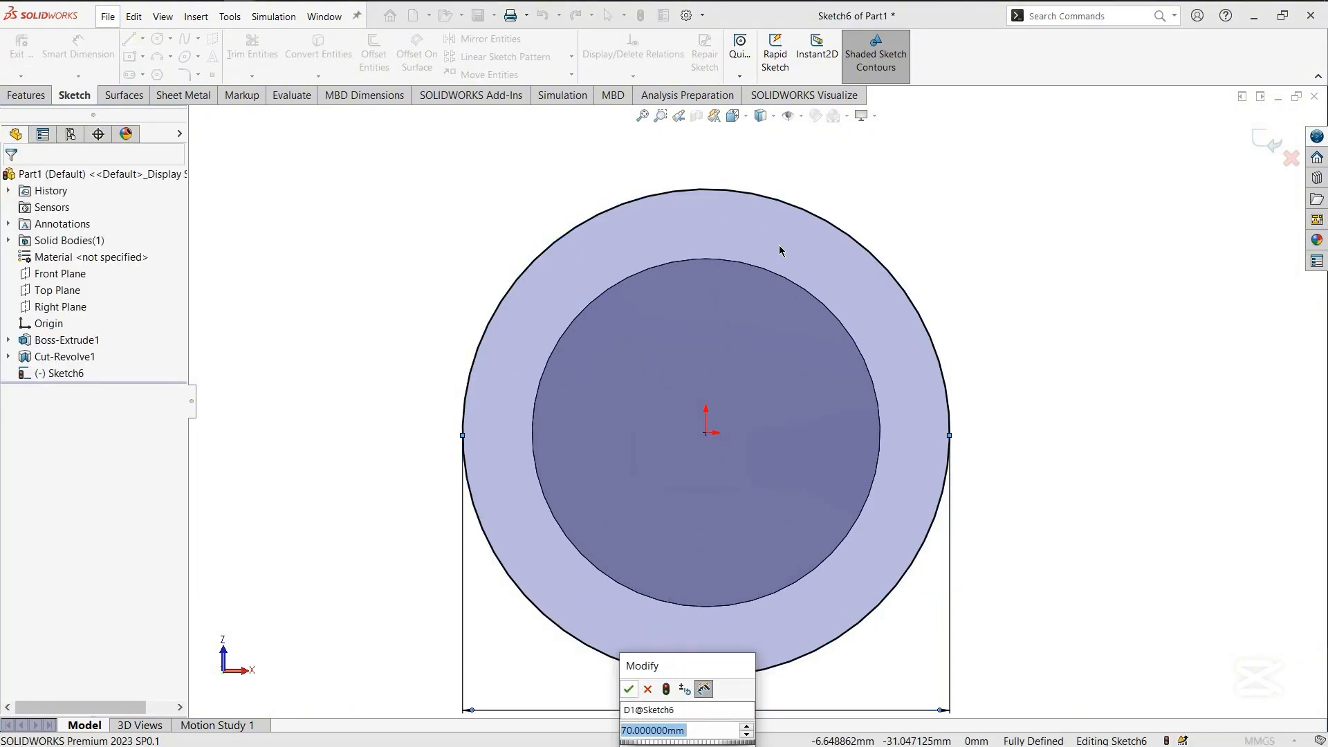
key("Return")
left_click(12, 179)
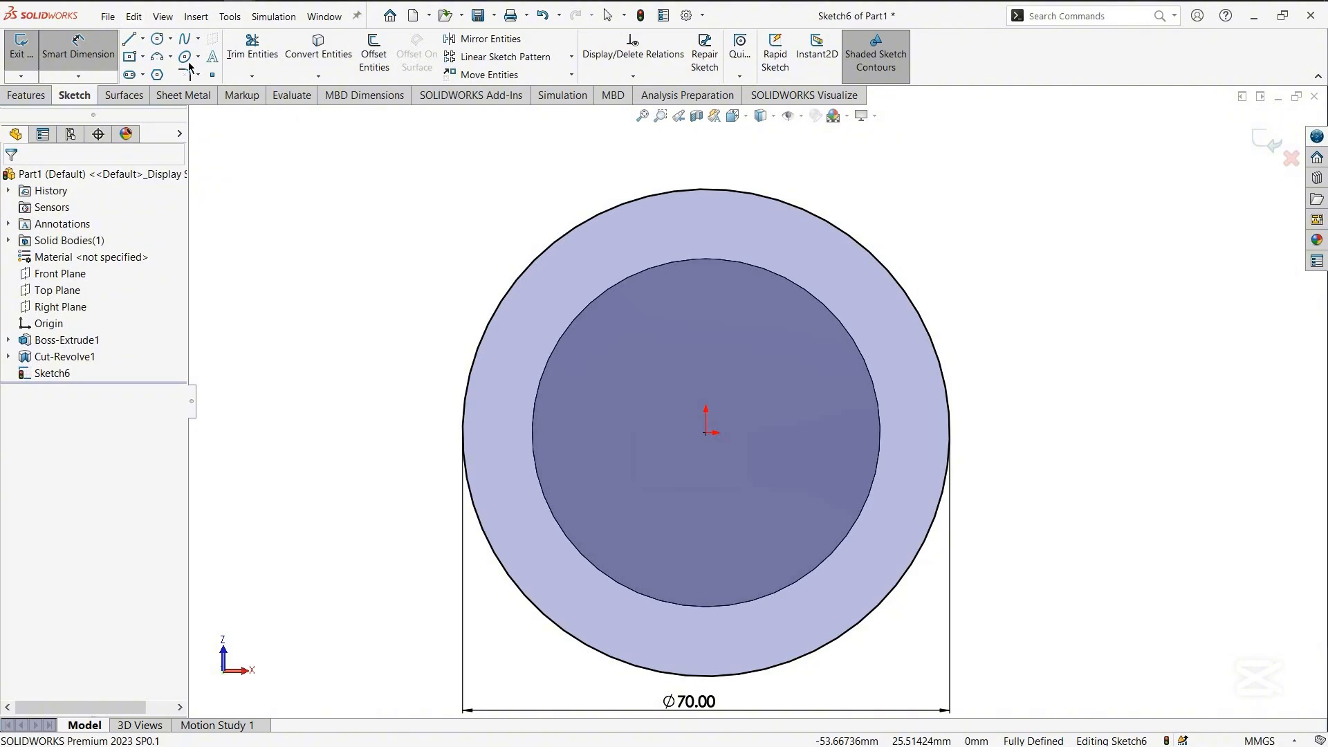
Draw a 12 mm vertical line upward from the topmost point of the 70 mm circle
left_click(129, 39)
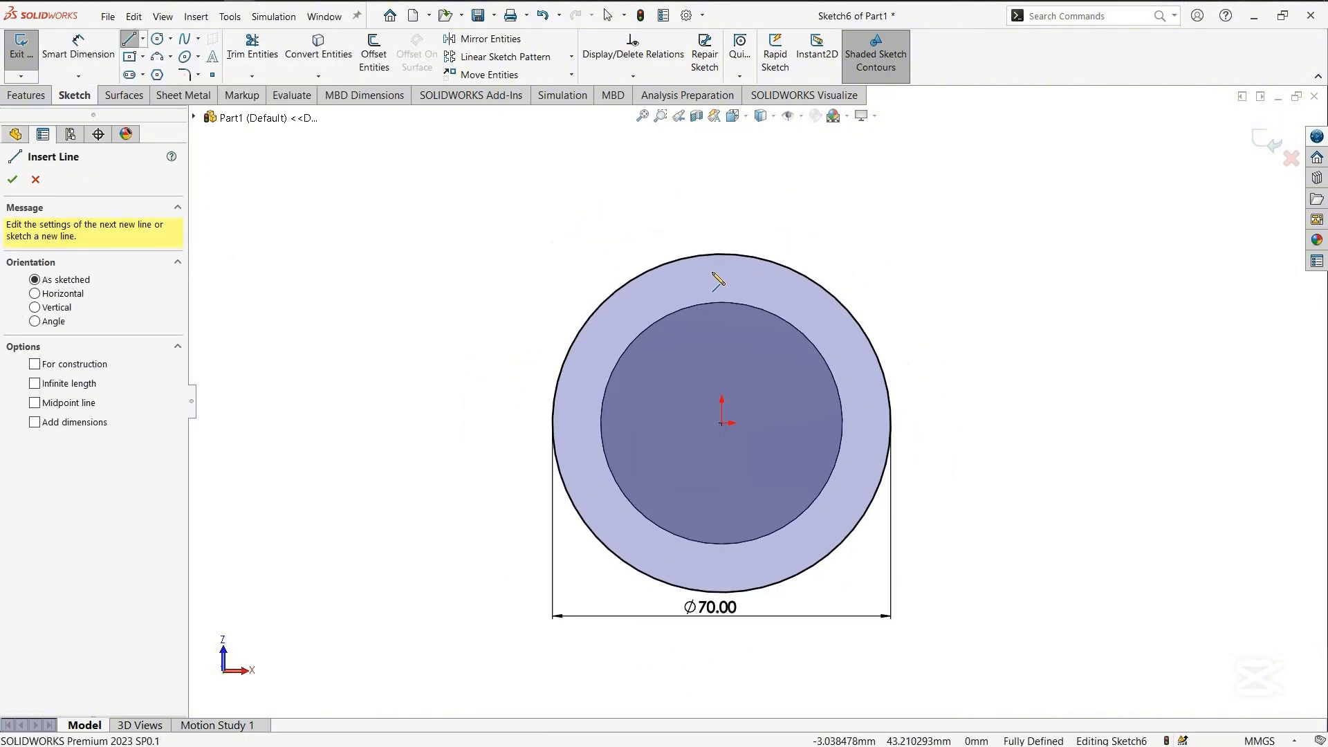
scroll(777, 400, "down", 5)
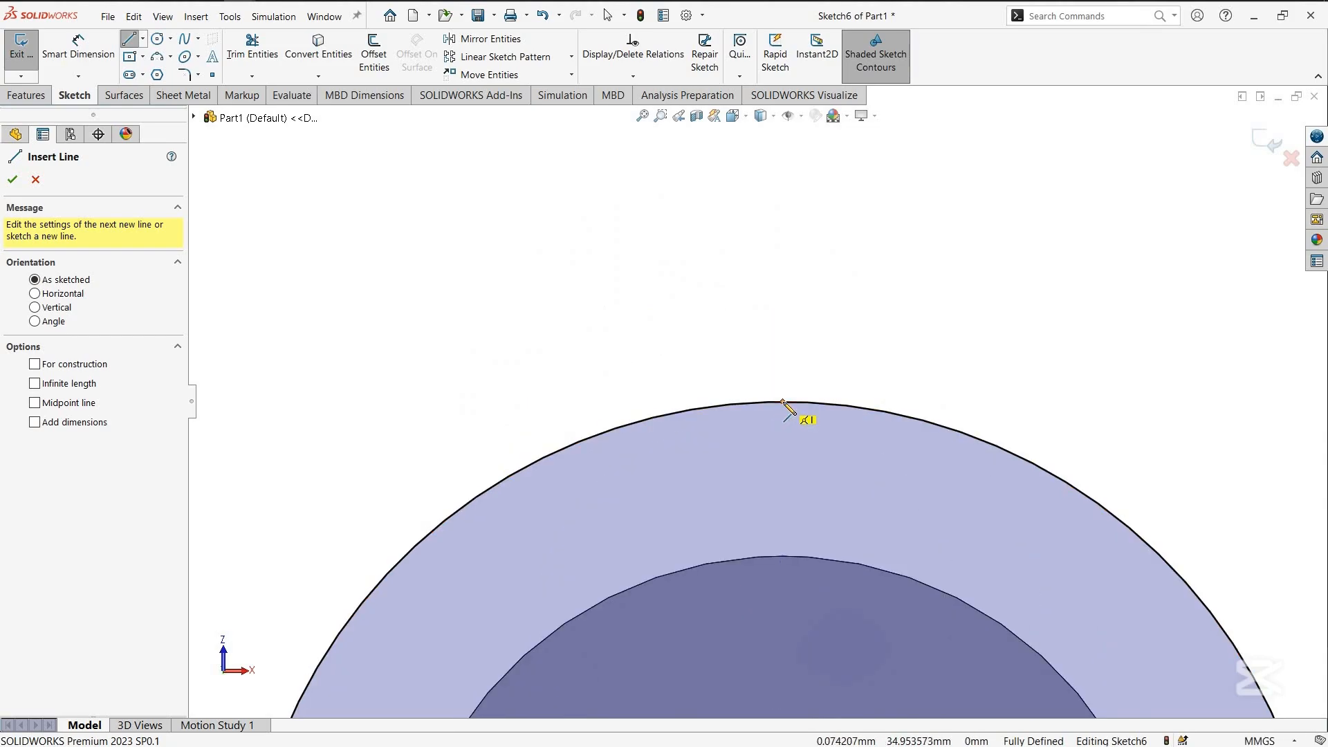
left_click(782, 401)
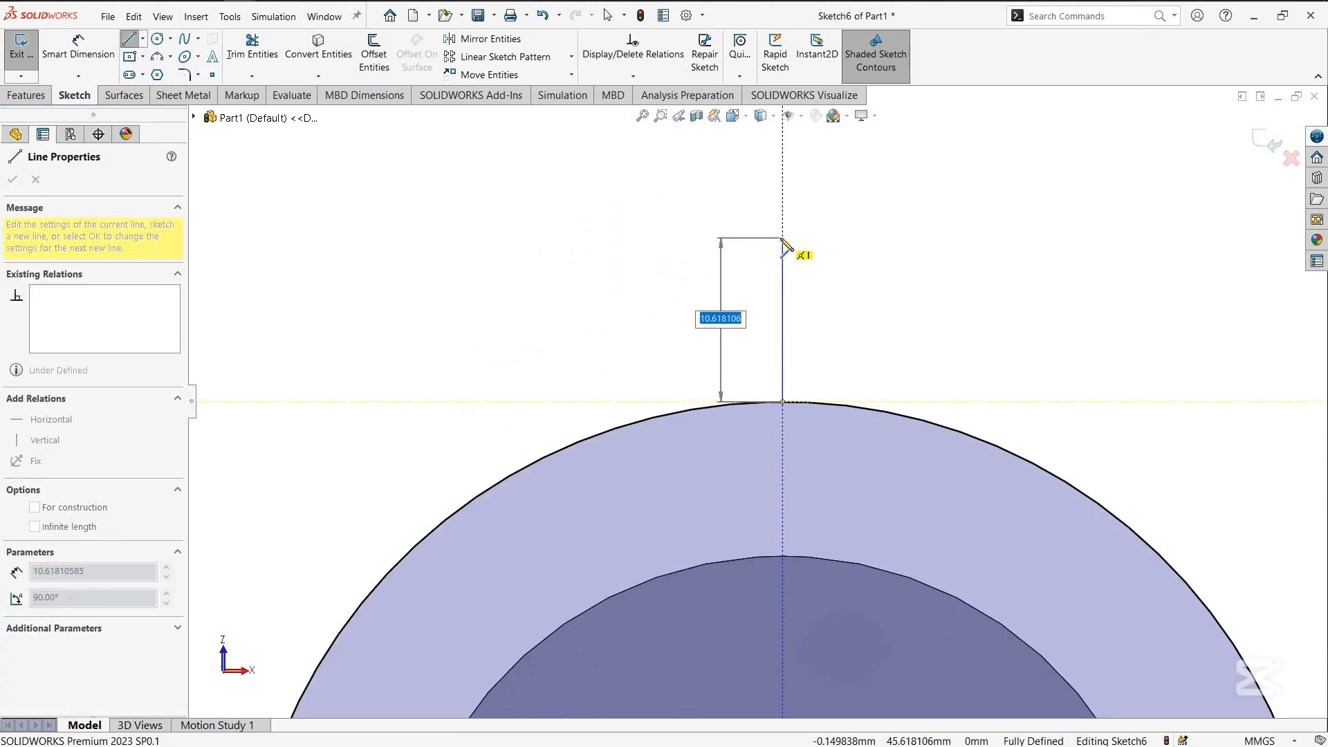
type("12")
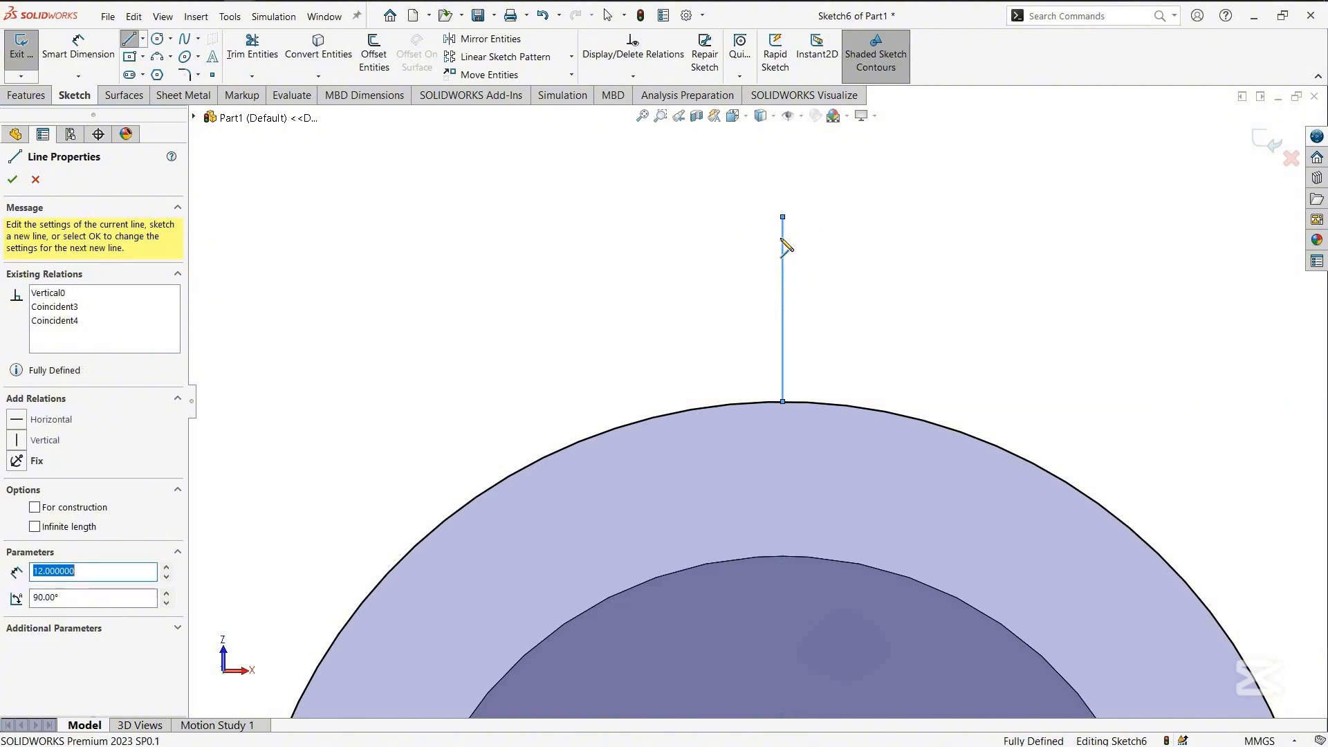
key("Escape")
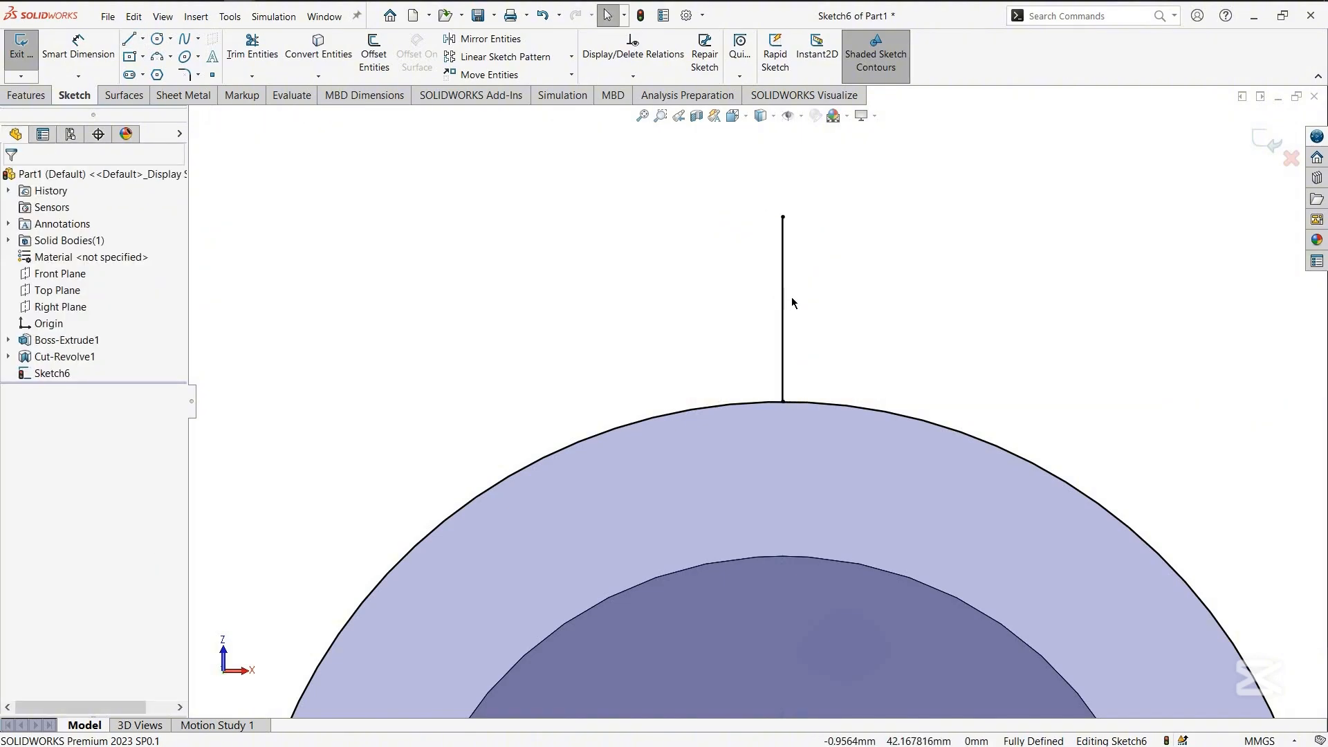
Convert the 12 mm vertical line to construction geometry and draw a 5 mm diameter circle centred on its upper endpoint
left_click(782, 276)
key("Escape")
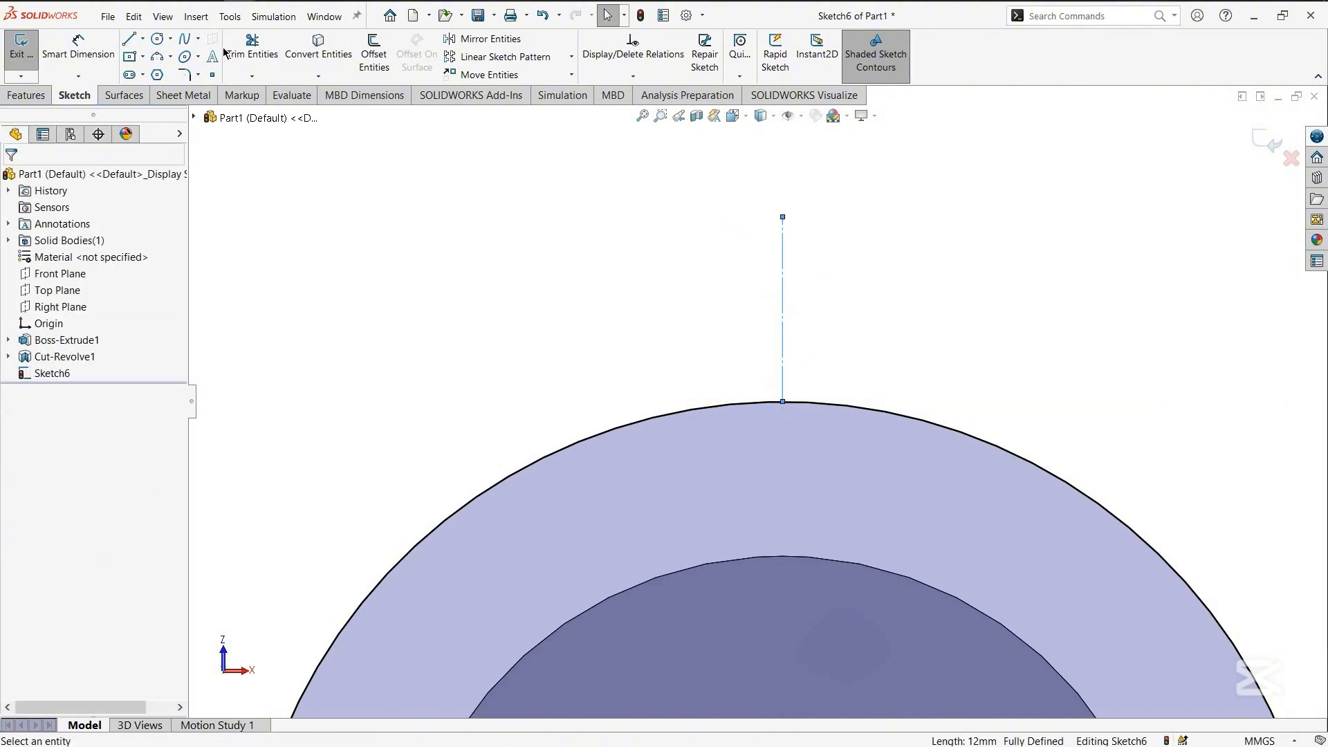
left_click(158, 38)
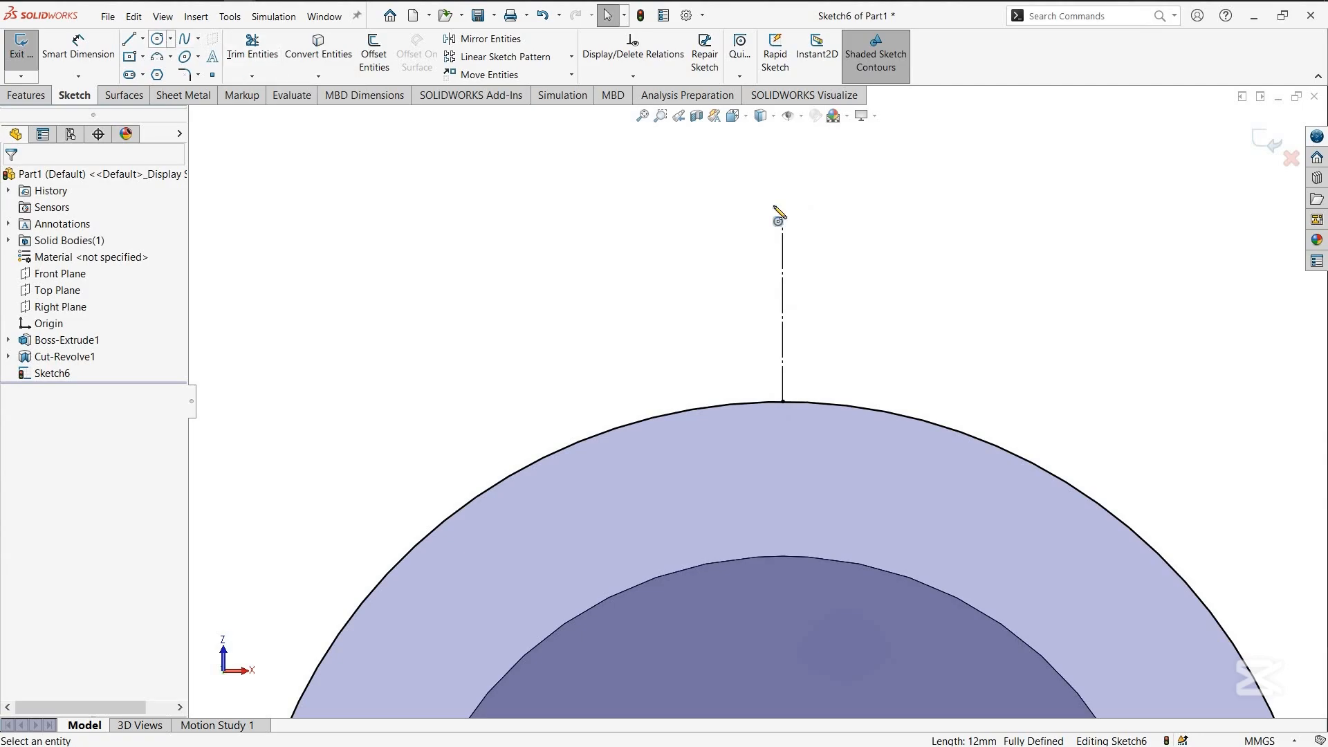
left_click(804, 237)
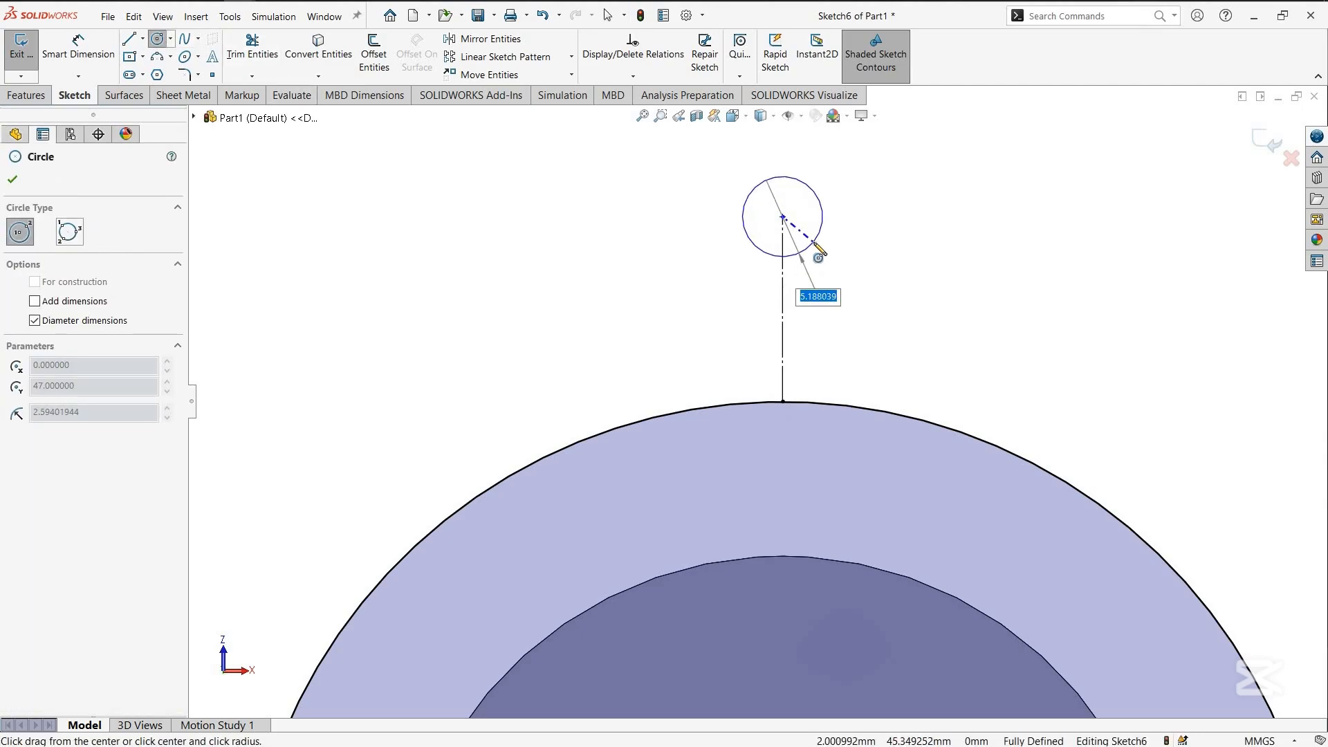
type("5")
key("Return")
key("Escape")
Try to dimension the length of the vertical construction line
key("d")
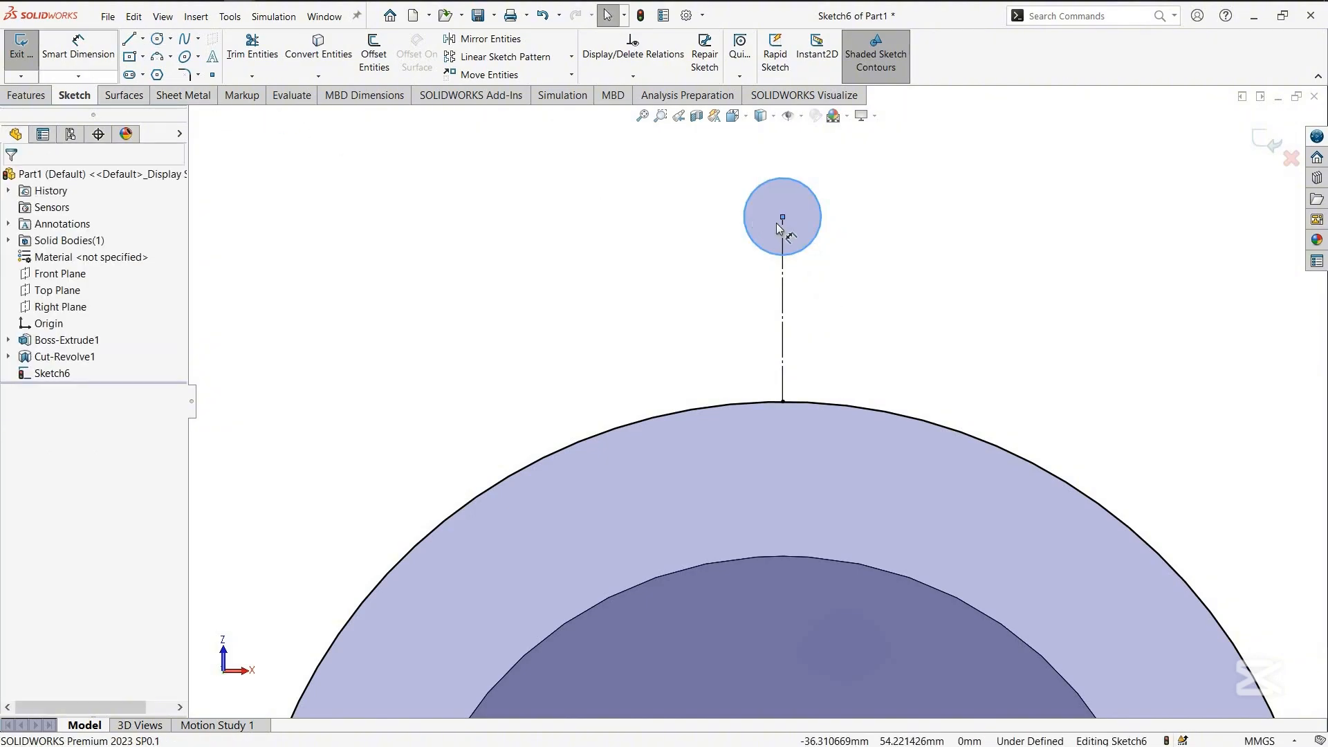
left_click(782, 325)
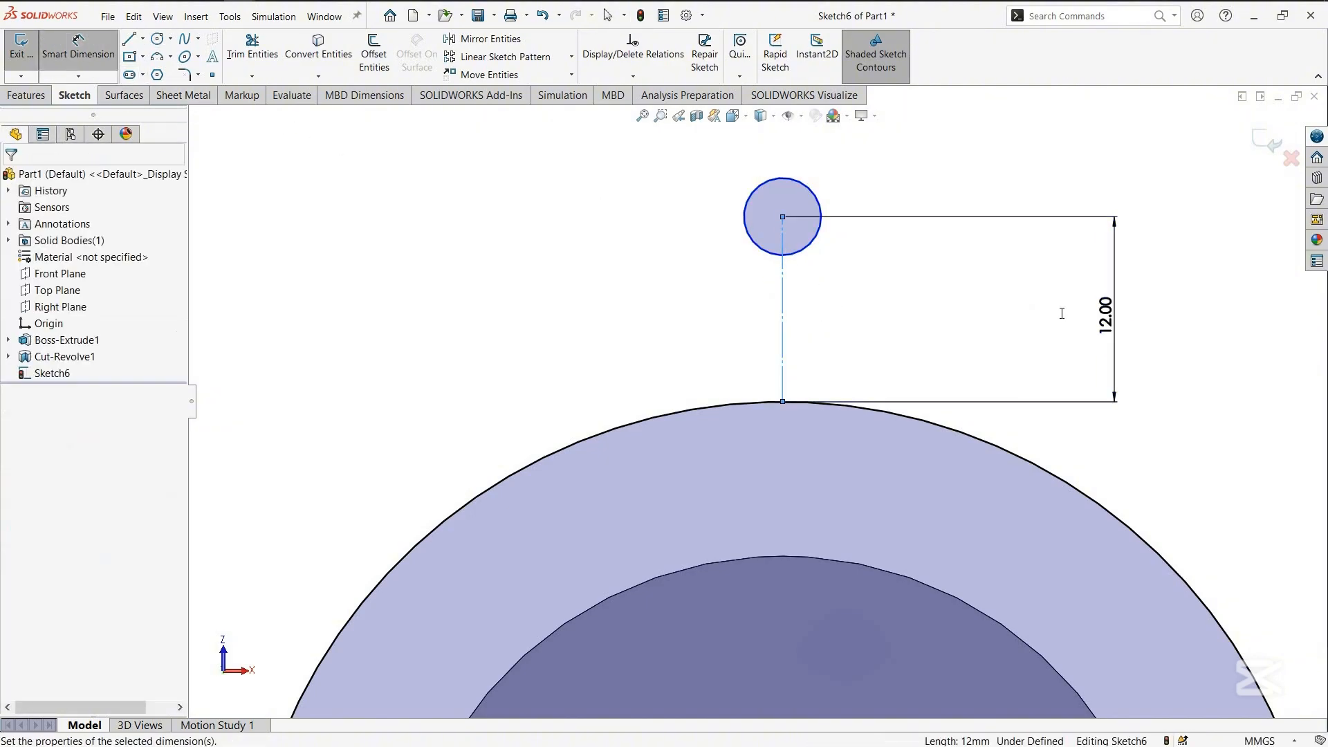
left_click(1106, 311)
key("Return")
key("Escape")
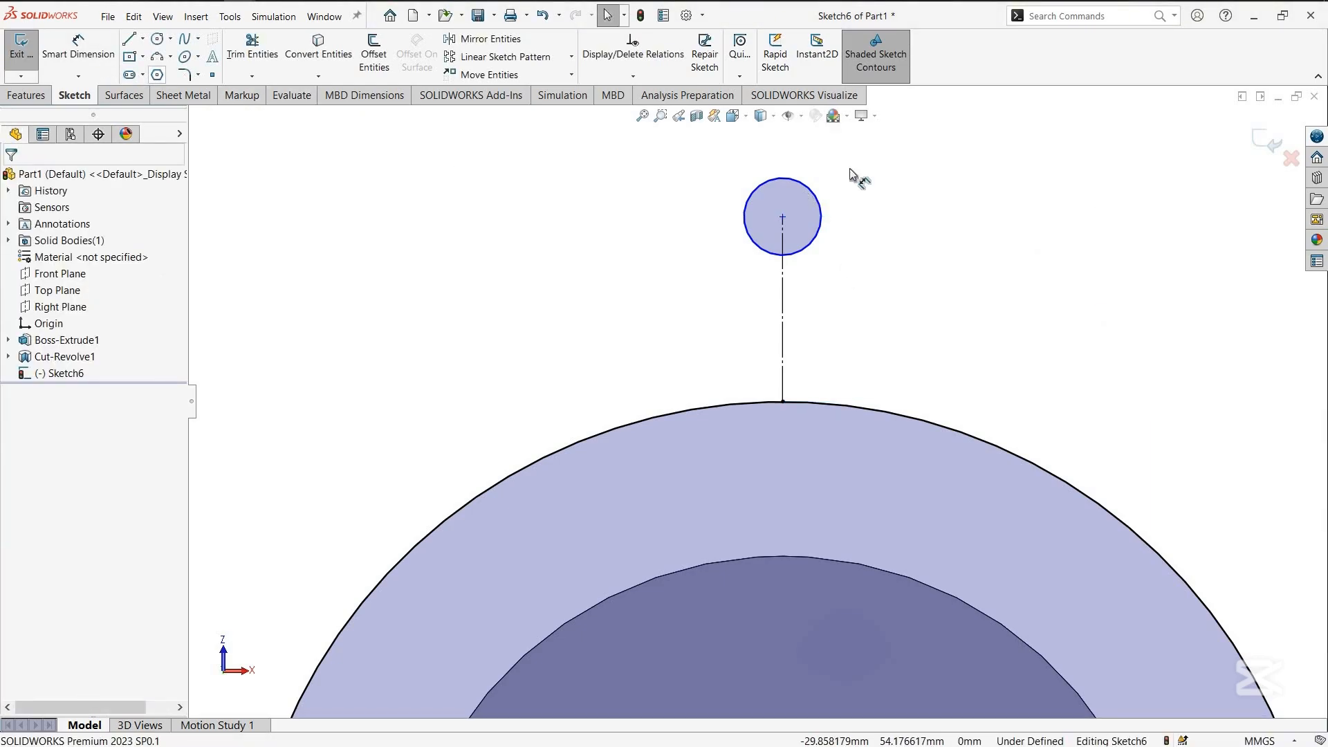
Dimension the small circle's diameter at 5 mm, placing the dimension to the right of the circle
key("d")
left_click(1041, 205)
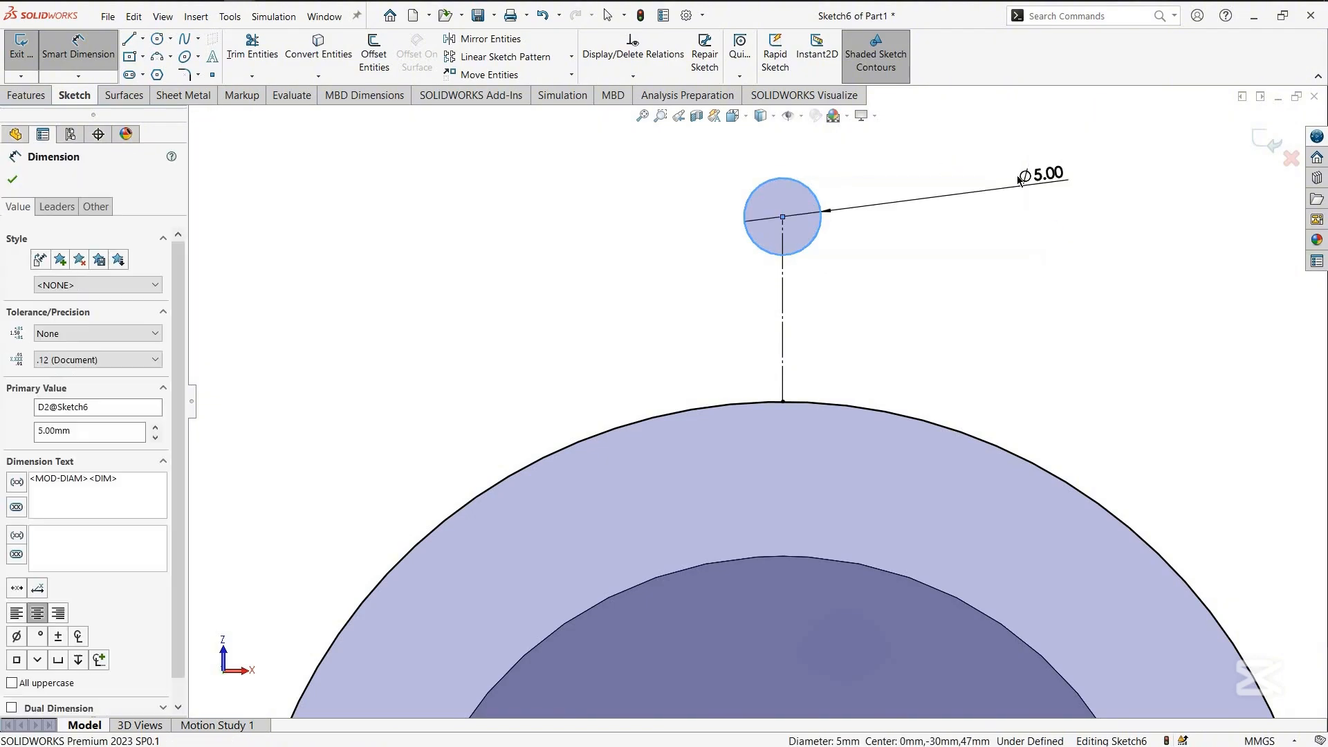
key("Return")
key("Escape")
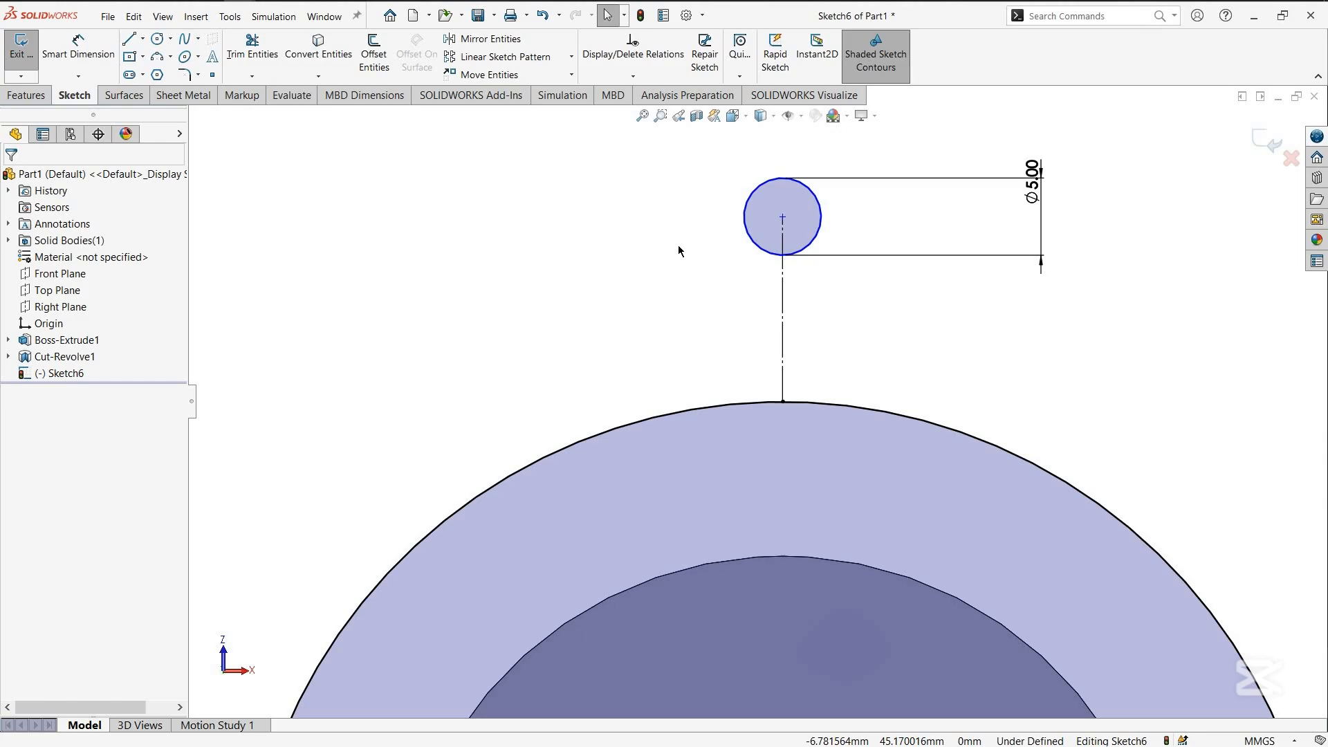
Offset the vertical construction line by 5 mm in both directions with arc-capped ends and dimensions added
left_click(374, 54)
left_click(783, 311)
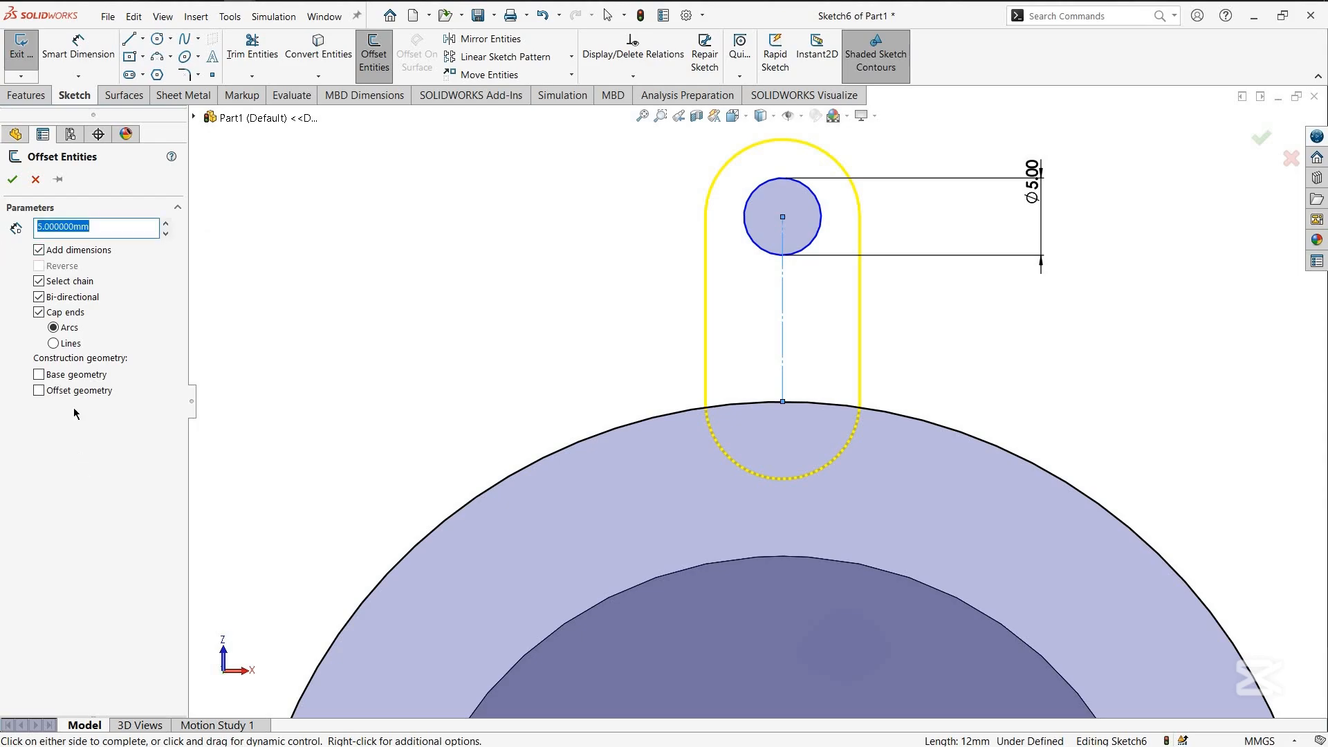
left_click(63, 351)
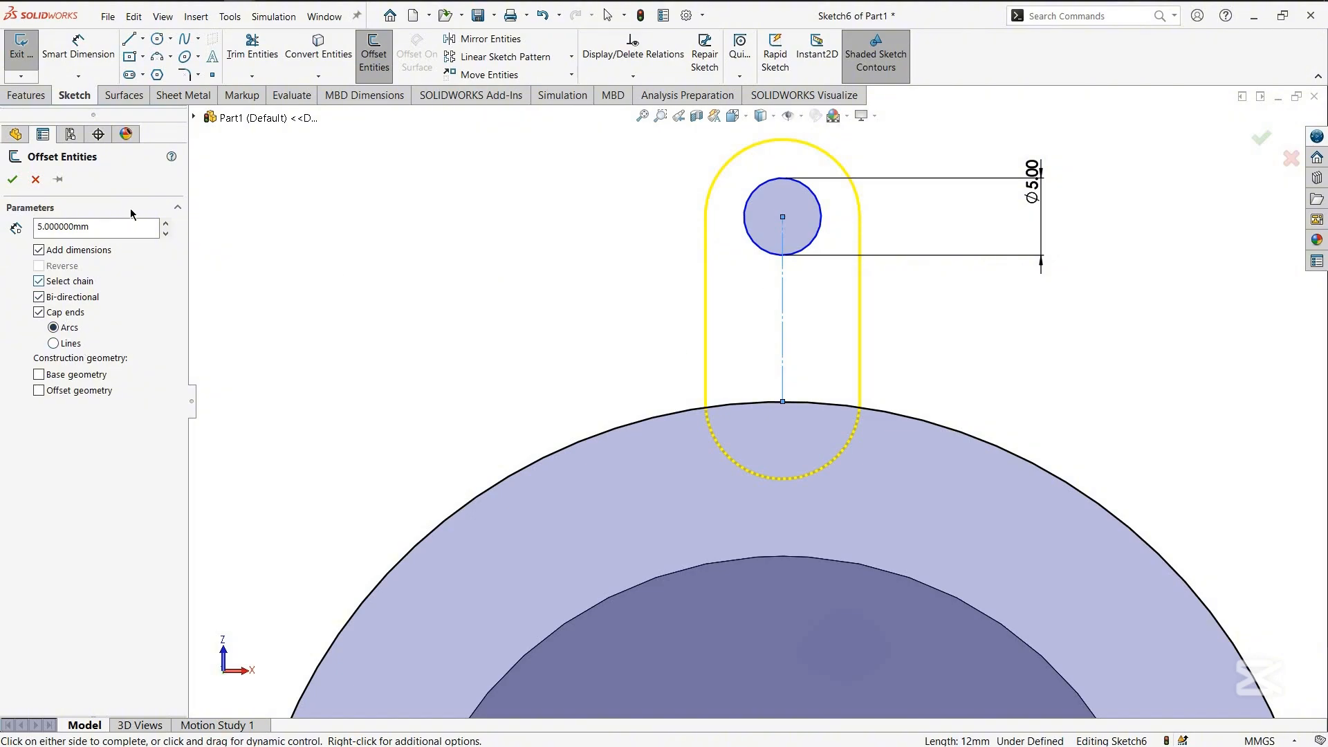
left_click(882, 464)
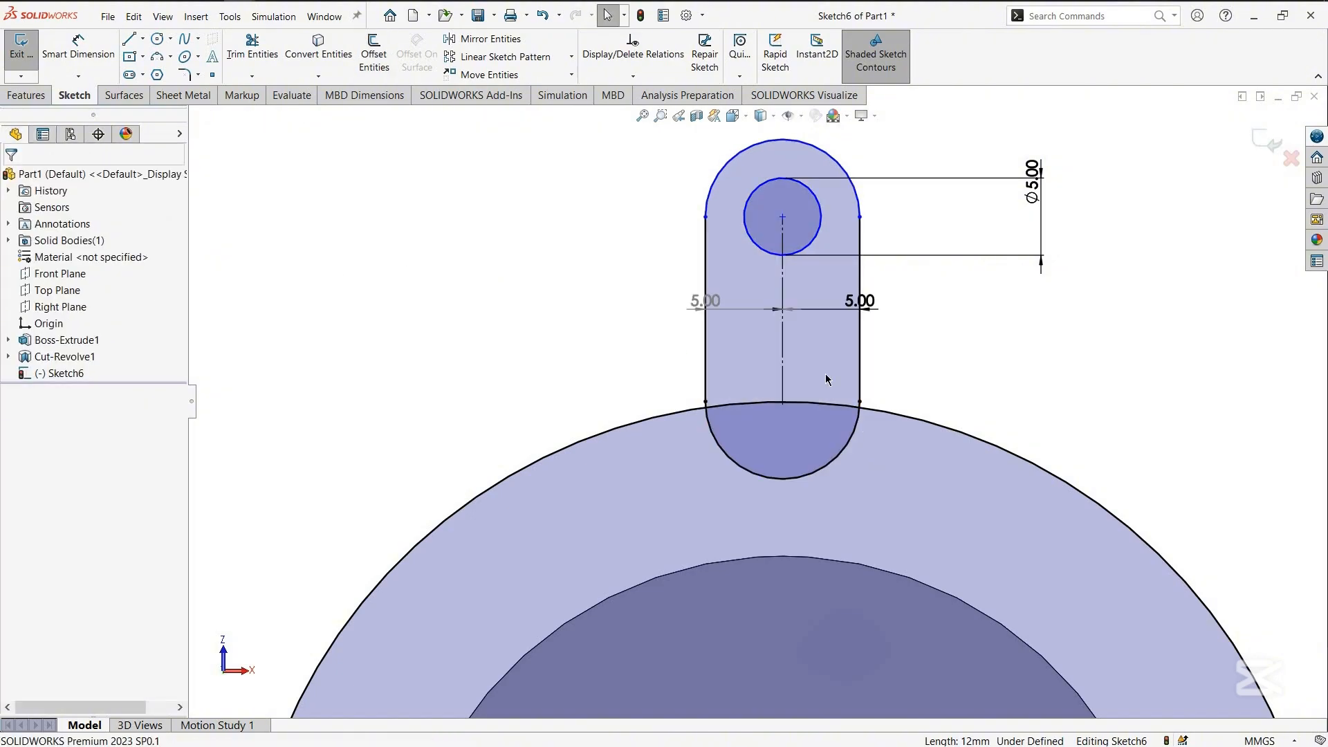
Examine how the slot's left side line and lower end arc meet near the edge of the 70 mm circle
scroll(826, 379, "down", 3)
scroll(569, 531, "down", 3)
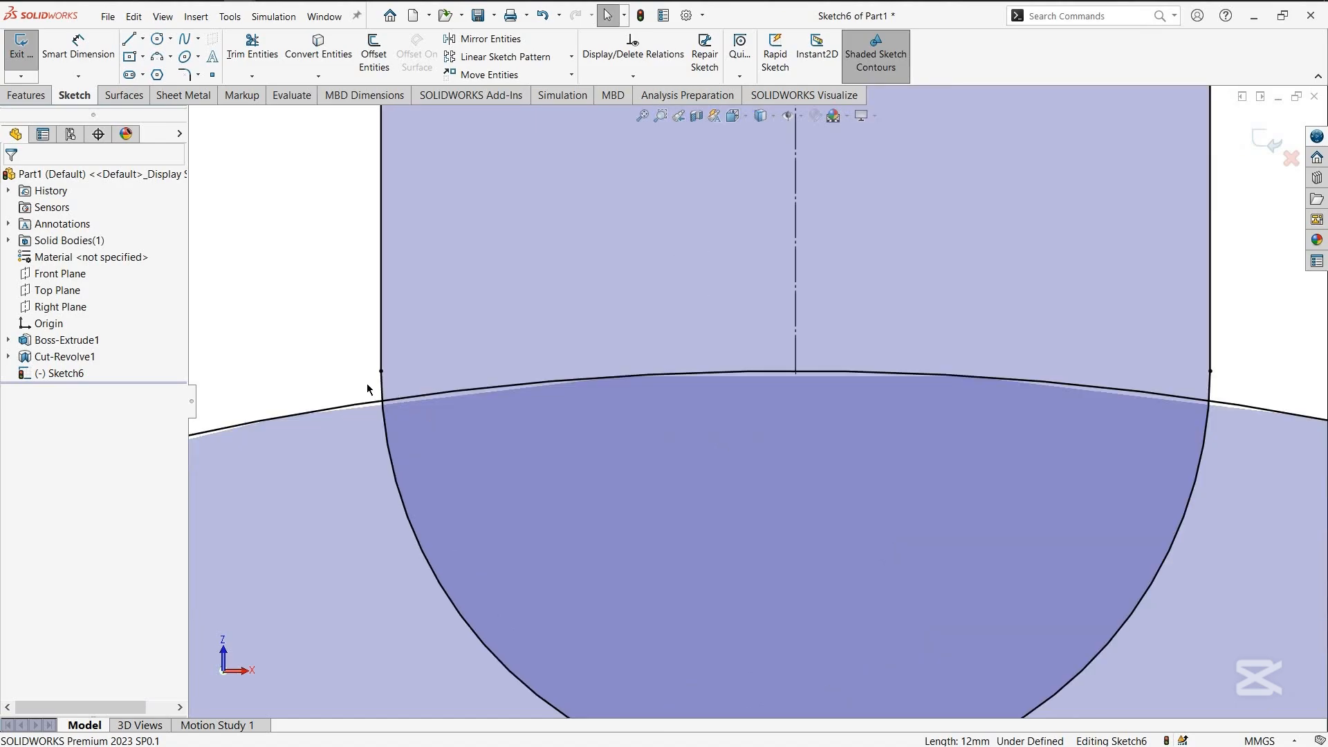
scroll(527, 373, "down", 1)
scroll(543, 387, "down", 1)
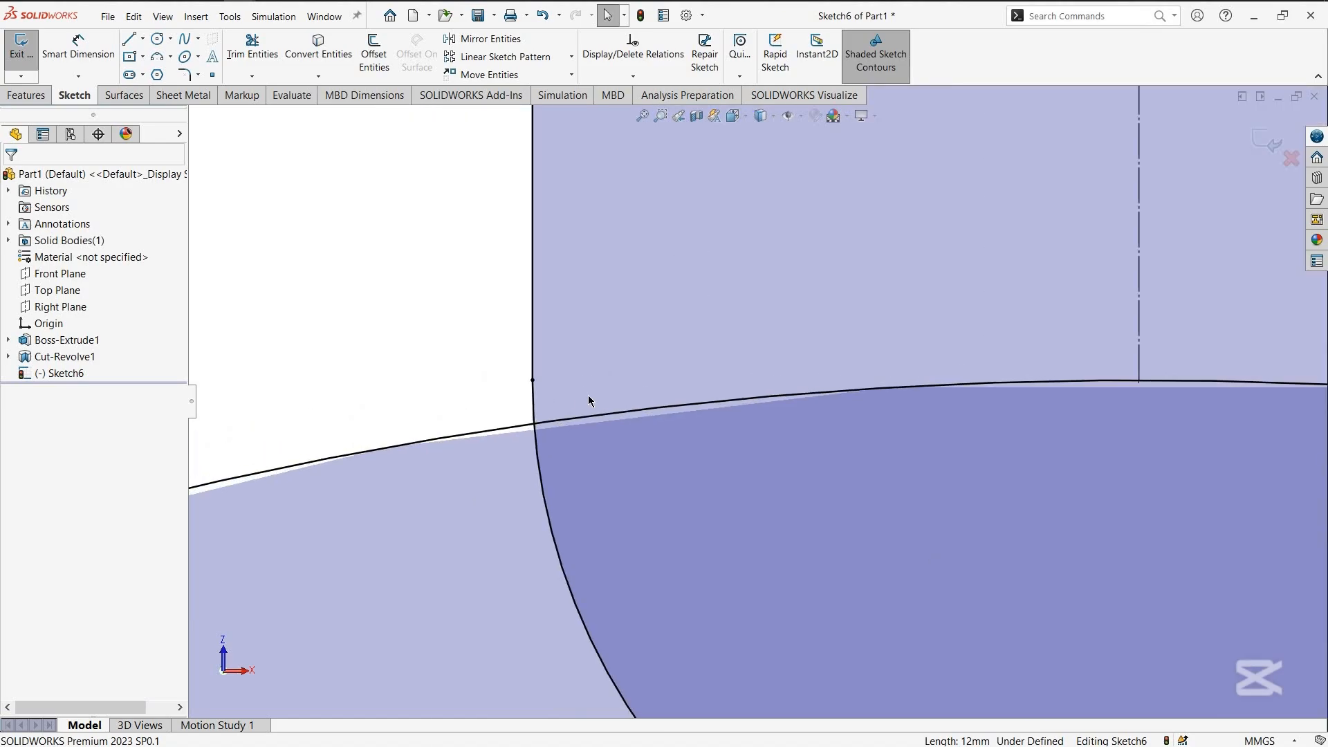
scroll(601, 395, "up", 1)
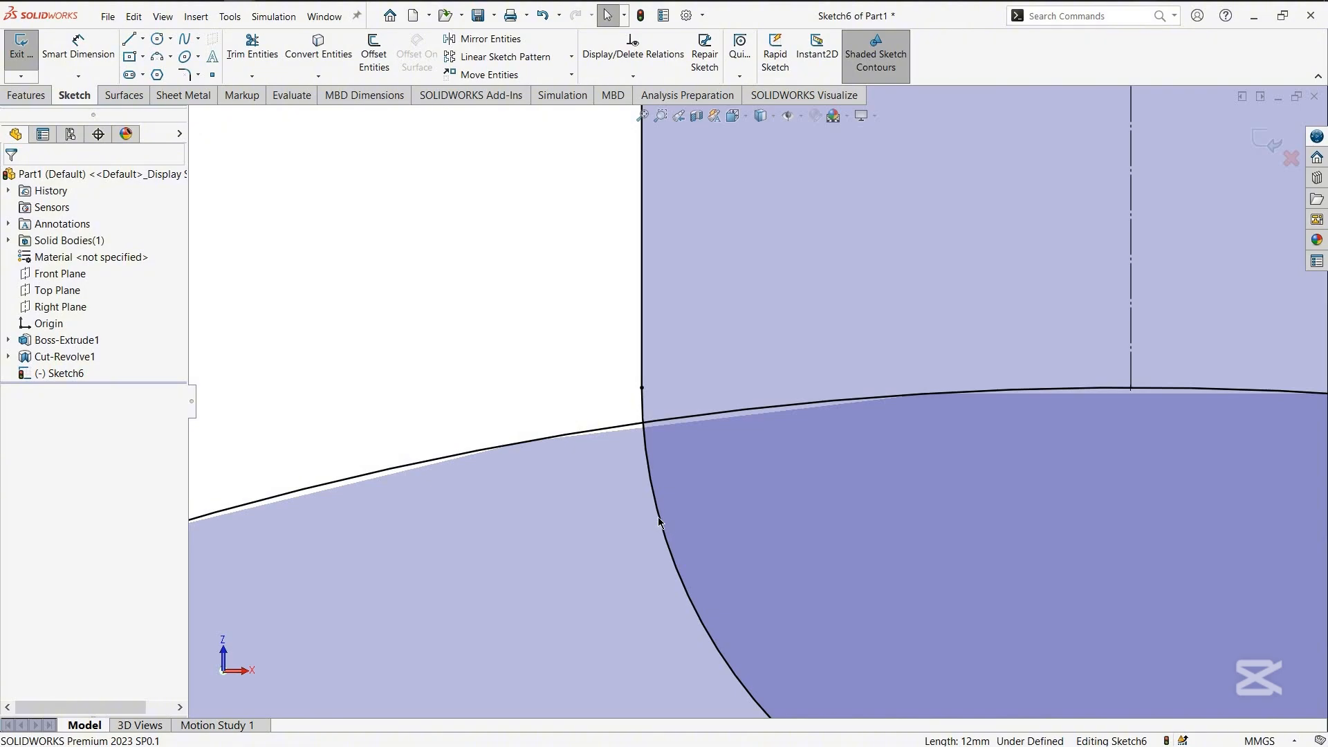
left_click(647, 467)
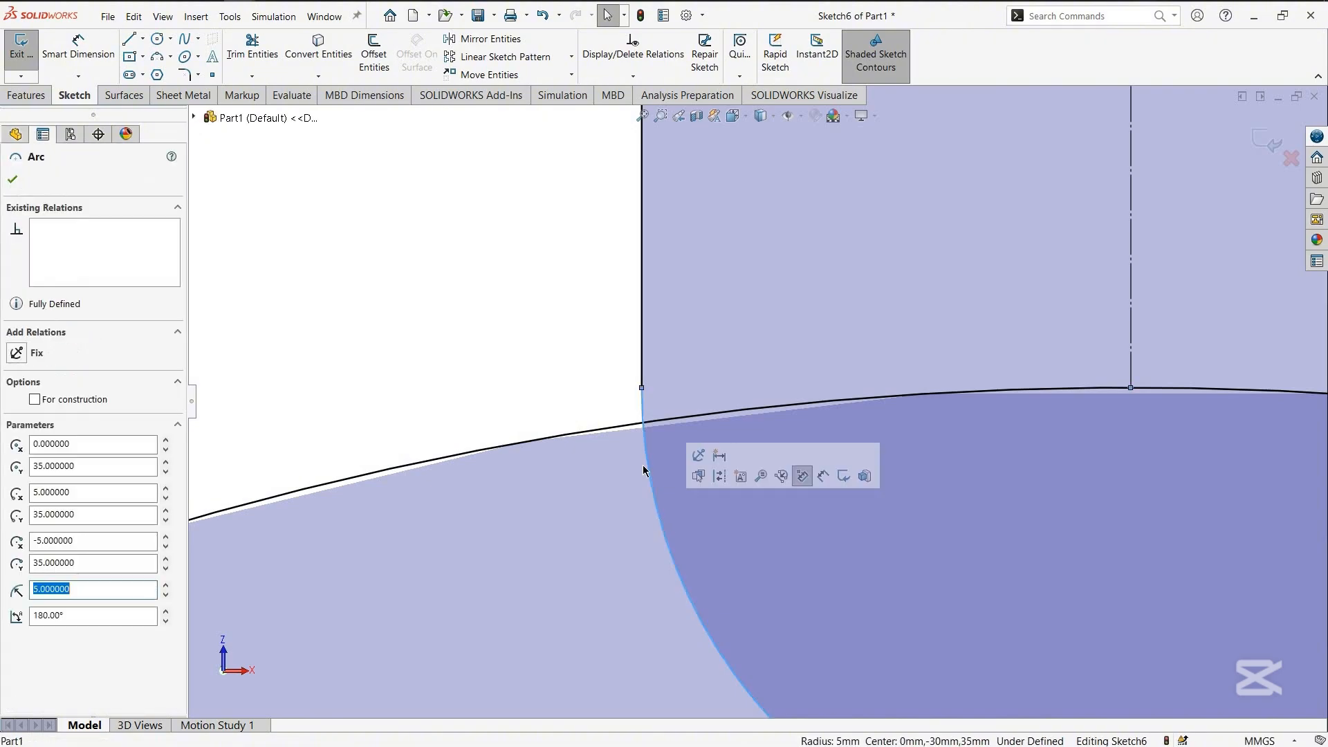
left_click(642, 323)
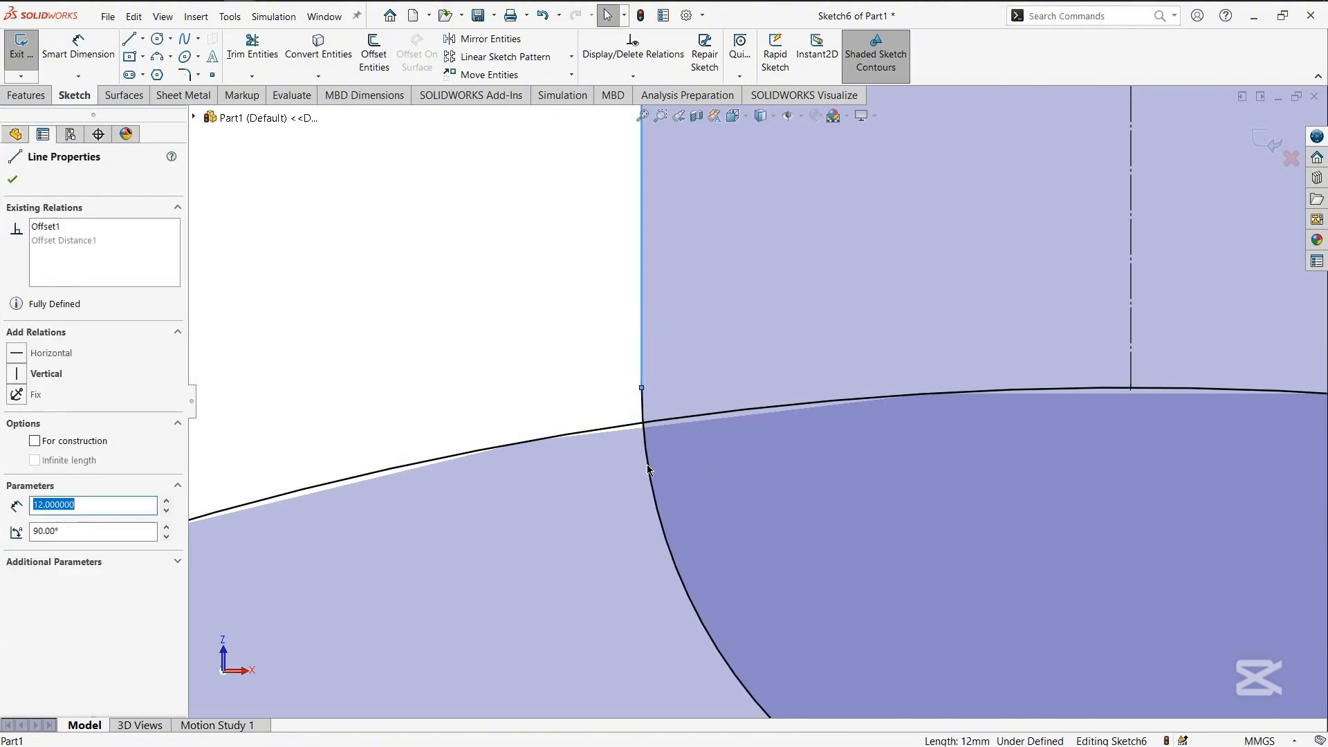
left_click(649, 470)
left_click(632, 351)
left_click(643, 356)
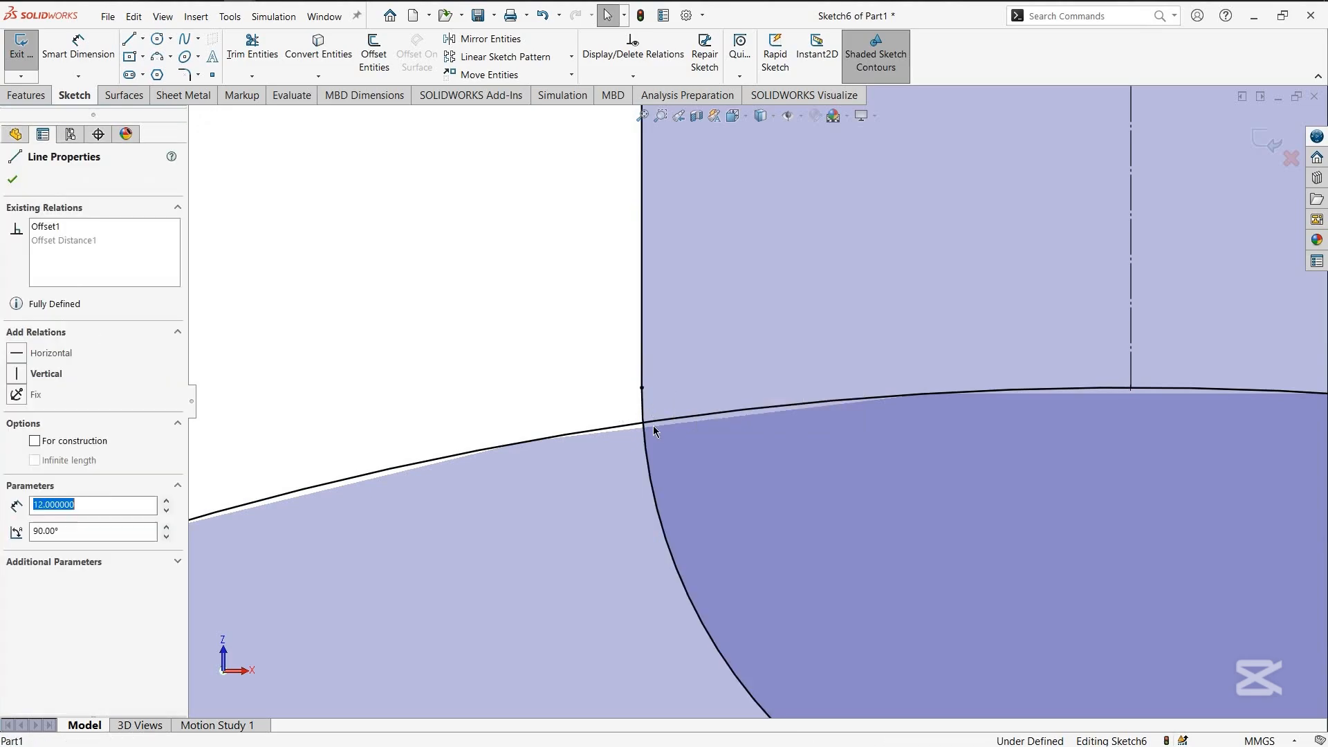
left_click(621, 397)
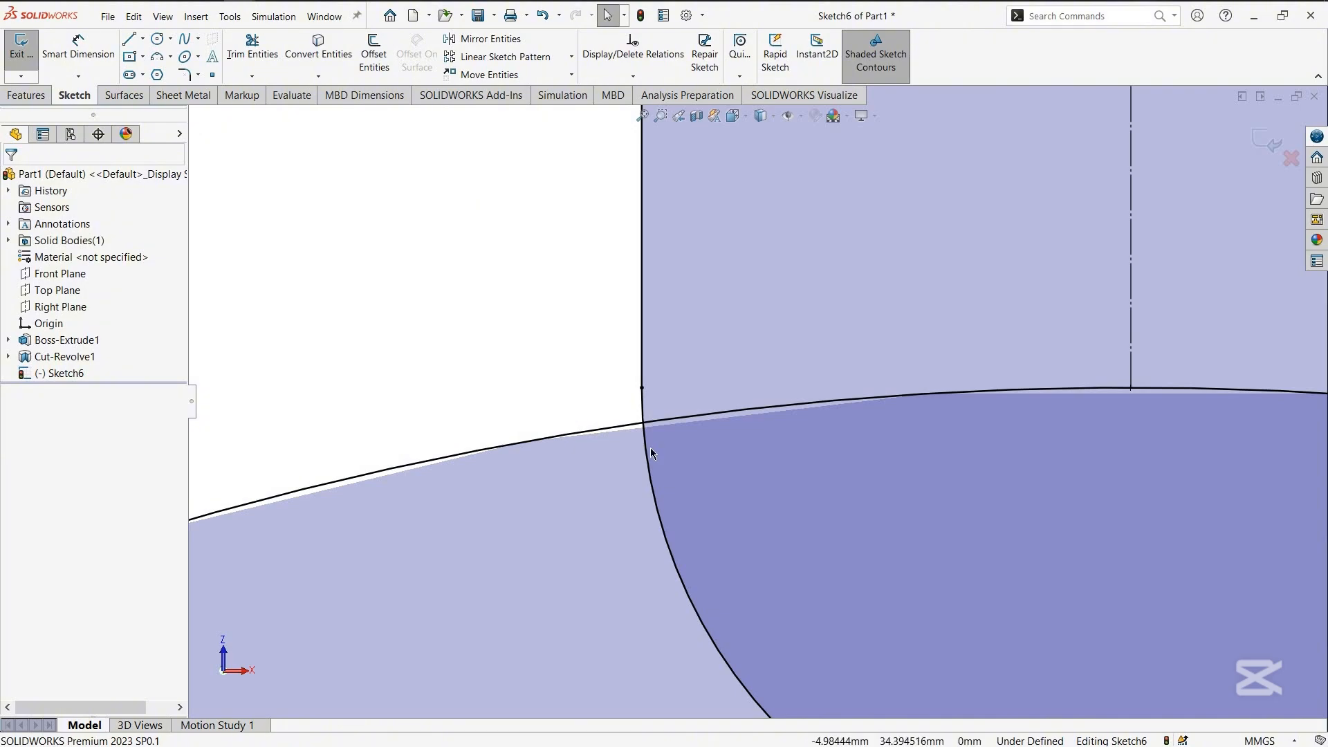
Trim away the part of the slot's lower end arc that lies inside the 70 mm circle
left_click(252, 49)
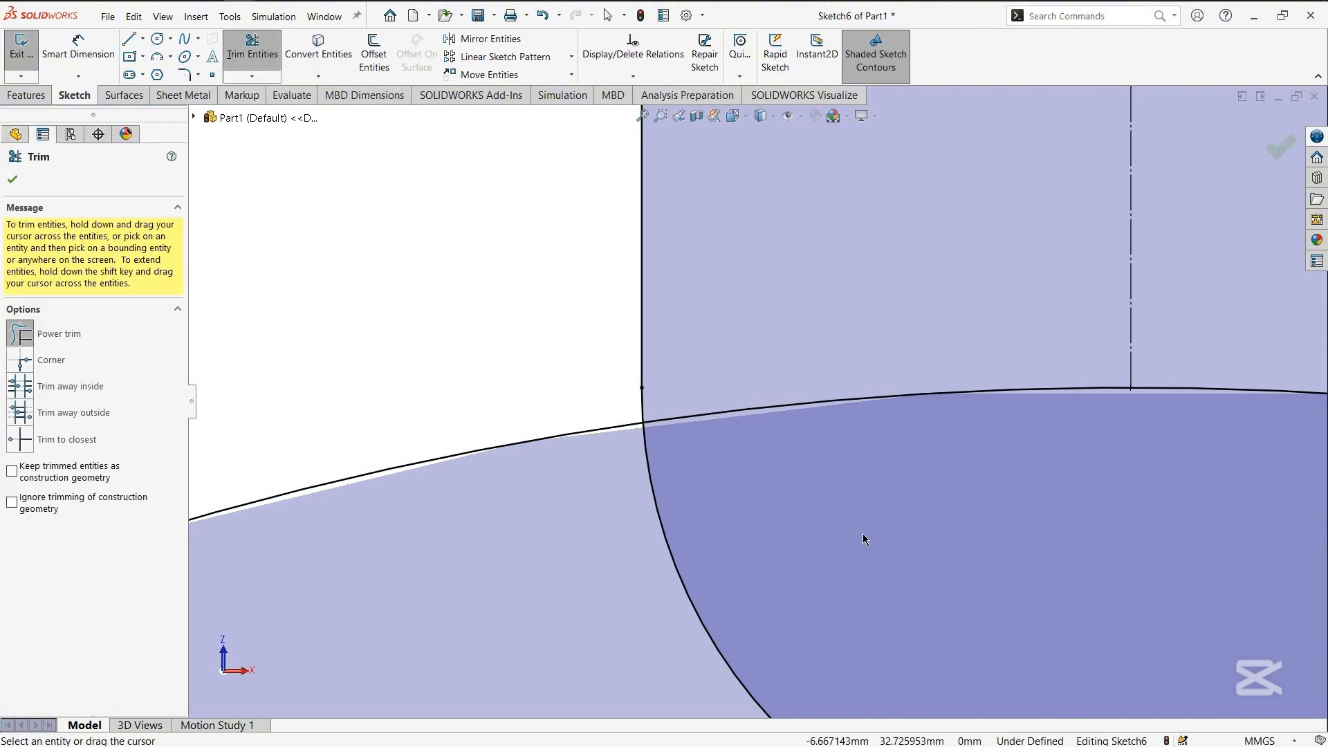
left_click_drag(865, 537, 663, 428)
key("Escape")
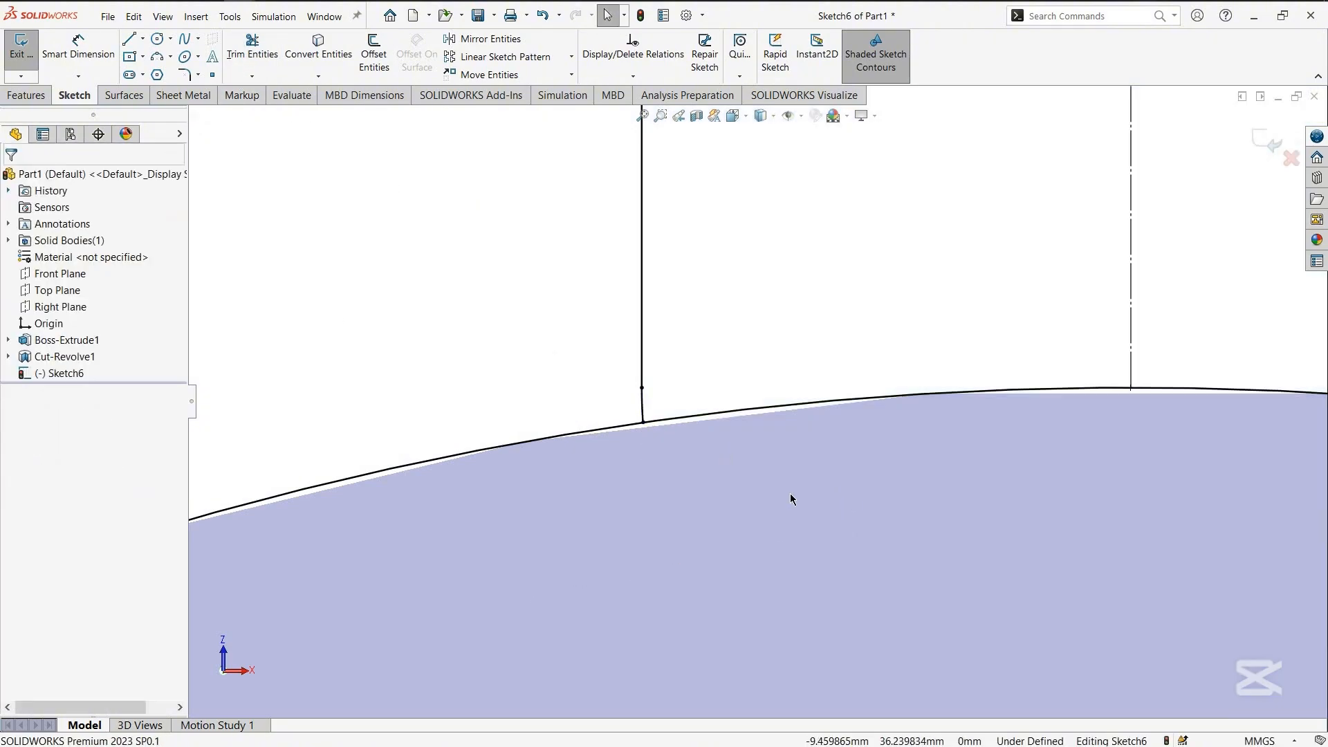
Delete the short leftover arc between the slot's left side line and the 70 mm circle
scroll(602, 471, "down", 4)
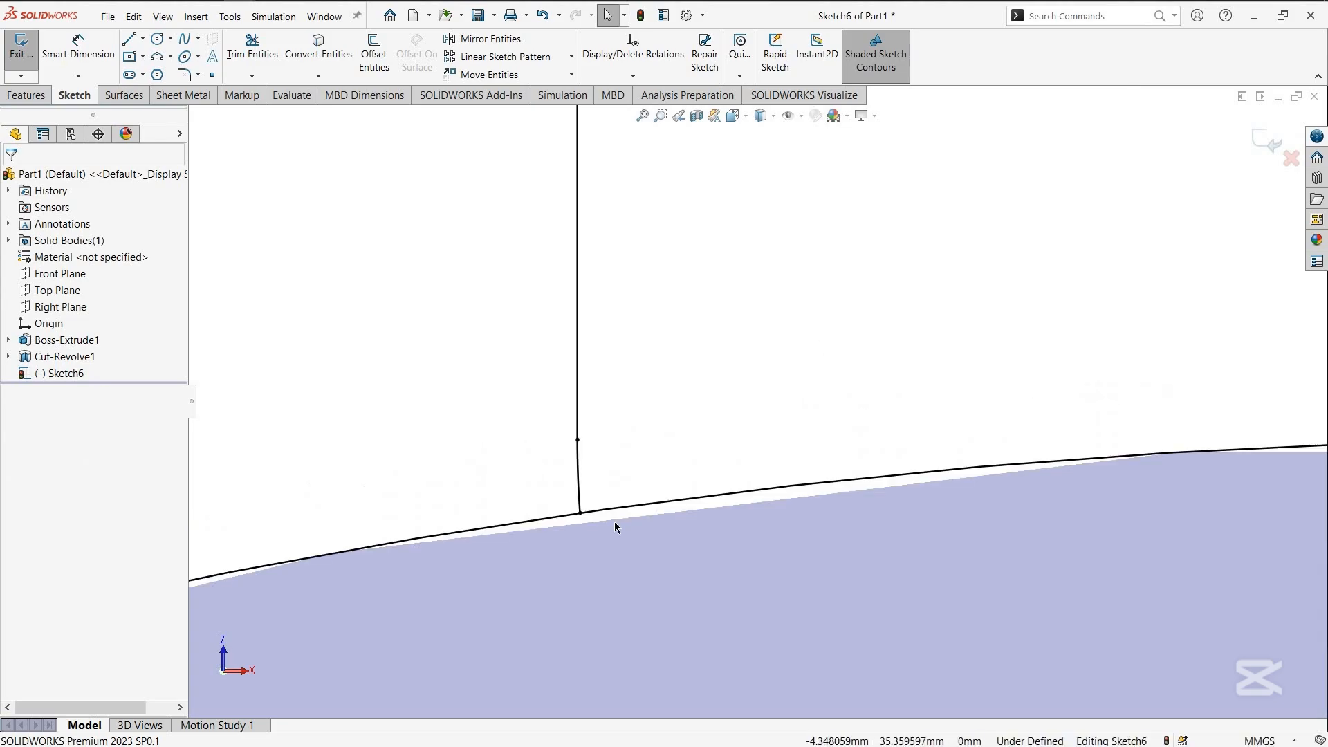
left_click(567, 453)
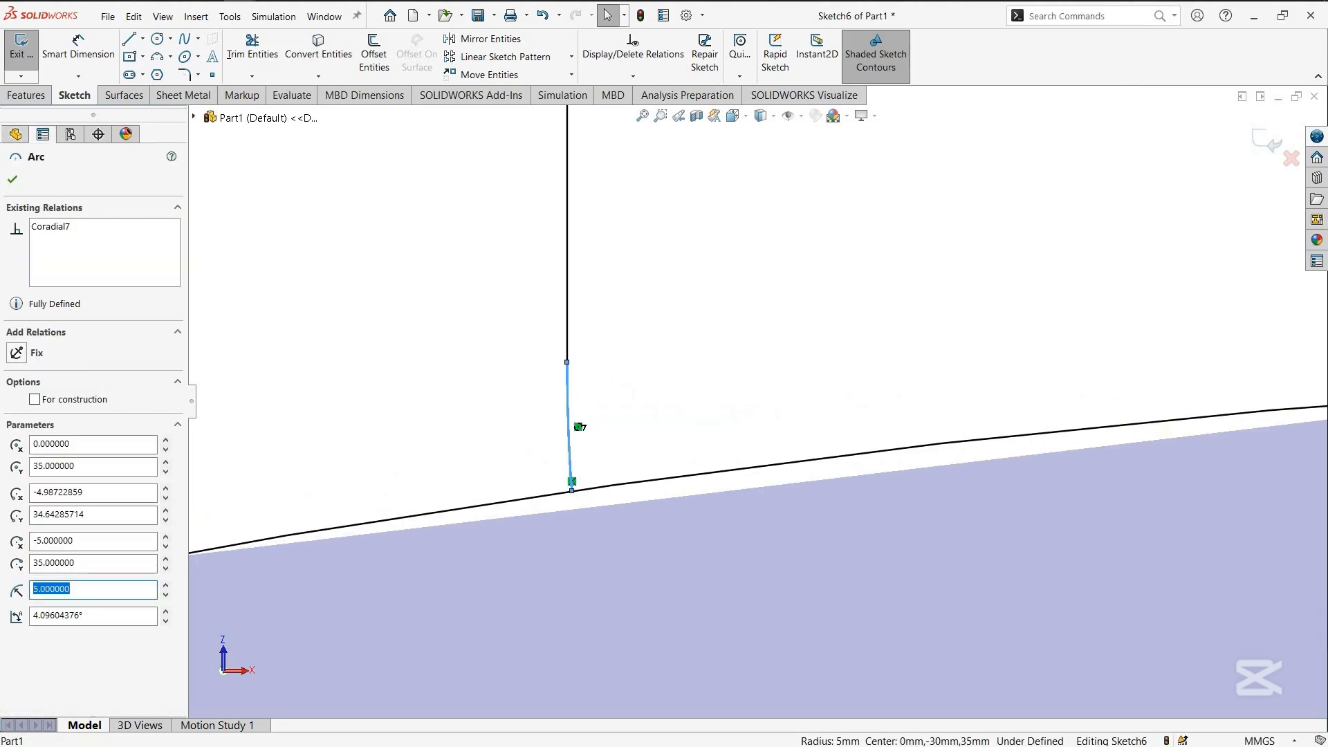
left_click(498, 505)
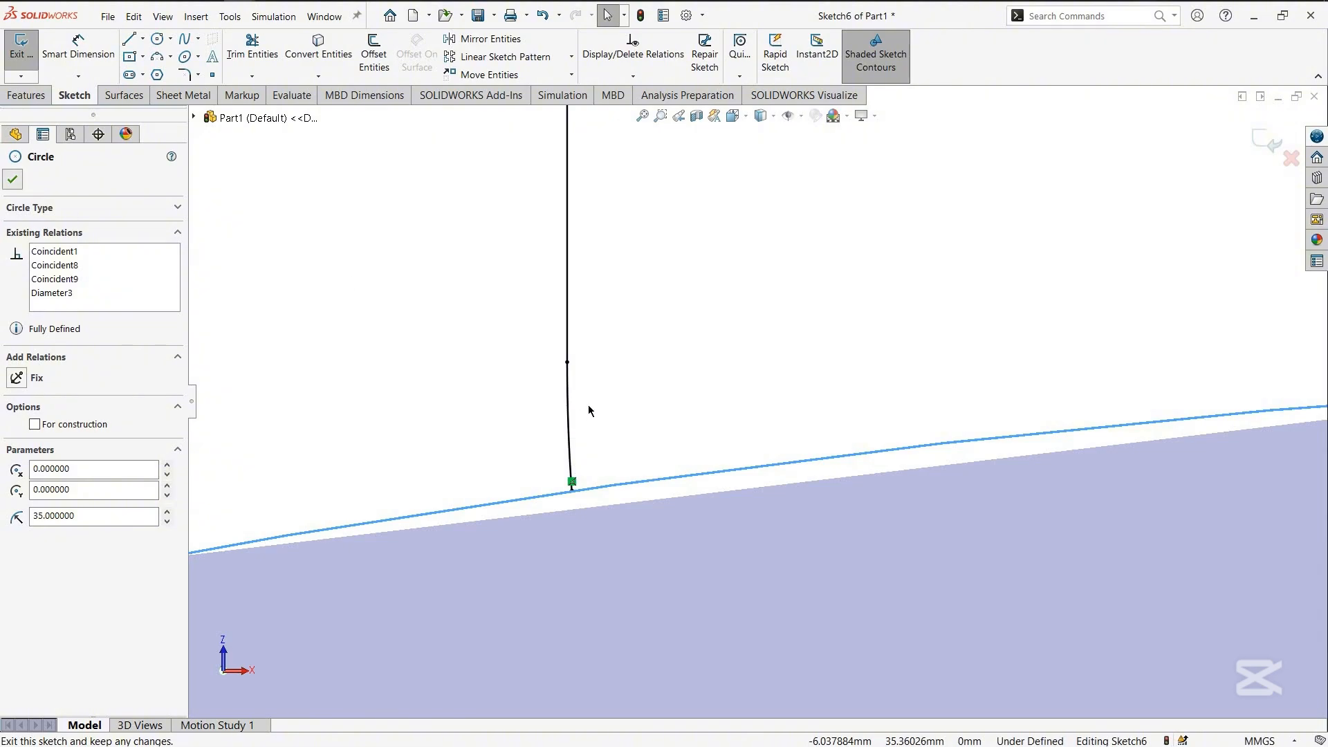
key("Escape")
scroll(609, 412, "up", 3)
scroll(806, 412, "down", 4)
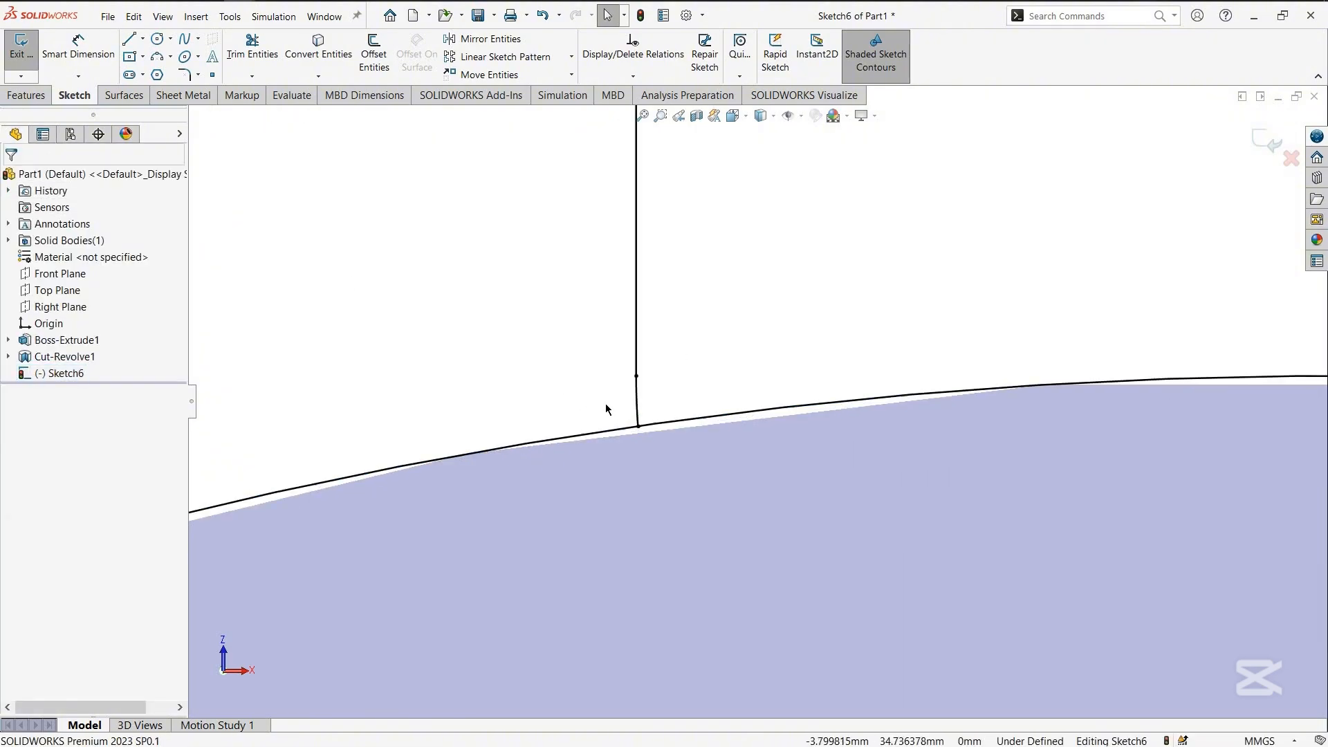
left_click(634, 395)
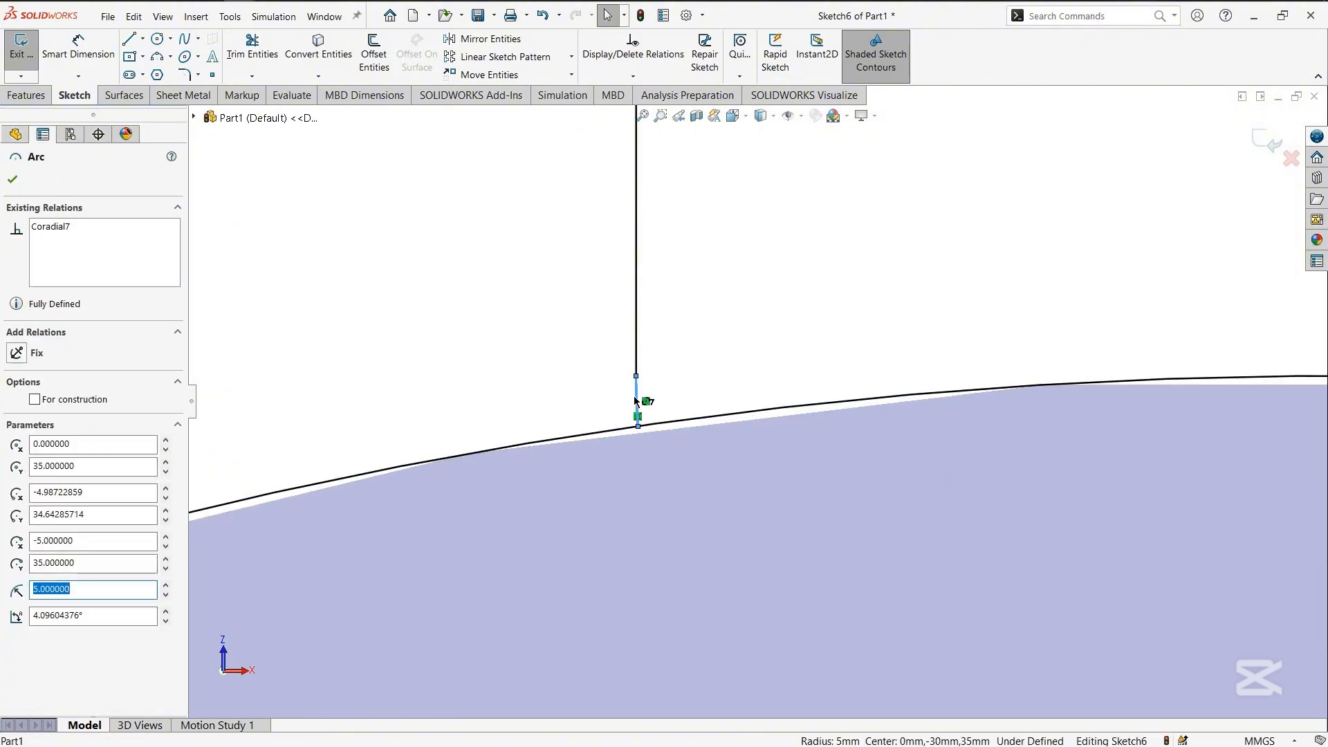
key("Delete")
Delete the short leftover arc between the slot's right side line and the 70 mm circle
scroll(1176, 345, "up", 1)
scroll(1177, 343, "up", 9)
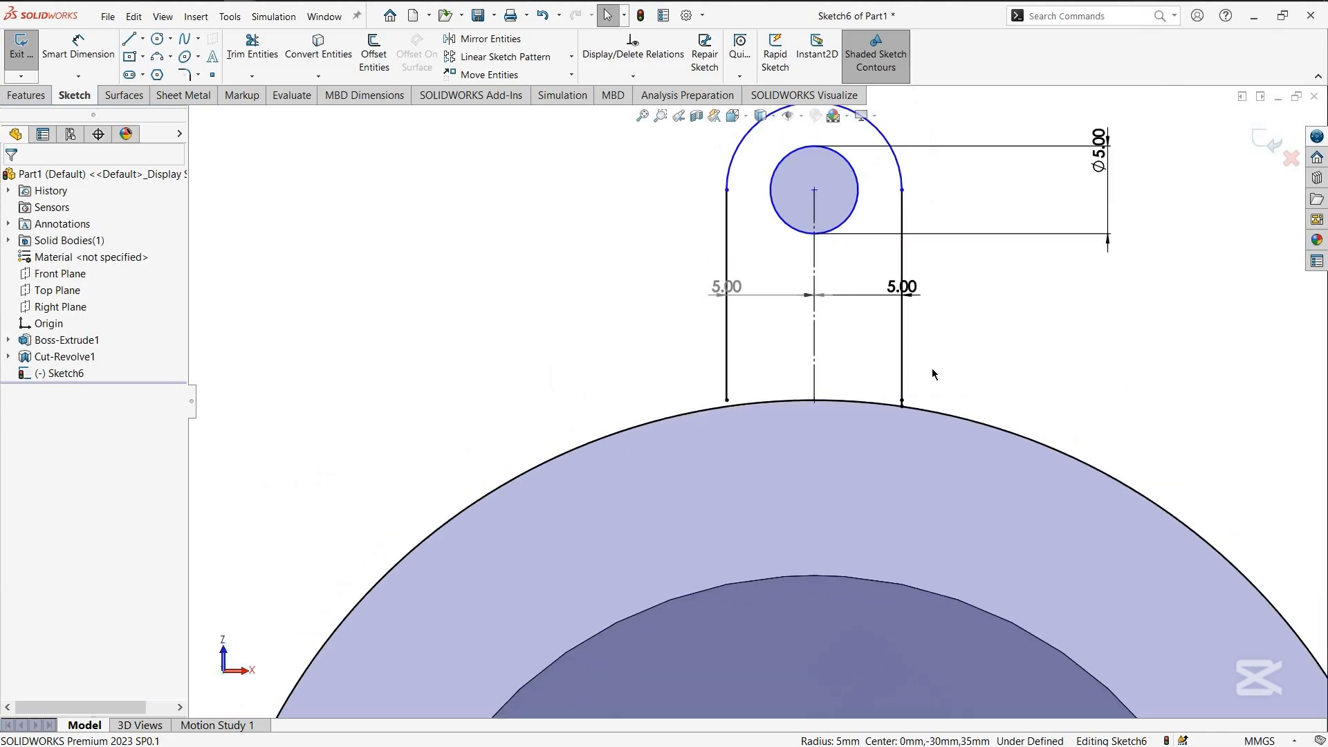
scroll(799, 425, "down", 8)
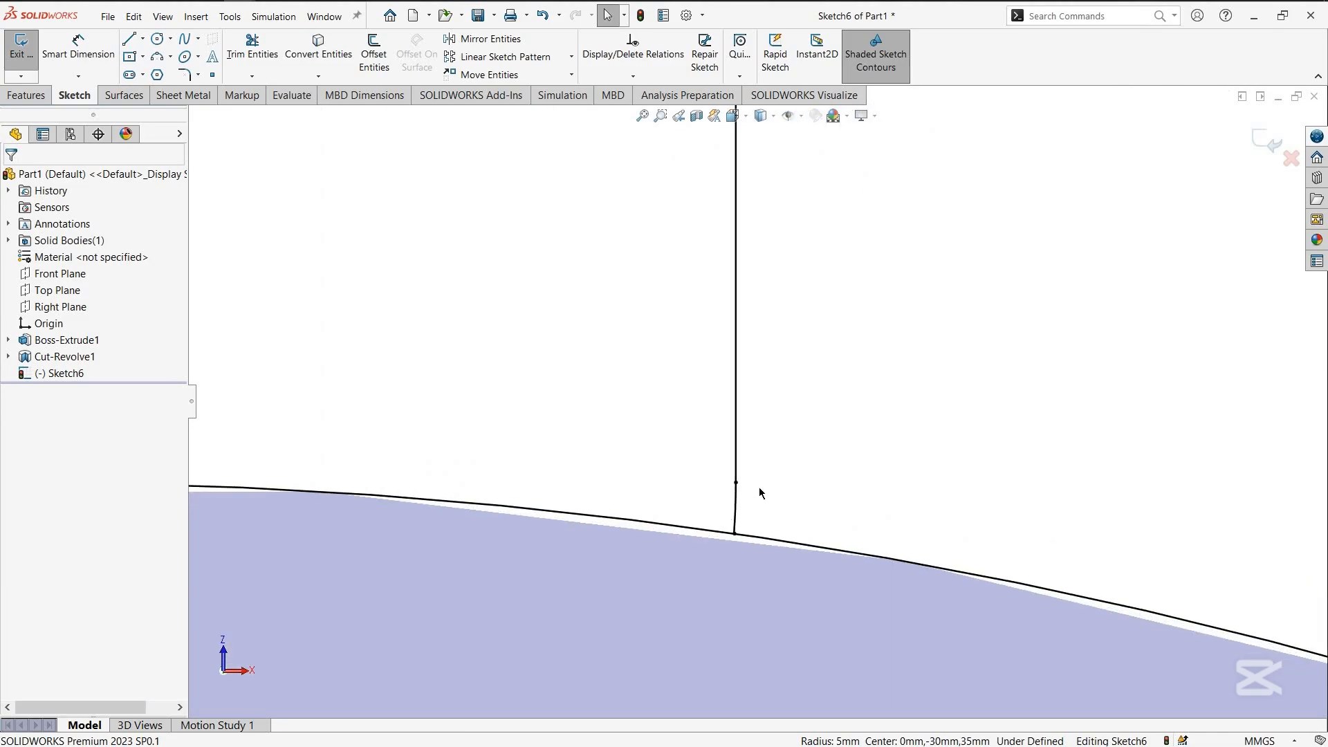
mouse_move(759, 493)
middle_mouse_down()
mouse_move(791, 444)
mouse_move(765, 360)
mouse_move(805, 231)
mouse_move(693, 424)
middle_mouse_up()
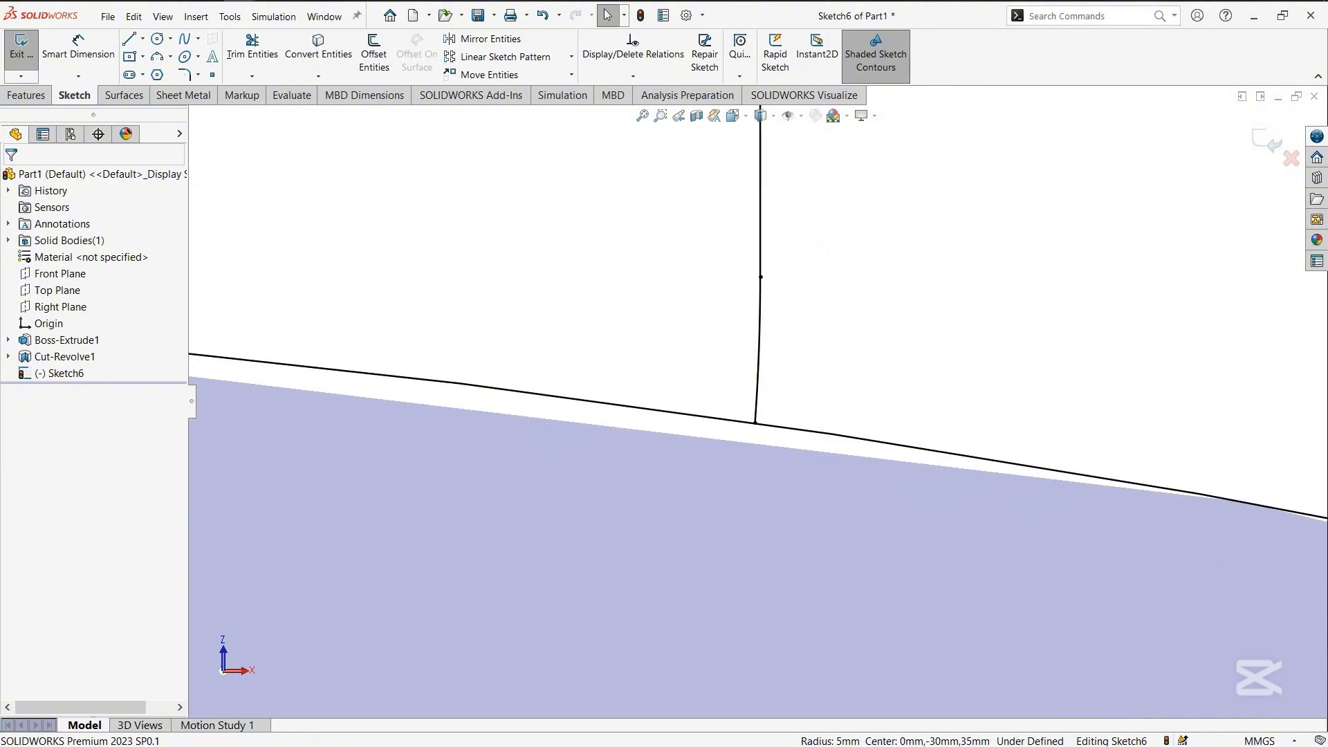
left_click(760, 346)
key("Delete")
scroll(760, 356, "up", 2)
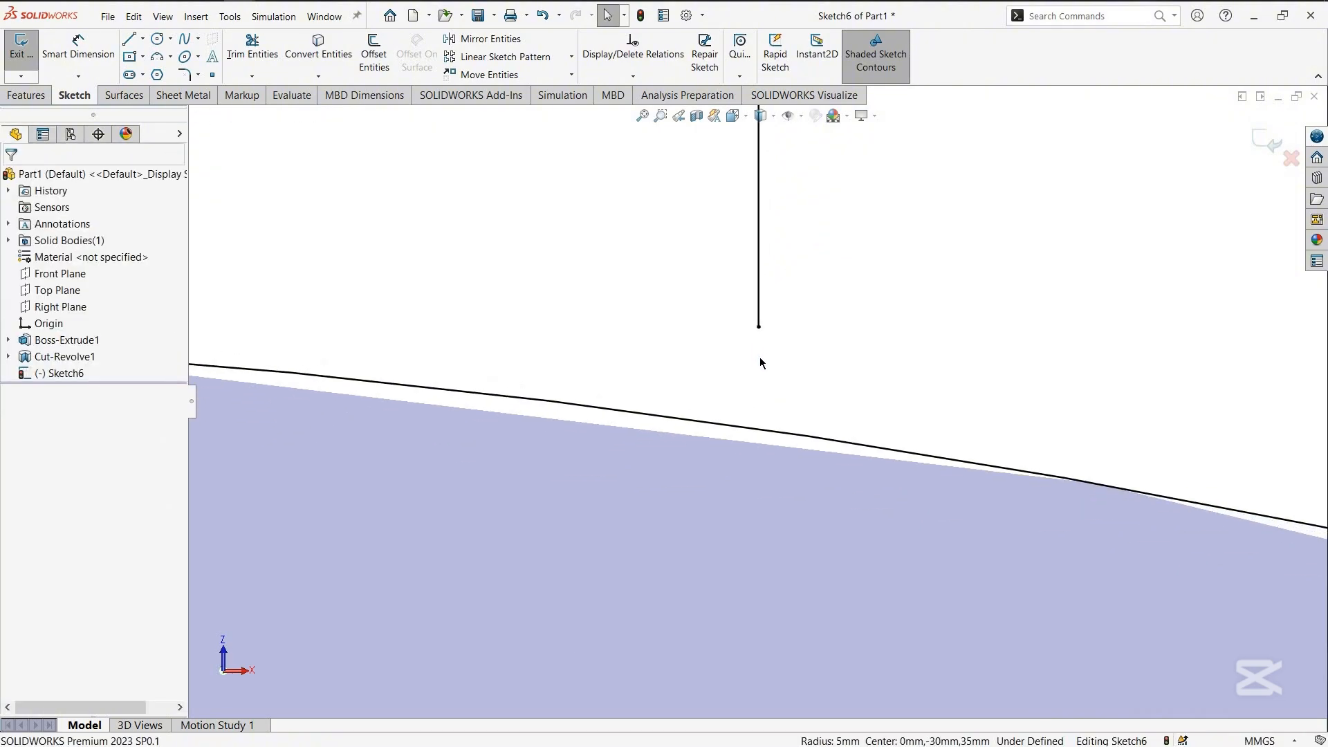
Delete both 5 mm offset dimensions from the lug's left and right side lines
scroll(671, 388, "up", 12)
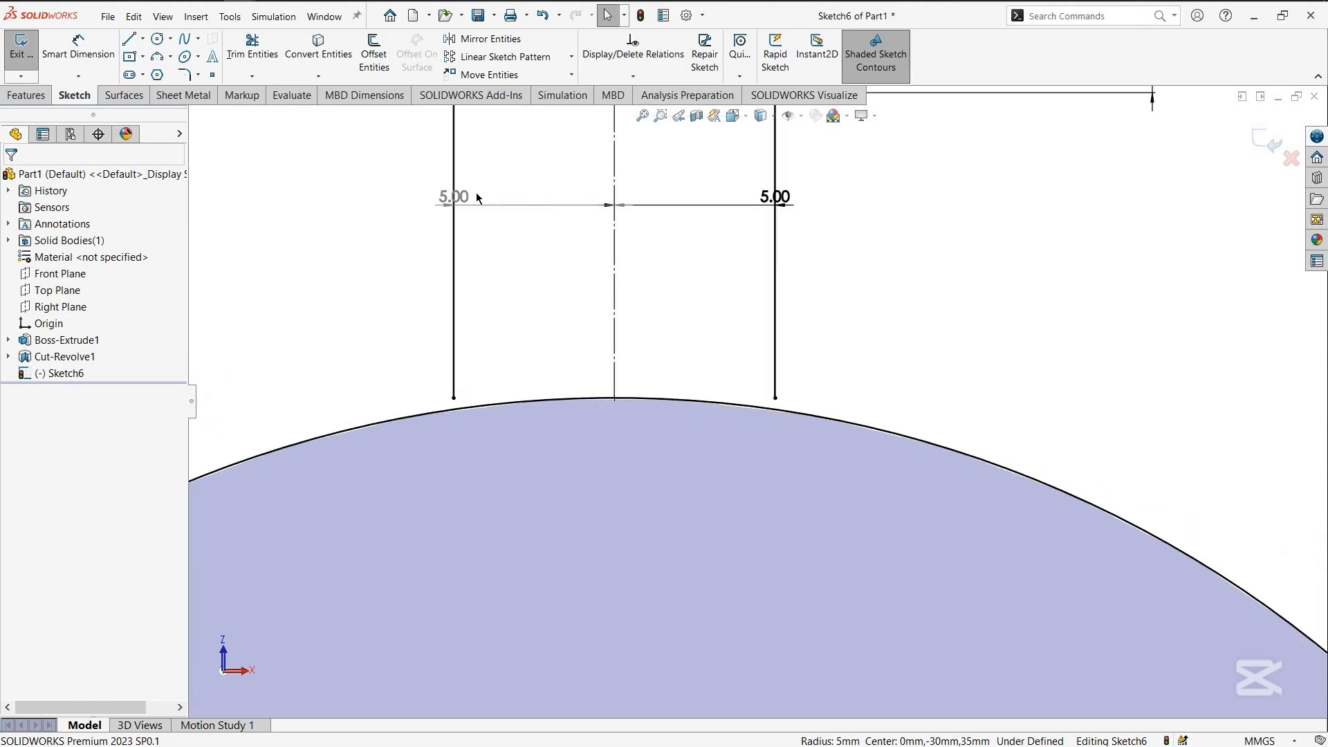
left_click_drag(466, 197, 509, 210)
scroll(509, 209, "up", 1)
scroll(703, 230, "up", 3)
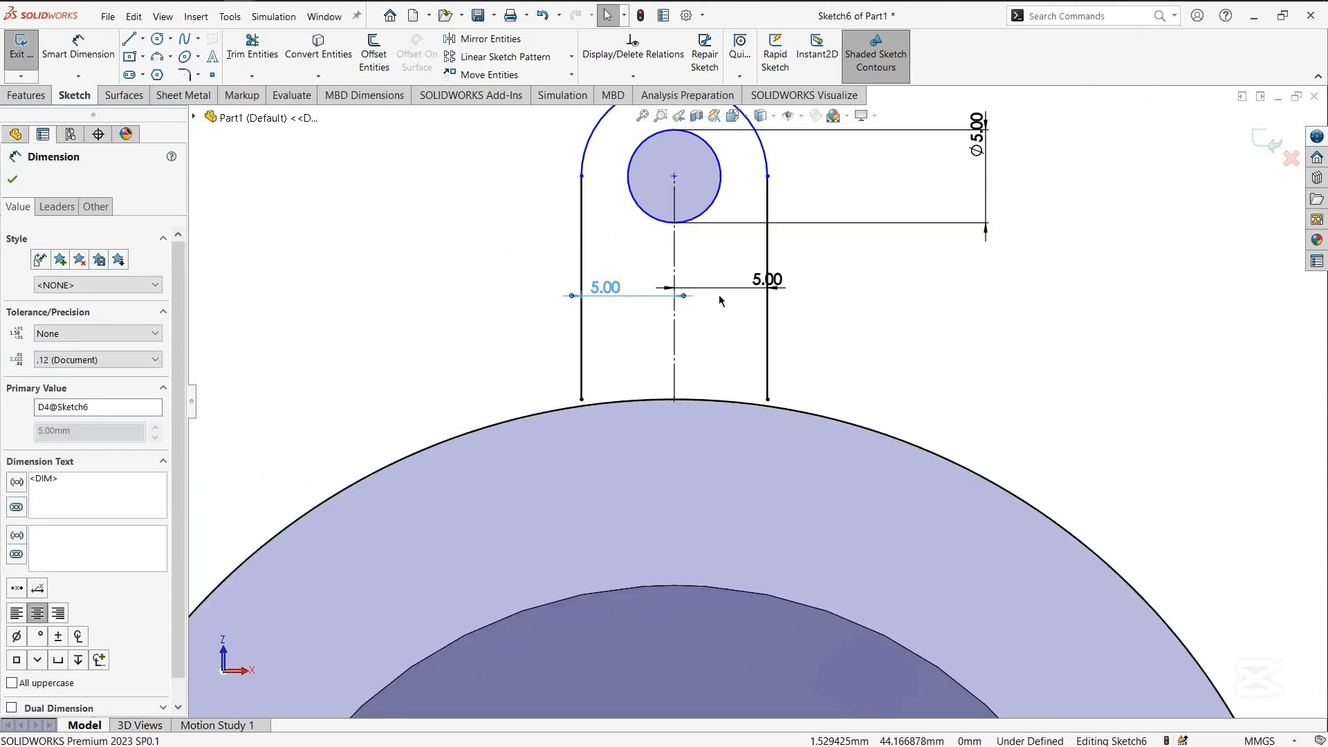
key("Delete")
scroll(722, 311, "up", 4)
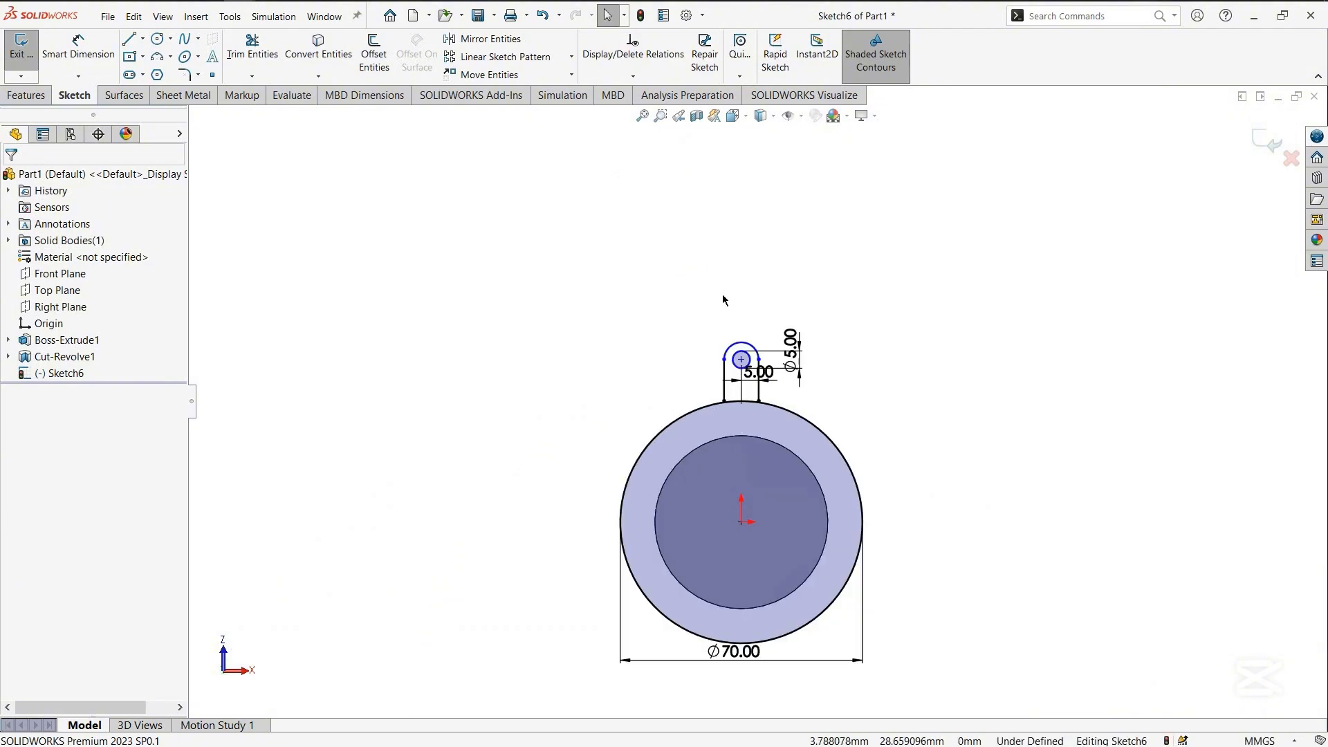
scroll(760, 332, "down", 3)
scroll(747, 290, "down", 5)
left_click(820, 396)
key("Delete")
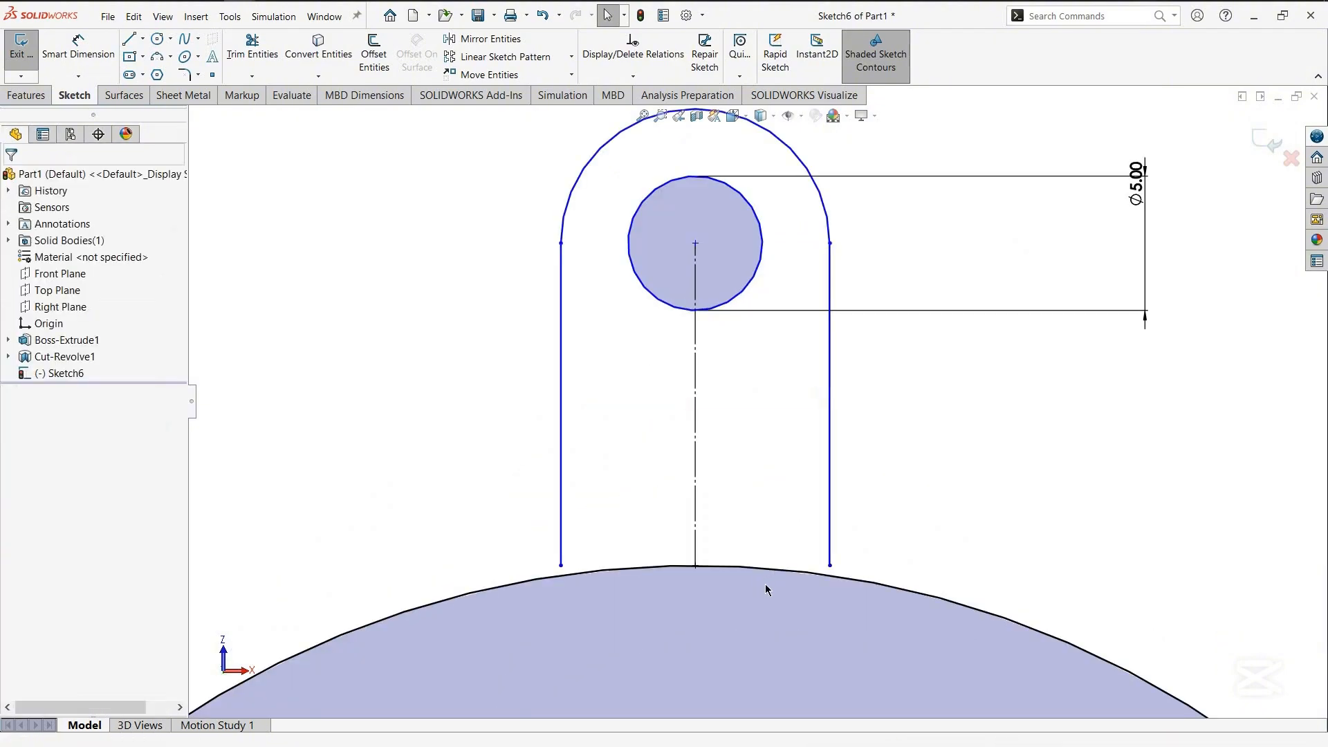
scroll(508, 557, "down", 6)
scroll(692, 553, "down", 6)
scroll(953, 308, "up", 4)
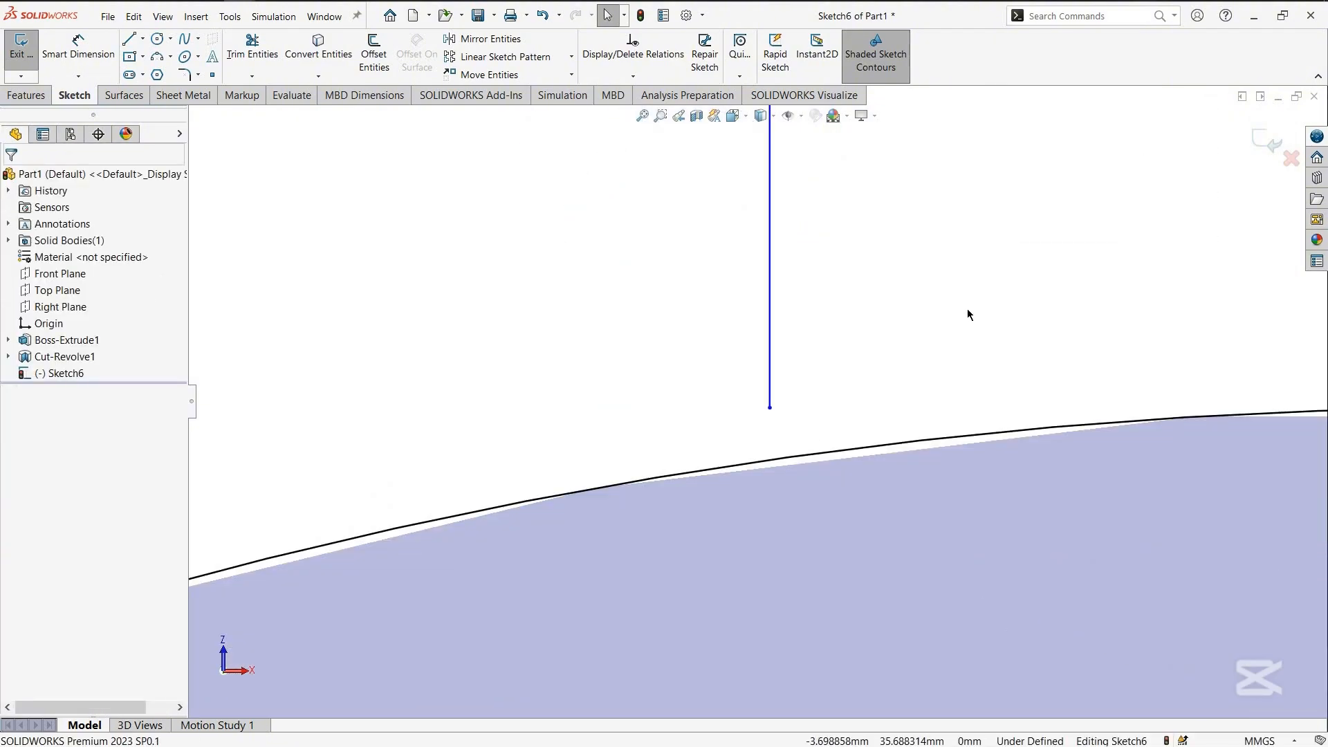
scroll(968, 309, "up", 6)
scroll(926, 321, "up", 5)
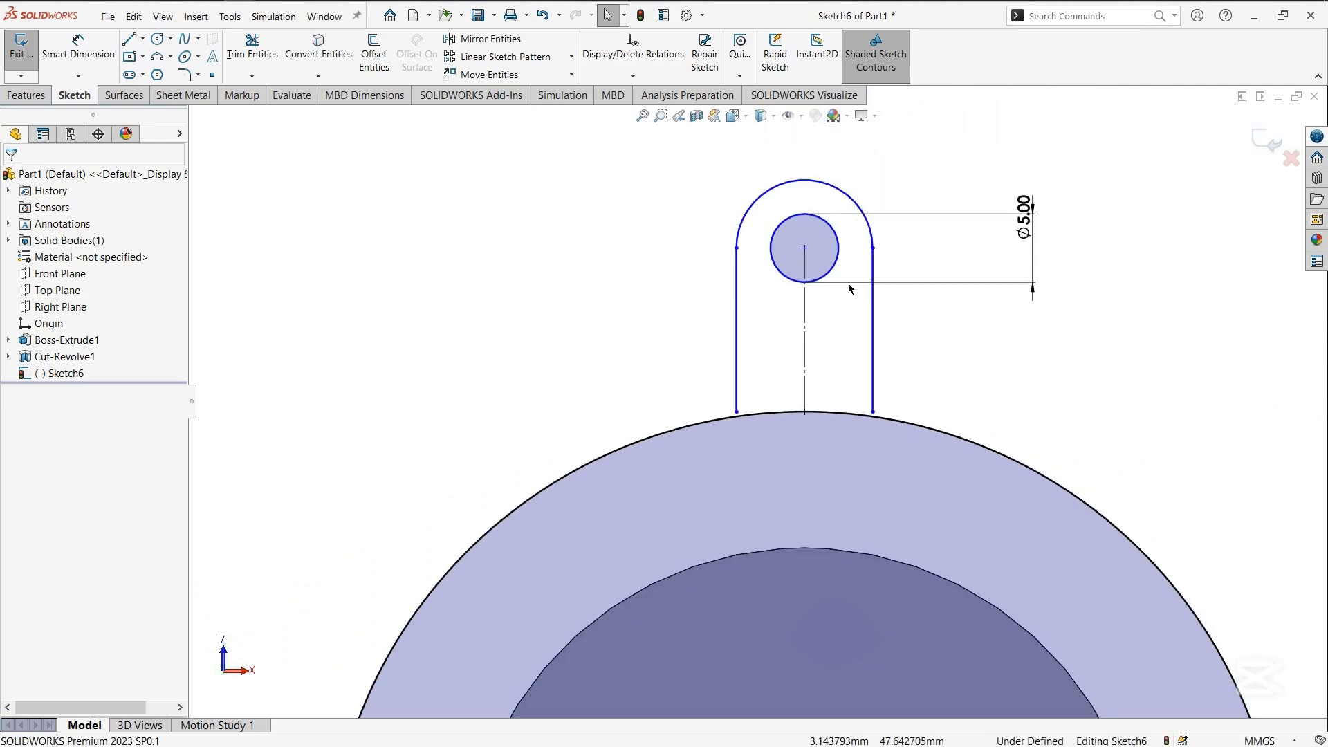
Extend the lower end of the lug's left side line onto the 70 mm circle and make the line vertical
scroll(778, 378, "down", 2)
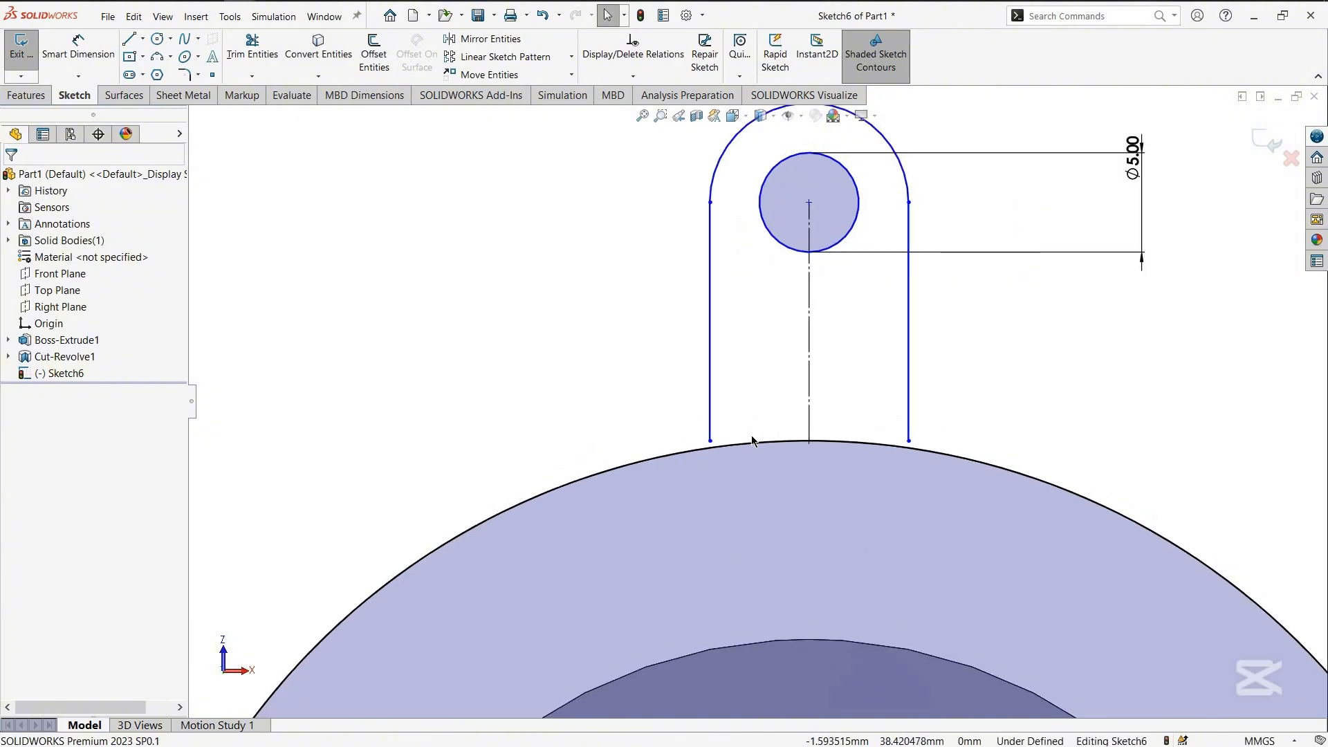
scroll(768, 387, "up", 2)
scroll(766, 398, "down", 6)
scroll(624, 491, "down", 3)
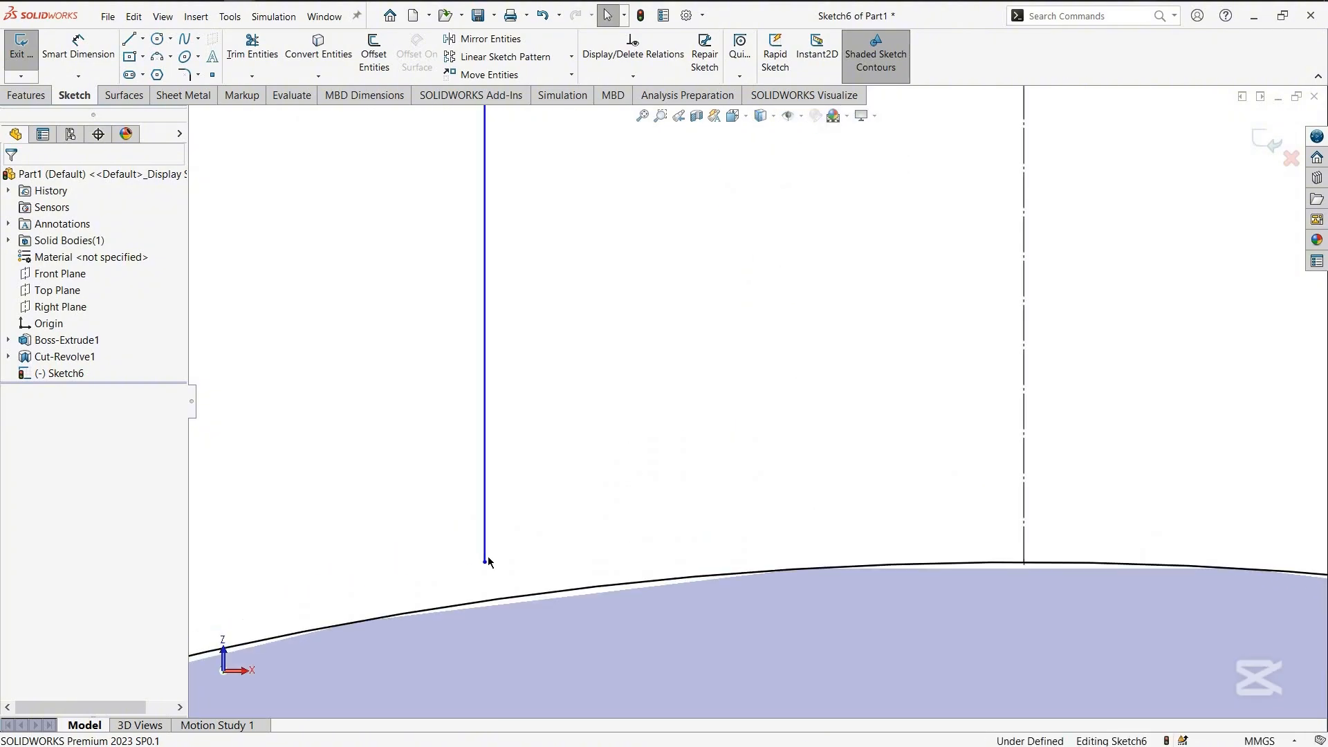
left_click(484, 561)
mouse_move(481, 608)
left_mouse_down()
mouse_move(486, 643)
mouse_move(488, 608)
left_mouse_up()
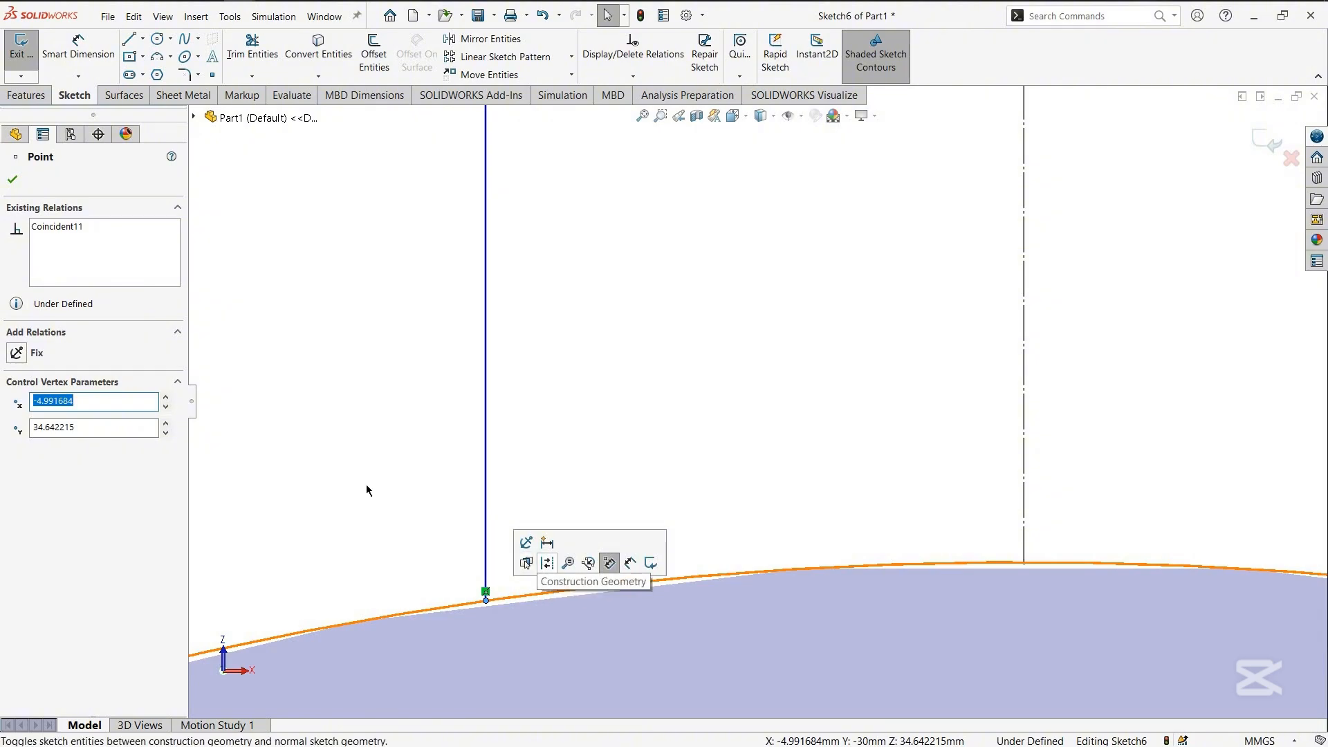
key("Escape")
left_click(487, 424)
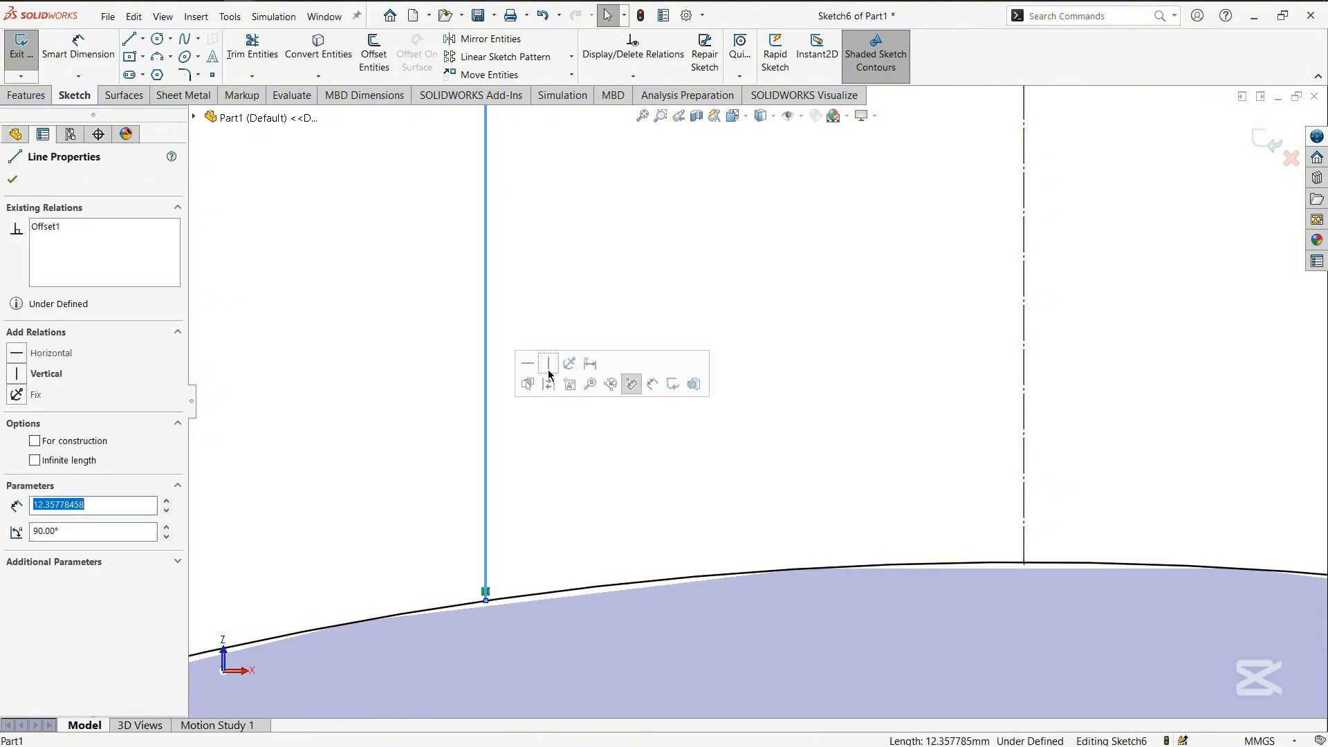
left_click(549, 369)
key("Escape")
Extend the lower end of the lug's right side line onto the 70 mm circle and make the line vertical
scroll(756, 400, "up", 3)
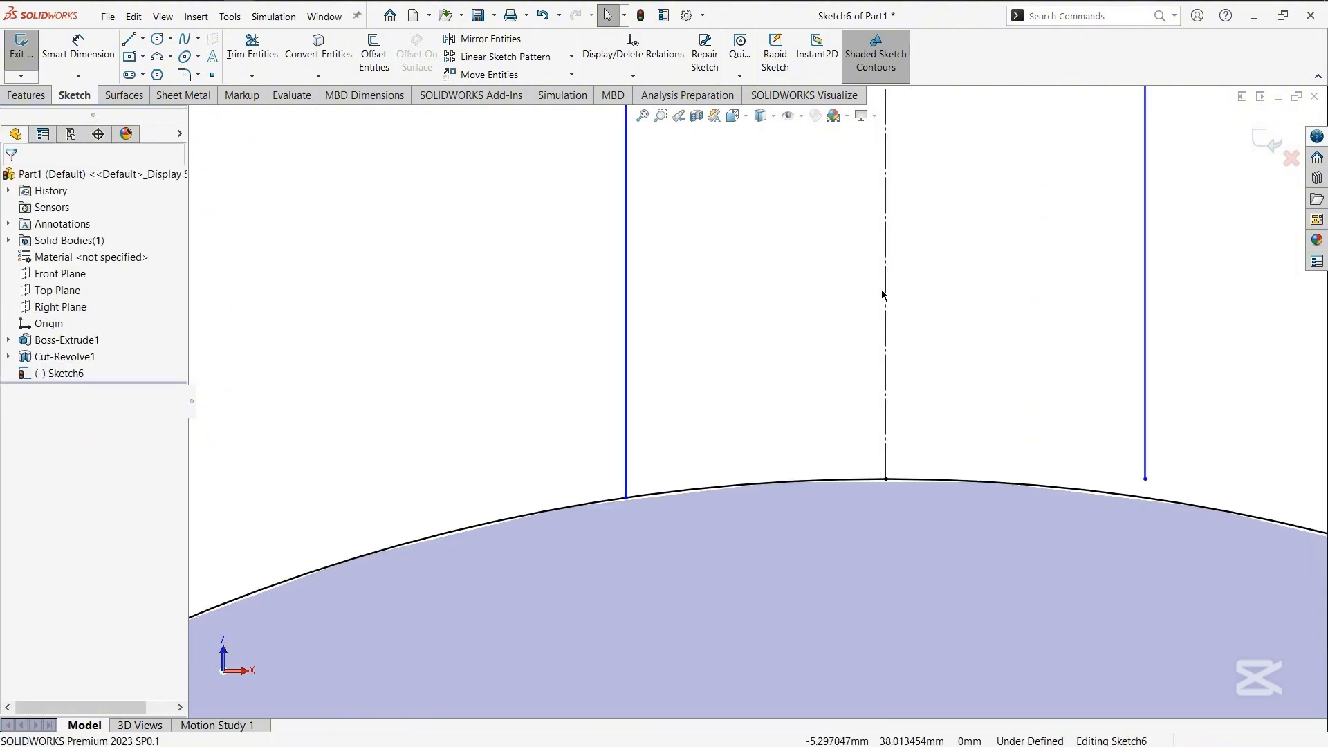
scroll(881, 290, "up", 3)
scroll(811, 549, "down", 3)
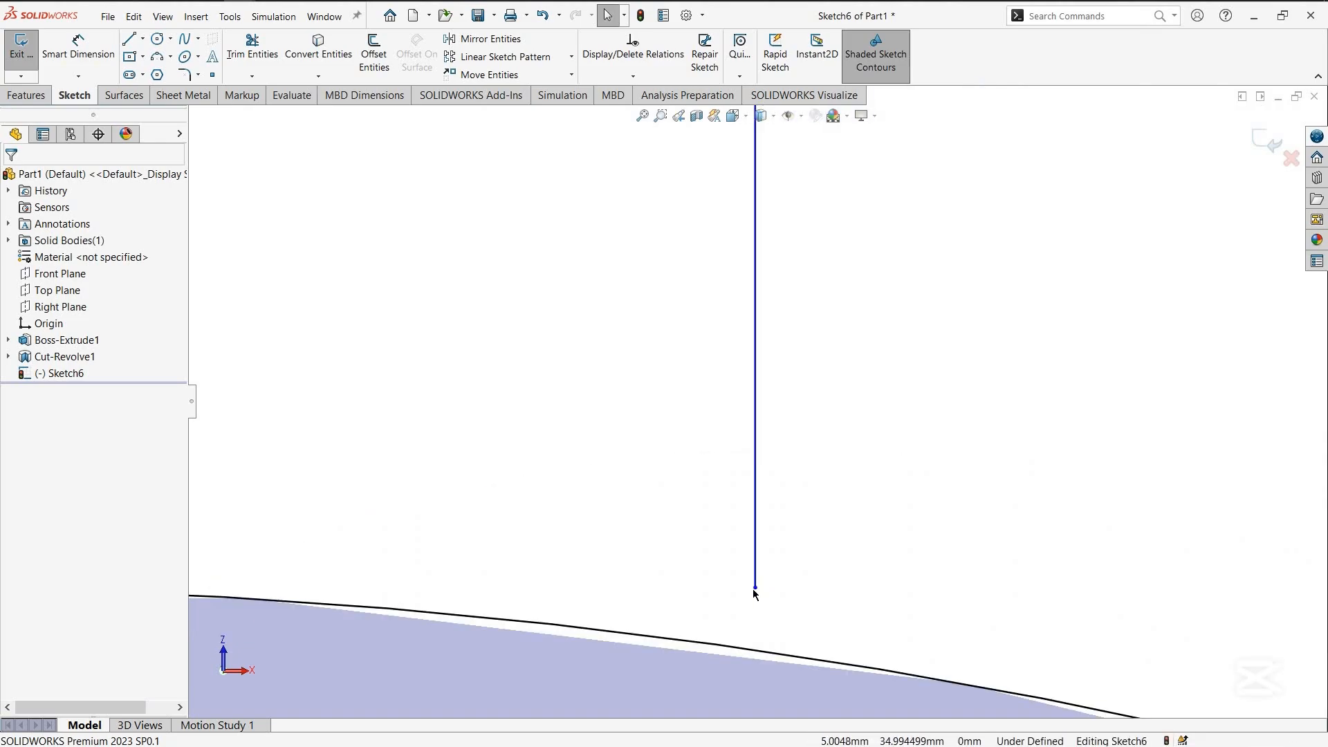
left_click_drag(755, 586, 757, 654)
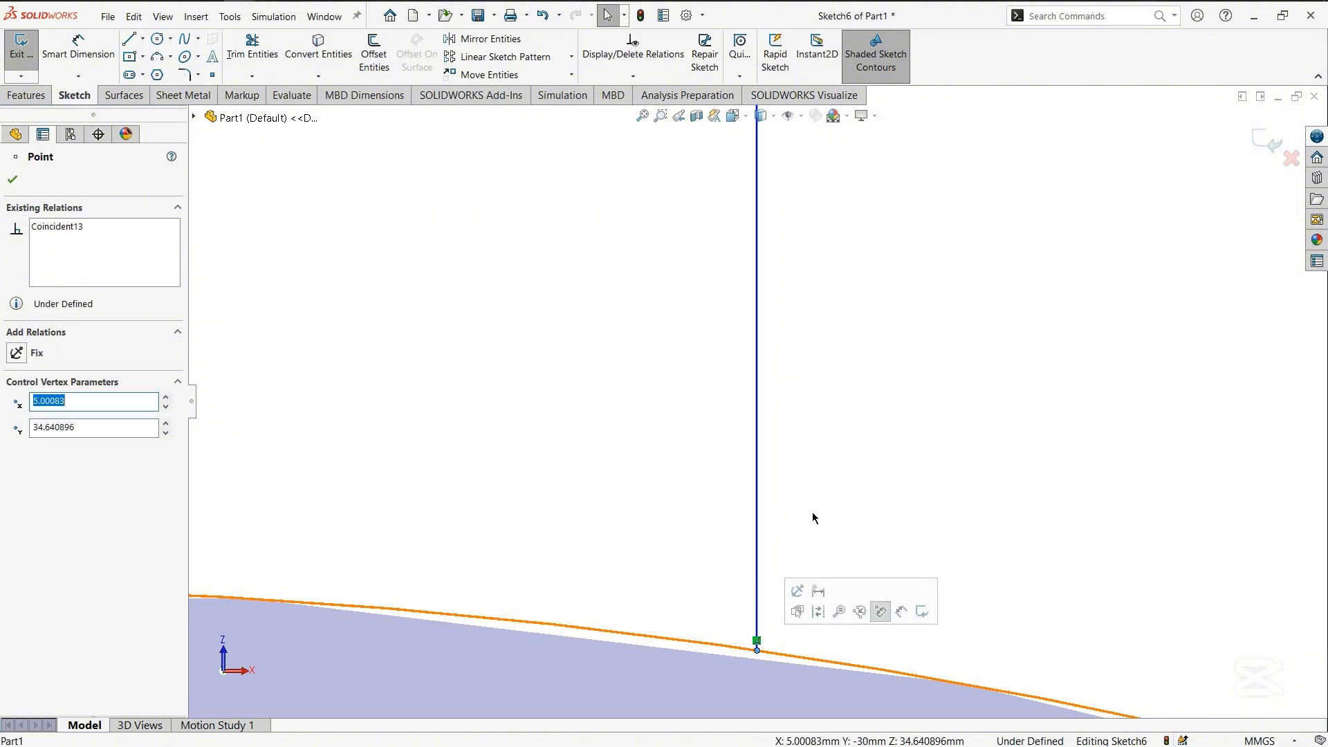
key("Escape")
left_click(759, 459)
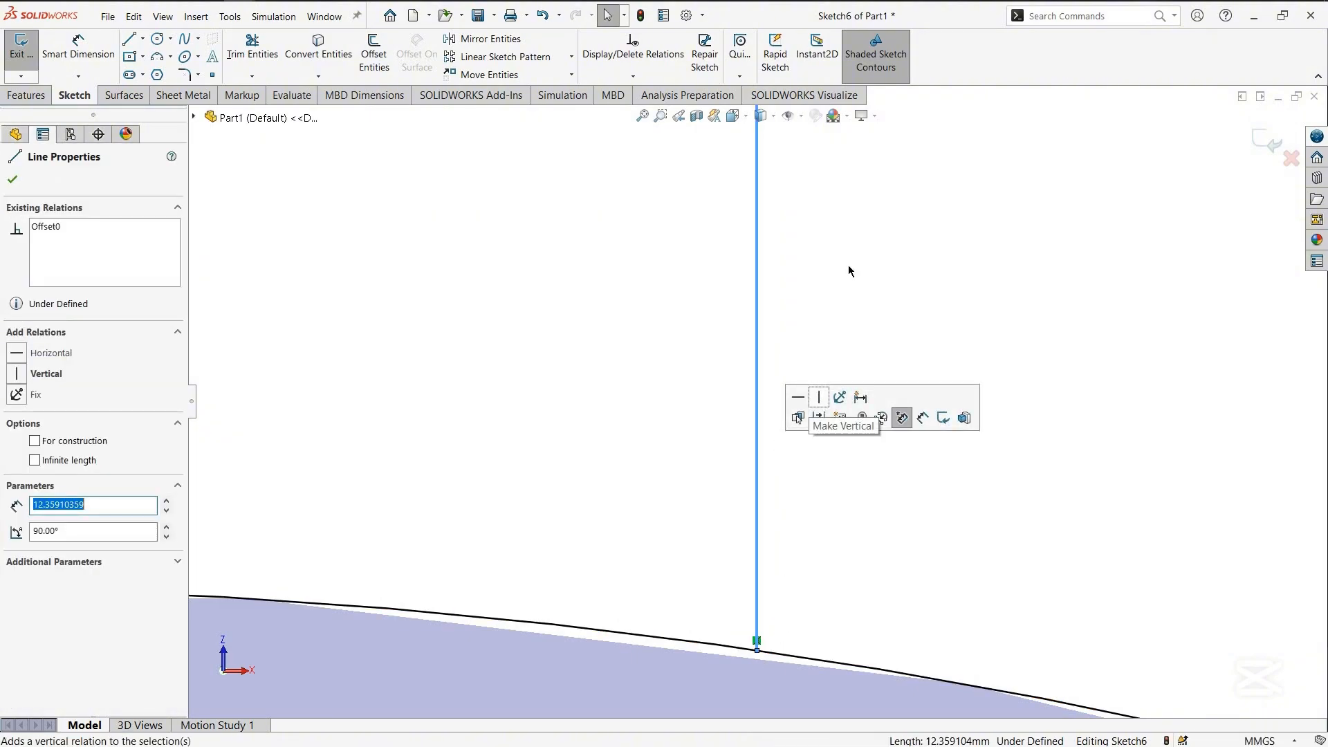
left_click(901, 418)
key("Escape")
Examine the relations of the lug's right side line and where both side lines meet the 70 mm circle
scroll(809, 579, "down", 3)
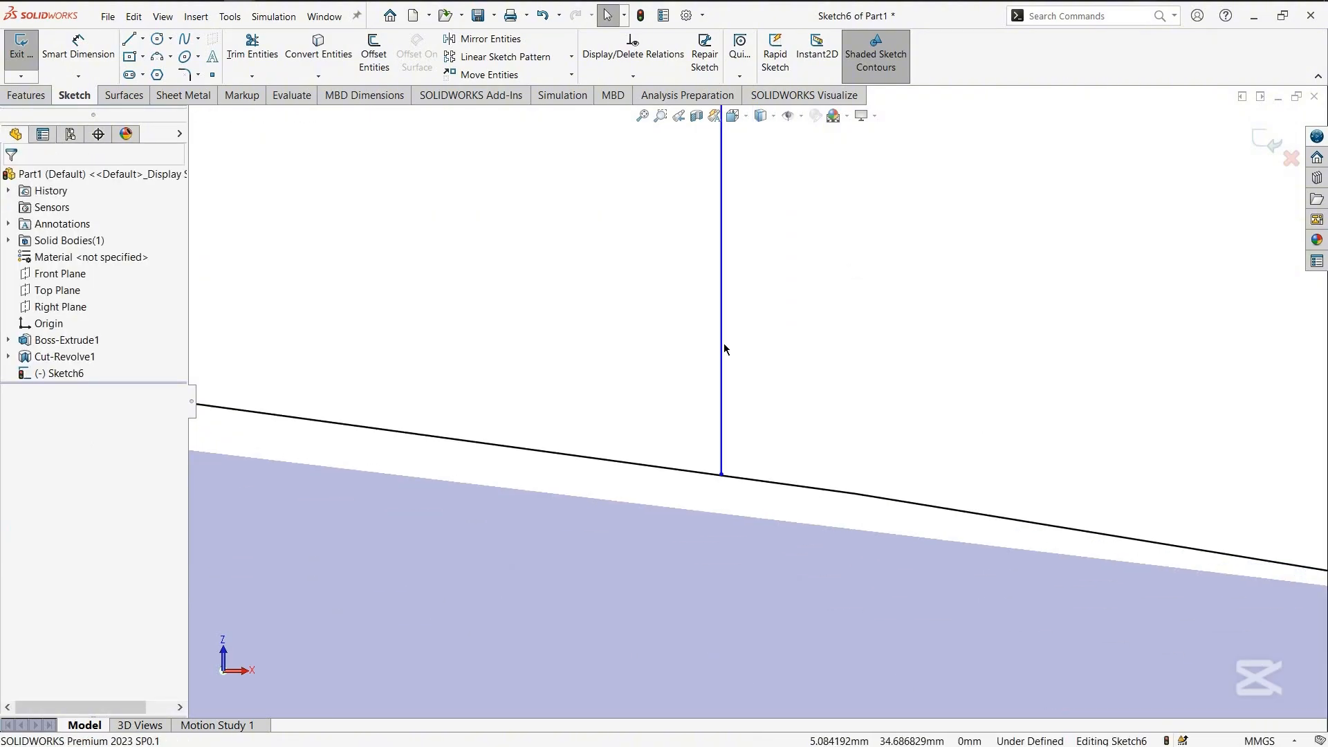
left_click(722, 343)
left_click(50, 240)
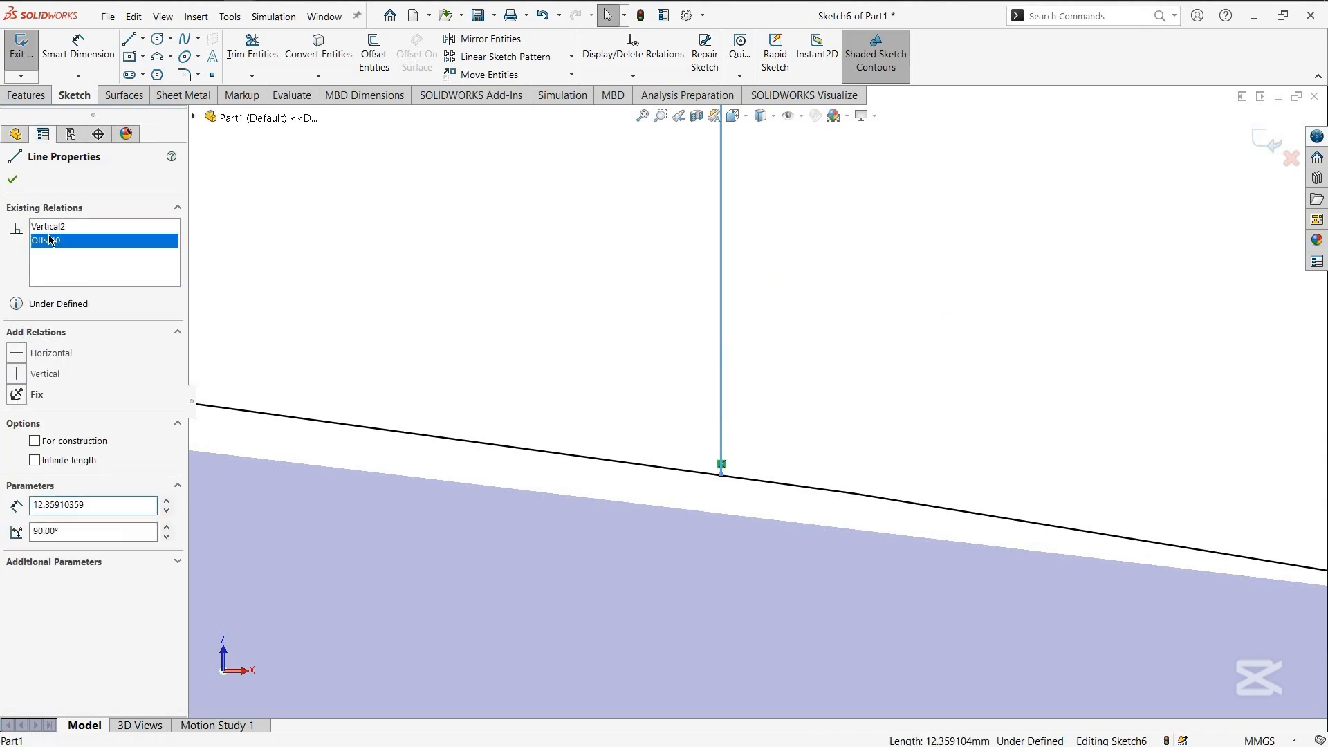
left_click(44, 230)
left_click(568, 414)
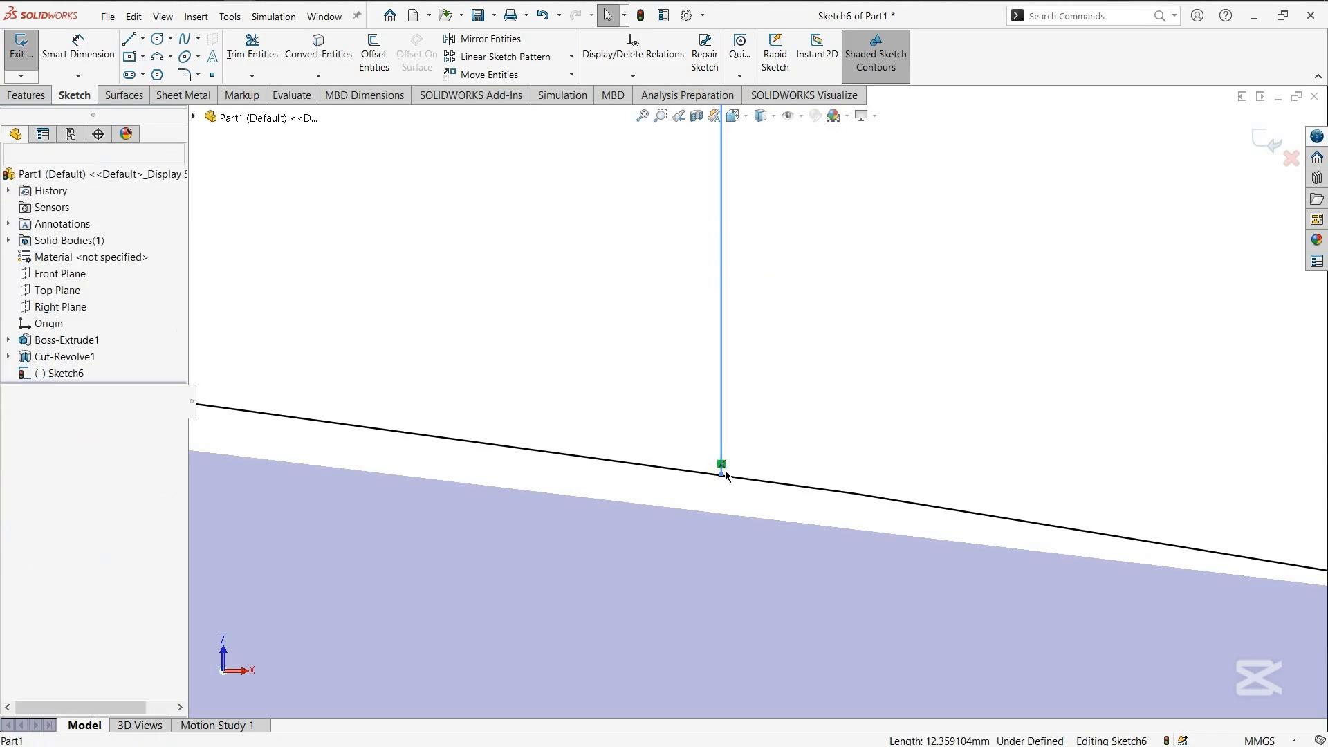
left_click(722, 475)
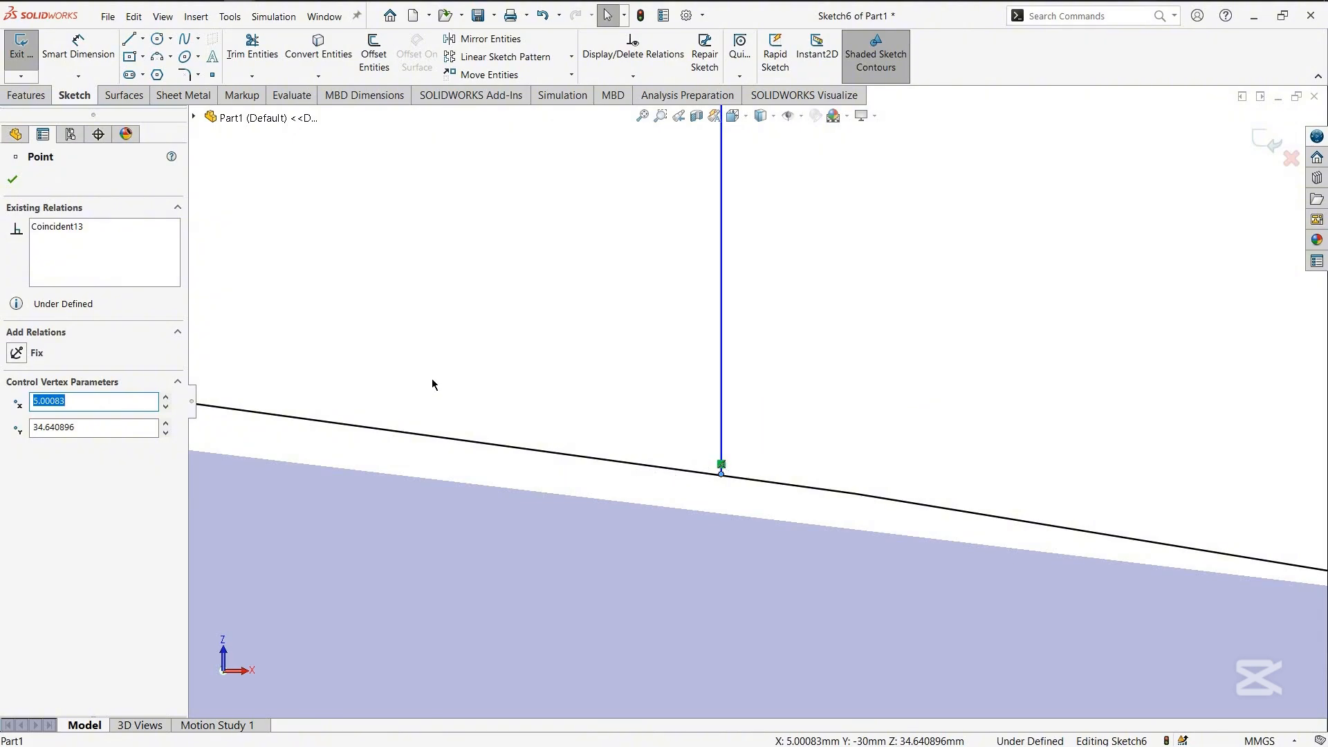
scroll(432, 379, "up", 12)
scroll(327, 369, "up", 2)
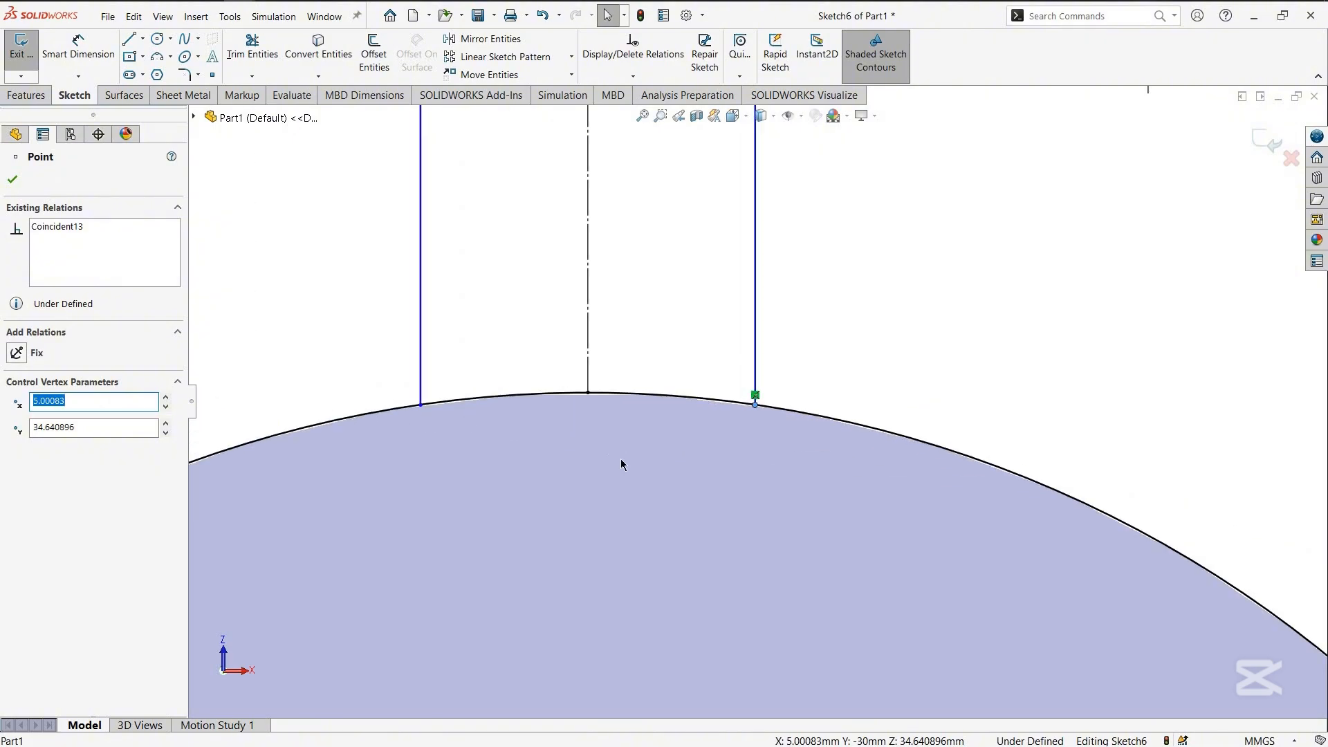
scroll(889, 361, "down", 6)
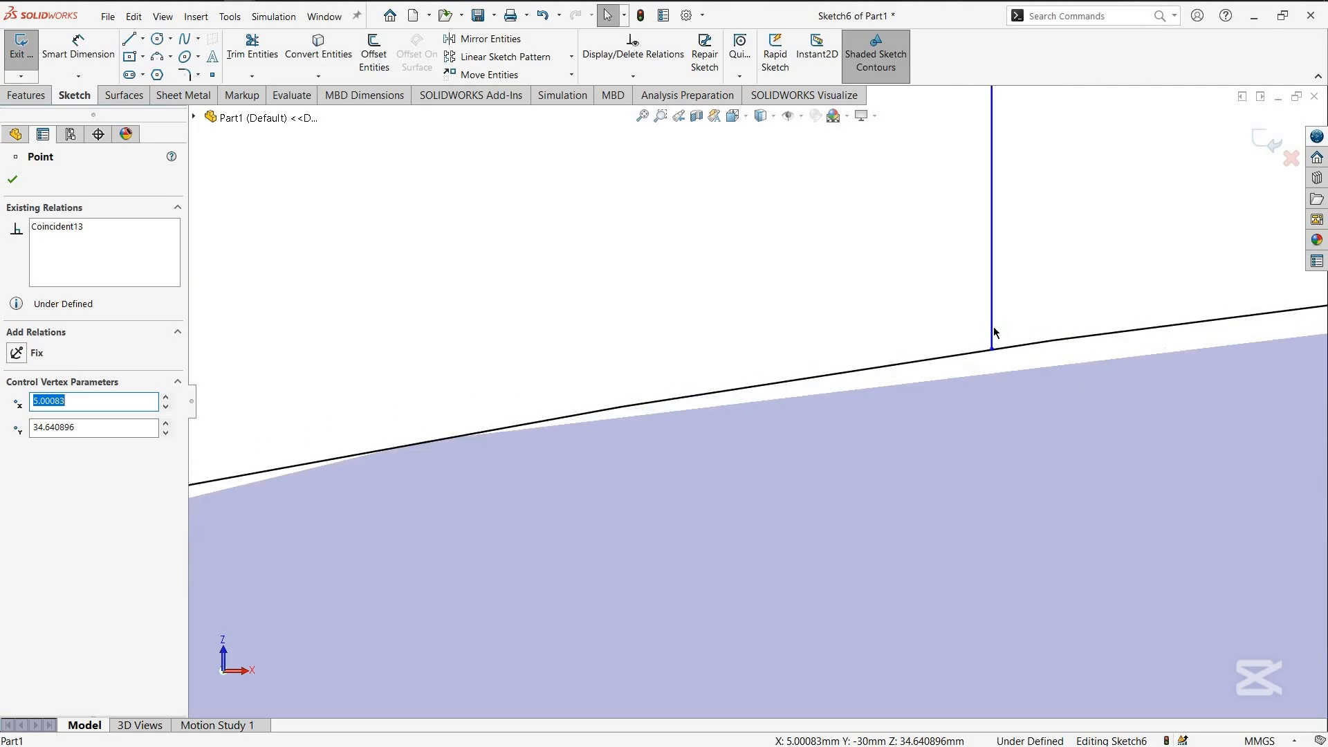
left_click(992, 338)
left_click(966, 345)
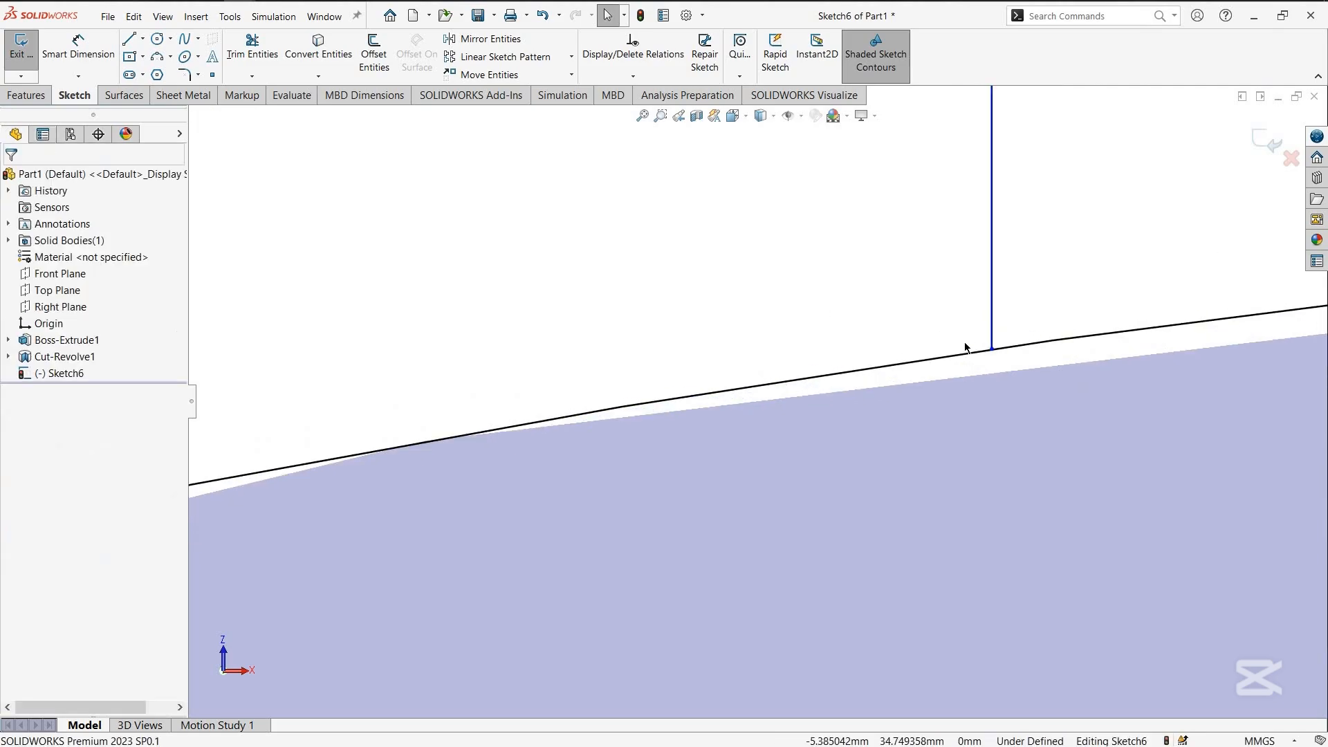
scroll(966, 345, "up", 8)
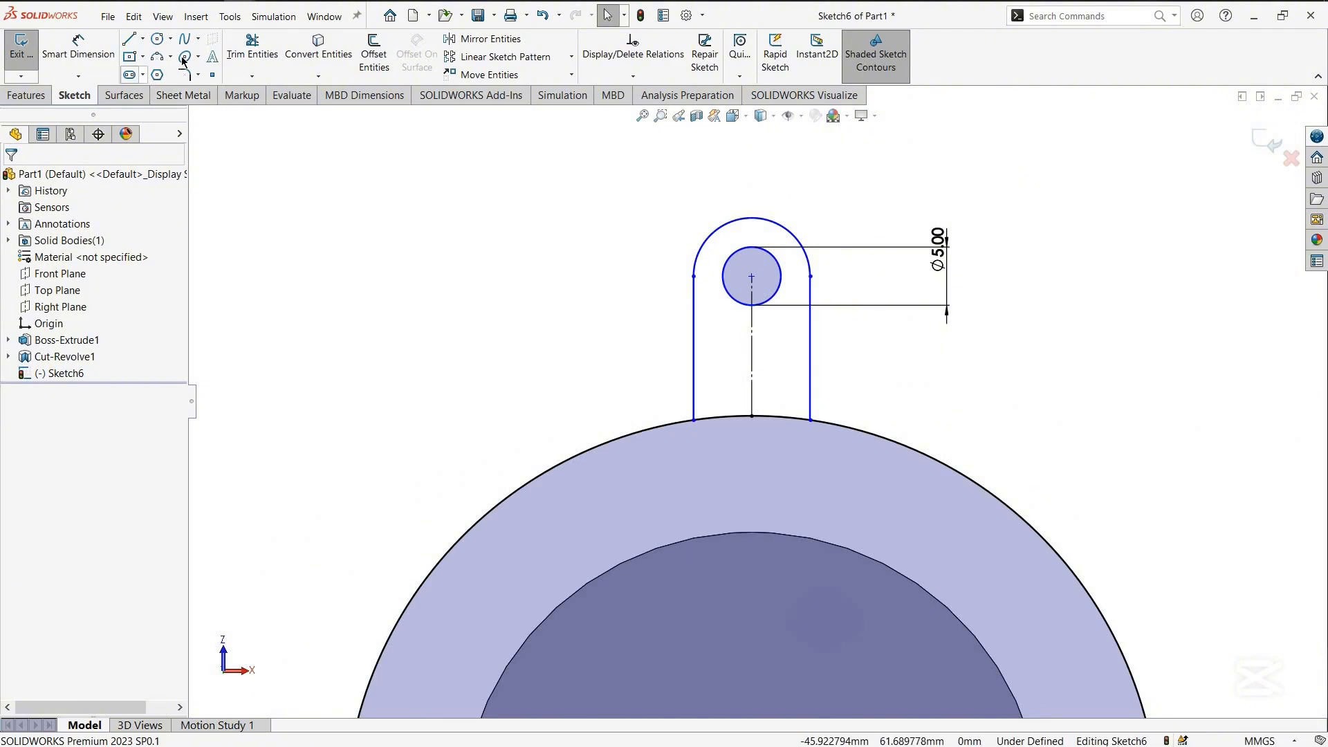
Dimension the lug's rounded end with a 5 mm radius
left_click(104, 48)
left_click(711, 235)
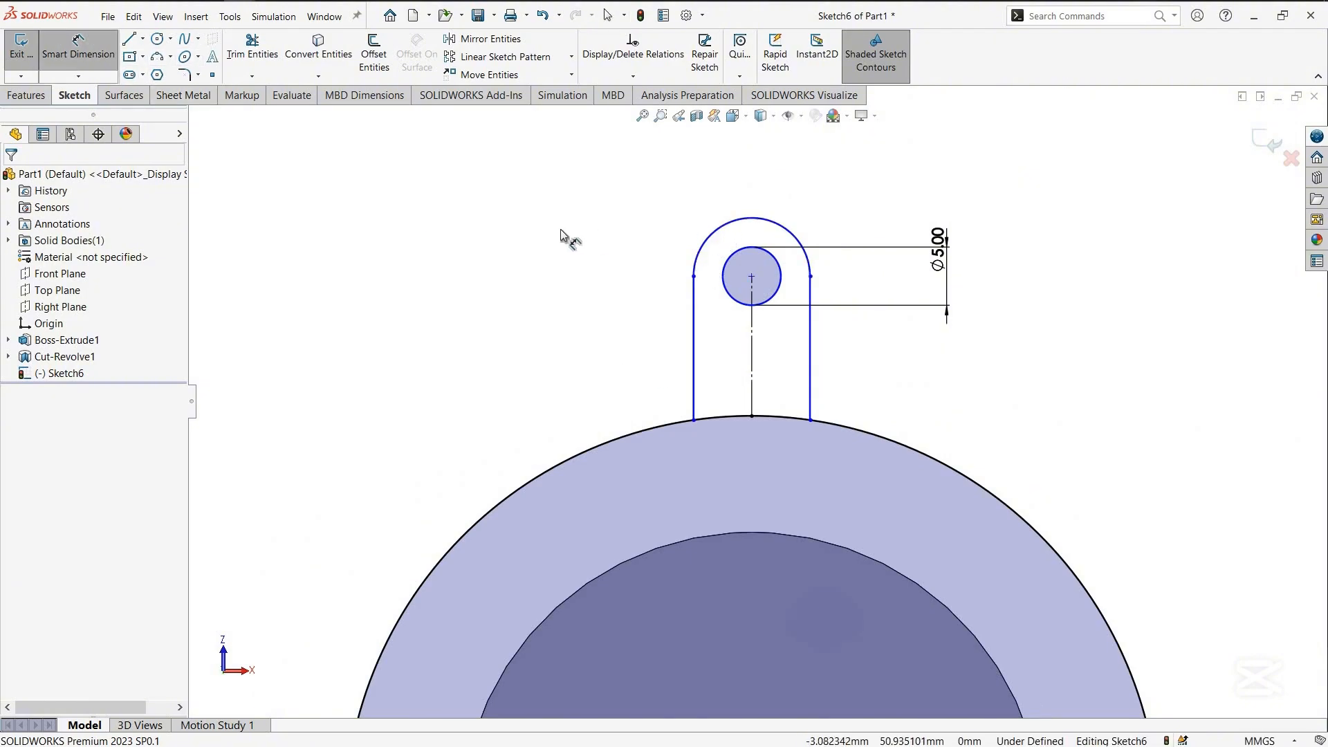
left_click(477, 215)
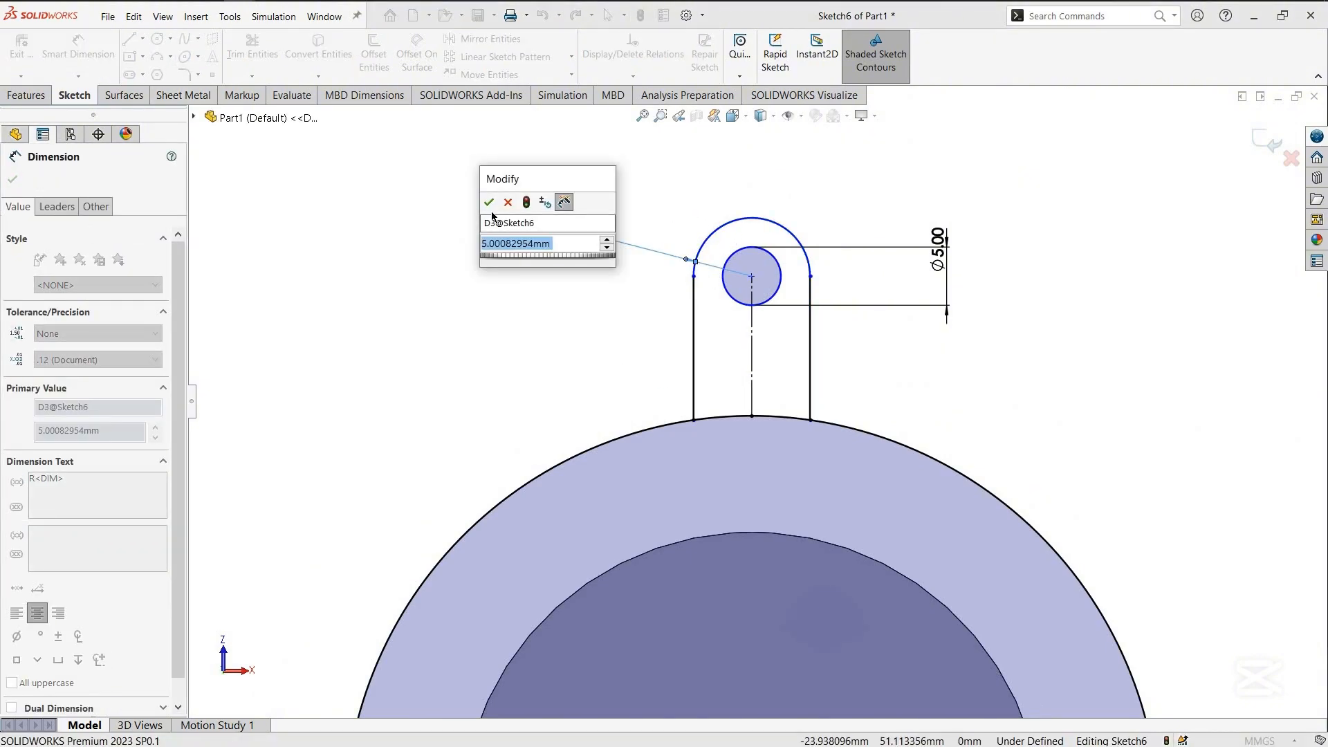
key("Return")
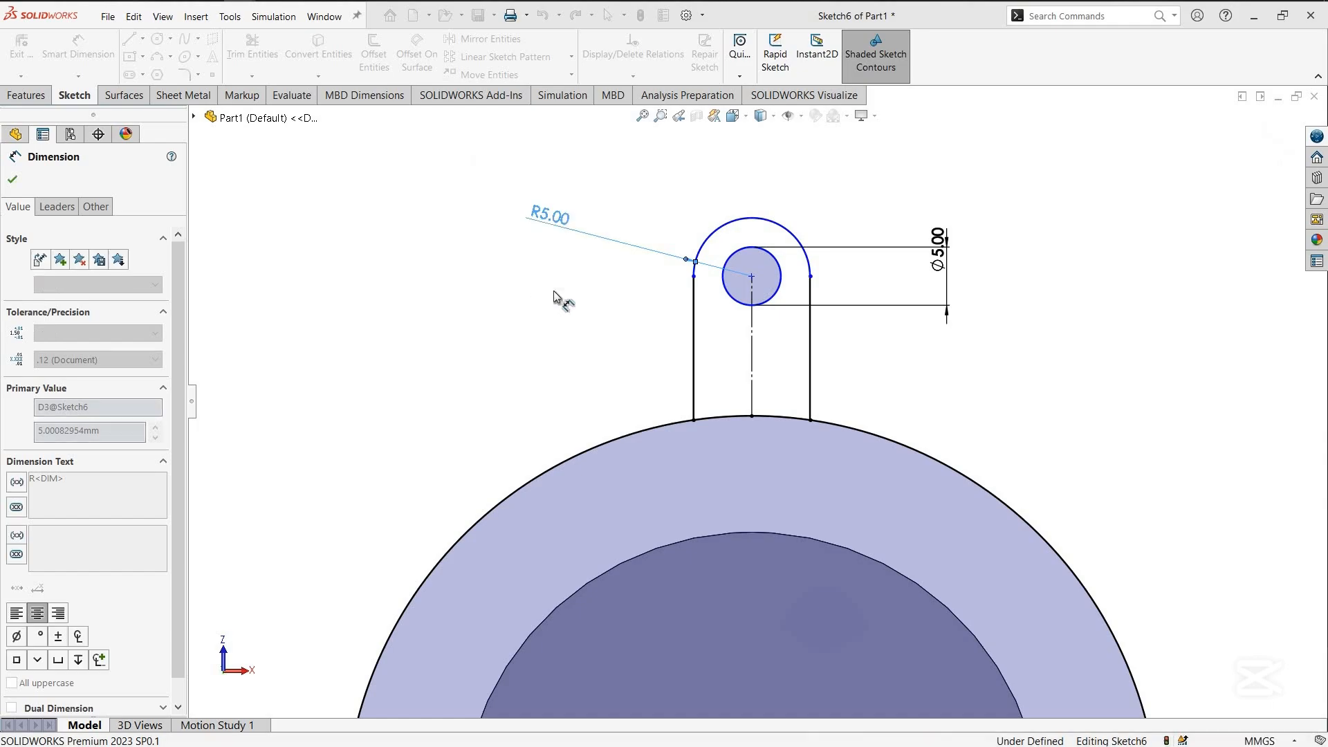
left_click(617, 300)
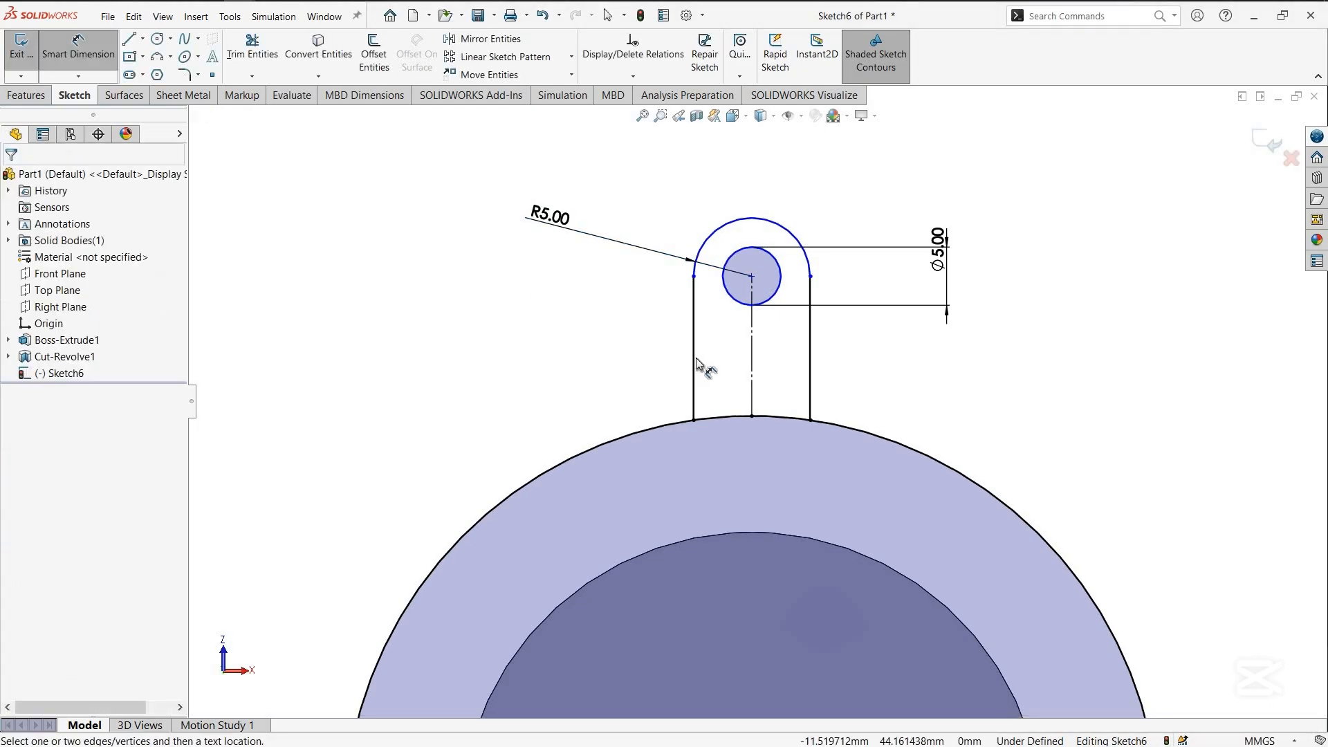
Dimension the lug's centerline from the hole center to the 70 mm circle at 12 mm
left_click(752, 349)
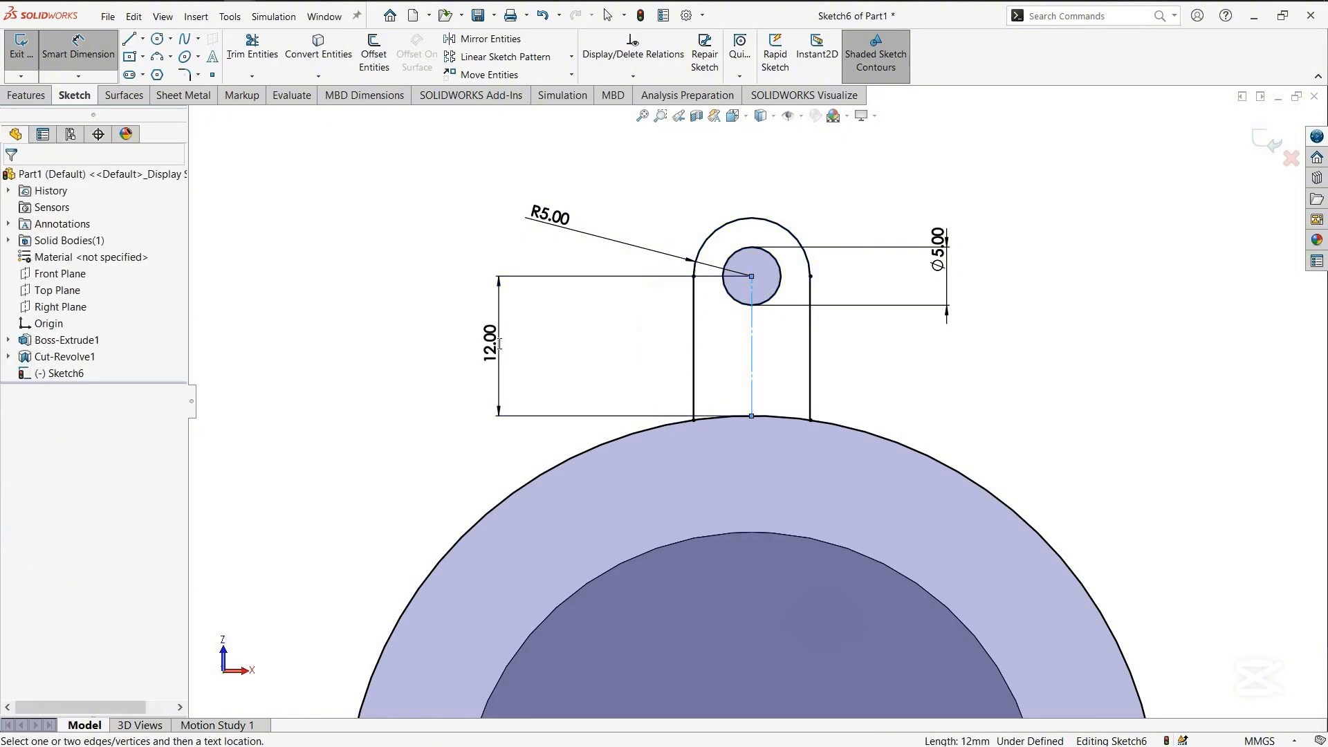
left_click(500, 344)
left_click(439, 320)
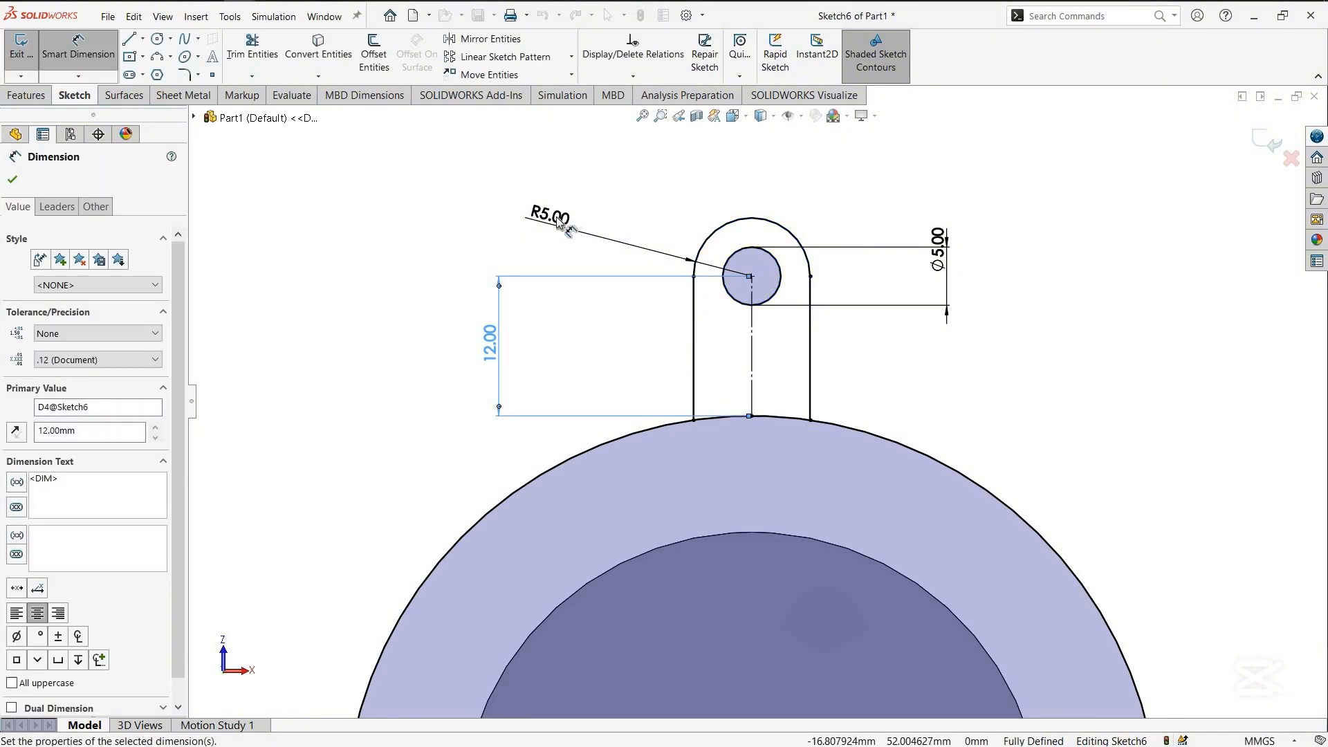
left_click(709, 271)
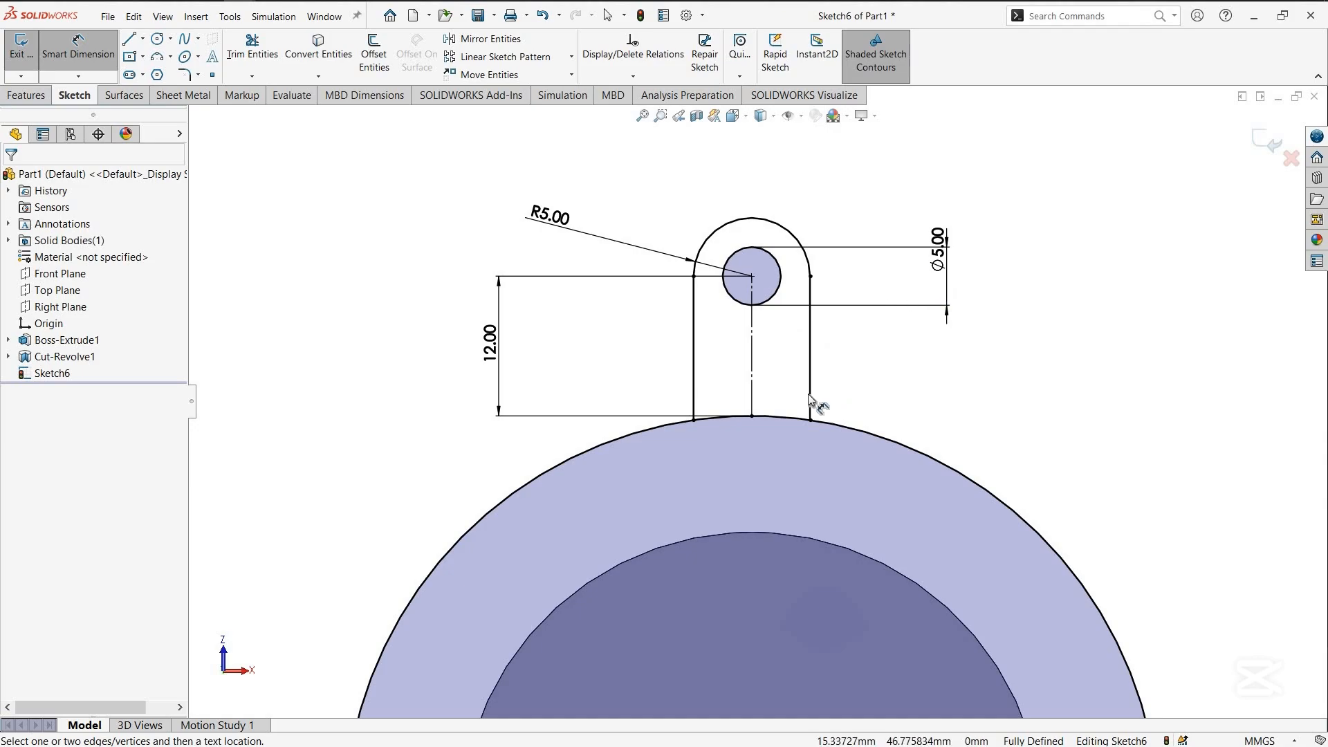
key("Escape")
Trim away the part of the 70 mm circle that lies between the lug's two side lines
scroll(795, 276, "down", 6)
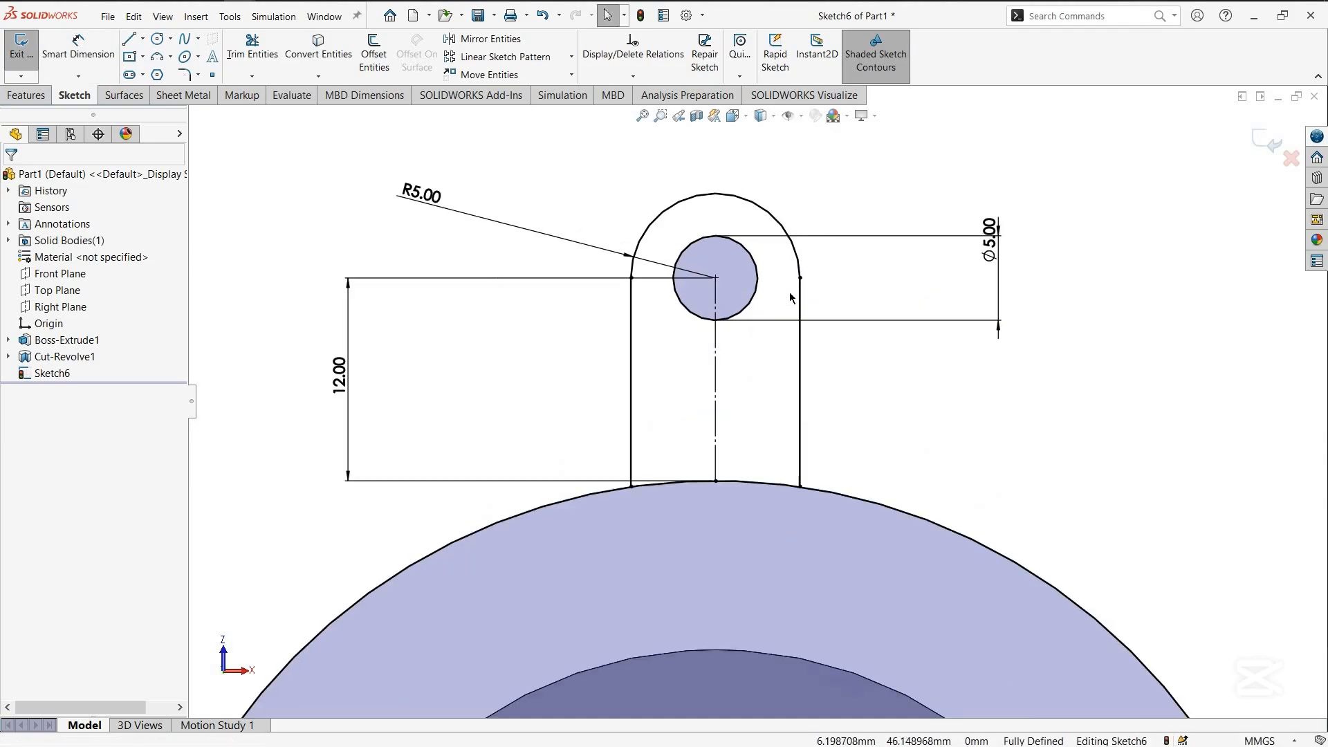
scroll(791, 446, "up", 8)
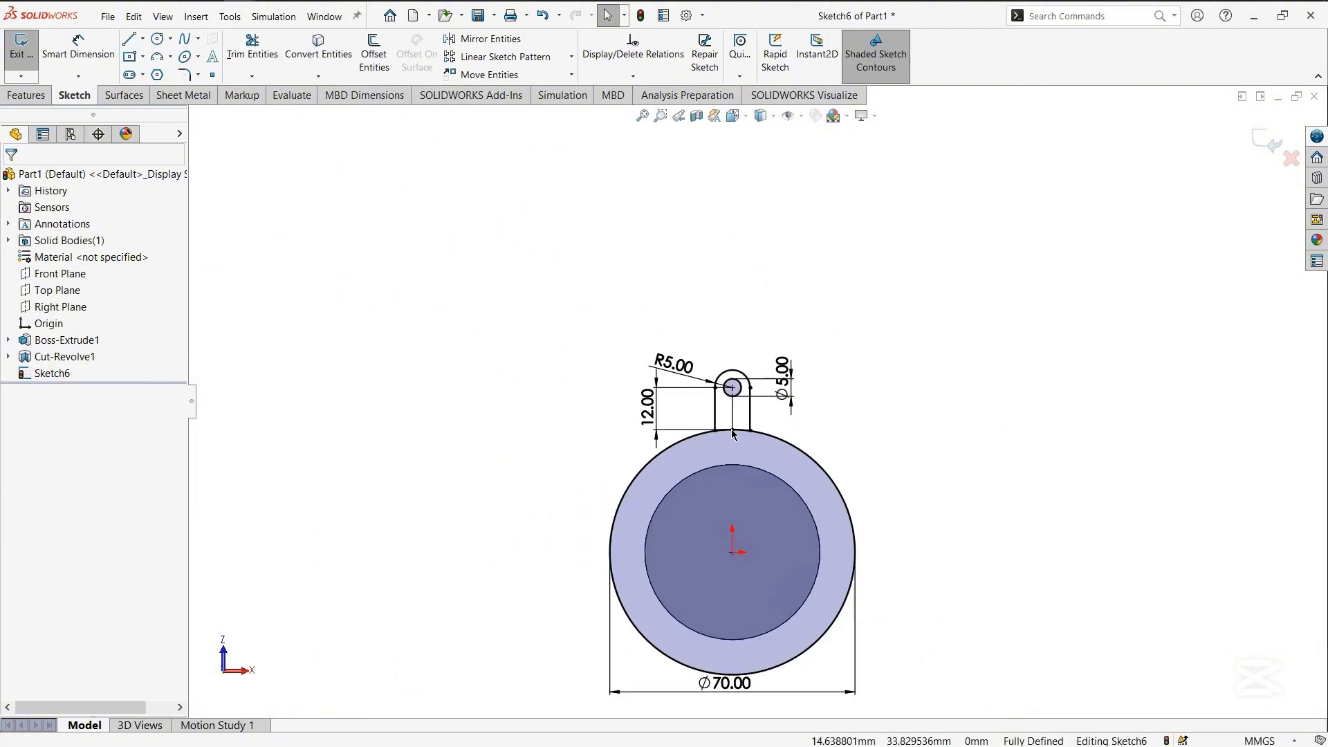
scroll(704, 414, "down", 4)
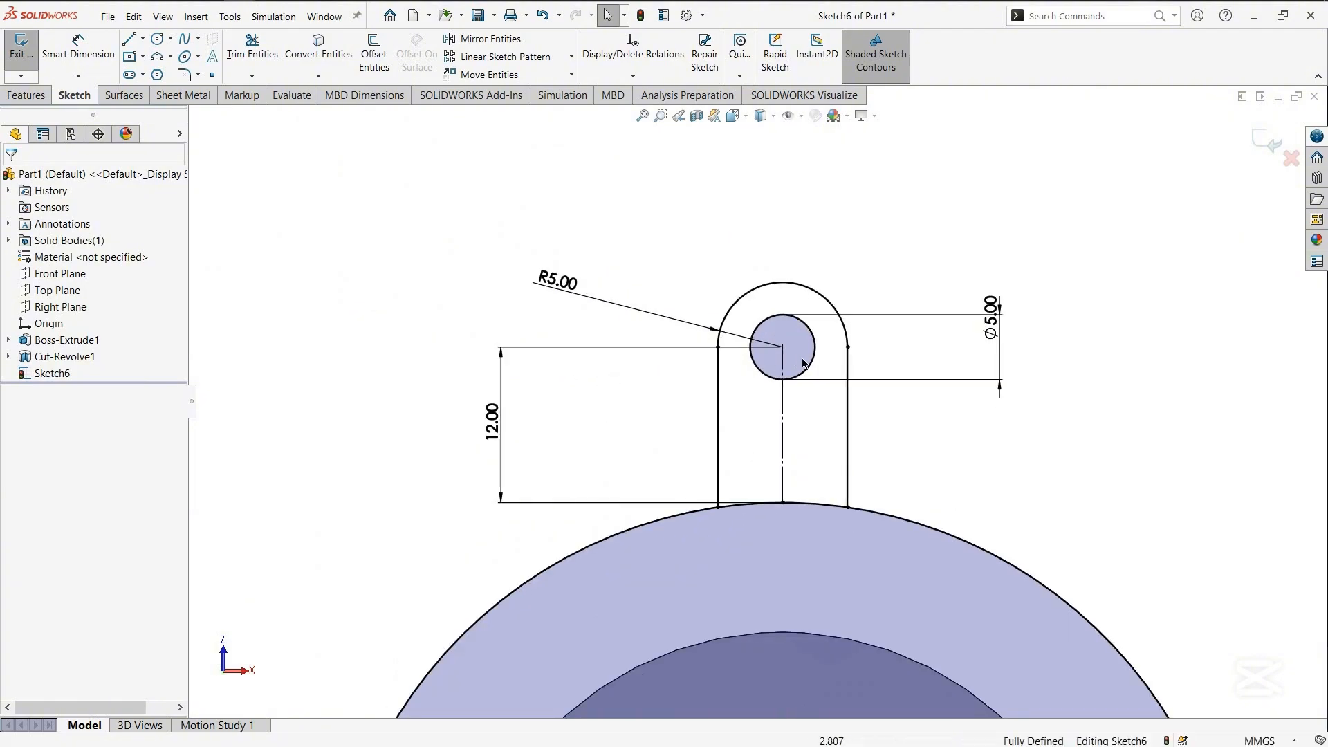
left_click(252, 48)
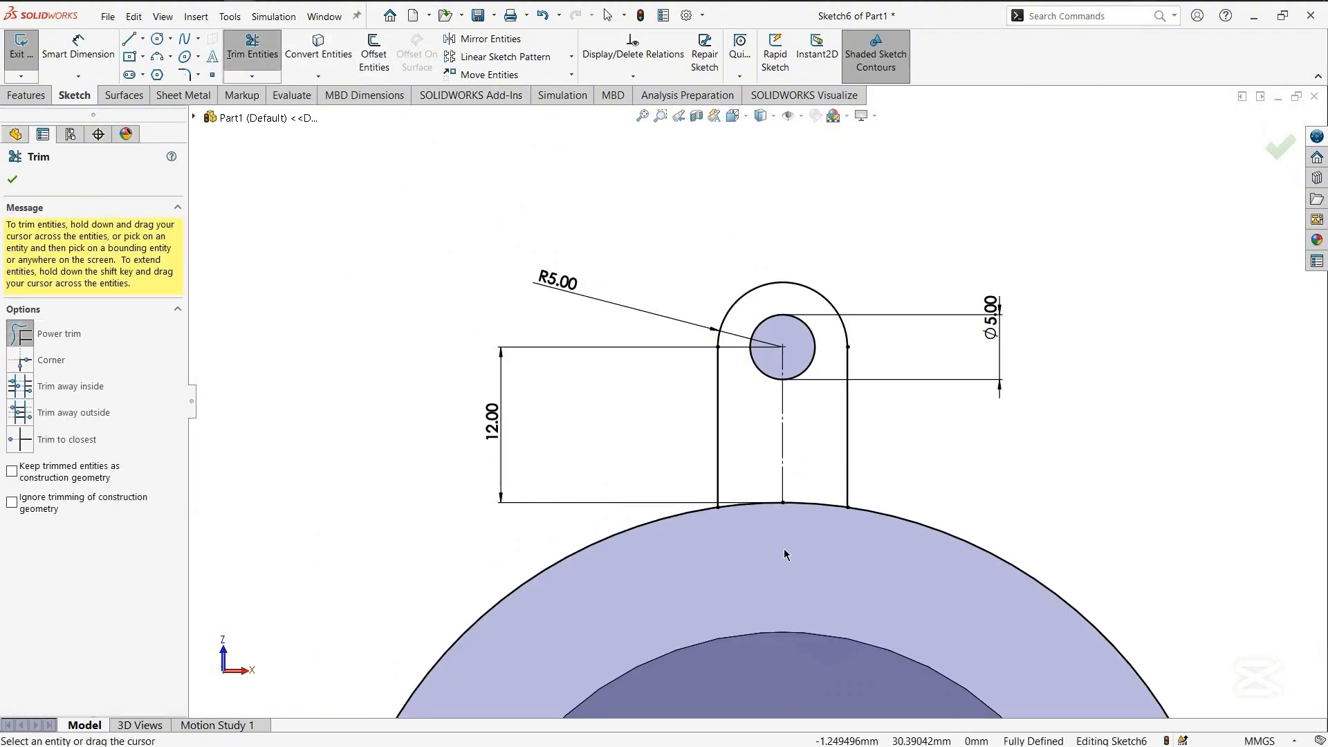
mouse_move(749, 455)
left_mouse_down()
mouse_move(813, 482)
mouse_move(816, 532)
left_mouse_up()
left_click(12, 181)
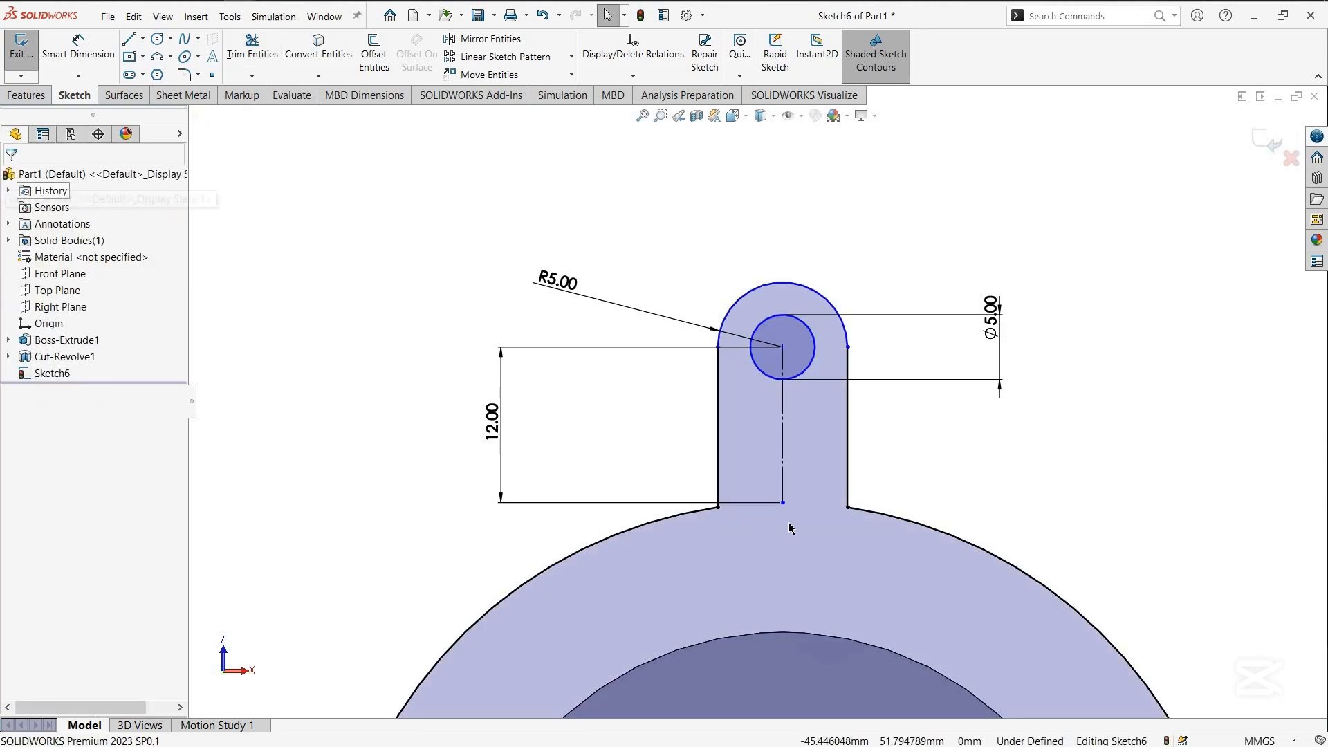
Convert the remaining arc of the 70 mm circle to construction geometry
scroll(757, 401, "down", 6)
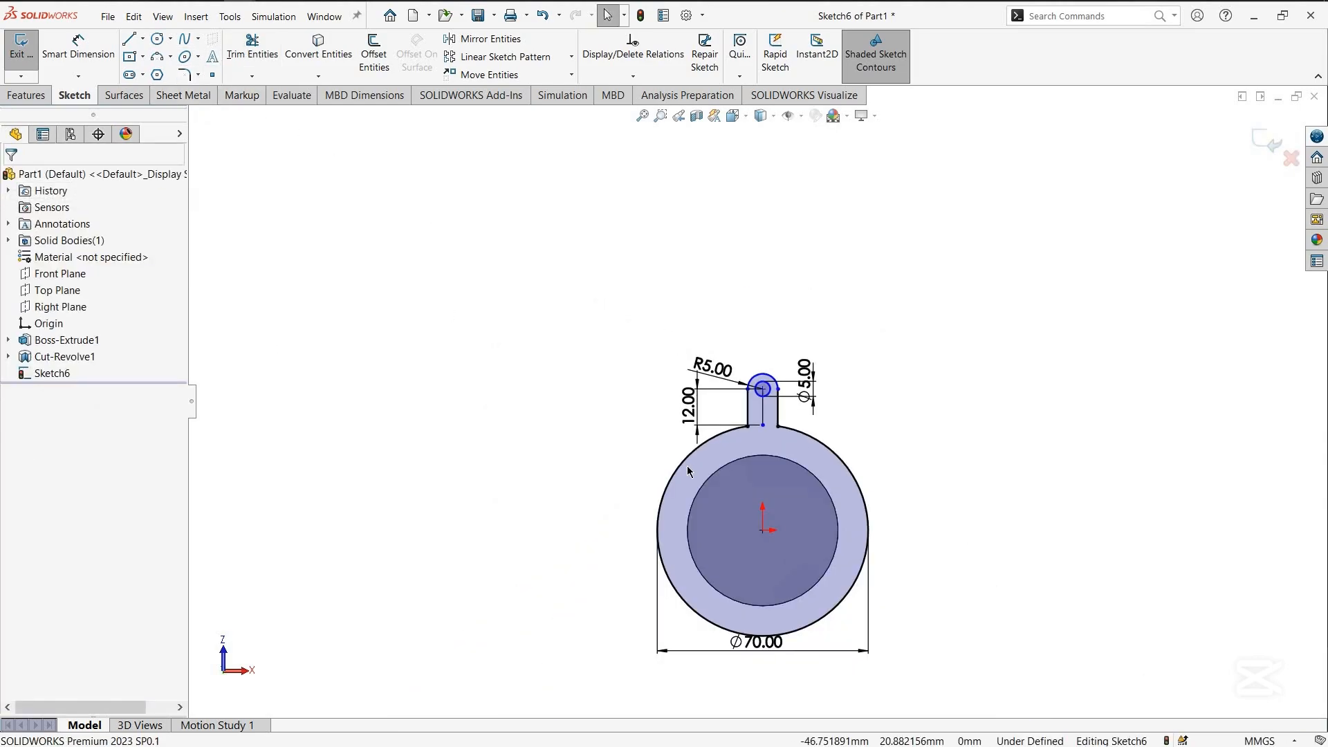
left_click(680, 462)
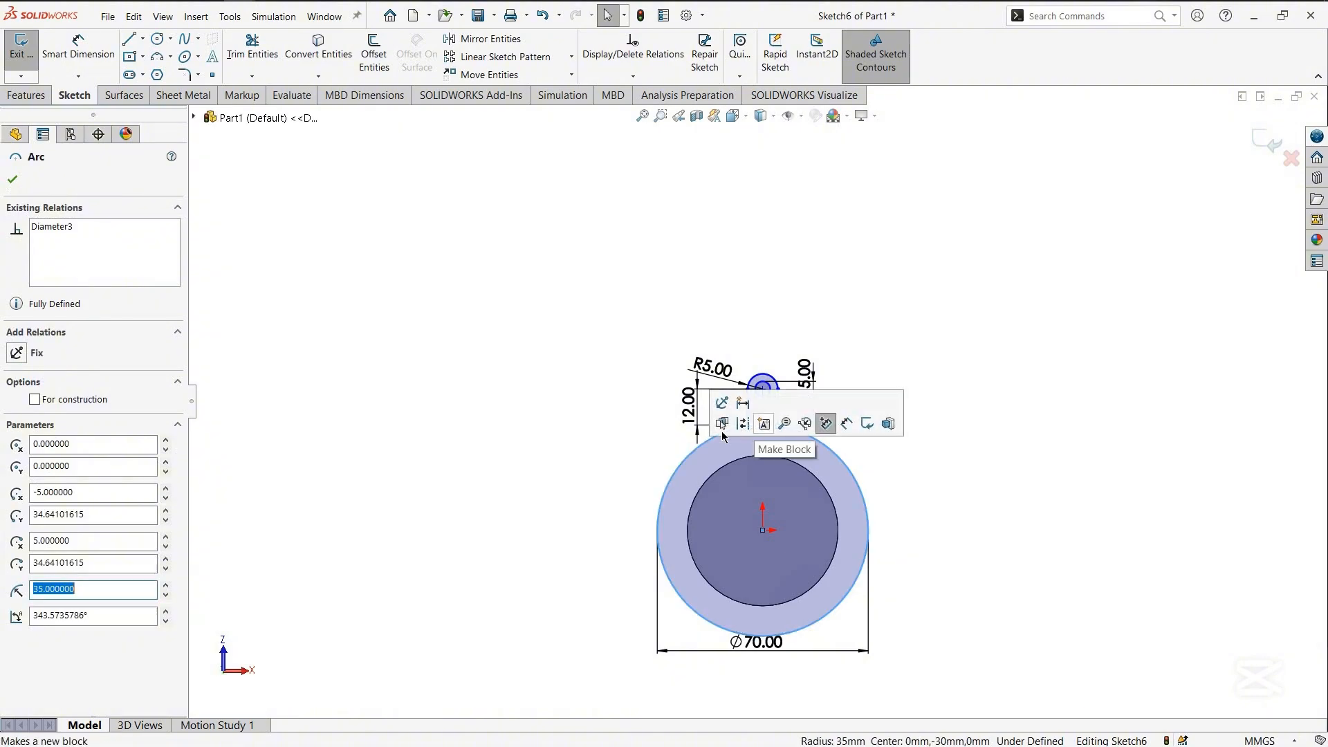
left_click(760, 424)
left_click(617, 433)
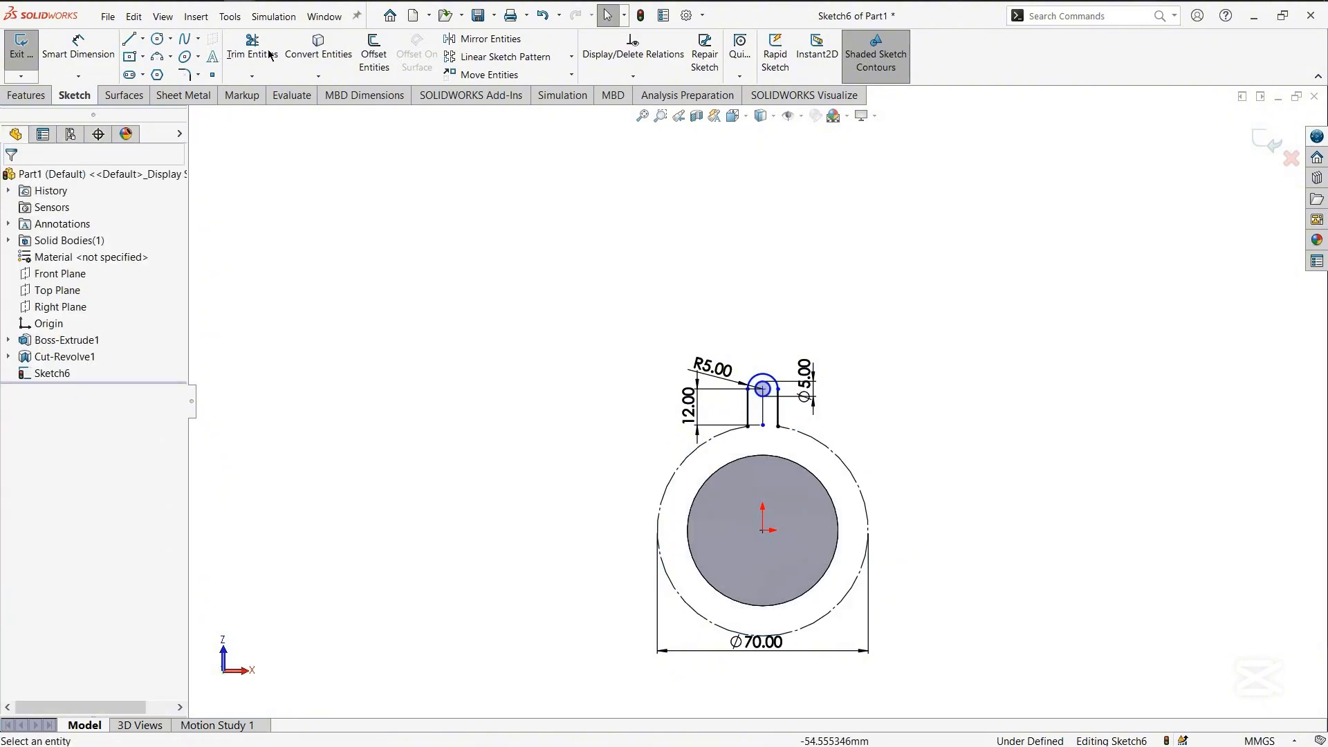
Start a circular sketch pattern about the origin with the lug's rounded end, hole circle and two side lines as entities
left_click(571, 57)
left_click(533, 92)
scroll(753, 442, "down", 2)
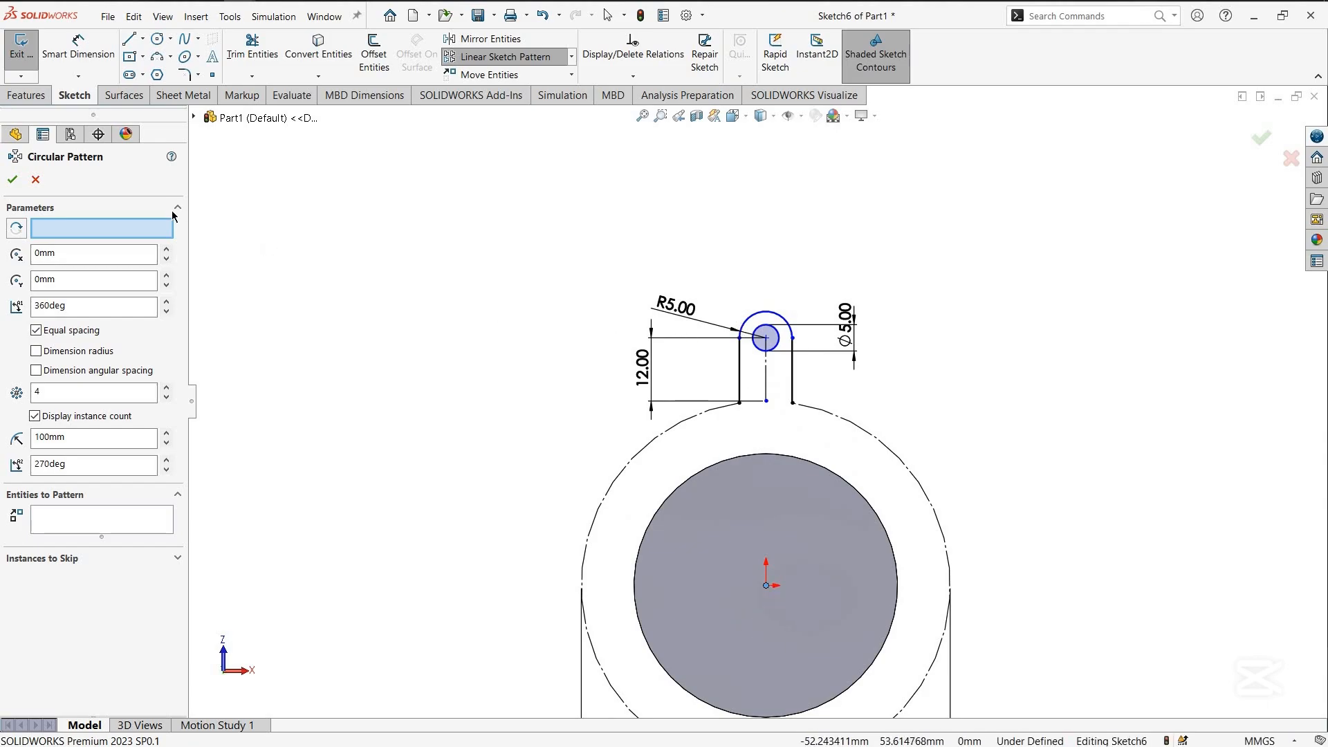
left_click(127, 222)
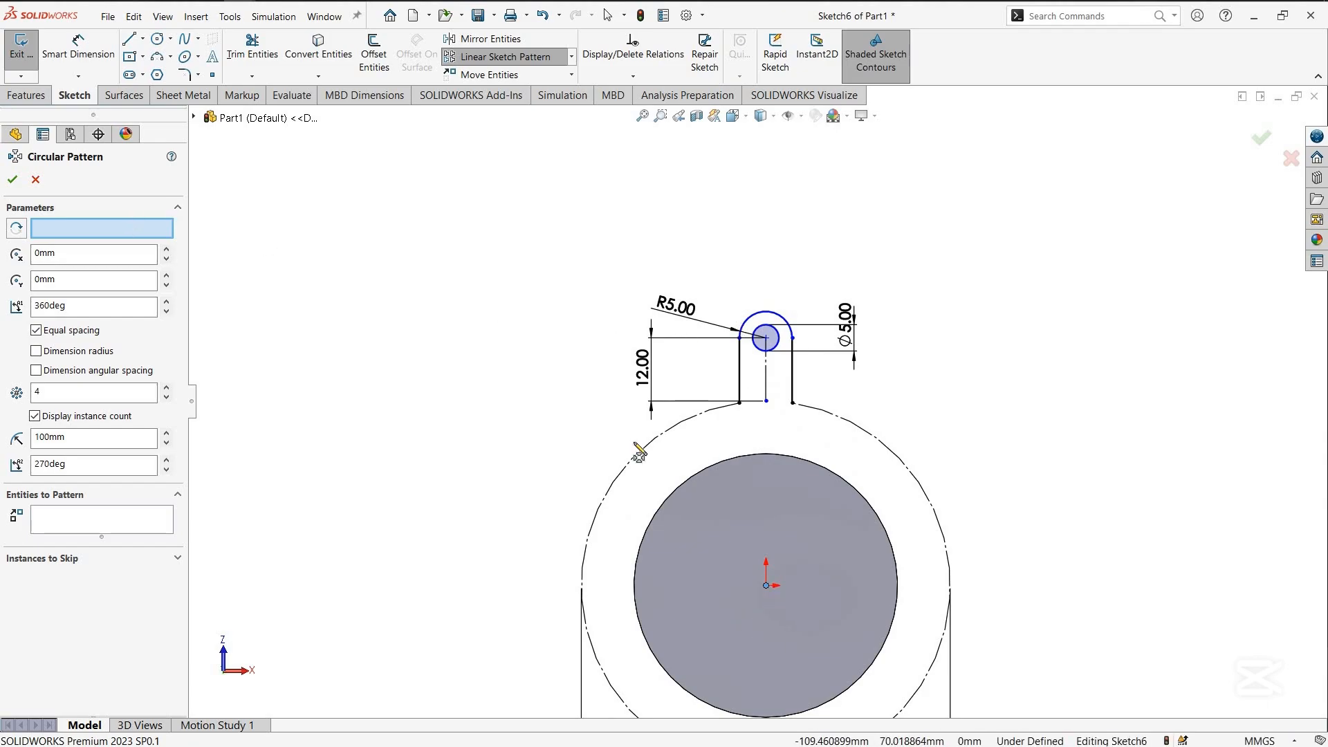
left_click(766, 585)
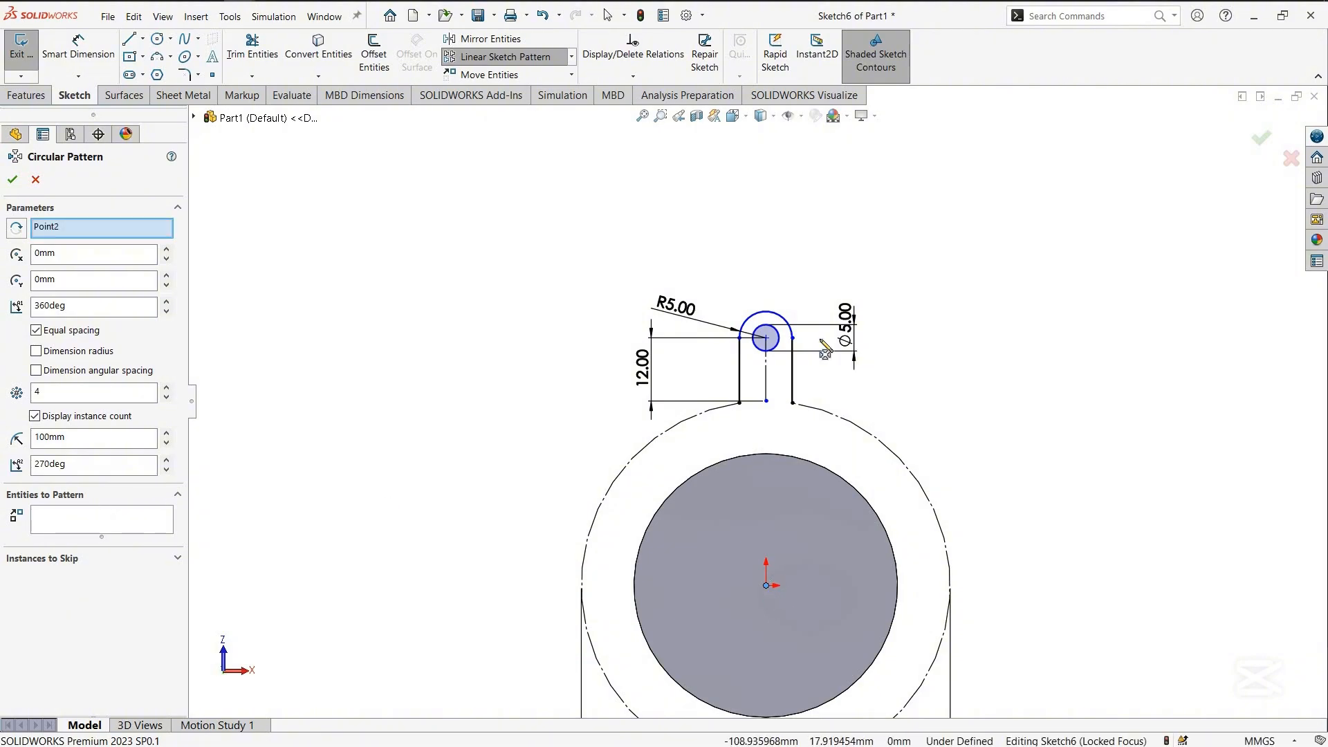
scroll(816, 339, "down", 2)
left_click(714, 349)
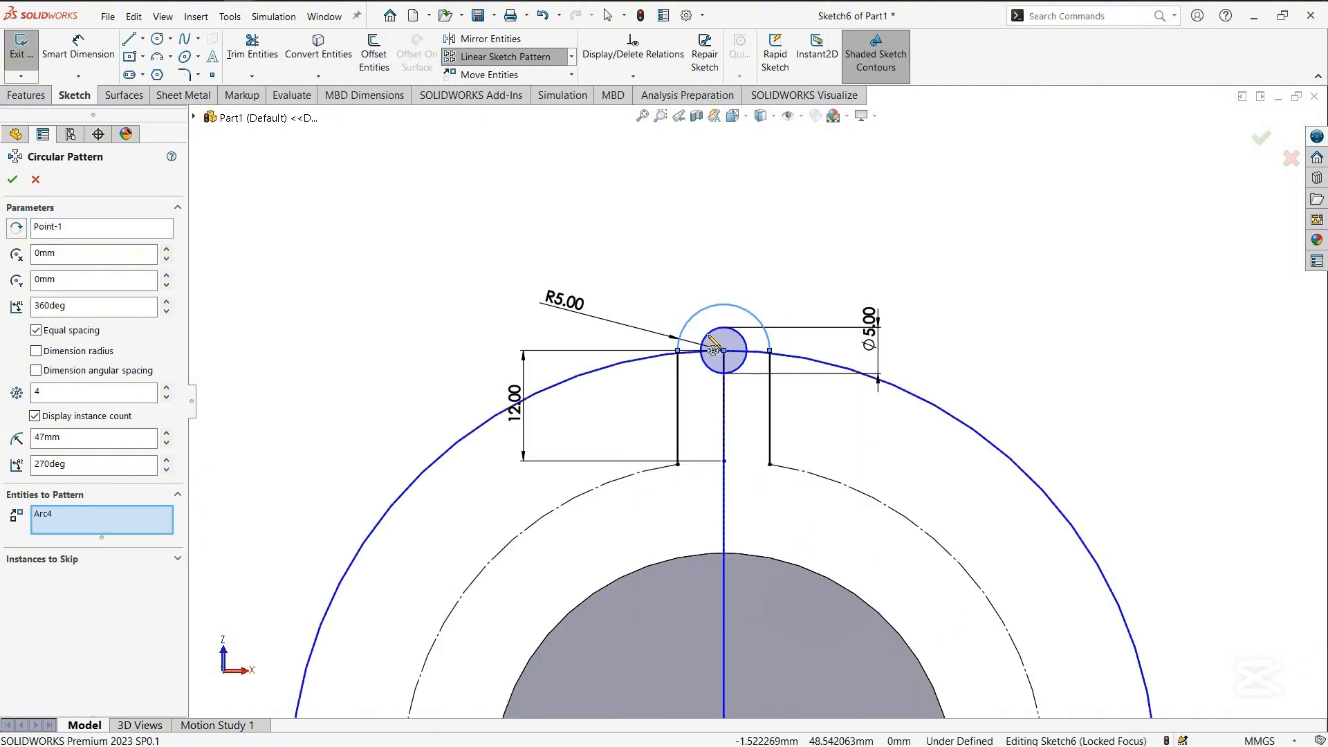
left_click(707, 337)
left_click(677, 396)
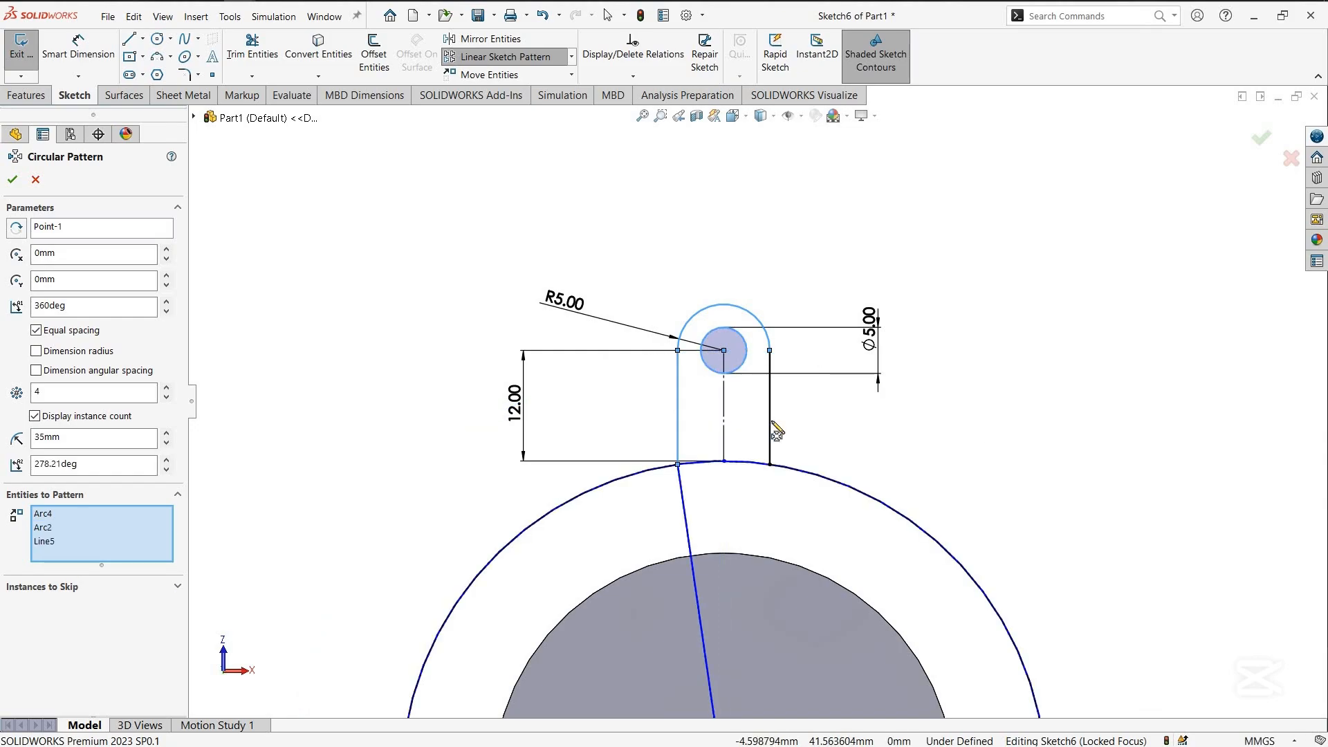
left_click(771, 425)
Set the circular pattern to 6 equally spaced instances over 360 degrees and apply it
scroll(824, 521, "up", 2)
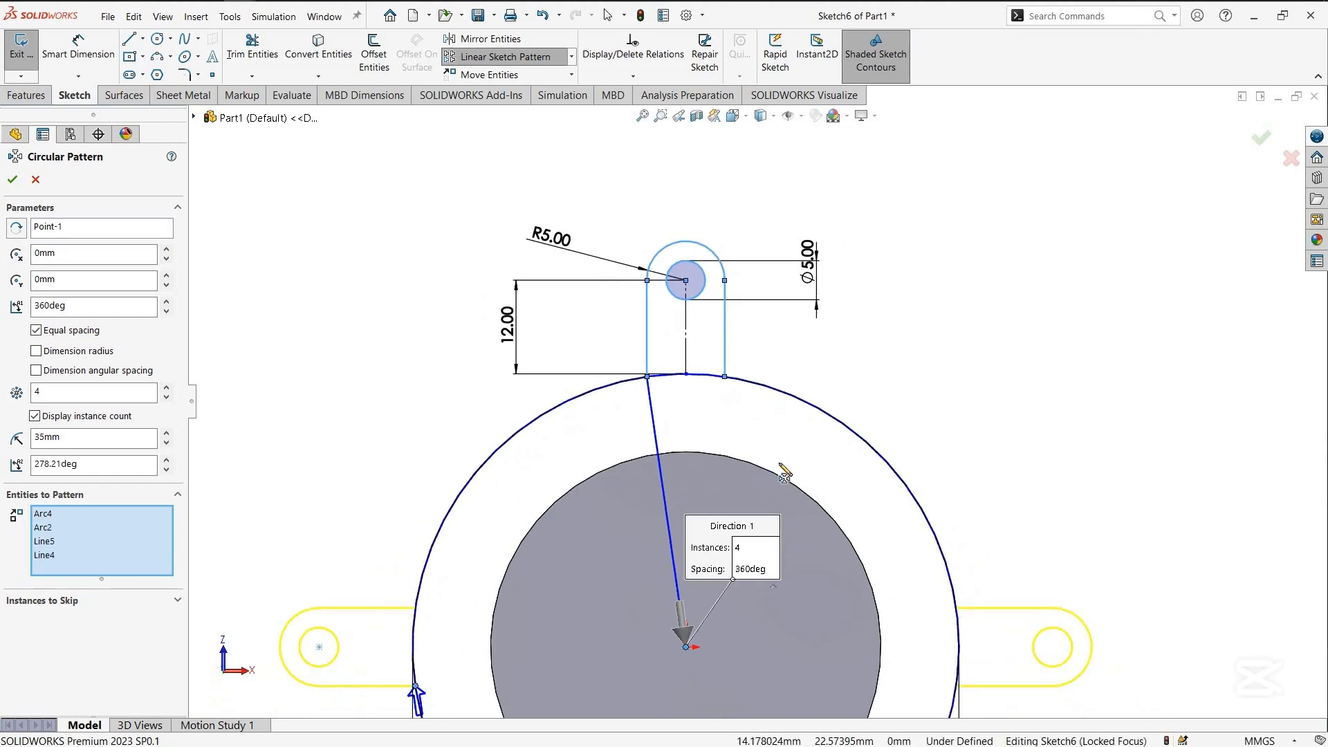
scroll(784, 474, "up", 4)
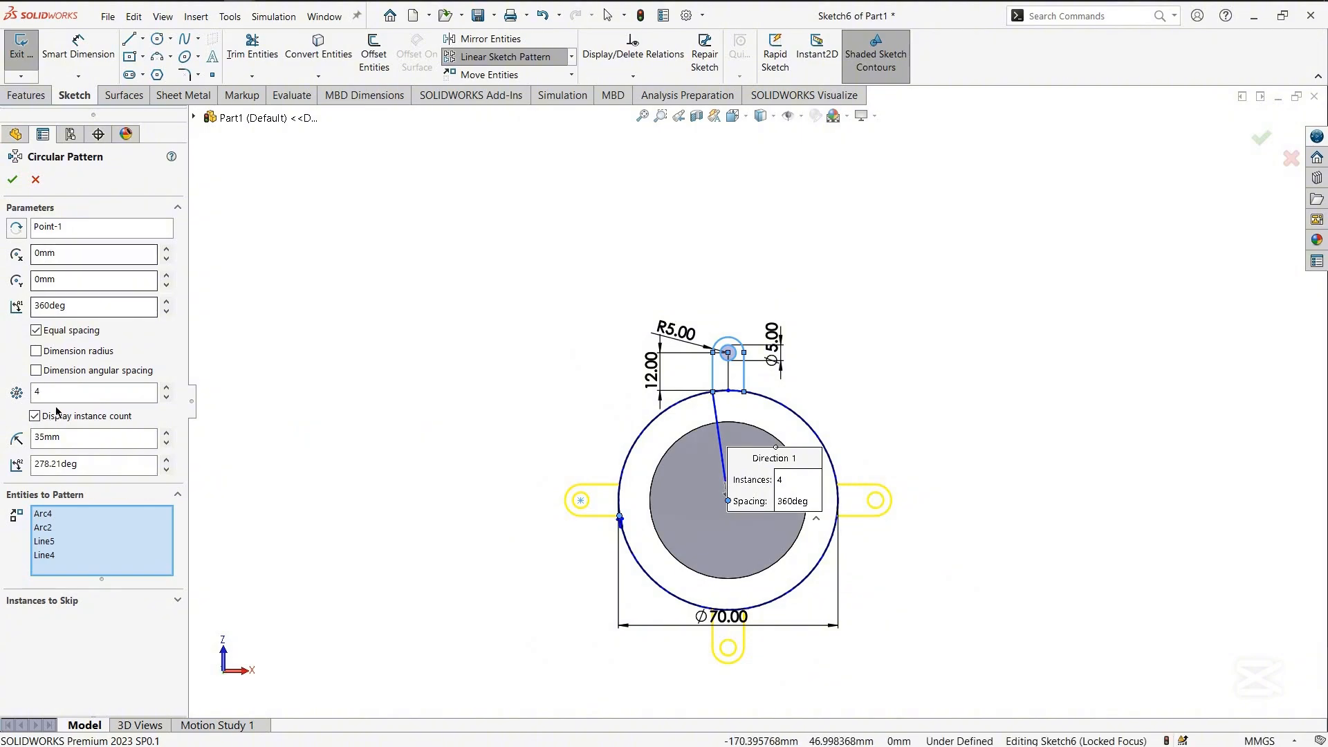
left_click_drag(52, 393, 5, 398)
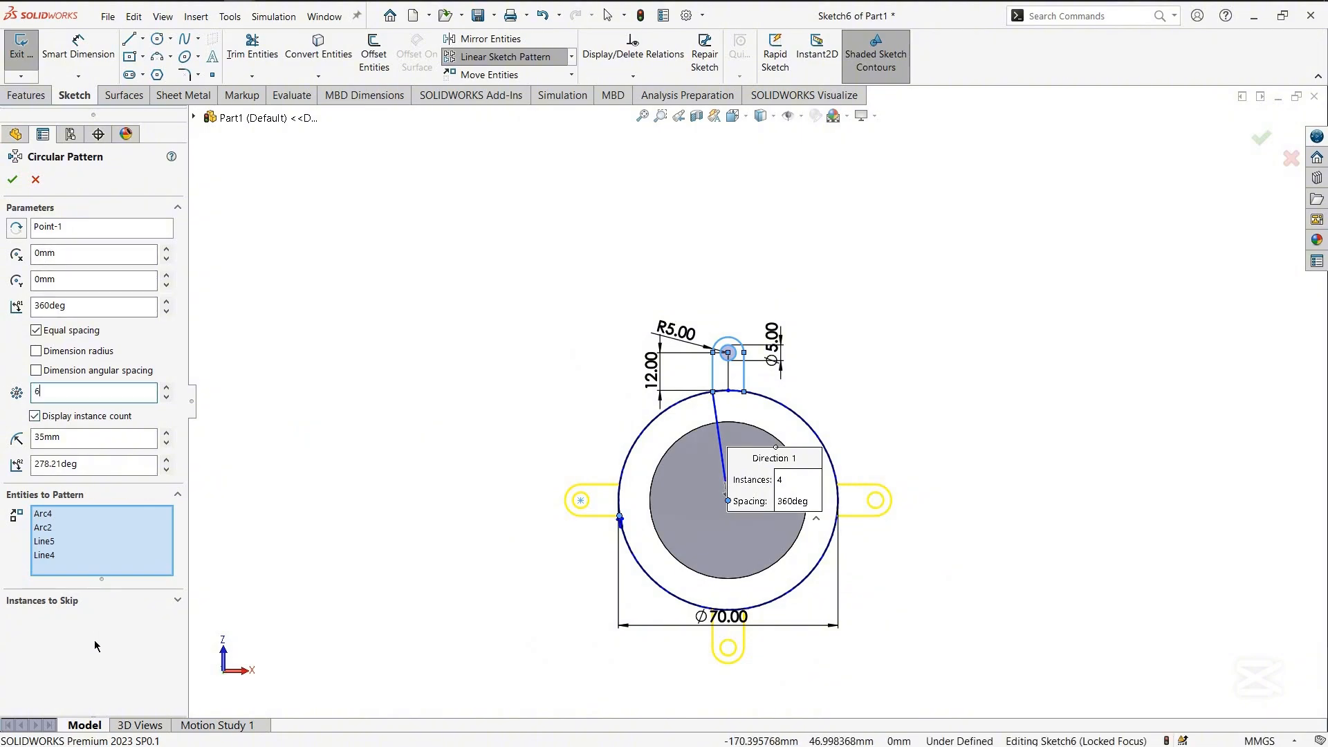
left_click(82, 418)
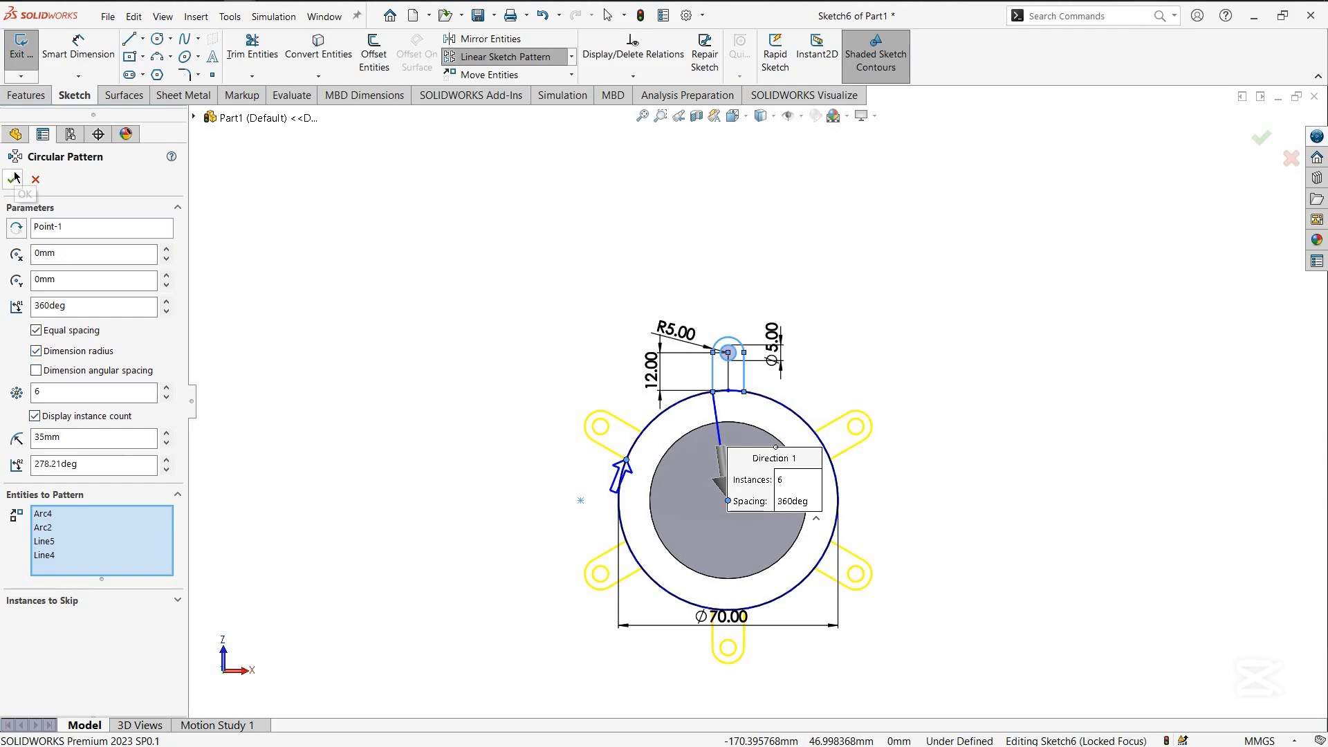
key("Return")
scroll(920, 564, "down", 3)
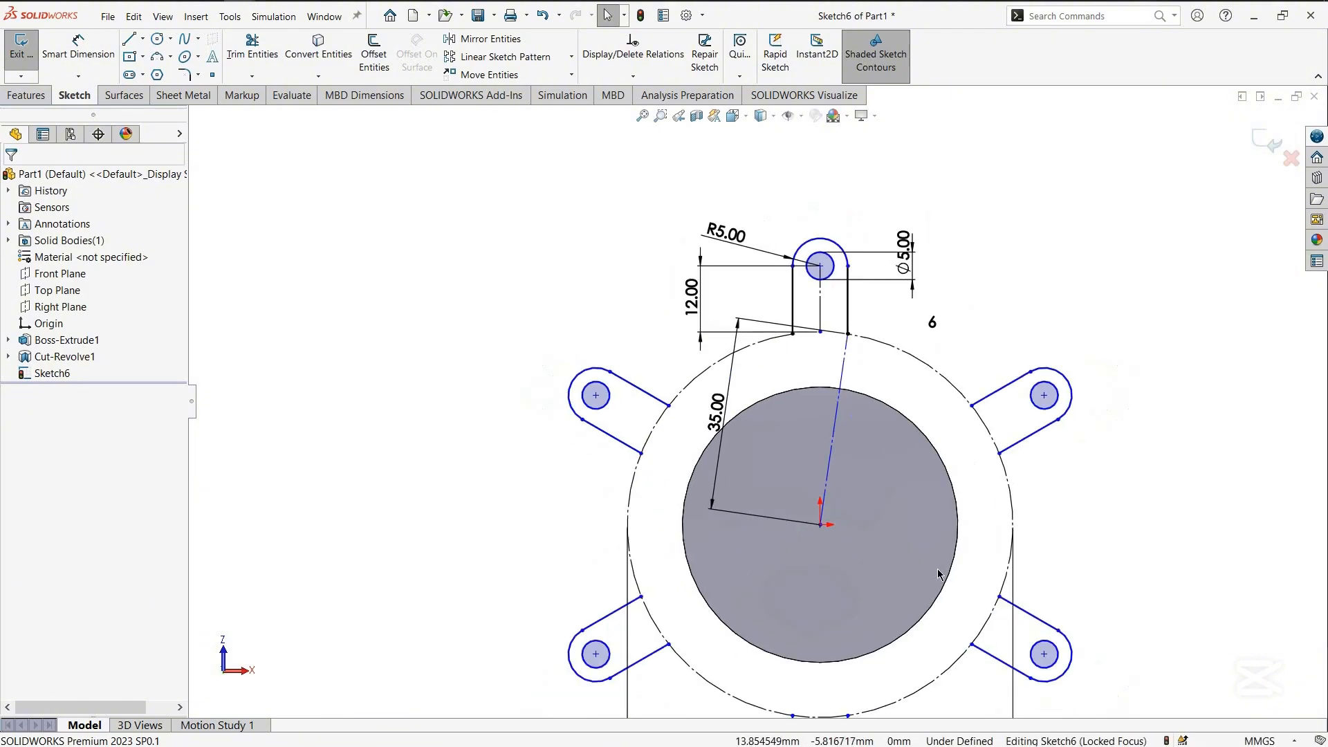
scroll(938, 570, "up", 3)
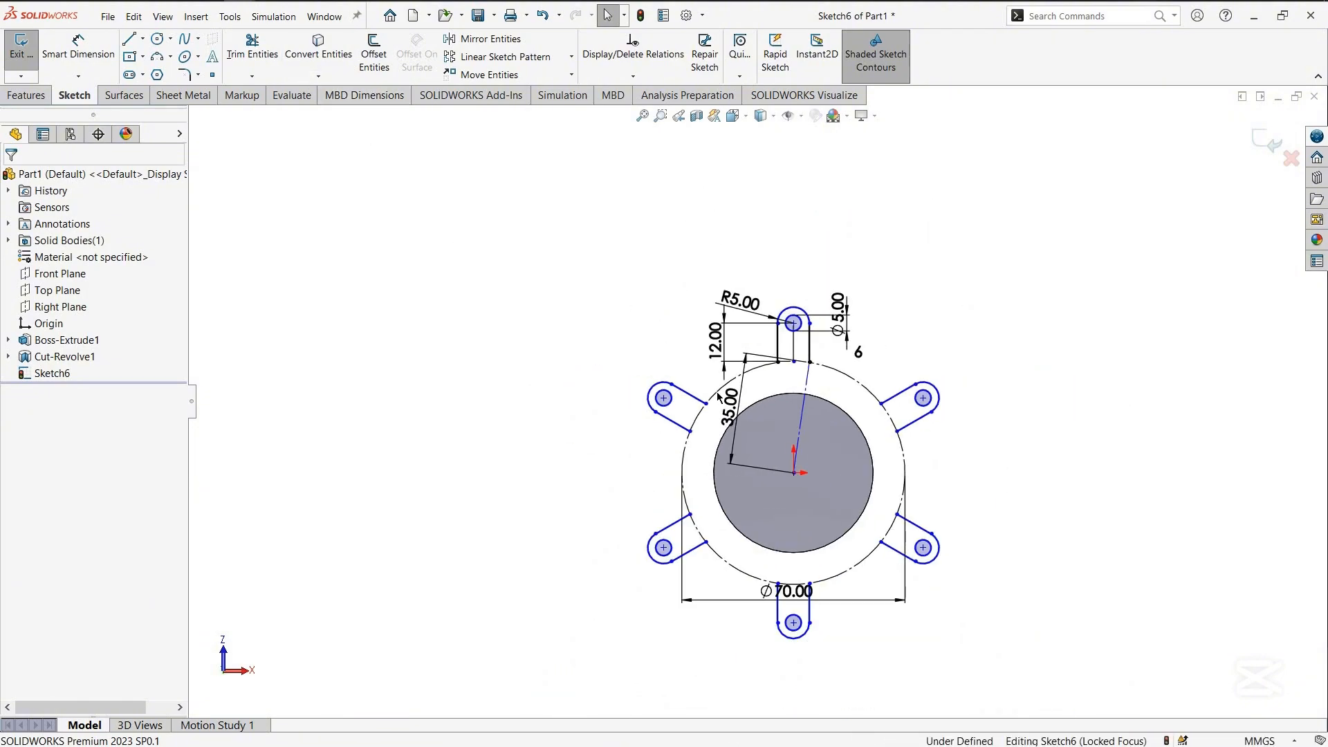
Turn the 70 mm circle back into solid geometry and trim its segments across the base of each patterned lug
left_click(745, 369)
left_click(778, 351)
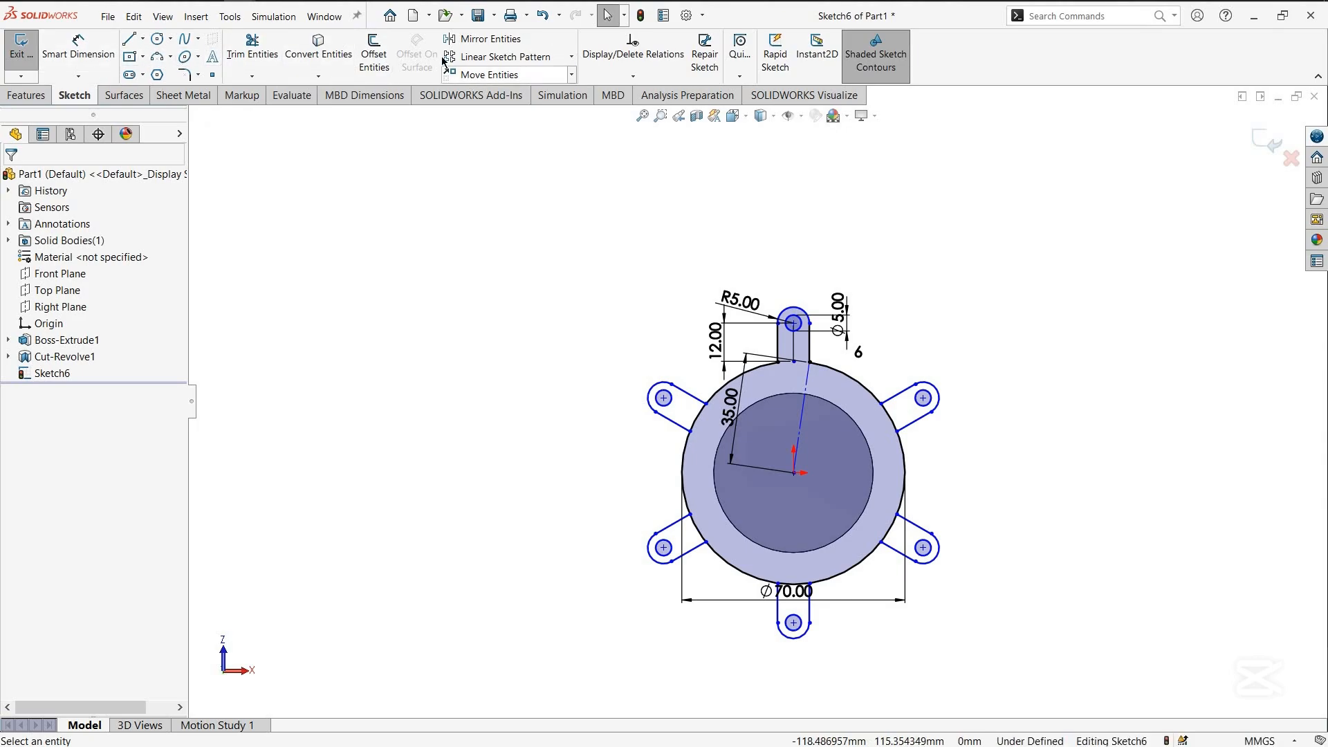
left_click(252, 47)
left_click_drag(692, 423, 703, 443)
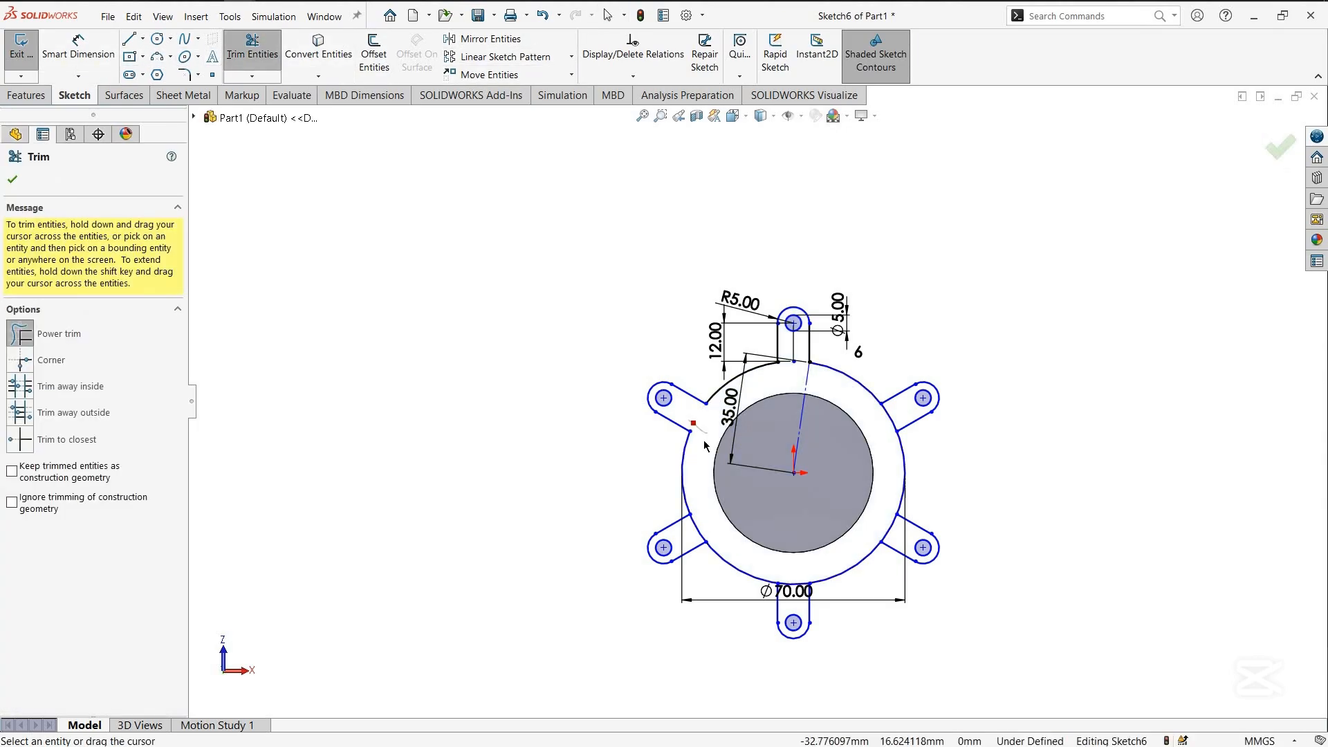
scroll(697, 524, "down", 4)
left_click_drag(685, 550, 704, 519)
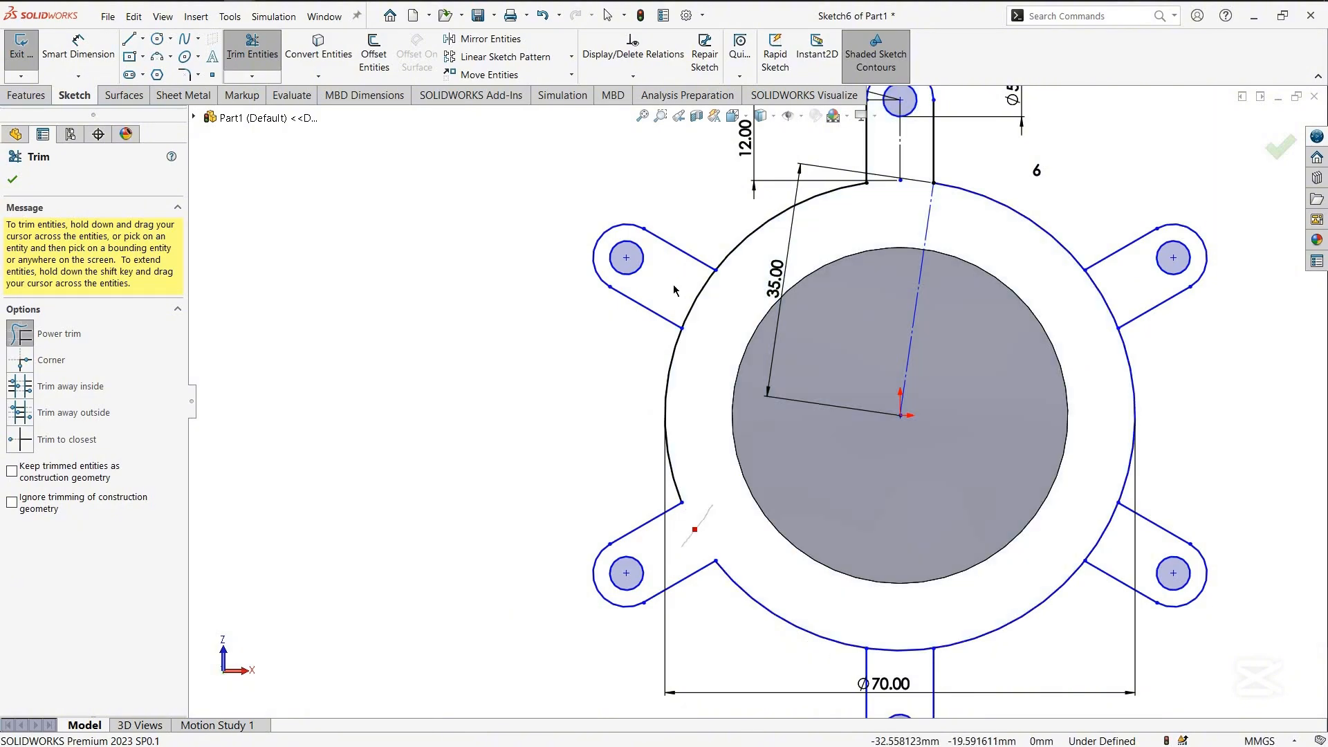
left_click_drag(674, 289, 711, 319)
left_click_drag(901, 164, 910, 208)
left_click_drag(1122, 282, 1085, 302)
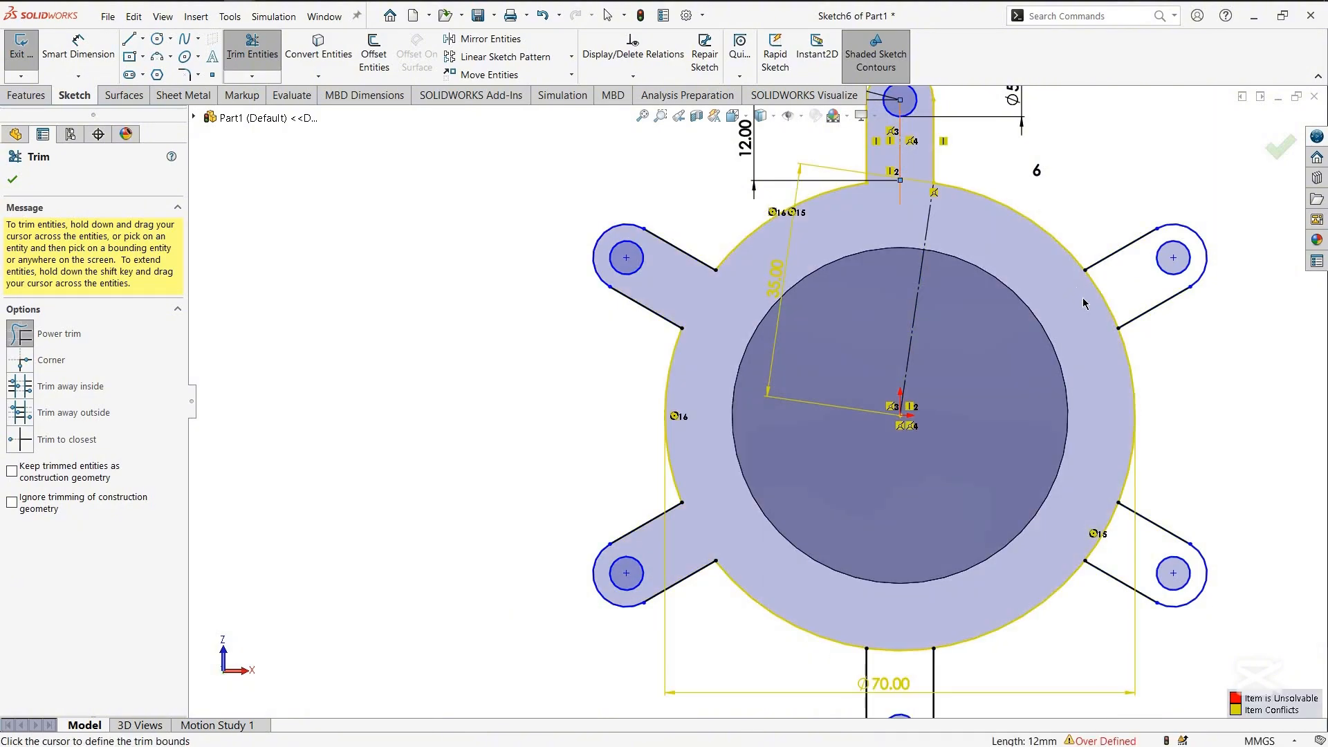
left_click_drag(1084, 495, 1107, 534)
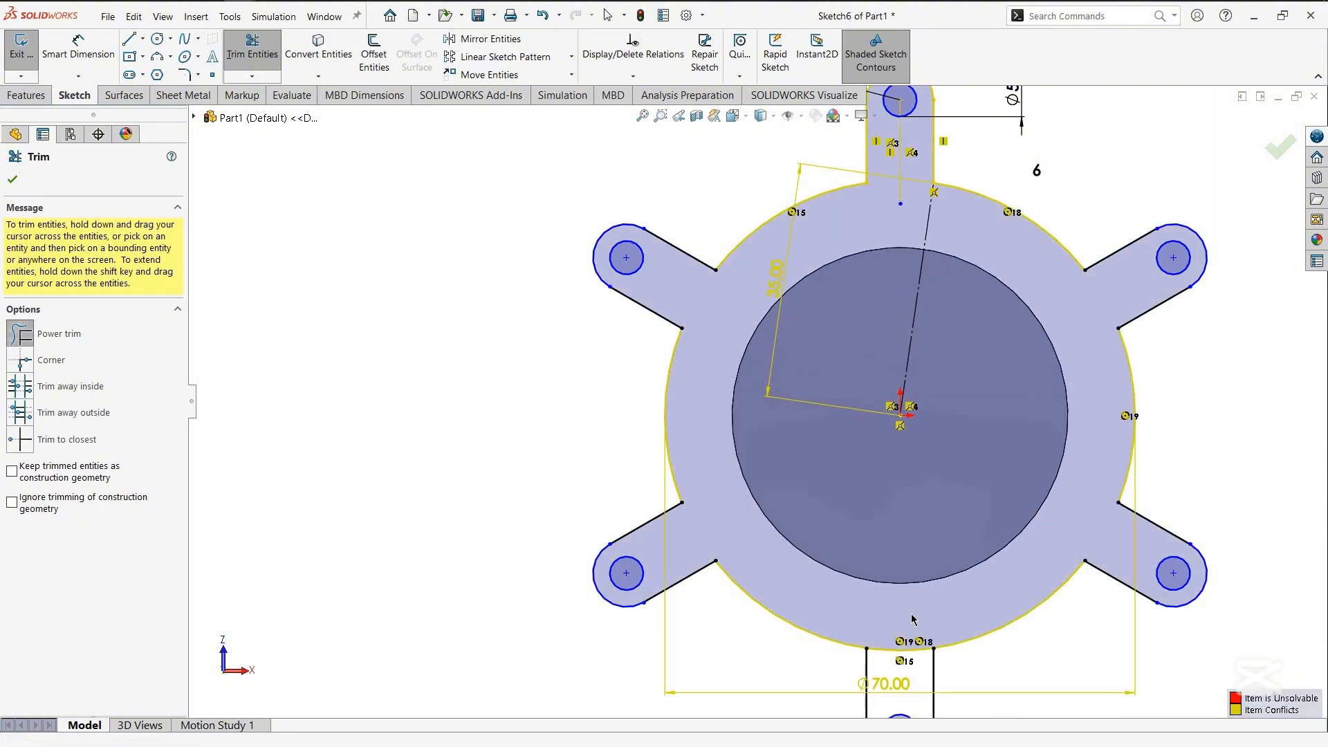
left_click_drag(911, 620, 910, 651)
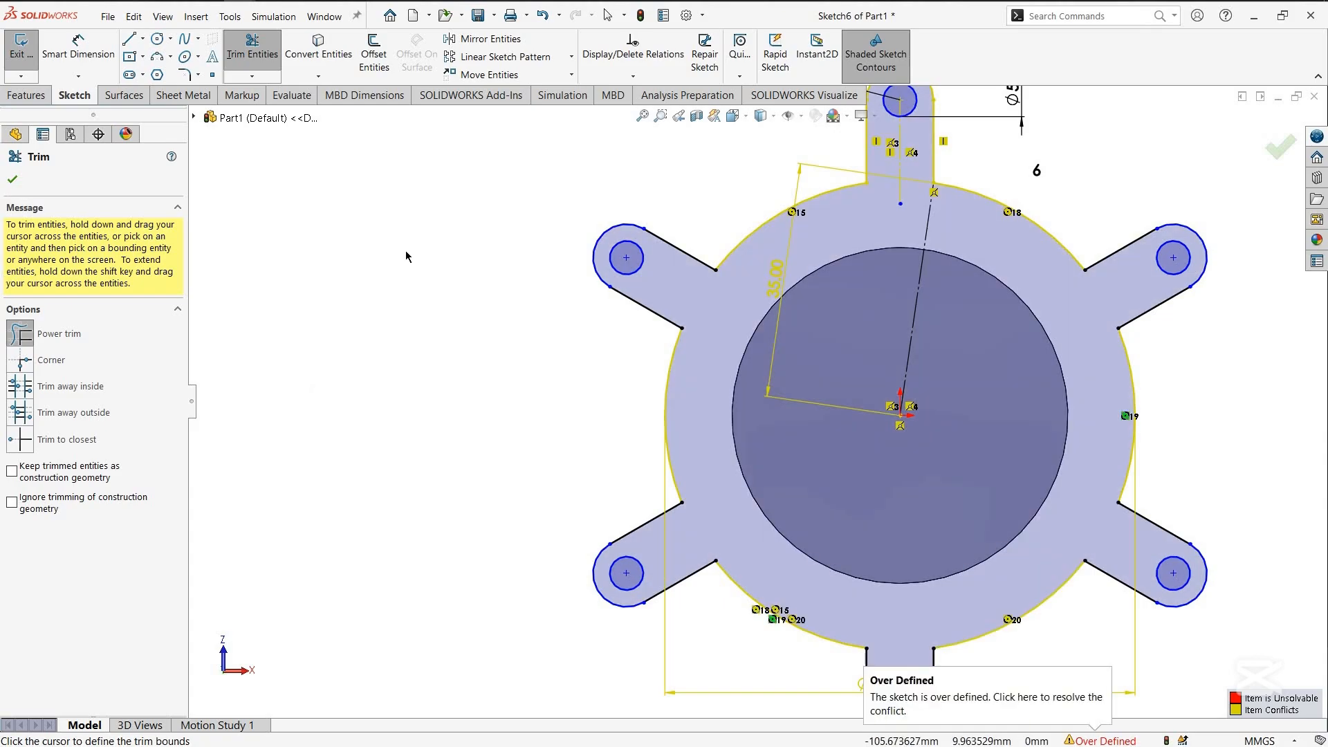
key("Escape")
Delete the 35 mm pattern radius dimension and move the 70 mm diameter dimension further below the circle
left_click_drag(778, 280, 482, 238)
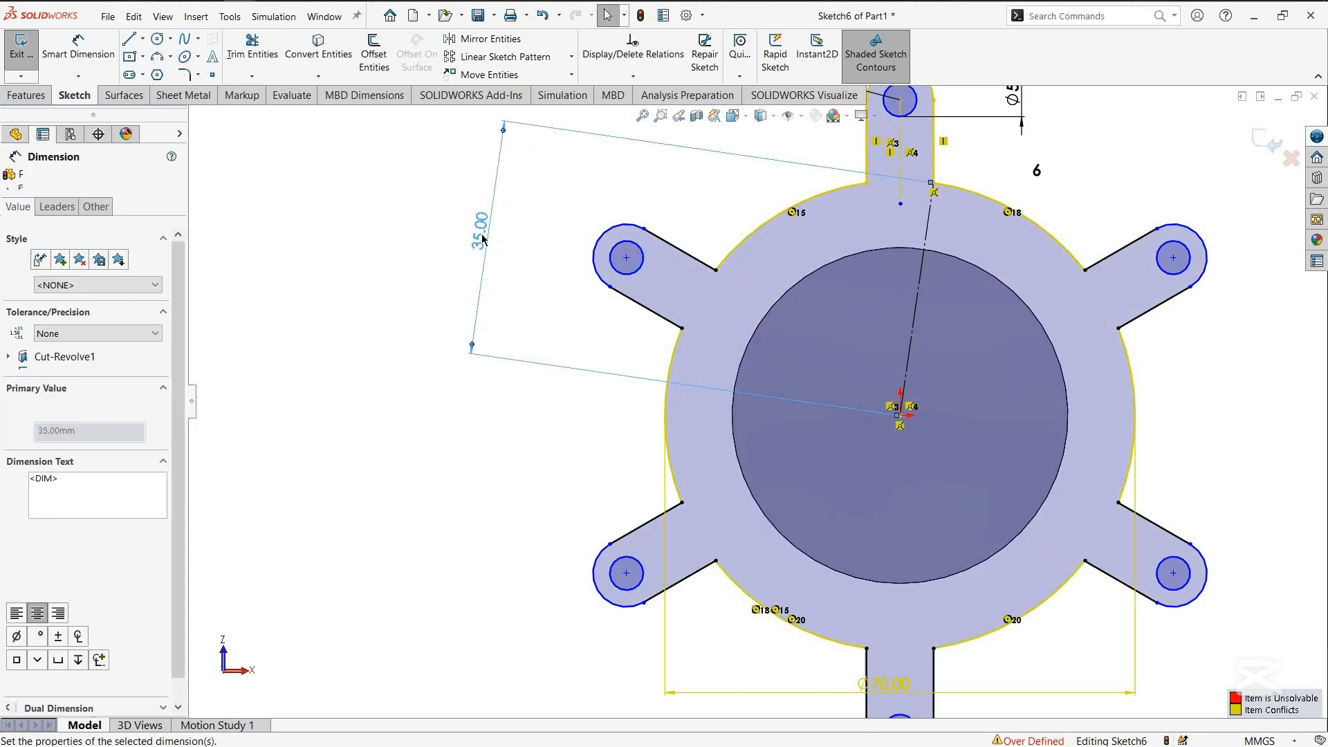
key("Delete")
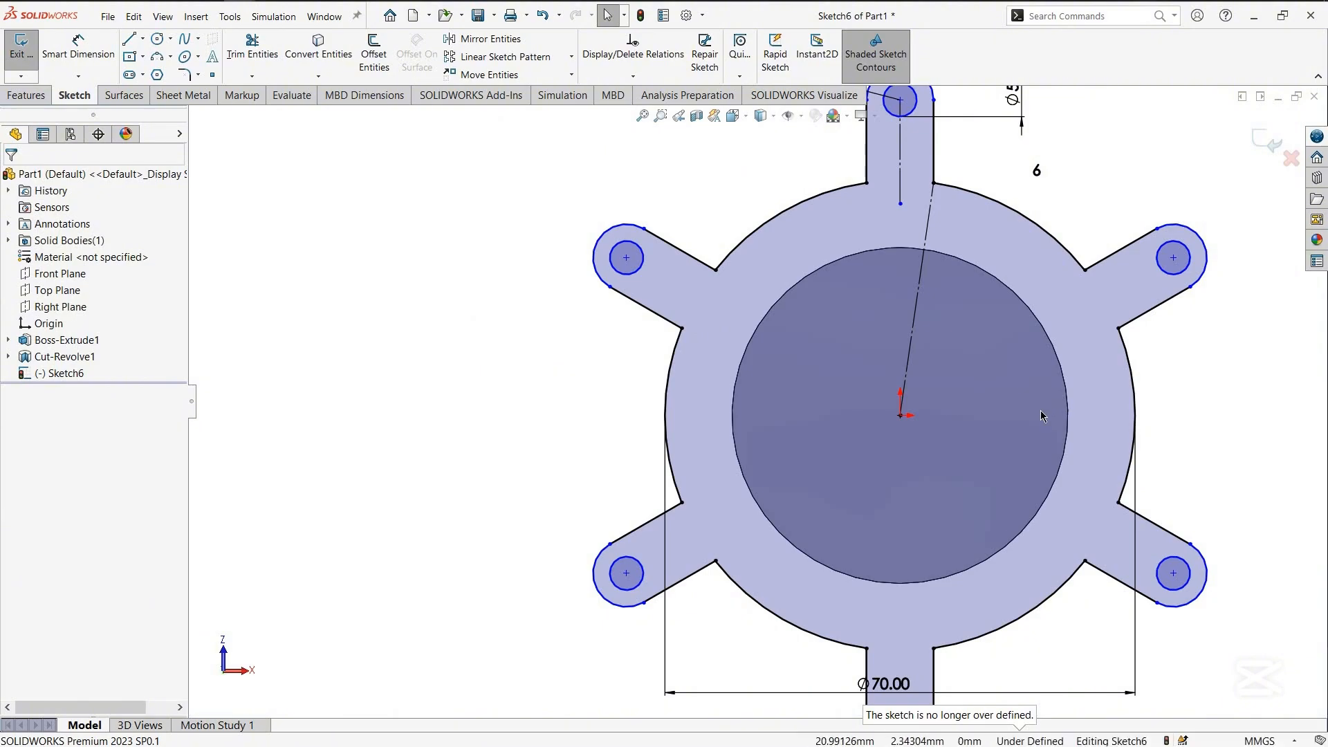
key("z")
key("z")
left_click_drag(812, 543, 816, 592)
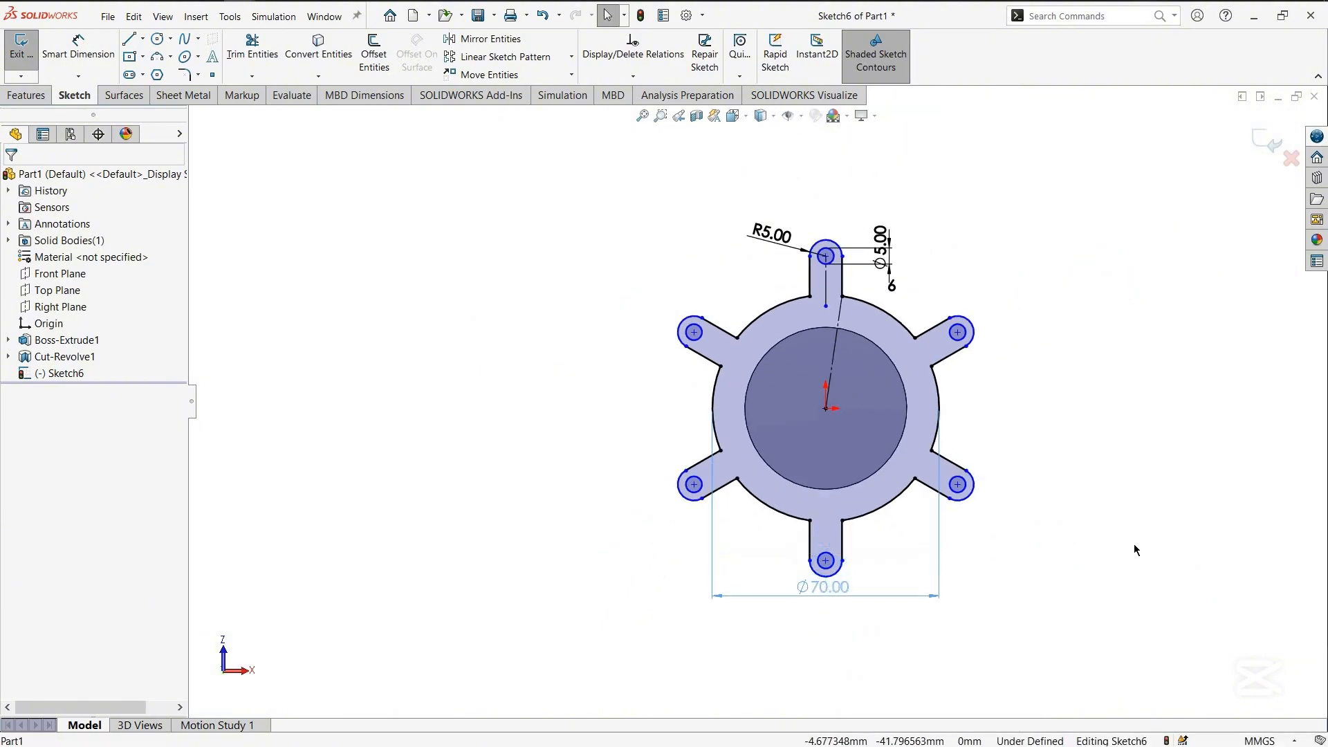
left_click(1068, 545)
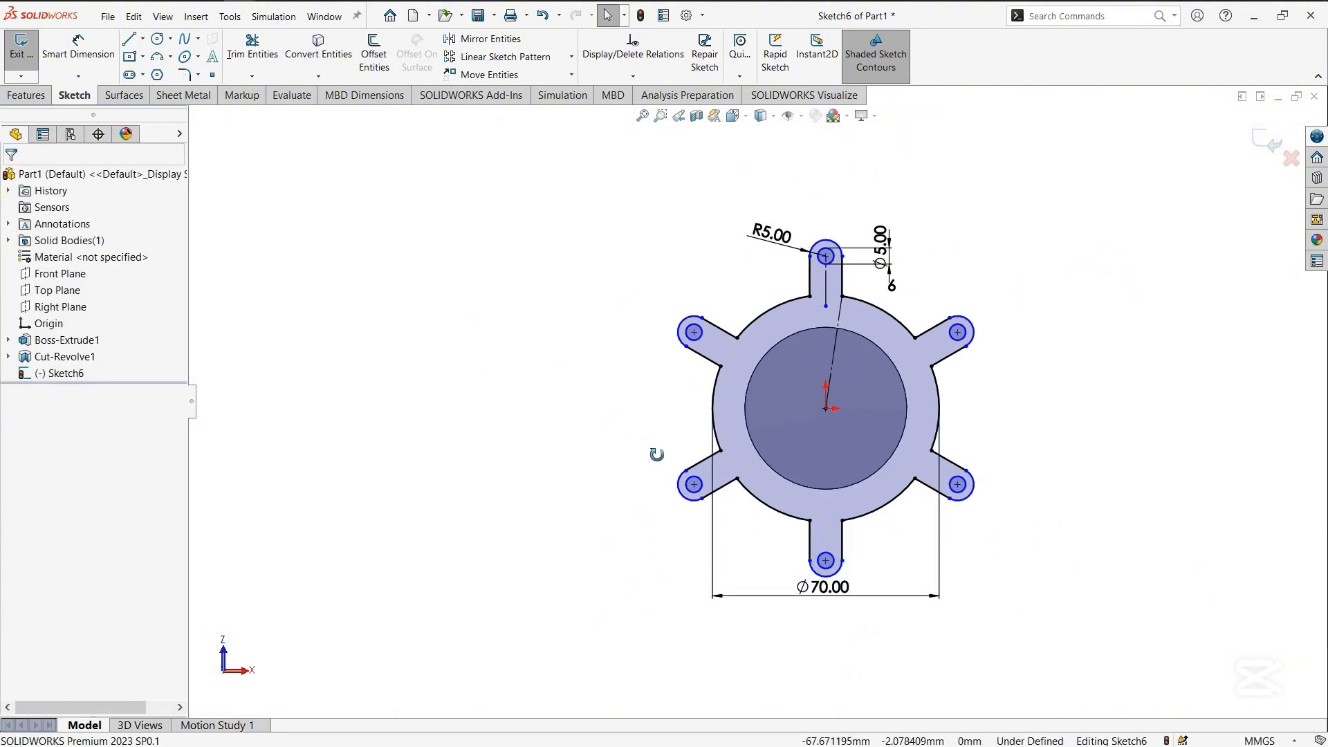
Extrude the six-lug flange sketch 5 mm as a blind boss away from the pipe, merged with the body
middle_click_drag(656, 455, 848, 430)
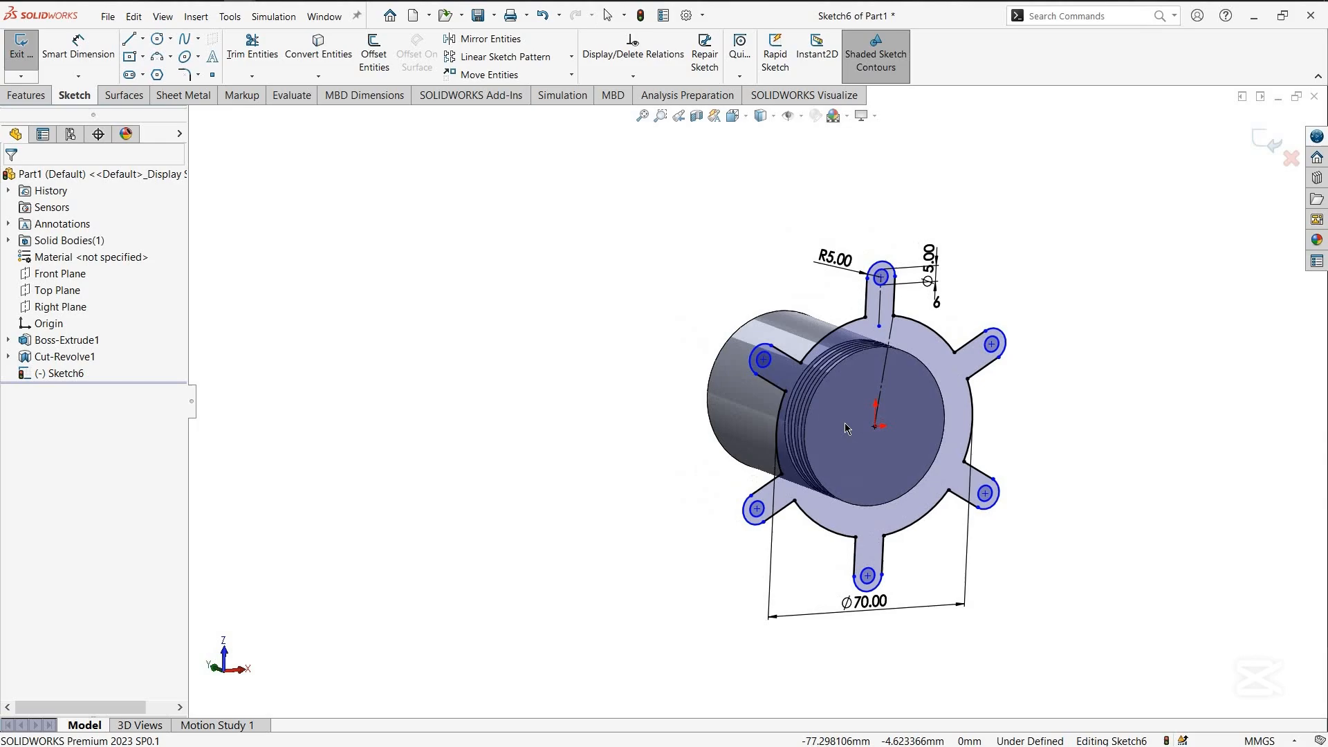
left_click(25, 94)
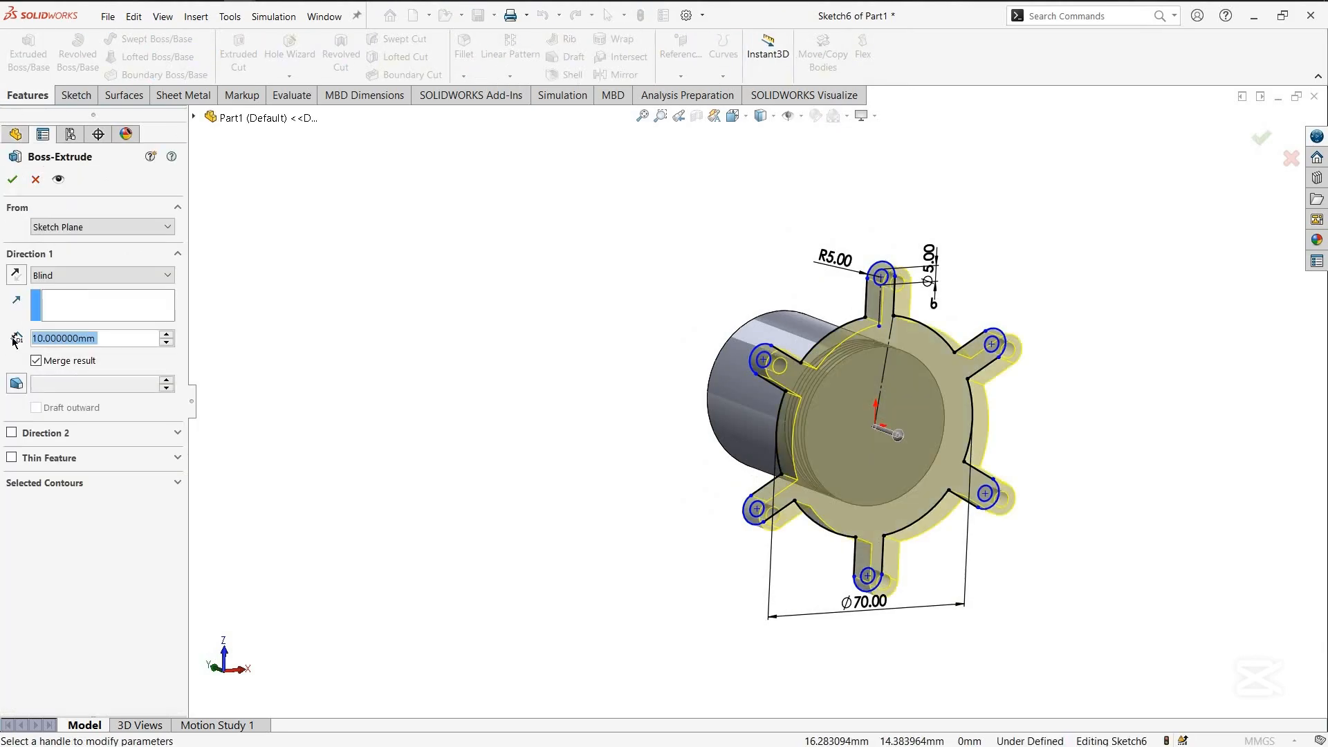
type("5")
key("Return")
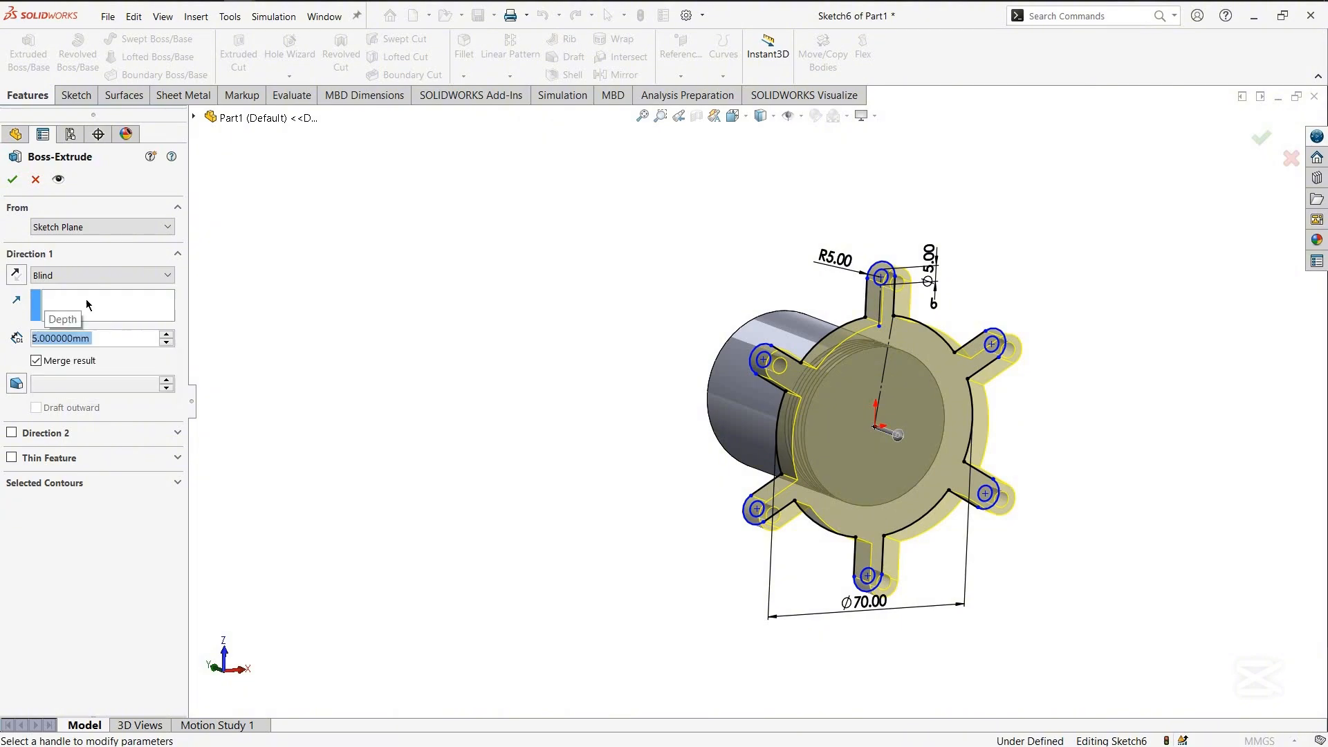
left_click(16, 180)
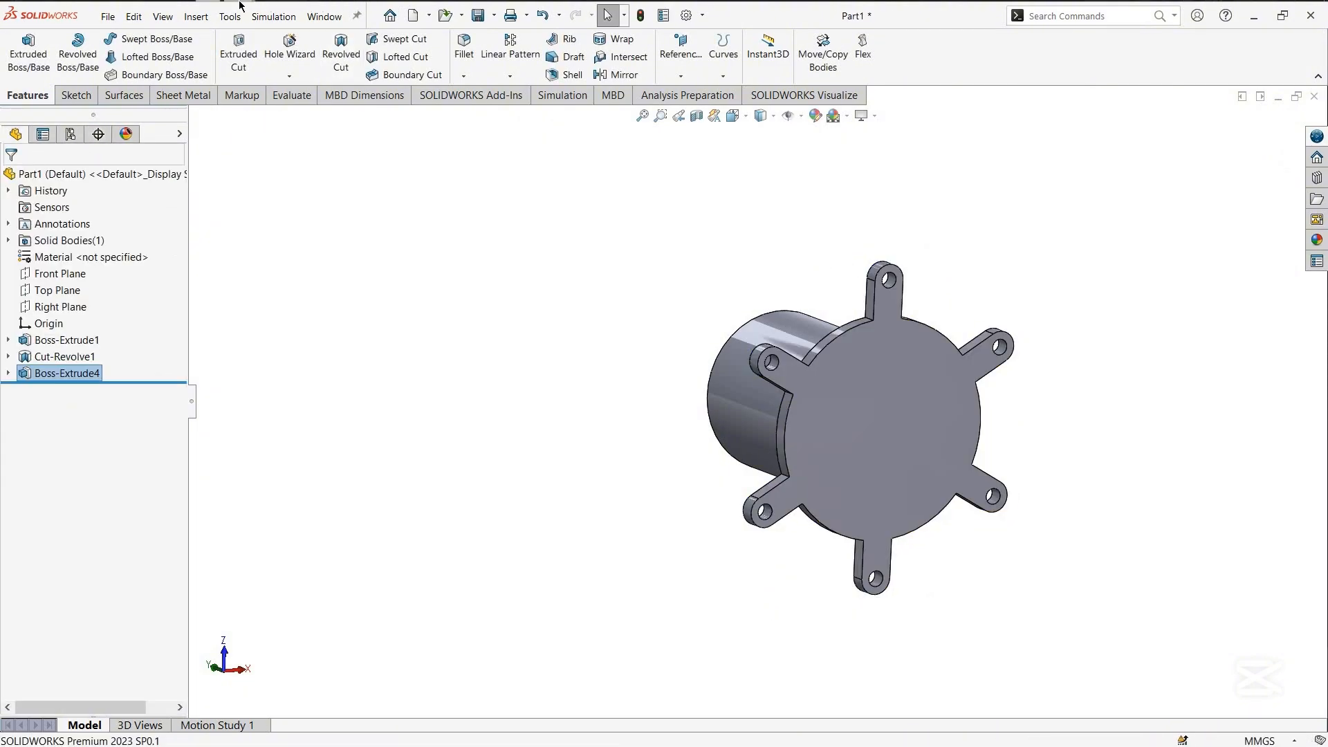
Check the flange thickness in the PDF drawing and change the flange extrusion's depth to 10 mm
mouse_move(207, 7)
left_click(209, 41)
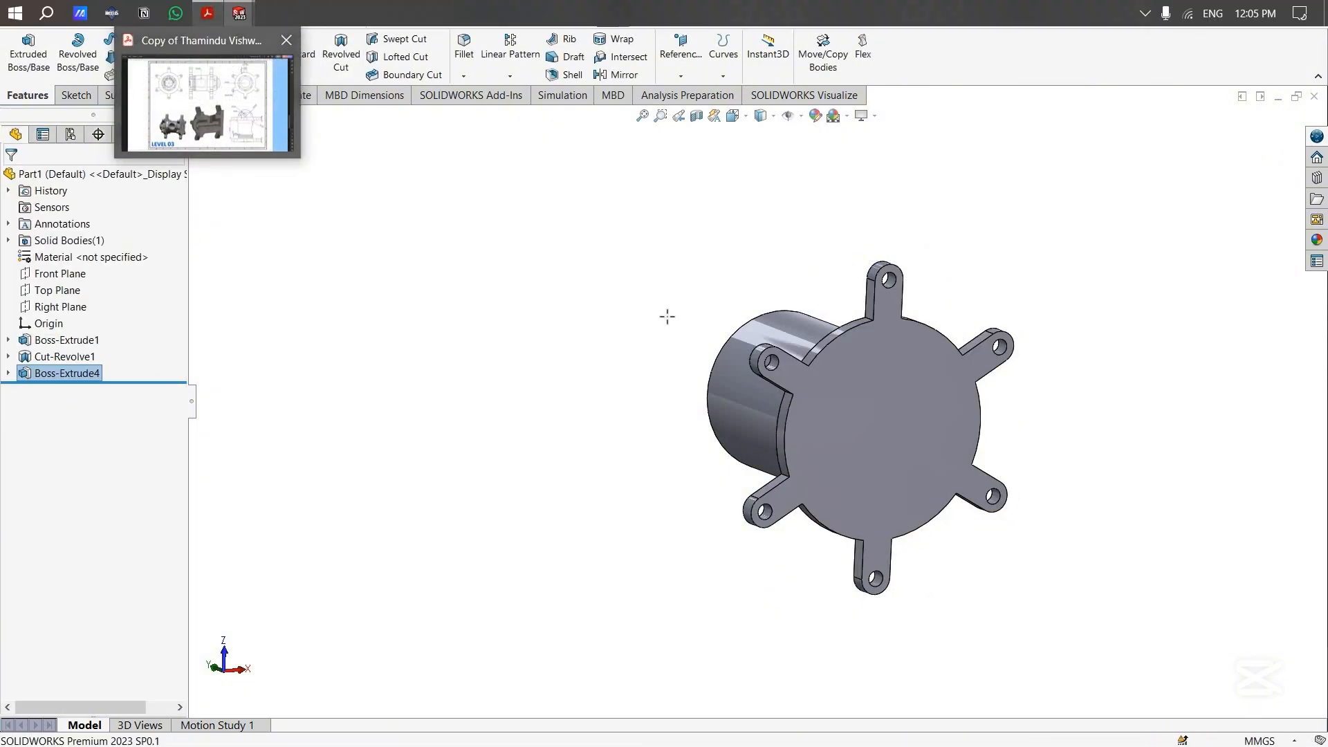
left_click_drag(802, 615, 1121, 731)
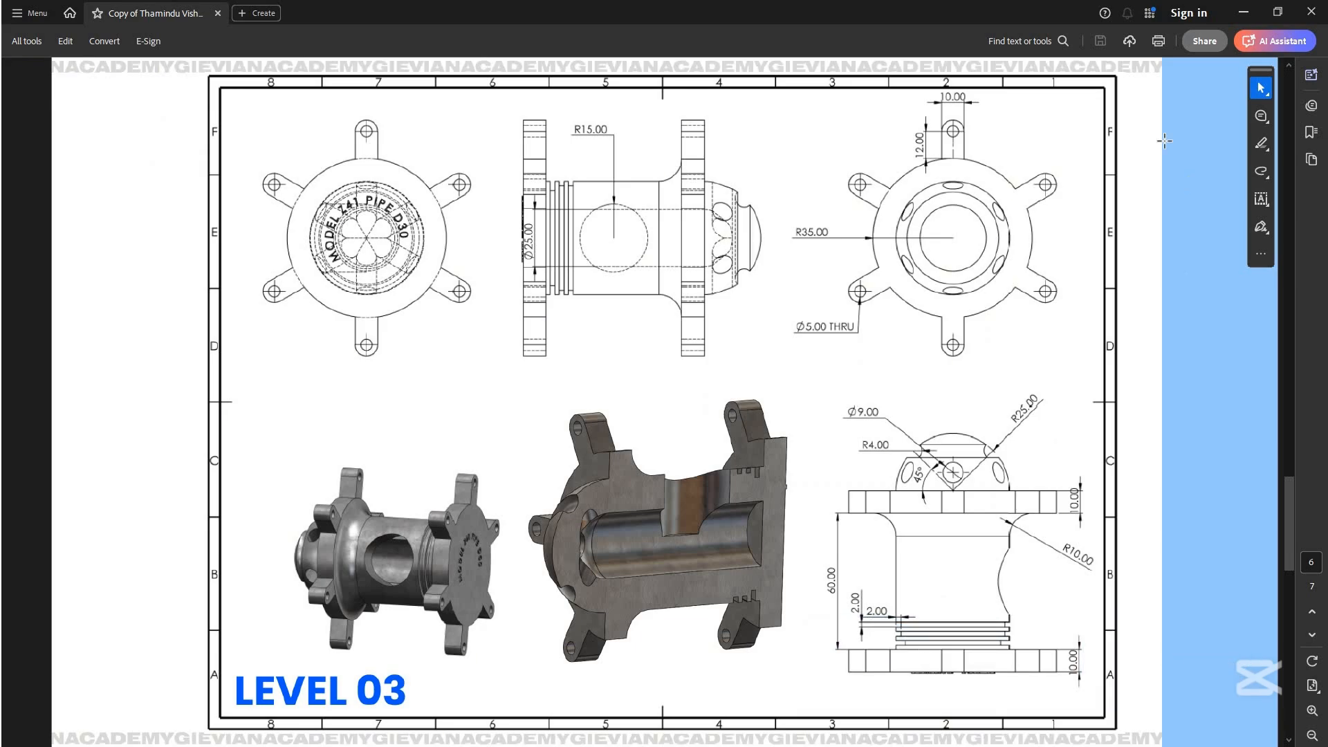
left_click(1244, 14)
middle_click_drag(430, 470, 529, 470)
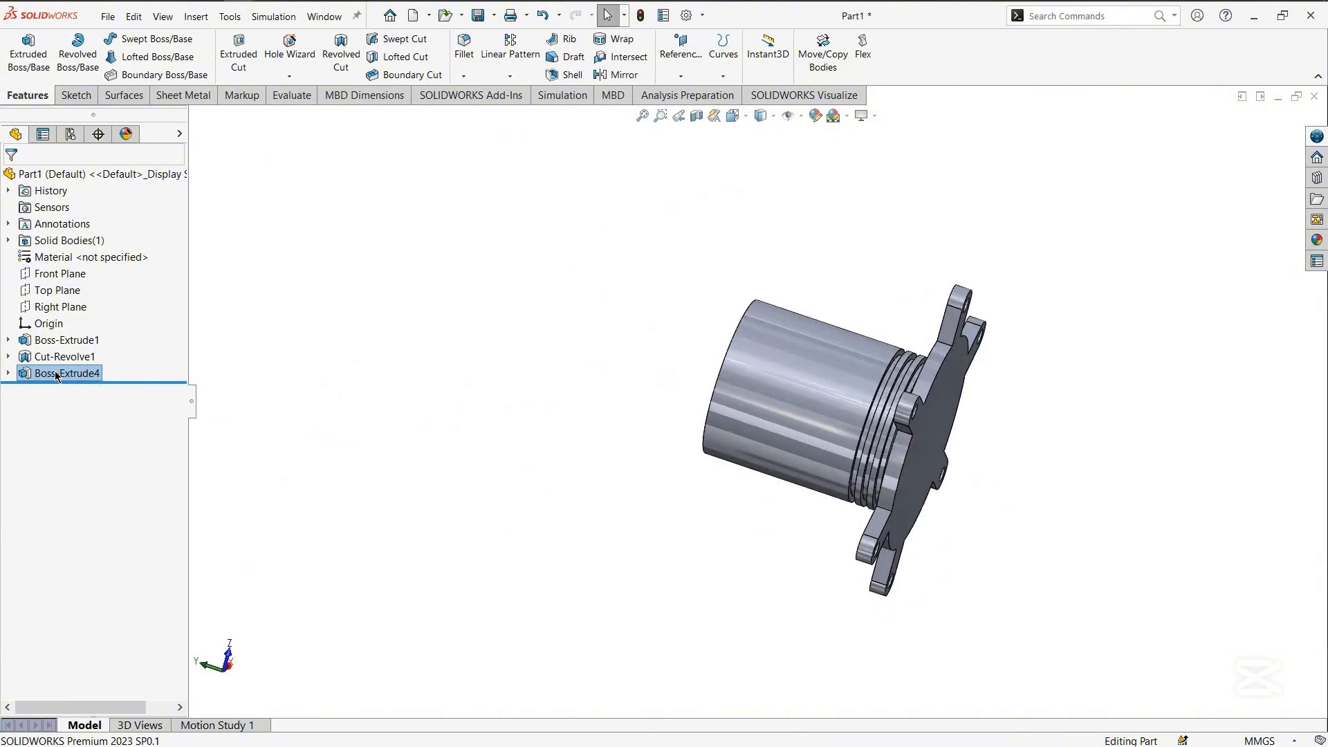
left_click(54, 373)
left_click(61, 340)
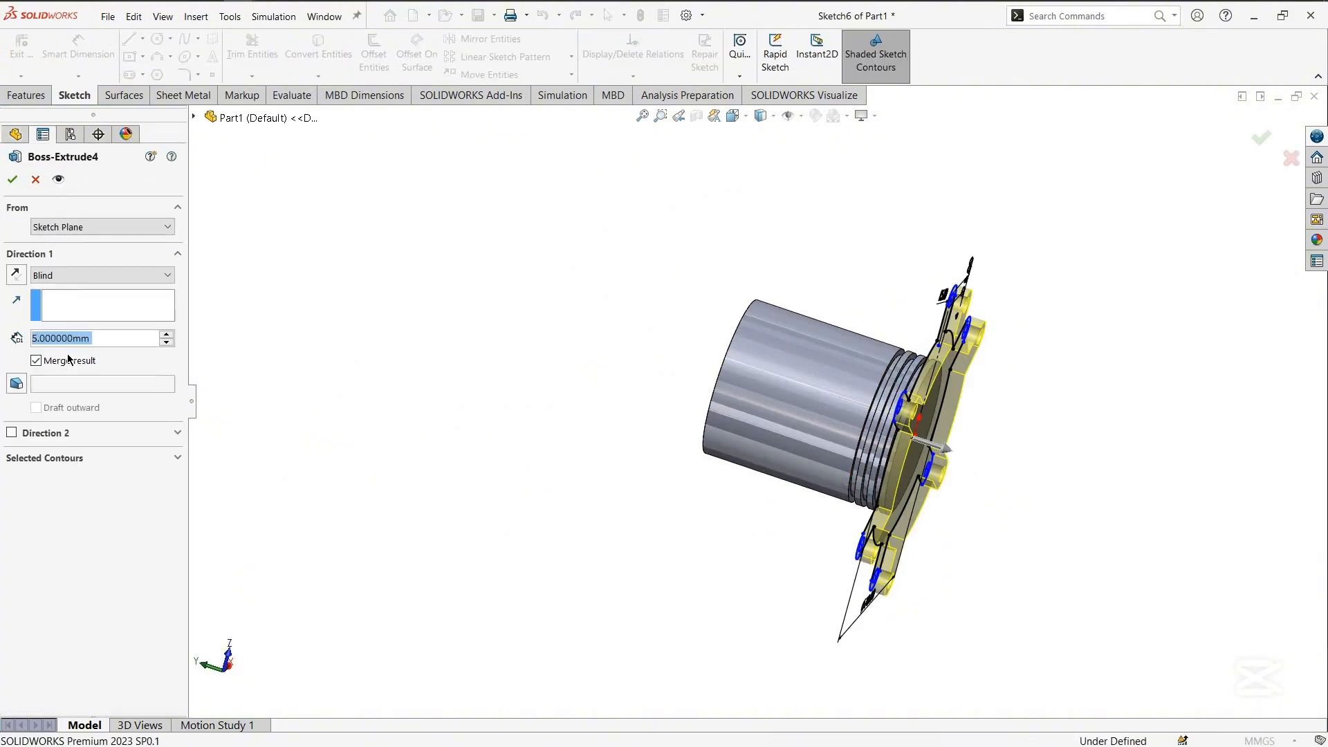
type("10")
key("Return")
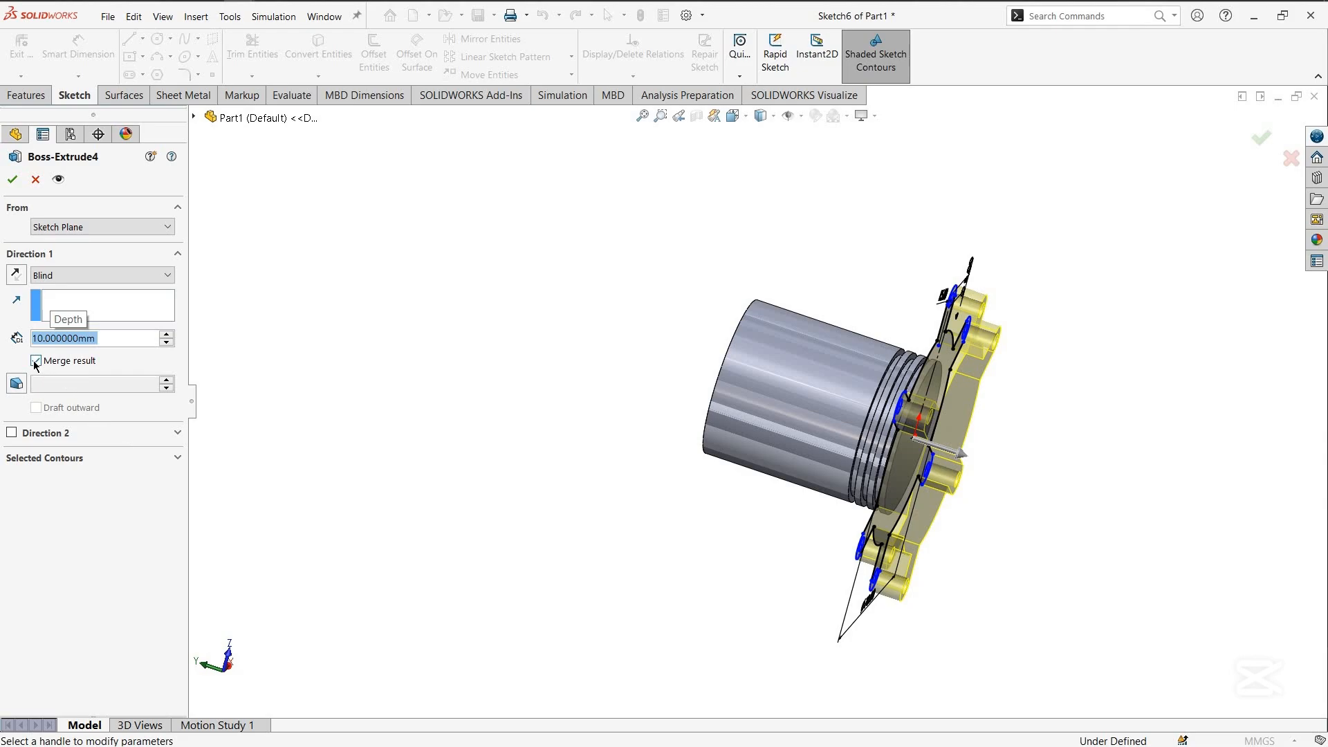
left_click(13, 179)
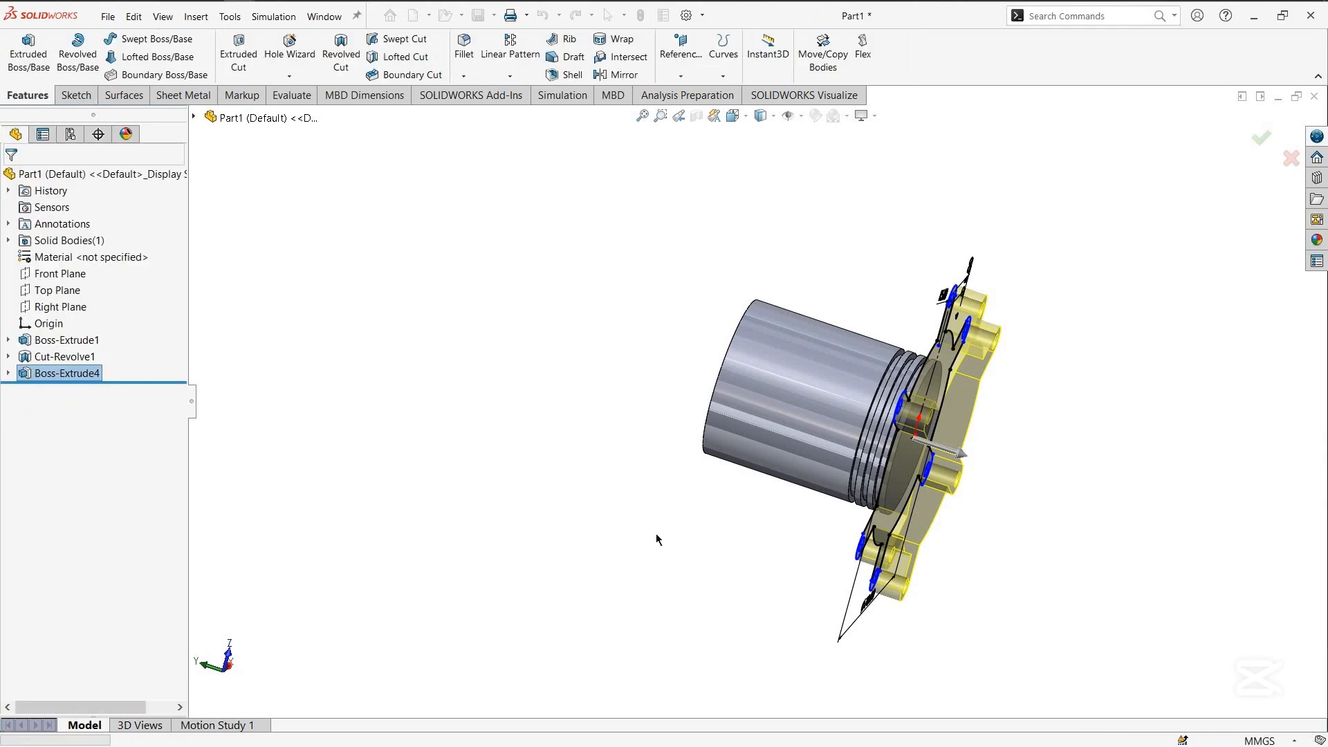
Examine the flange and the pipe's plain end face from several angles, and check where the Top Plane crosses the pipe
middle_click_drag(749, 574, 827, 529)
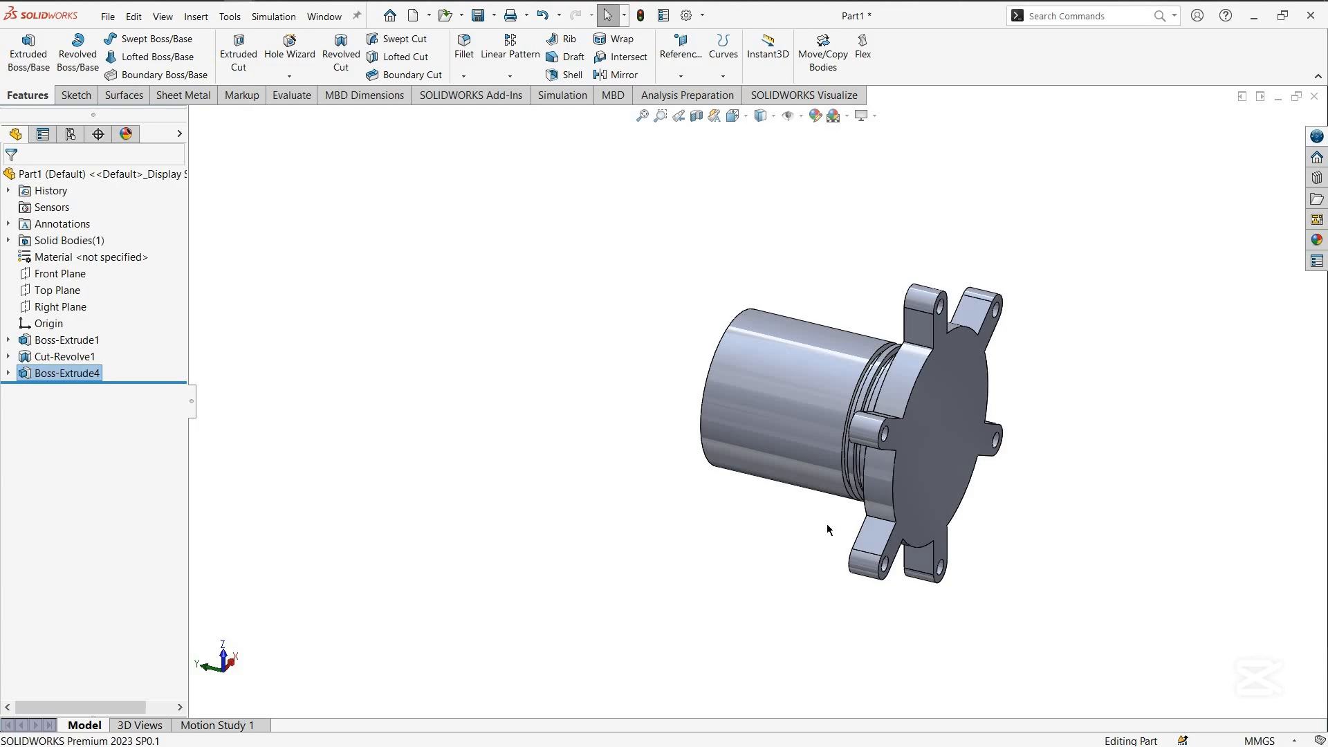
middle_click_drag(797, 478, 747, 357)
left_click(747, 356)
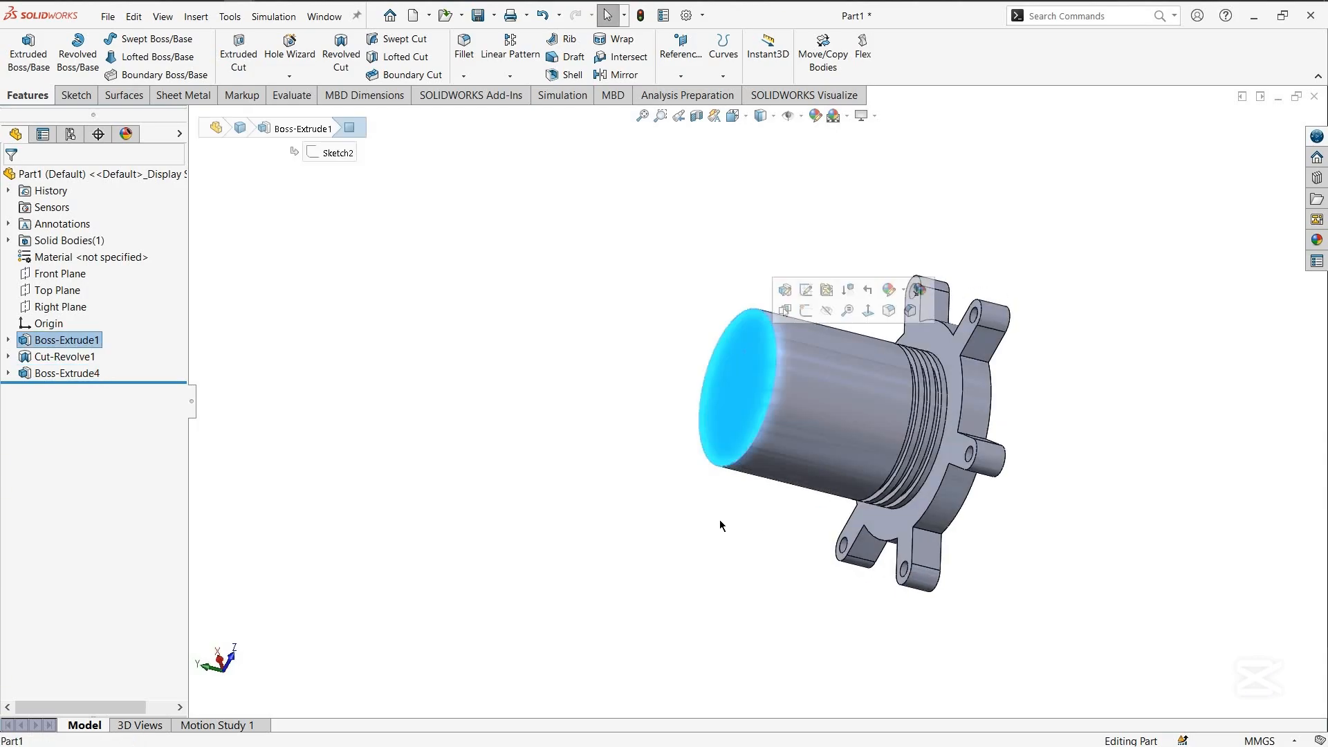
left_click(717, 522)
middle_click_drag(718, 522, 952, 443)
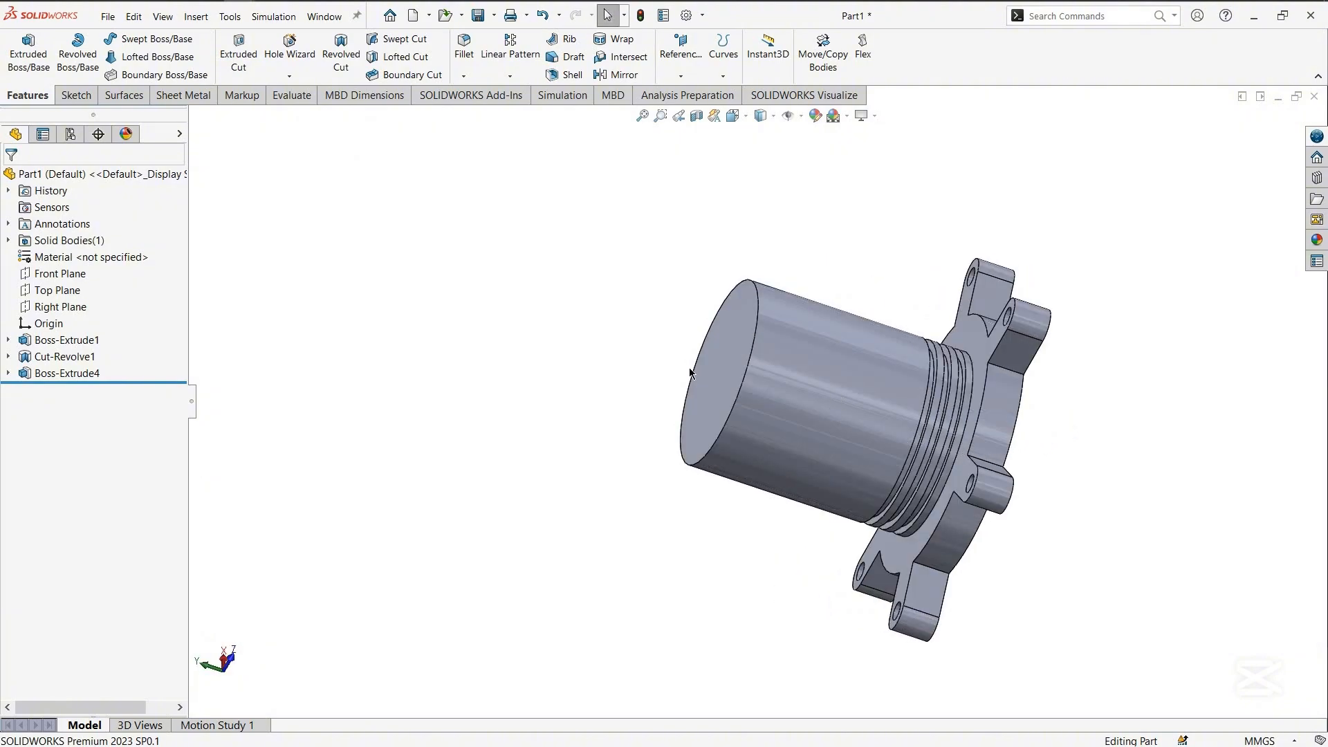
middle_click_drag(815, 418, 914, 390)
left_click(816, 420)
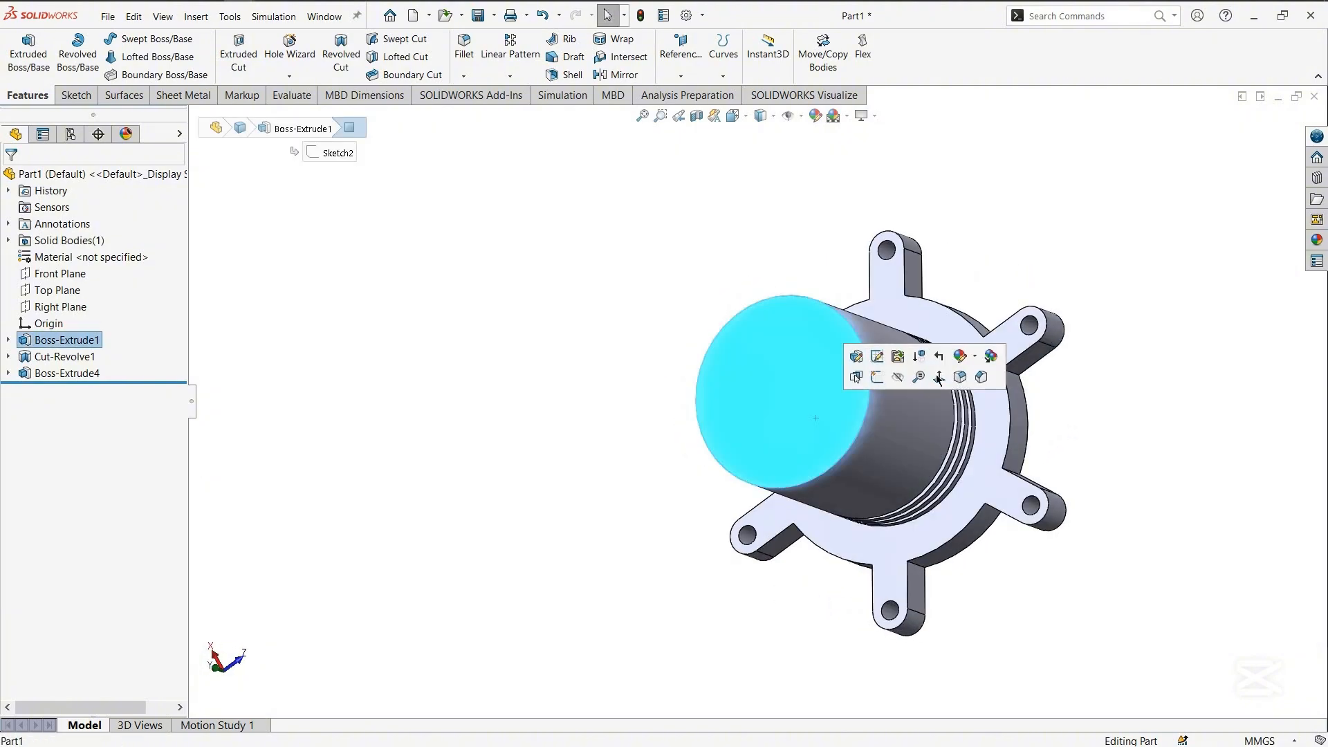
left_click(940, 380)
left_click(977, 417)
middle_click_drag(806, 413, 899, 414)
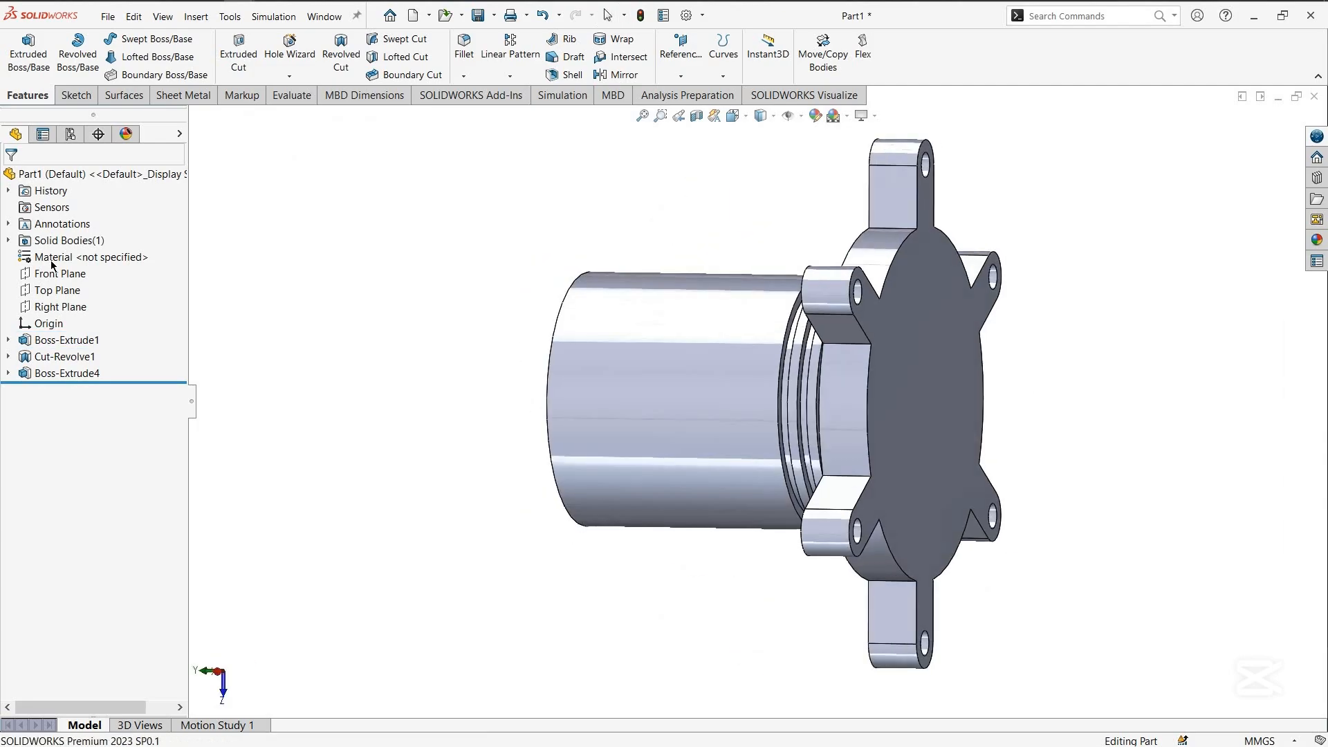
left_click(76, 292)
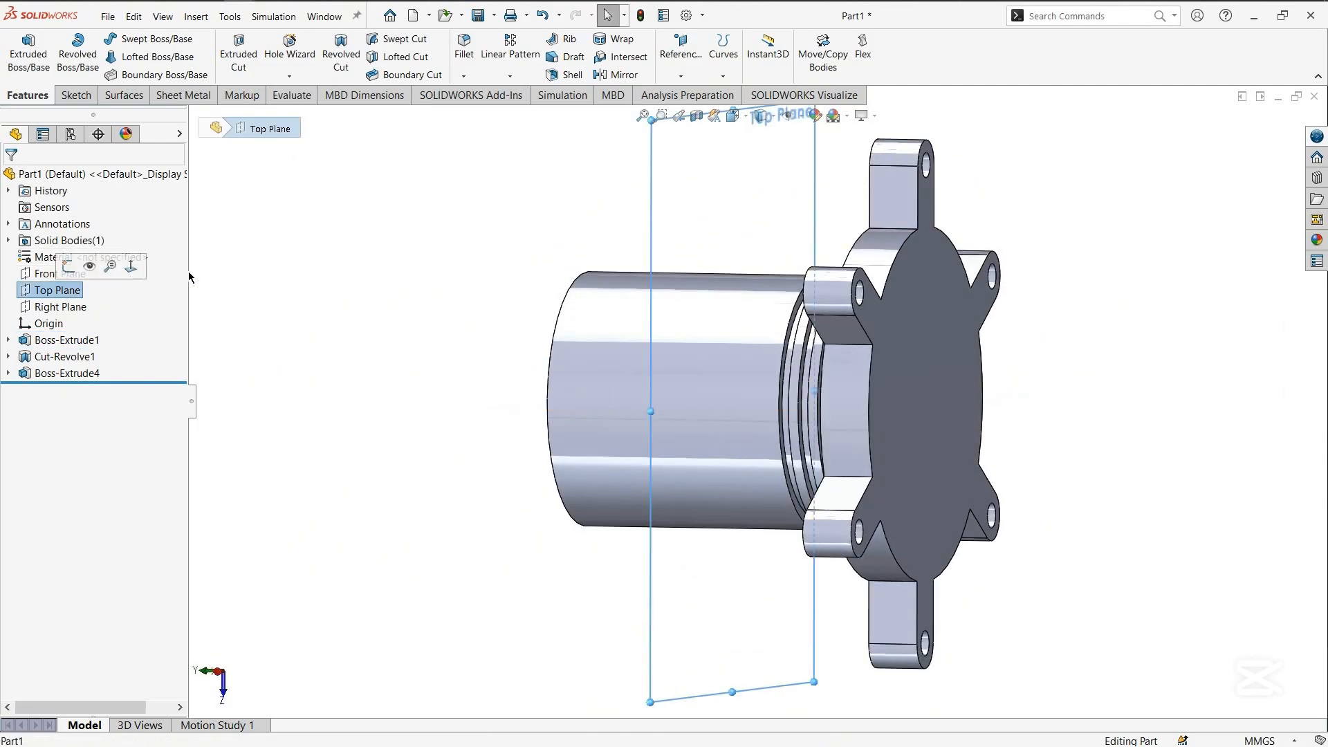
left_click(546, 139)
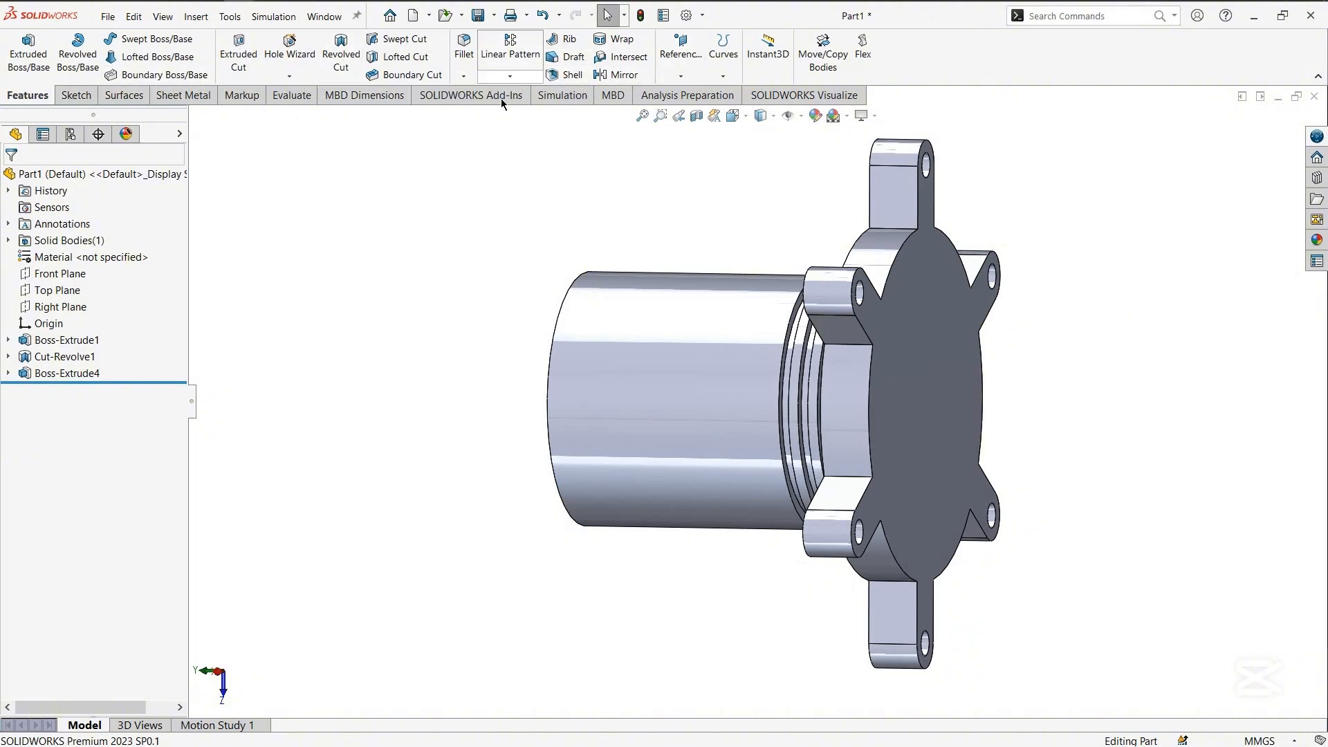
Mirror the six-lug flange extrusion about the Top Plane onto the plain end of the pipe and view the part in isometric
left_click(510, 75)
left_click(517, 127)
middle_click_drag(655, 441, 716, 481)
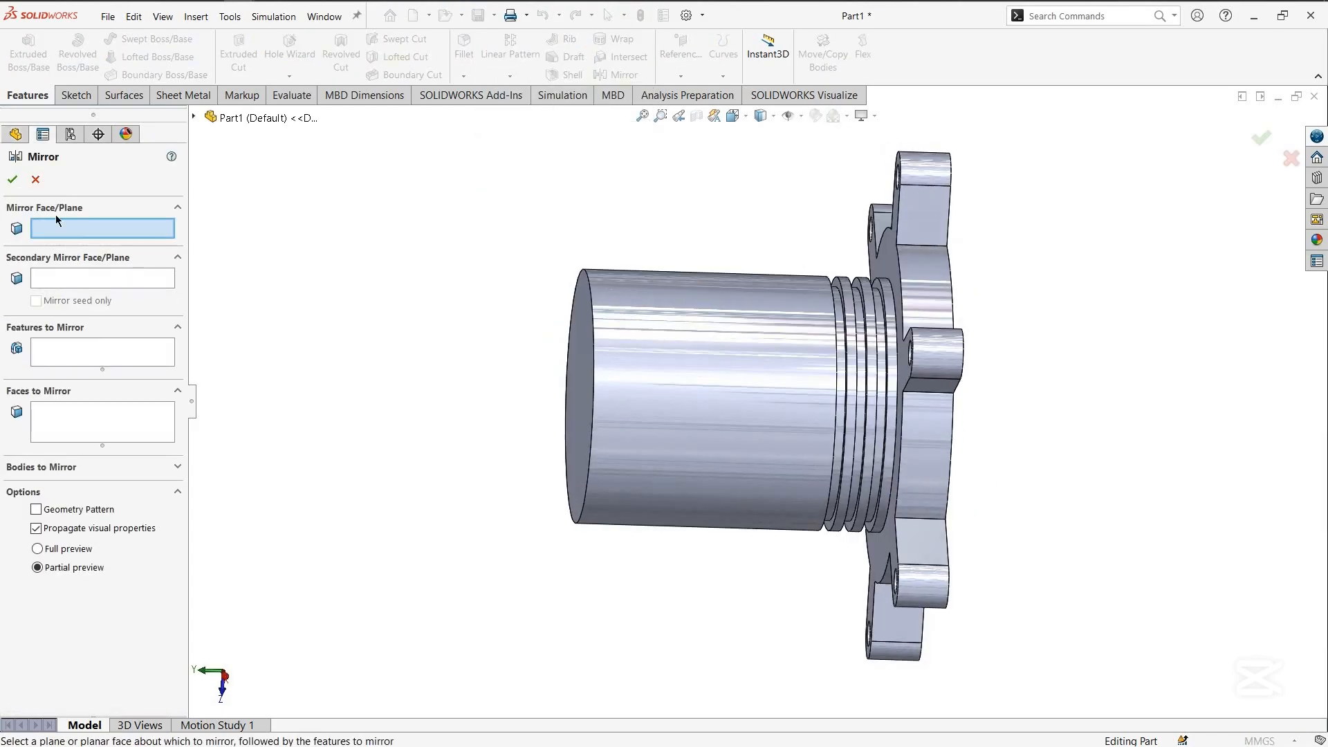
left_click(195, 117)
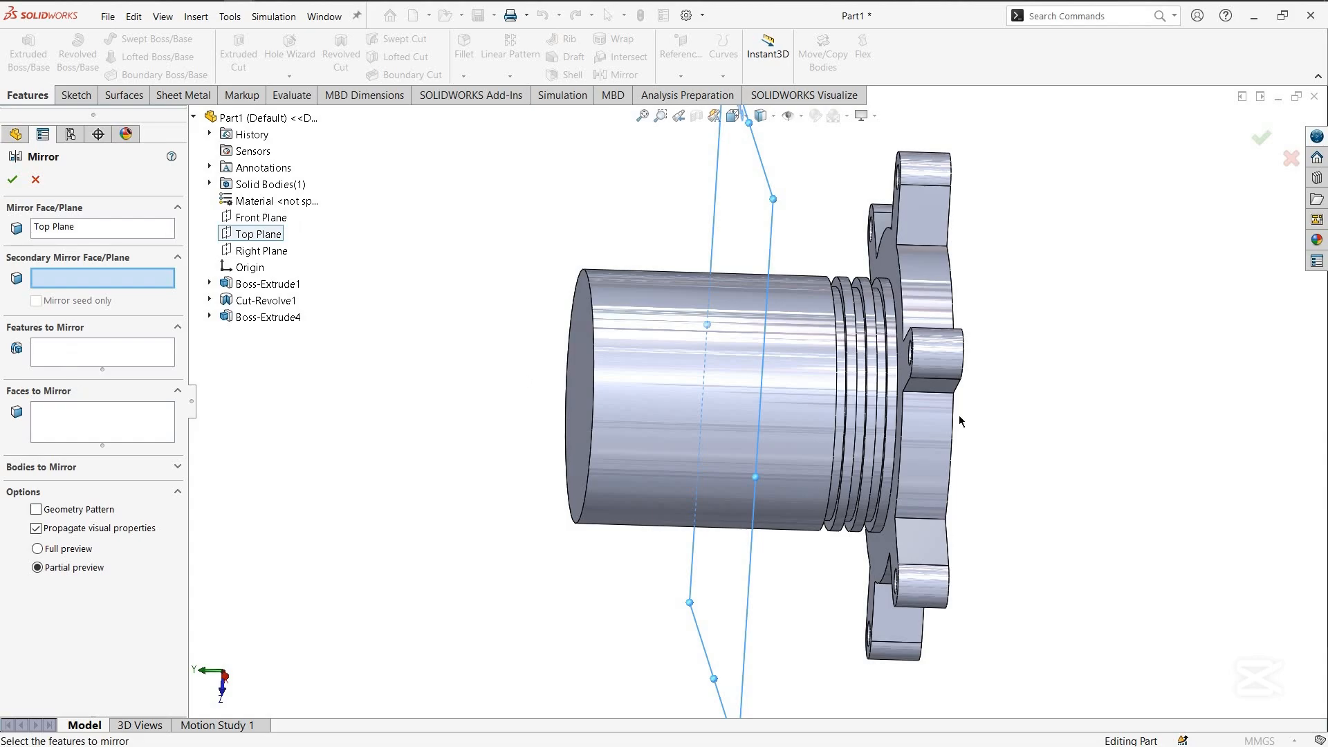
middle_click_drag(883, 414, 897, 413)
left_click(897, 412)
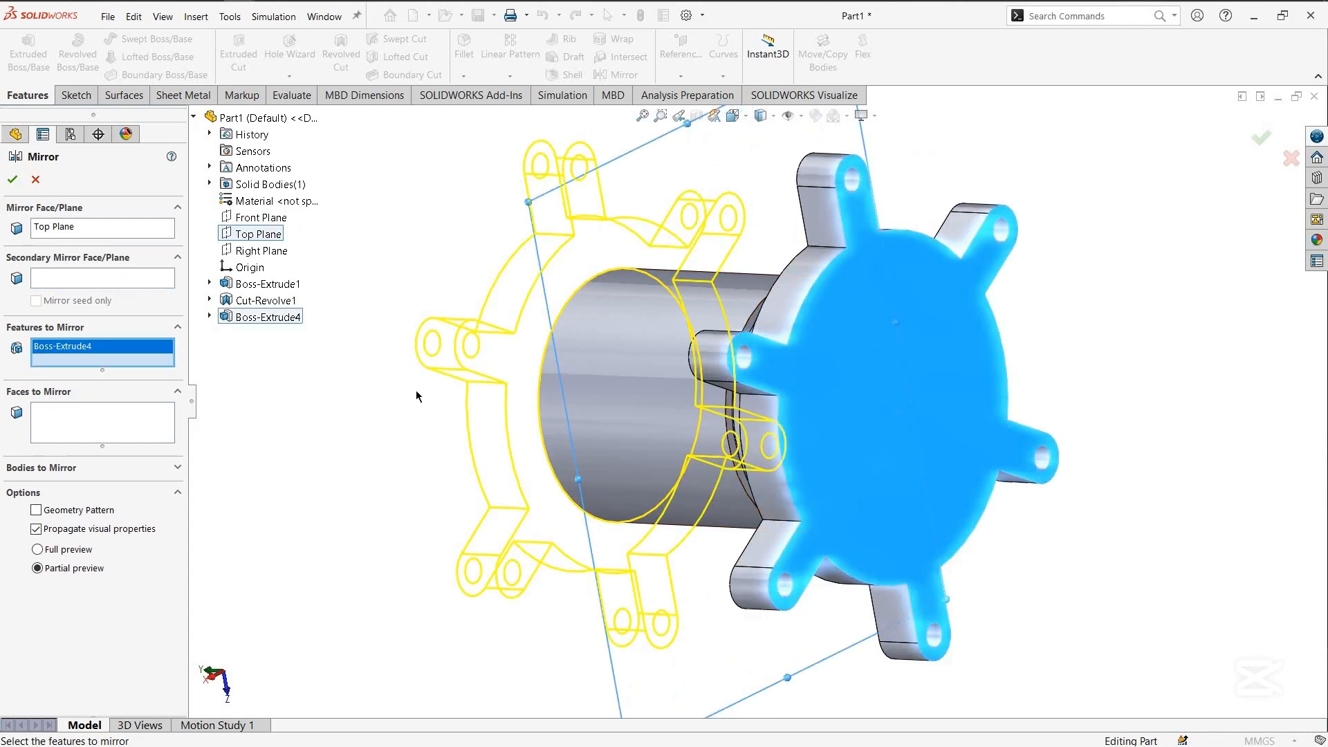
key("Return")
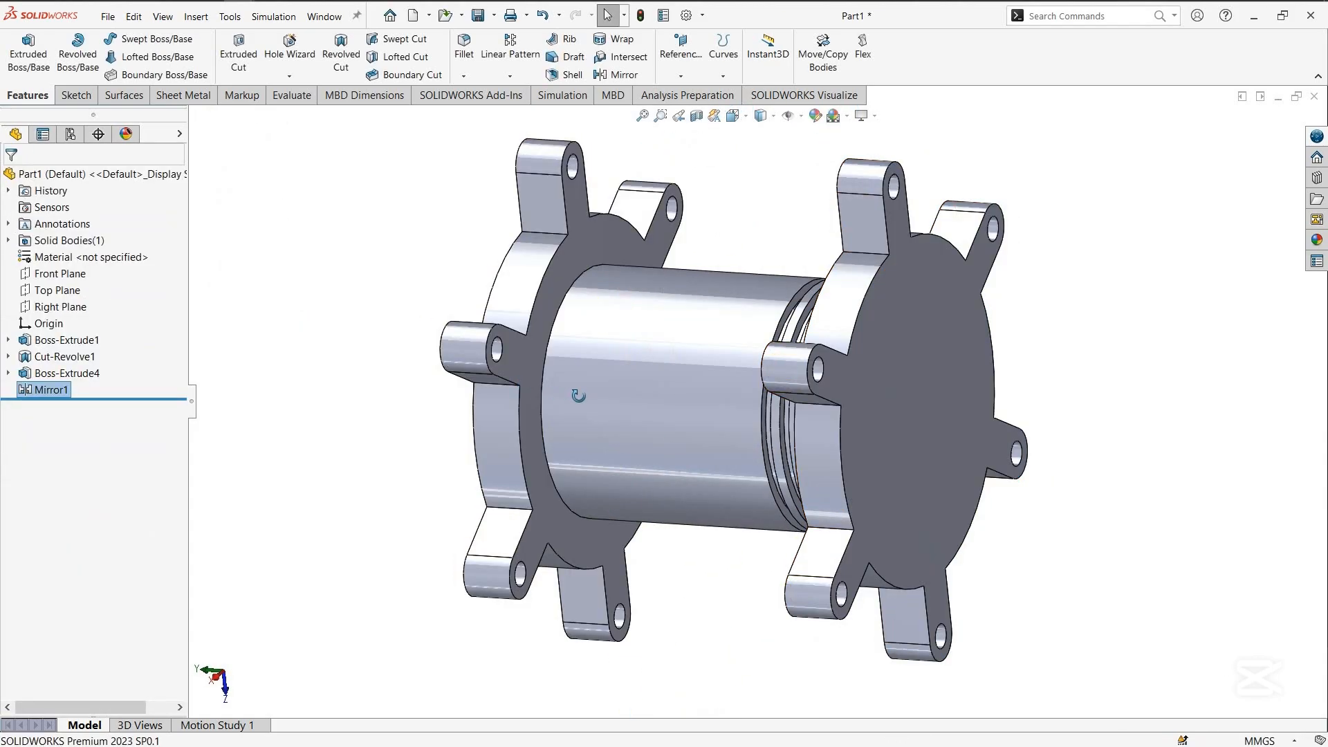
middle_click_drag(578, 395, 582, 402)
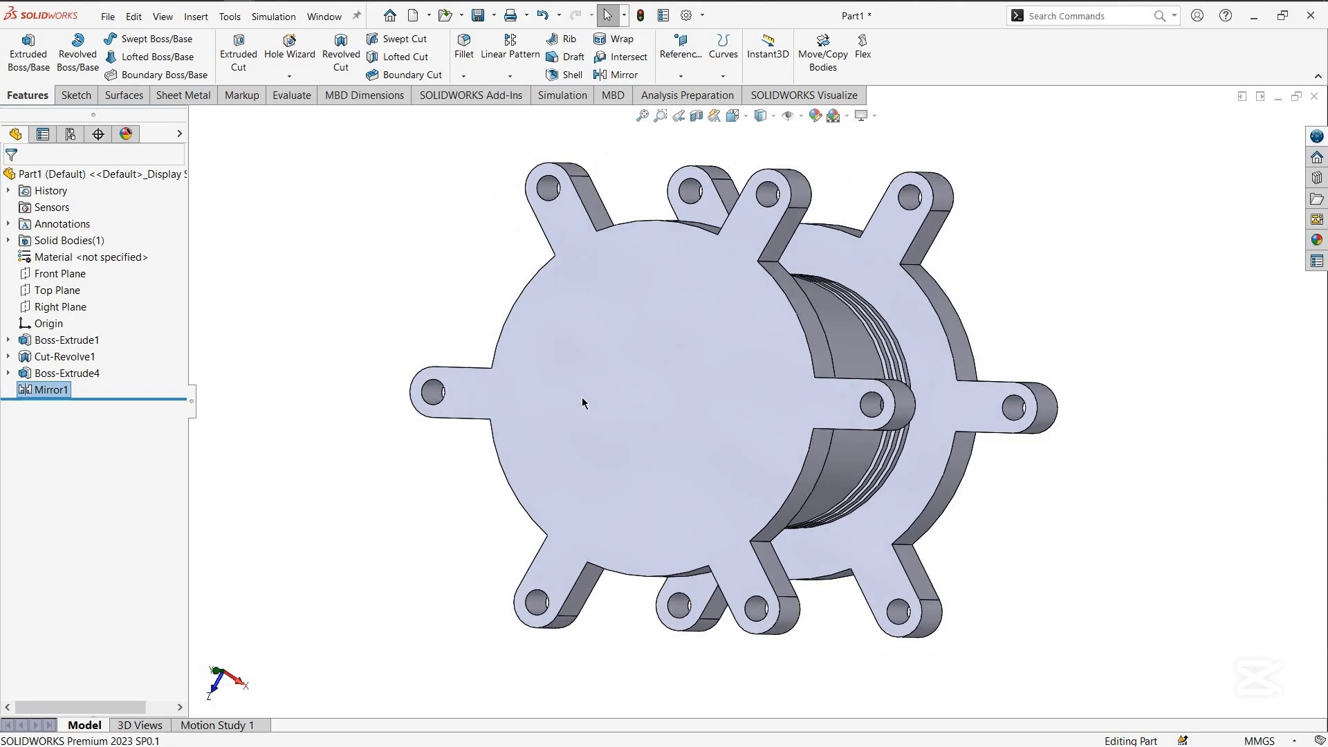
middle_click_drag(770, 452, 713, 501)
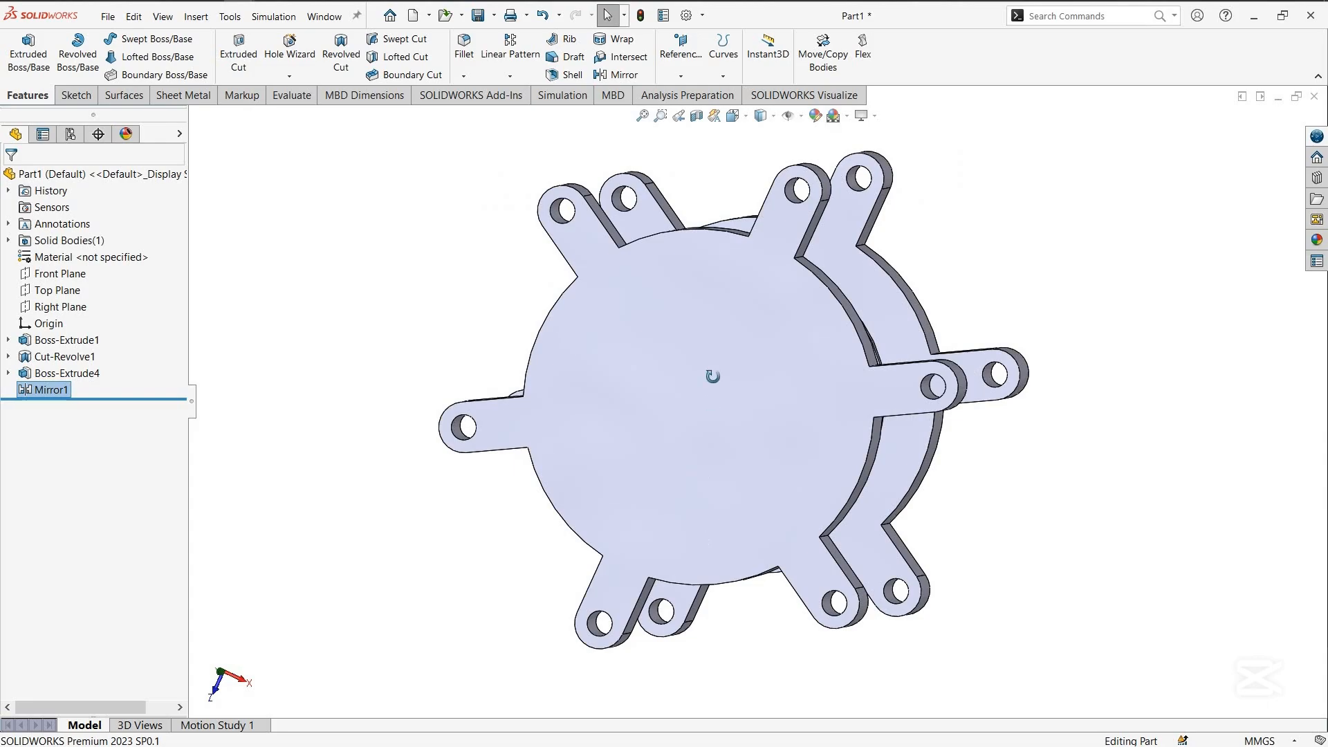
key("ctrl+7")
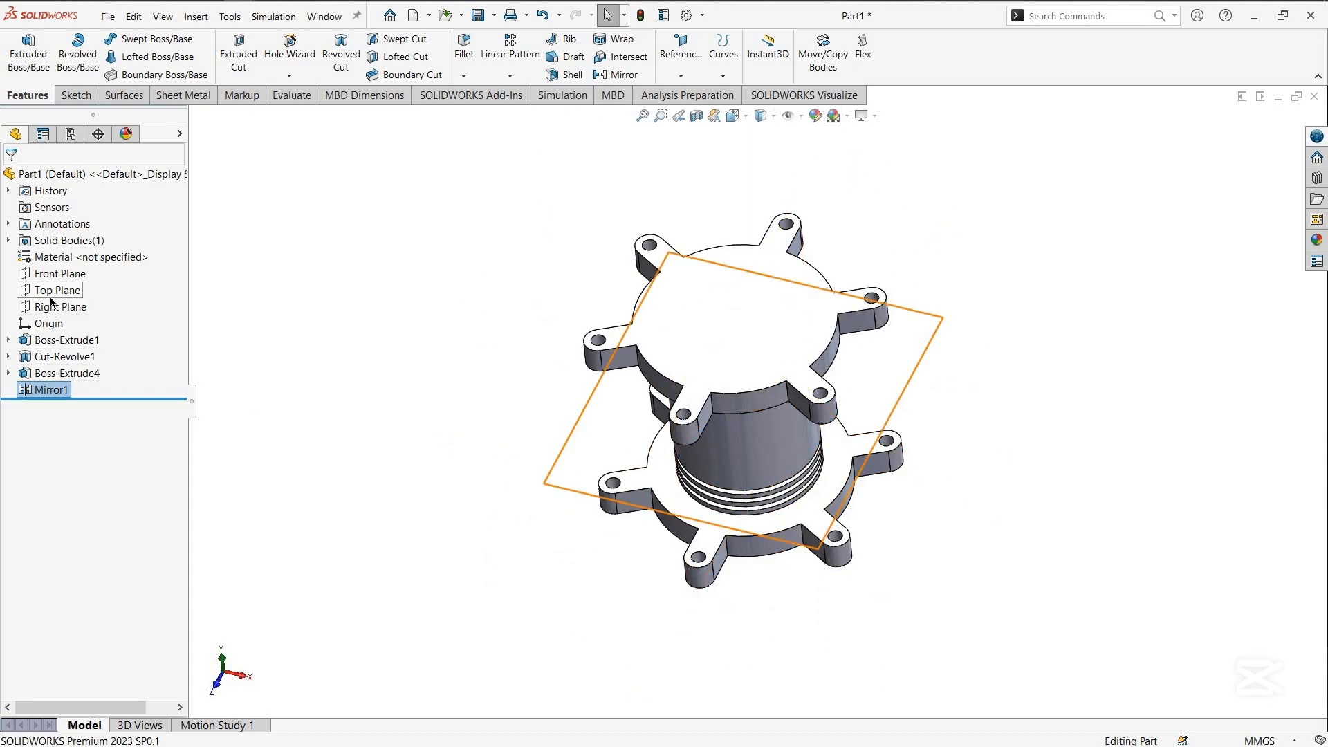
Start a sketch on the Front Plane and draw a 25 mm vertical construction line up from the middle of the upper flange's top edge
left_click(50, 275)
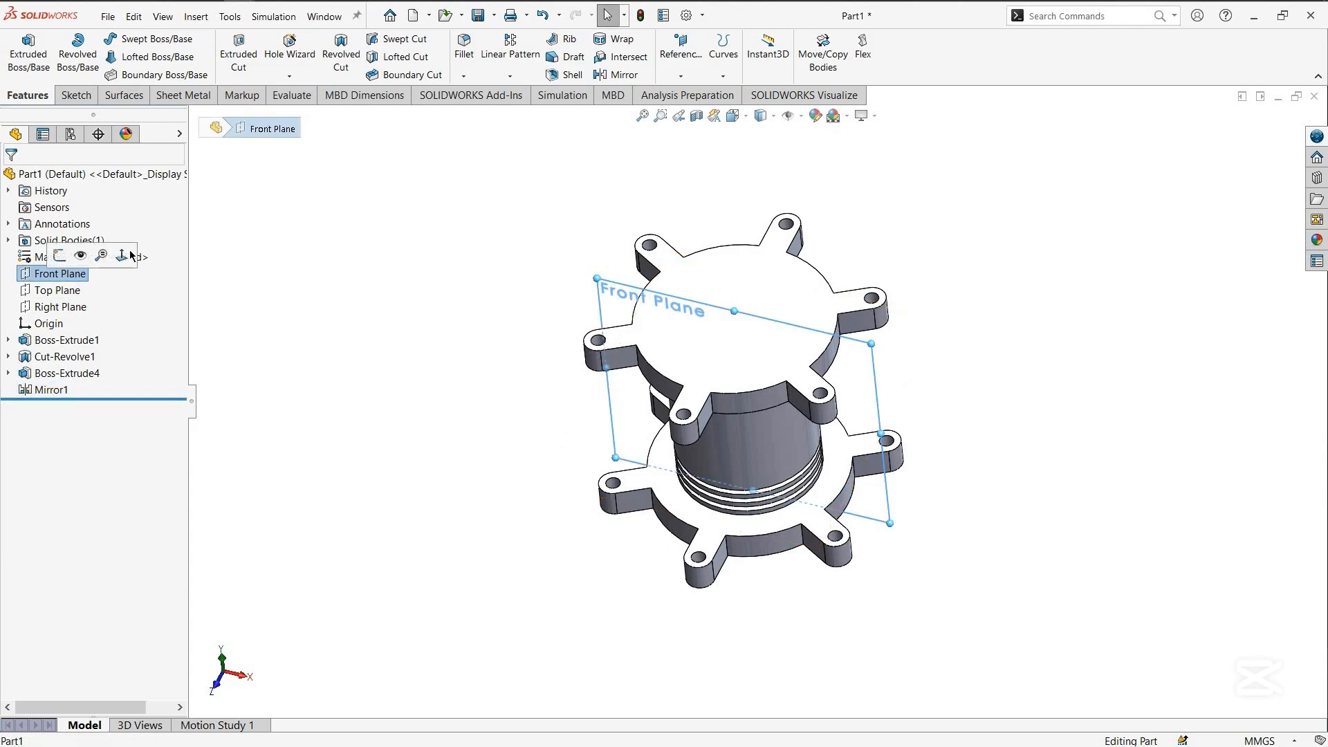
left_click(121, 255)
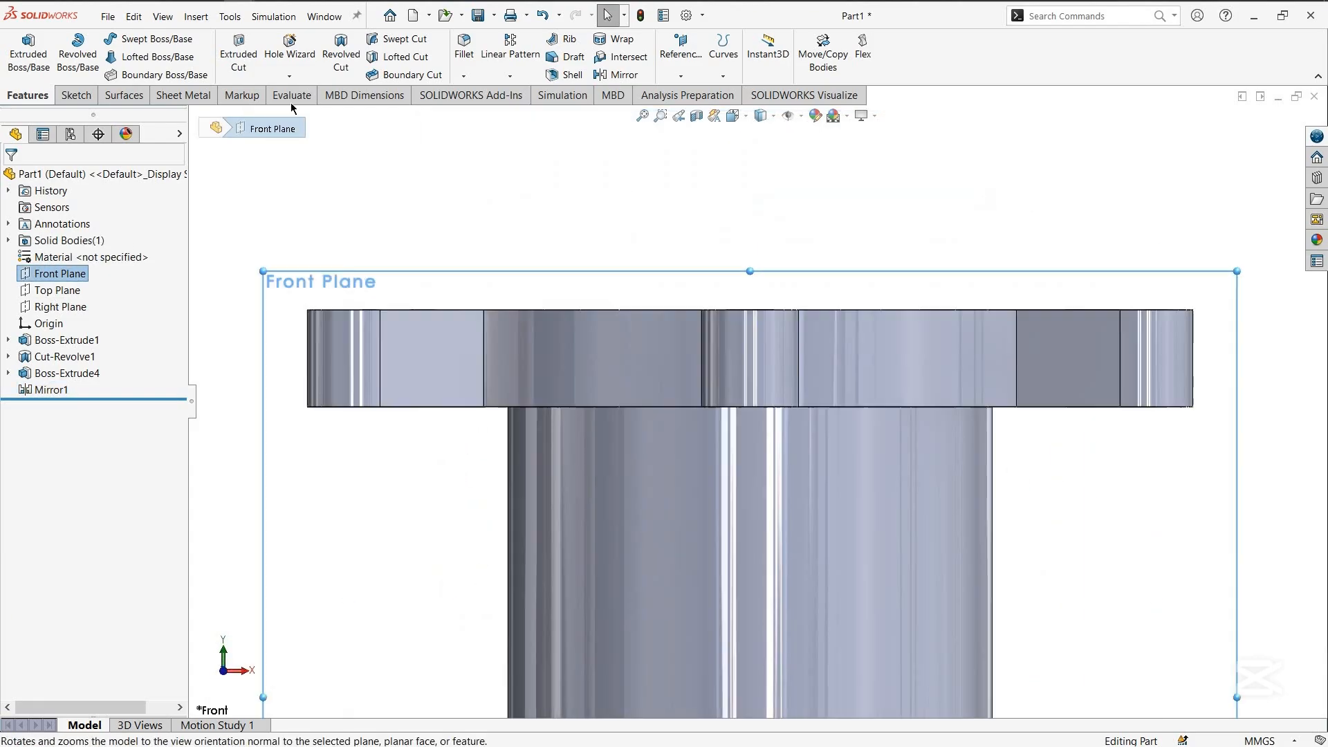
left_click(76, 95)
left_click(129, 39)
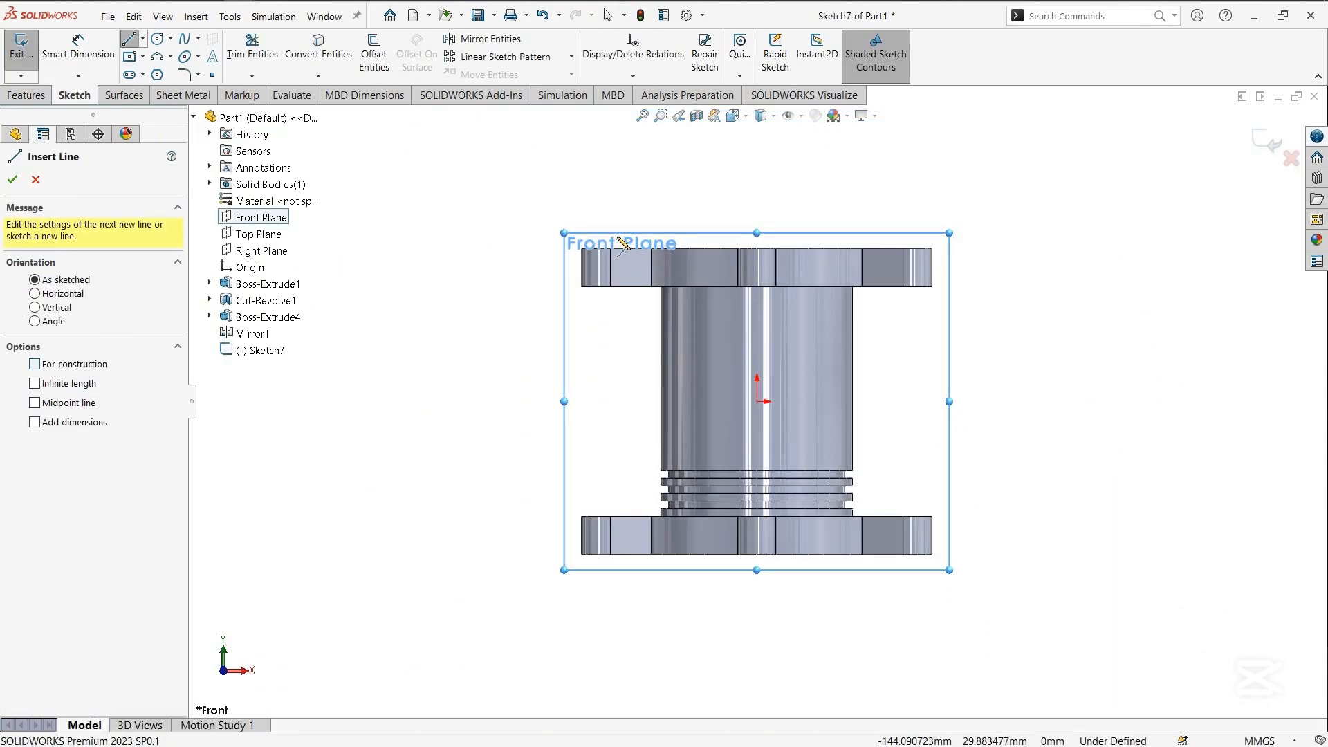
scroll(730, 235, "up", 2)
scroll(730, 225, "down", 2)
scroll(778, 325, "down", 3)
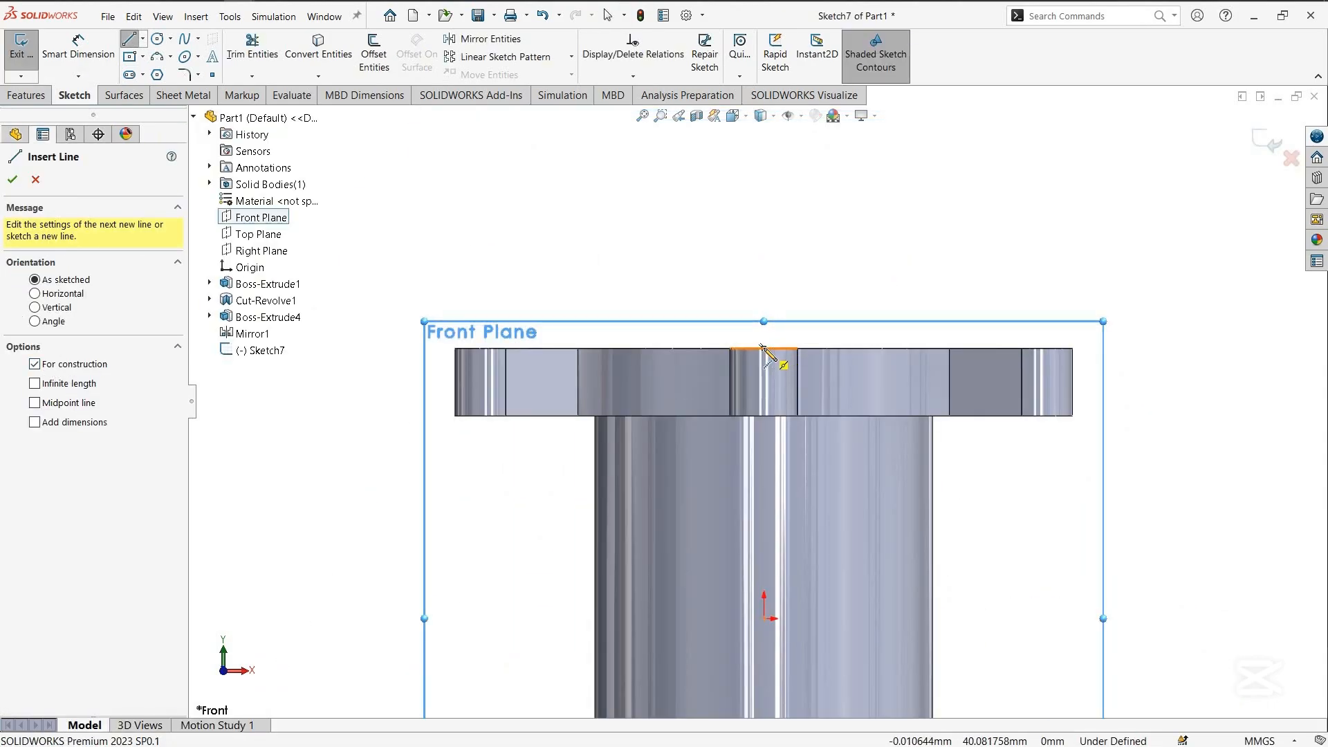
left_click_drag(764, 347, 764, 159)
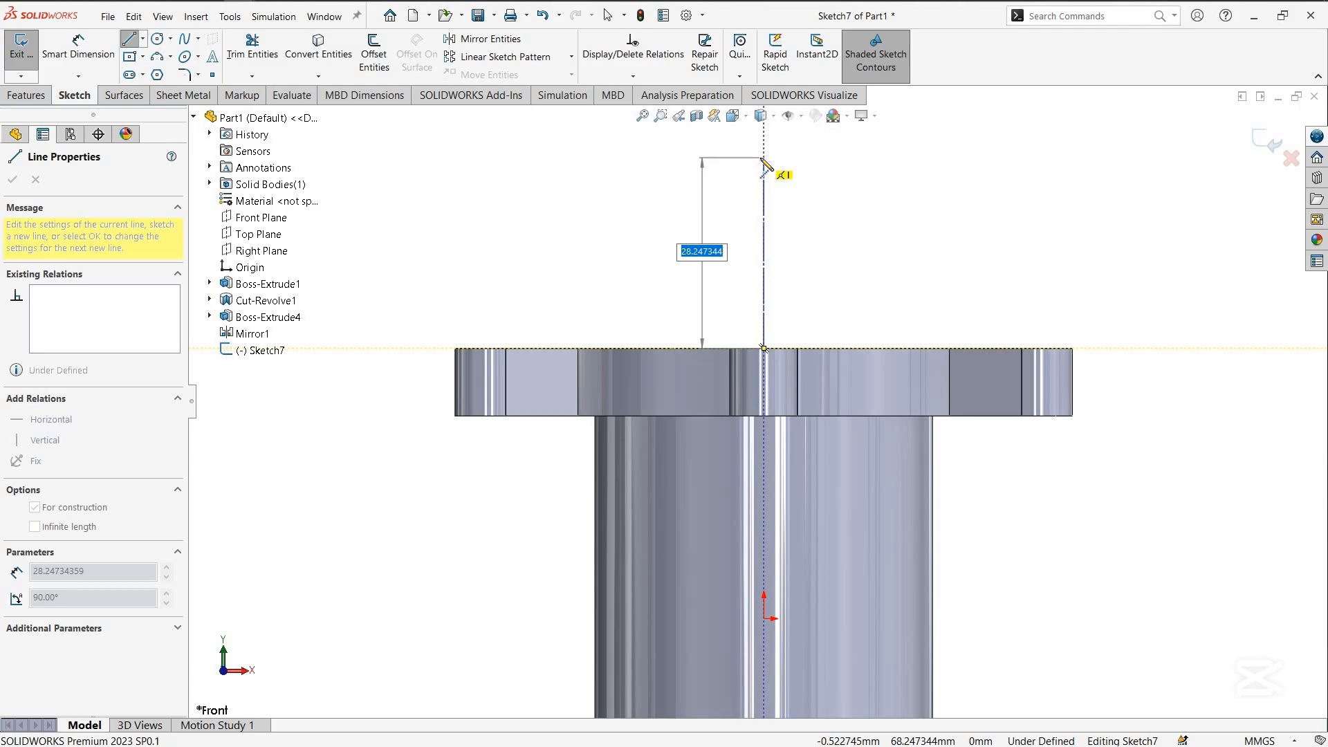
type("25")
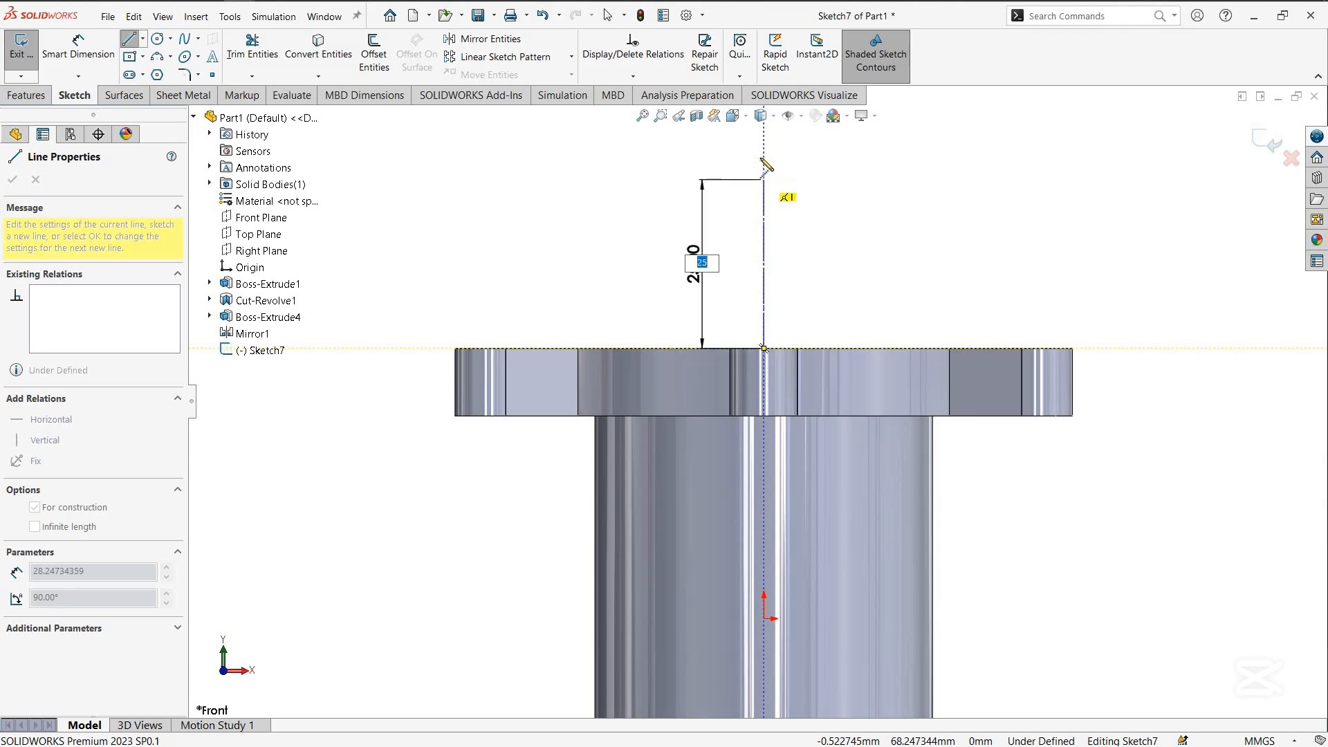
key("Return")
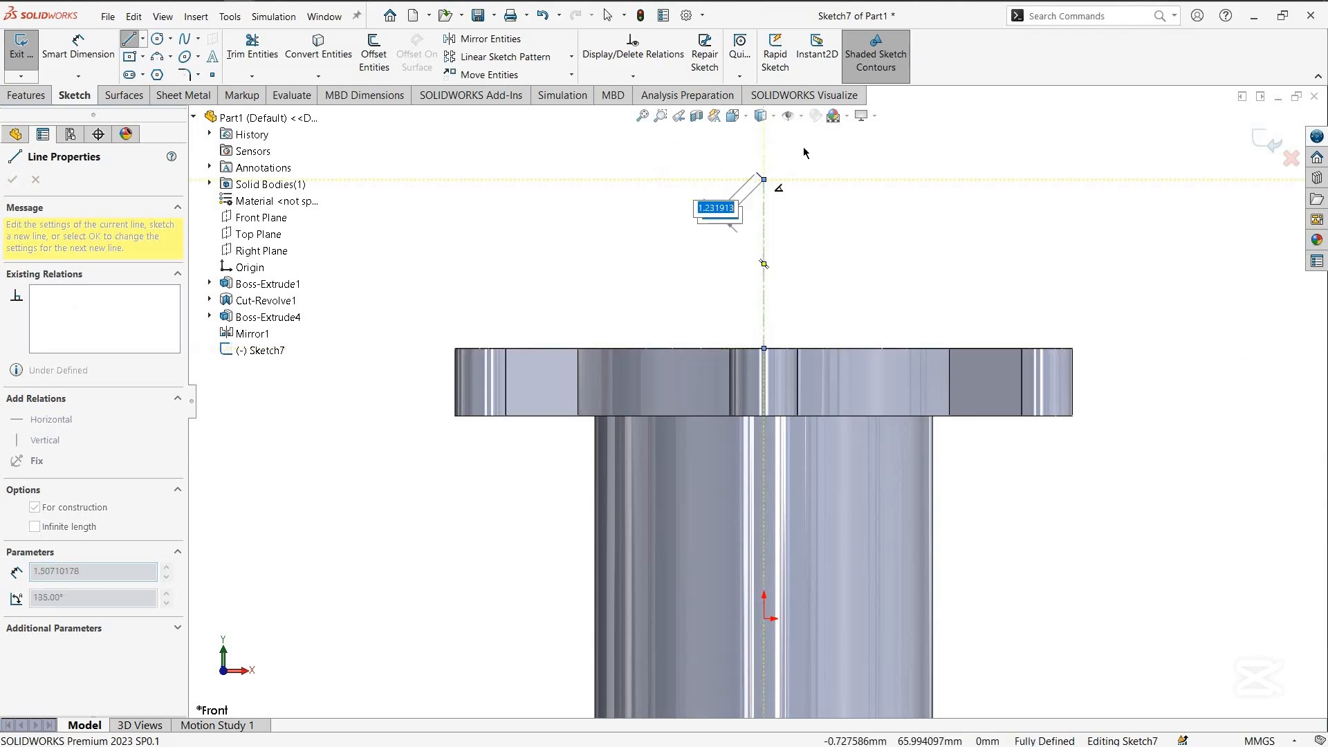
key("Escape")
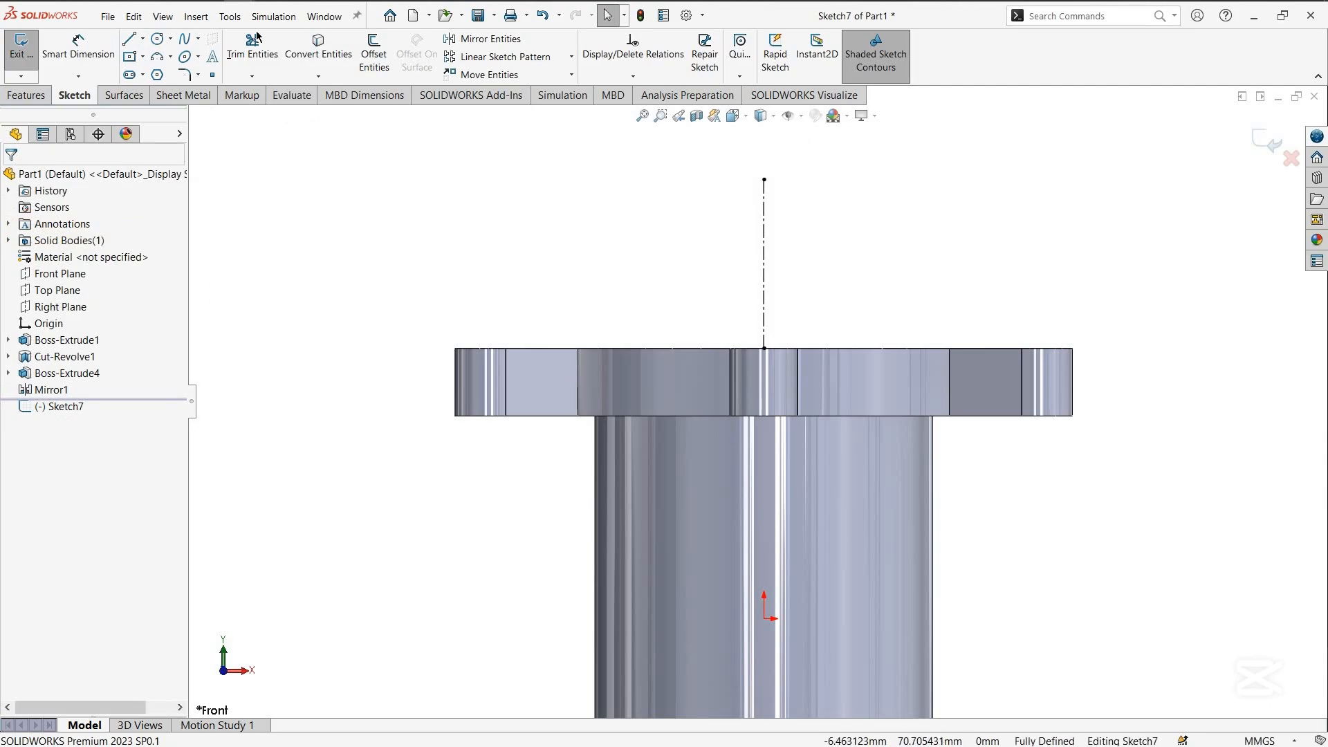
Draw a 25 mm radius quarter arc from the construction line's upper end down to the flange's top edge
left_click(129, 38)
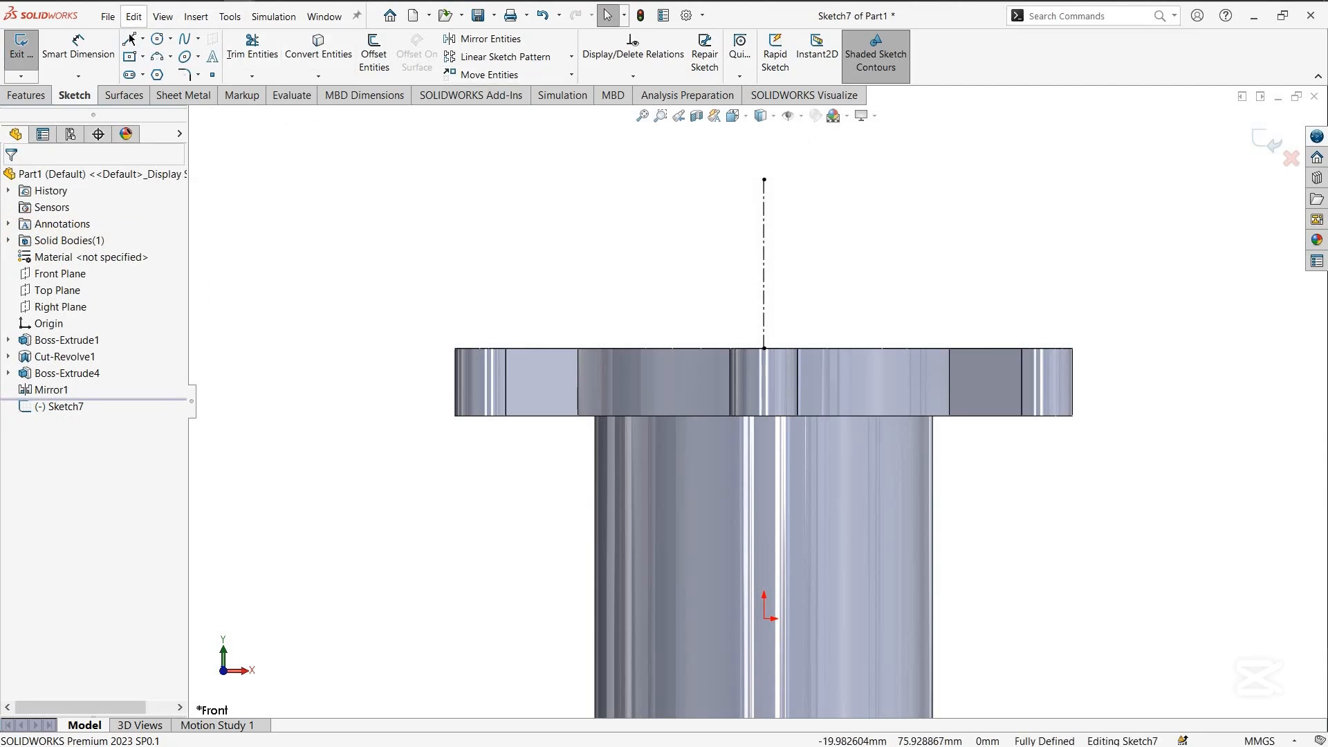
left_click(764, 180)
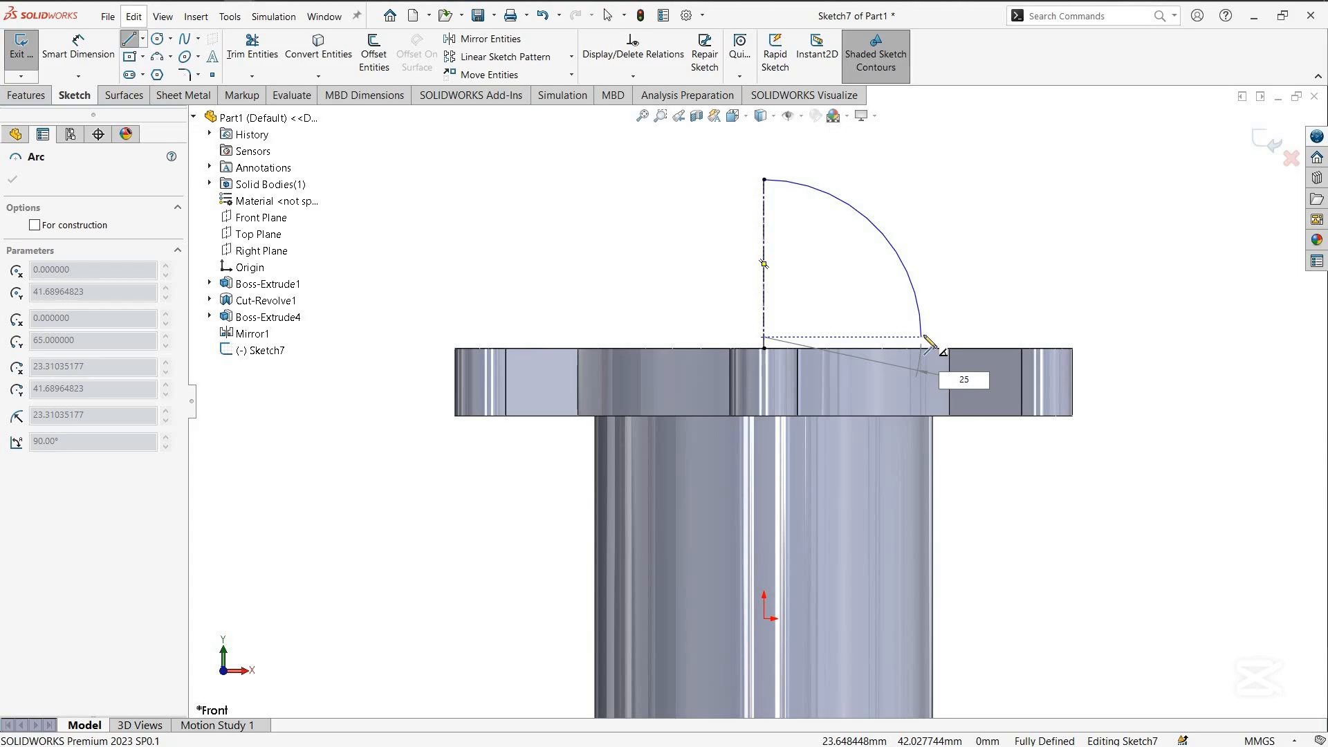
key("Return")
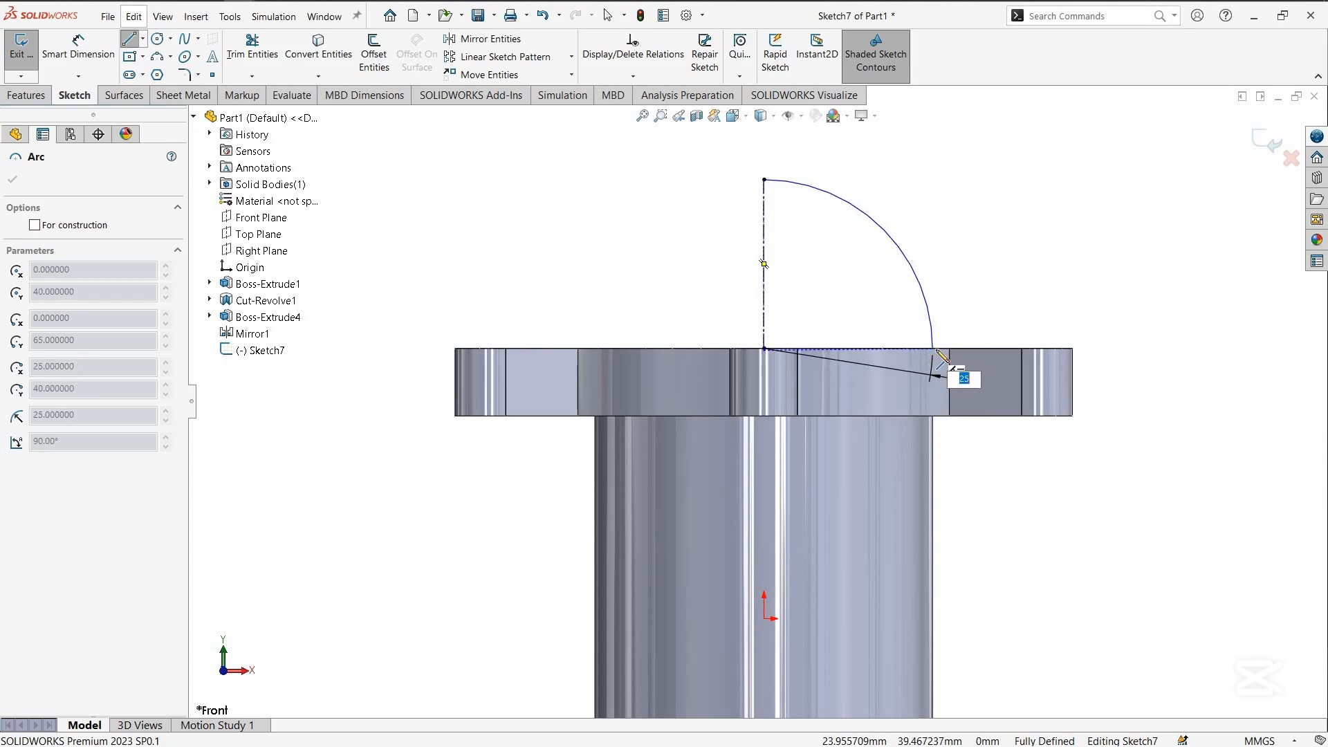
left_click(938, 351)
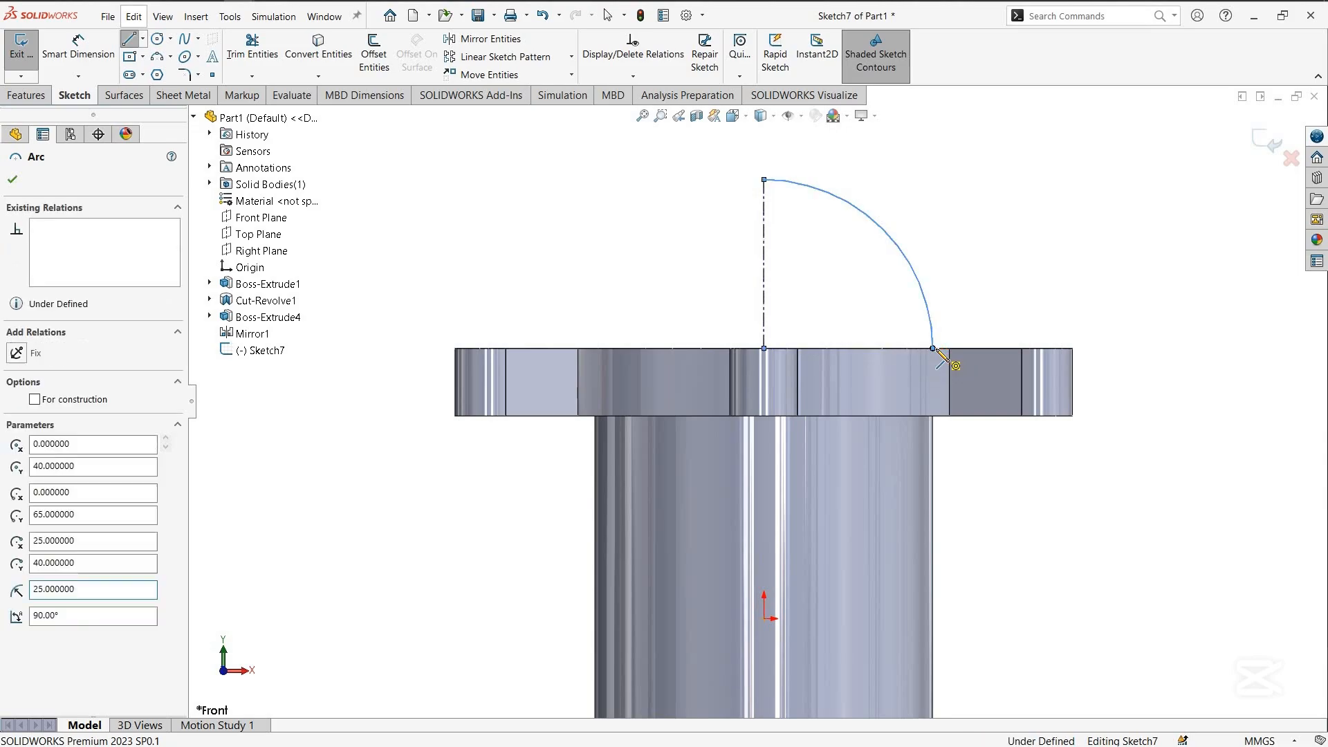
key("Escape")
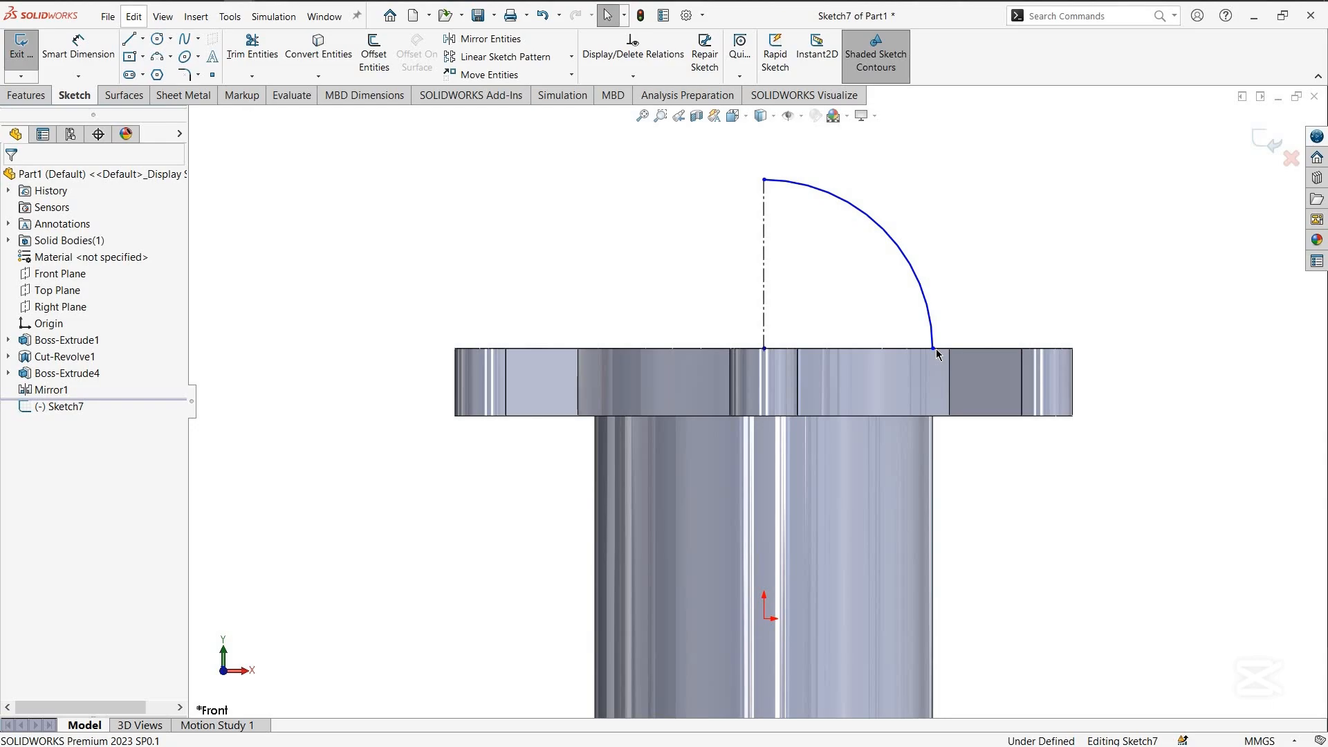
Dimension the quarter arc's radius at 25 mm
left_click(108, 47)
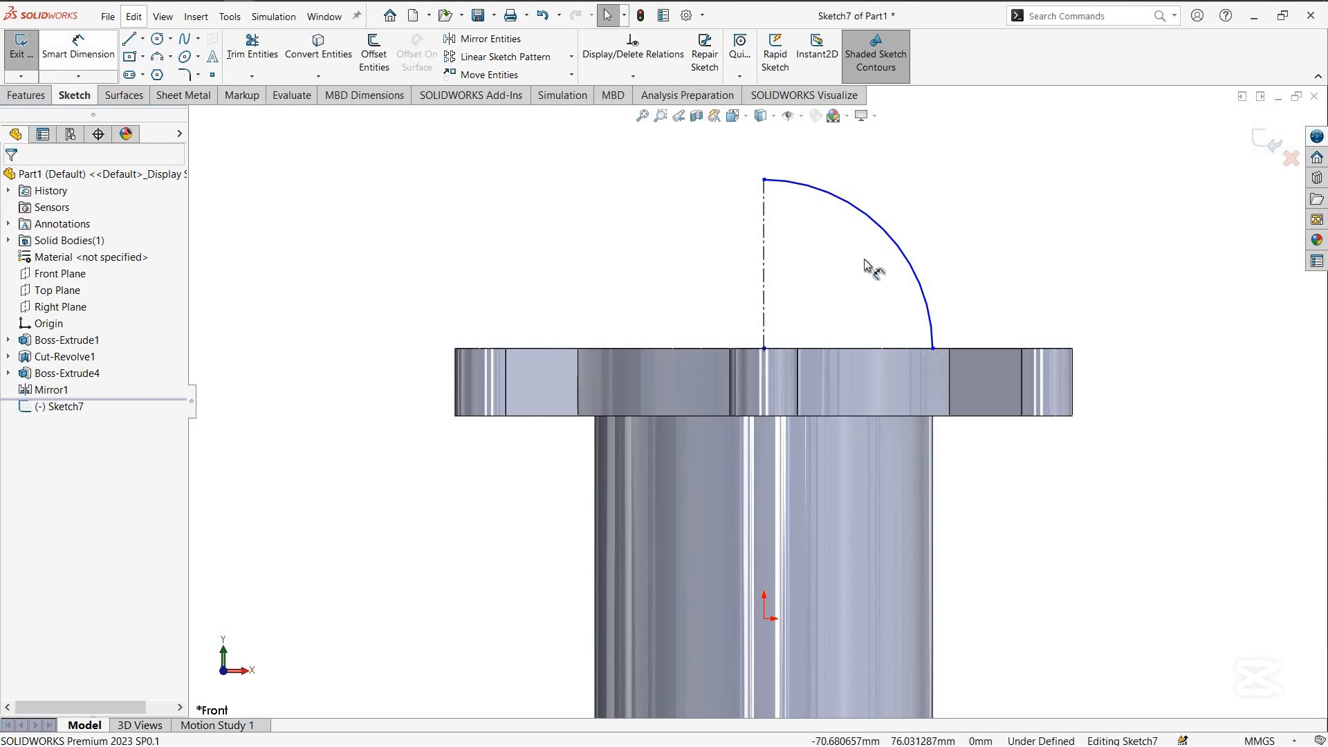
left_click(899, 238)
left_click(1078, 176)
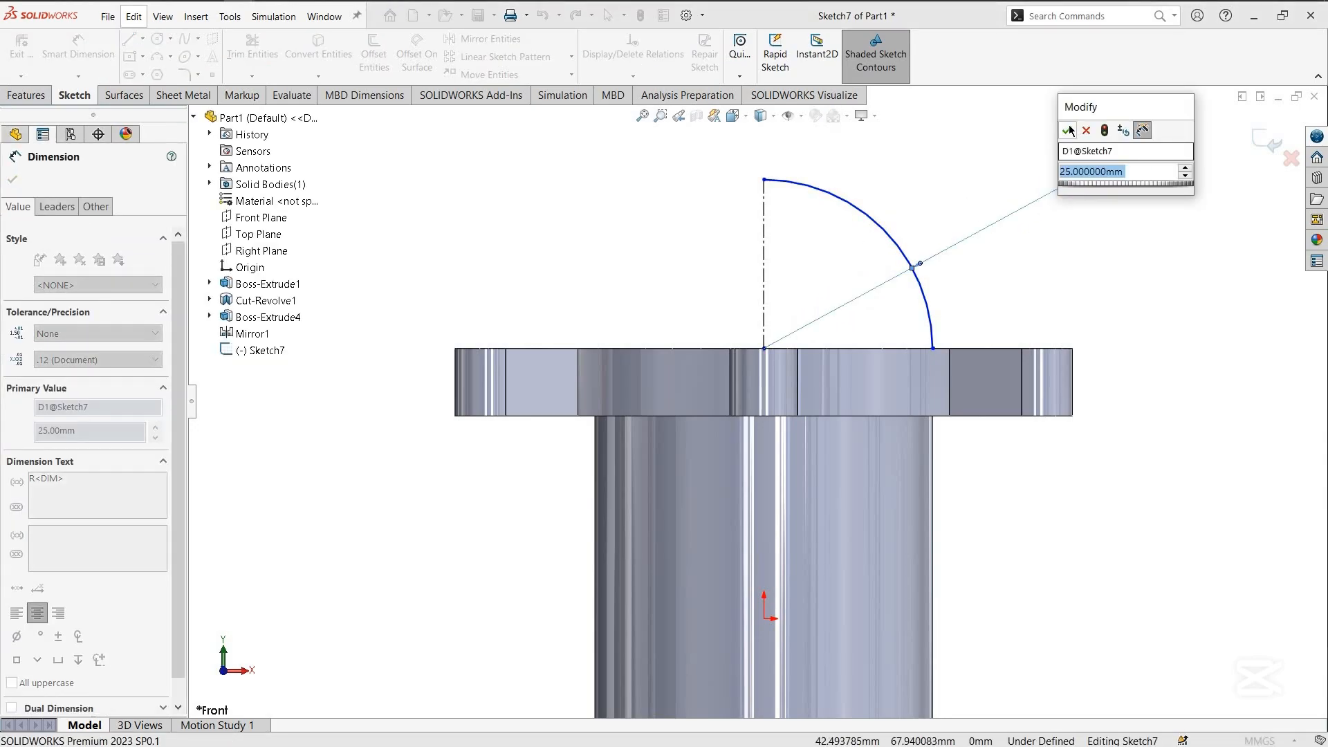
key("Return")
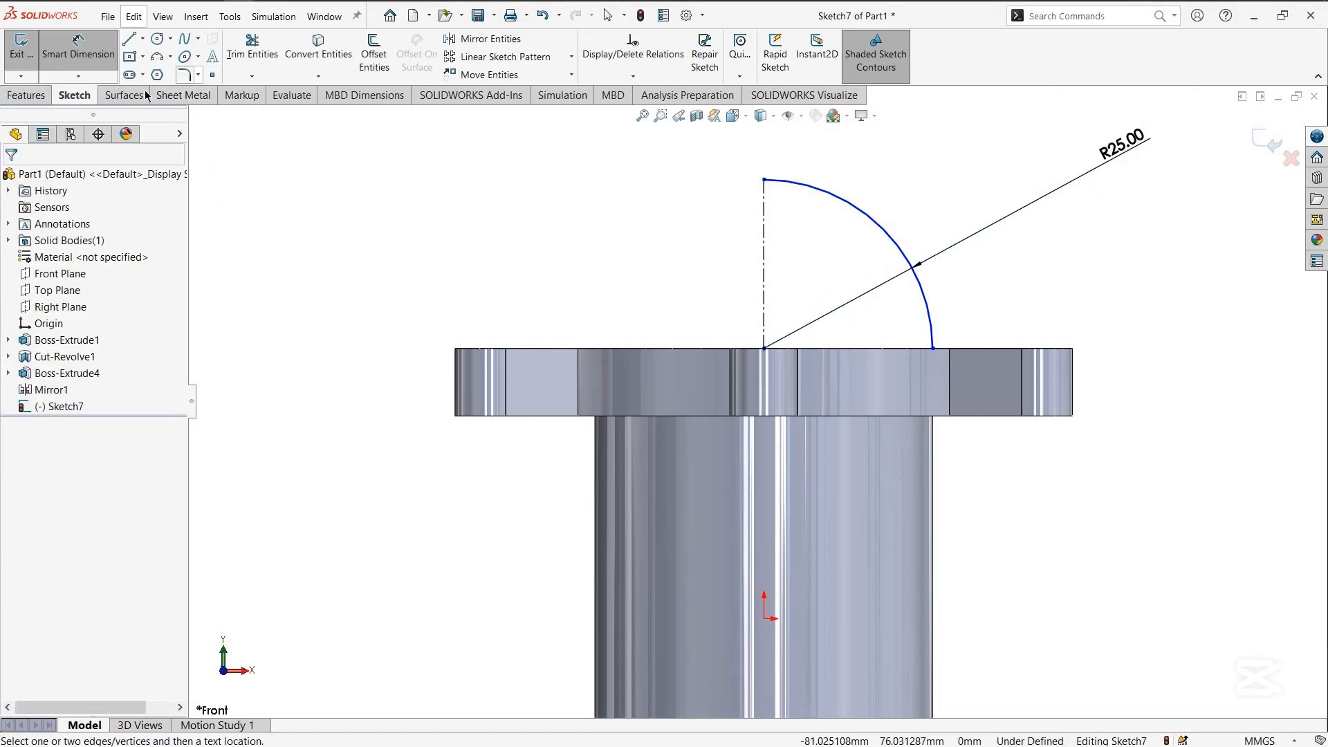
Draw a diagonal line about 47 mm long from the arc's centre out past the arc and make it construction geometry
left_click(128, 41)
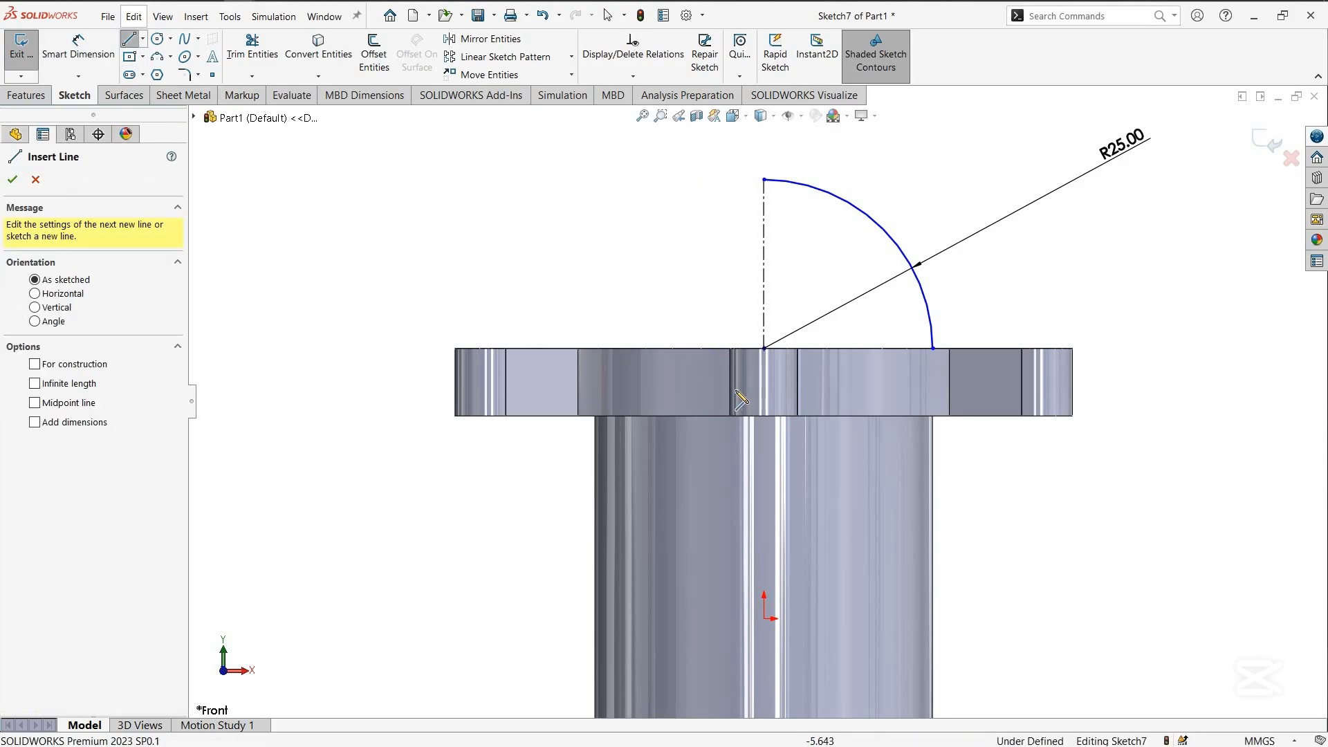
left_click(763, 348)
left_click(940, 143)
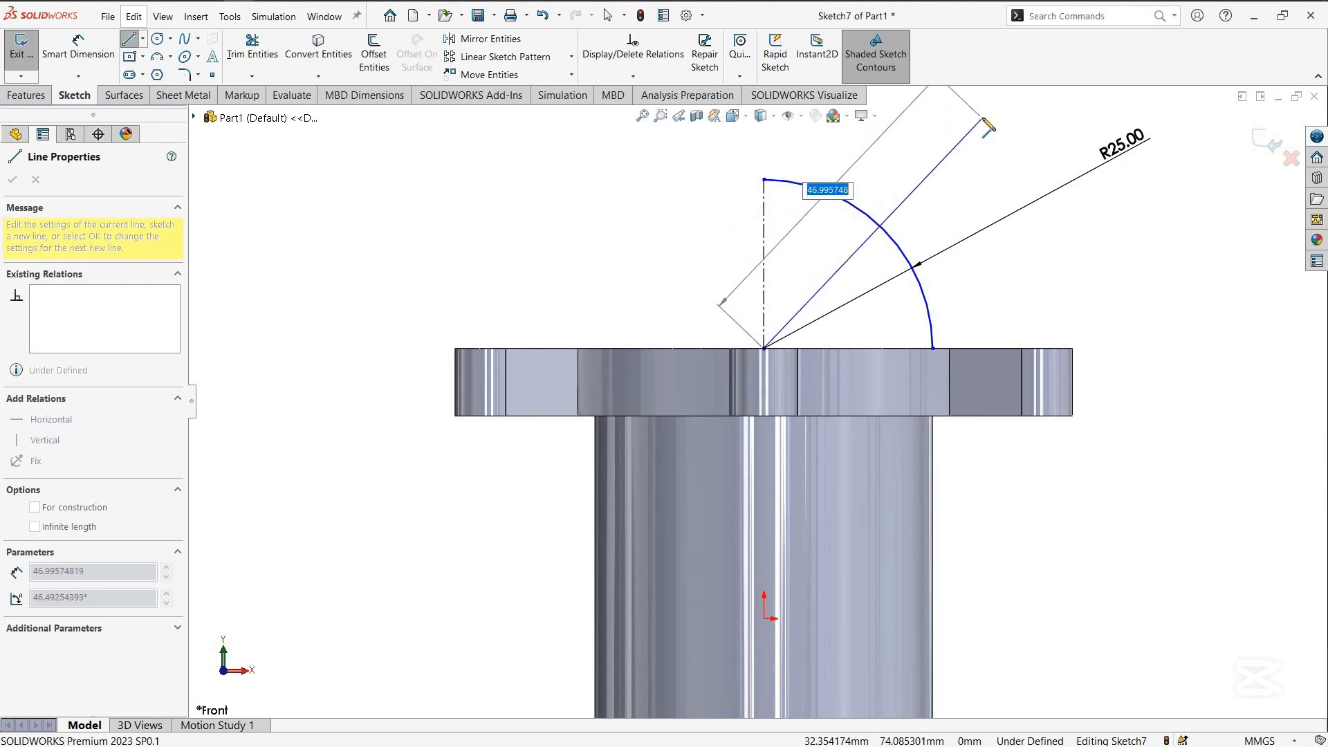
left_click(982, 117)
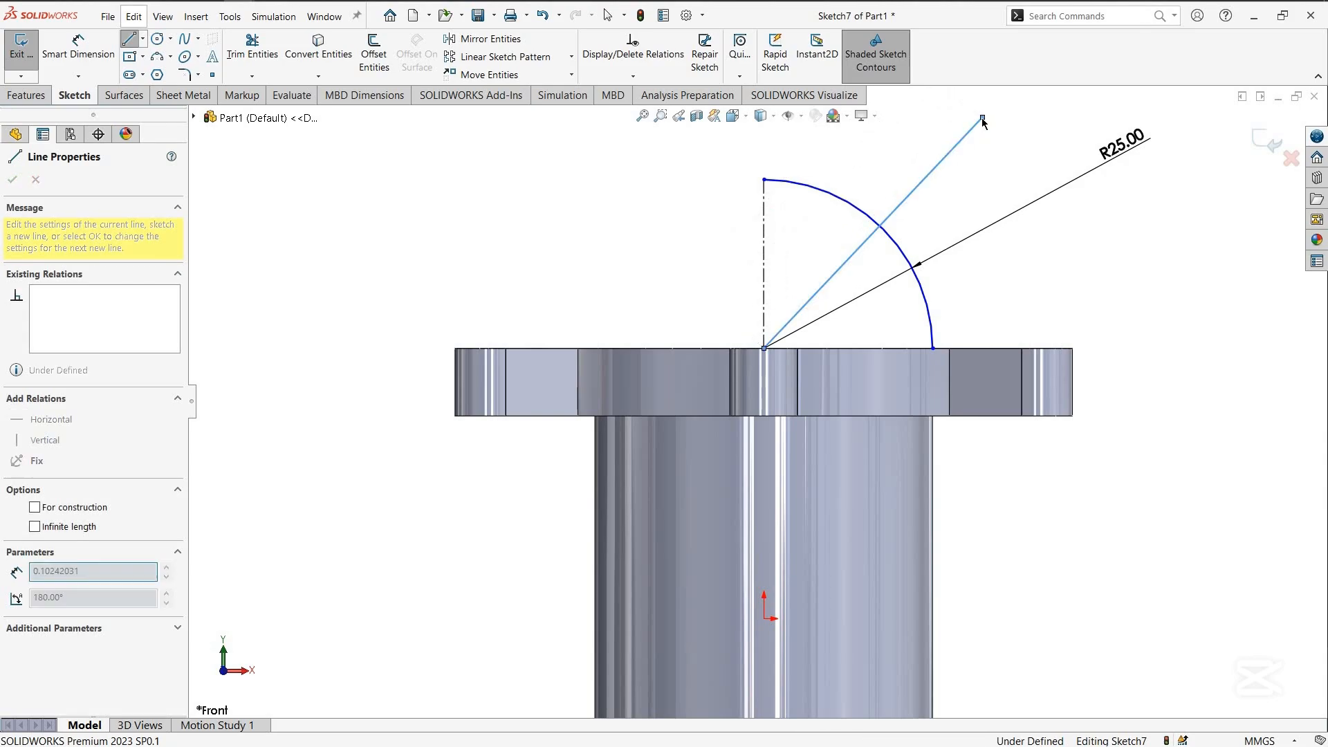
key("Escape")
left_click(982, 118)
key("Escape")
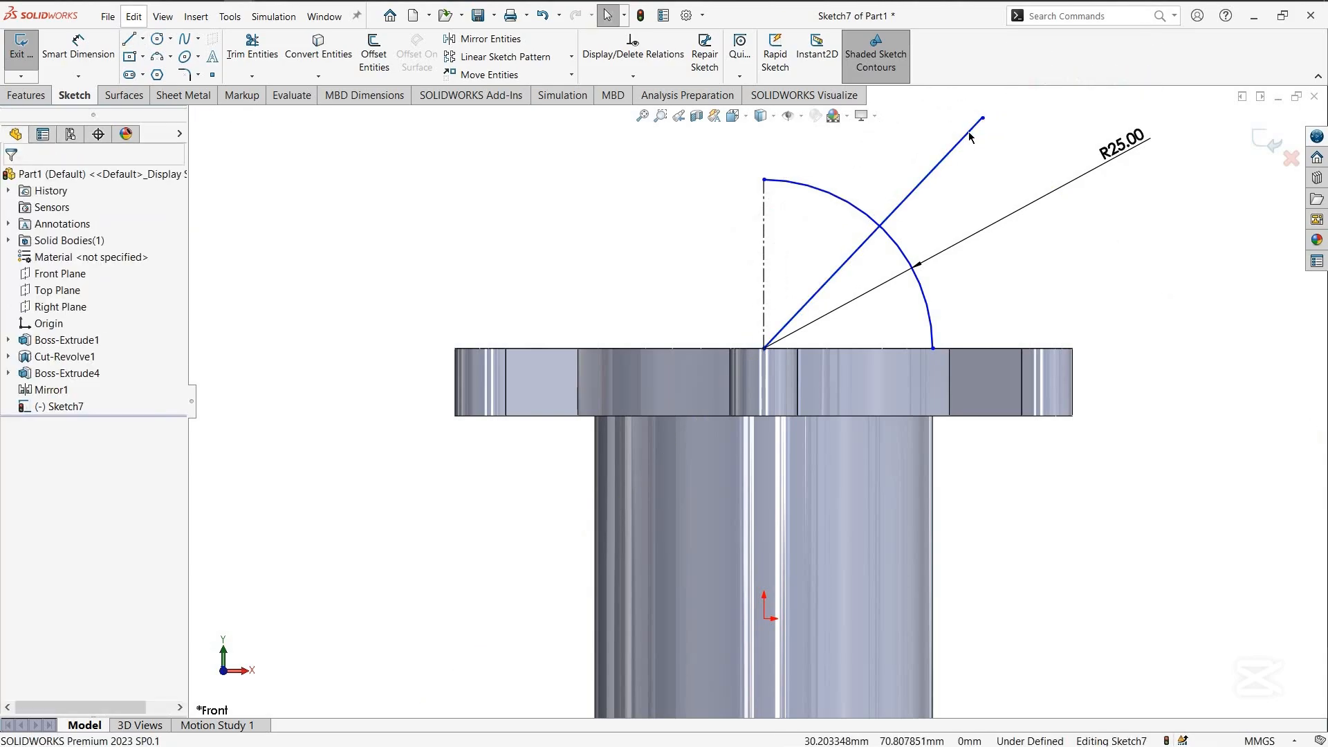
left_click(969, 131)
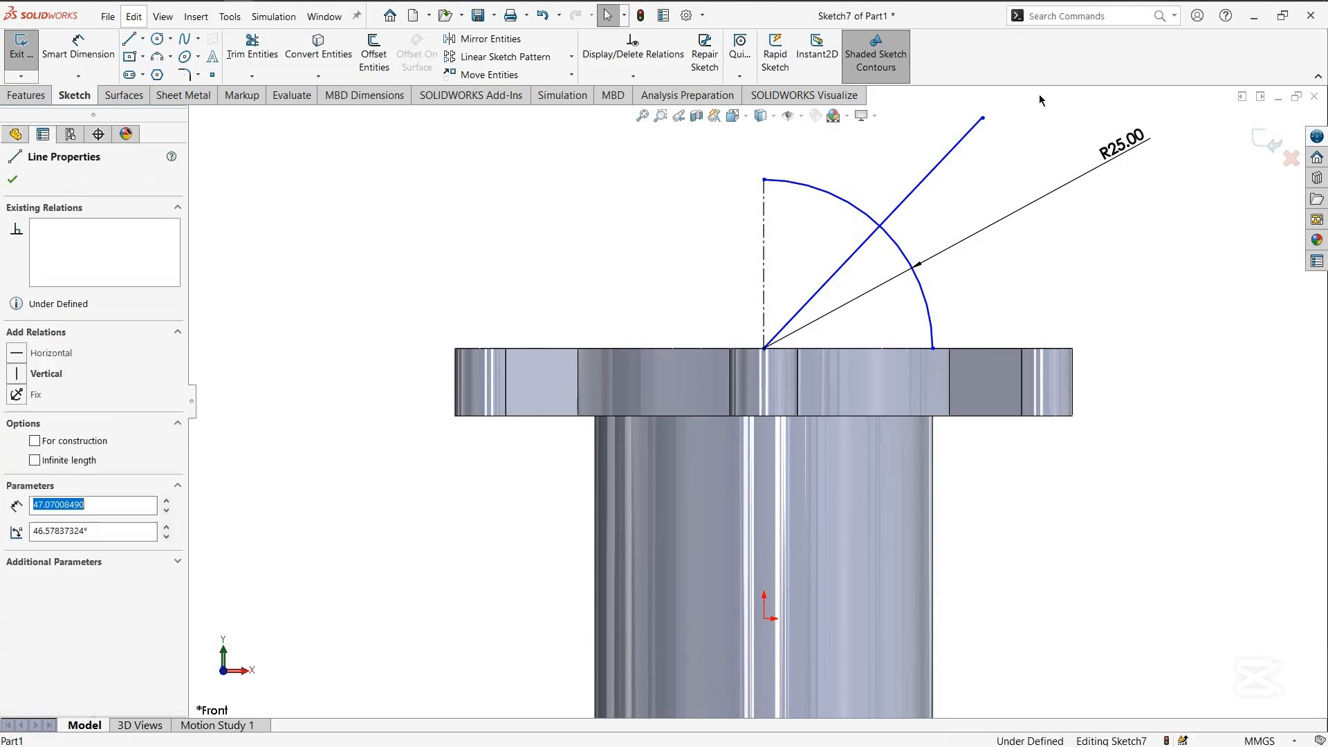
left_click(1028, 95)
left_click(988, 251)
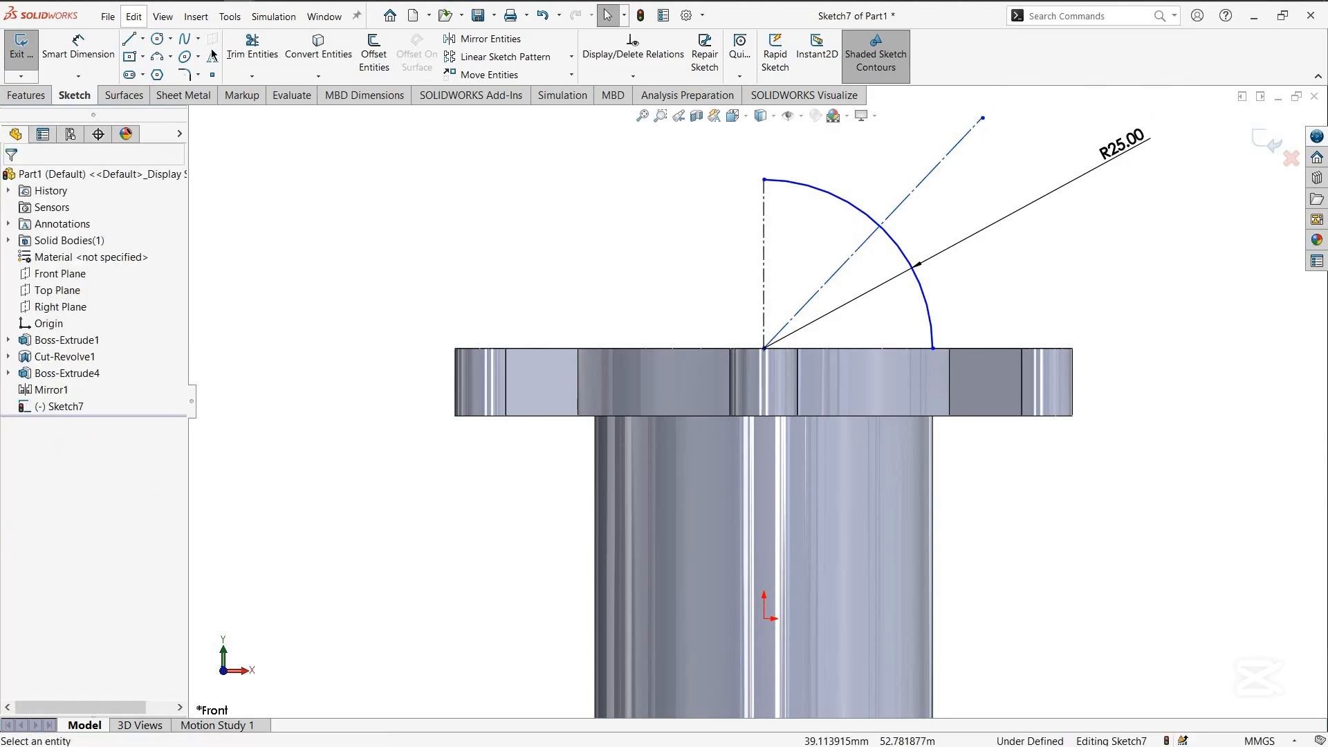
Dimension the angle between the diagonal construction line and the flange's top edge at 45°
left_click(69, 62)
left_click(906, 348)
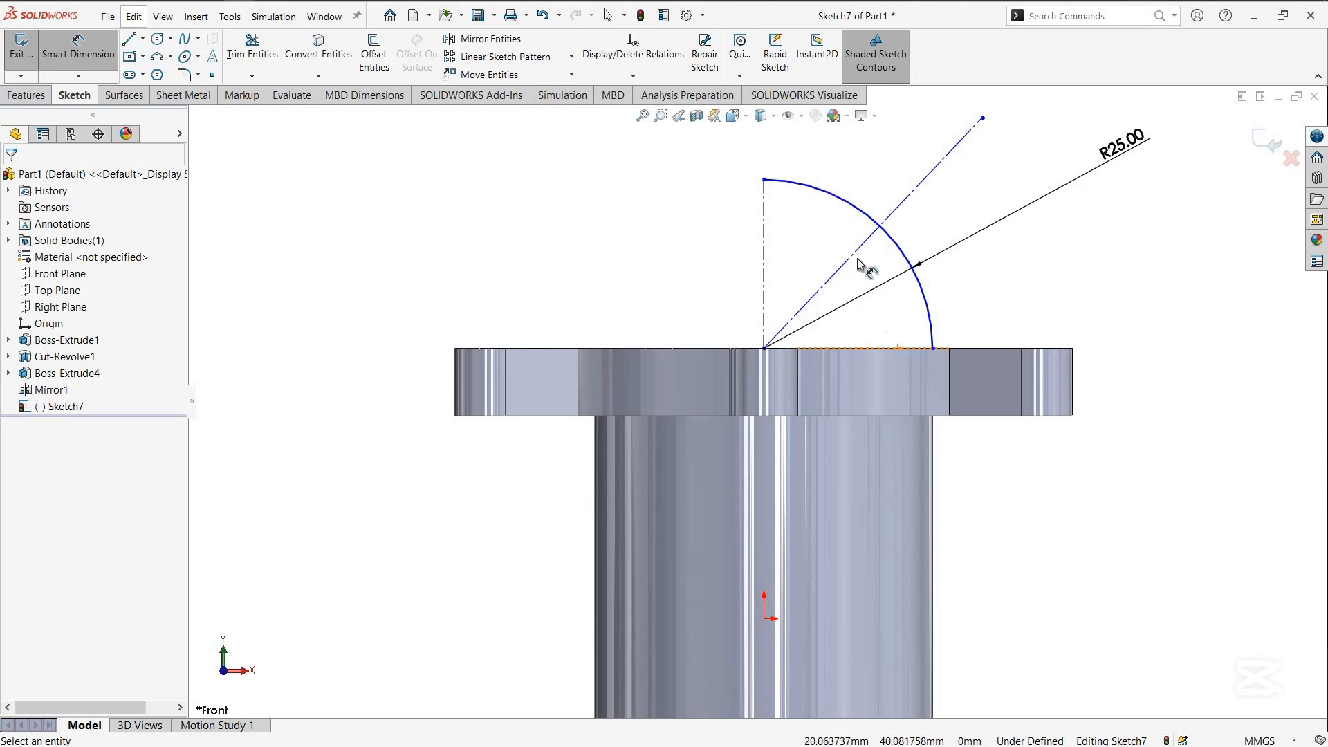
left_click(855, 253)
left_click(1022, 285)
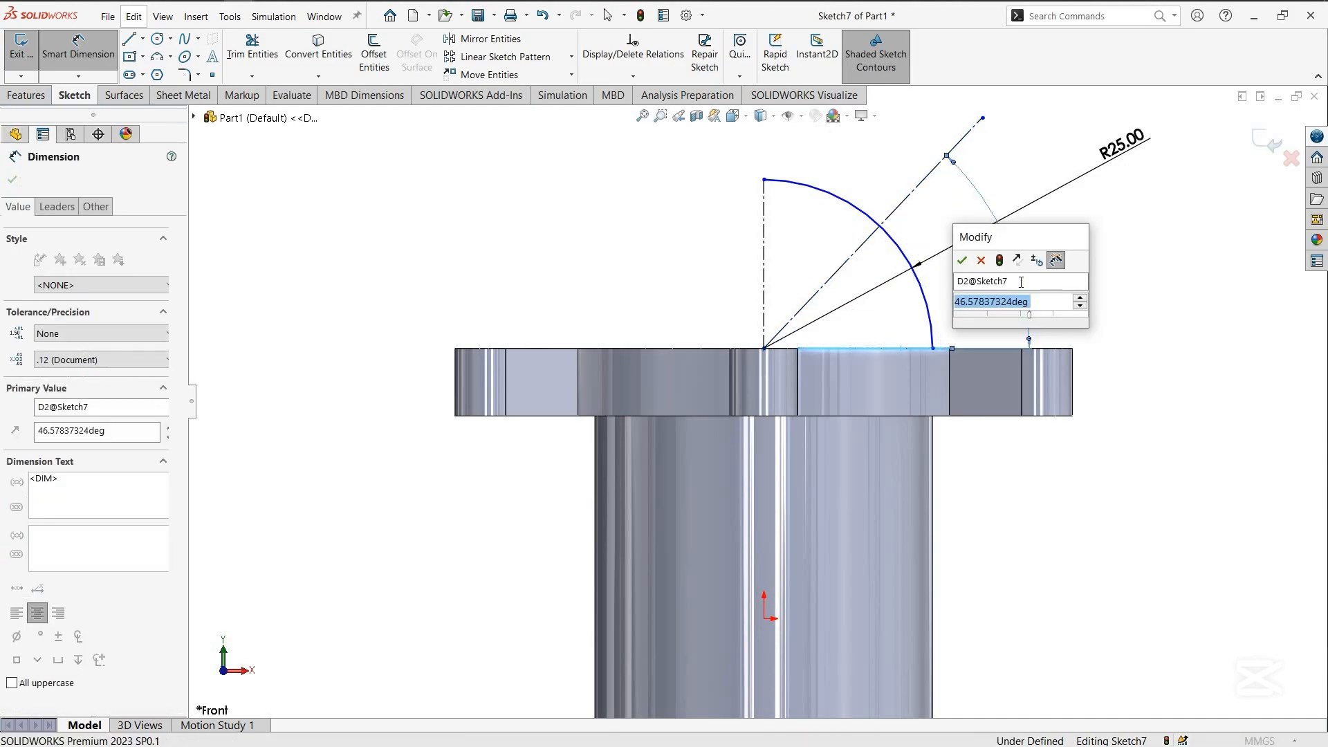
type("45")
key("Return")
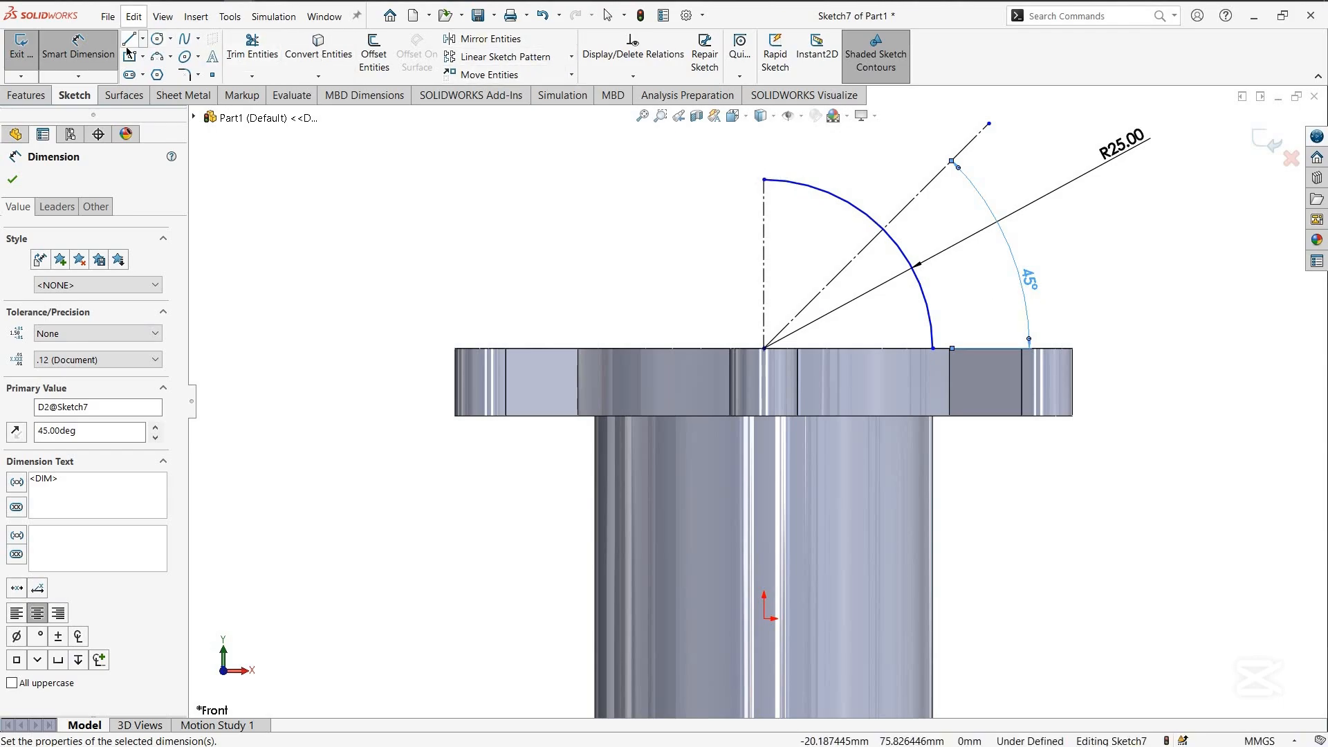
Draw a 4 mm radius circle centred where the diagonal construction line crosses the quarter arc
left_click(157, 39)
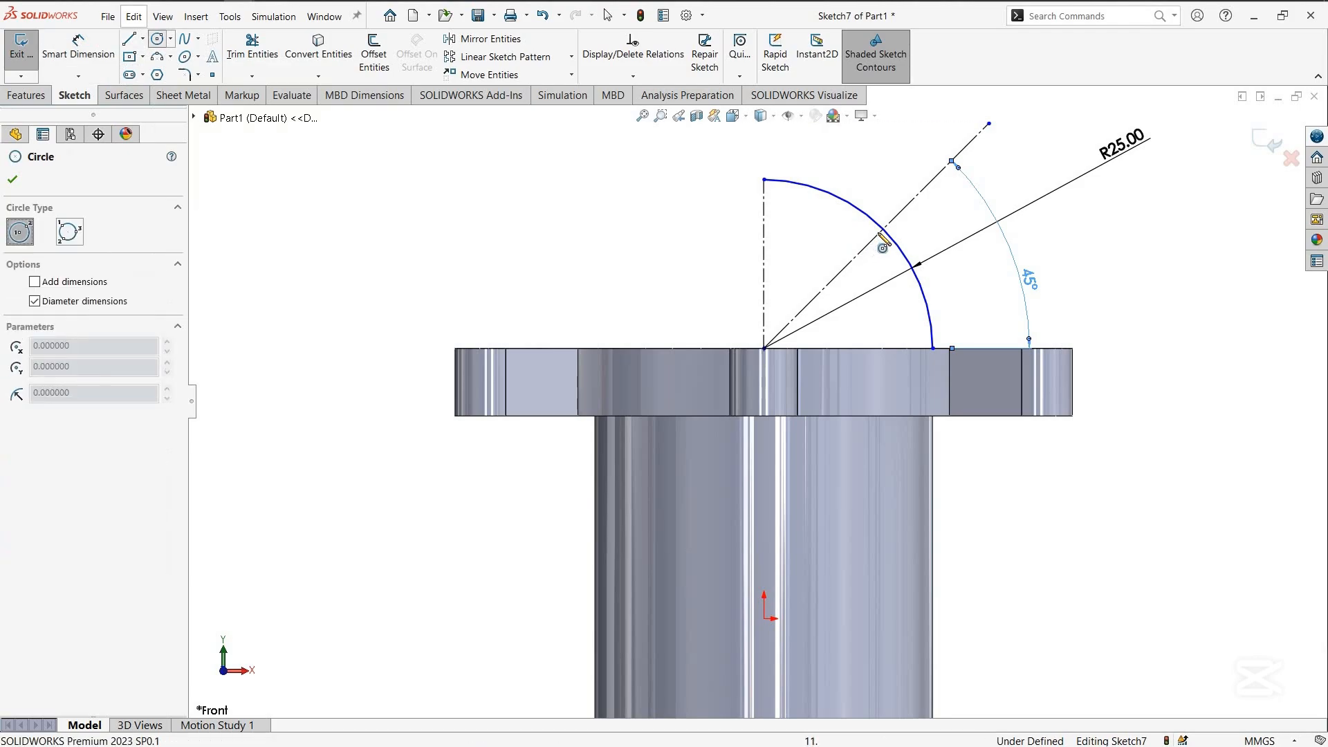
left_click(882, 231)
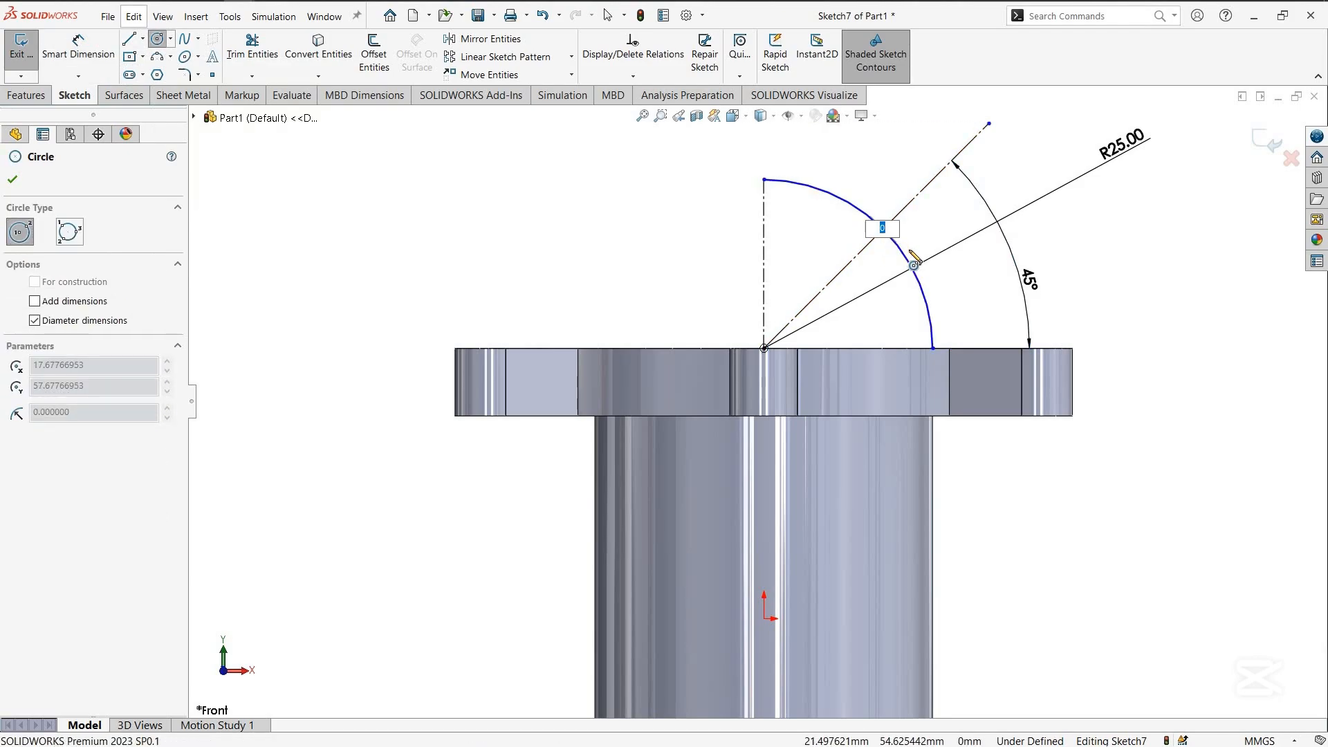
type("4")
key("Return")
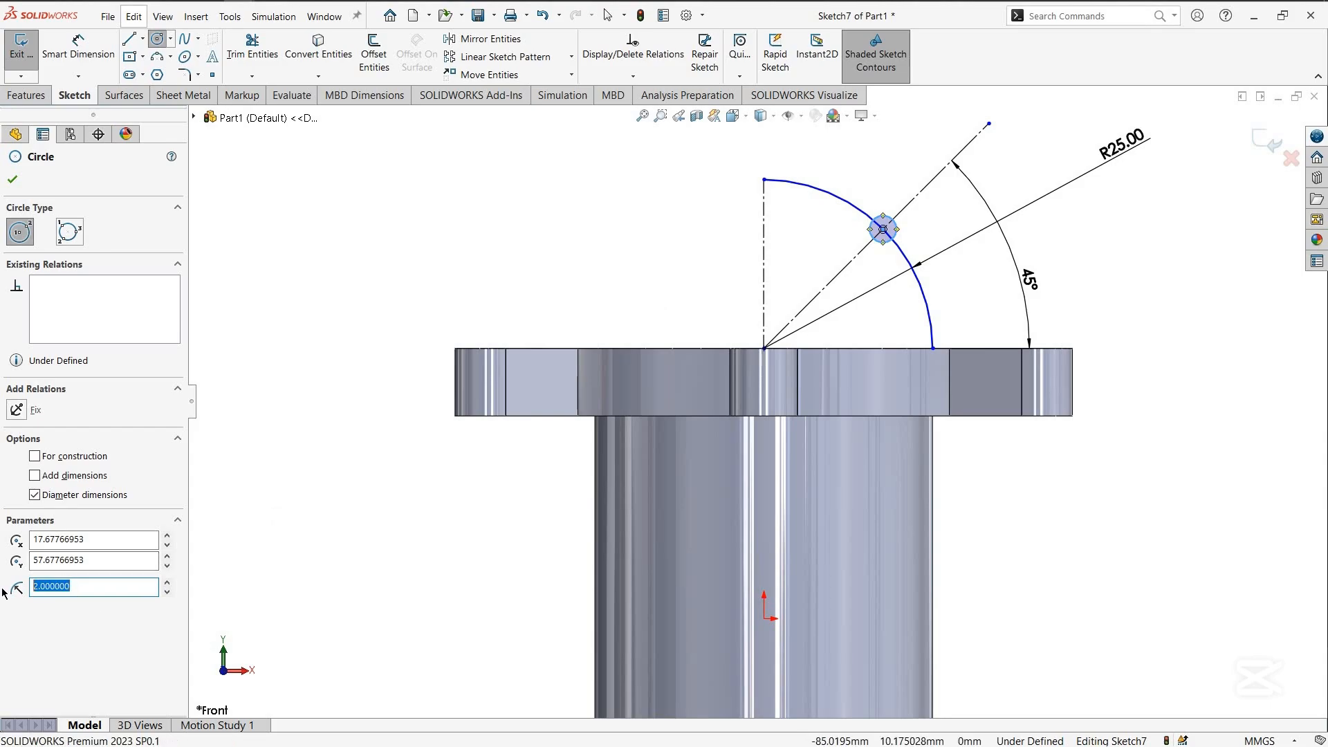
type("4")
key("Return")
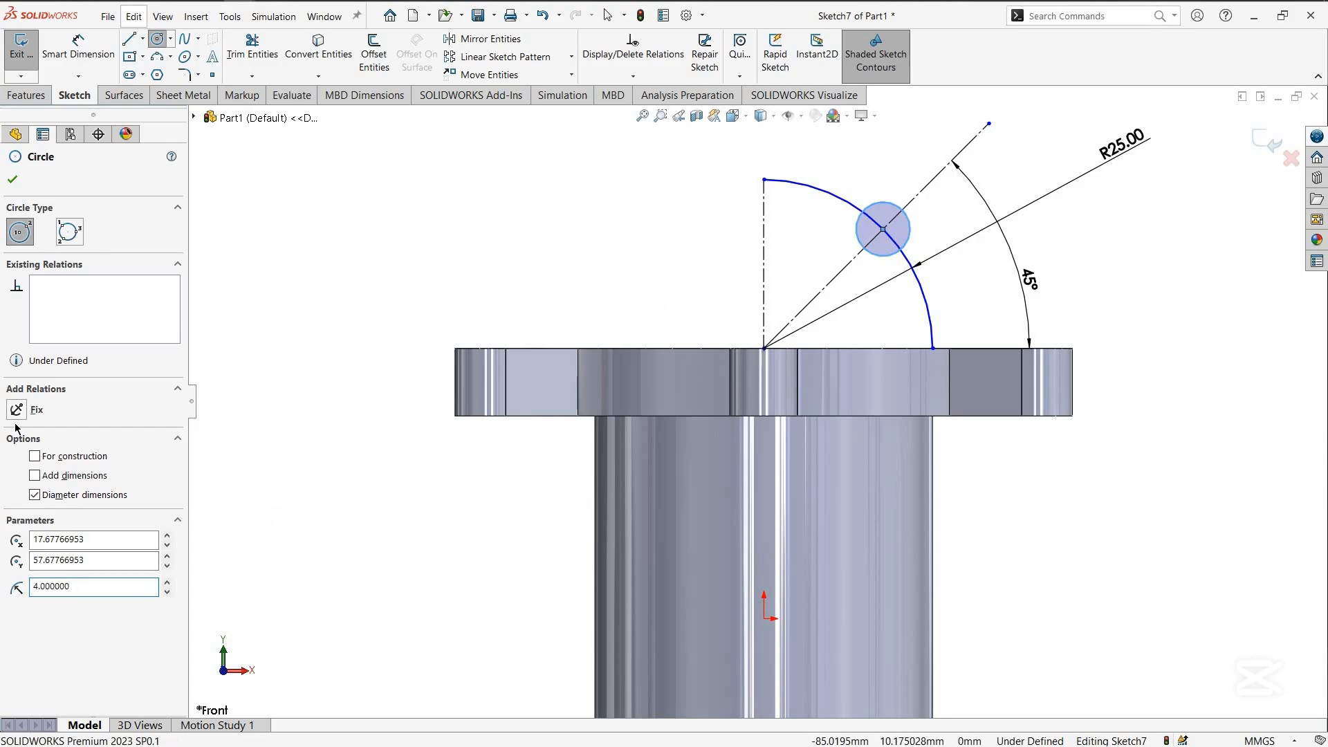
left_click(12, 181)
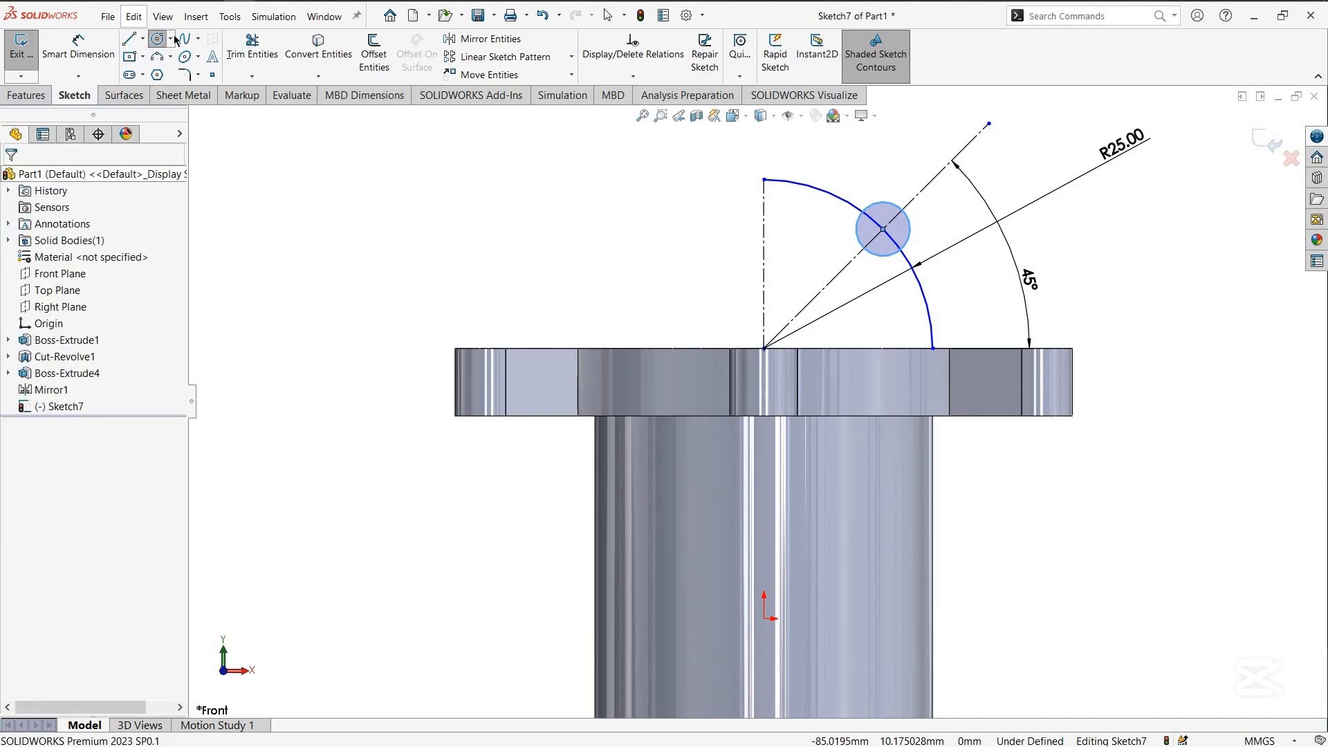
Trim the circle's outer portion and the arc segment inside it, leaving a rounded notch in the quarter arc
left_click(252, 50)
mouse_move(884, 161)
left_mouse_down()
mouse_move(877, 227)
mouse_move(913, 231)
mouse_move(870, 235)
left_mouse_up()
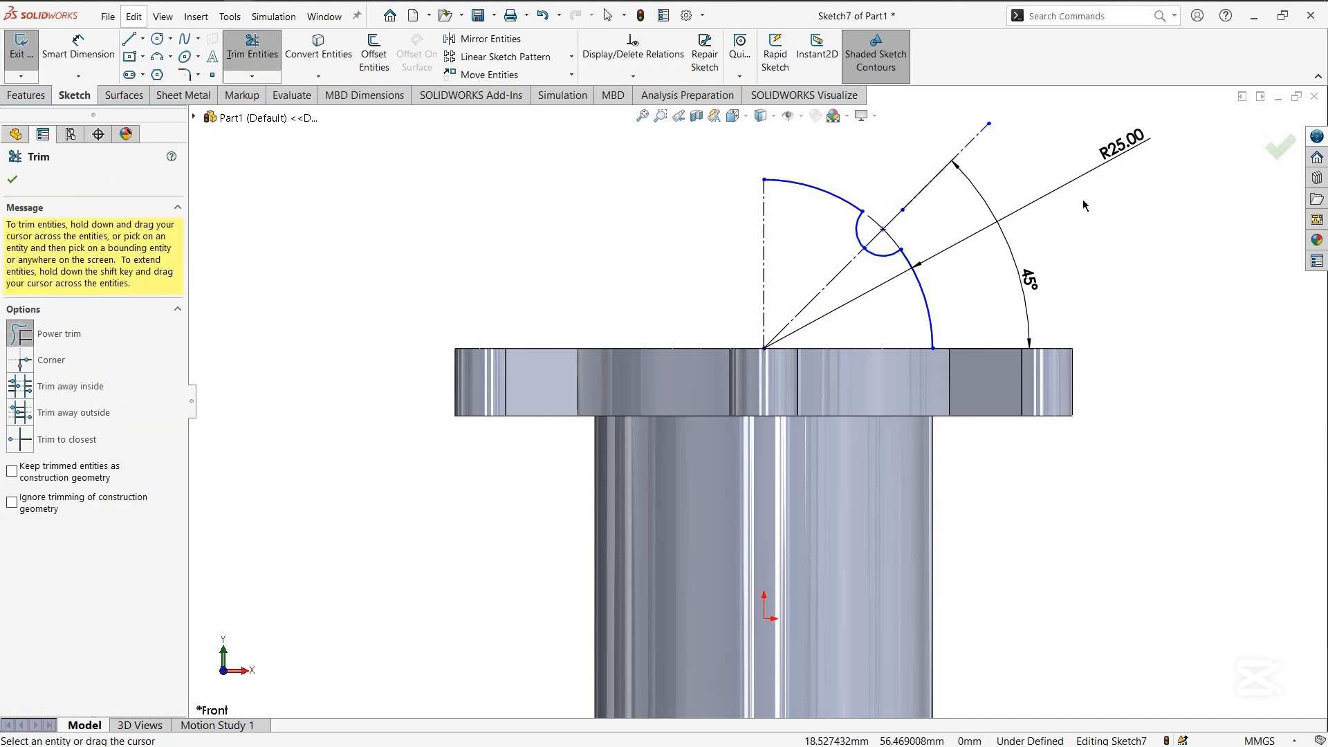
left_click(12, 181)
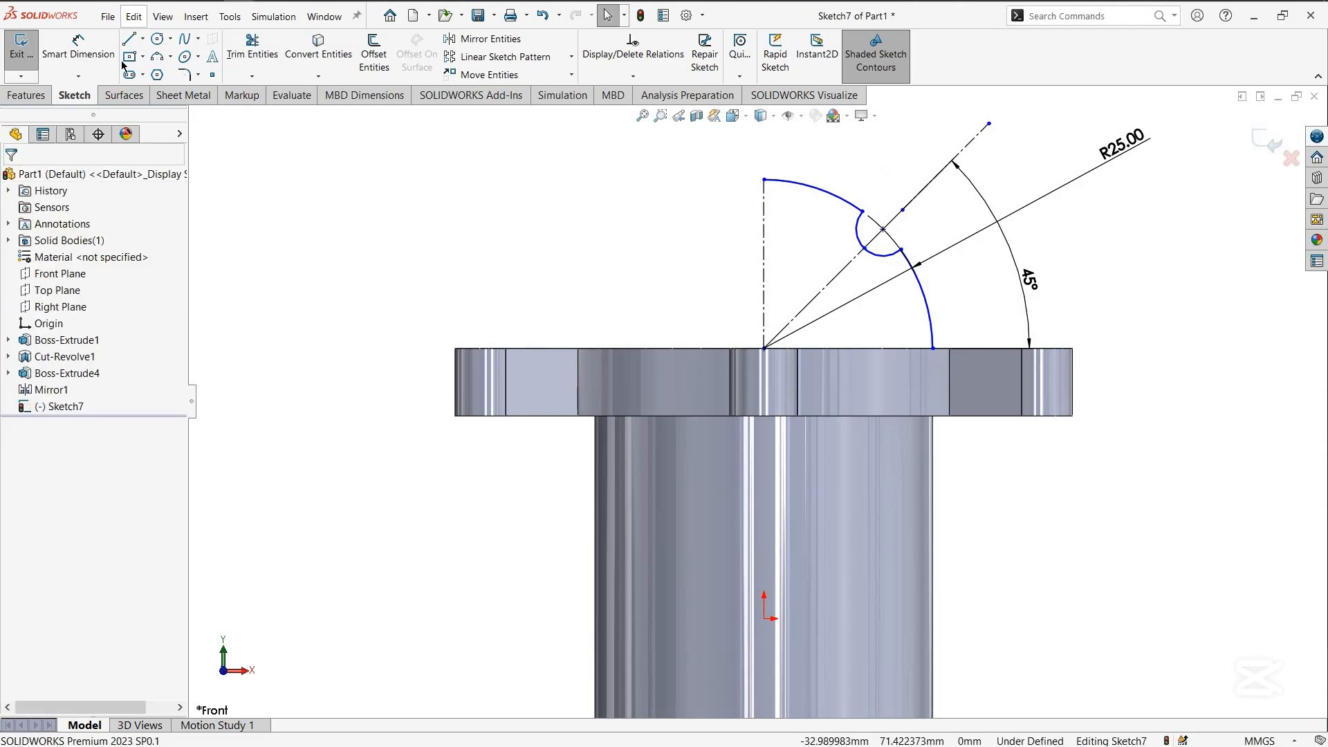
Convert the vertical construction line to solid geometry and close the profile with a horizontal line from the arc's lower end to its centre
left_click(764, 266)
left_click(552, 245)
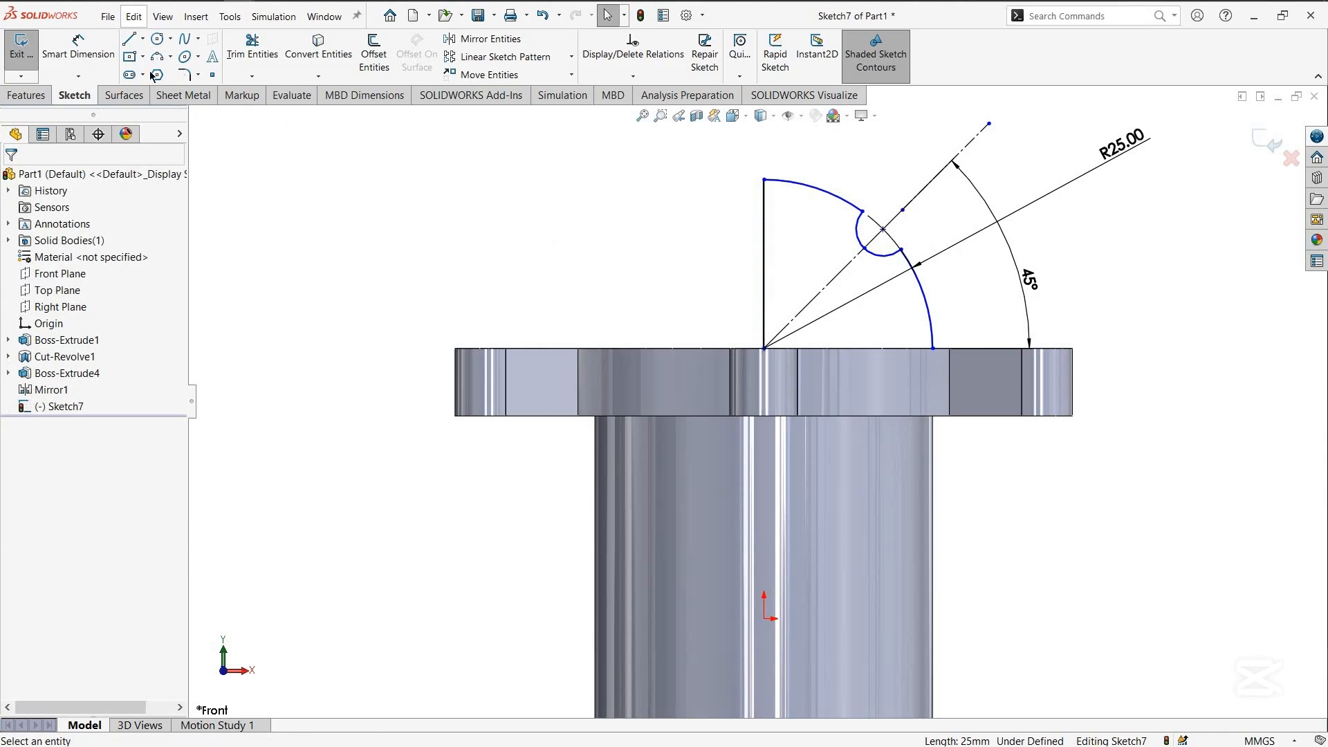
key("l")
scroll(919, 305, "down", 2)
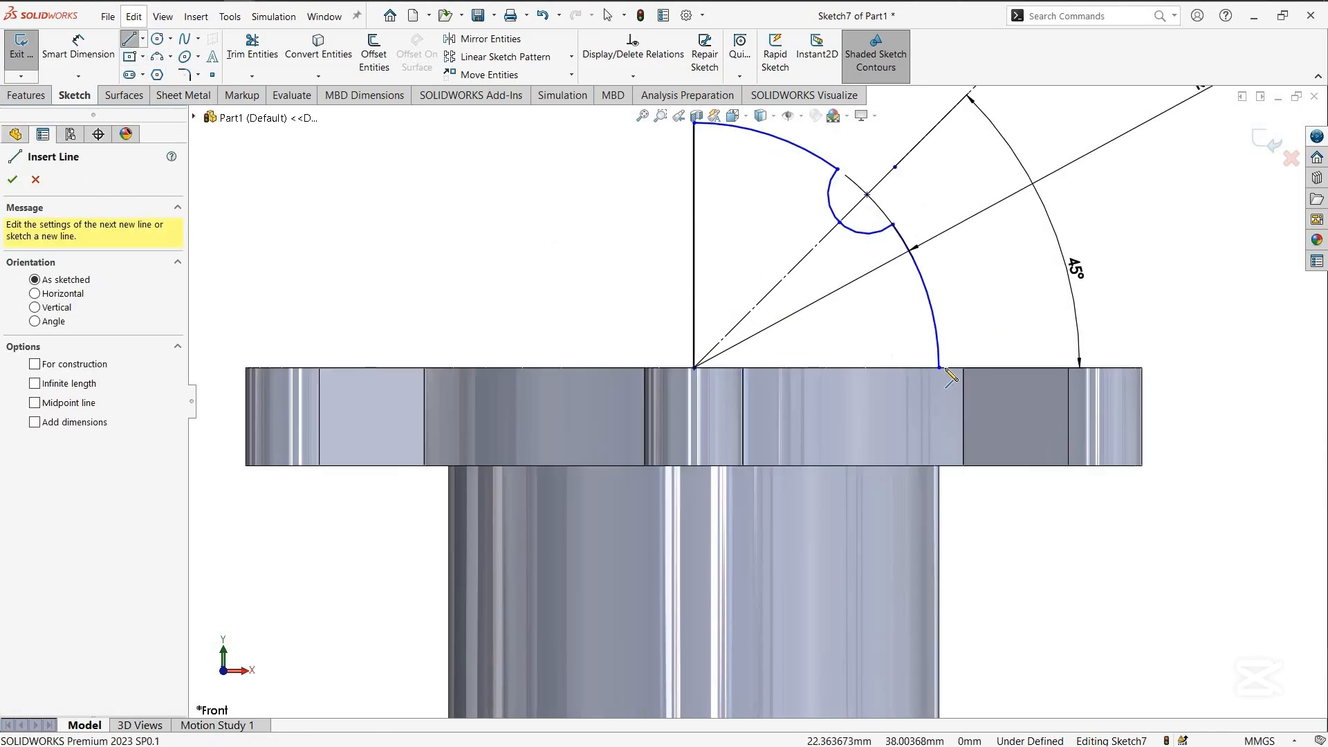
left_click(938, 367)
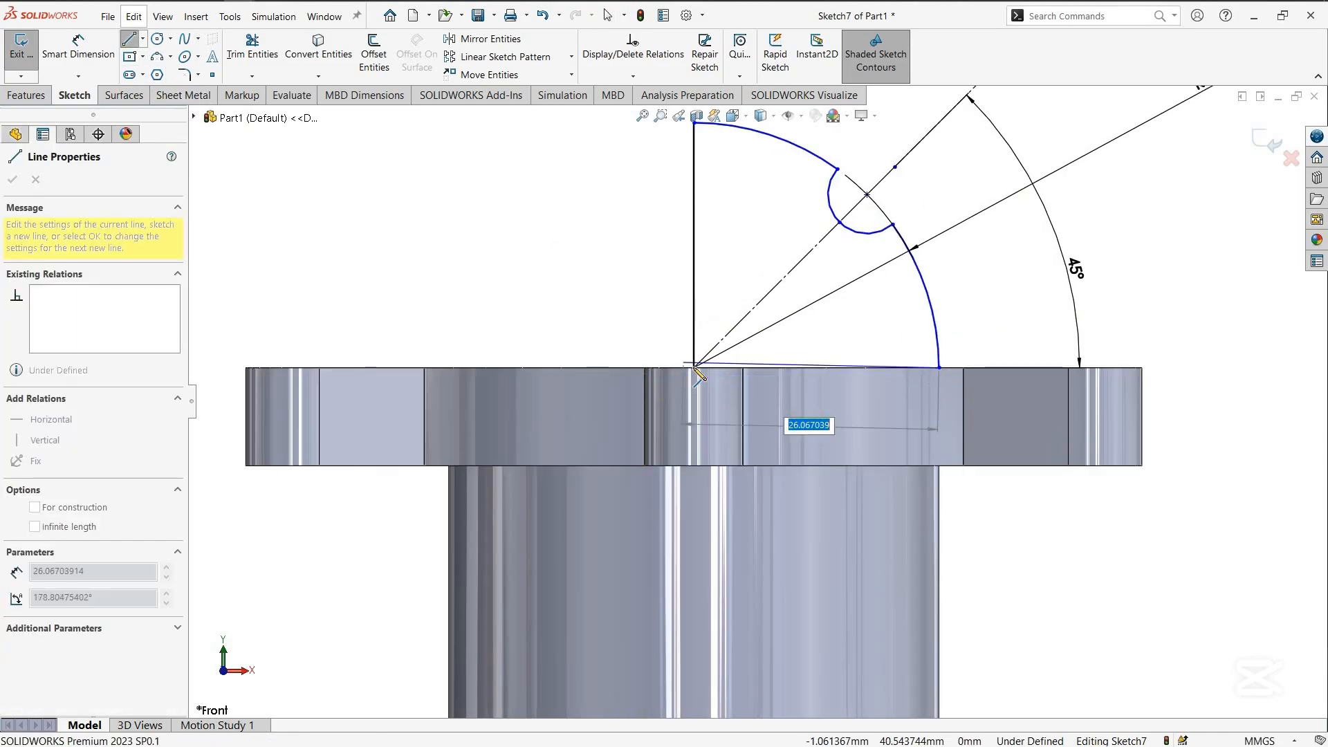
left_click(693, 367)
key("Escape")
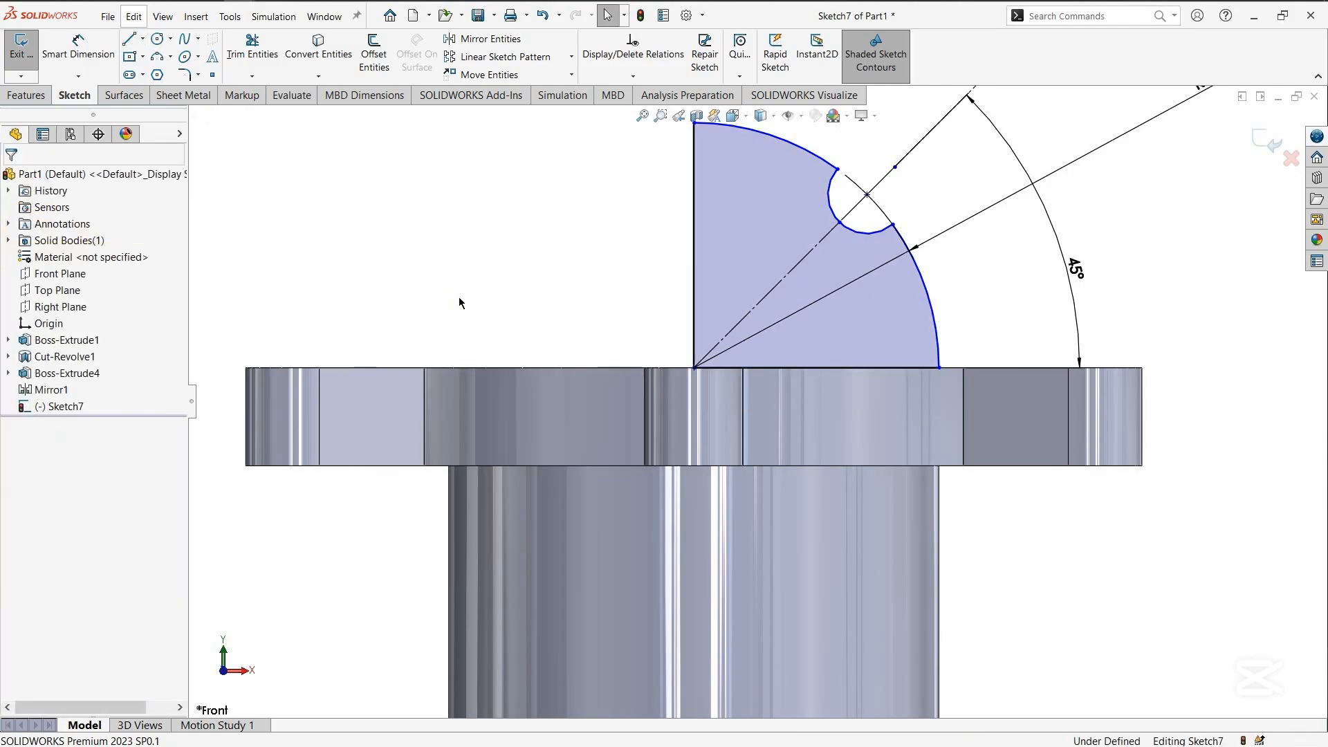
Revolve the closed notched profile 360° about its vertical line, merging the result with the body
middle_click_drag(449, 273, 459, 302)
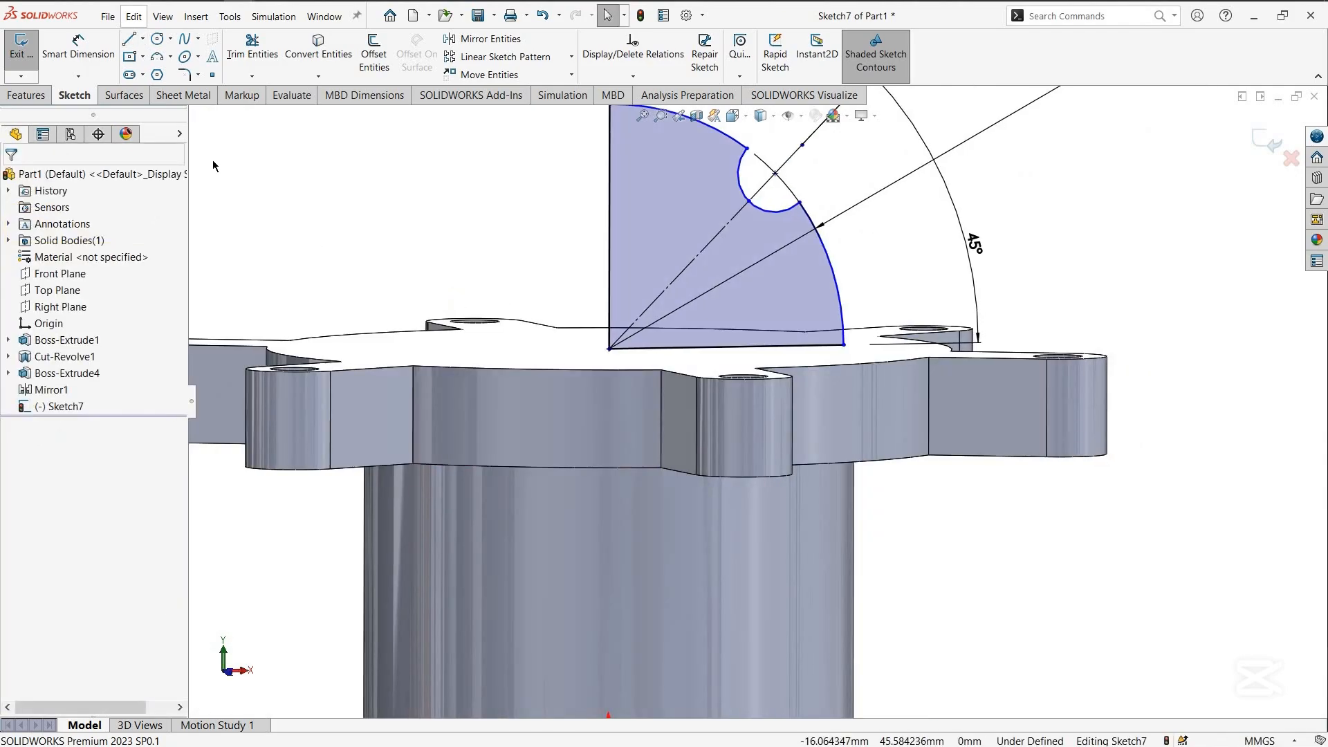
left_click(26, 95)
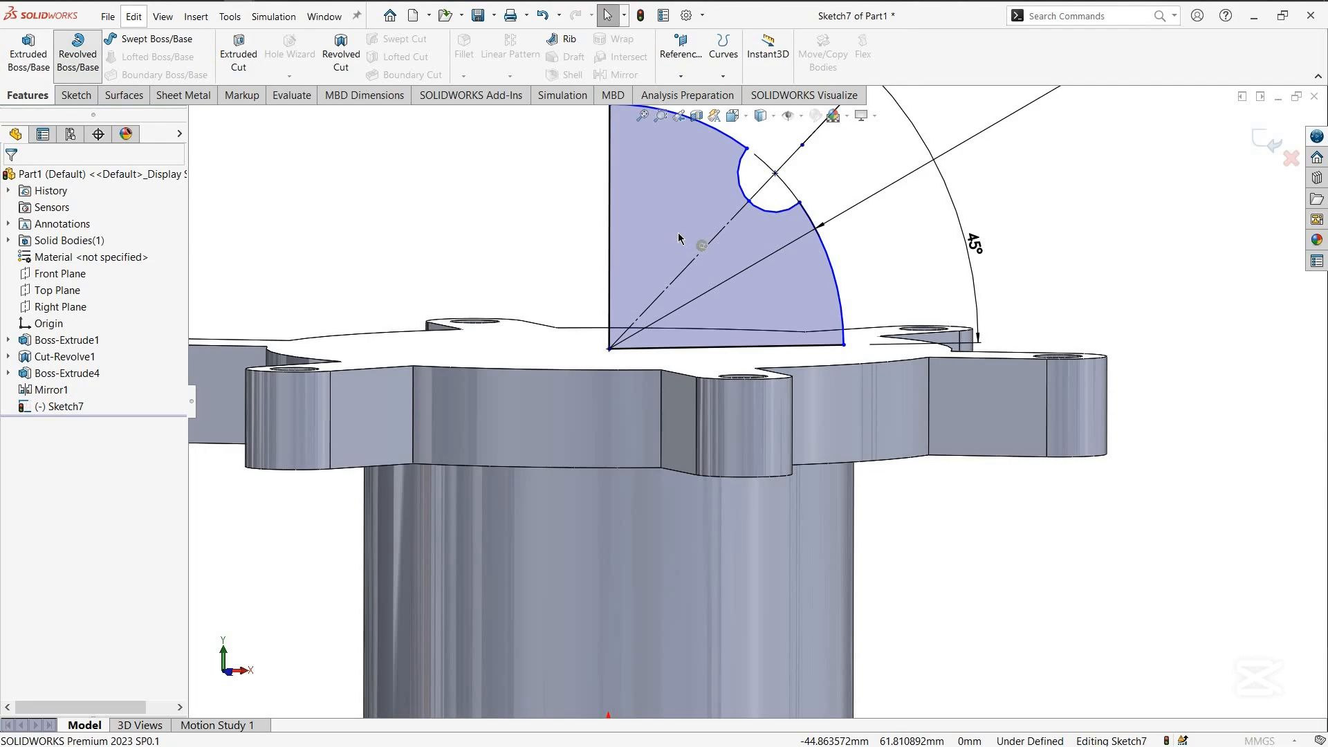
left_click(610, 237)
left_click(684, 237)
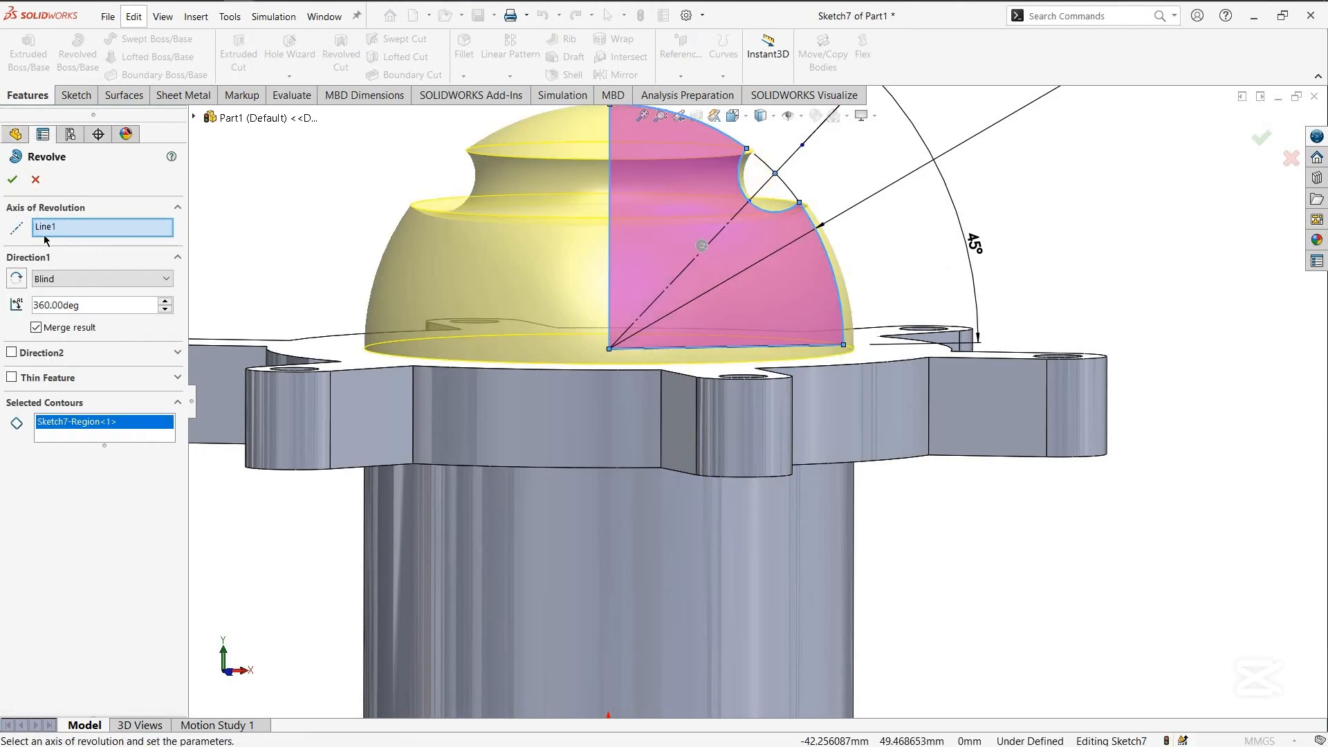
left_click(44, 234)
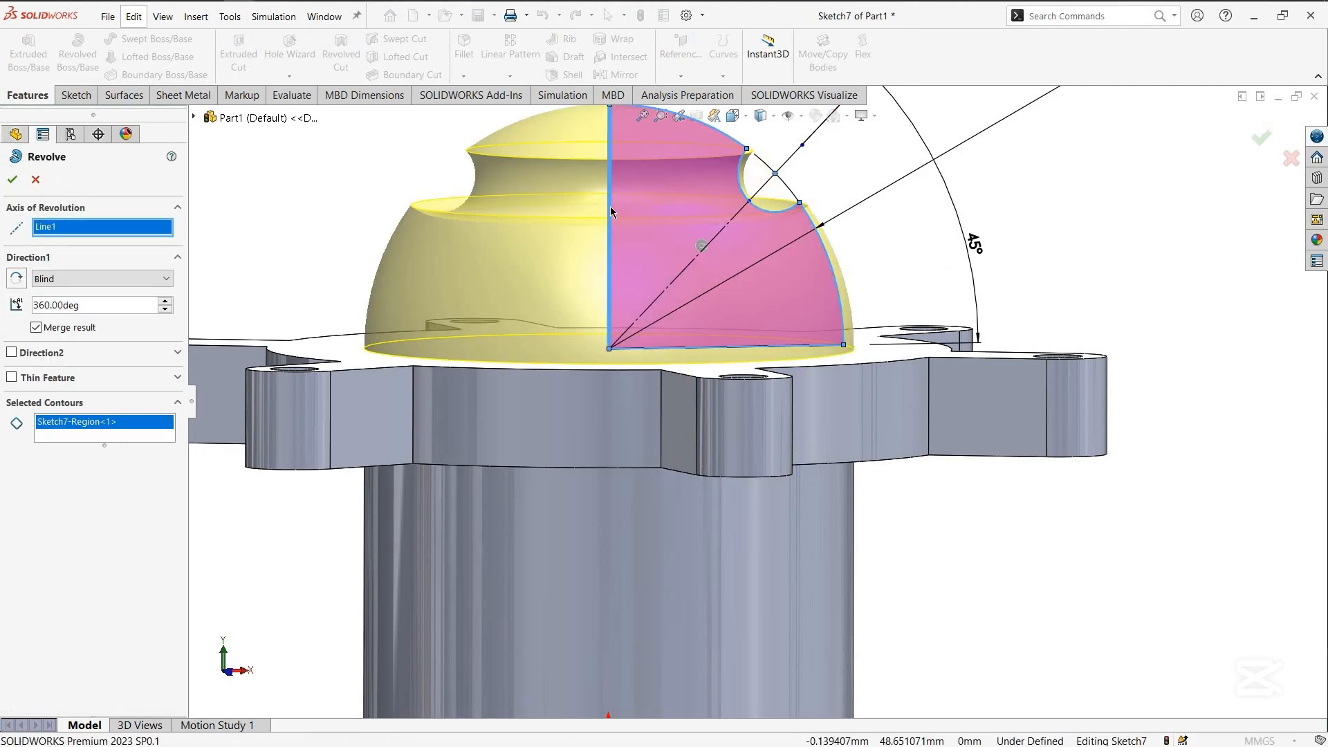
key("Delete")
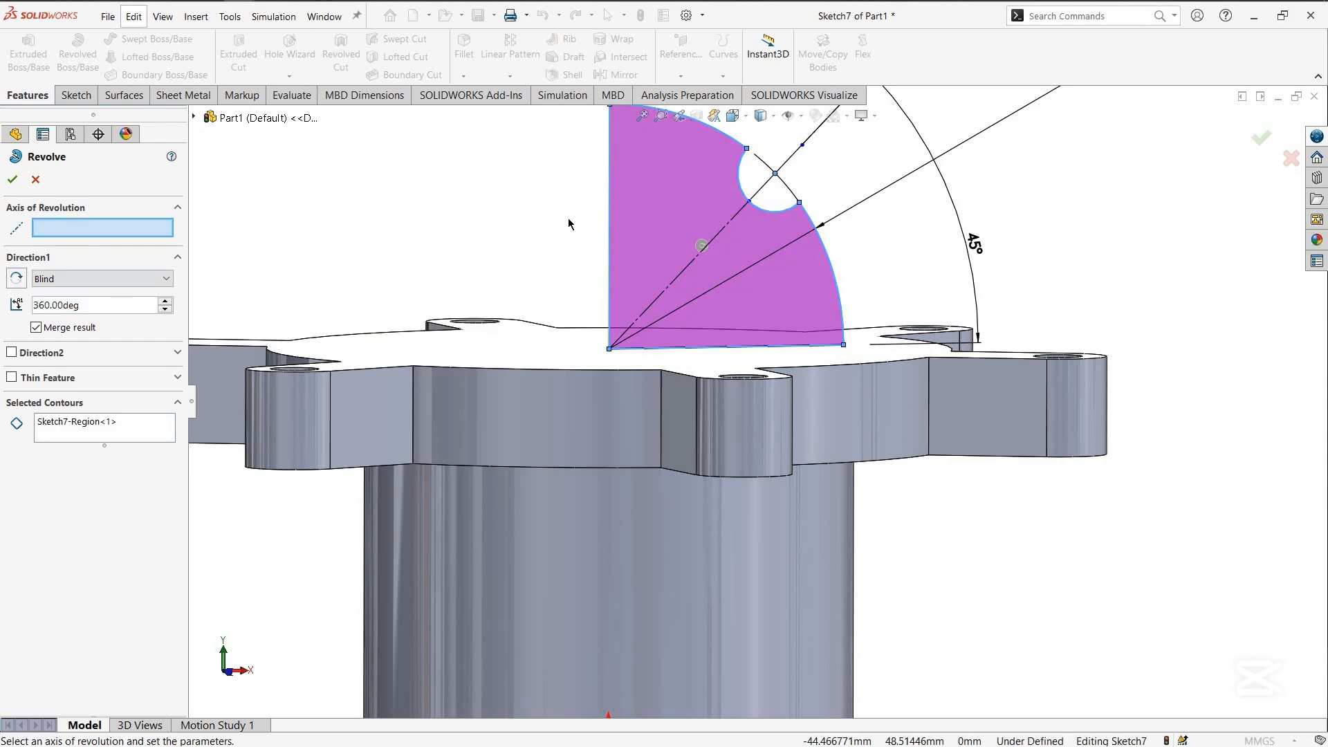
left_click(608, 199)
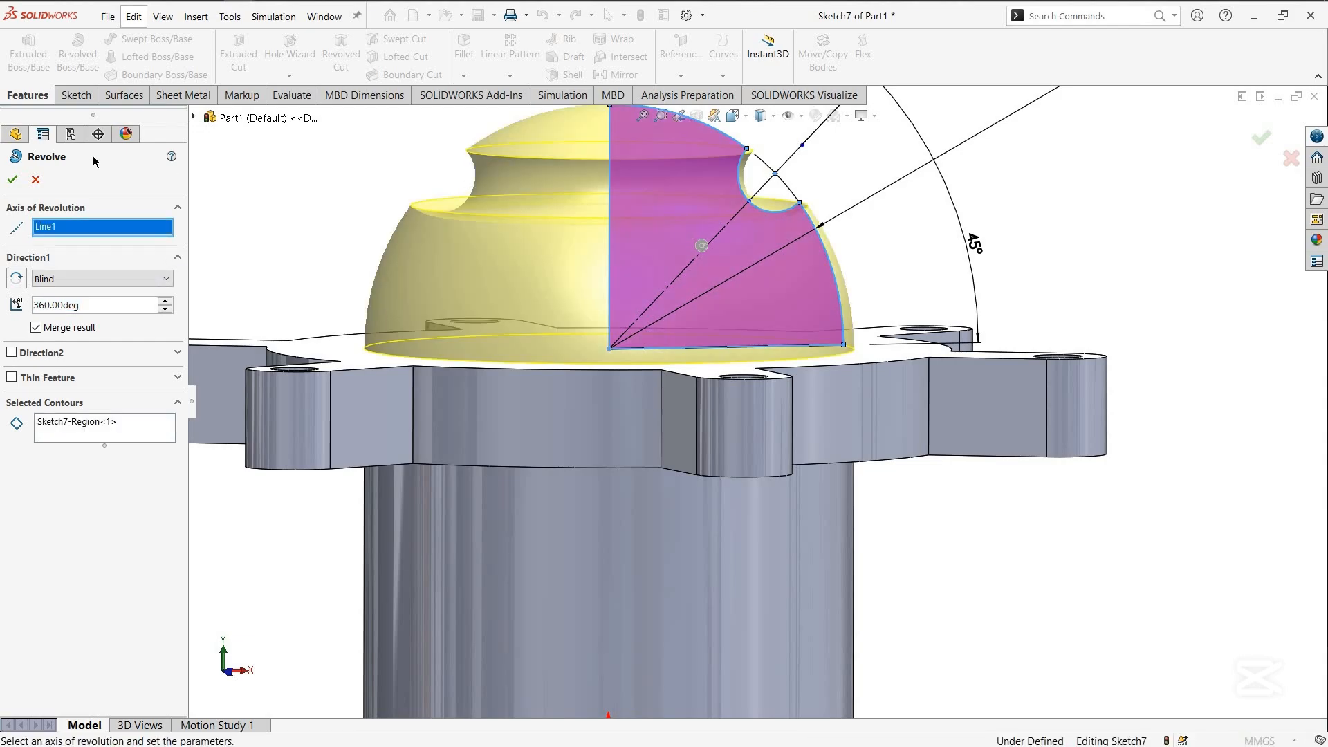
left_click(10, 180)
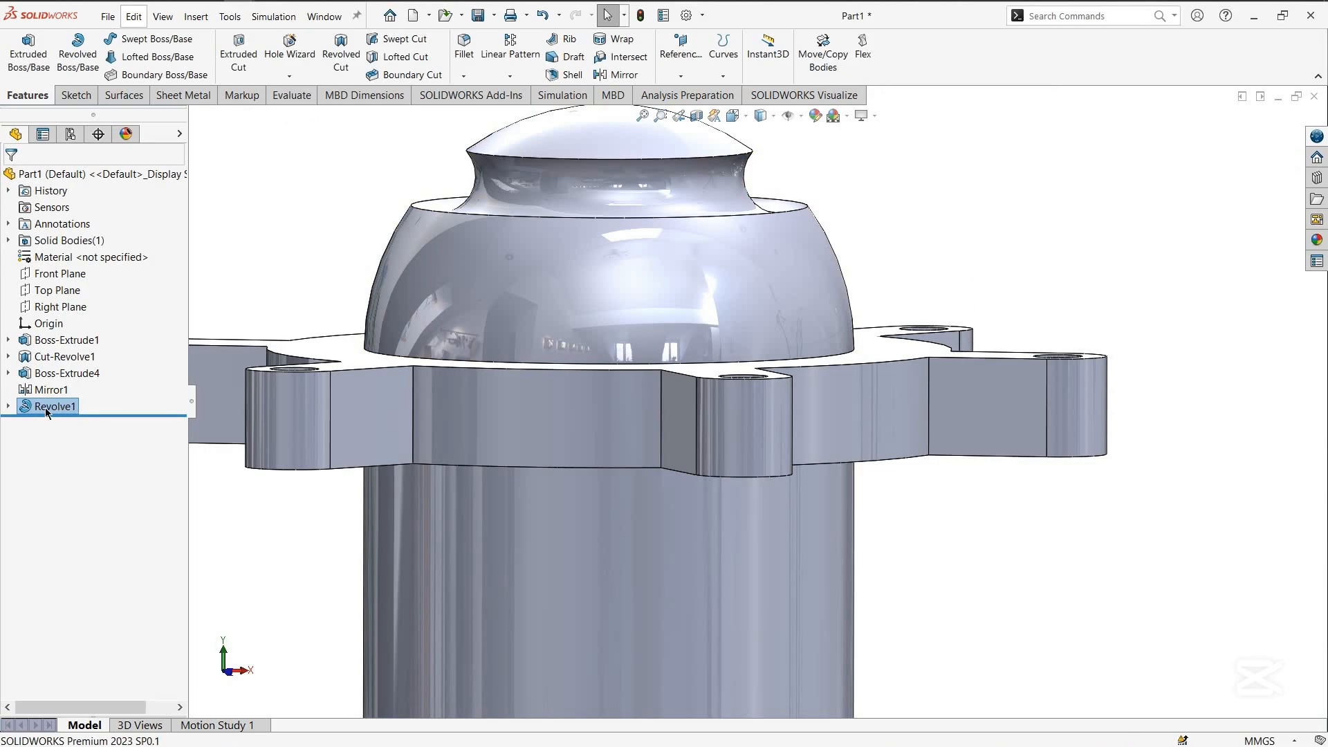
Review the dome's revolve settings and examine the whole part from several angles
right_click(55, 406)
left_click(68, 411)
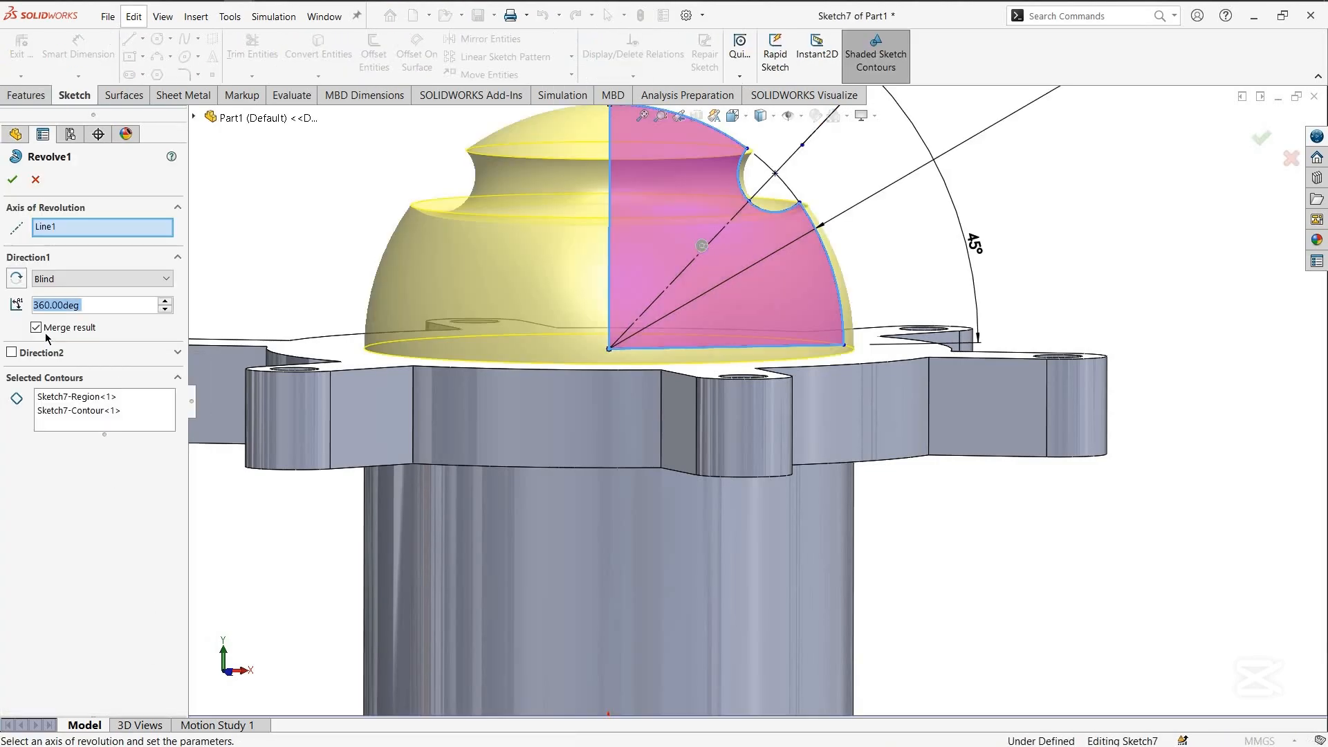
left_click(11, 179)
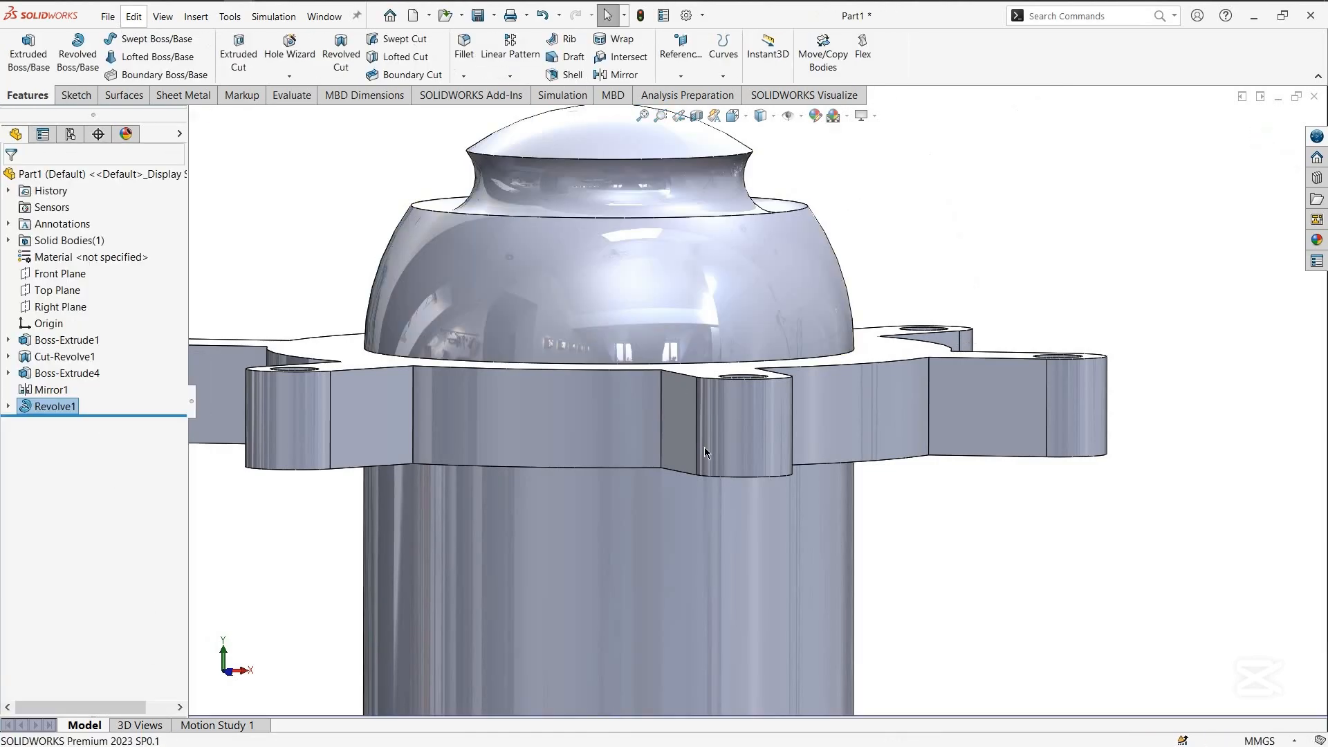
scroll(704, 446, "up", 3)
scroll(955, 454, "up", 1)
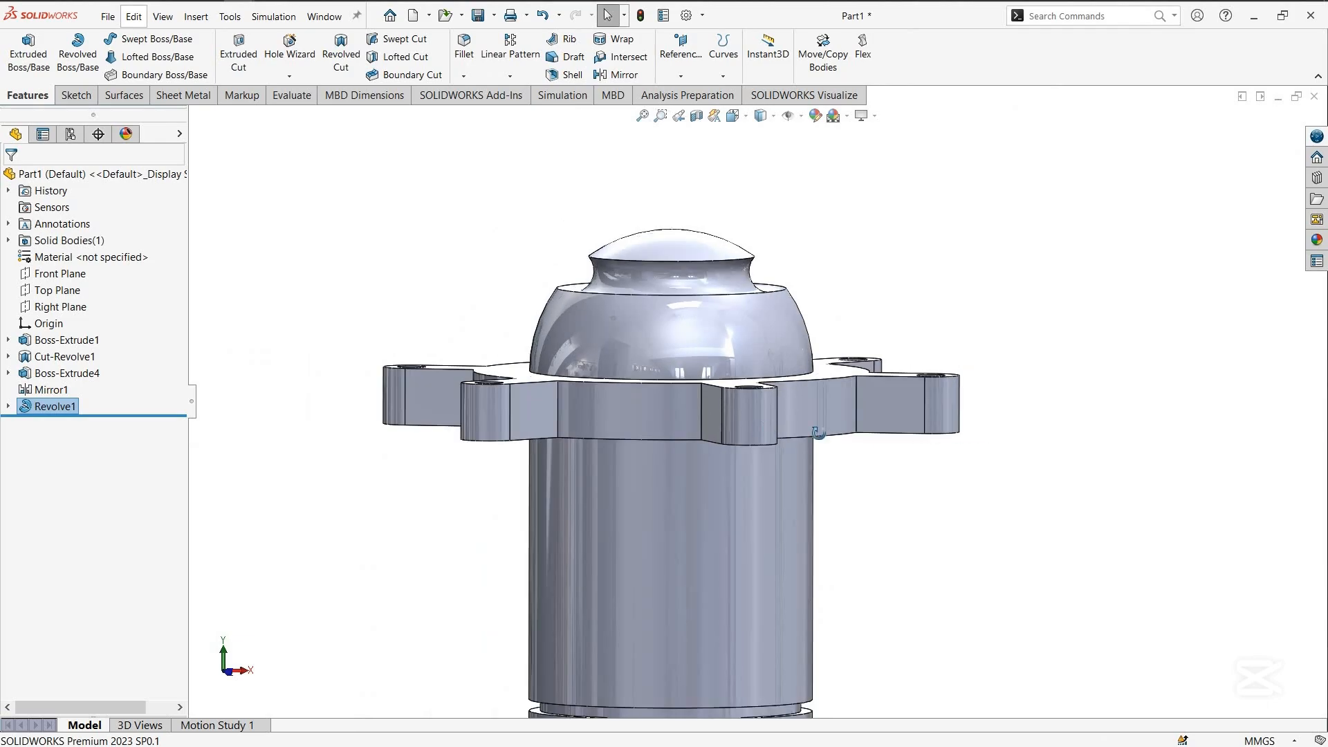
middle_click_drag(955, 454, 870, 405)
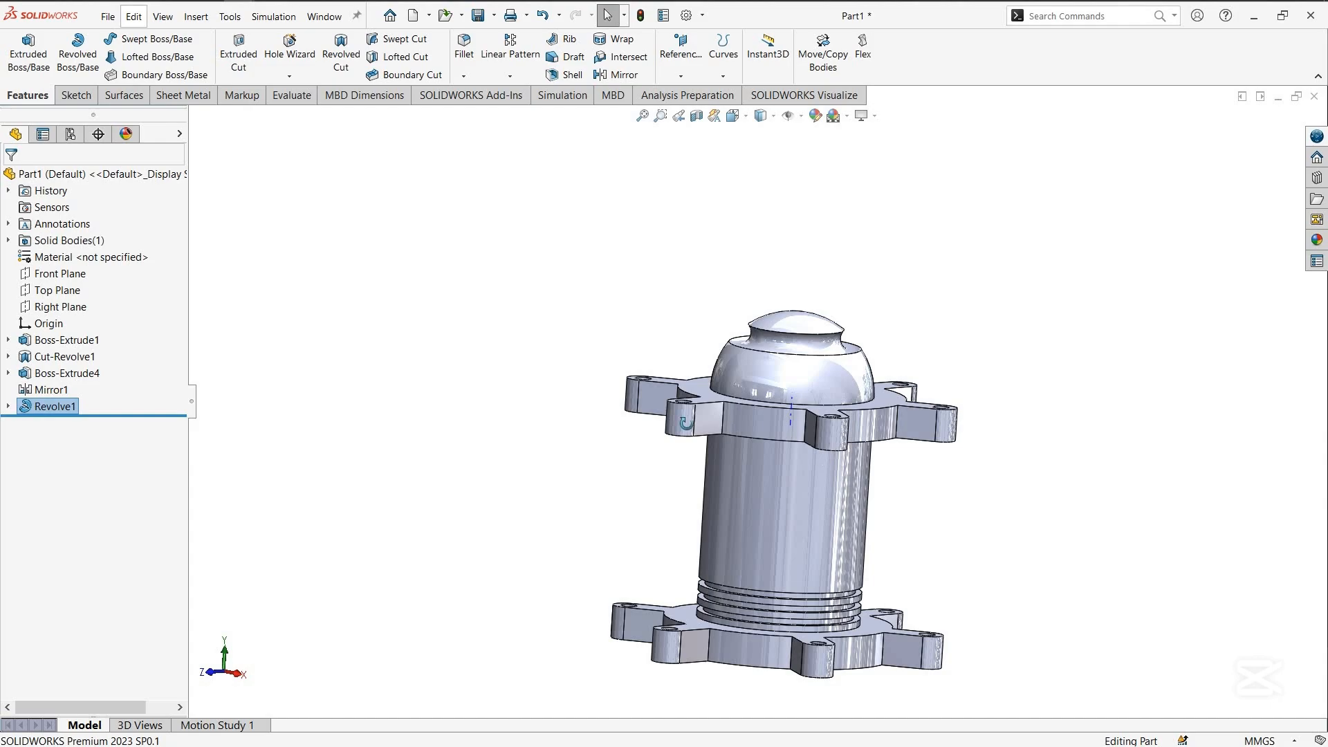
middle_click_drag(571, 428, 861, 586)
scroll(861, 587, "down", 2)
middle_click_drag(694, 530, 762, 575)
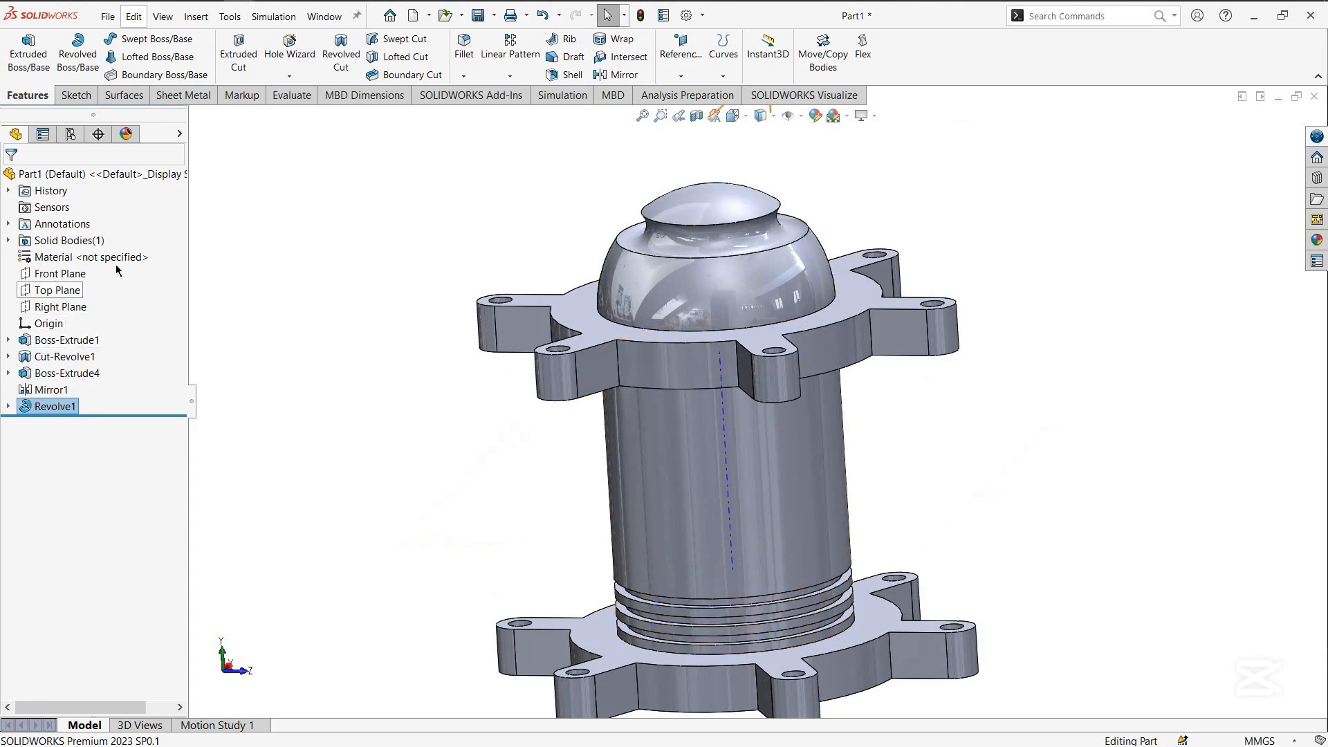
Start a sketch on the Front Plane and draw a 4.5 mm radius circle on the dome's vertical centreline, about 48.5 mm above the origin
left_click(60, 273)
left_click(138, 262)
scroll(819, 242, "down", 3)
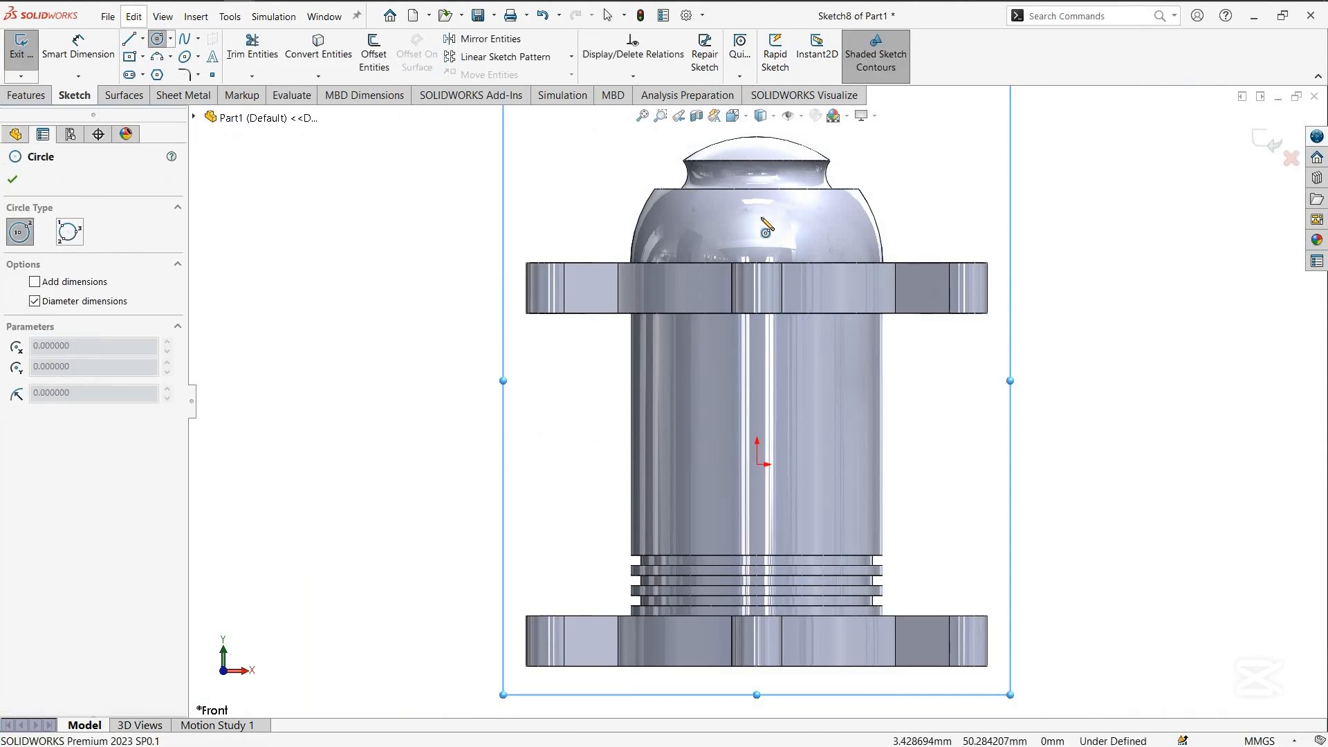
left_click_drag(756, 219, 775, 243)
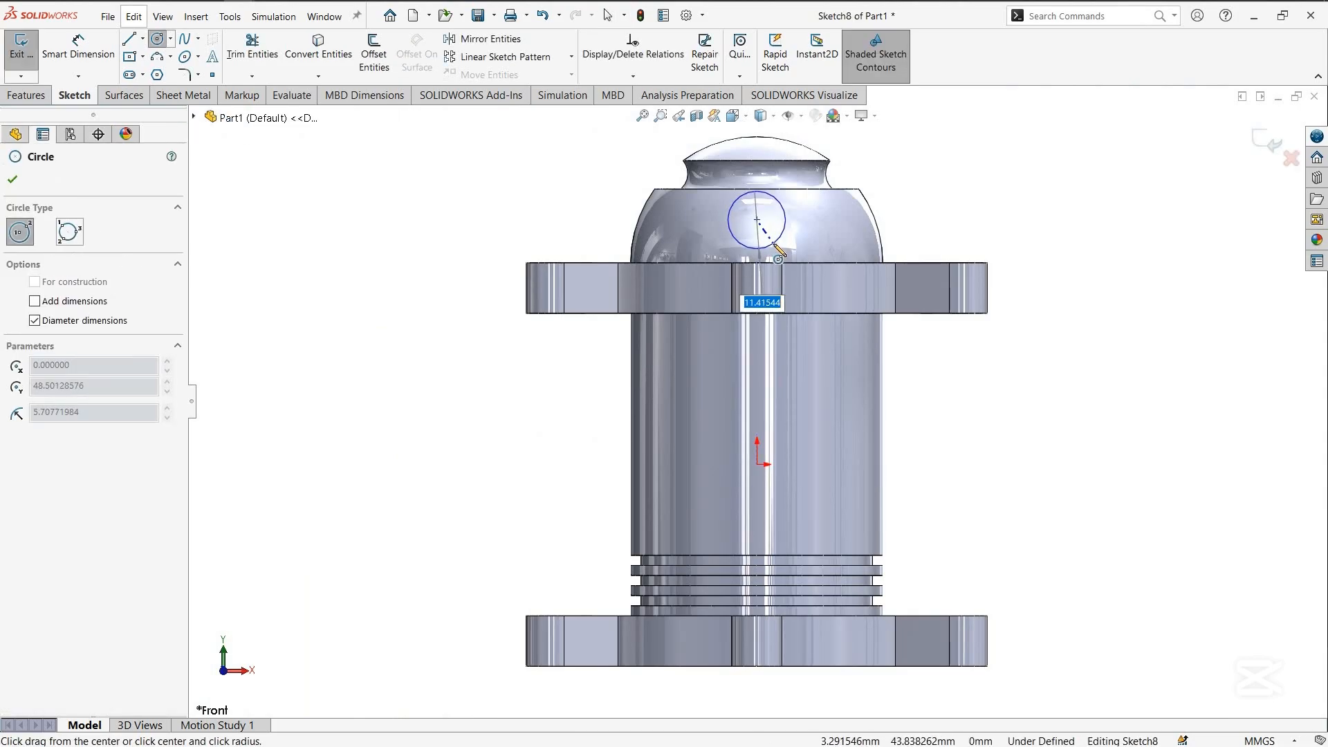
key("Return")
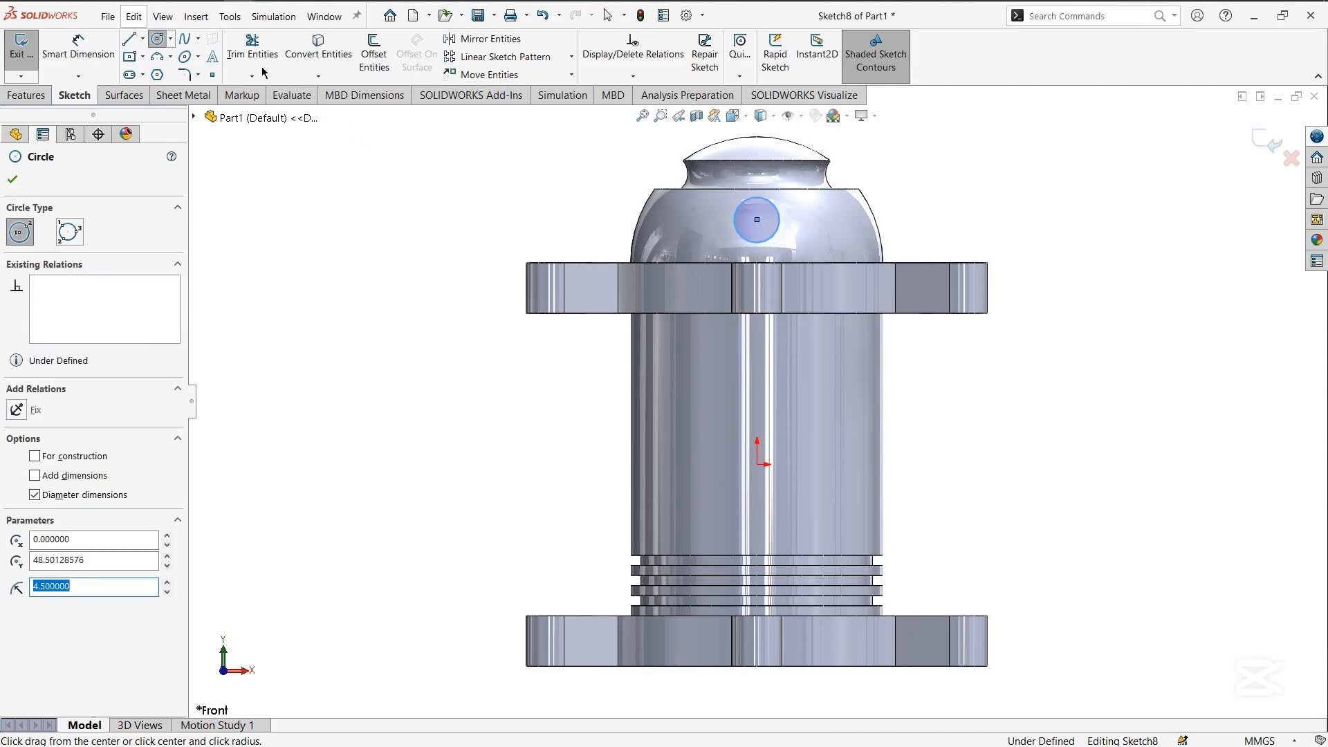
Dimension the vertical distance from the circle's centre to the upper flange's top edge
left_click(78, 54)
scroll(765, 525, "down", 8)
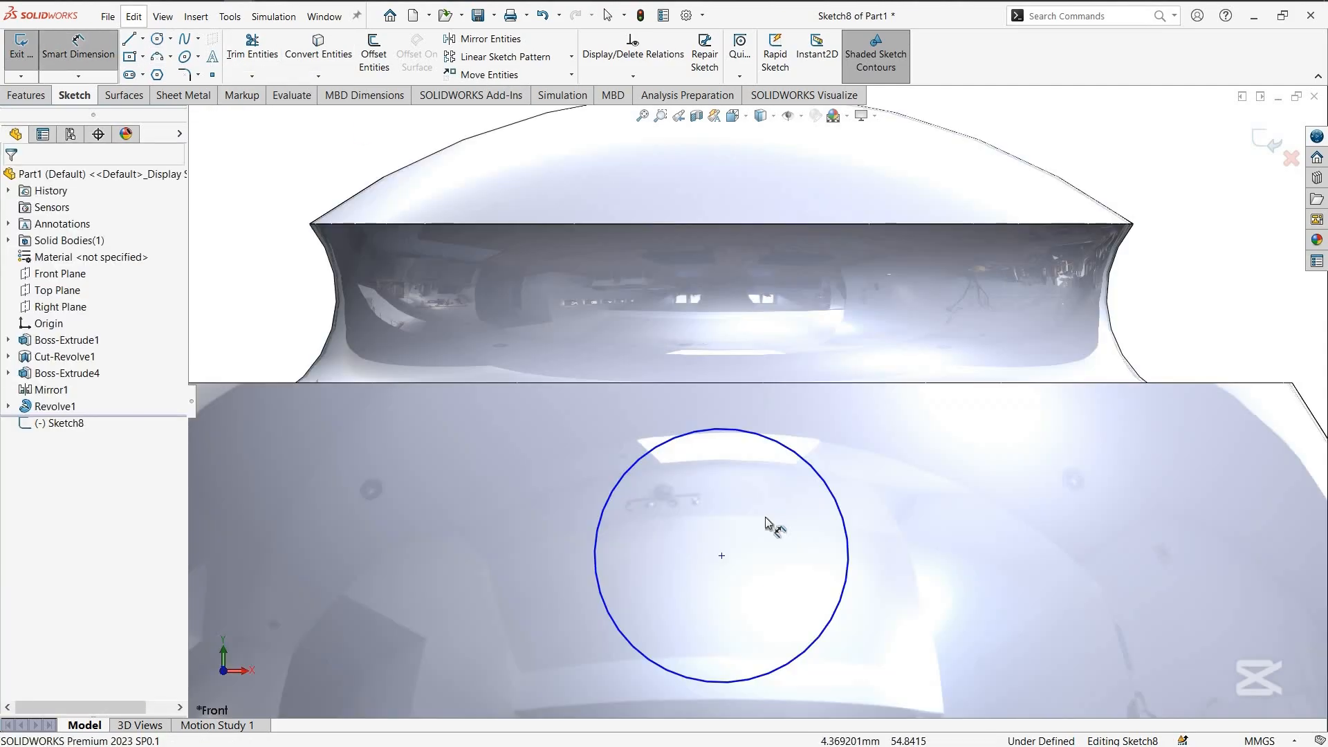
scroll(741, 462, "up", 3)
scroll(737, 478, "down", 1)
left_click(734, 453)
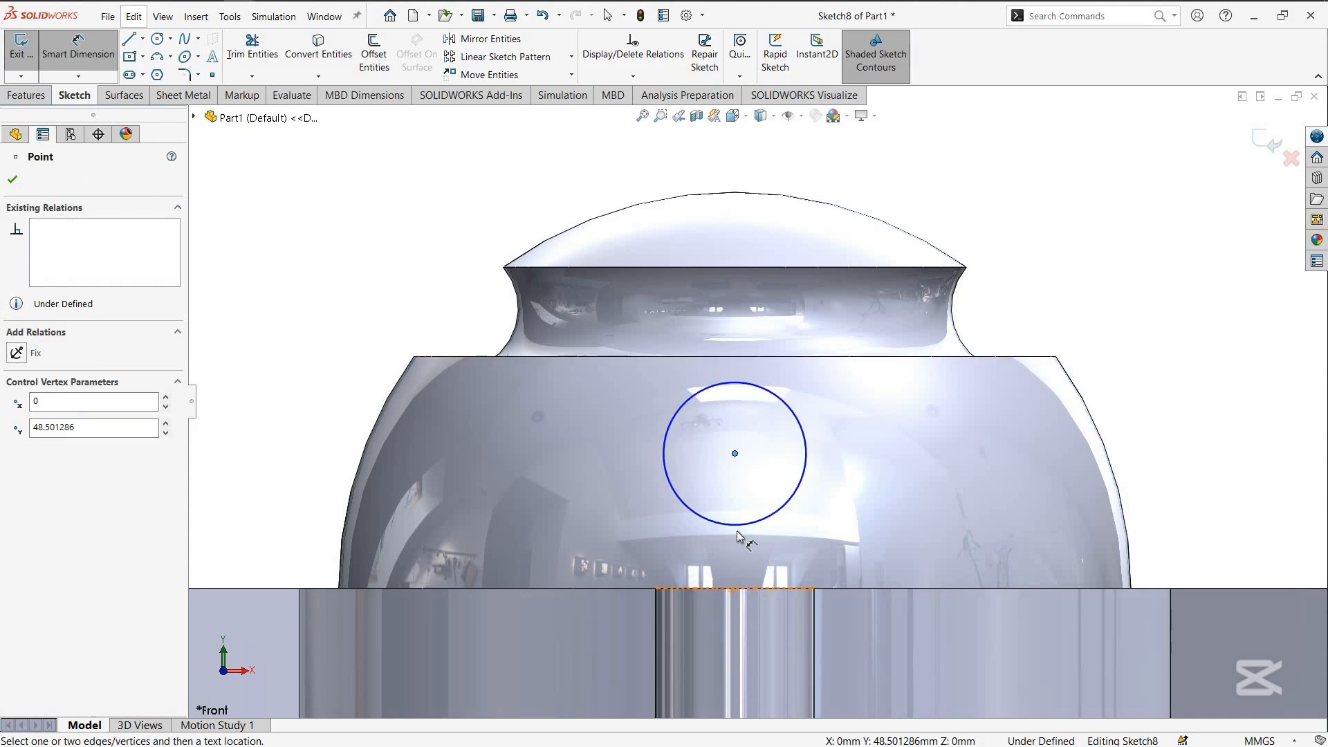
left_click(737, 589)
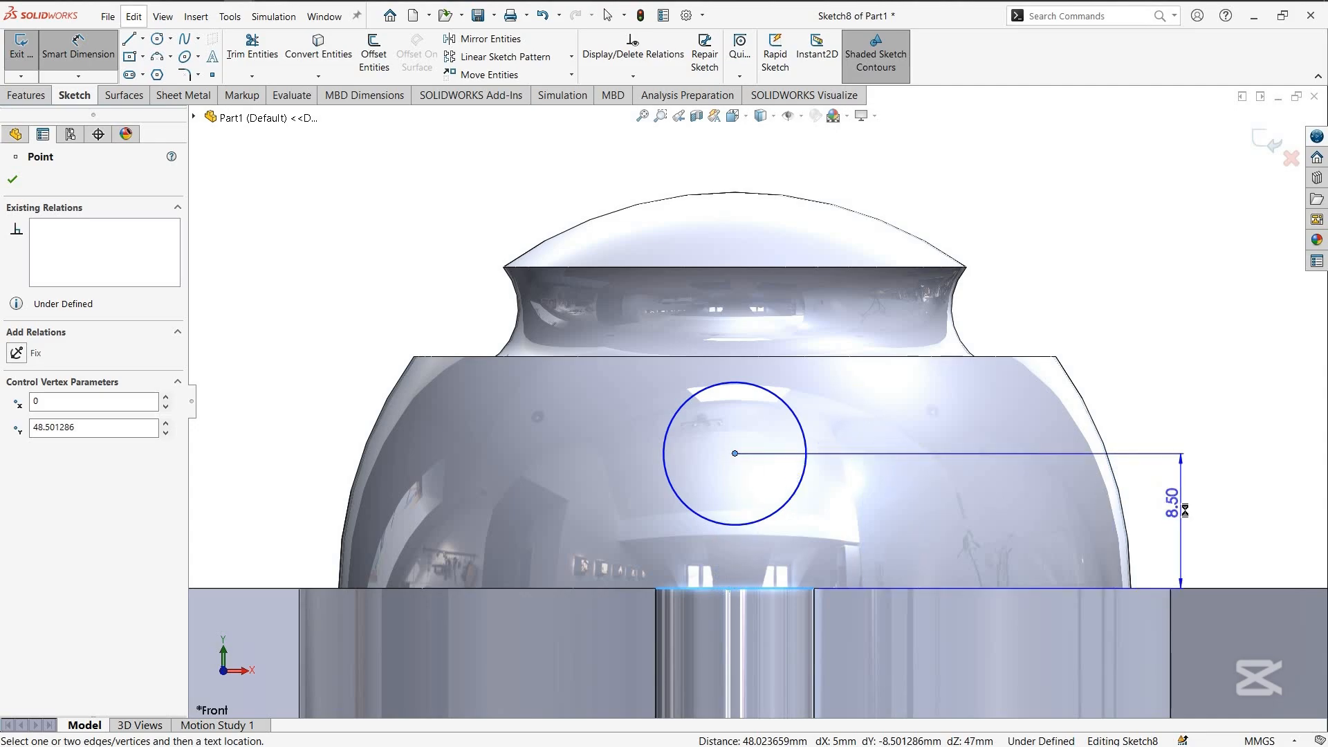
left_click(1184, 510)
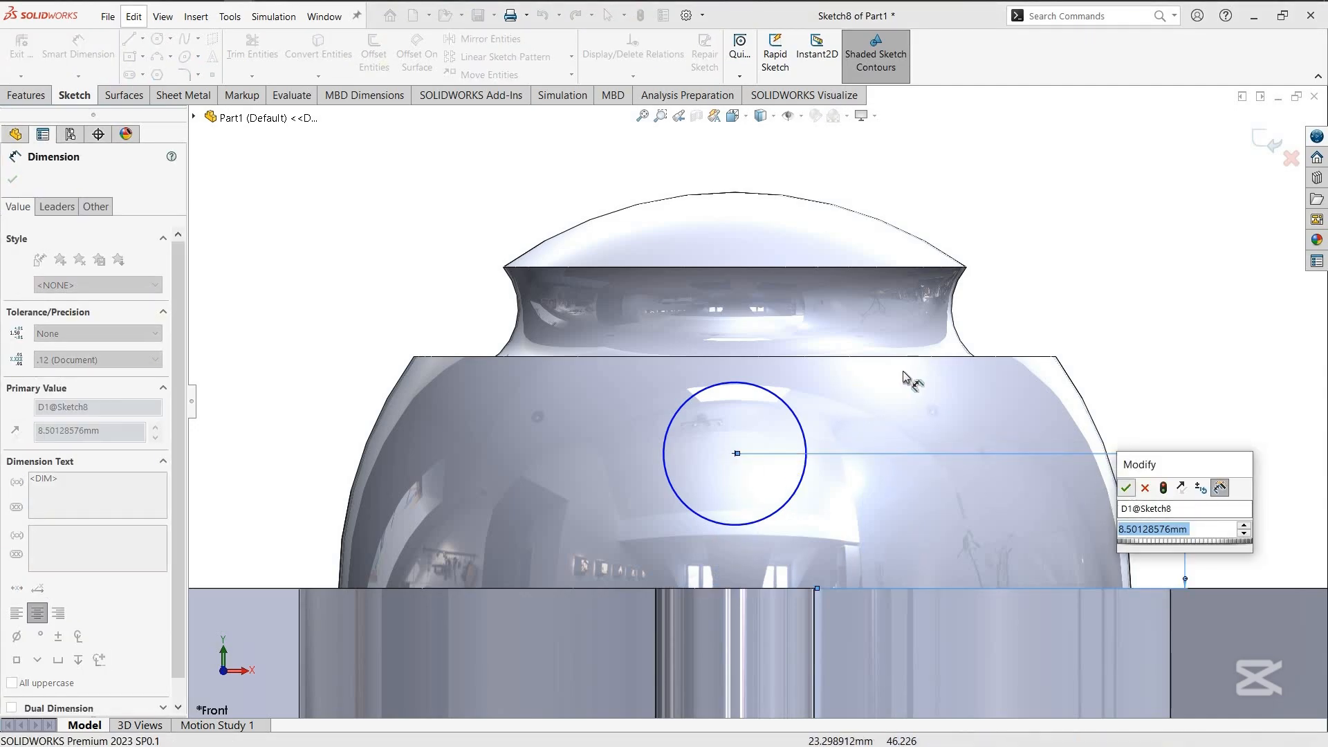
key("Return")
left_click(838, 357)
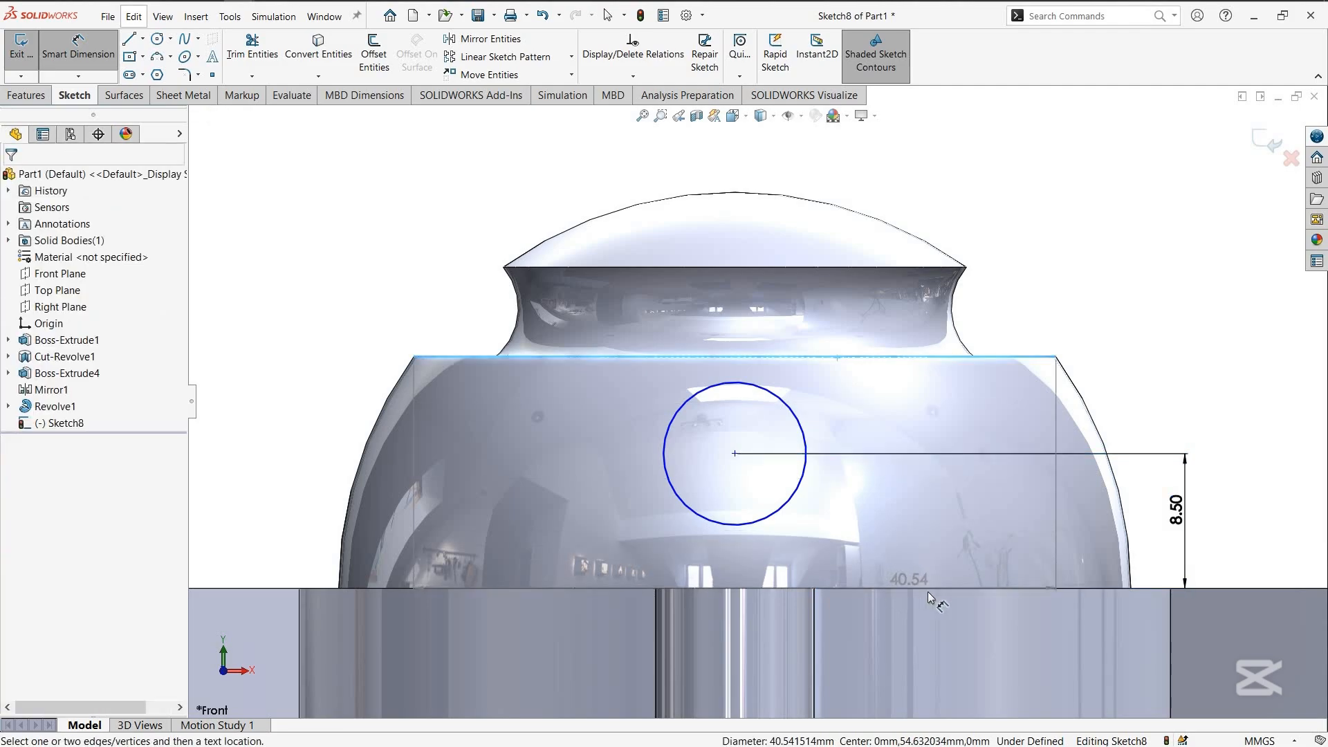
key("Escape")
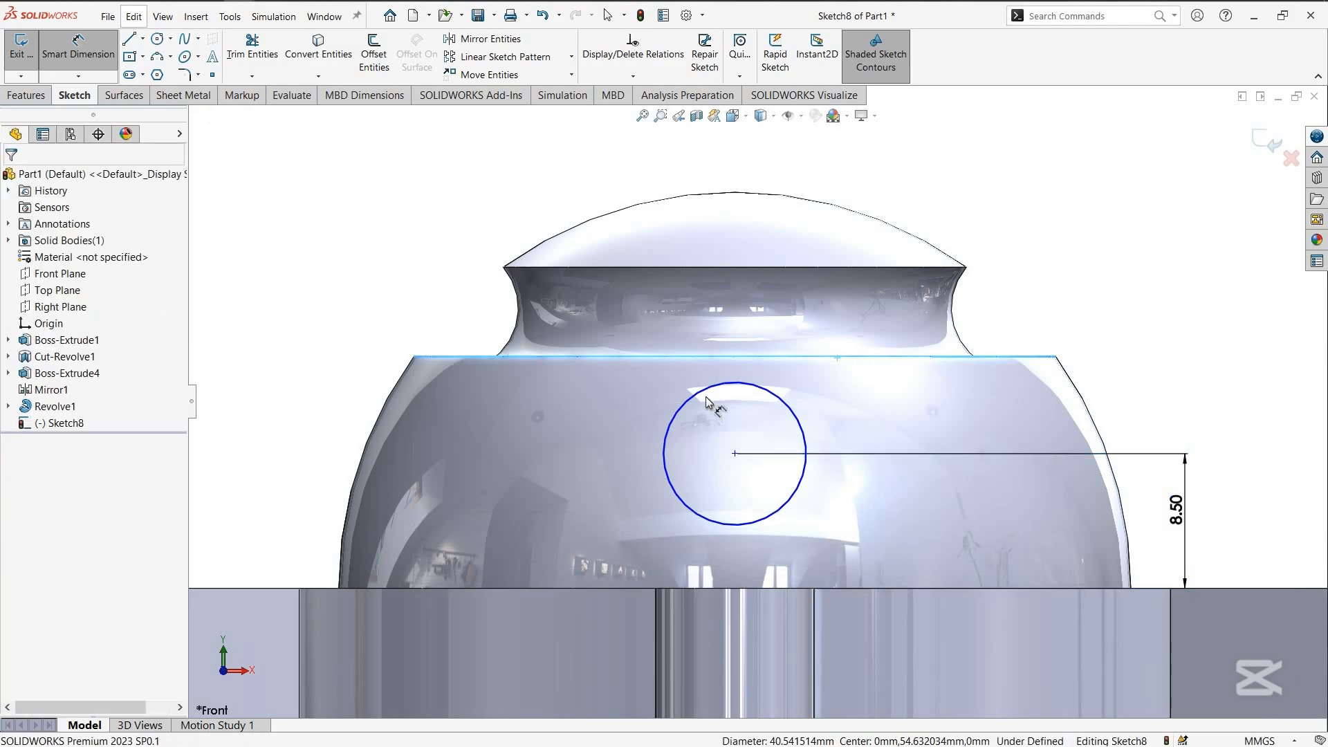
key("l")
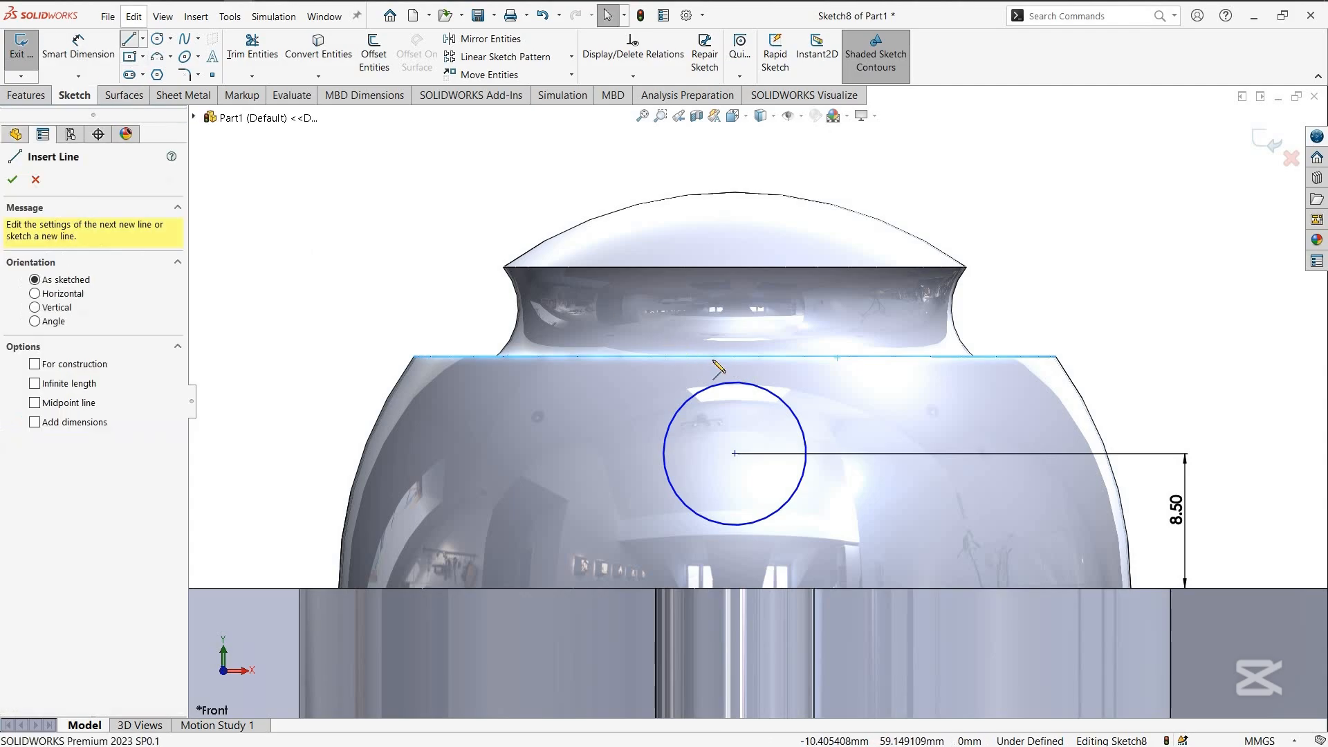
left_click(734, 357)
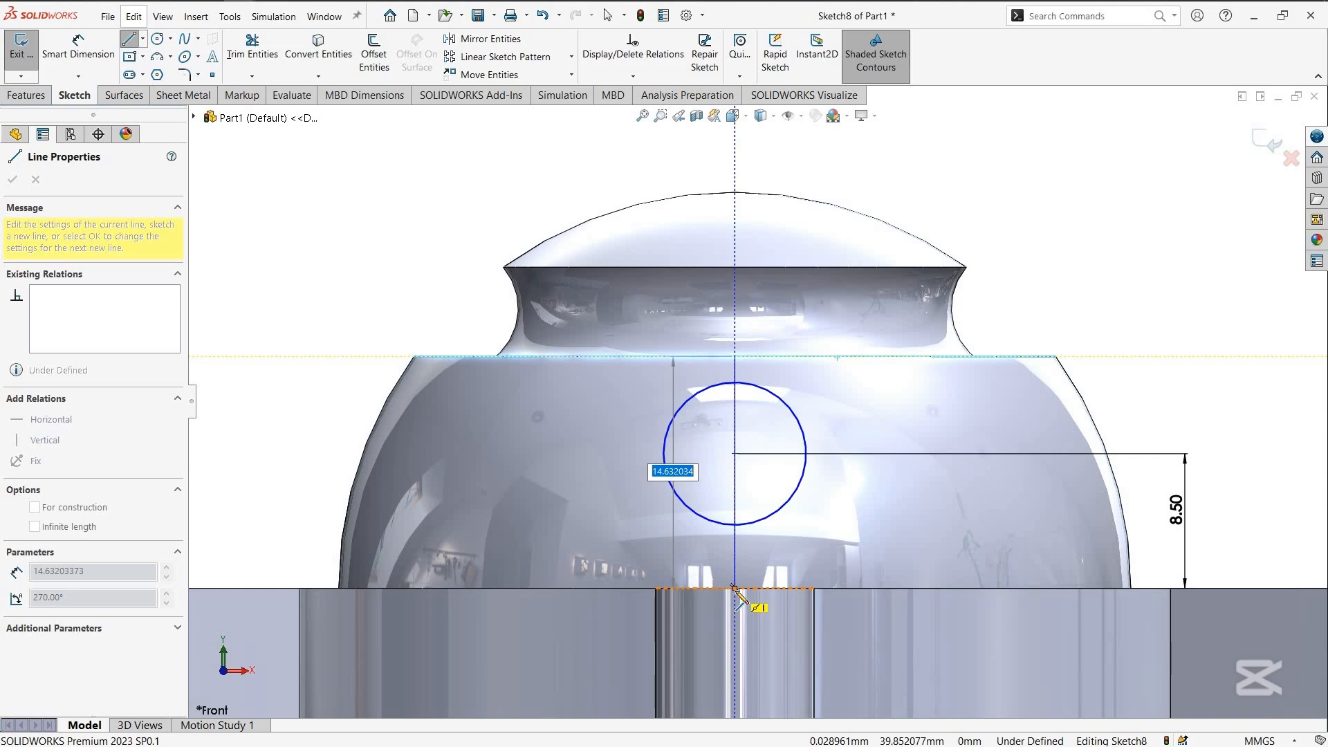
key("Escape")
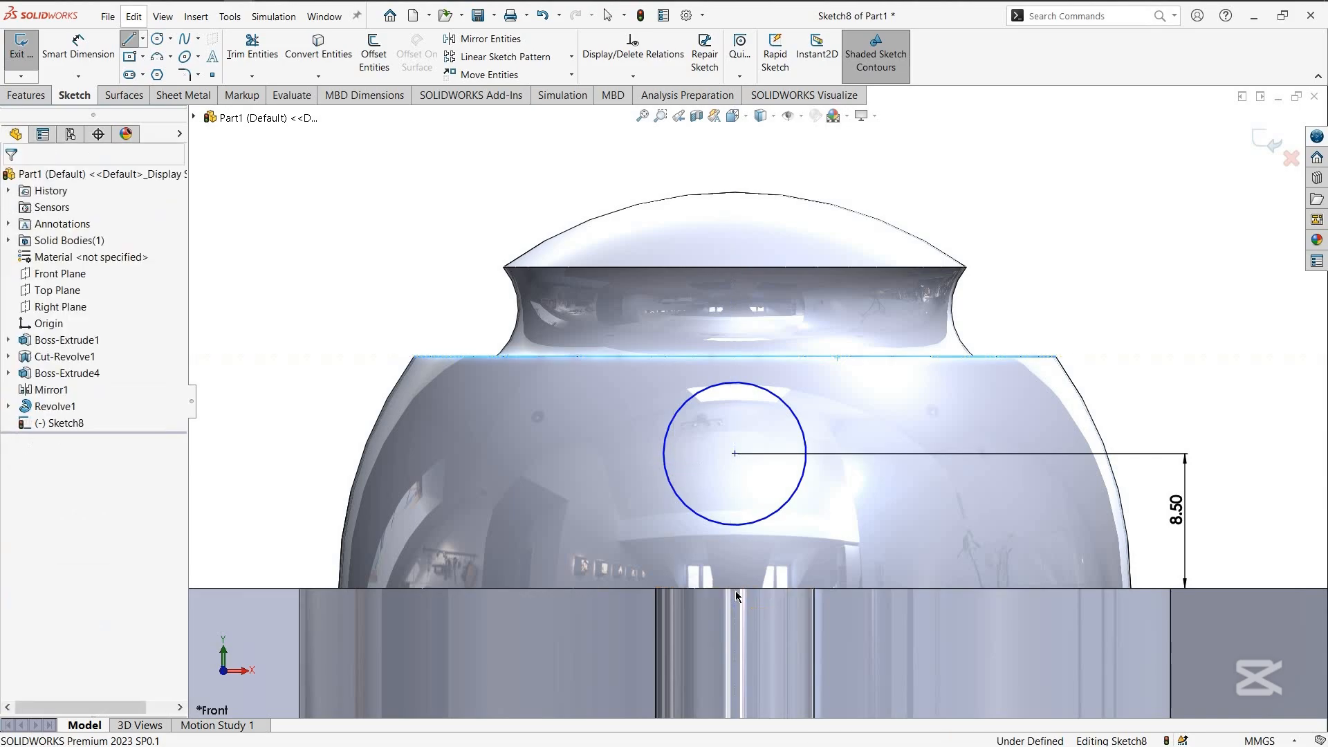
Set the height of the circle's centre above the flange's top edge to 8 mm
double_click(1175, 512)
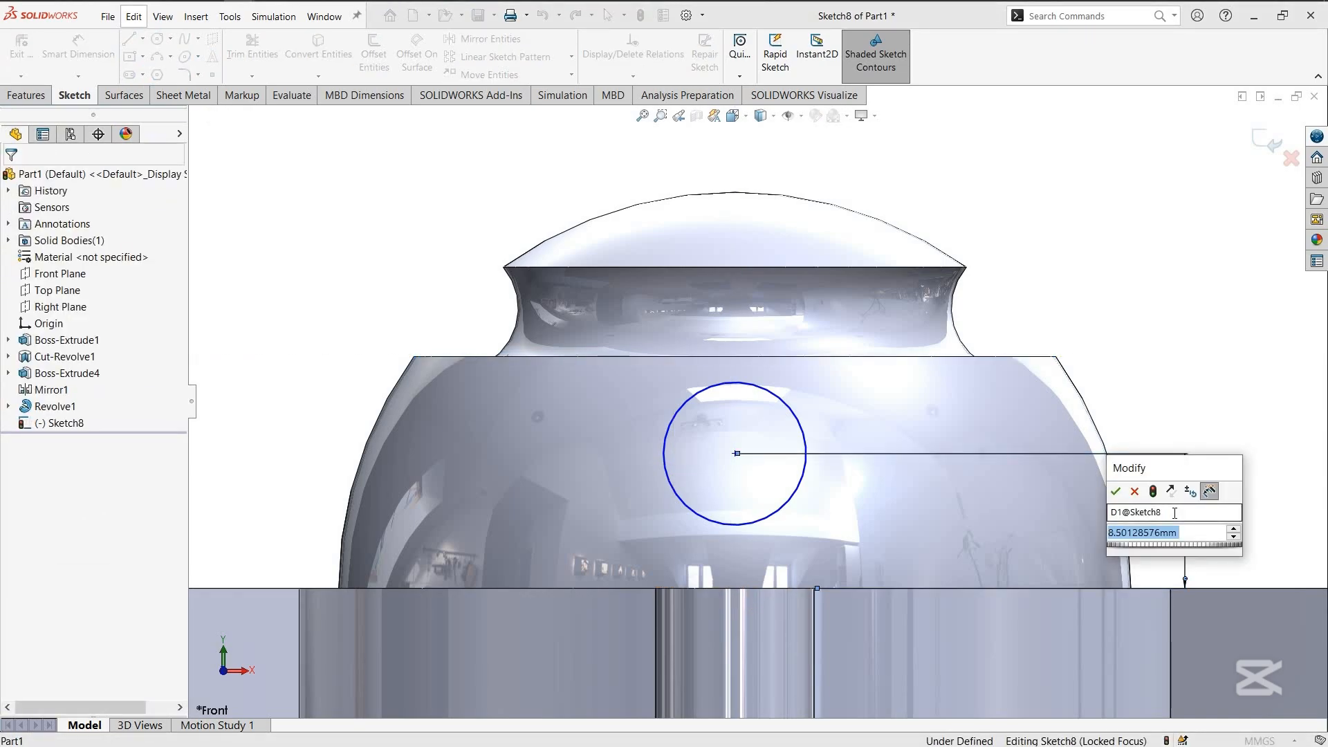
type("8")
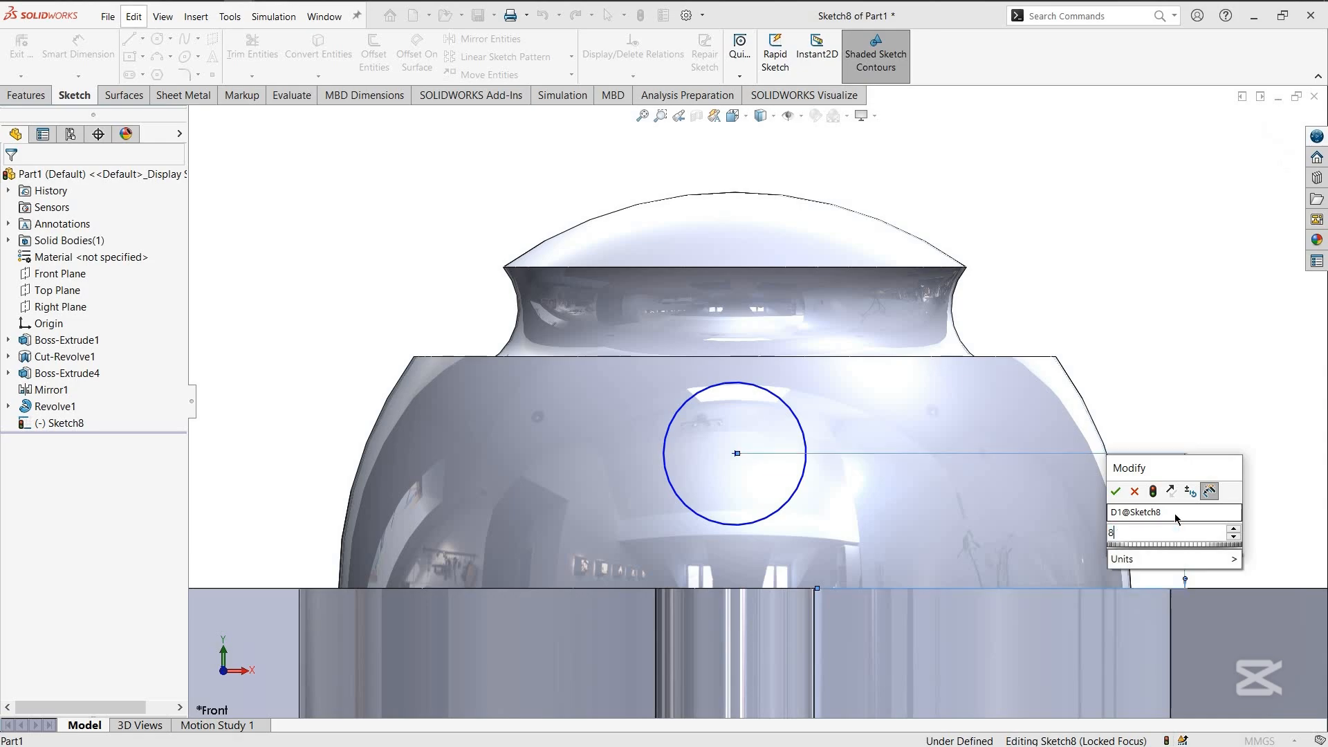
key("Return")
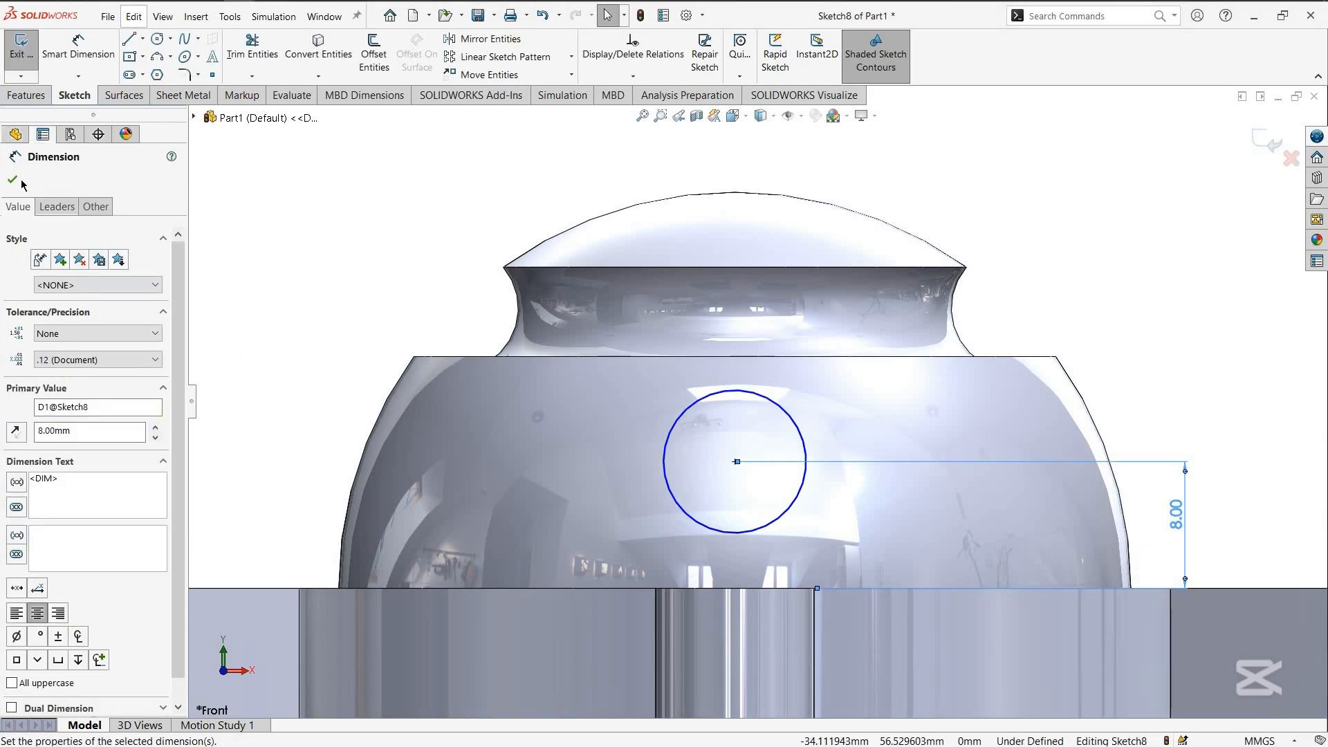
left_click(13, 179)
Cut the circle through the dome as an extruded cut with the end condition Through All - Both
middle_click_drag(484, 470, 917, 282)
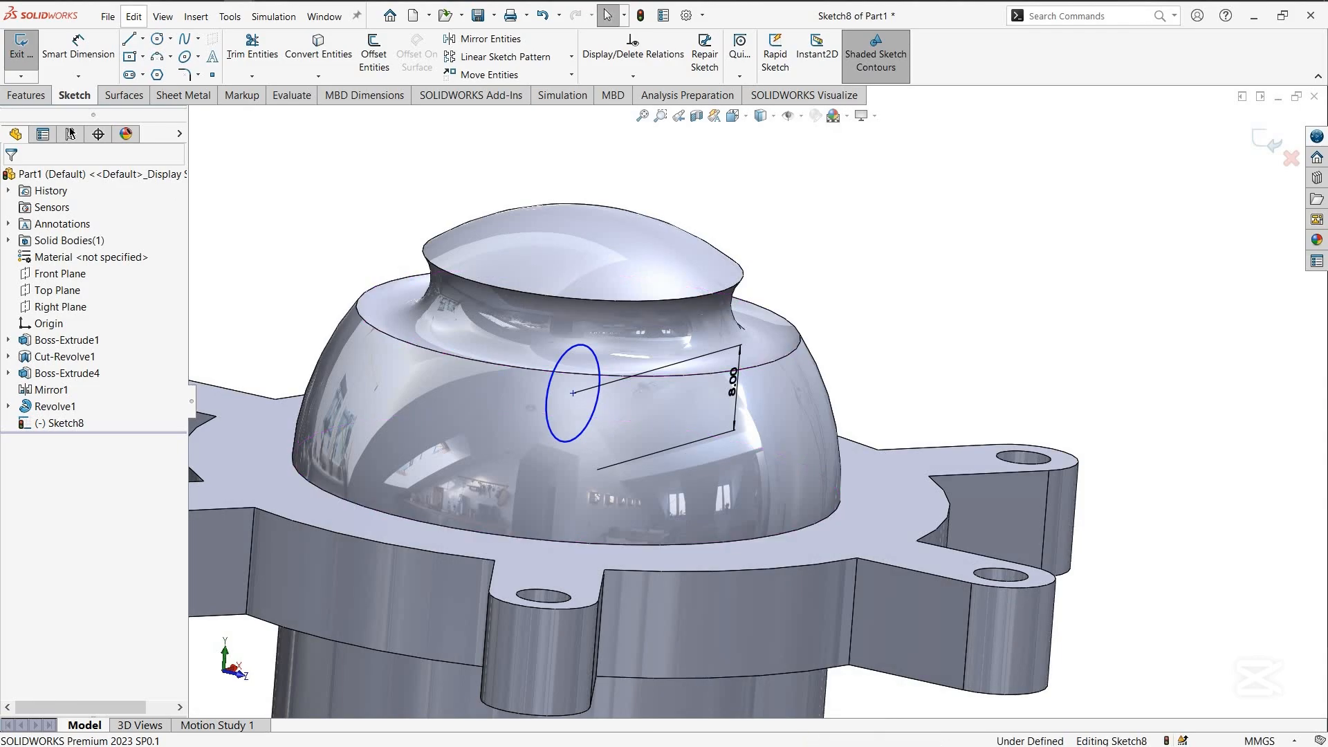
left_click(43, 95)
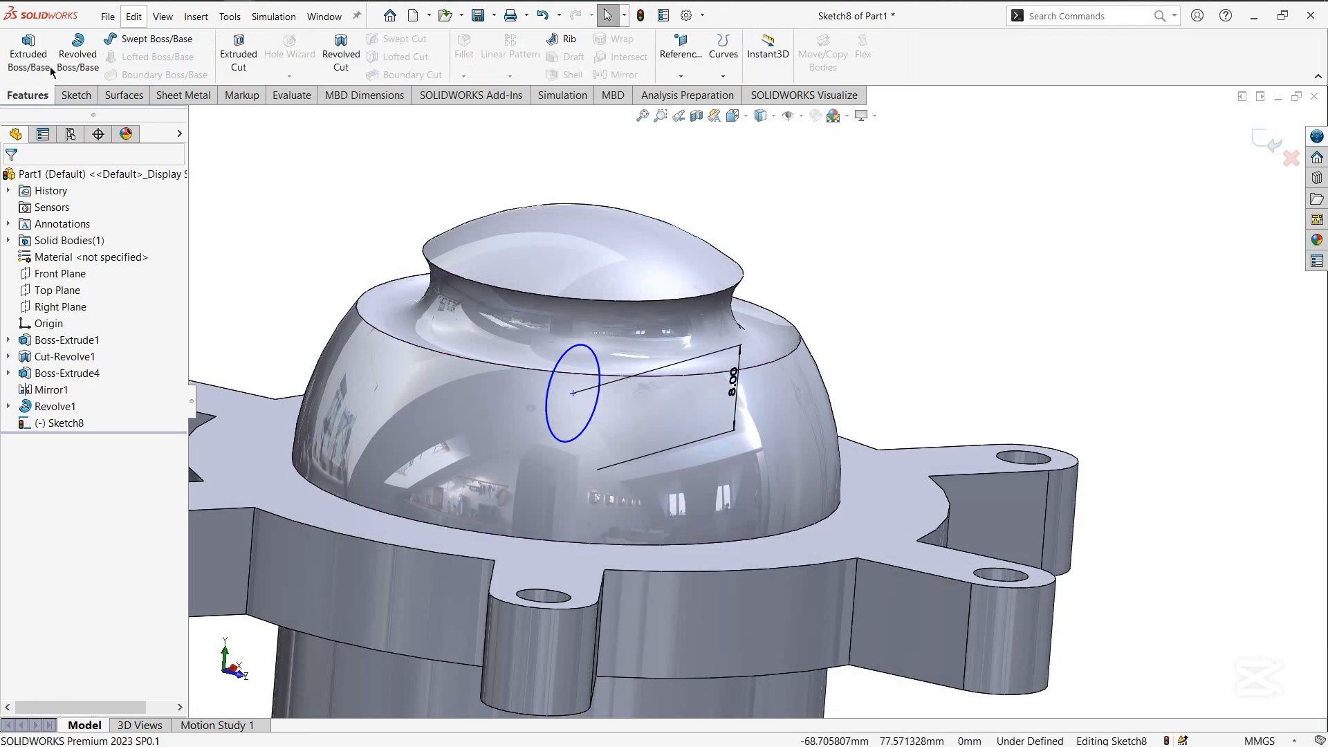
left_click(239, 59)
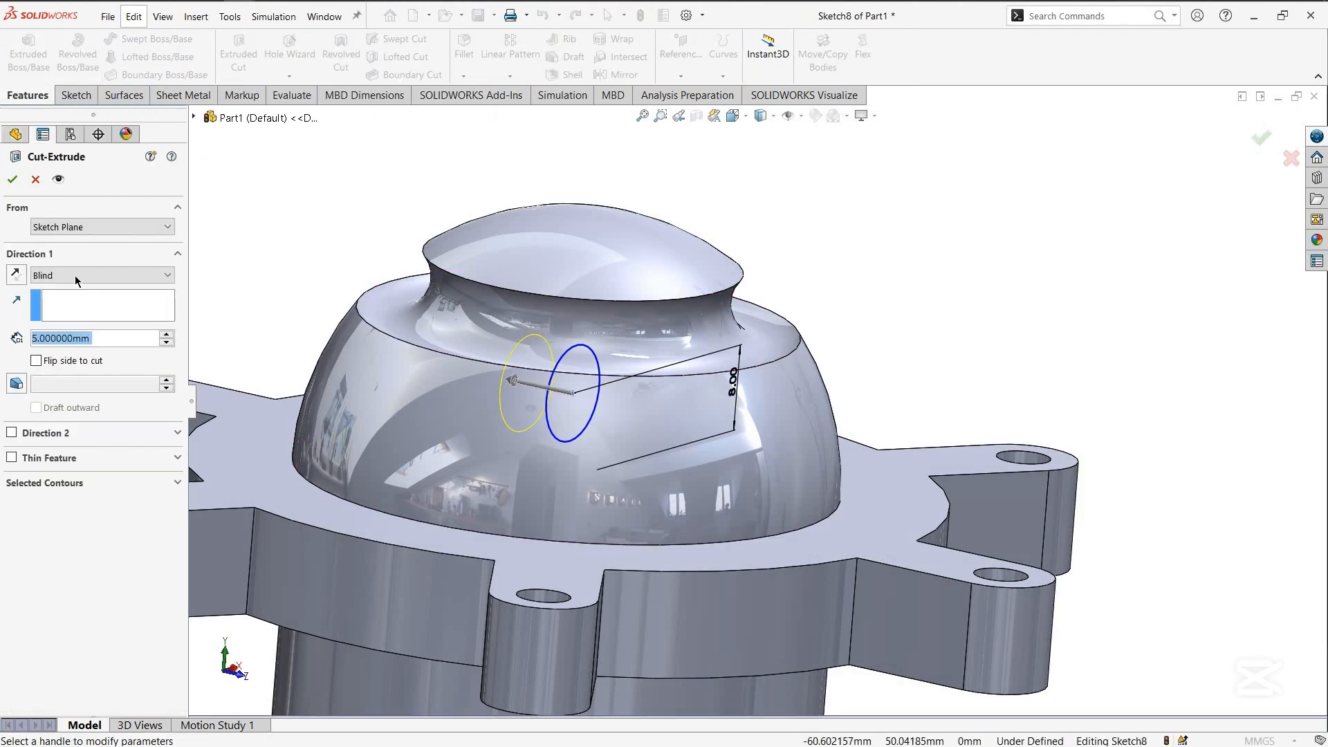
left_click(75, 275)
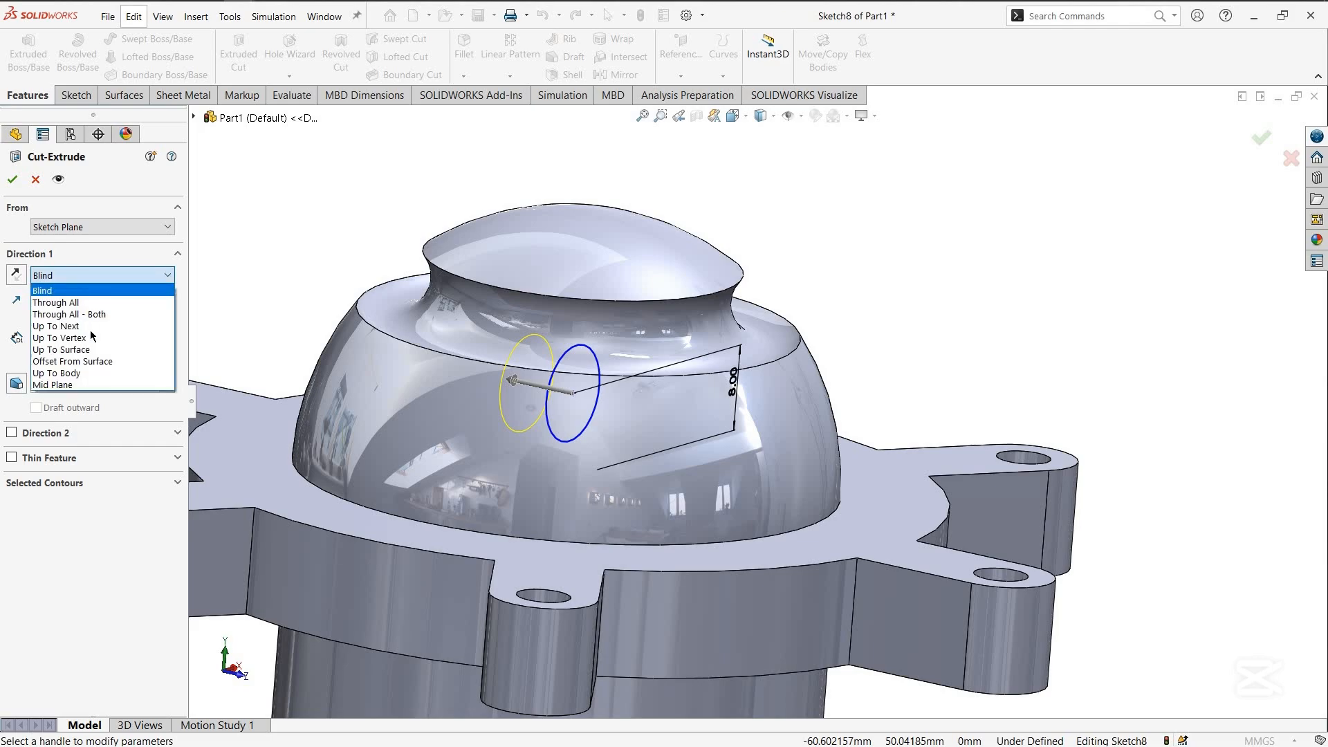
left_click(66, 303)
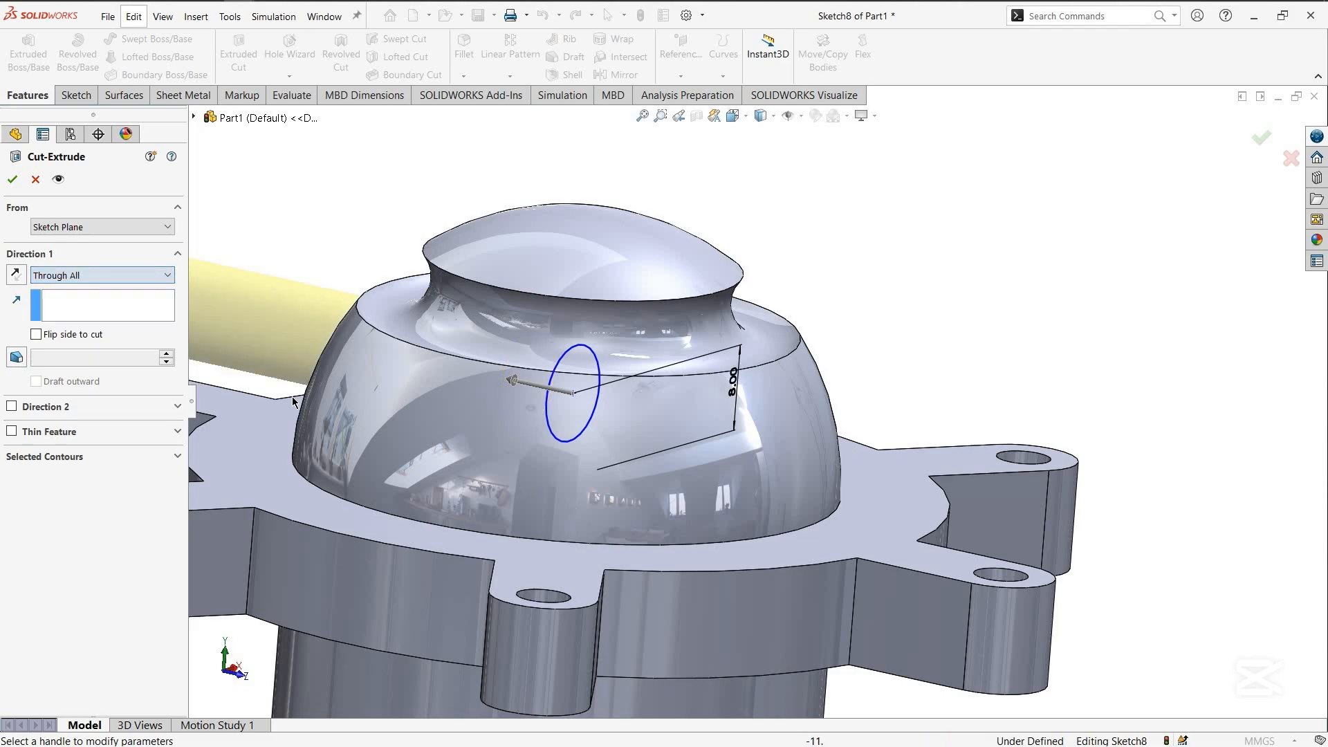
left_click(86, 275)
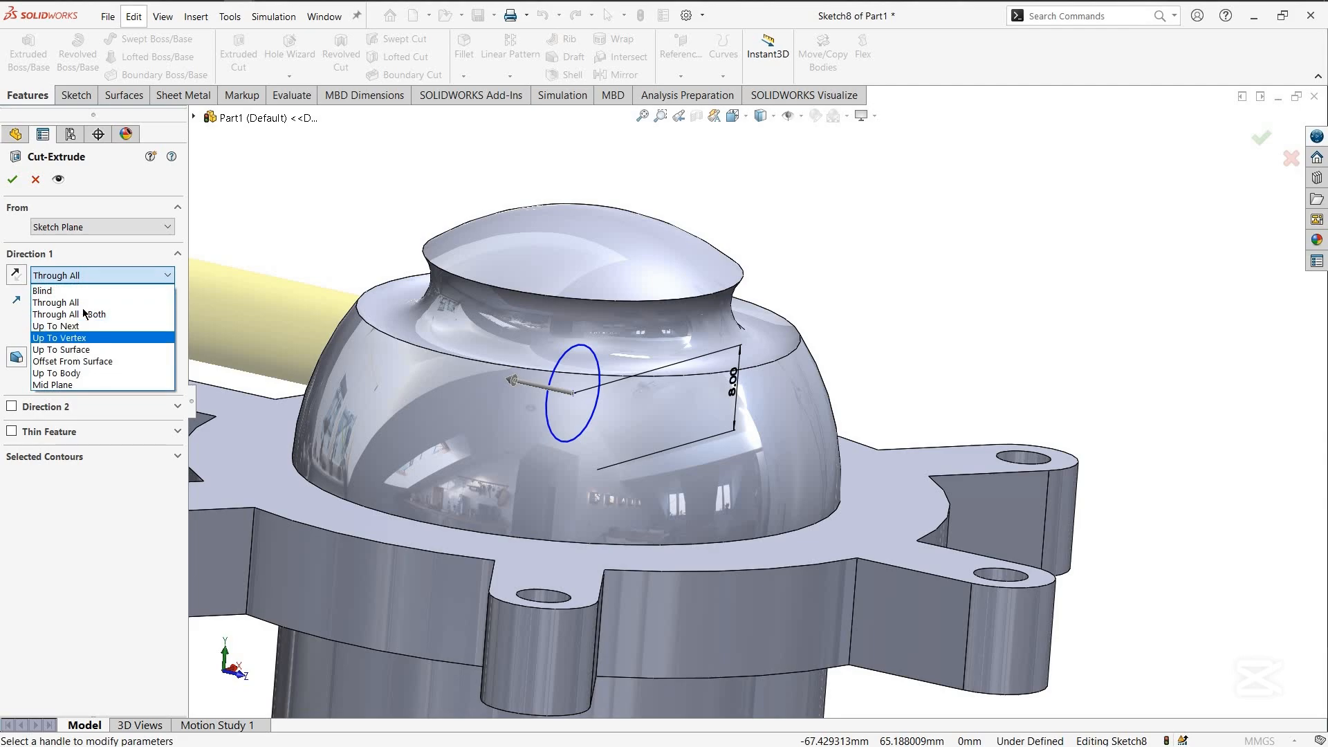
left_click(84, 312)
scroll(583, 509, "up", 5)
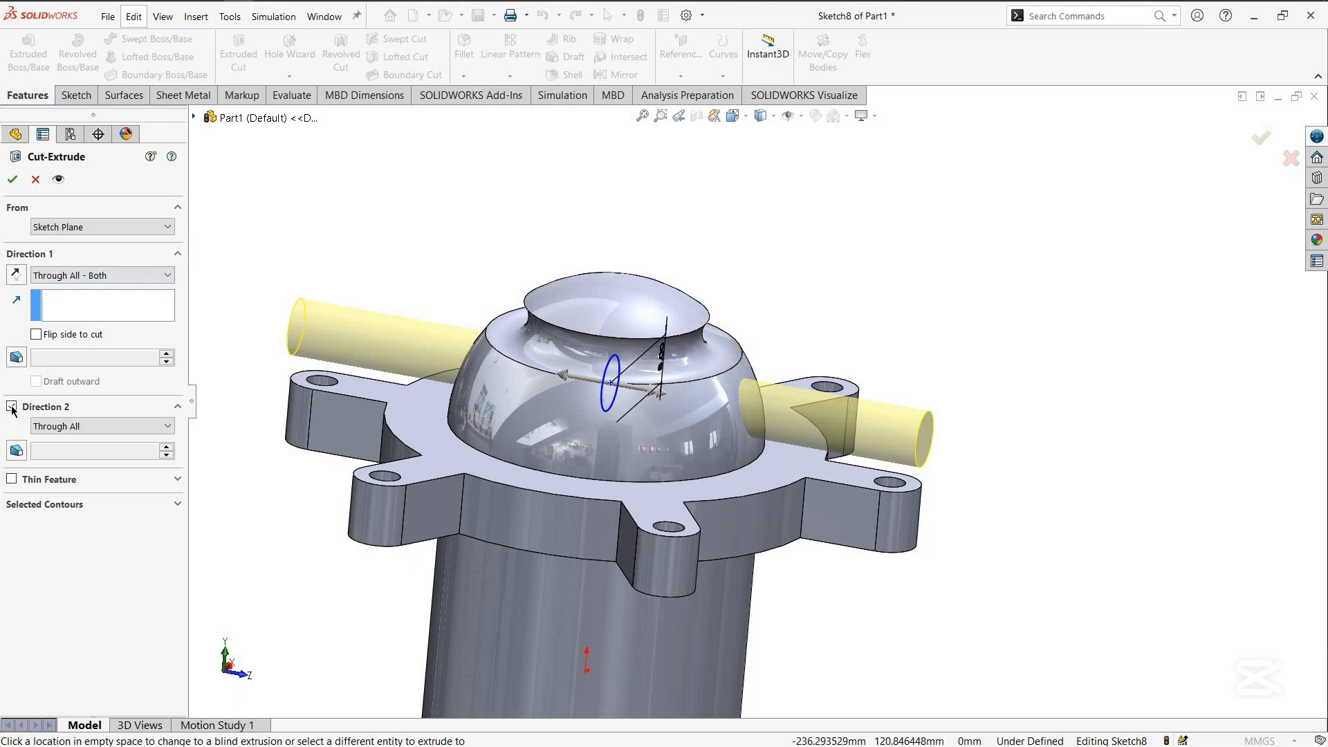
key("Return")
middle_click_drag(490, 439, 761, 452)
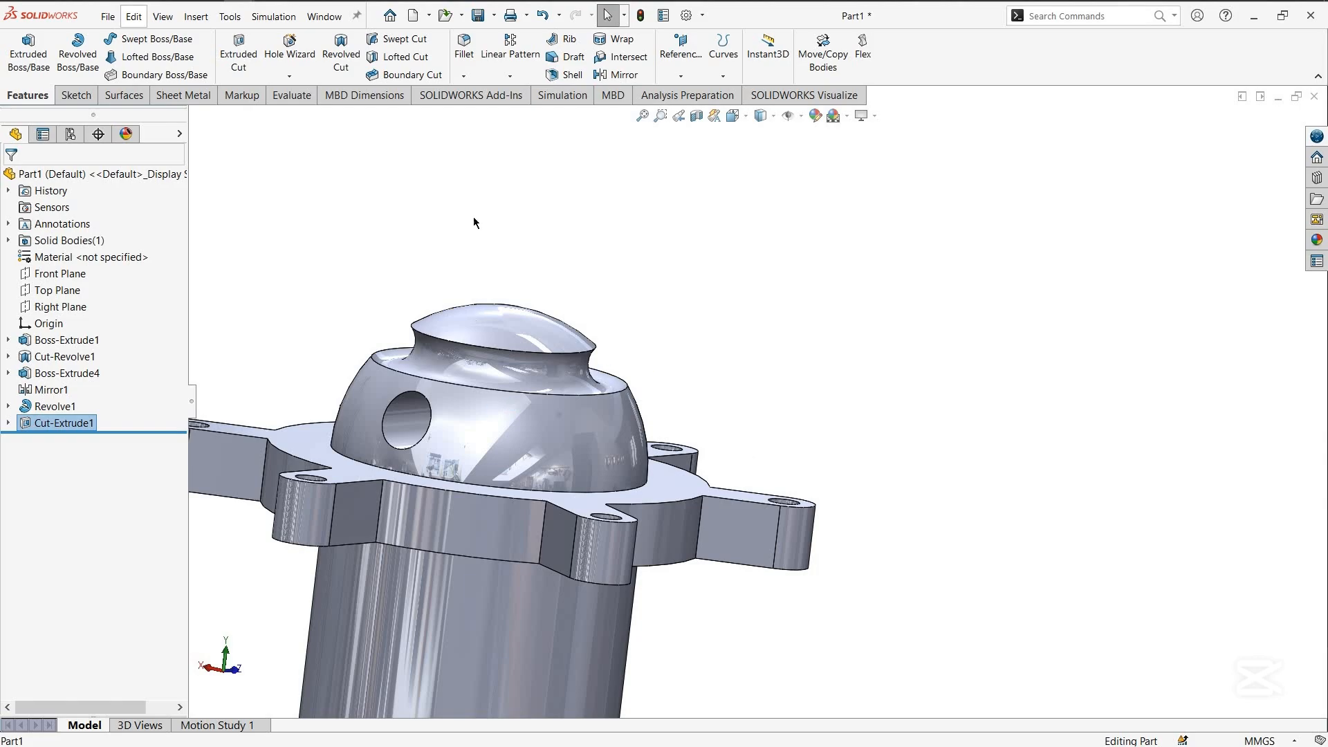
Pattern the dome's hole circularly around the upper flange's curved side face with 6 equally spaced instances over 360 degrees
middle_click_drag(474, 223, 332, 215)
left_click(511, 77)
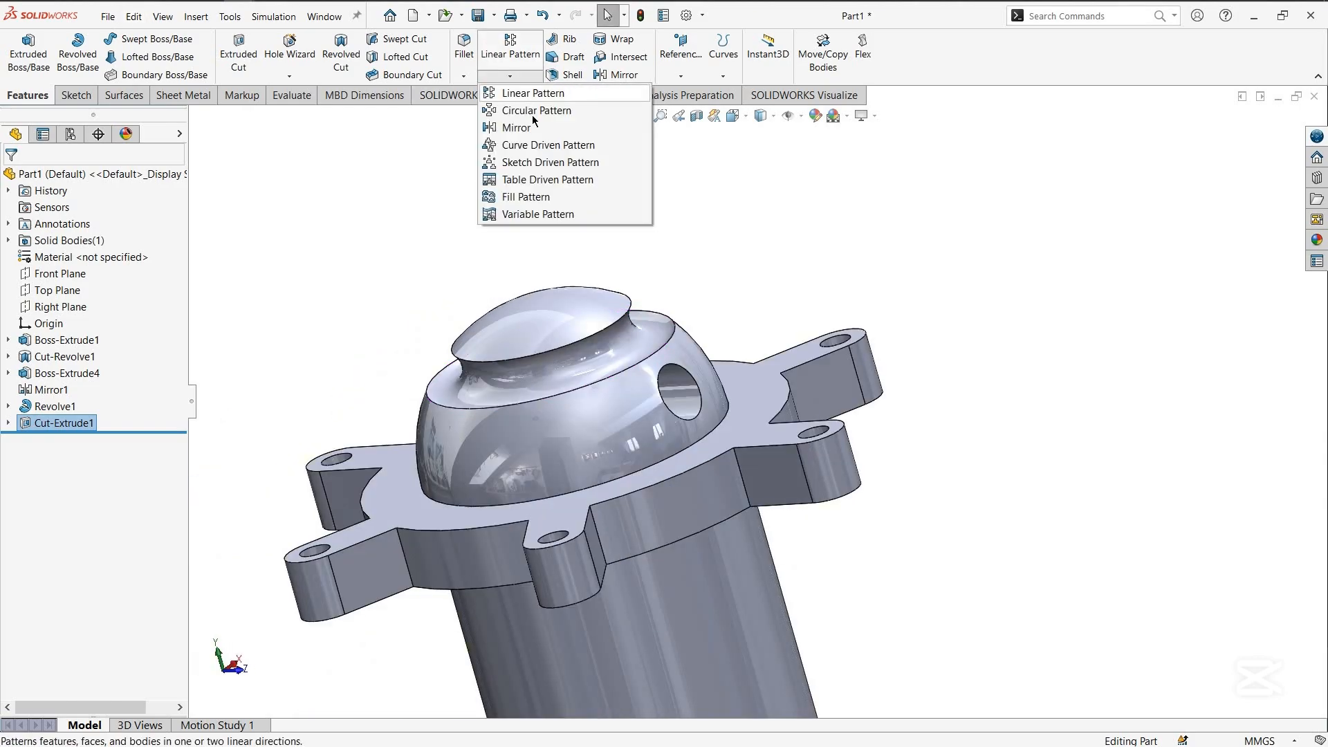
left_click(693, 408)
left_click(693, 411)
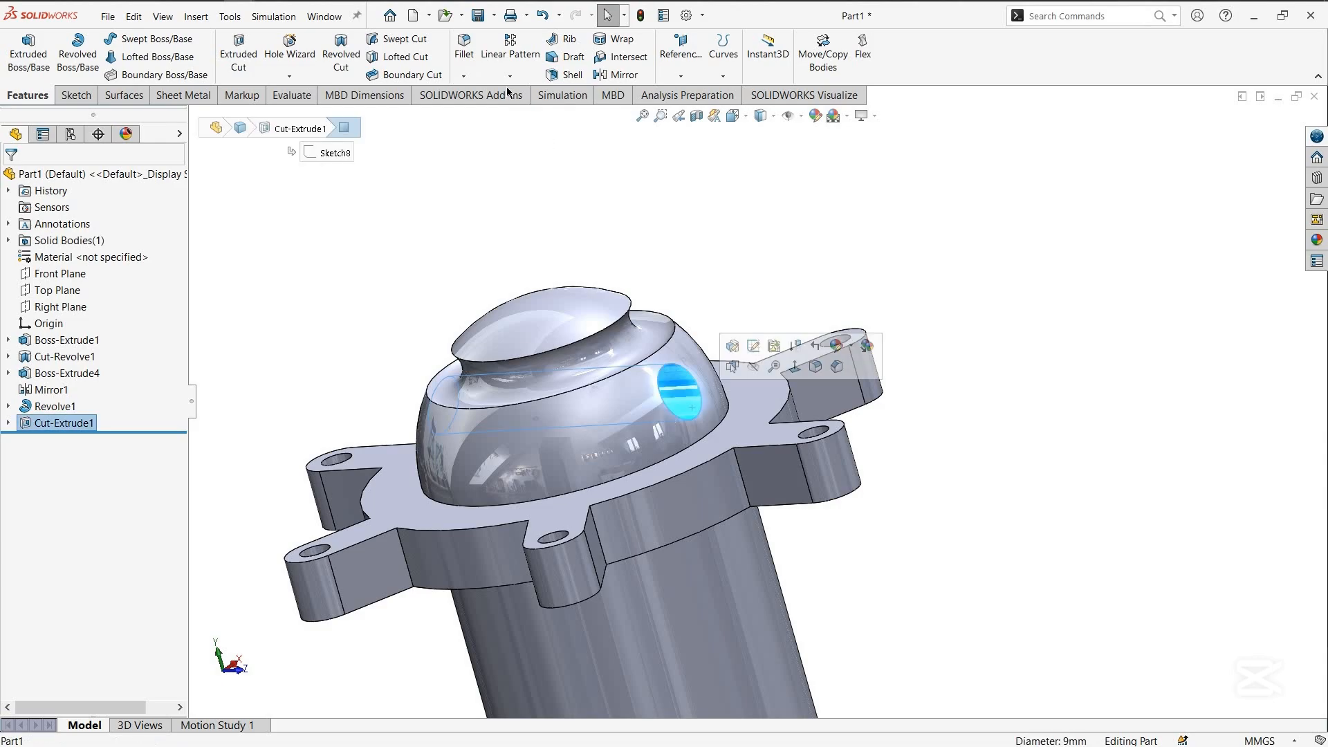
left_click(509, 76)
left_click(533, 111)
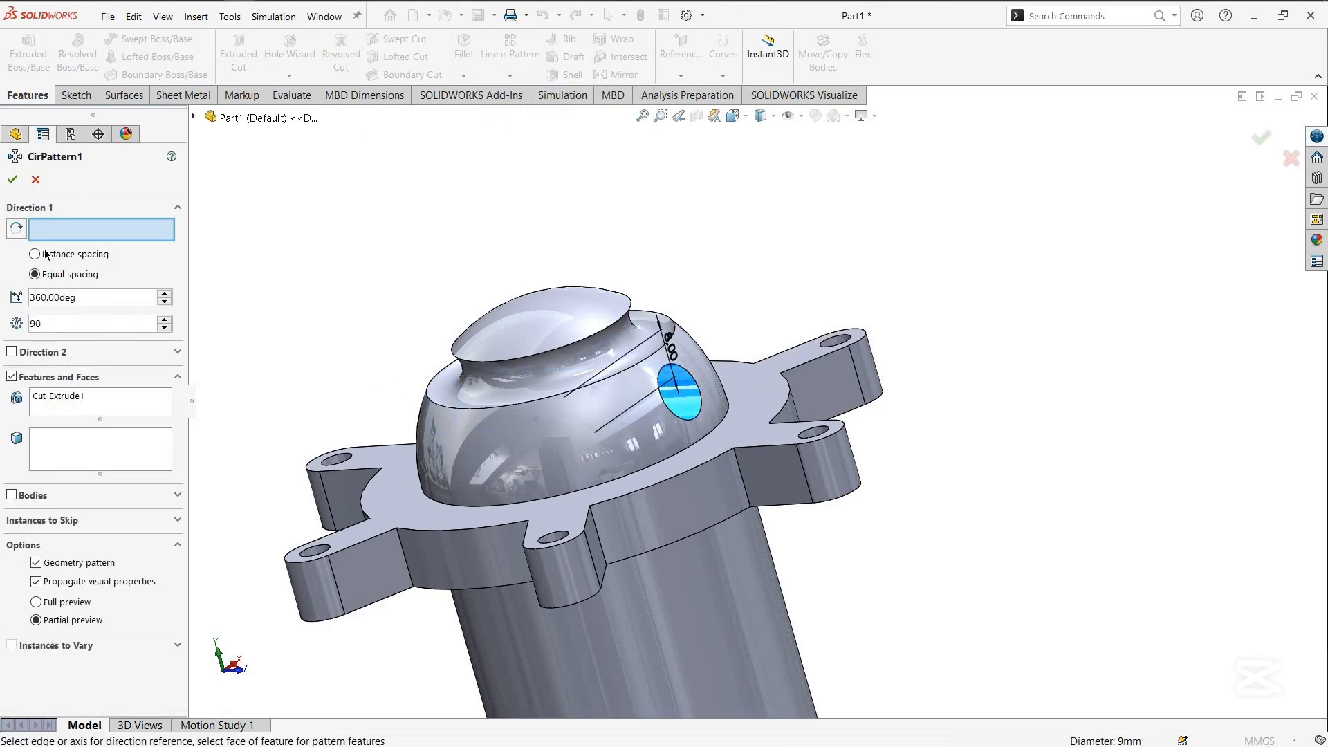
left_click(643, 497)
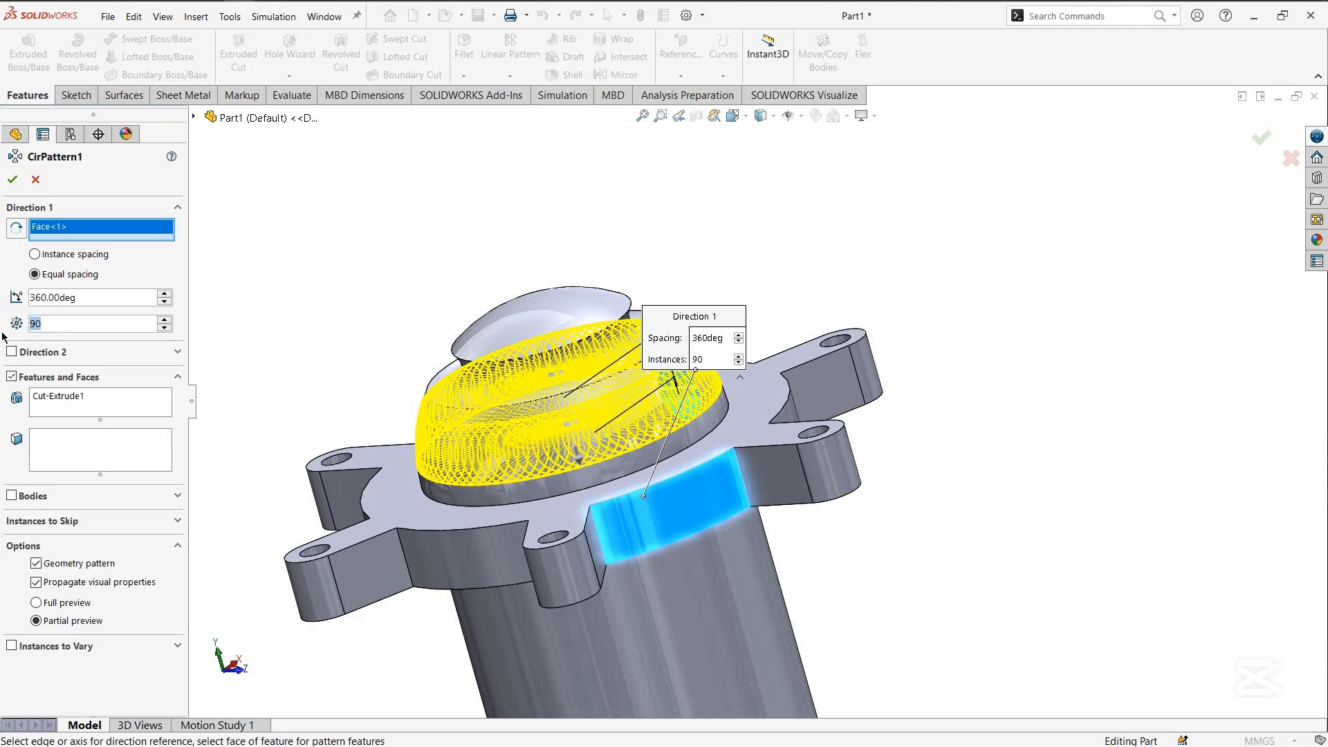
type("6")
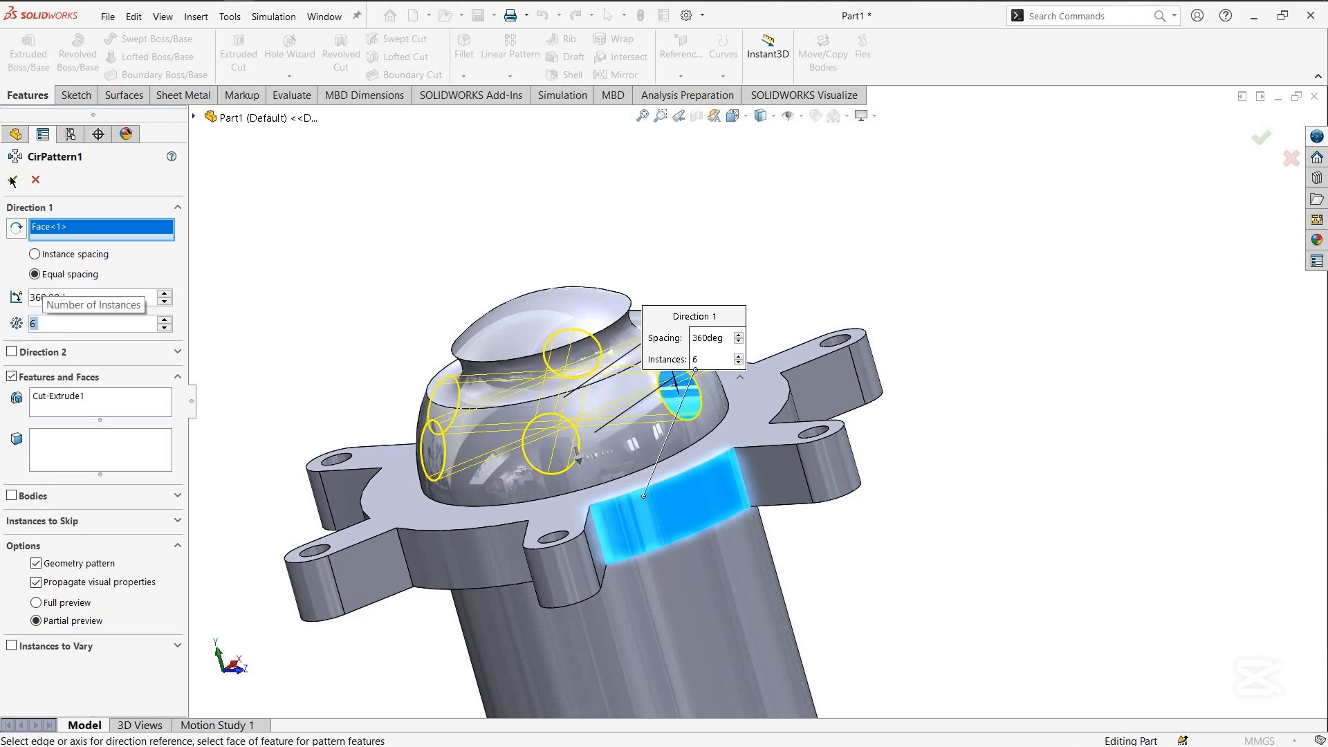
key("Return")
Examine the patterned part from several angles and section it along the Front Plane to inspect the interior
middle_click_drag(540, 422, 576, 441)
scroll(706, 272, "up", 4)
middle_click_drag(706, 271, 703, 137)
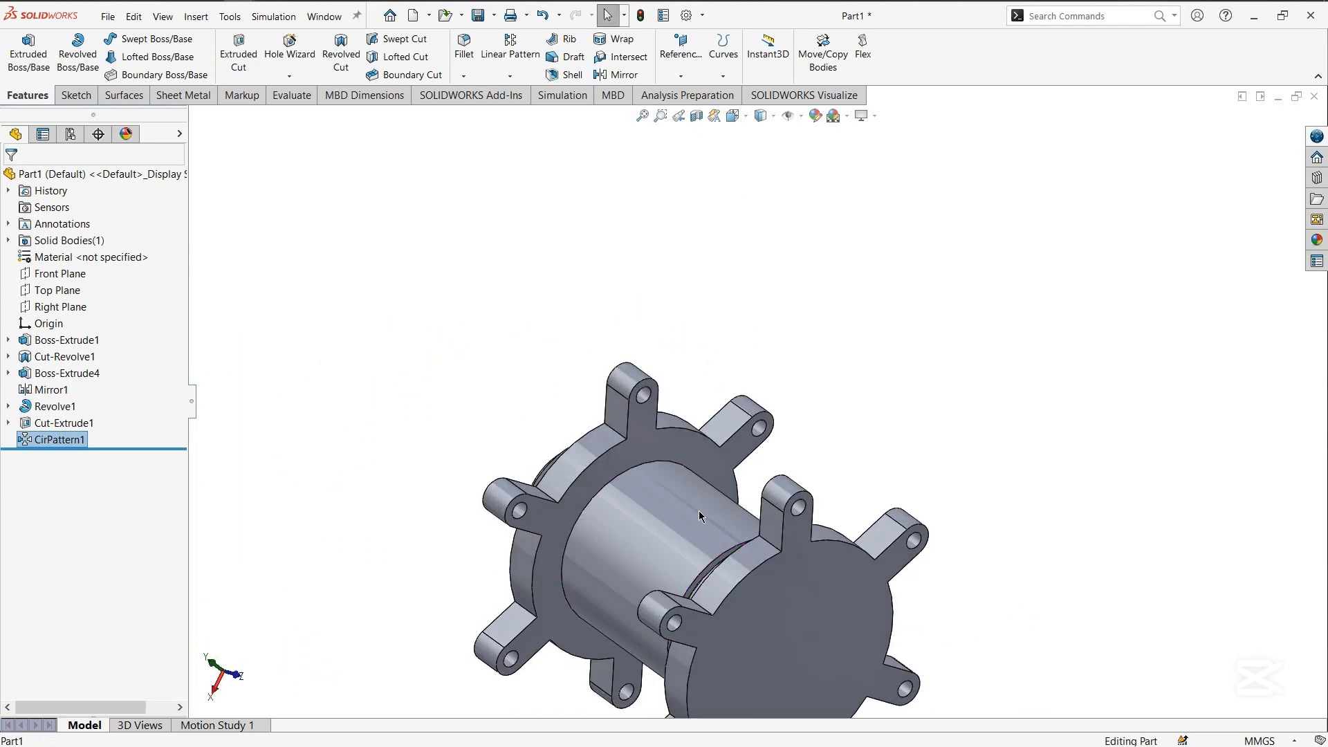
middle_click_drag(700, 515, 774, 480)
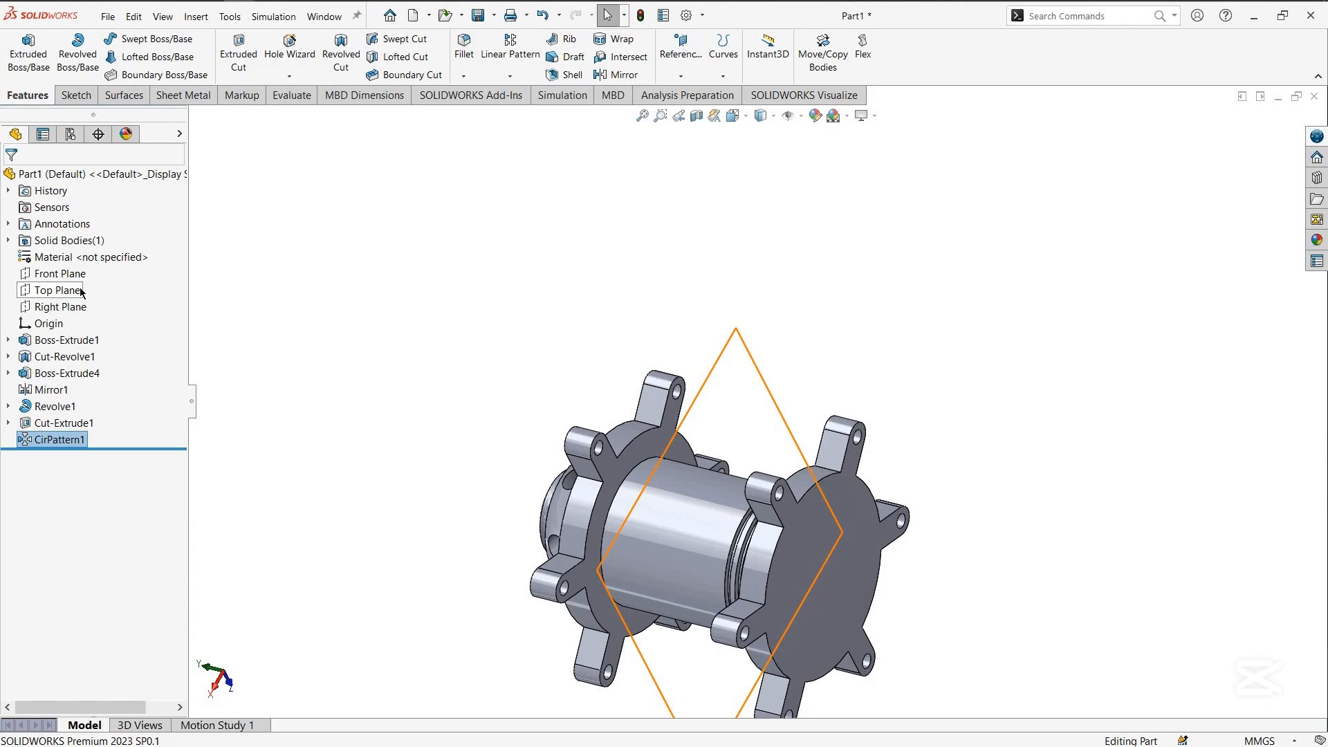
left_click(696, 115)
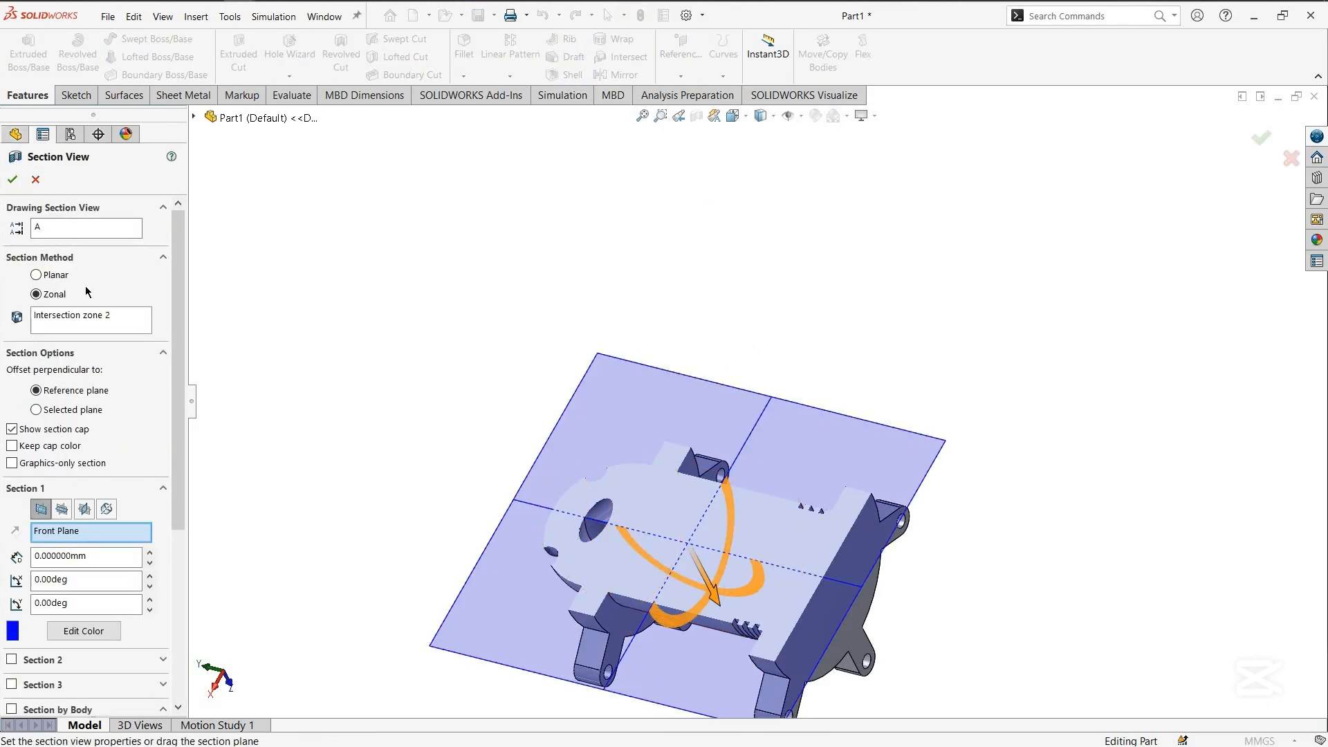
left_click(13, 181)
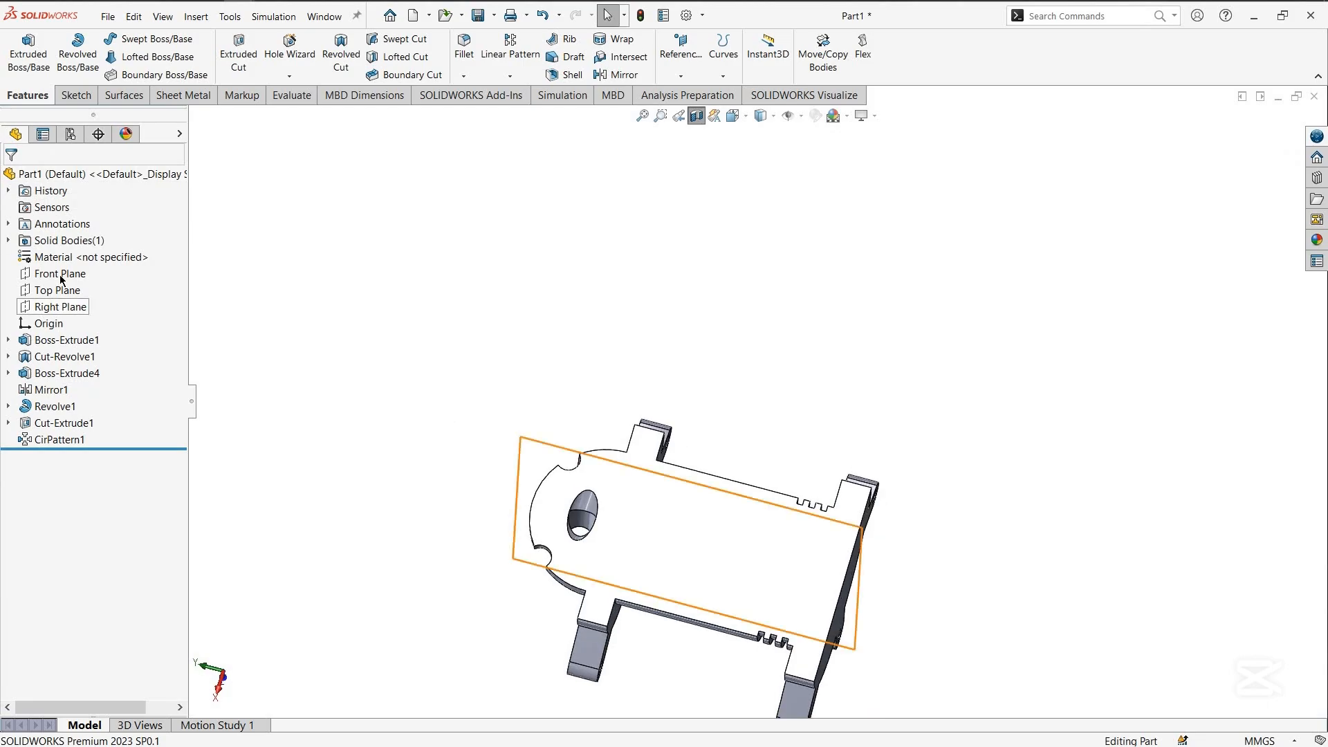
left_click(87, 275)
left_click(90, 256)
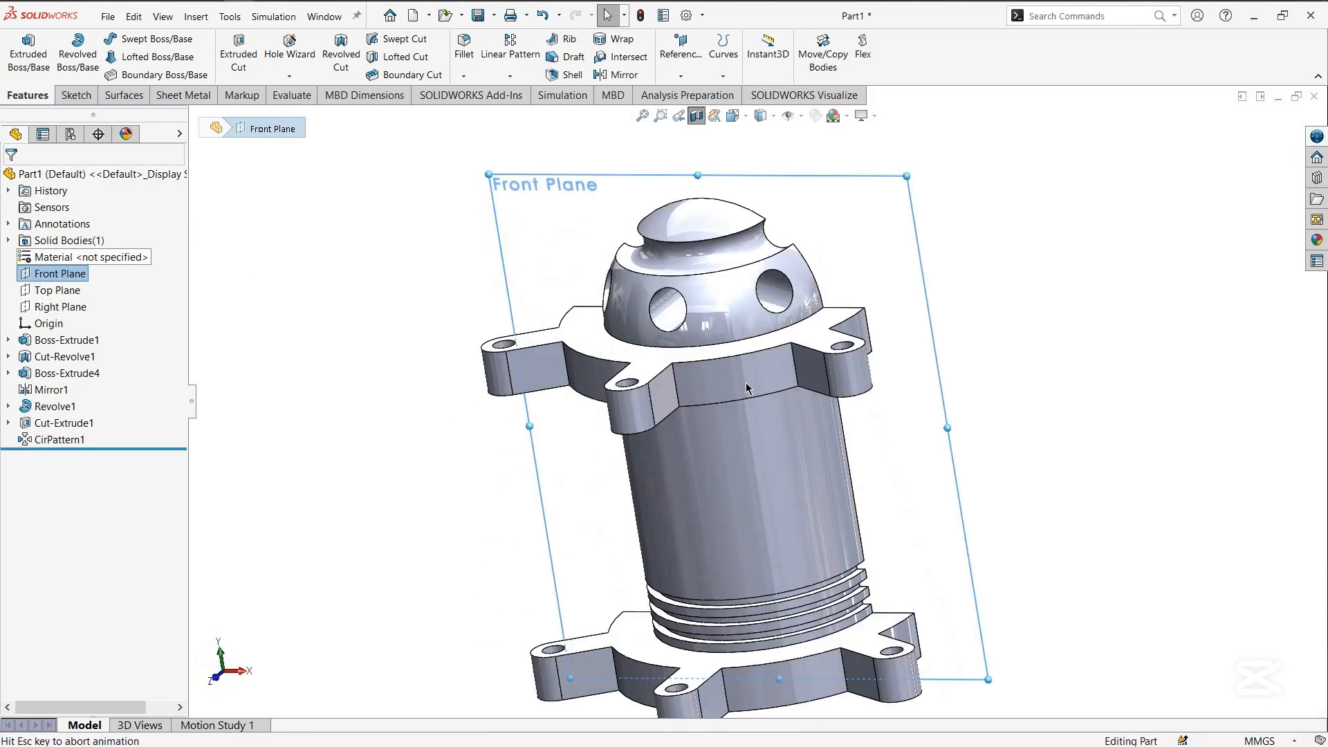
right_click(110, 270)
left_click(154, 259)
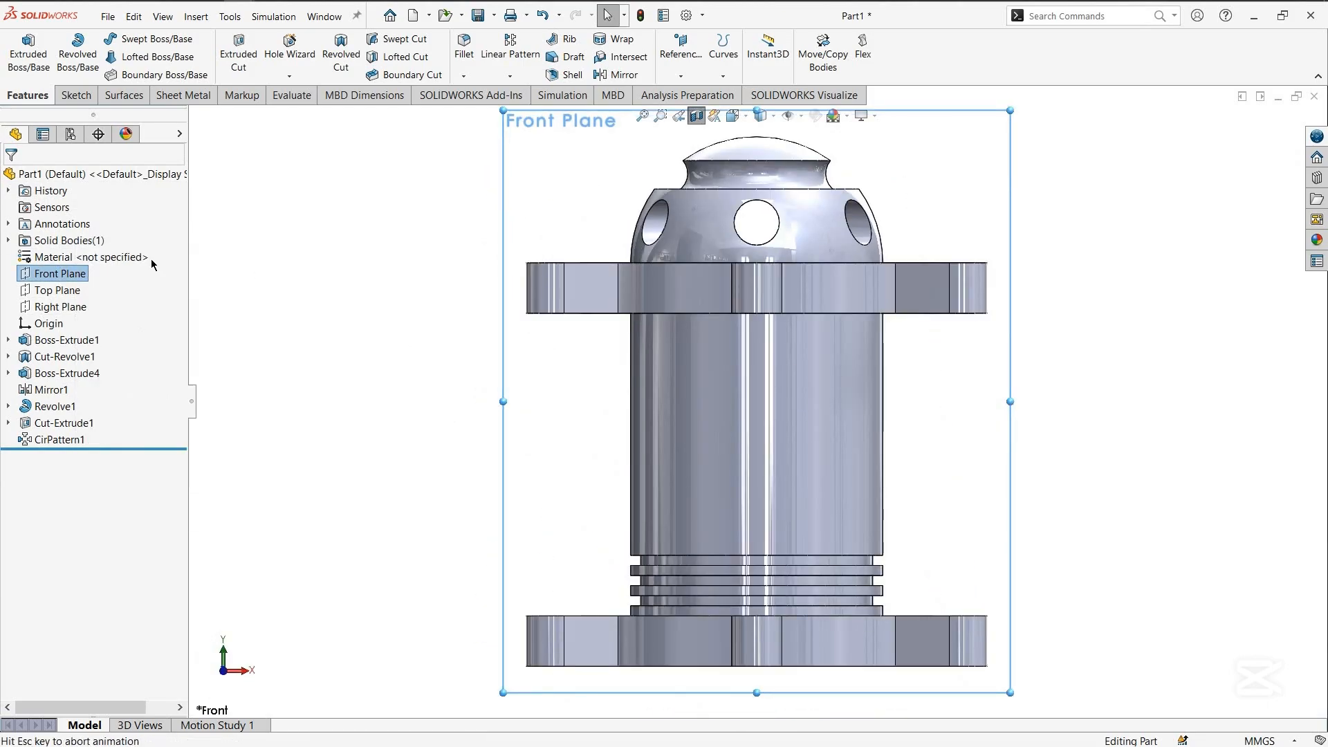
left_click(76, 94)
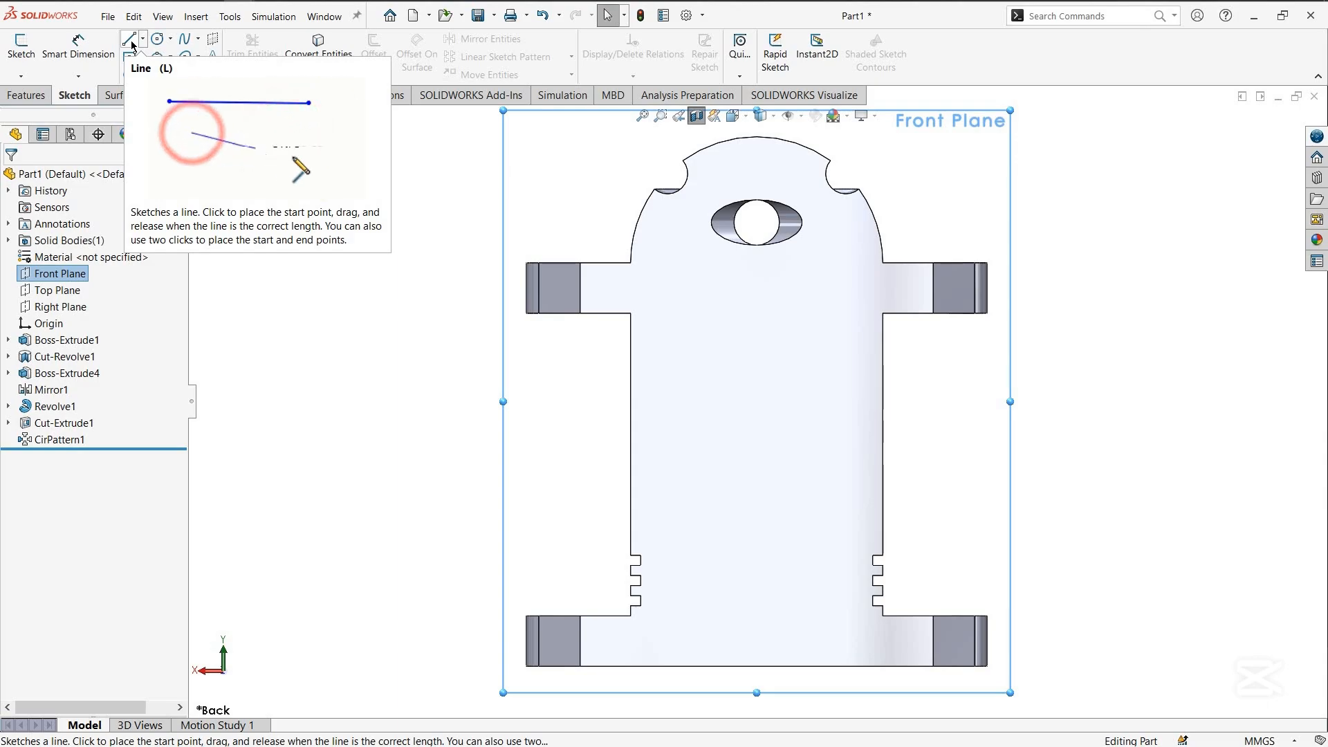
left_click(132, 45)
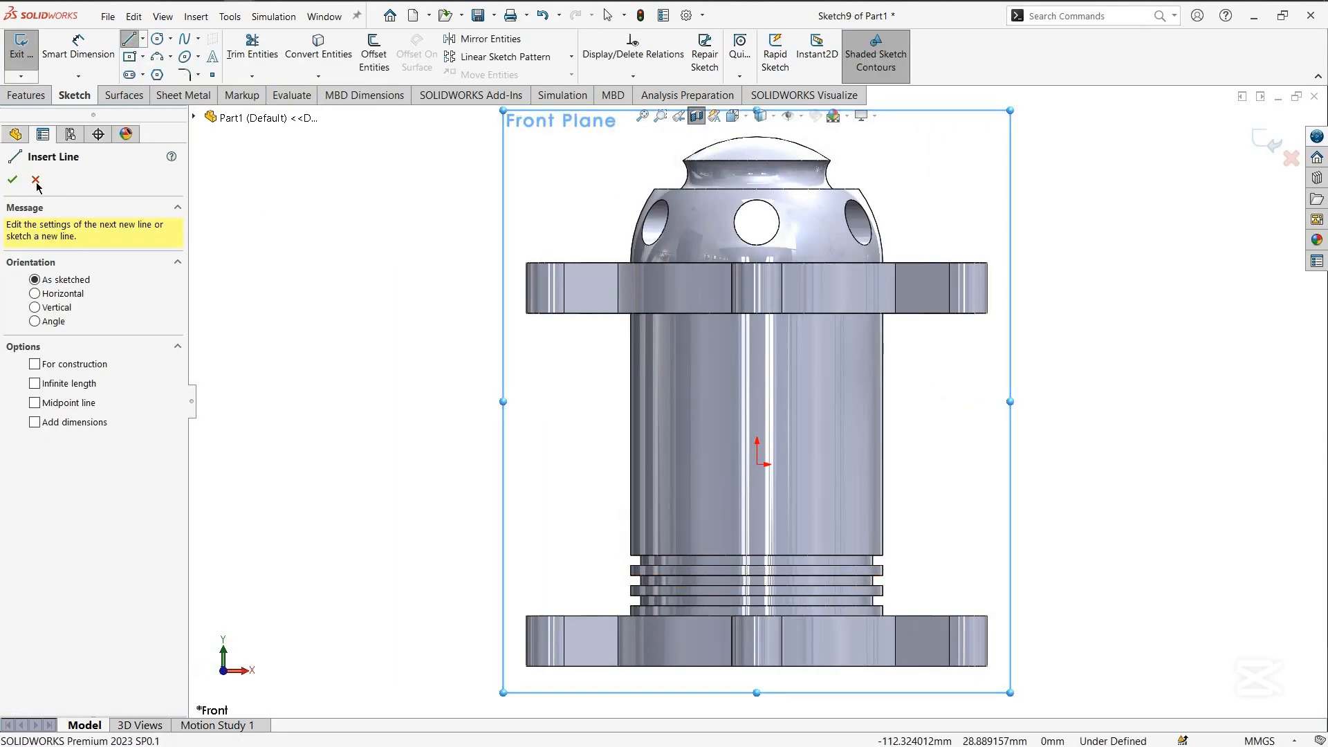
right_click(65, 273)
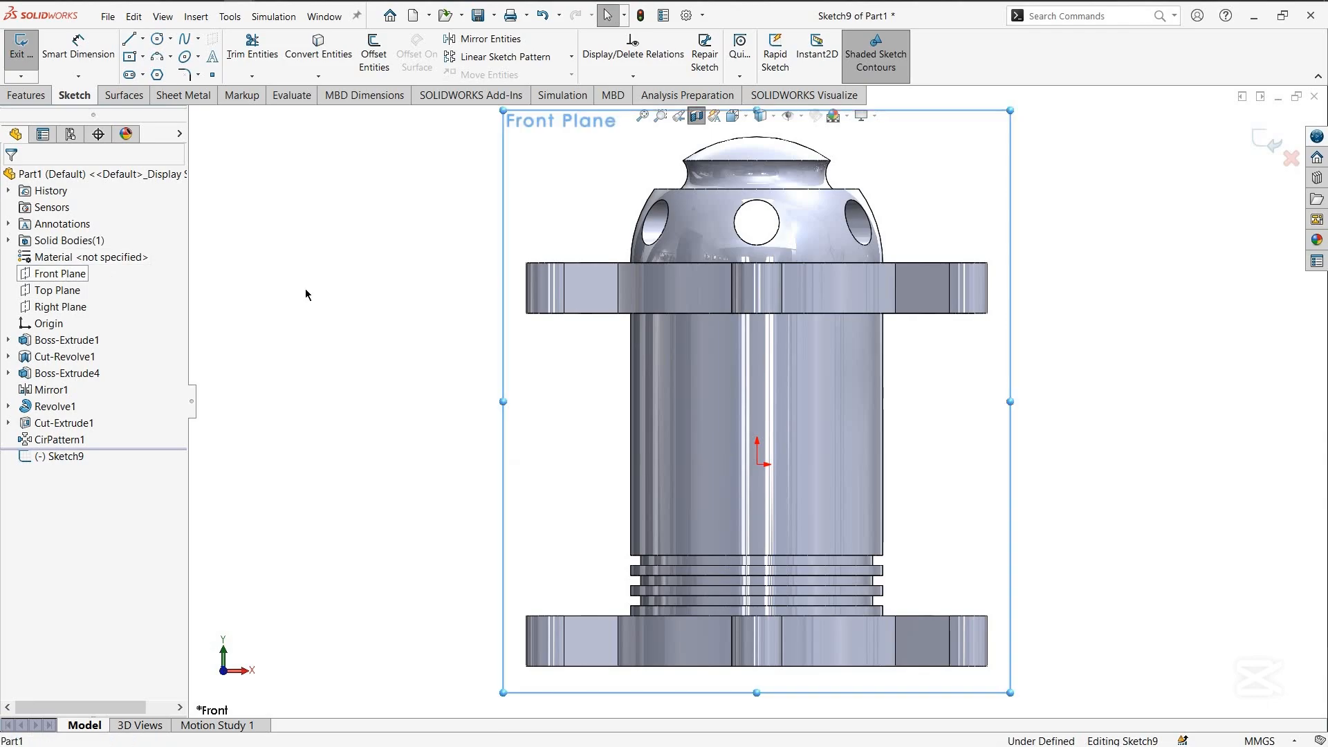
left_click(691, 253)
left_click(1270, 144)
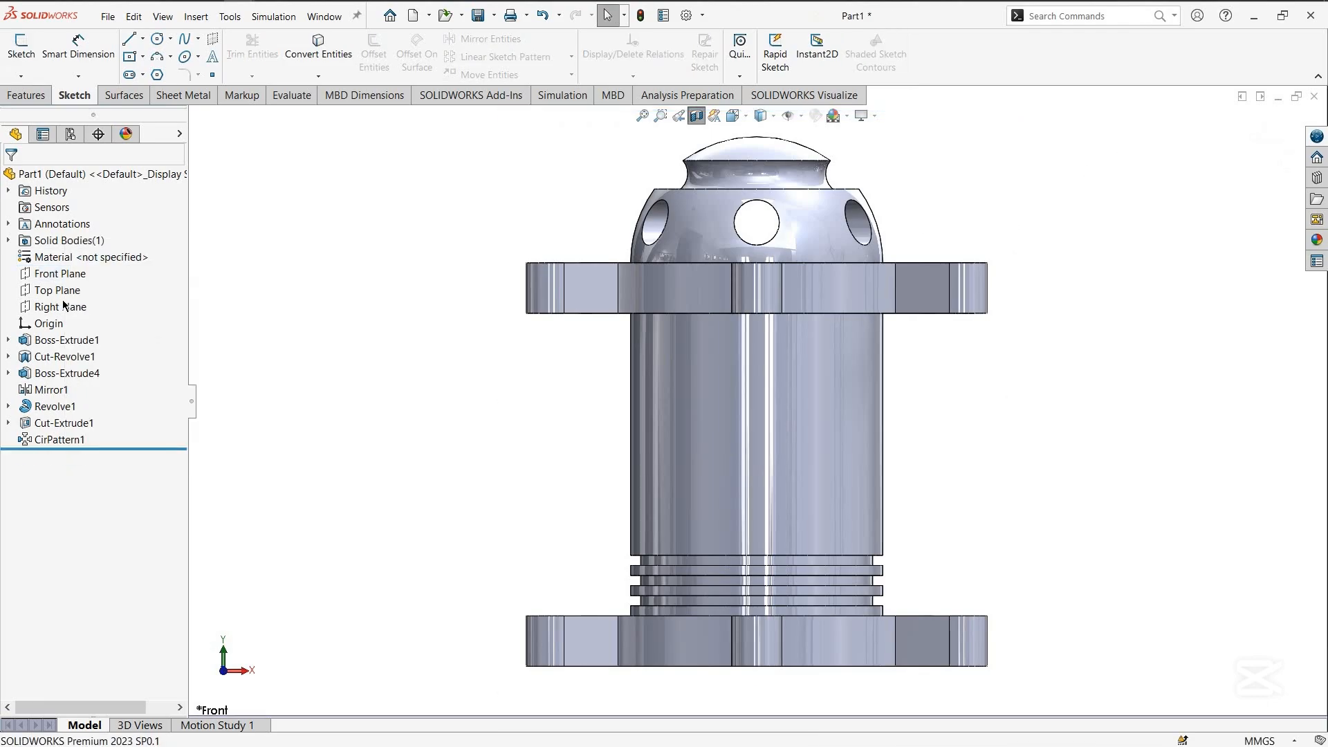
Start a new sketch on the Front Plane with the view facing the part's front
right_click(65, 274)
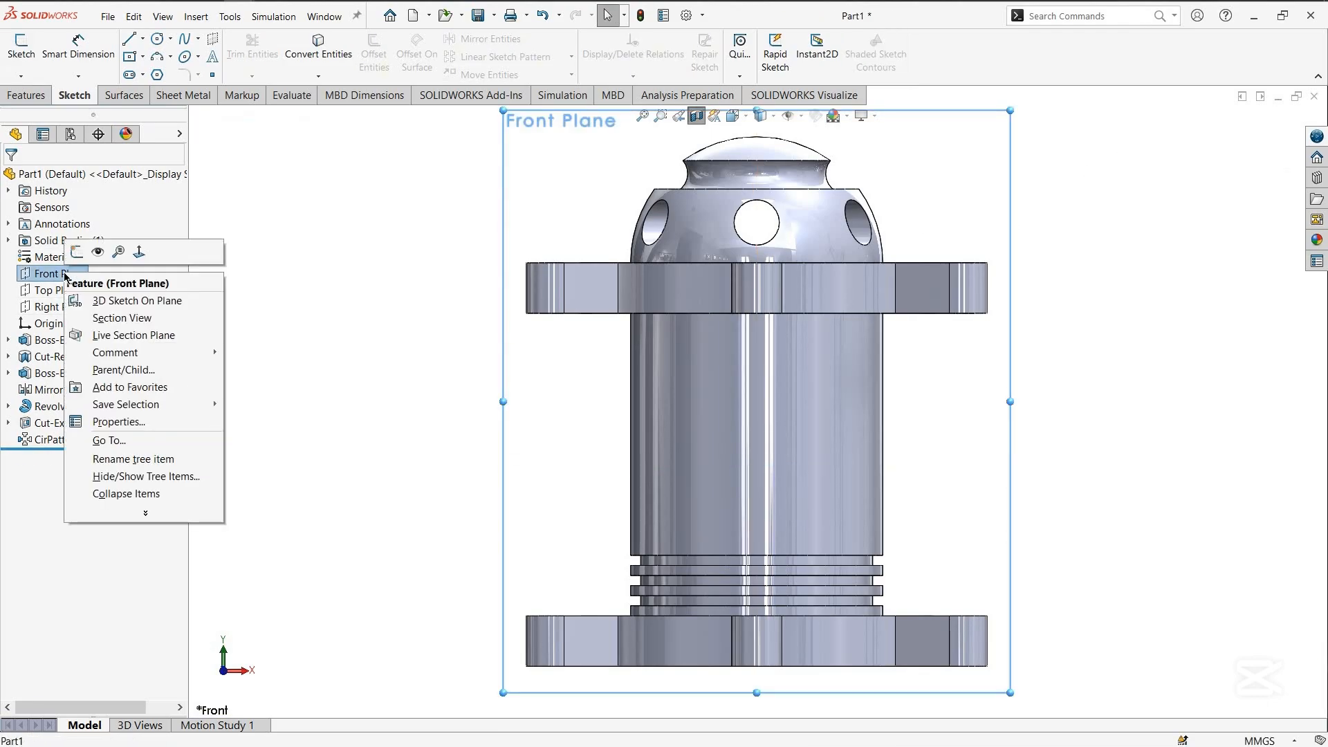
left_click(141, 253)
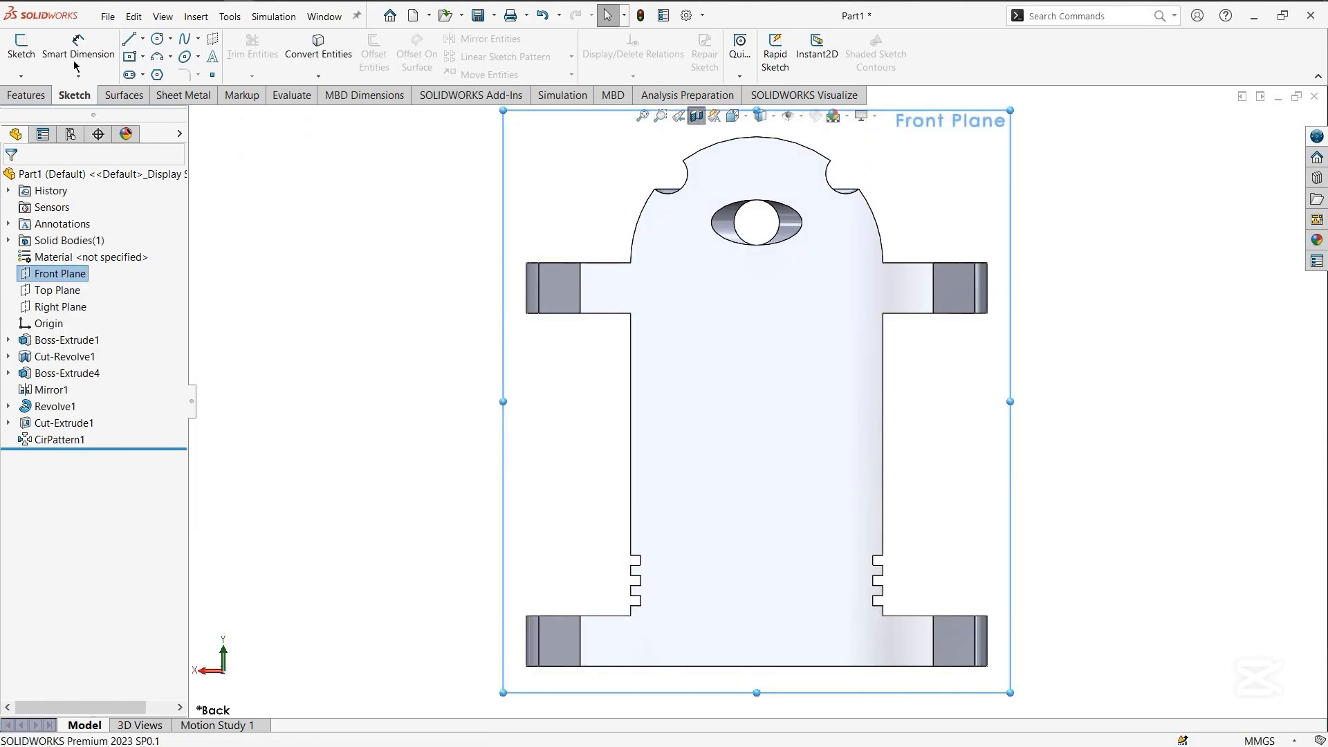
left_click(129, 39)
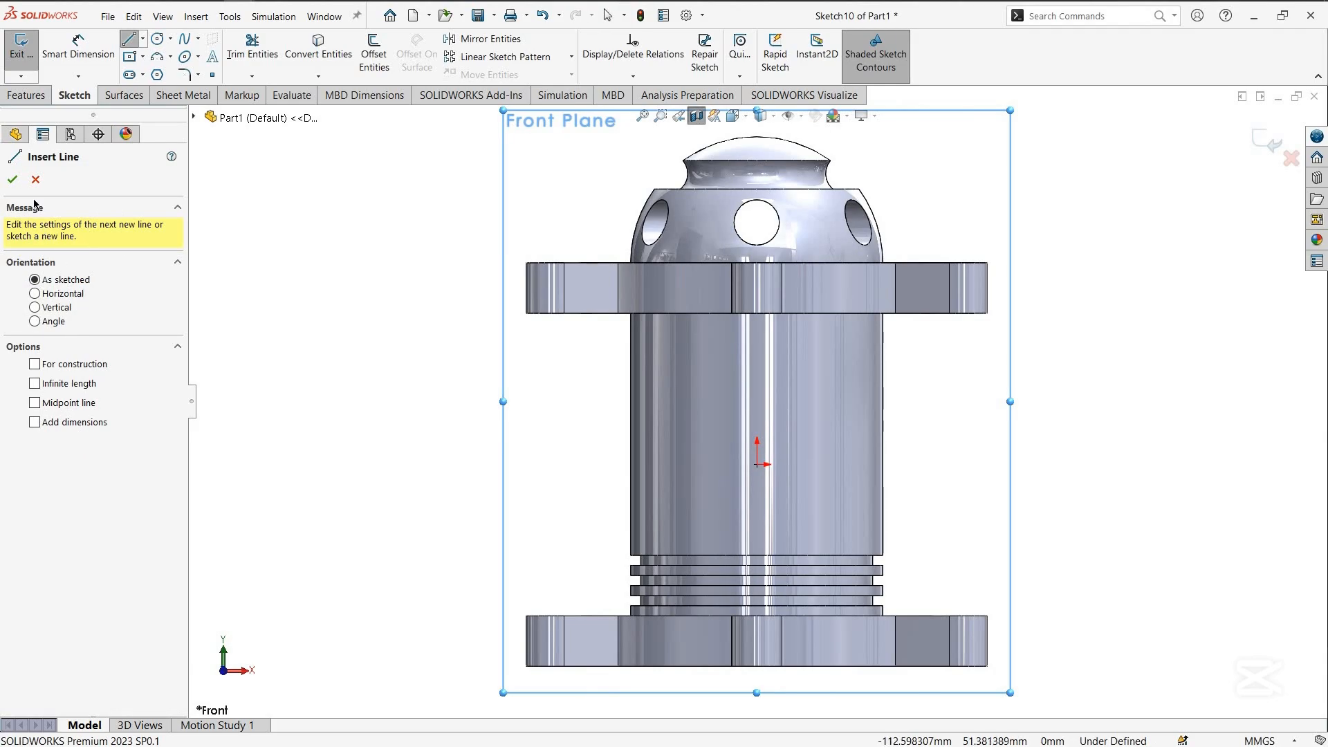
key("Escape")
key("f")
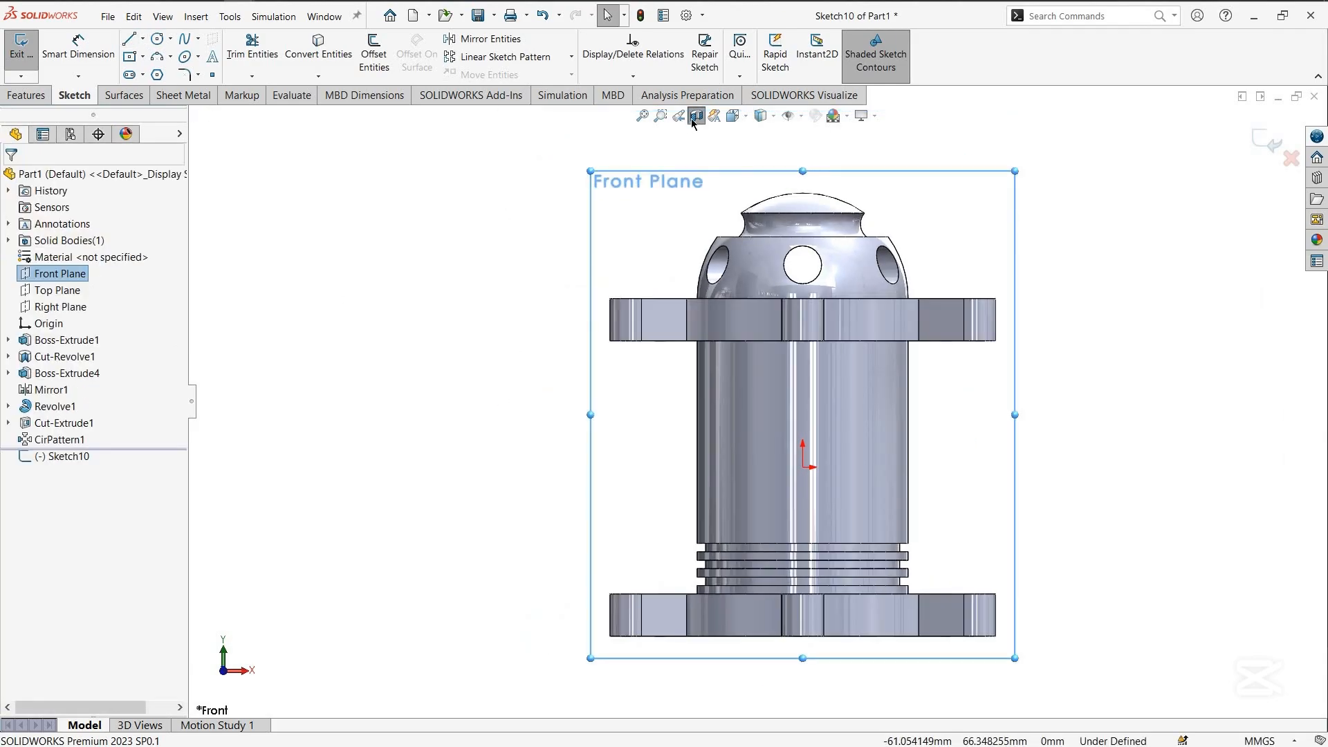
Turn off the existing section view and section the part again along the Front Plane while the sketch is open
key("Escape")
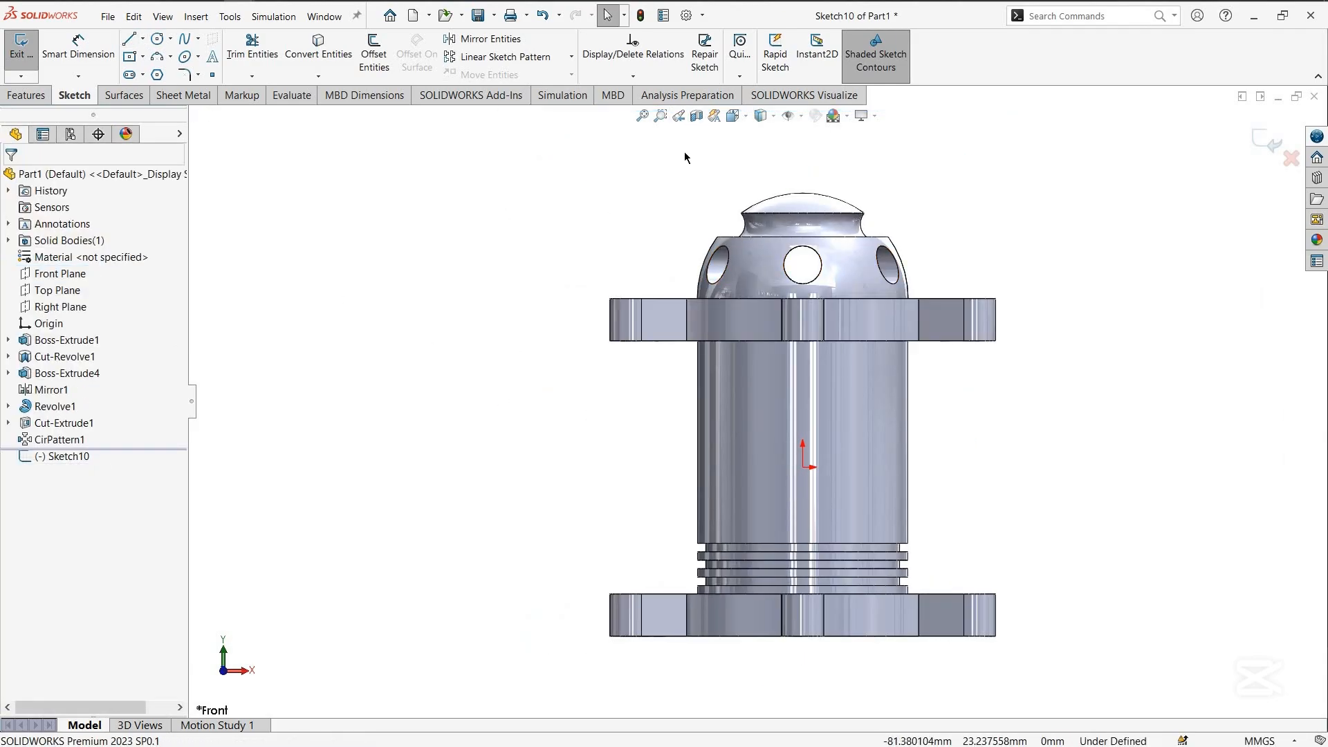
left_click(696, 116)
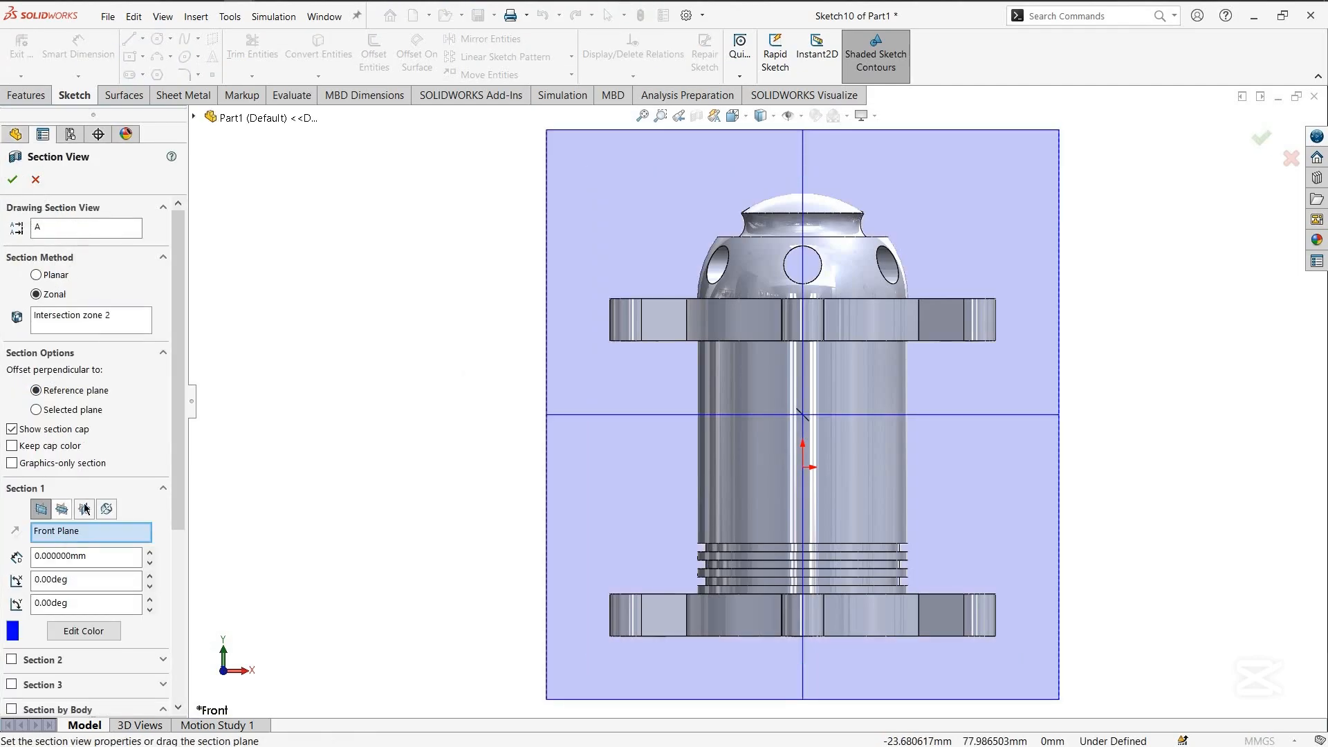
left_click(43, 512)
left_click(12, 179)
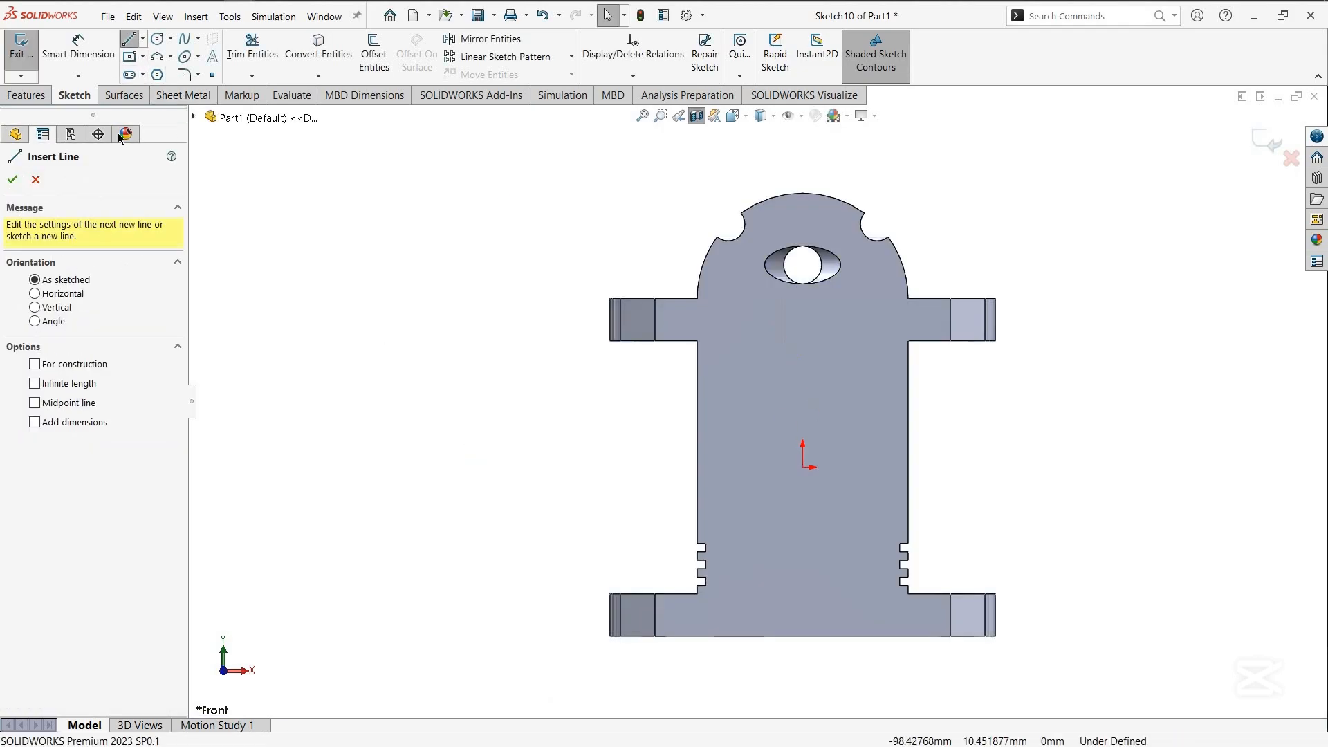
Draw a 70 mm vertical line upward along the part's central axis, starting level with the lower flange's upper face
scroll(789, 587, "down", 2)
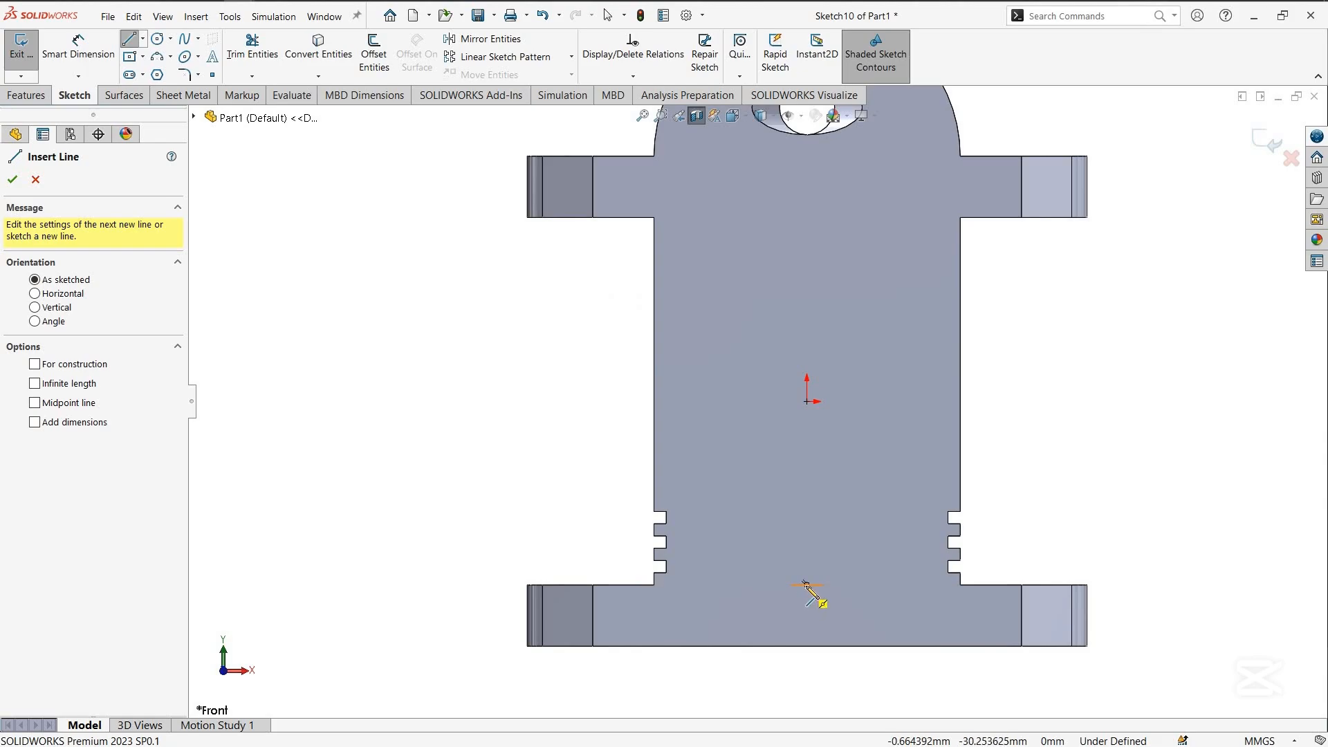
left_click(807, 585)
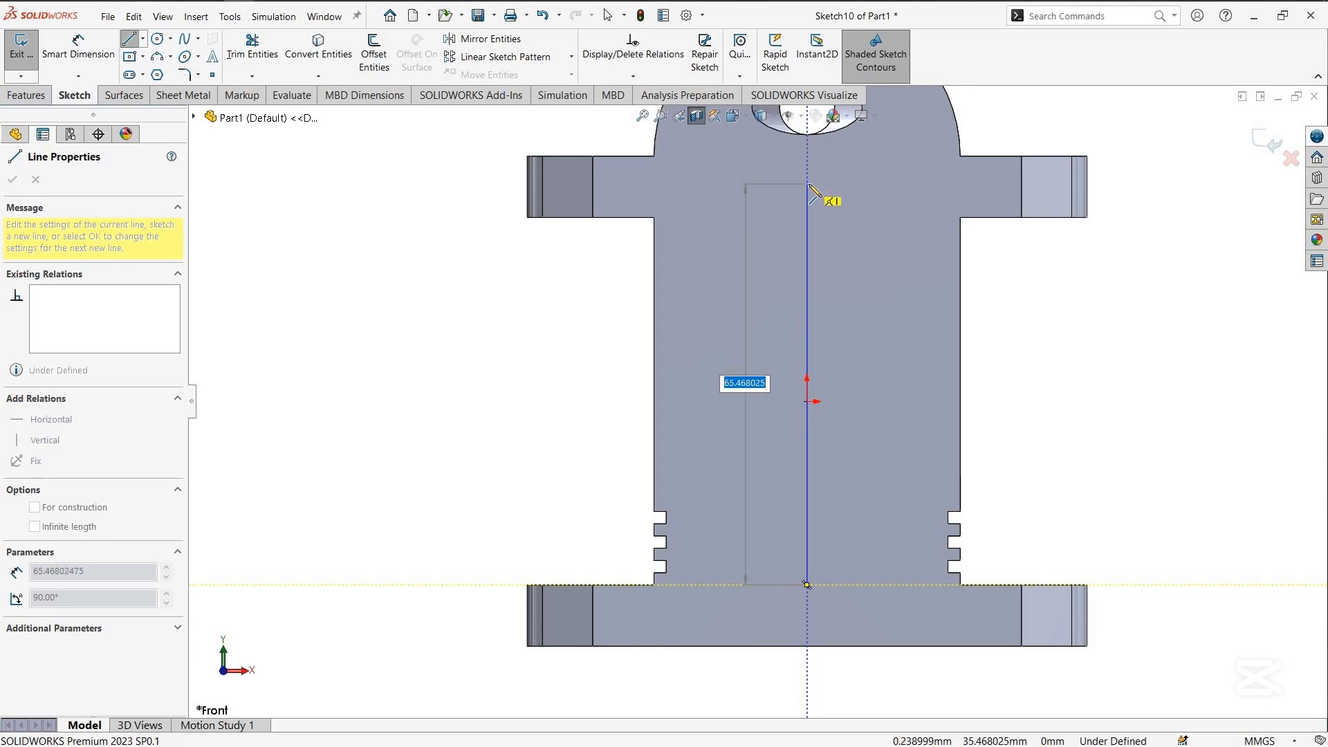
type("70")
key("Return")
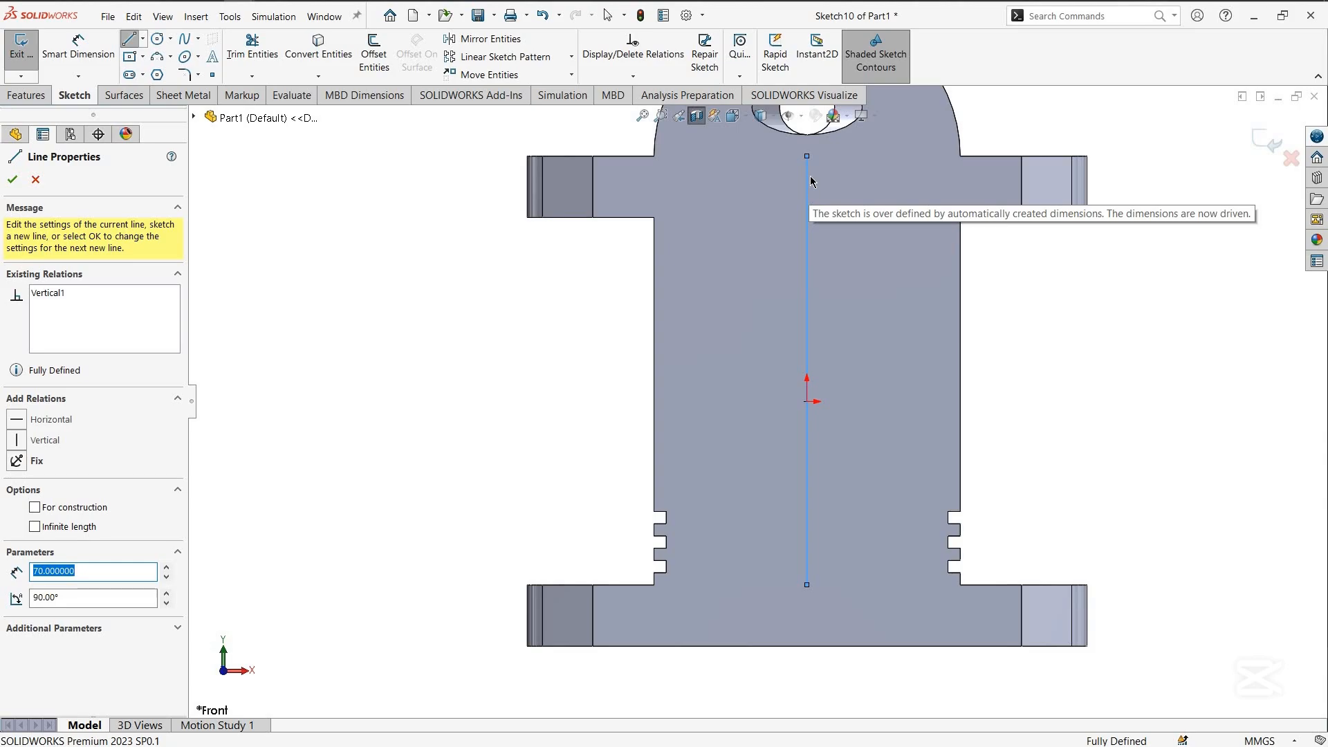
key("Escape")
key("f")
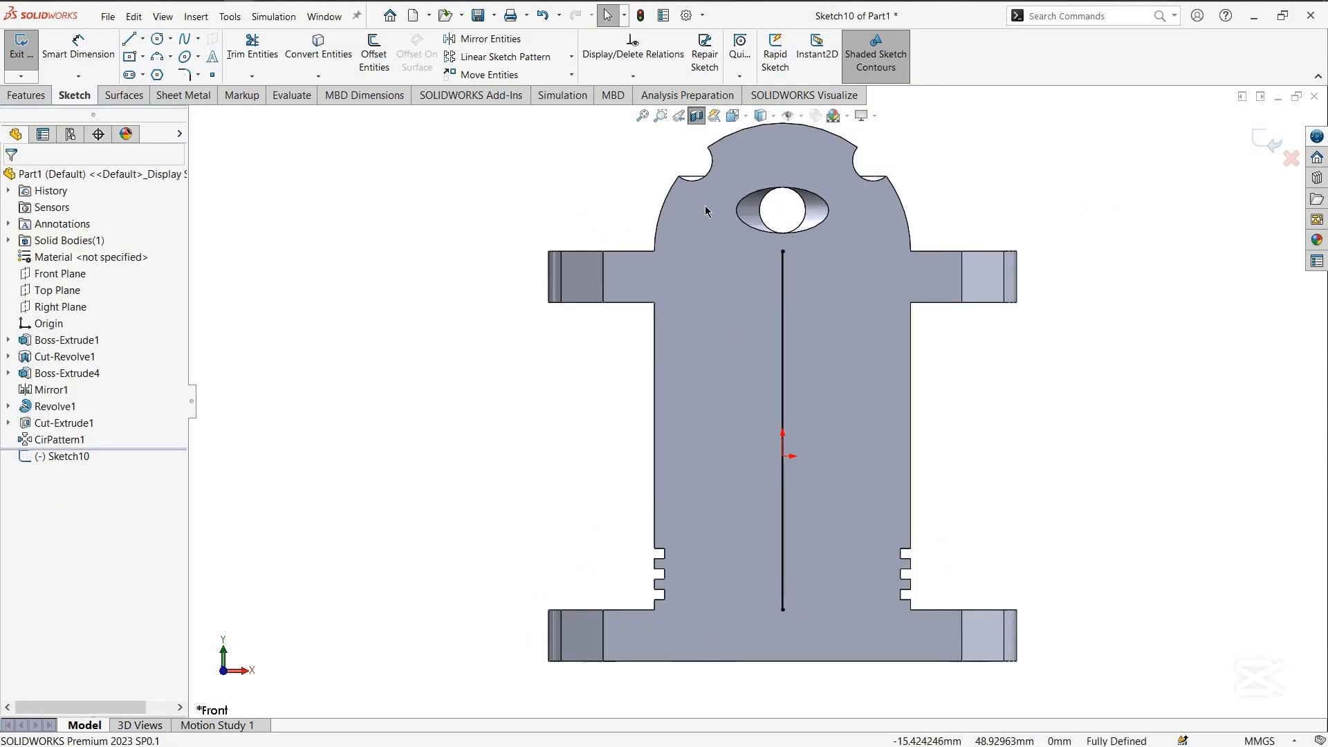
Draw a 25 mm diameter circle centred on the upper end of the vertical line
left_click(157, 38)
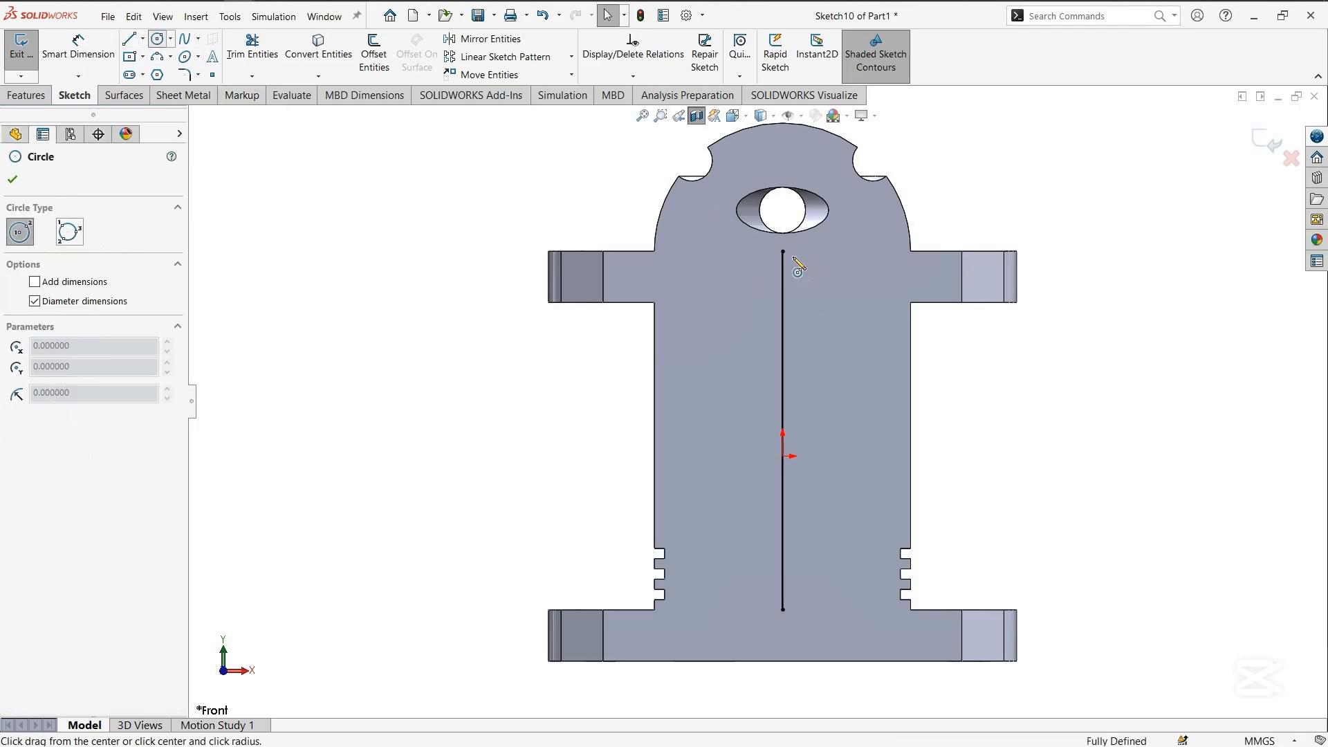
left_click(782, 250)
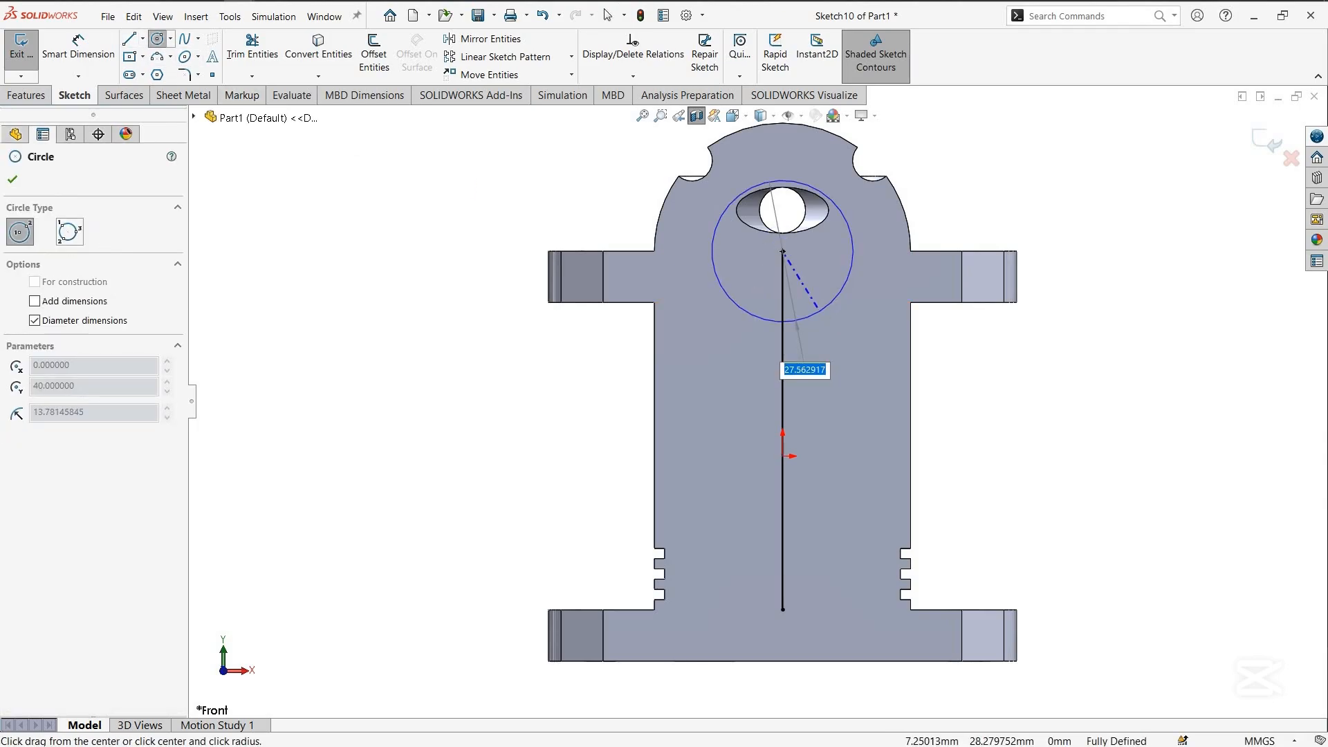
type("25")
key("Return")
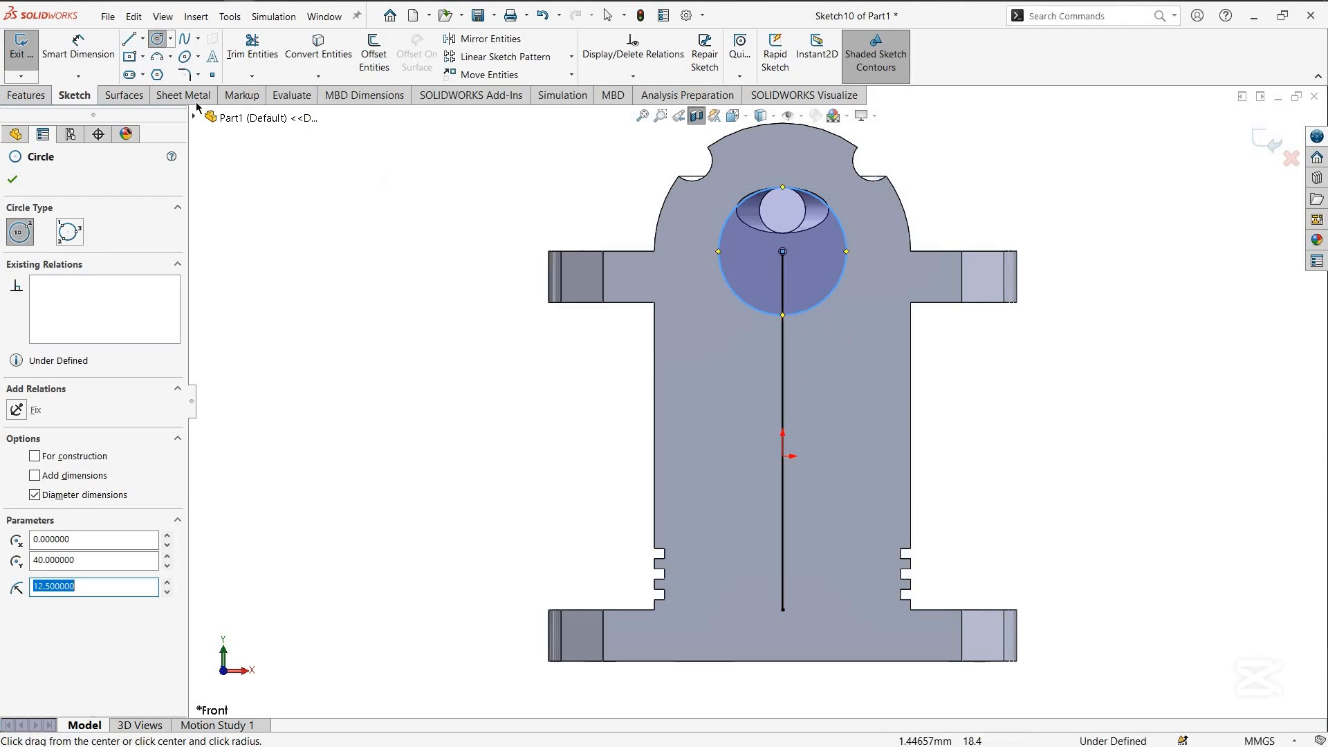
Try to edit the vertical line's length through a driven dimension and remove that dimension
left_click(782, 482)
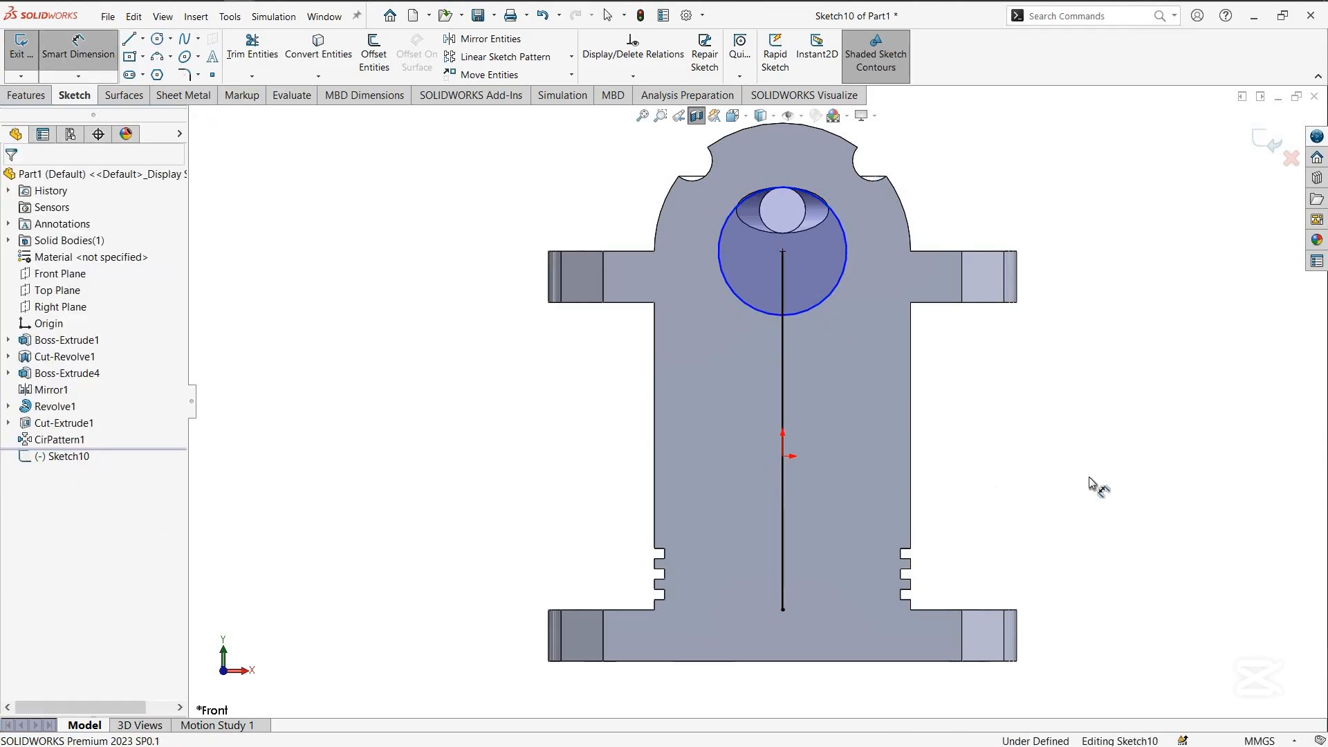
left_click(1090, 482)
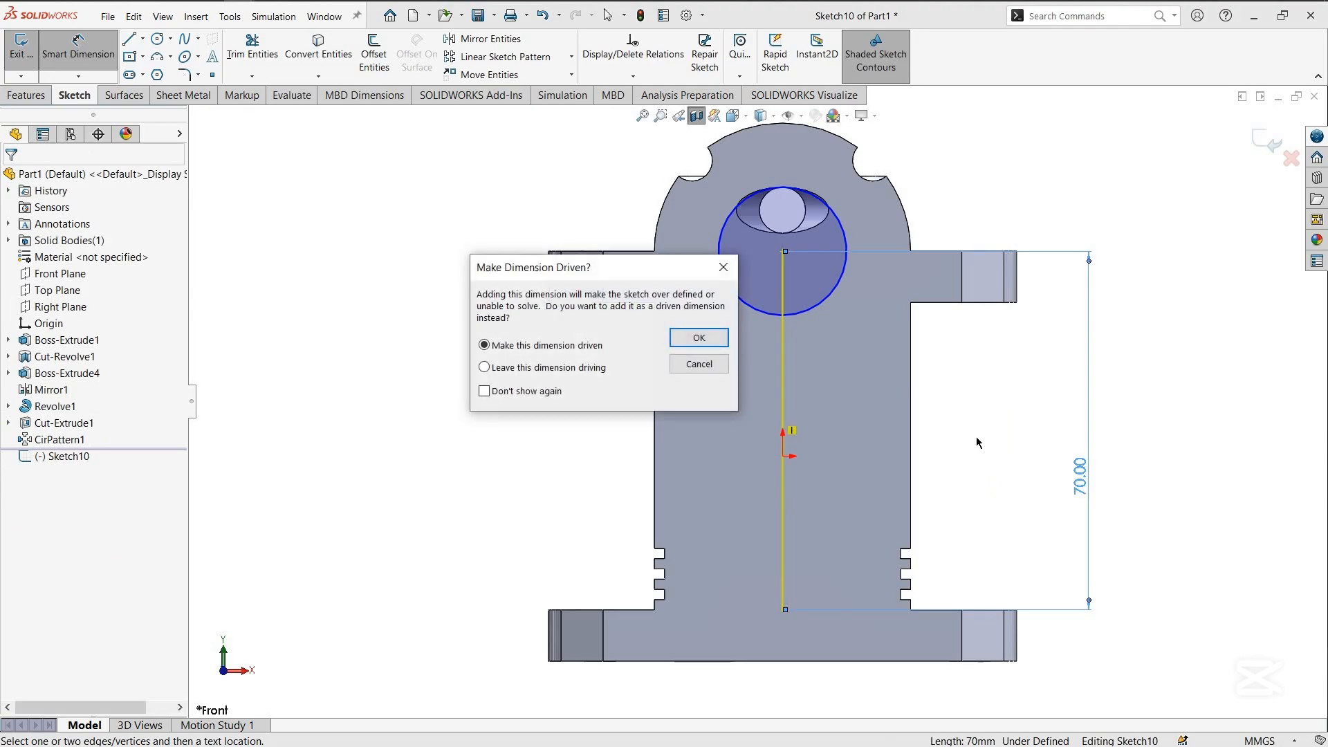
left_click(683, 341)
double_click(1081, 476)
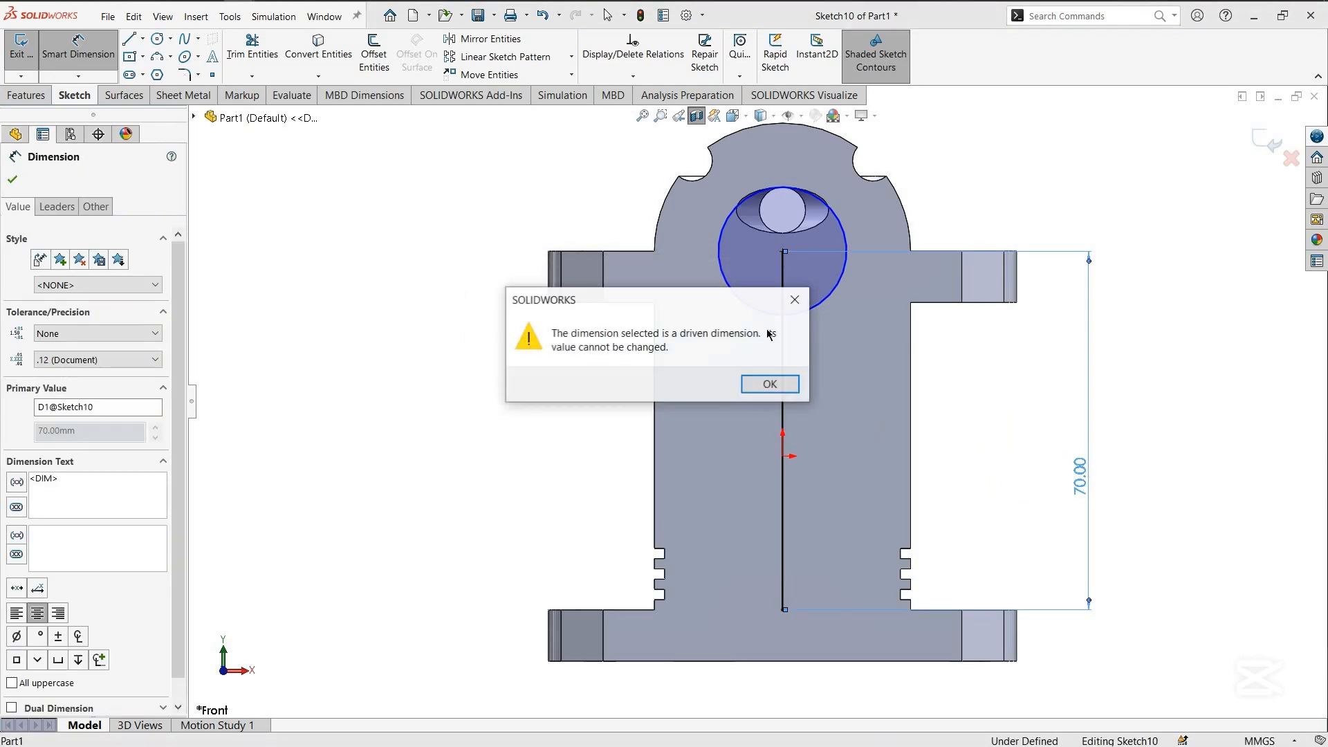
left_click(795, 299)
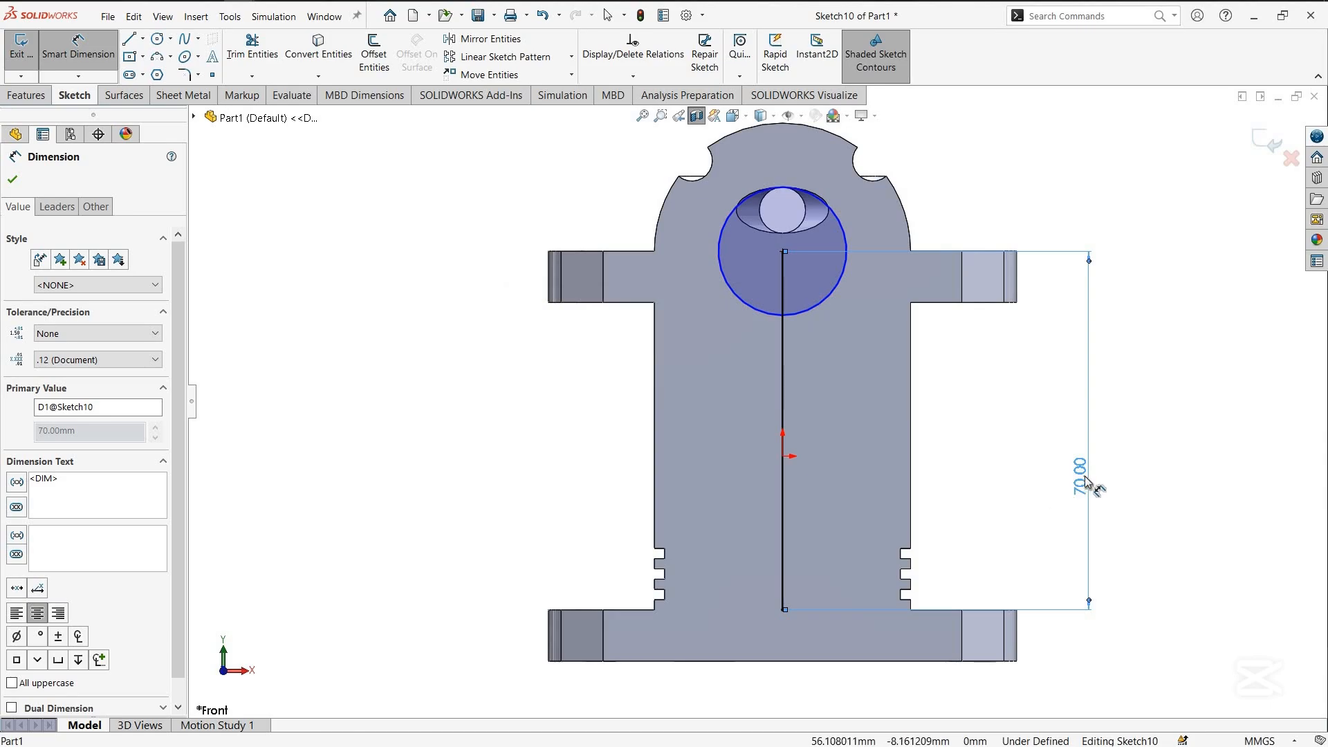
key("Delete")
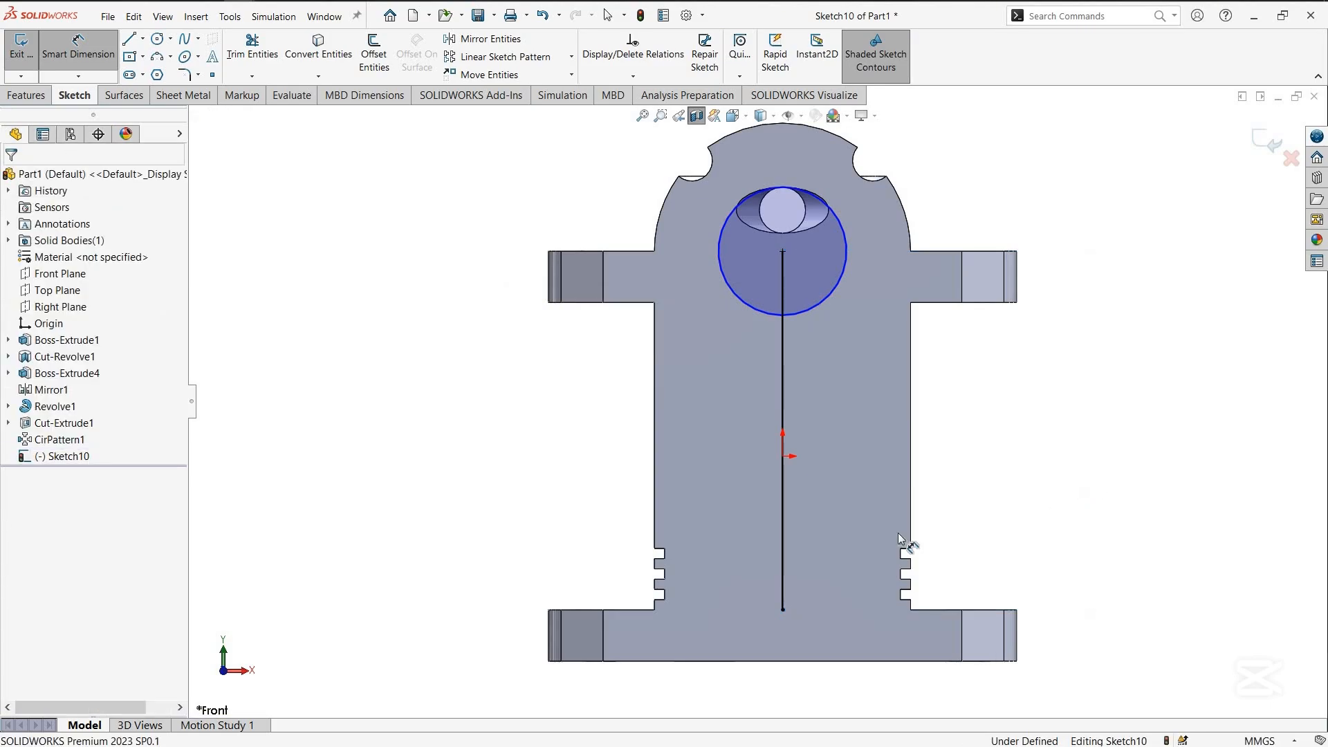
Try to change the vertical line's length through its line properties
left_click(783, 504)
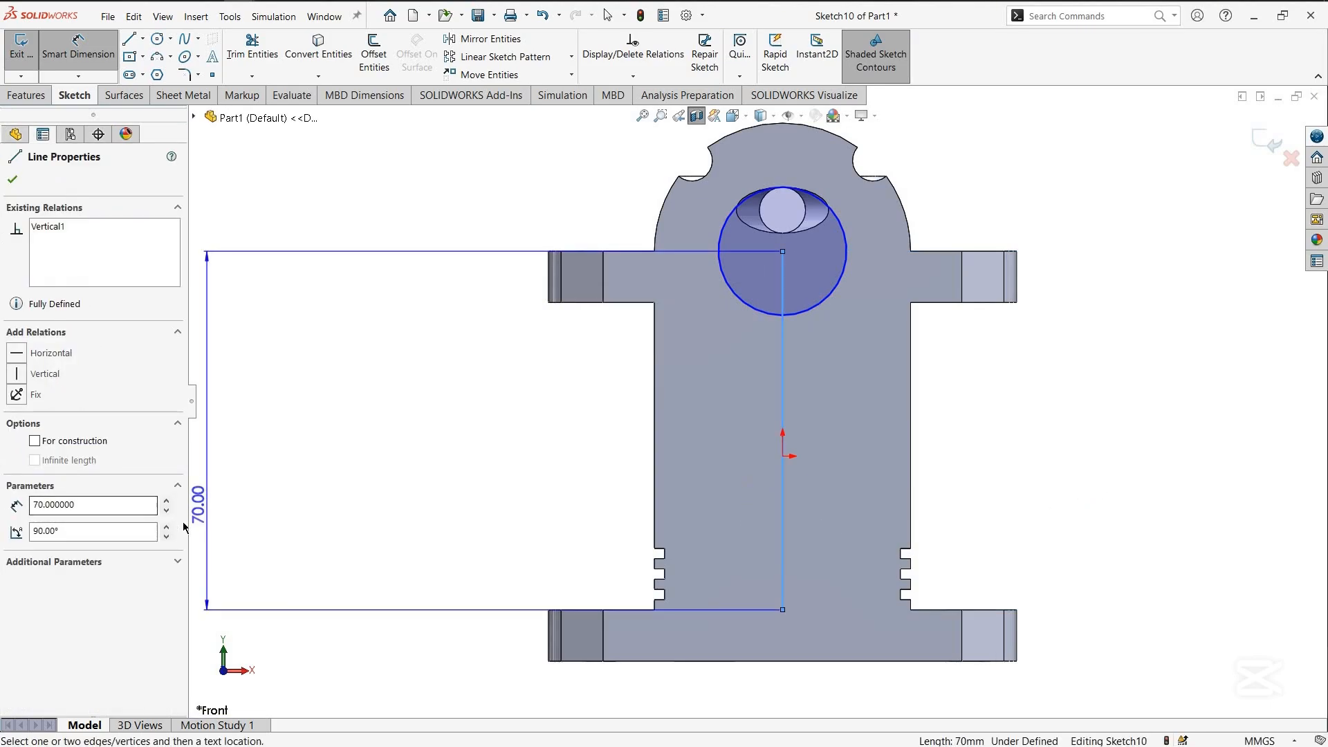
key("Escape")
key("Escape")
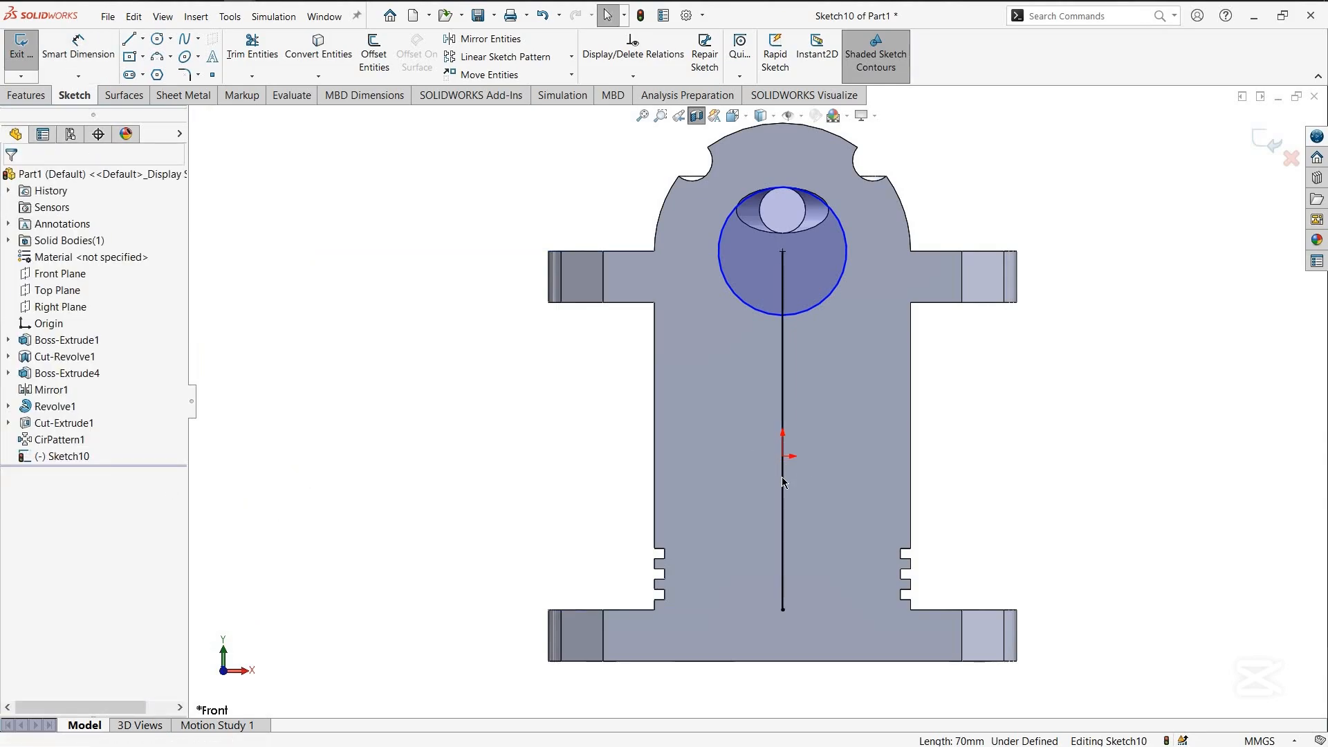
left_click(783, 488)
left_click(62, 510)
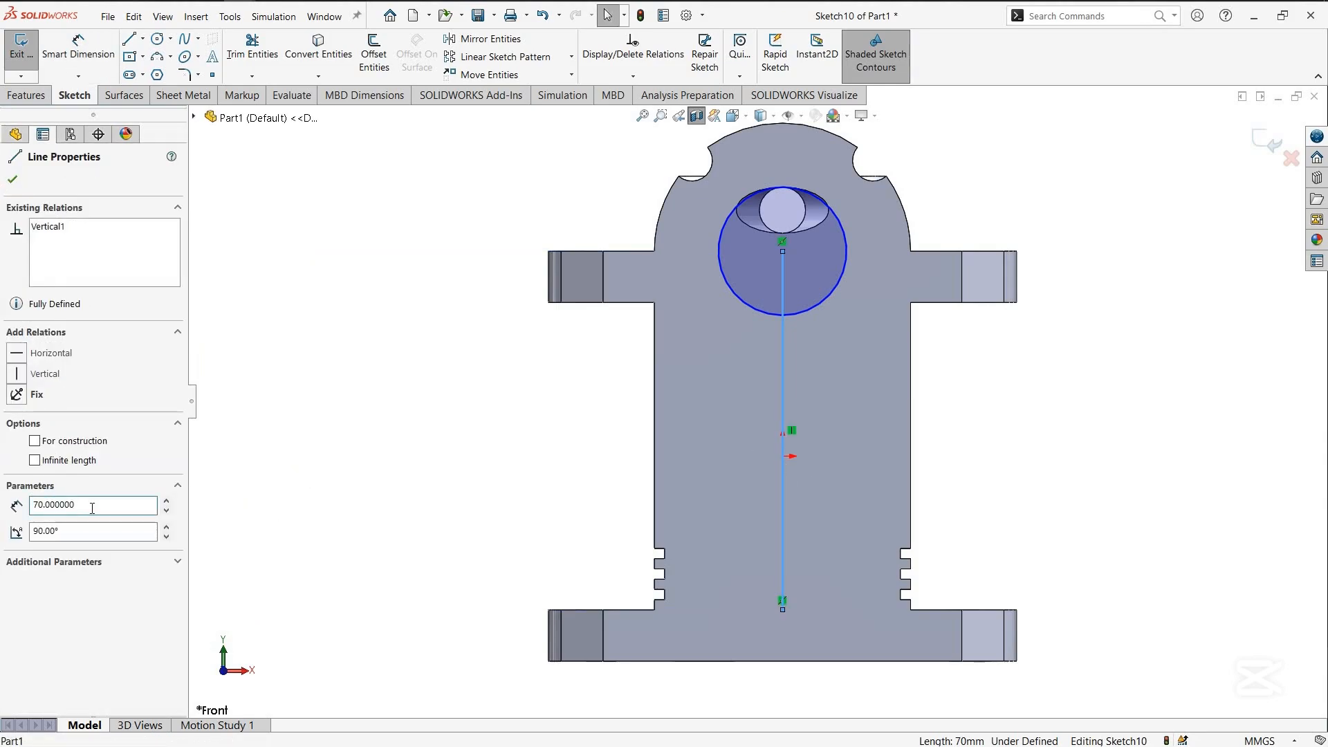
left_click_drag(62, 513, 14, 511)
left_click(33, 510)
left_click(275, 491)
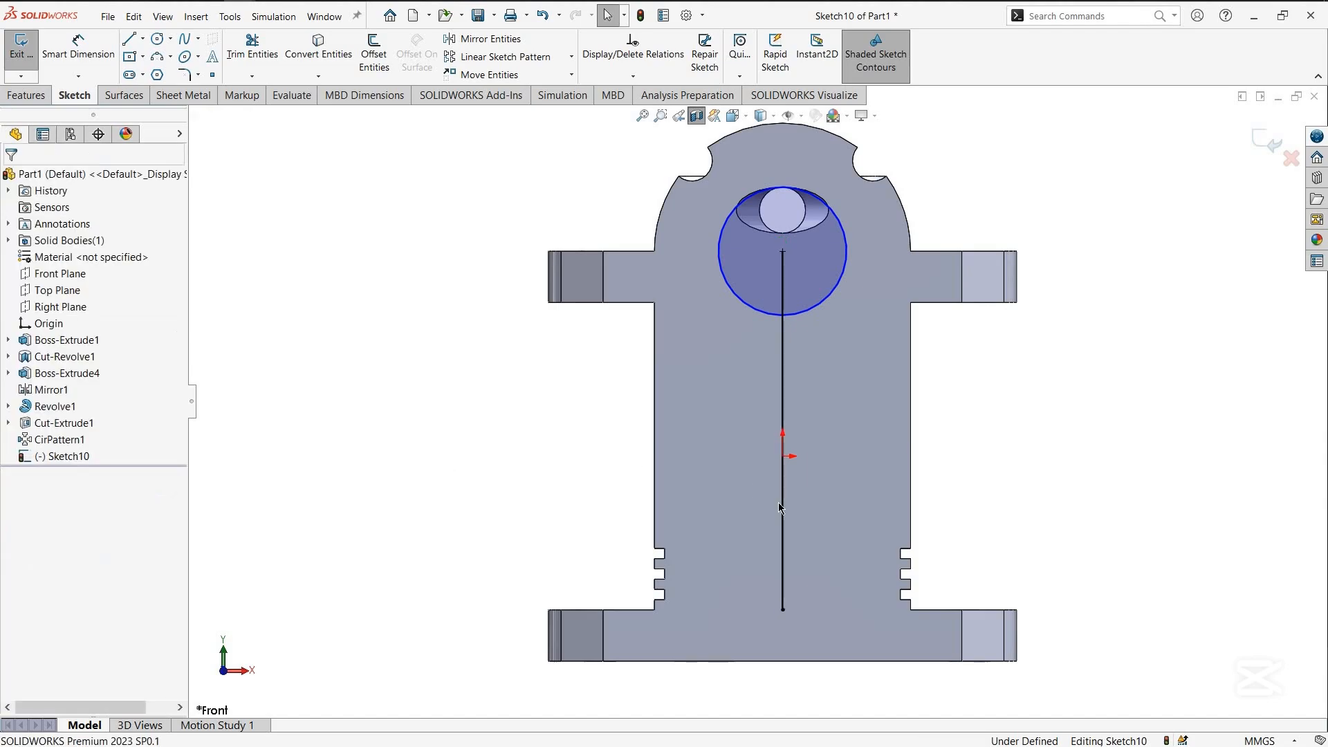
Delete the vertical line along the part's central axis
left_click(782, 507)
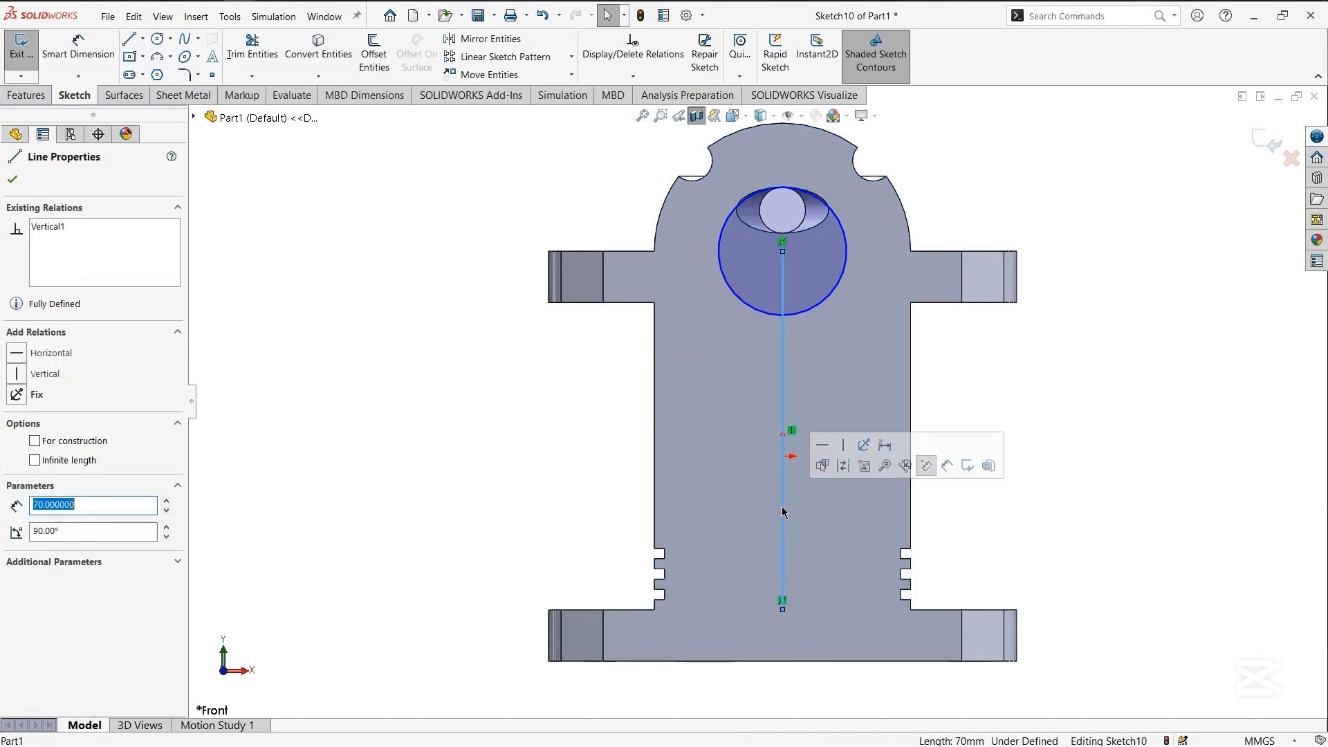
key("Delete")
Try to dimension the vertical distance from the lower flange's upper face to the circle's centre
left_click(58, 57)
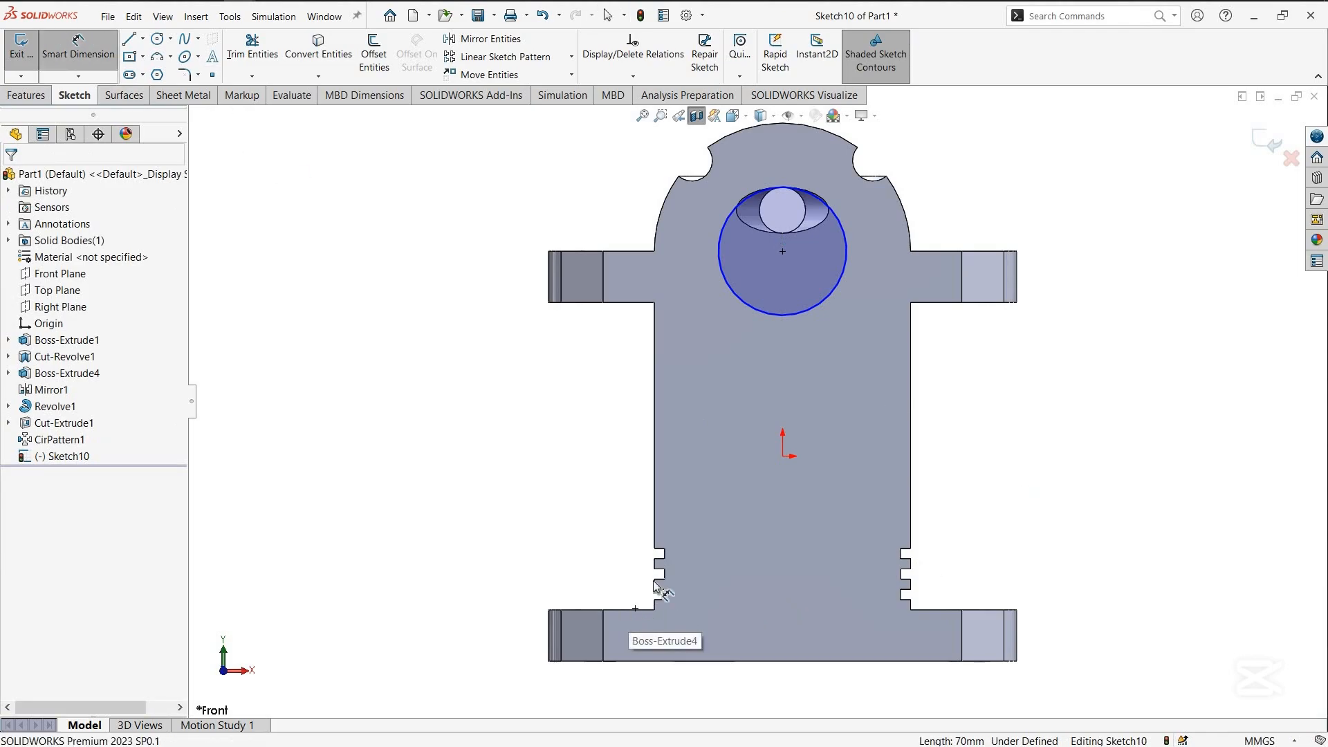
left_click(623, 609)
left_click(784, 252)
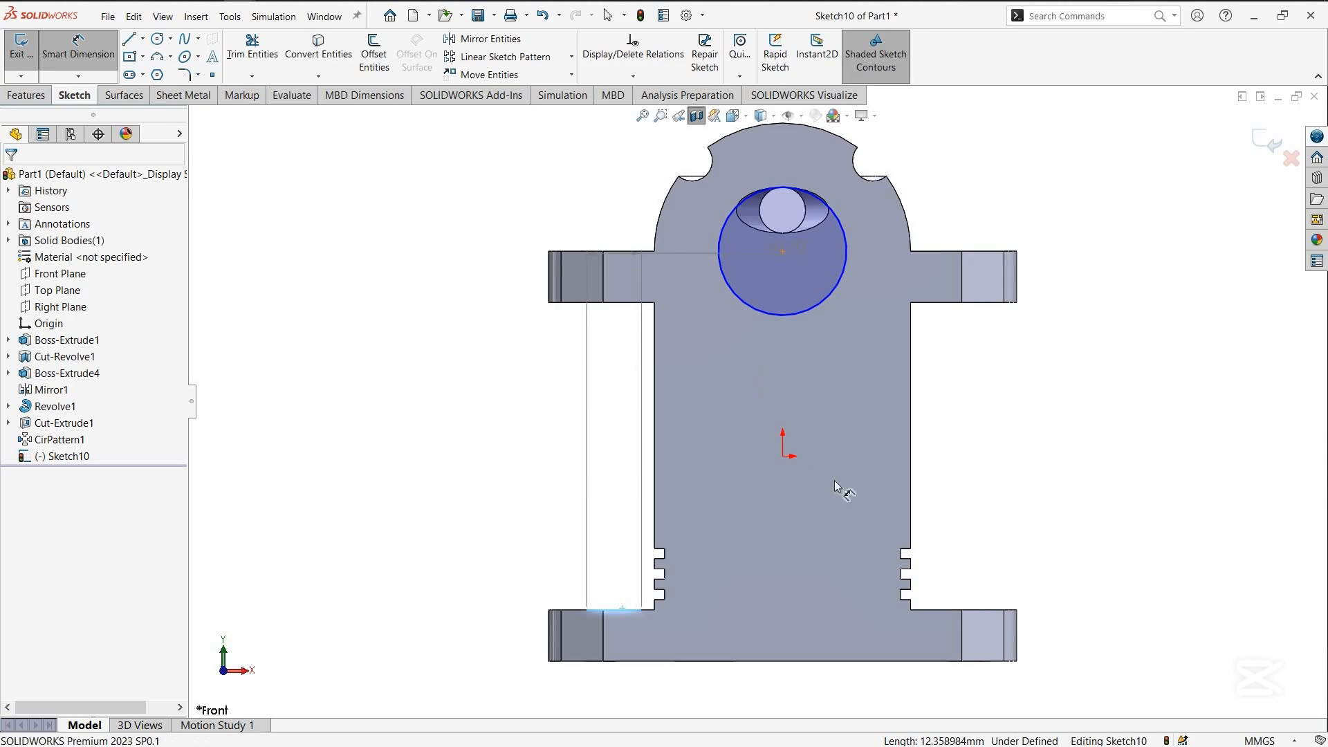
left_click(968, 477)
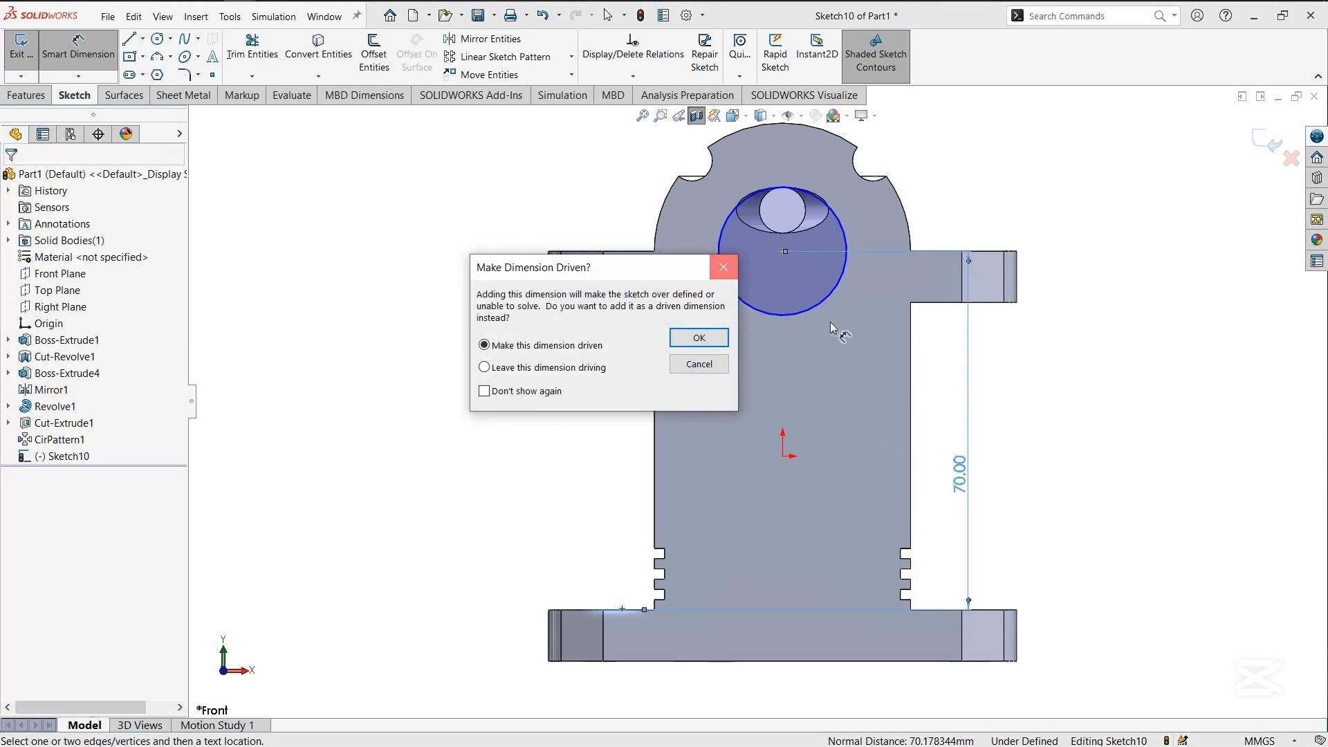
key("Escape")
key("Escape")
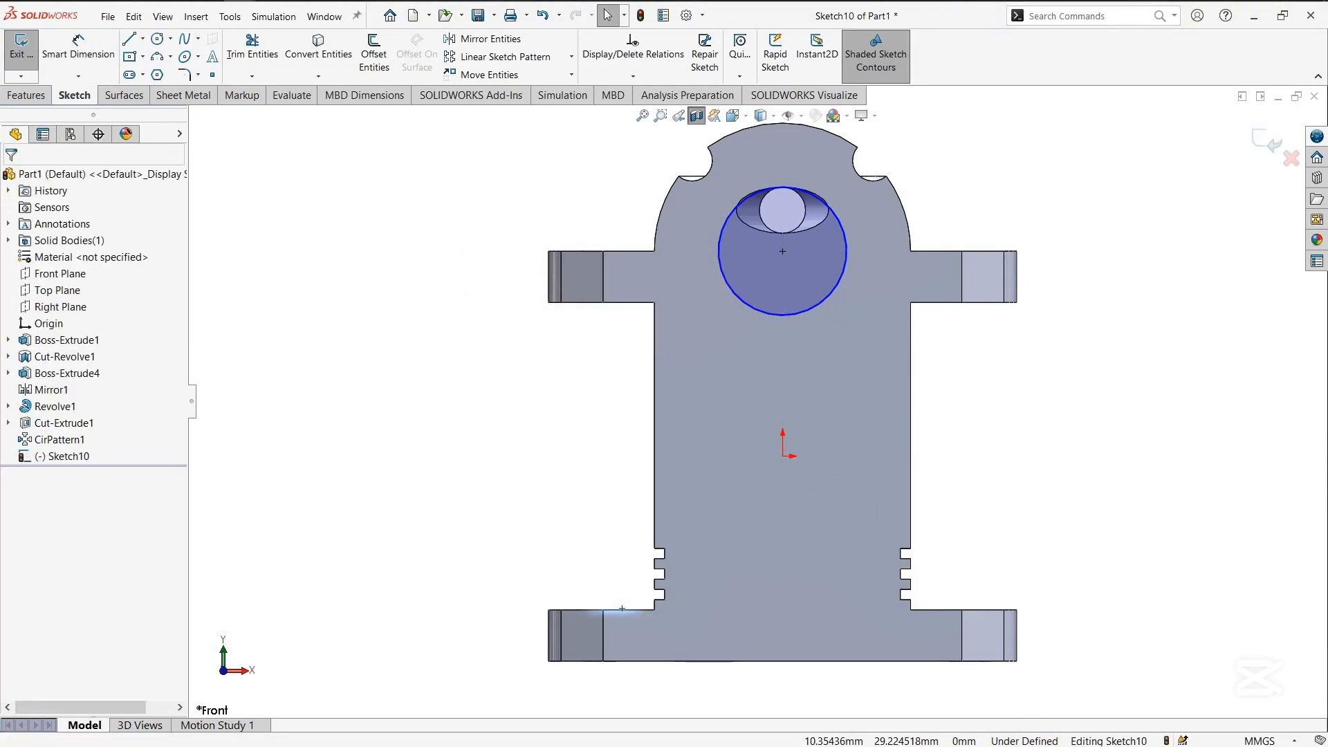
Delete the 25 mm circle from the sketch
left_click(836, 311)
left_click(241, 283)
key("Delete")
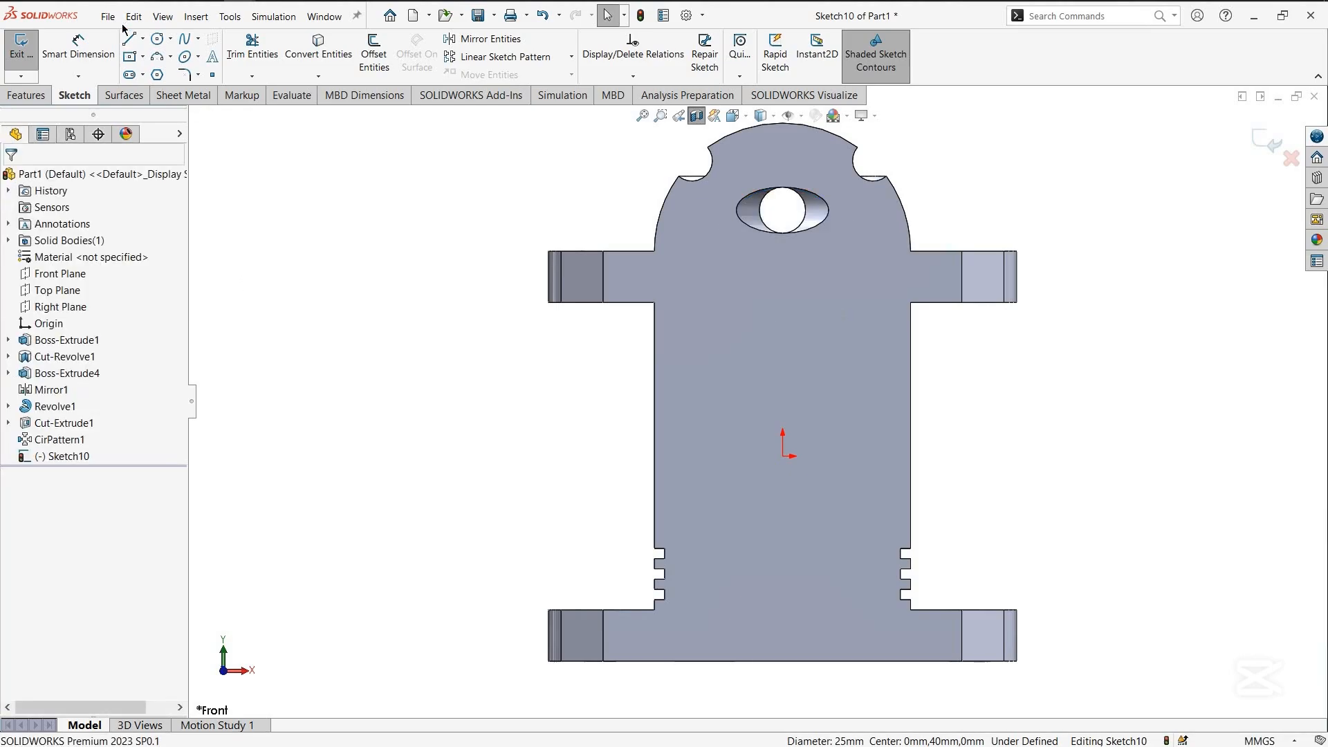
Draw a 65 mm vertical line upward along the part's central axis, starting level with the lower flange's upper face
left_click(129, 39)
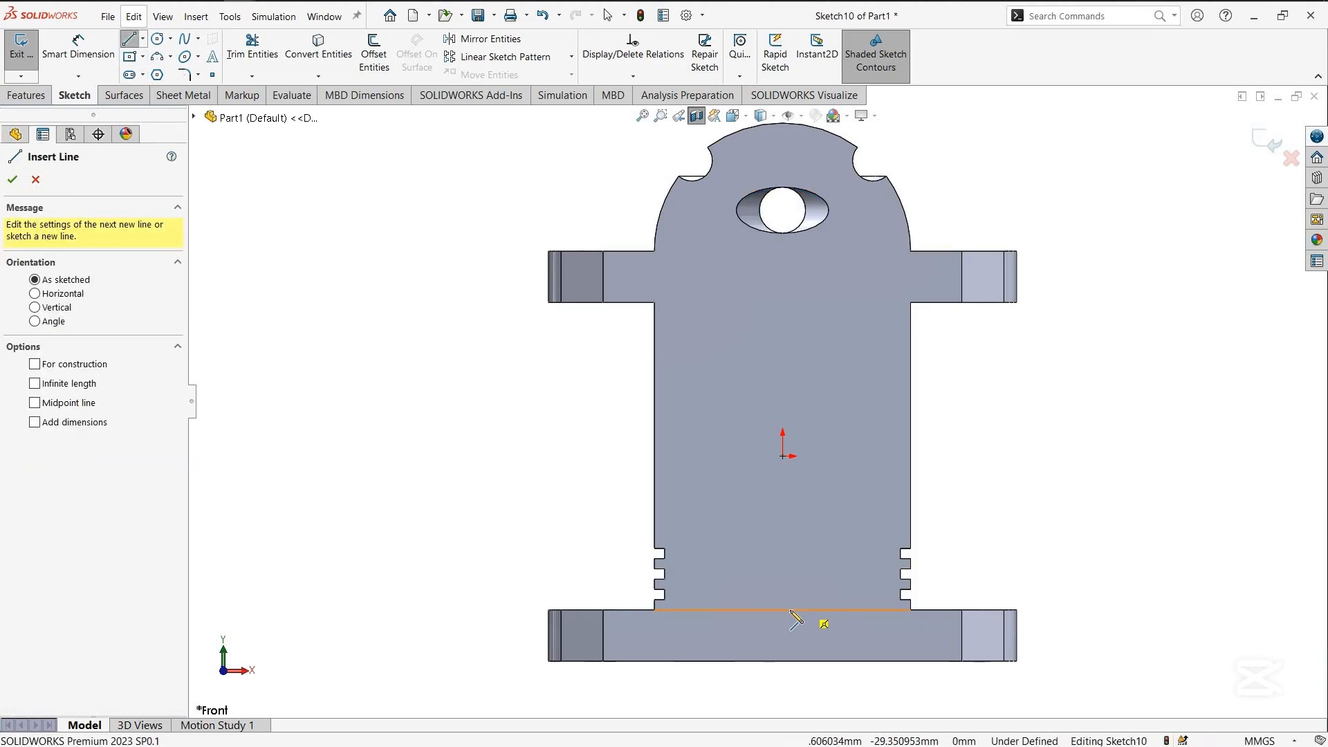
left_click(782, 610)
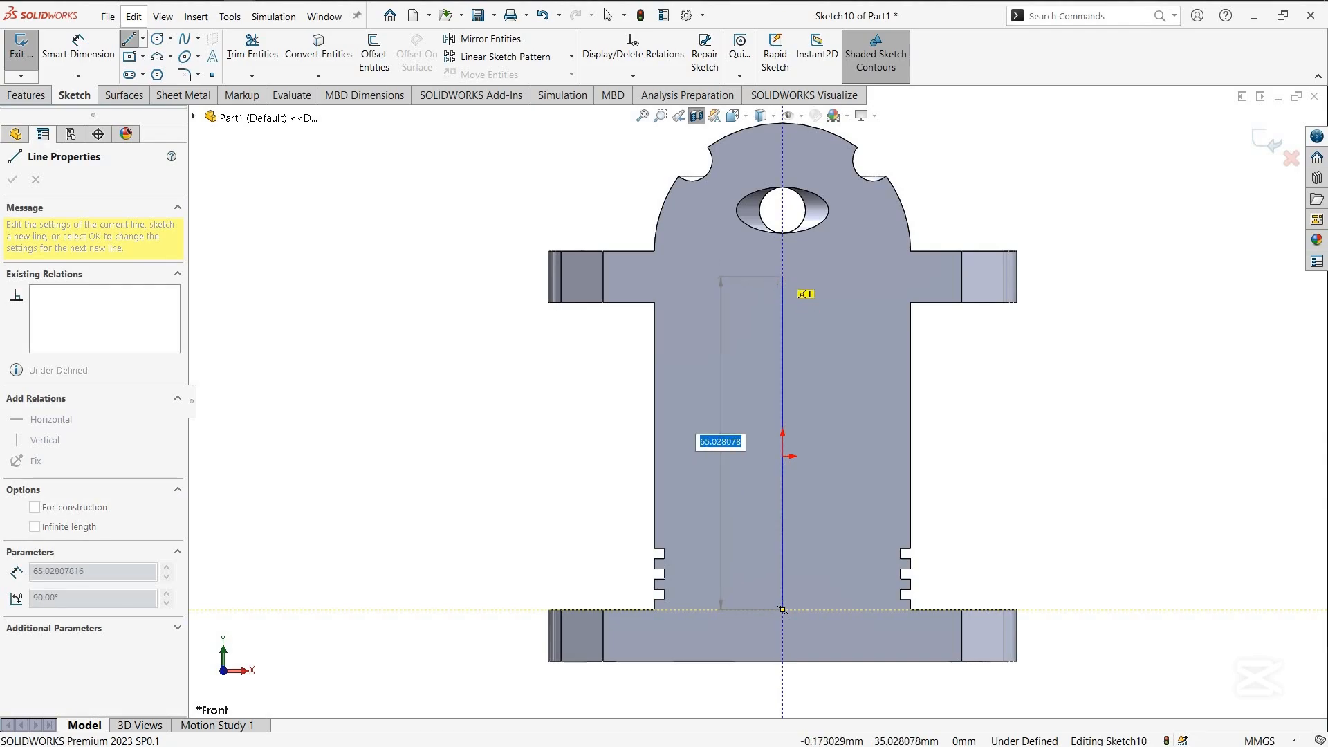
left_click(782, 277)
key("Escape")
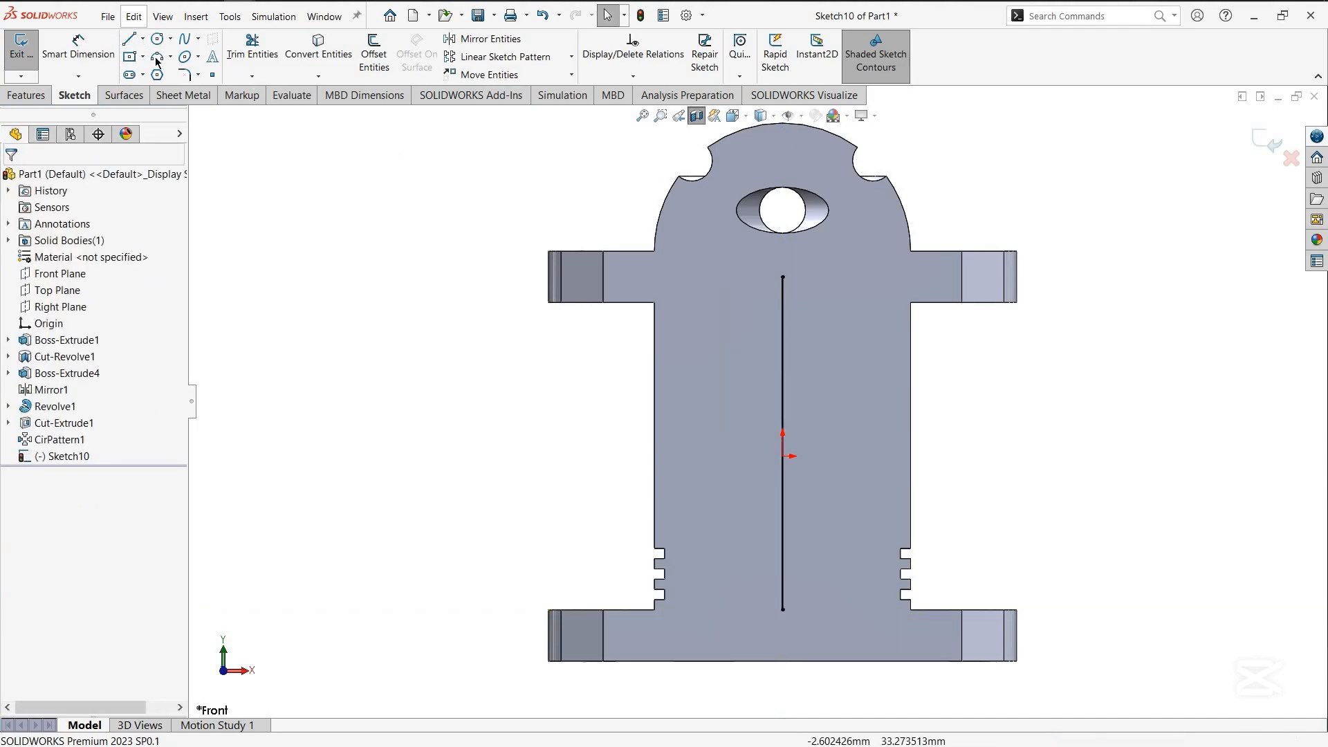
Draw a 25 mm diameter circle centred on the upper end of the 65 mm line
left_click(157, 39)
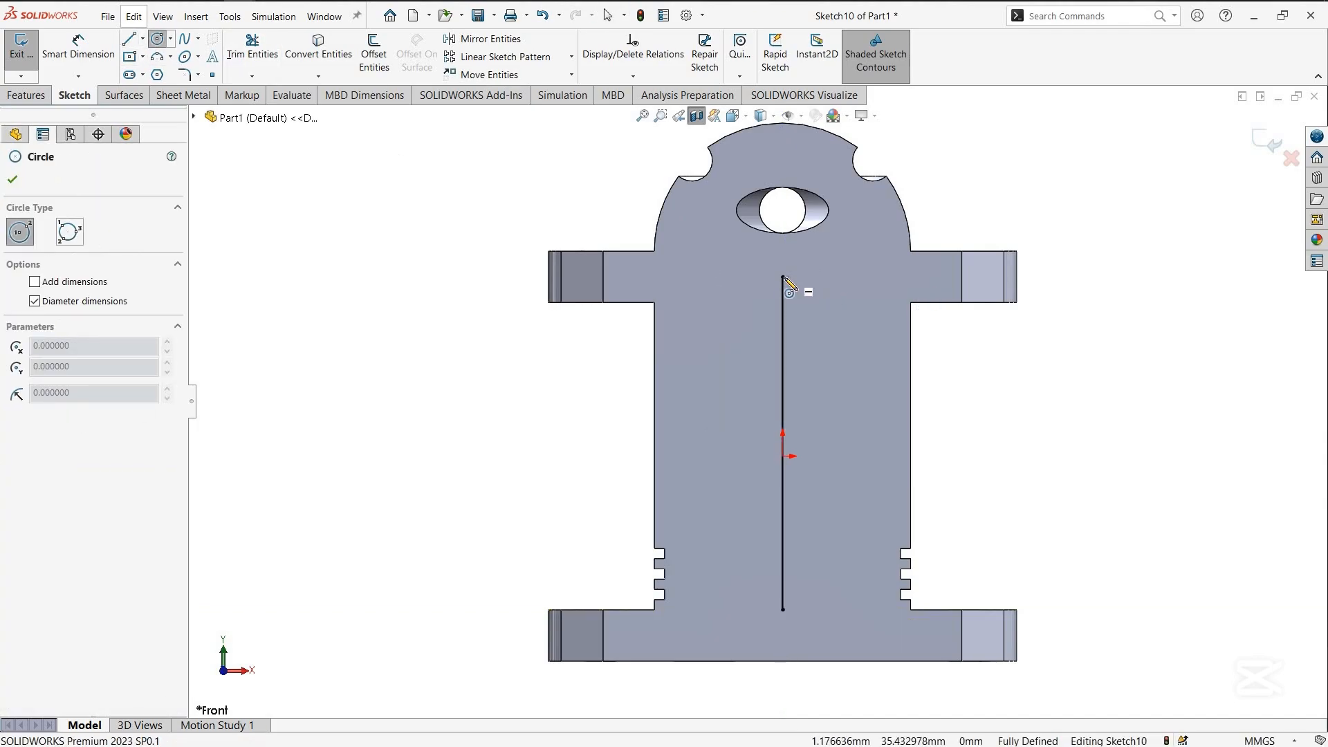
left_click(783, 277)
type("25")
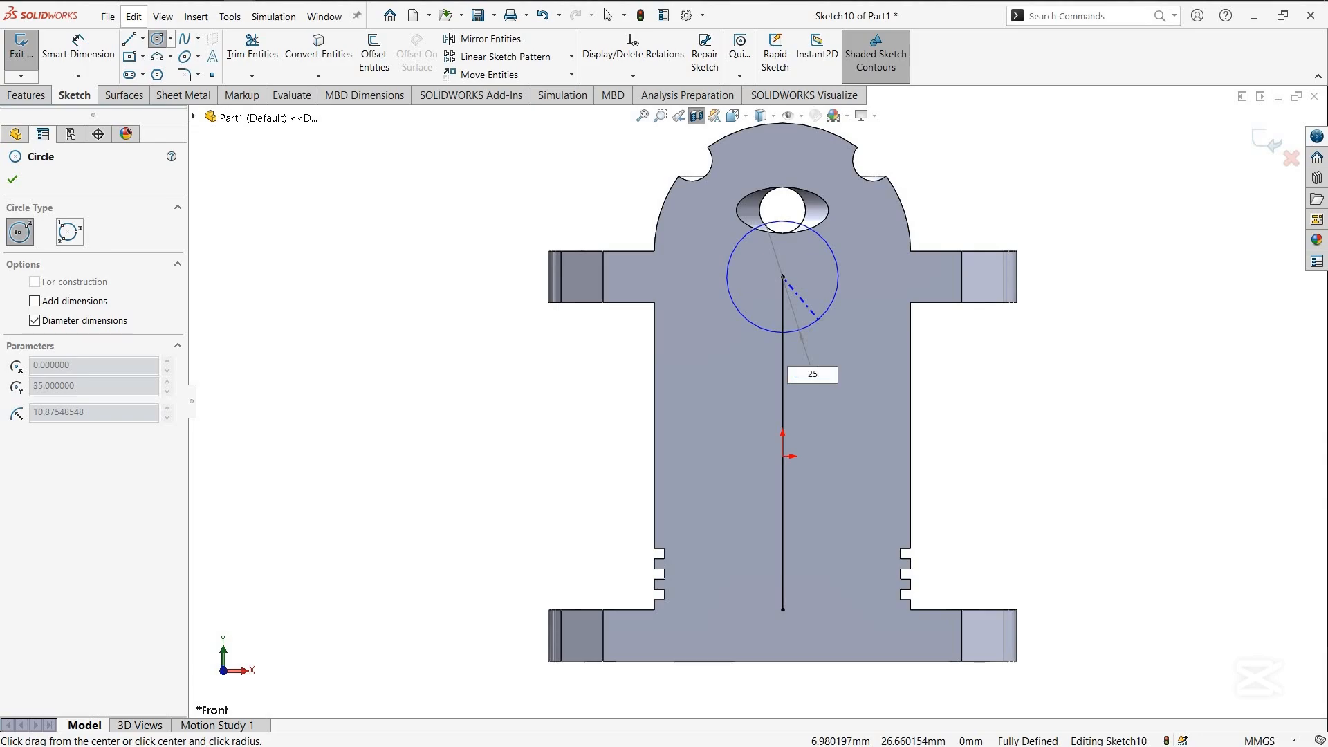
key("Return")
key("Escape")
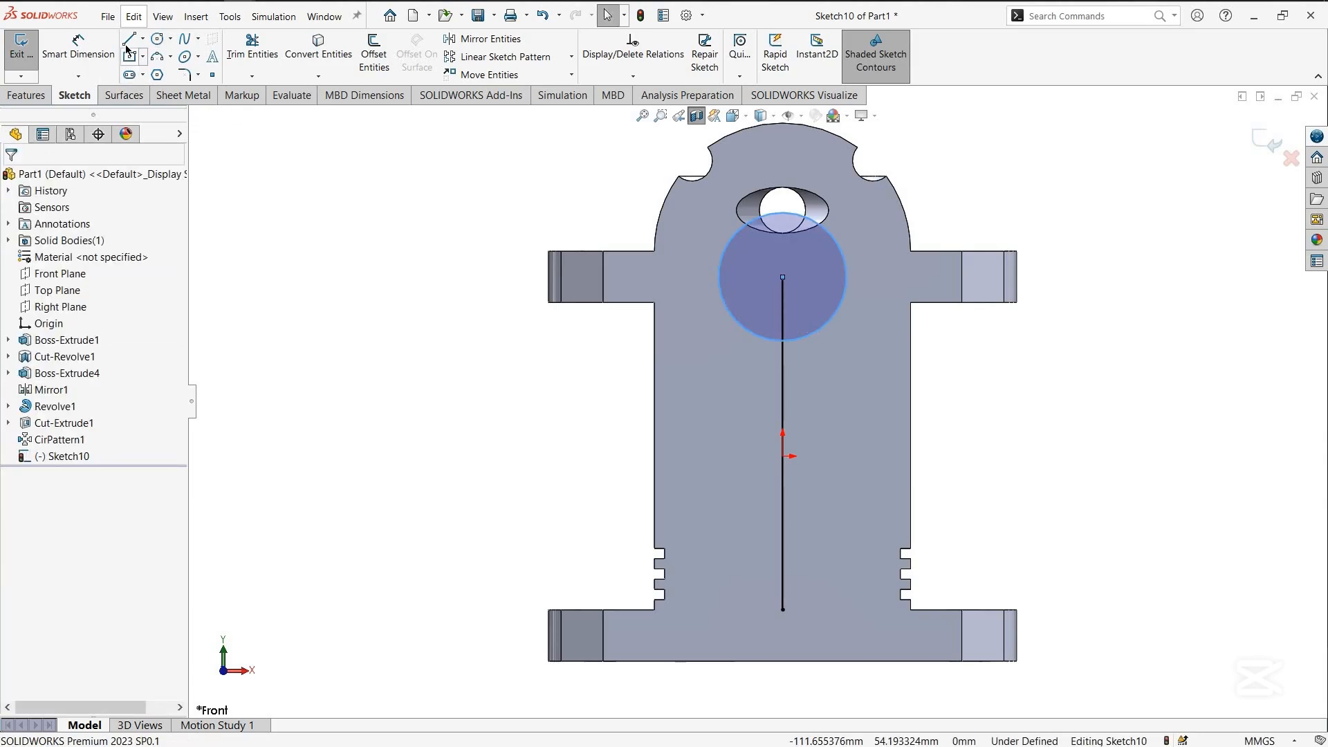
Draw a vertical line from the circle's centre to its top point and trim away the circle's left half
left_click(128, 39)
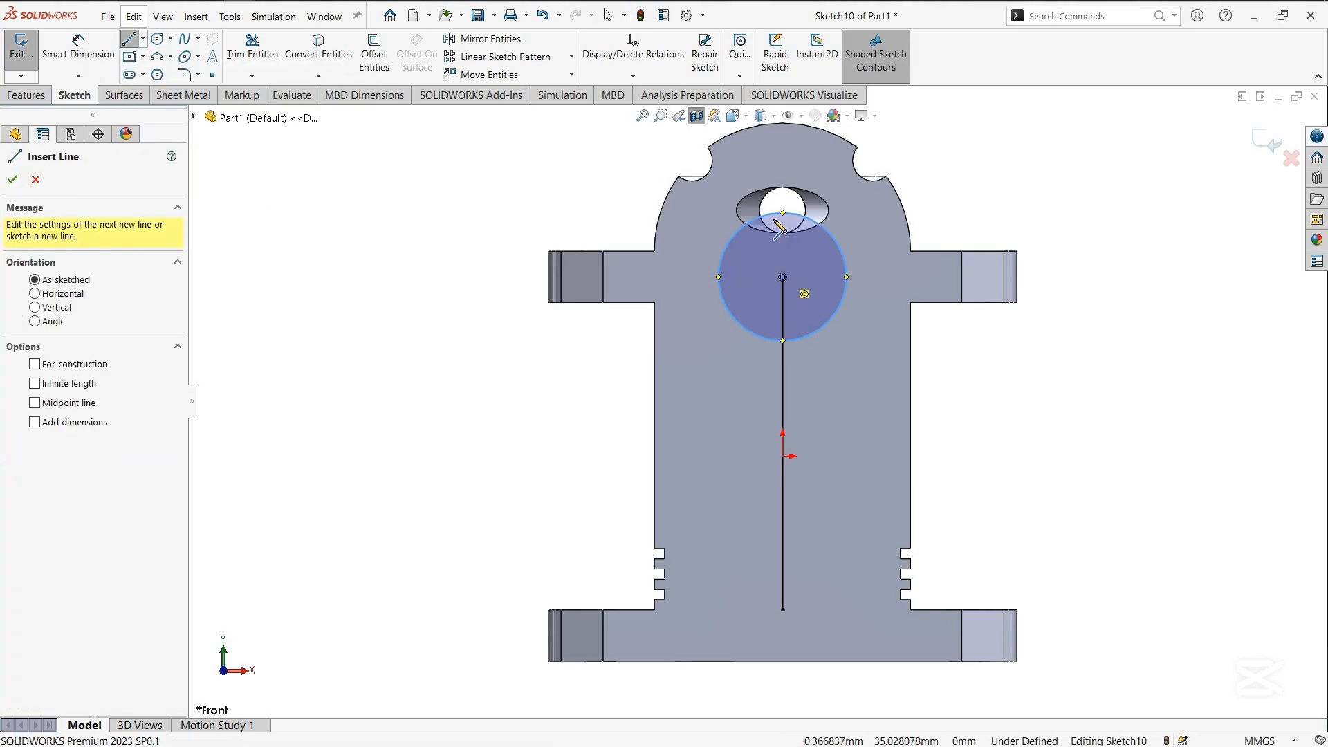
left_click(783, 277)
left_click(783, 213)
key("Escape")
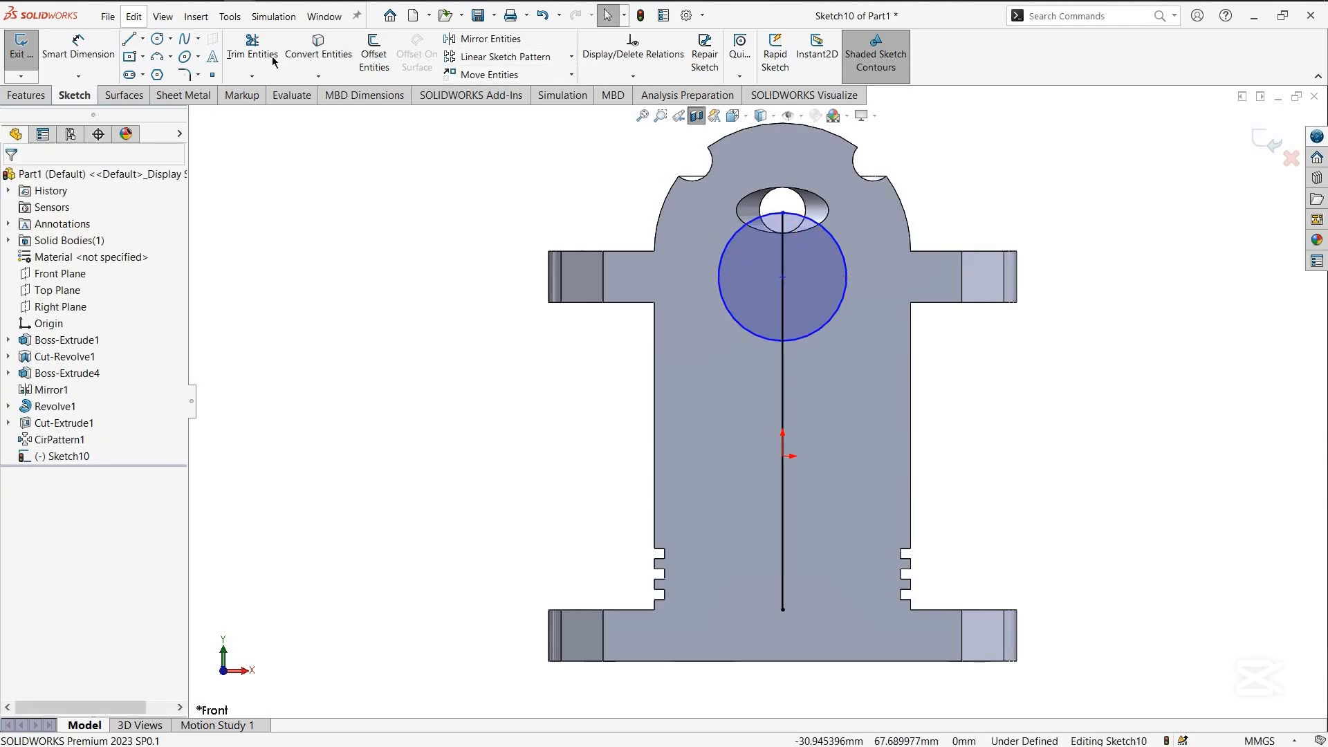
left_click(252, 48)
left_click_drag(753, 272, 729, 380)
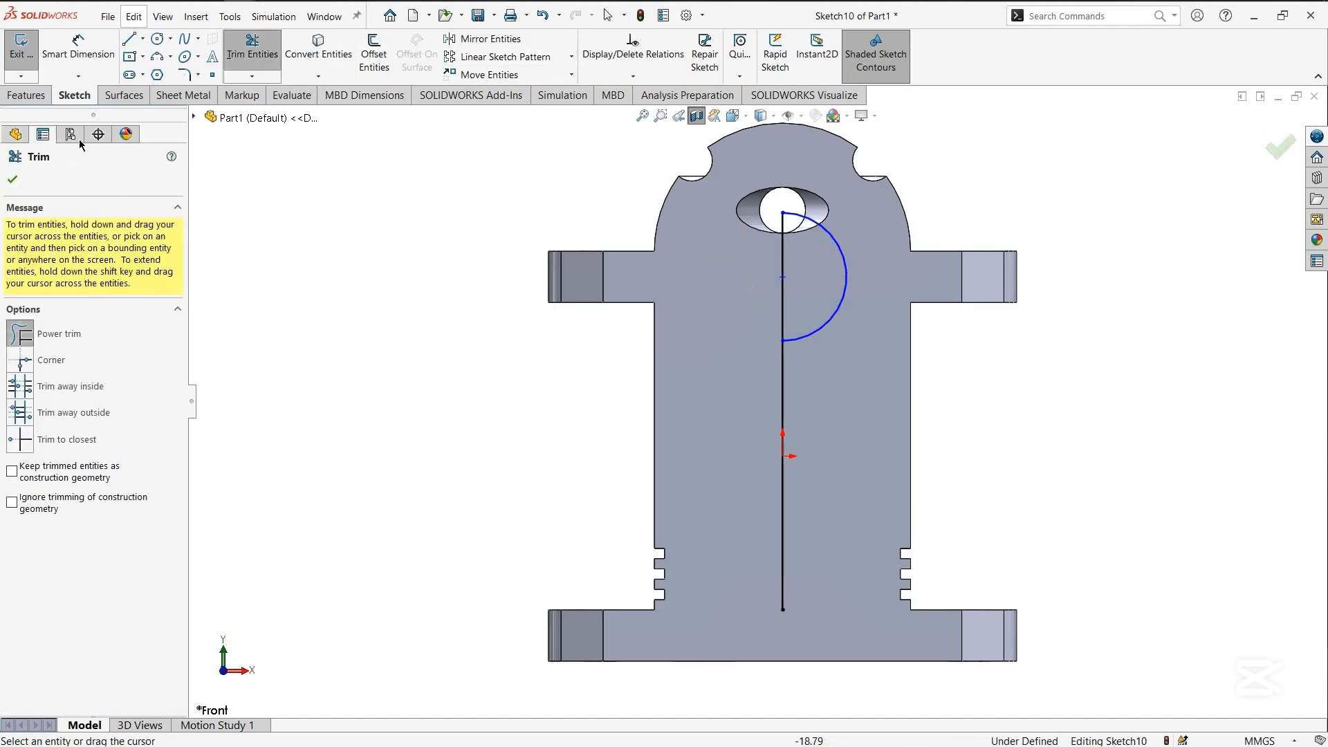
Draw a 65 mm vertical line down from the arc's rightmost point and a 12.5 mm horizontal line back to the axis line's lower end
left_click(128, 39)
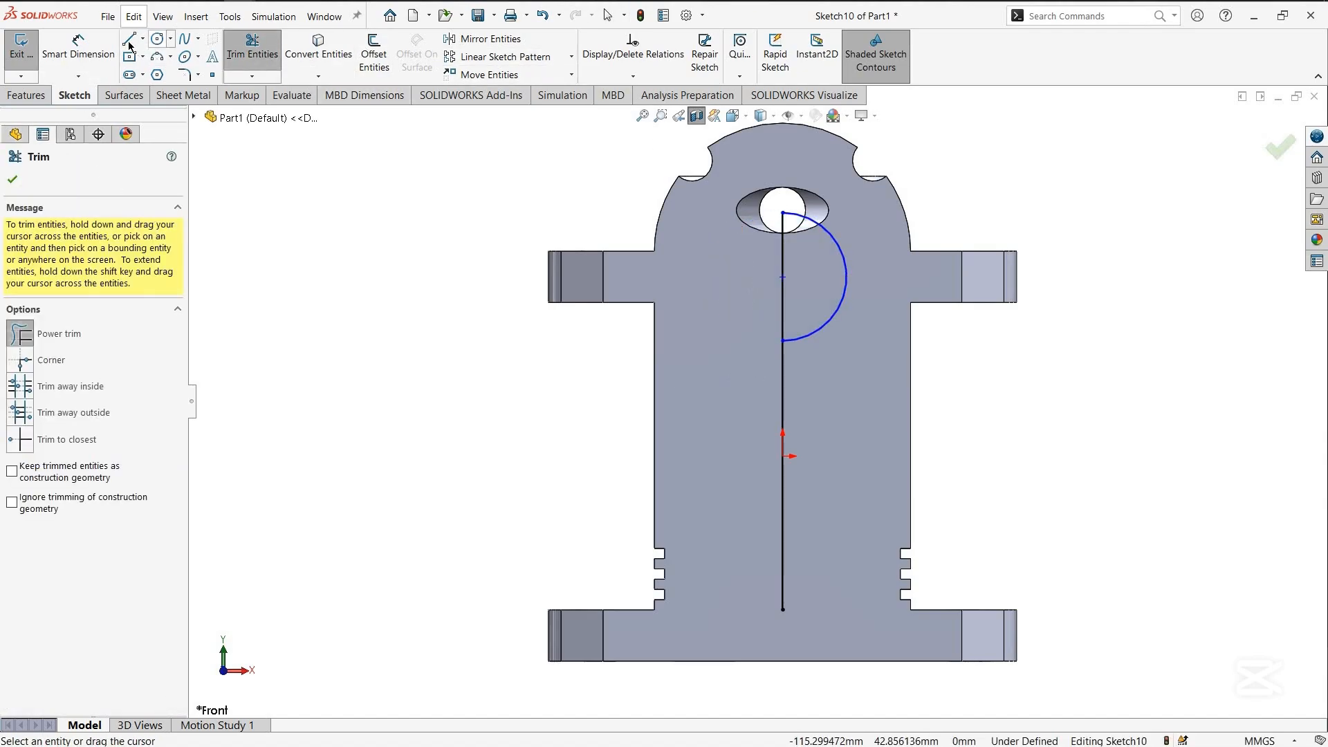
left_click(845, 277)
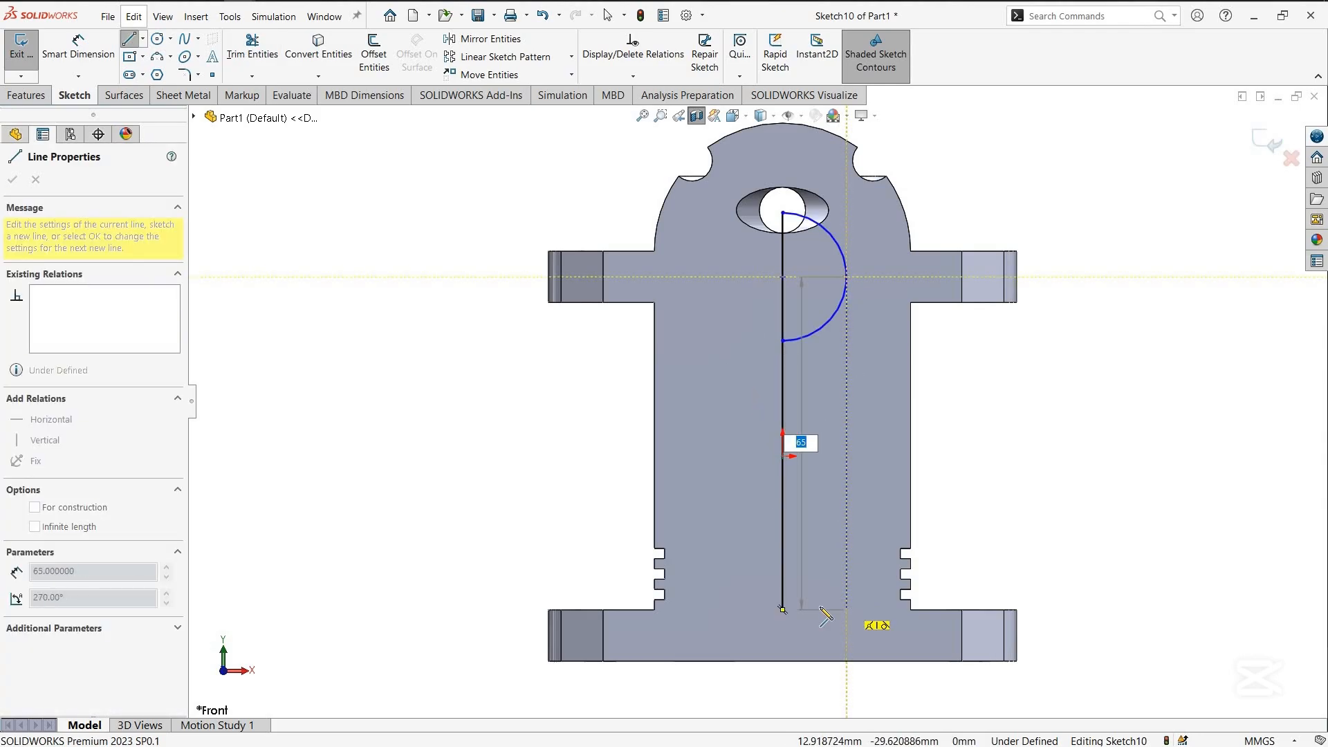
left_click(846, 609)
left_click(782, 609)
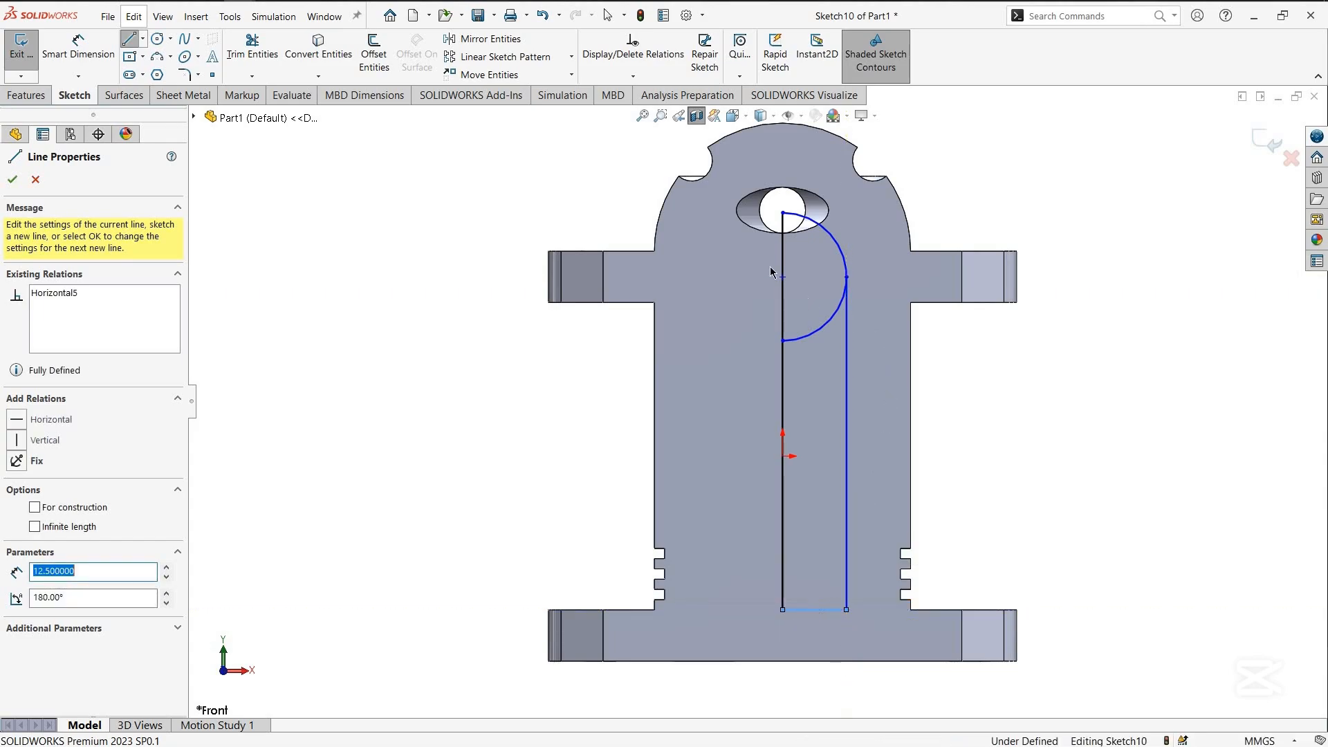
key("Escape")
Trim away the lower quarter of the arc inside the profile
left_click(251, 49)
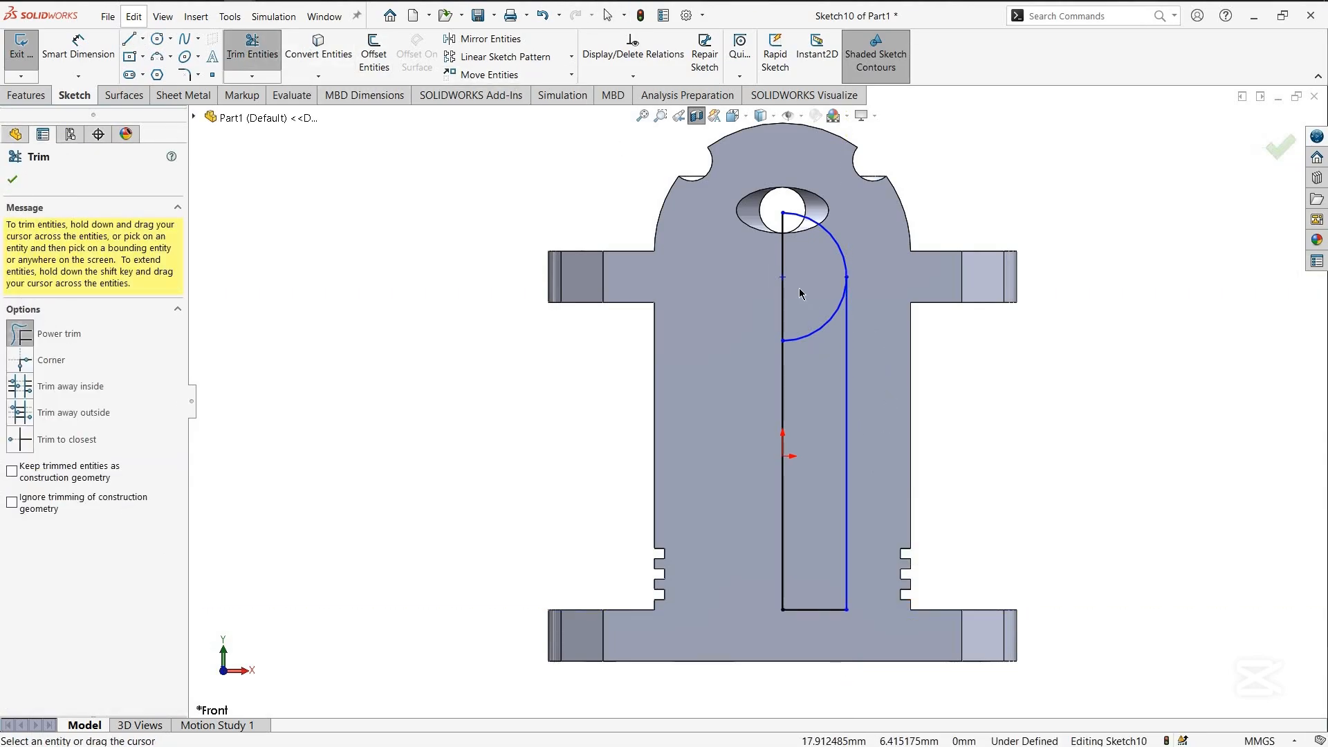
left_click_drag(799, 288, 805, 347)
left_click(13, 180)
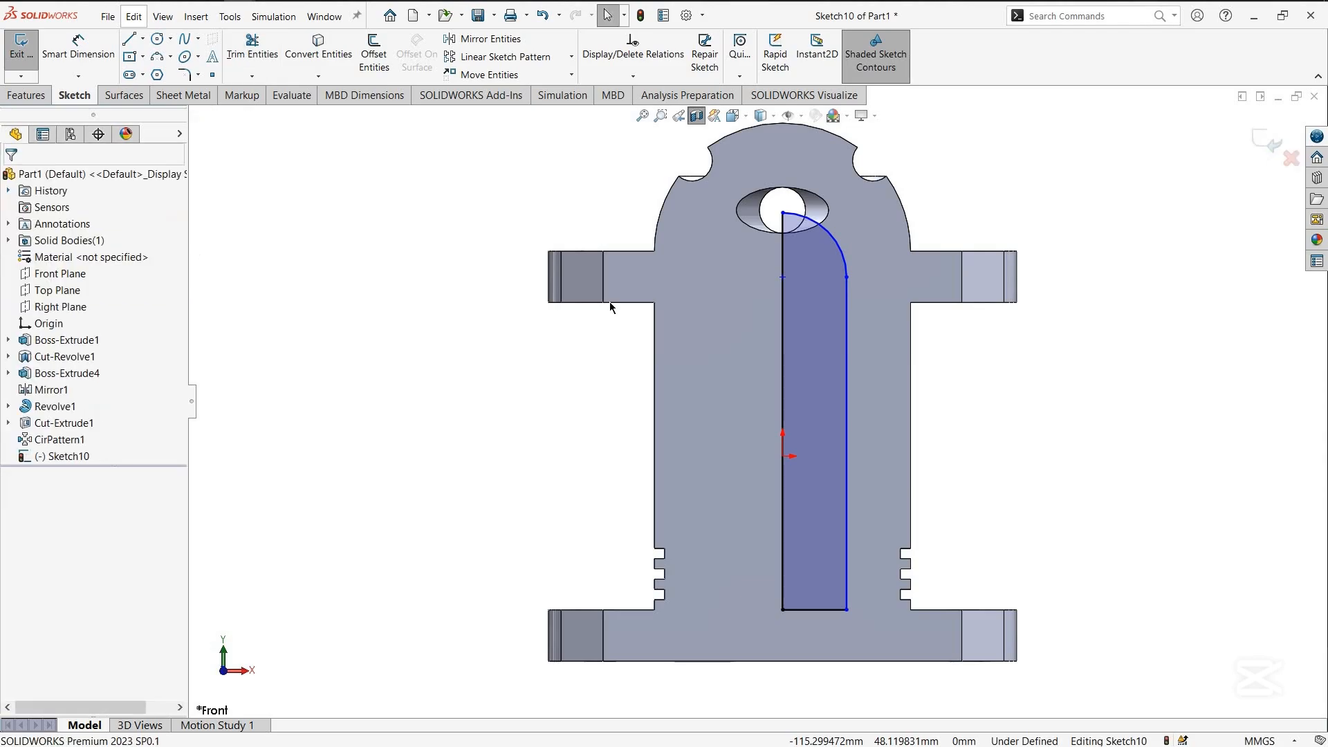
Revolve-cut the round-topped internal profile 360 degrees about its 65 mm vertical axis line
middle_click_drag(858, 366, 781, 363)
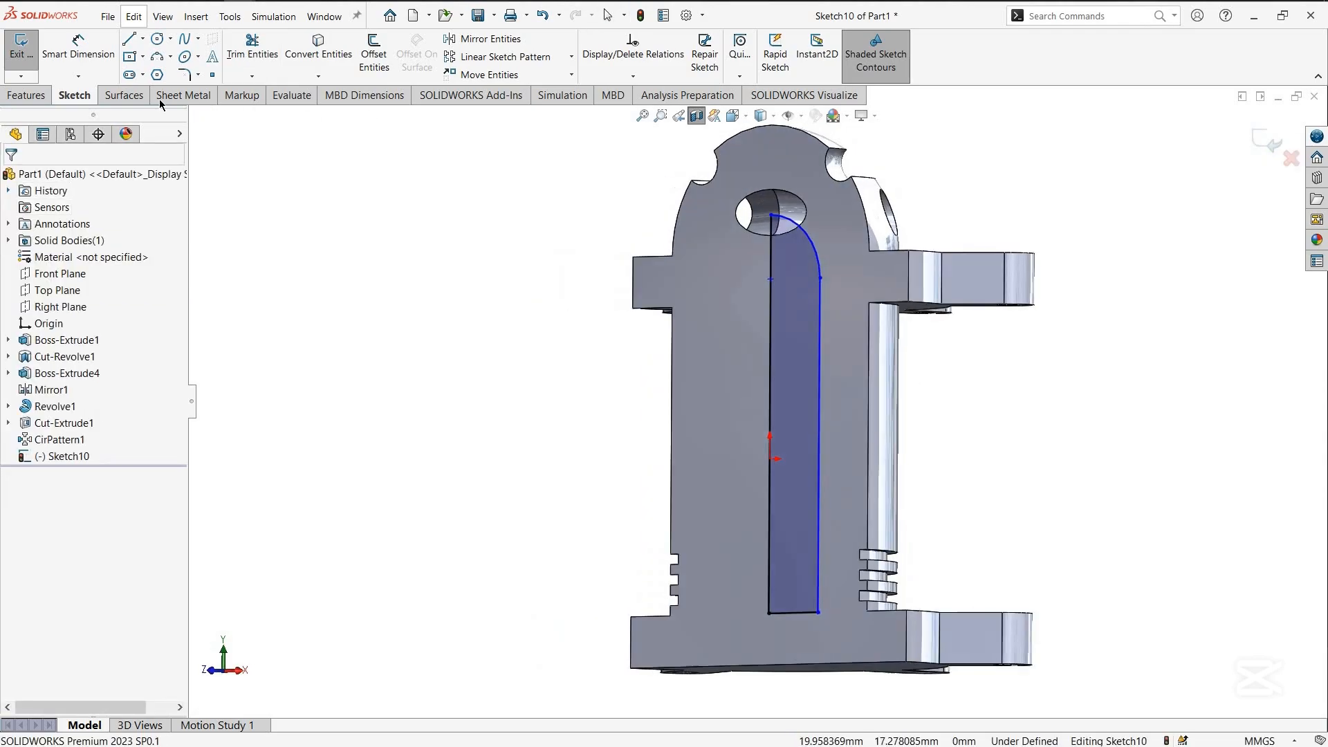
left_click(25, 96)
left_click(77, 54)
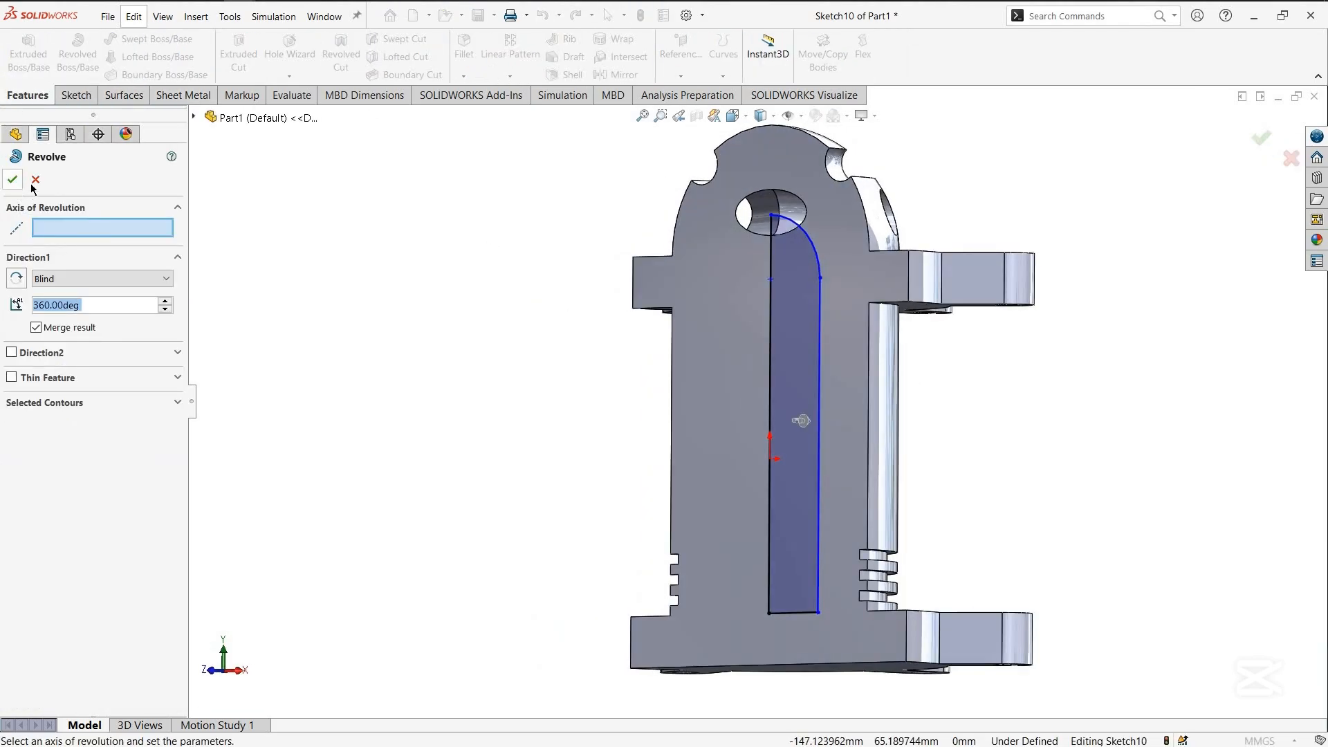
key("Escape")
left_click(341, 55)
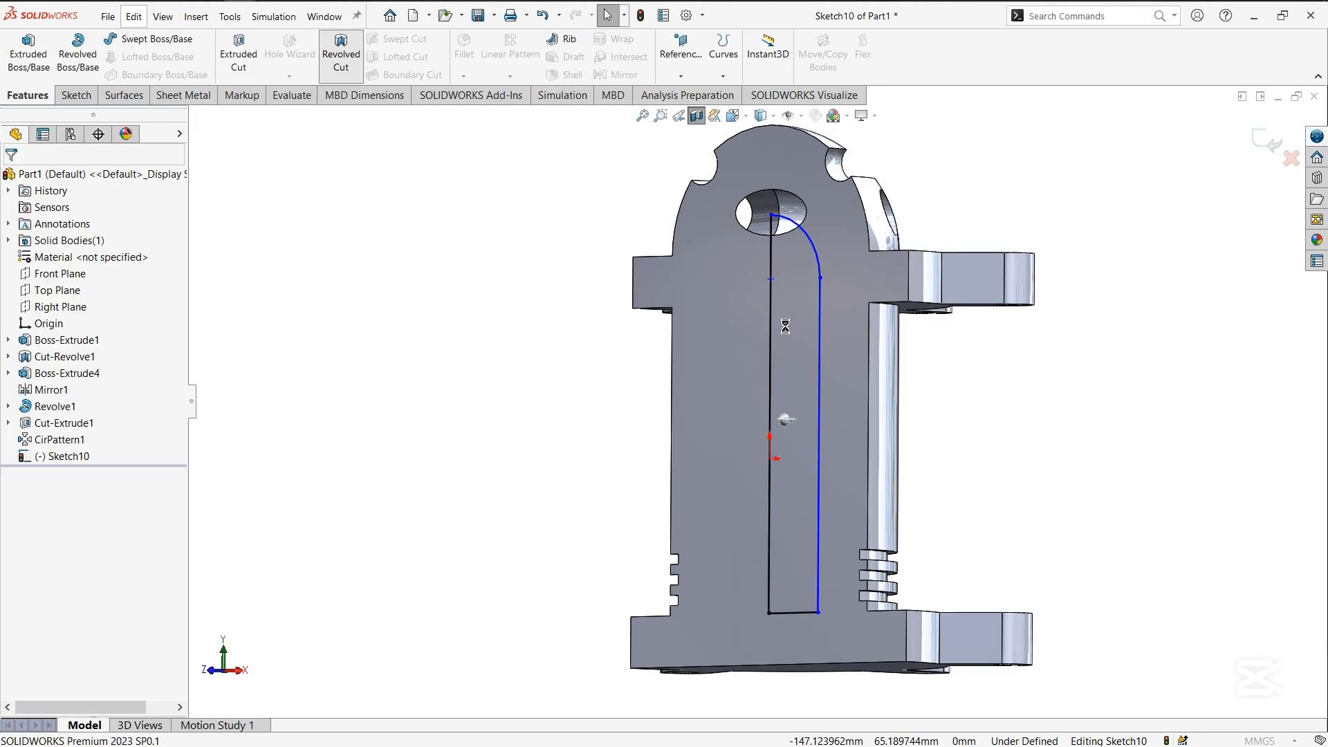
left_click(771, 384)
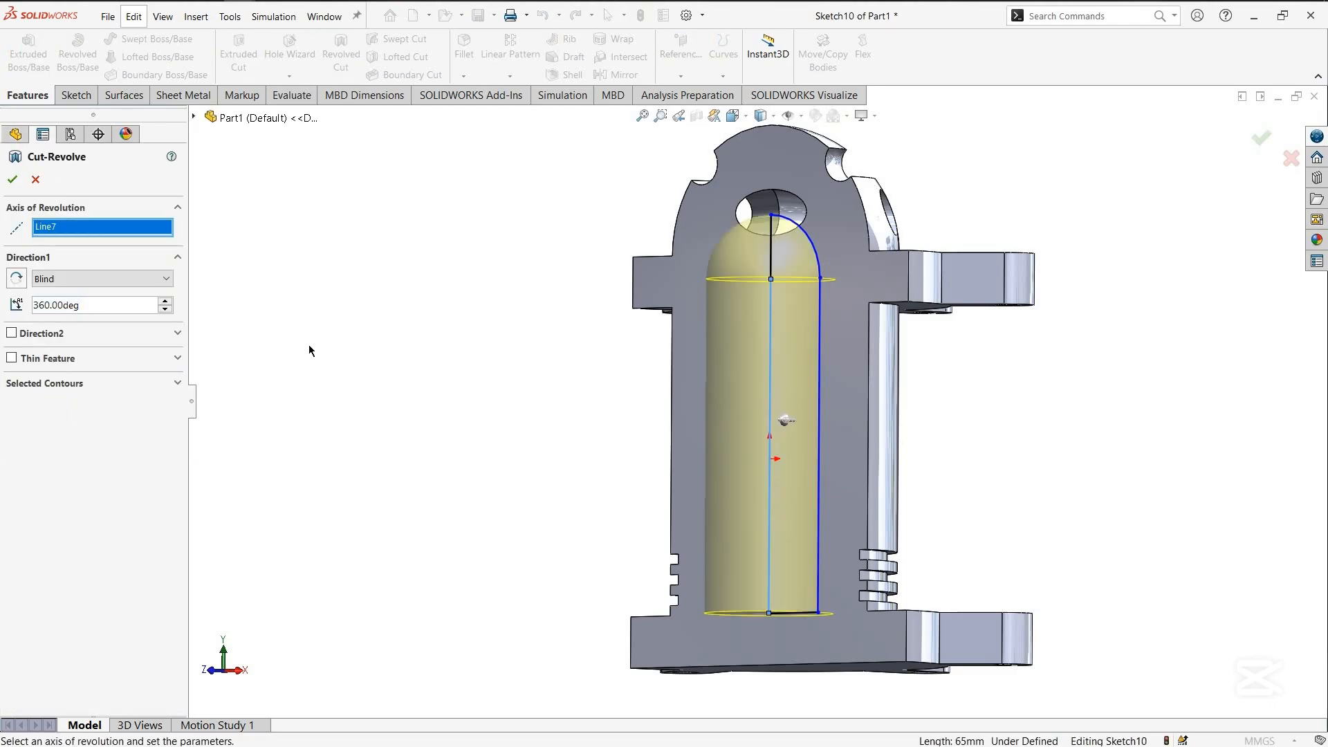
left_click(11, 180)
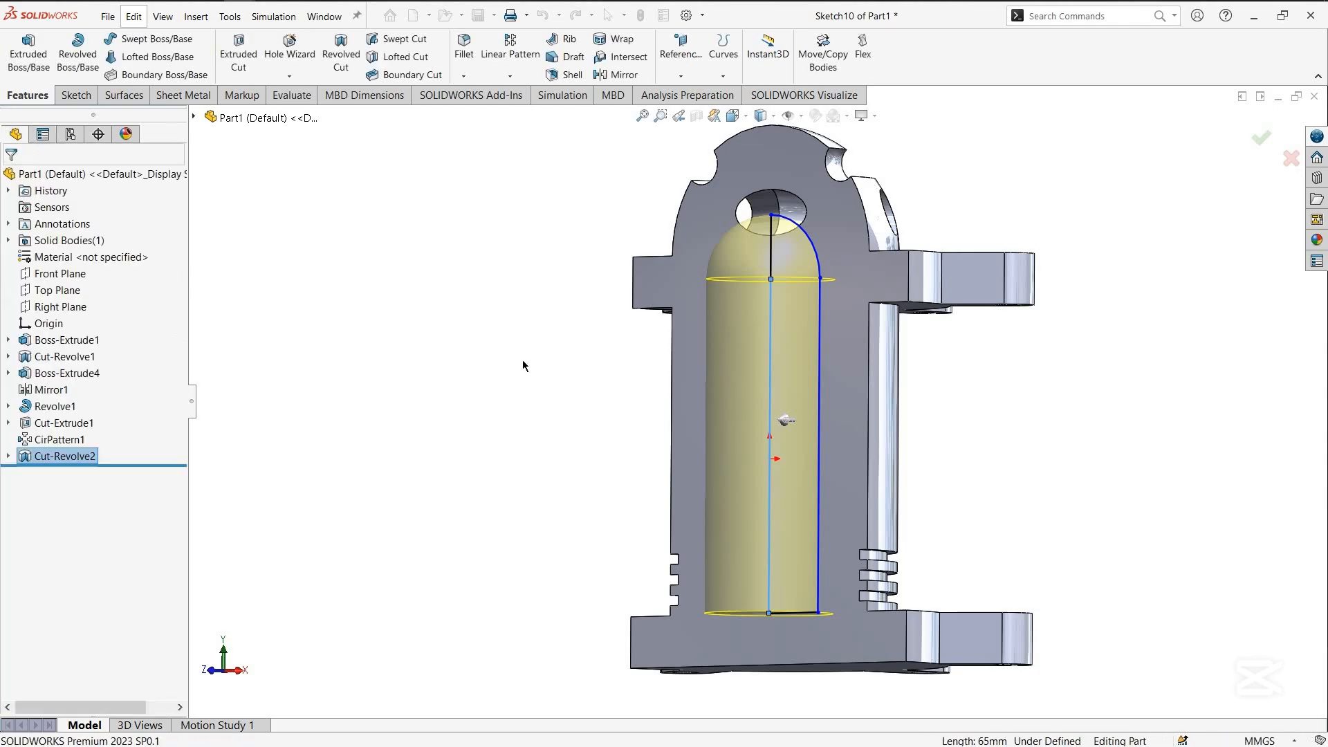
Turn off the section view and inspect the whole part from its base and dome ends
middle_click_drag(675, 381, 491, 325)
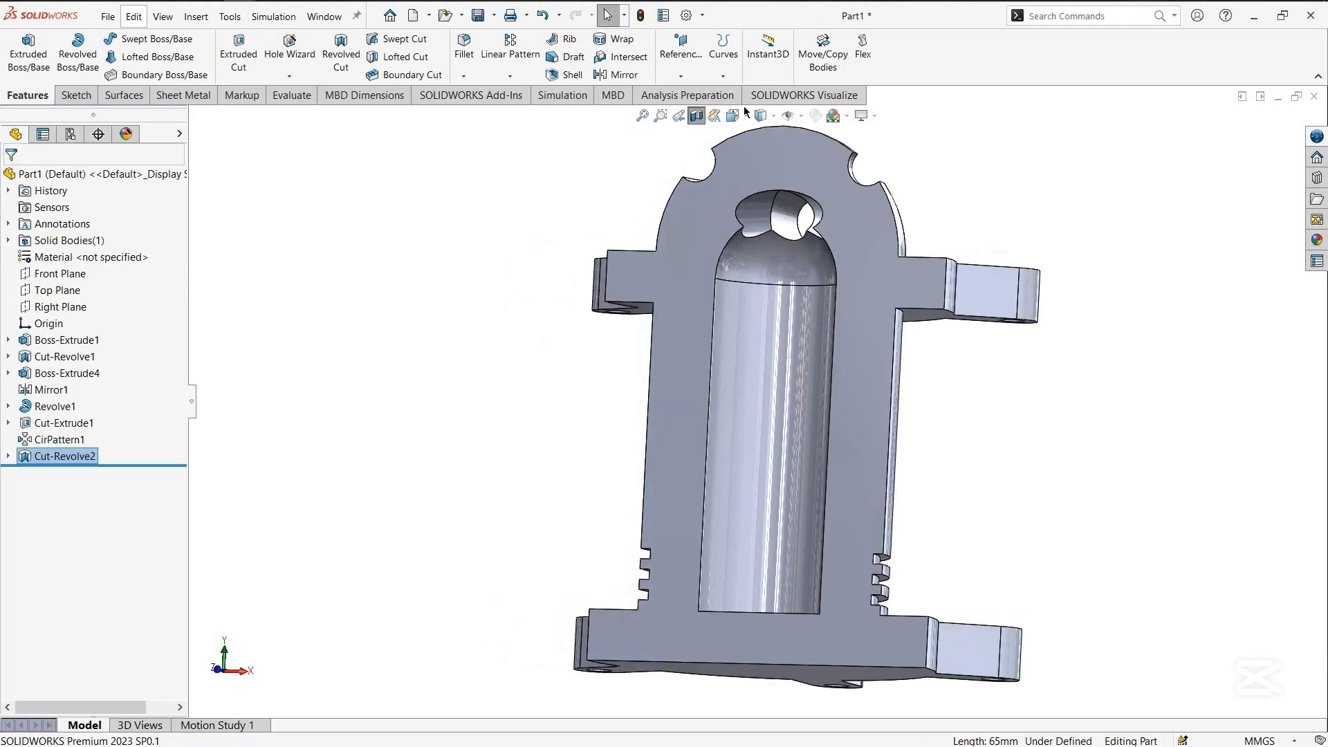
left_click(697, 116)
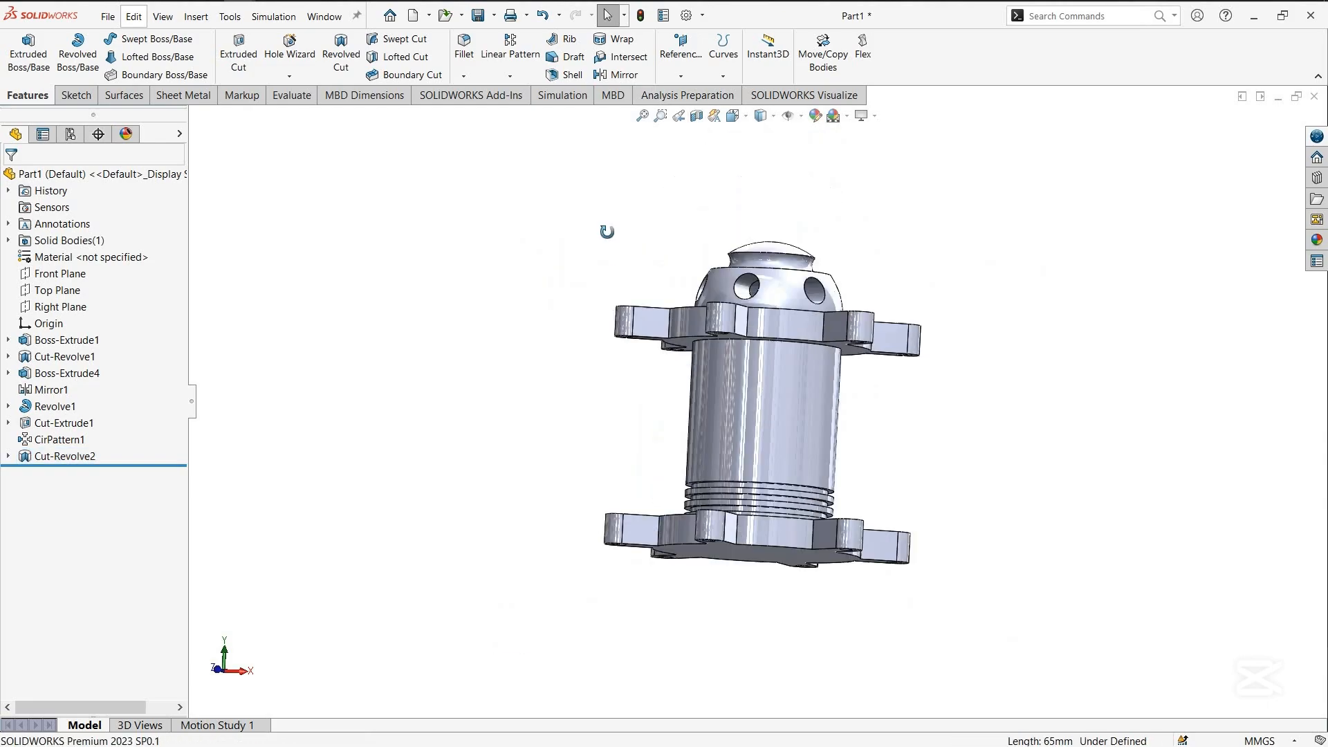
middle_click_drag(604, 228, 652, 367)
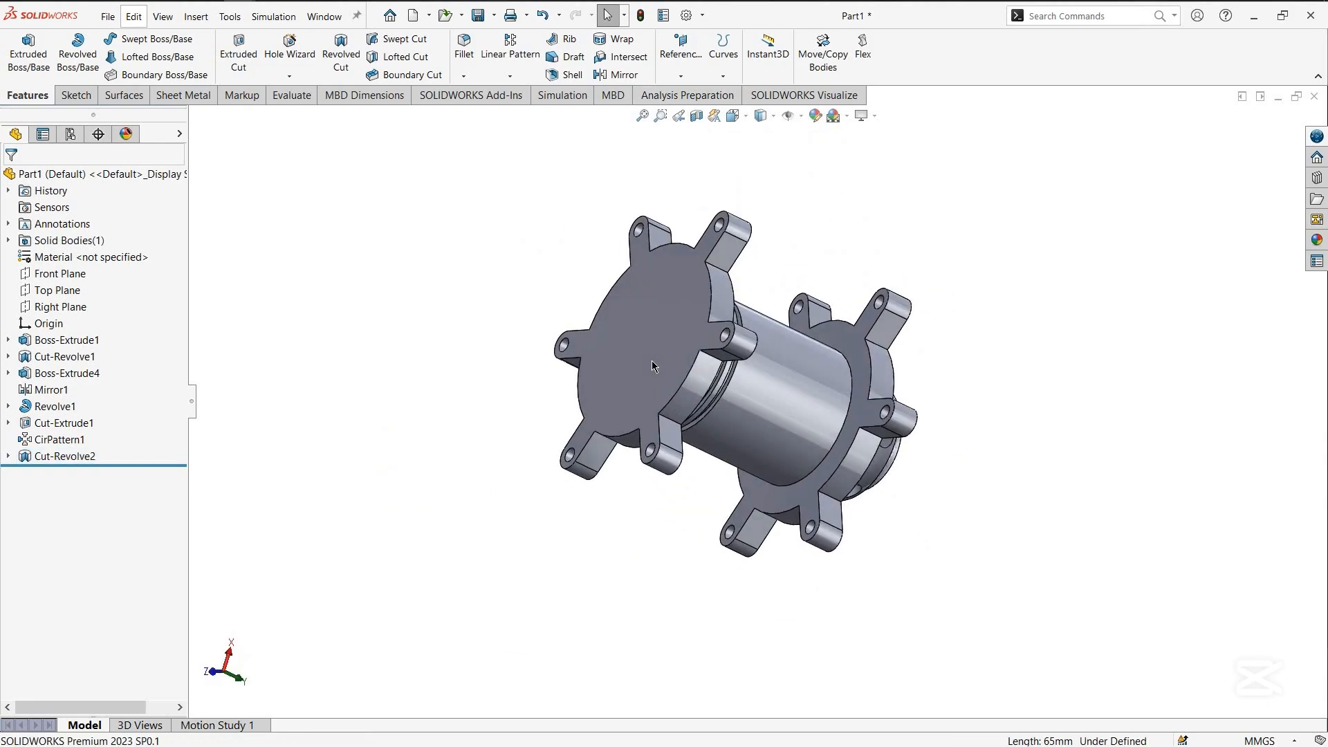
middle_click_drag(737, 383, 574, 353)
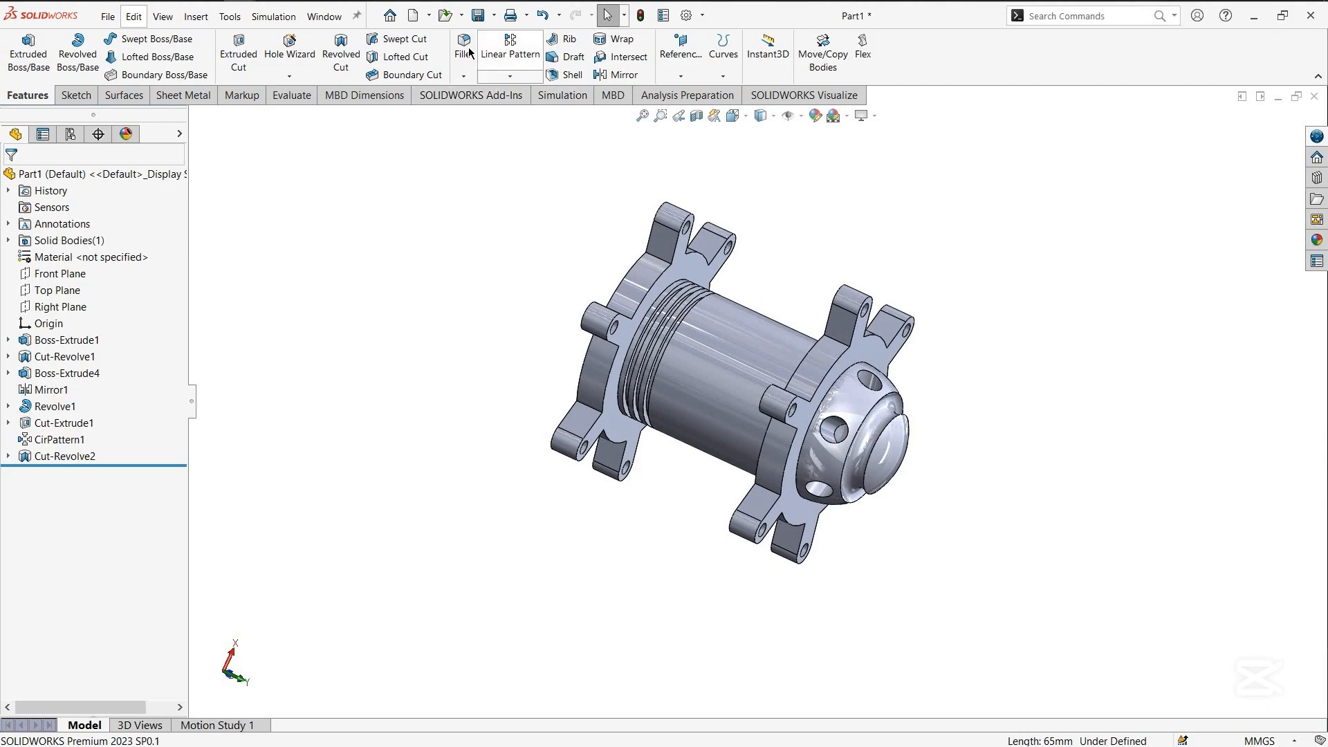
Fillet the circular edge where the cylindrical body meets the flange on the dome side with a 10 mm radius
left_click(463, 49)
middle_click_drag(821, 362, 848, 354)
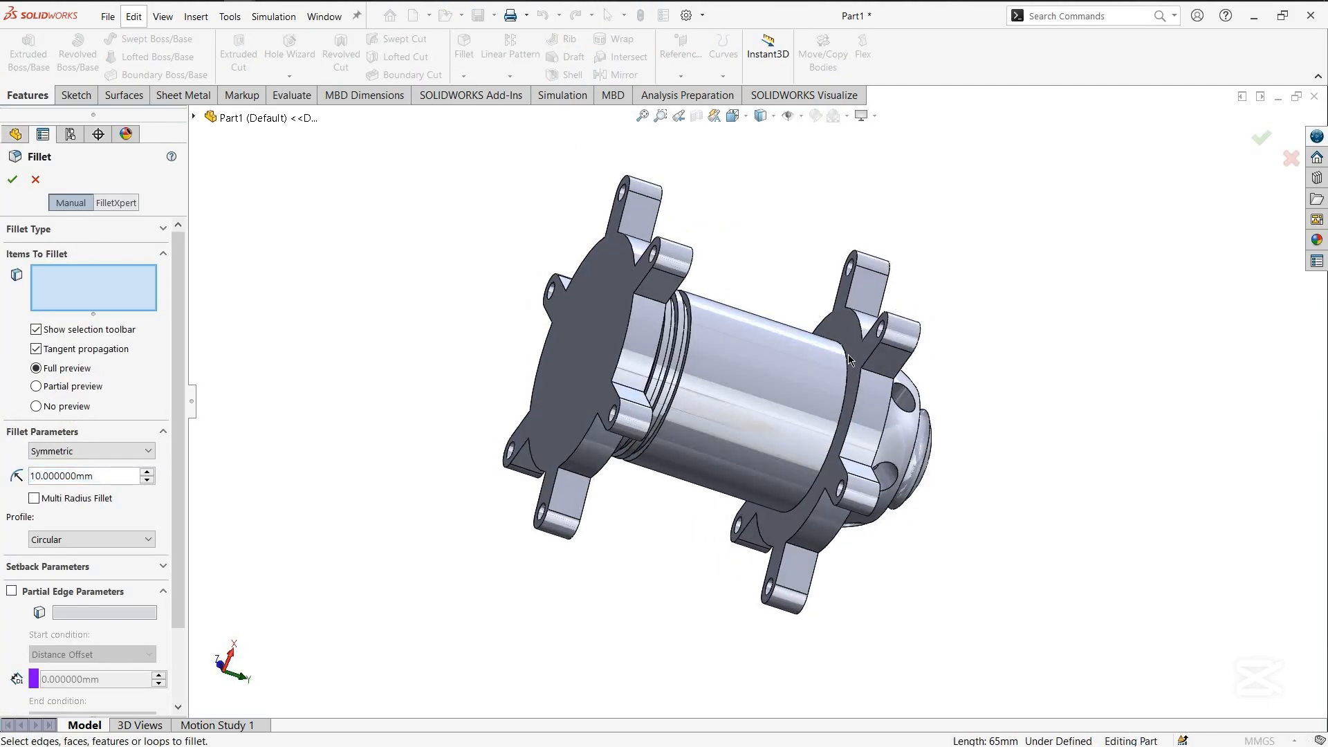
scroll(847, 354, "down", 3)
left_click(841, 363)
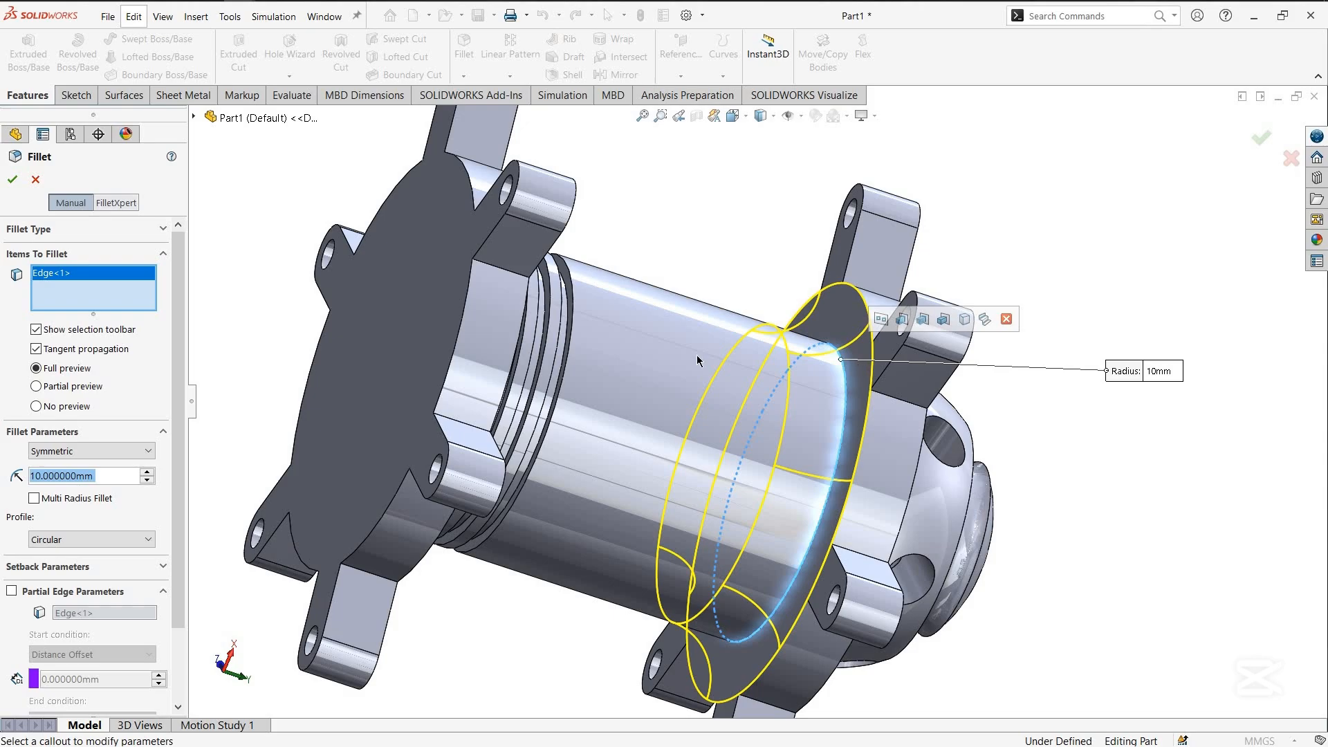
left_click(12, 179)
Sketch a 34 mm diameter circle centred on the origin on the outer face of the base flange
middle_click_drag(712, 360, 812, 402)
left_click(812, 401)
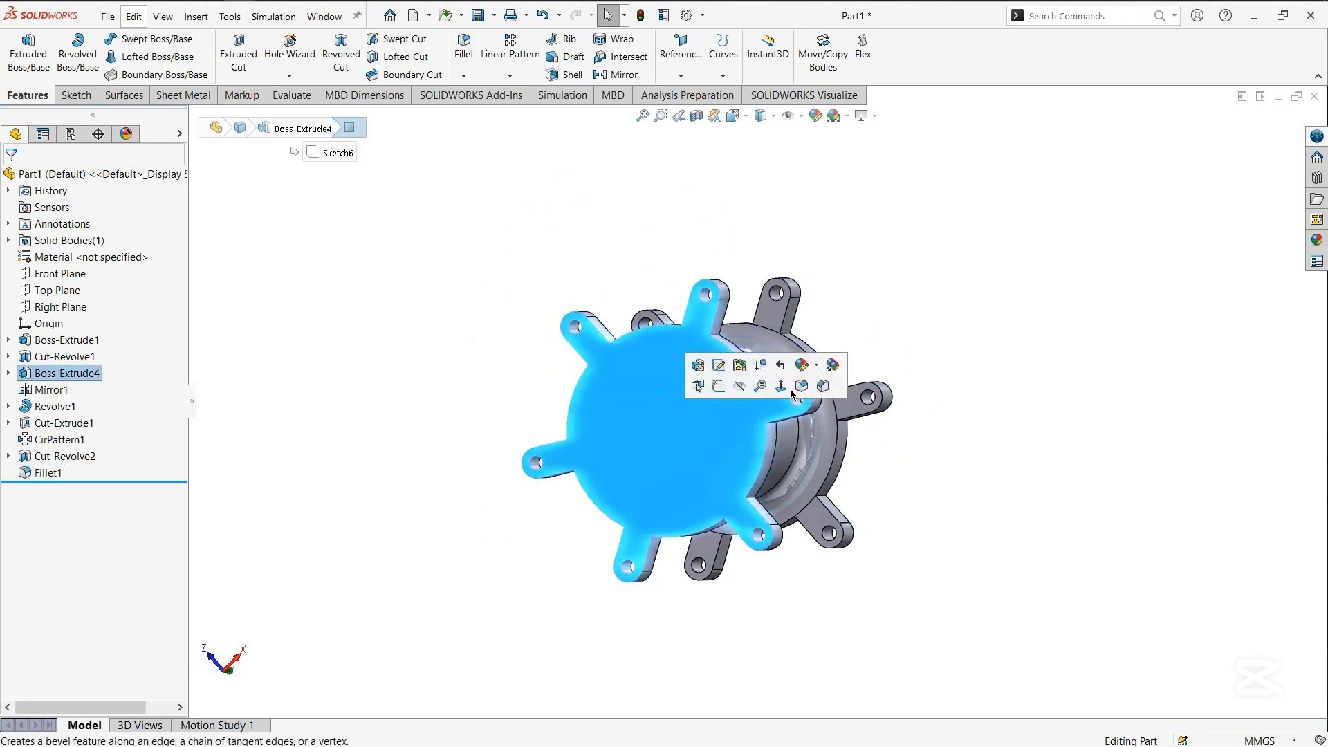
left_click(792, 396)
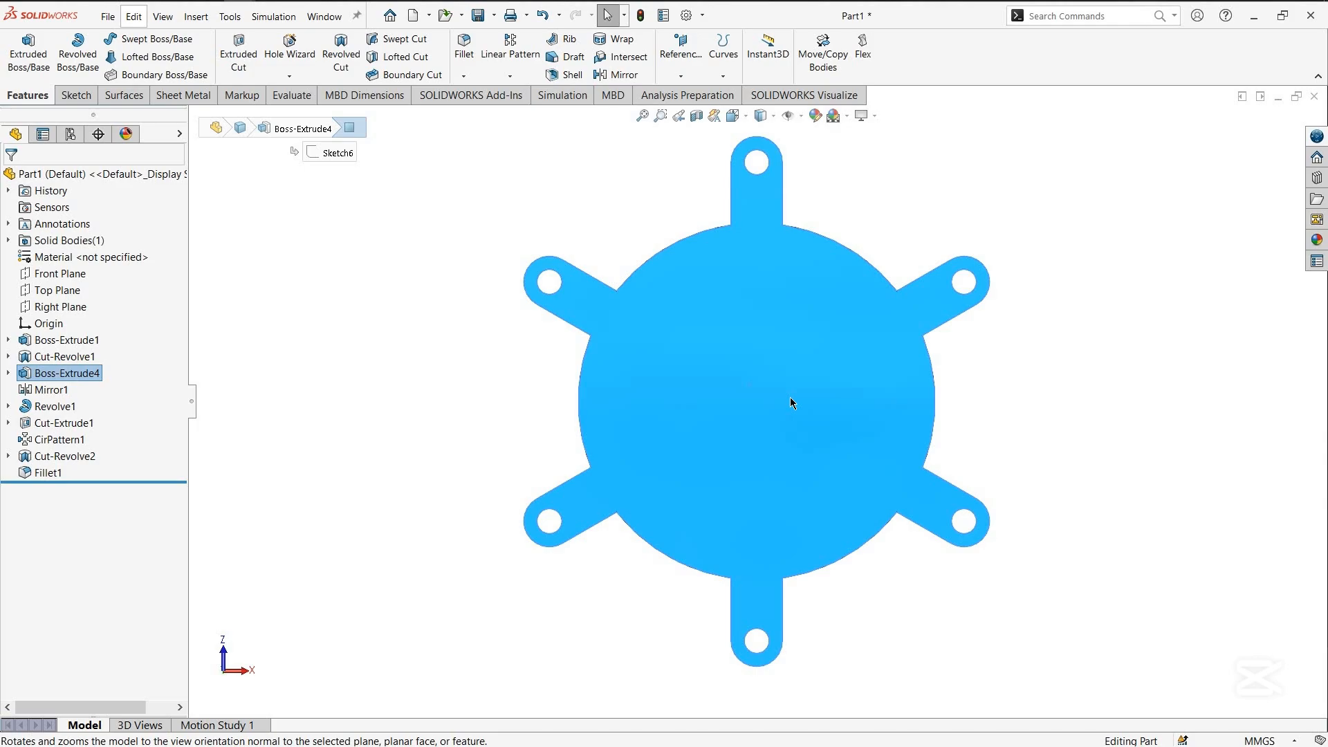
left_click(76, 94)
left_click(158, 39)
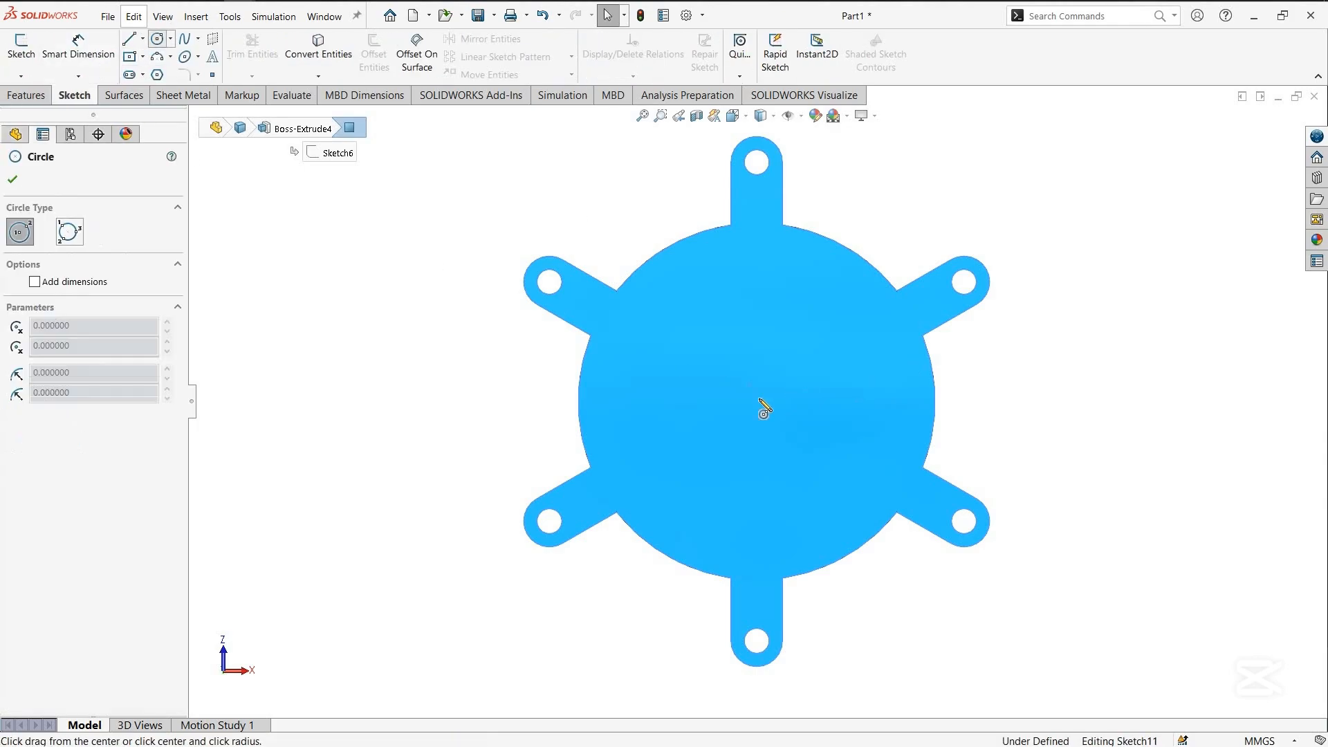
left_click(757, 401)
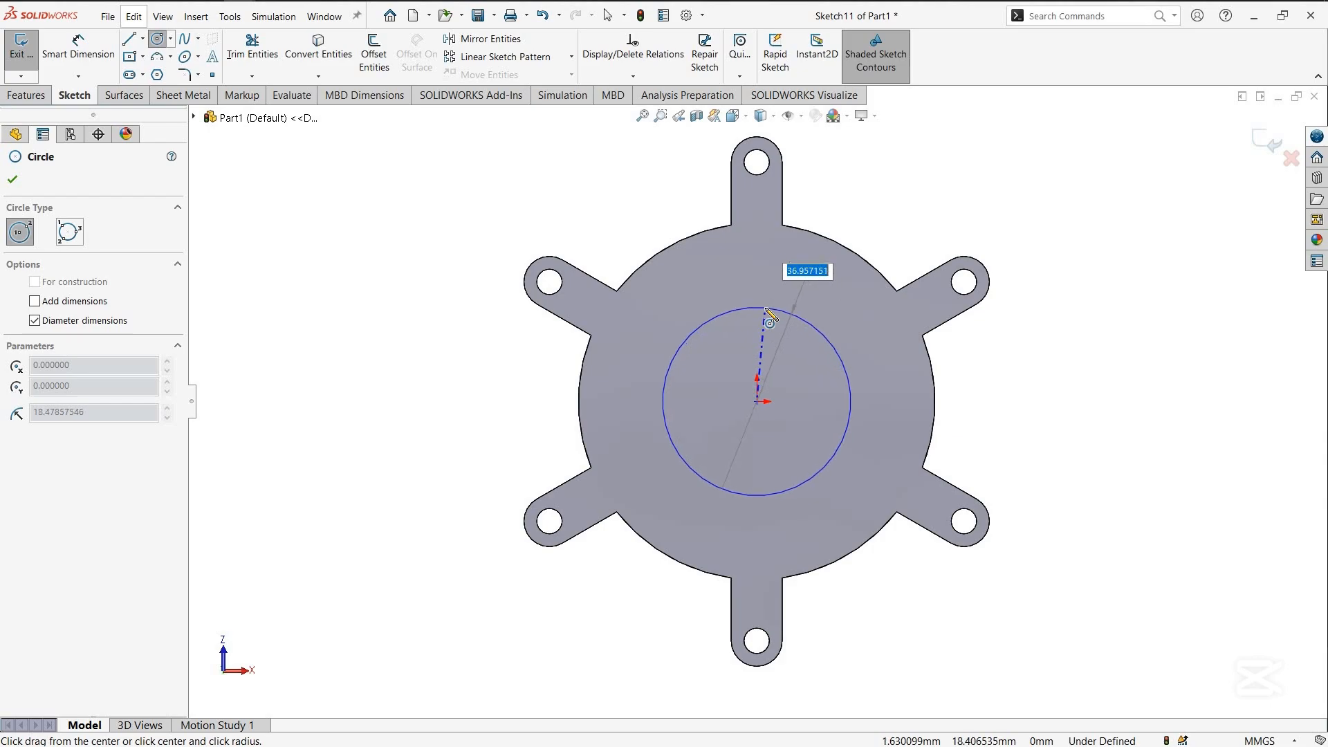
type("34")
key("Return")
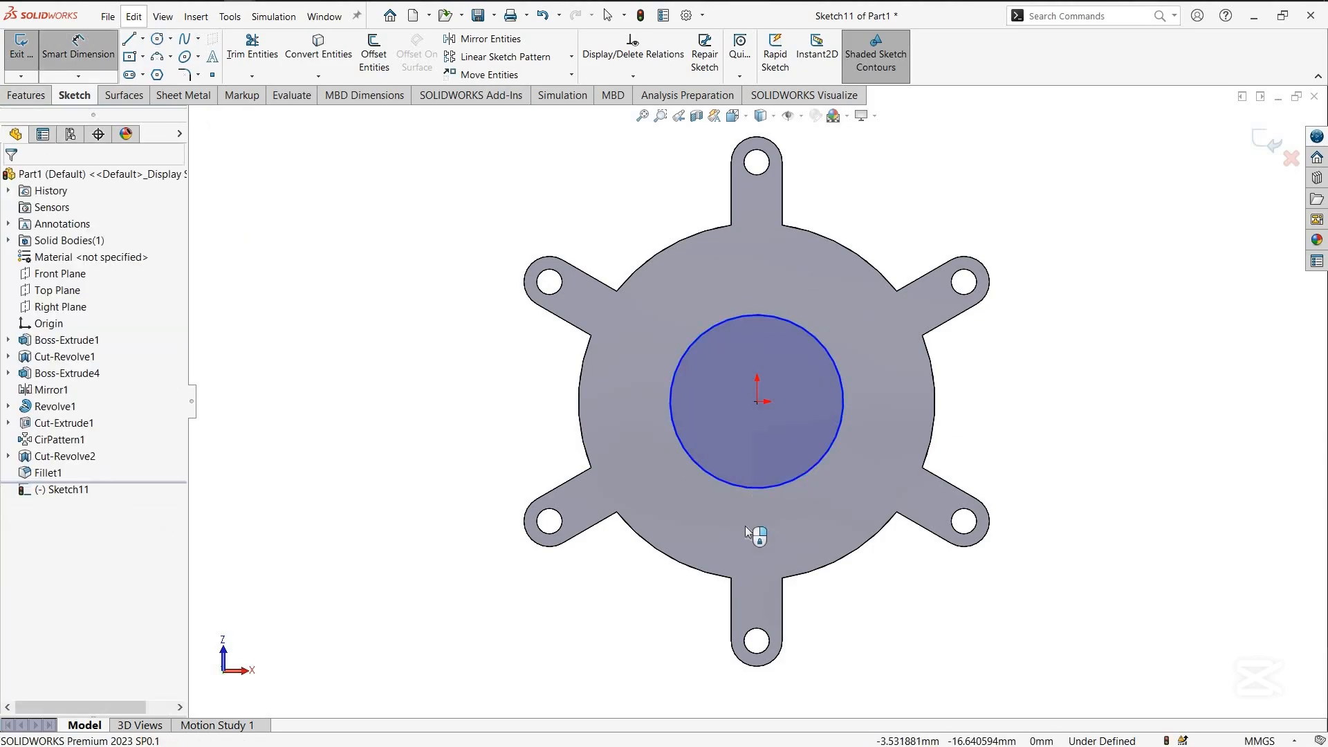
Dimension the circle's diameter as 37 mm and convert the circle to construction geometry
left_click(756, 489)
left_click(765, 715)
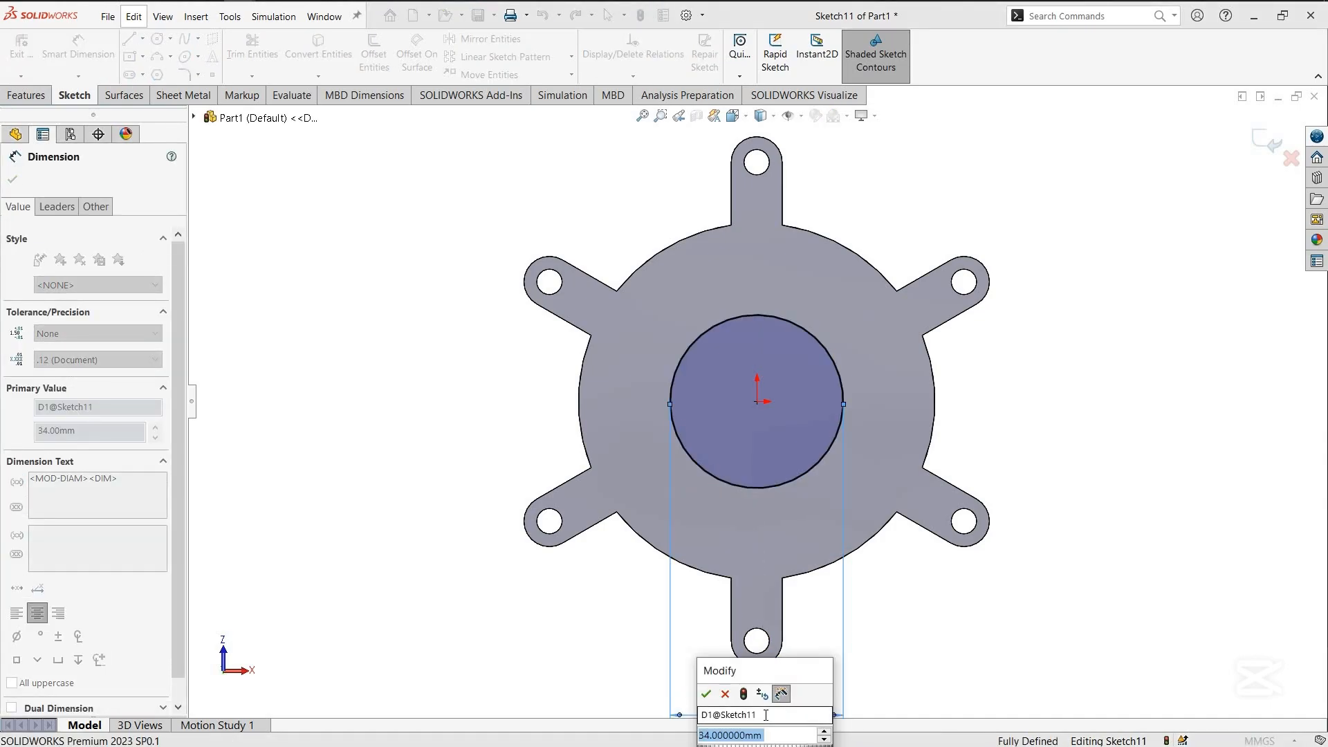
type("37")
key("Return")
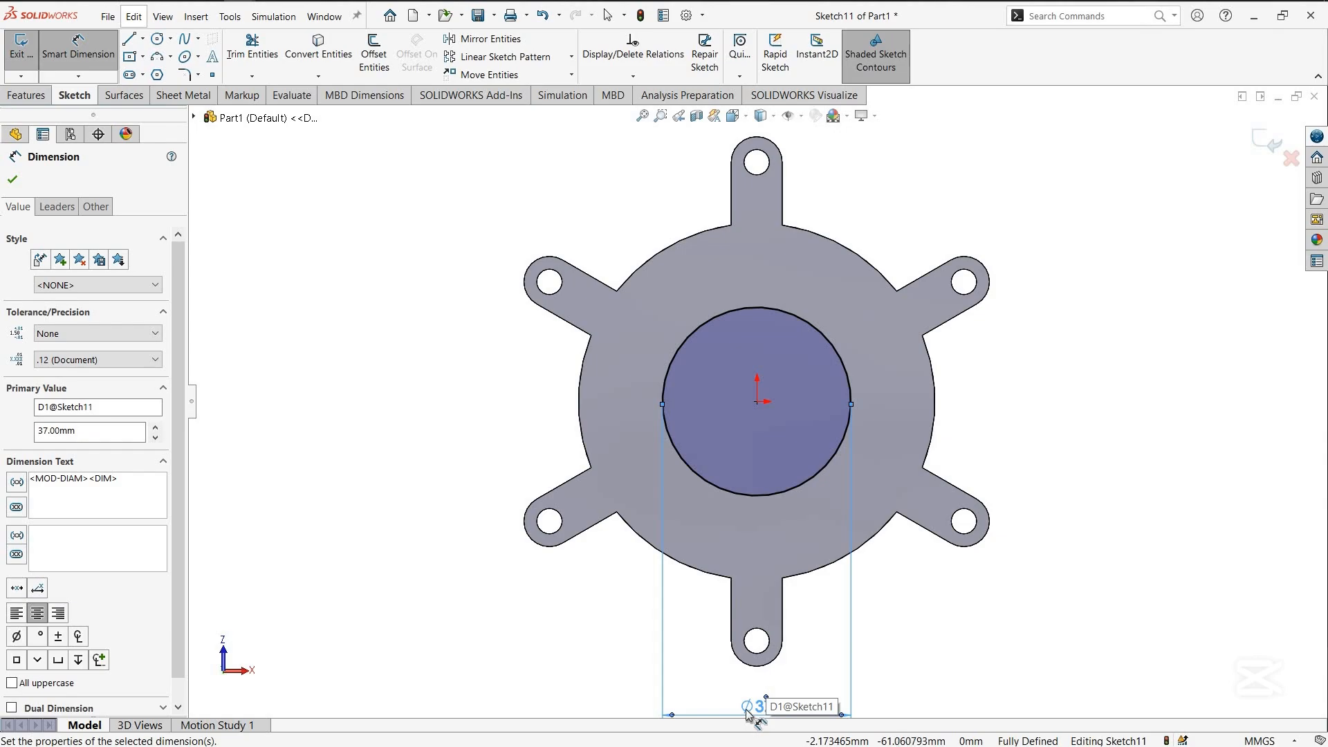
key("Escape")
left_click(714, 318)
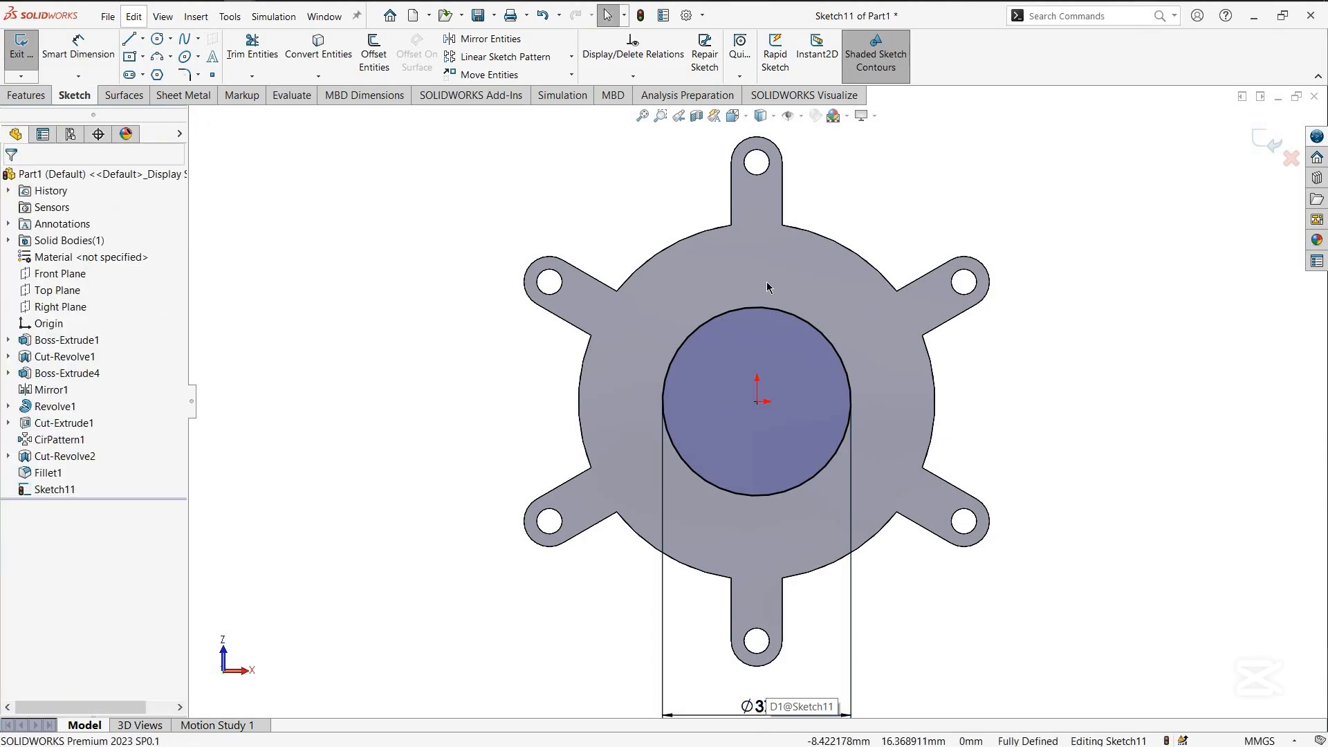
left_click(764, 277)
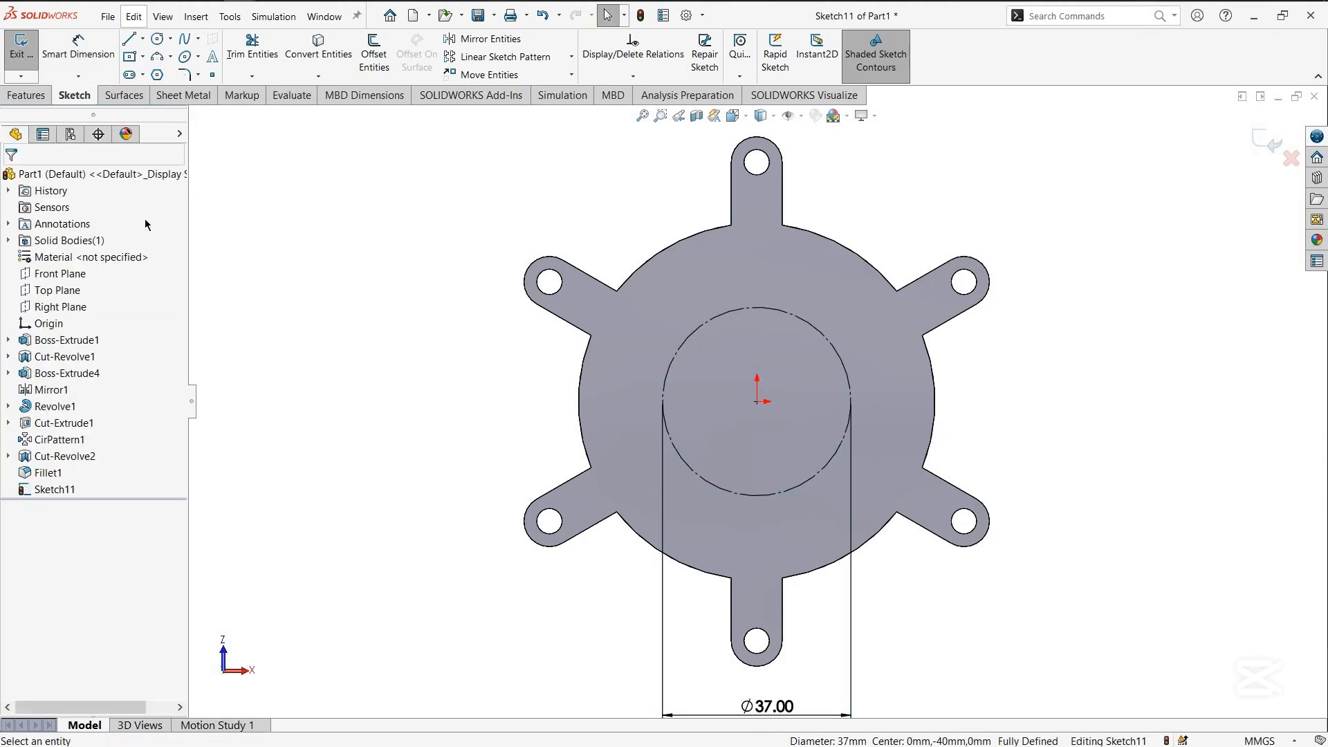
Add the sketch text "MODEL Z41 PIPE D30" along the construction circle, flipped horizontally and vertically so it reads outside the circle
left_click(213, 56)
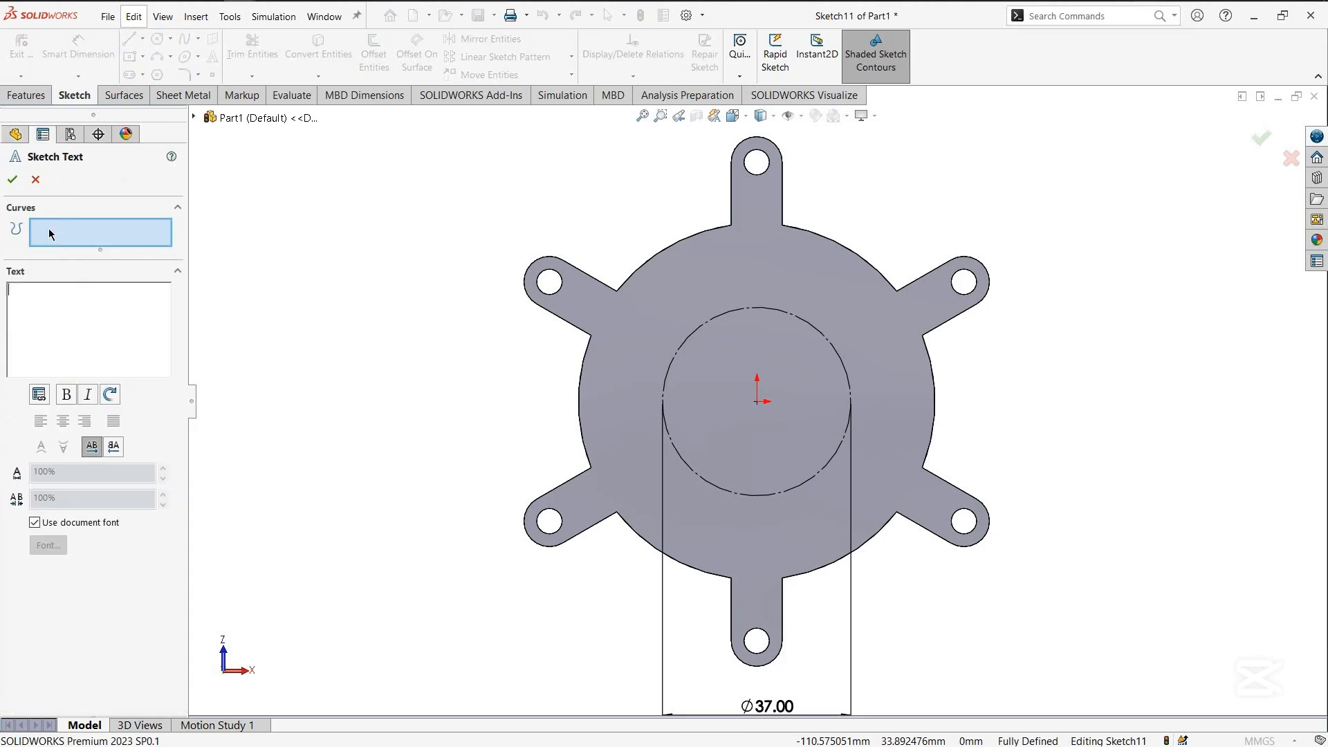
left_click(707, 325)
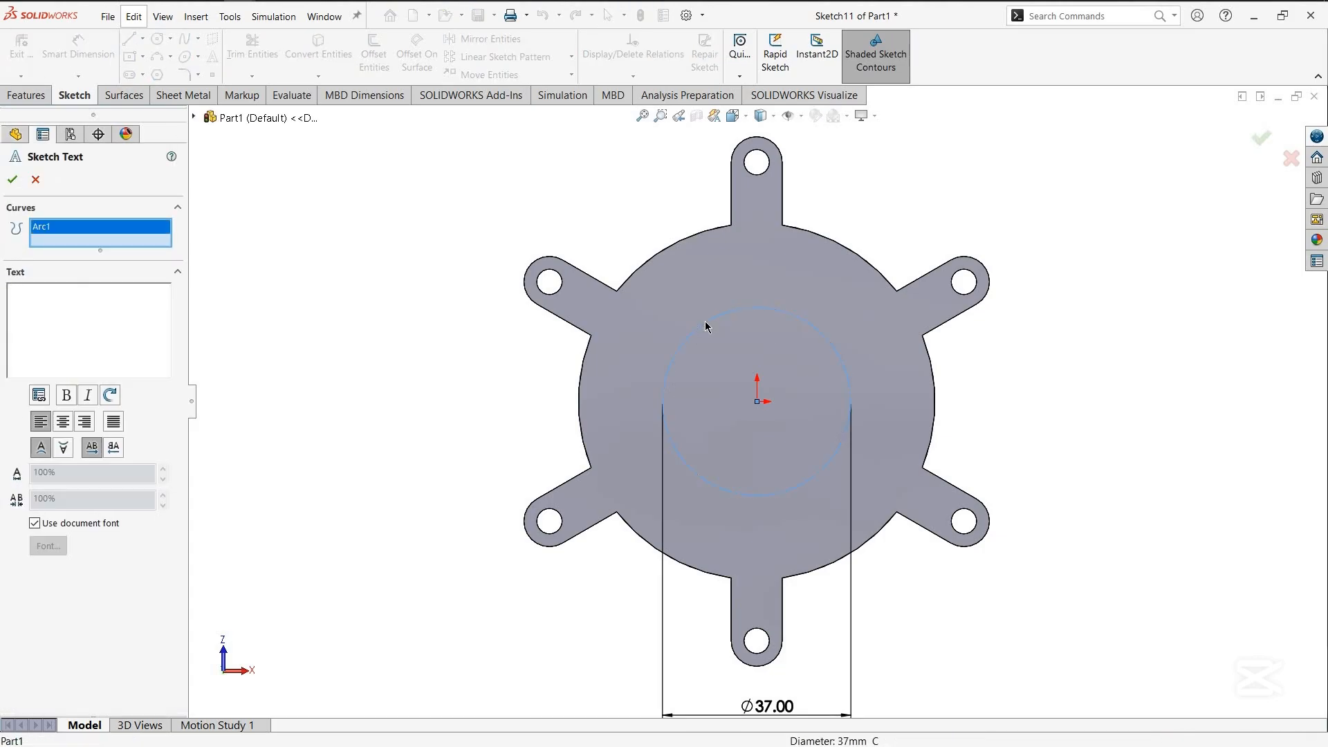
left_click(127, 303)
type("MODEL Z41 PIPE D30")
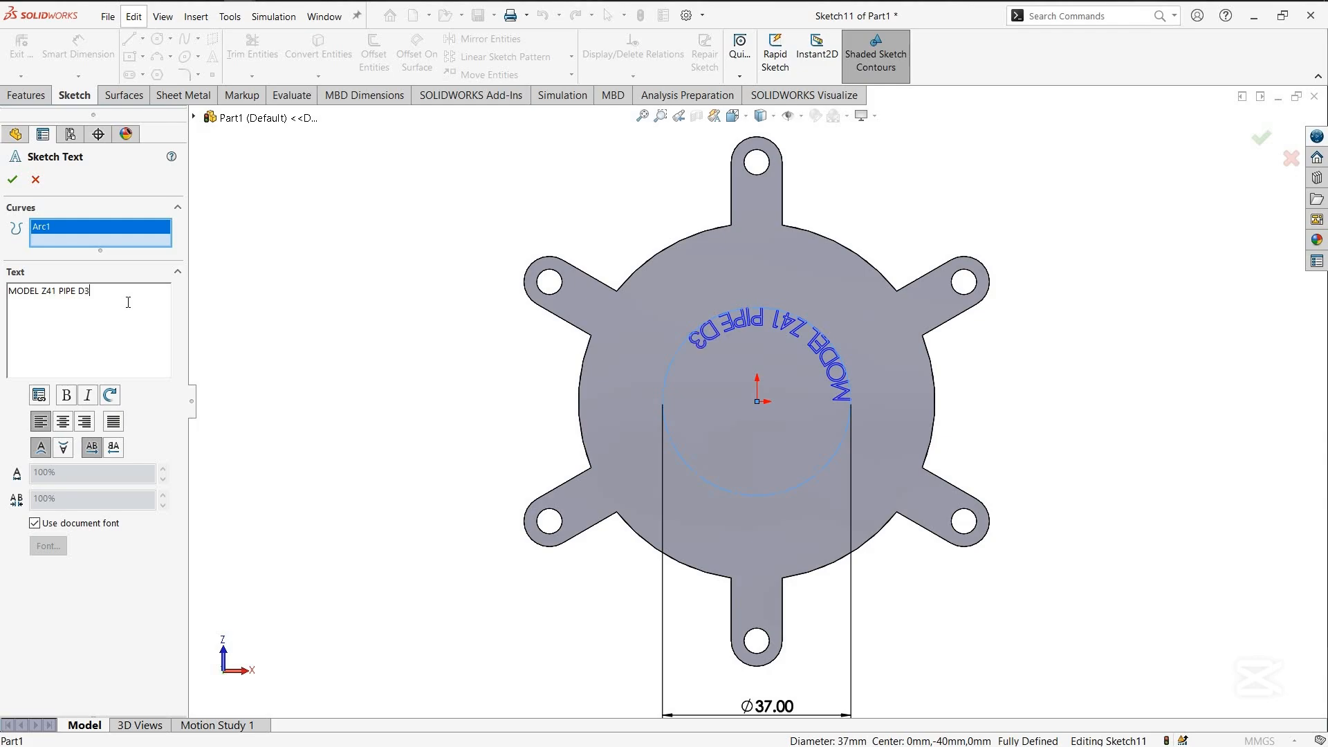
left_click(115, 449)
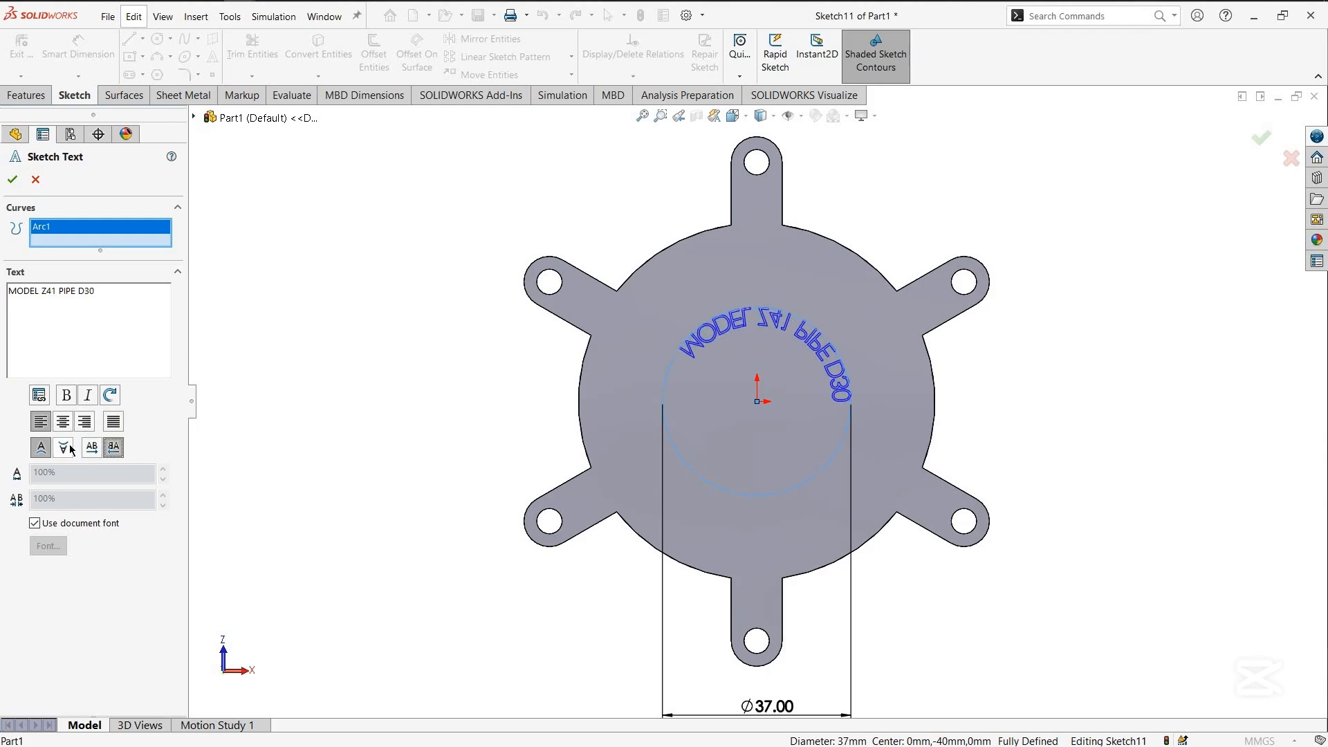
left_click(72, 450)
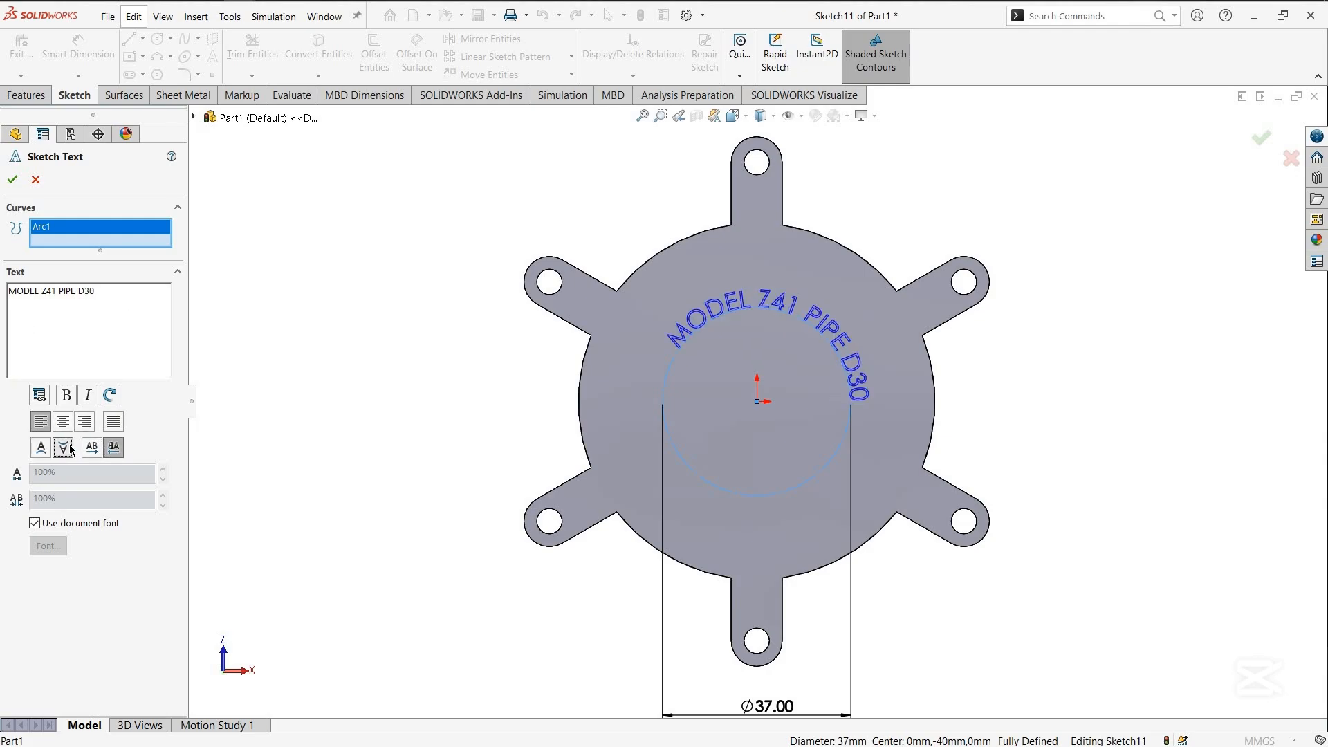
Try centre, right and full justification for the curved text, and return it to left alignment
left_click(107, 398)
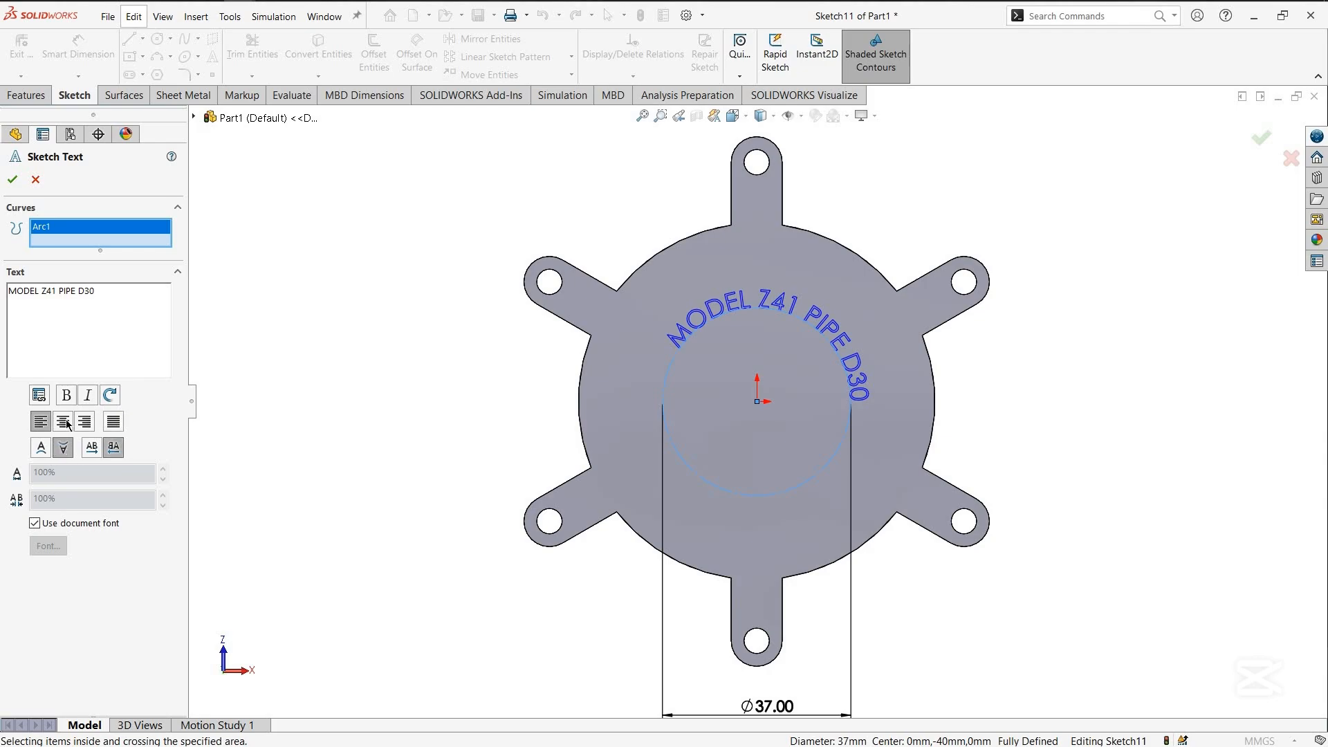
left_click(64, 422)
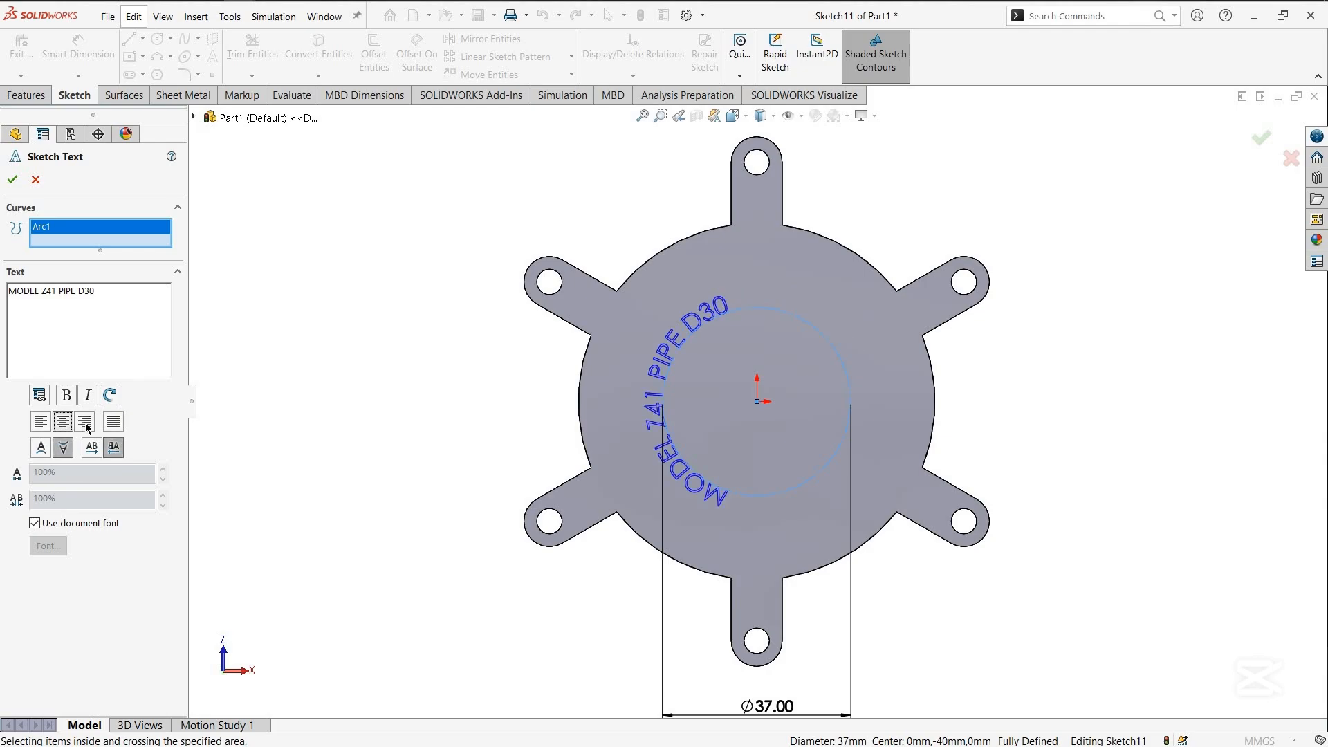
left_click(86, 423)
left_click(114, 423)
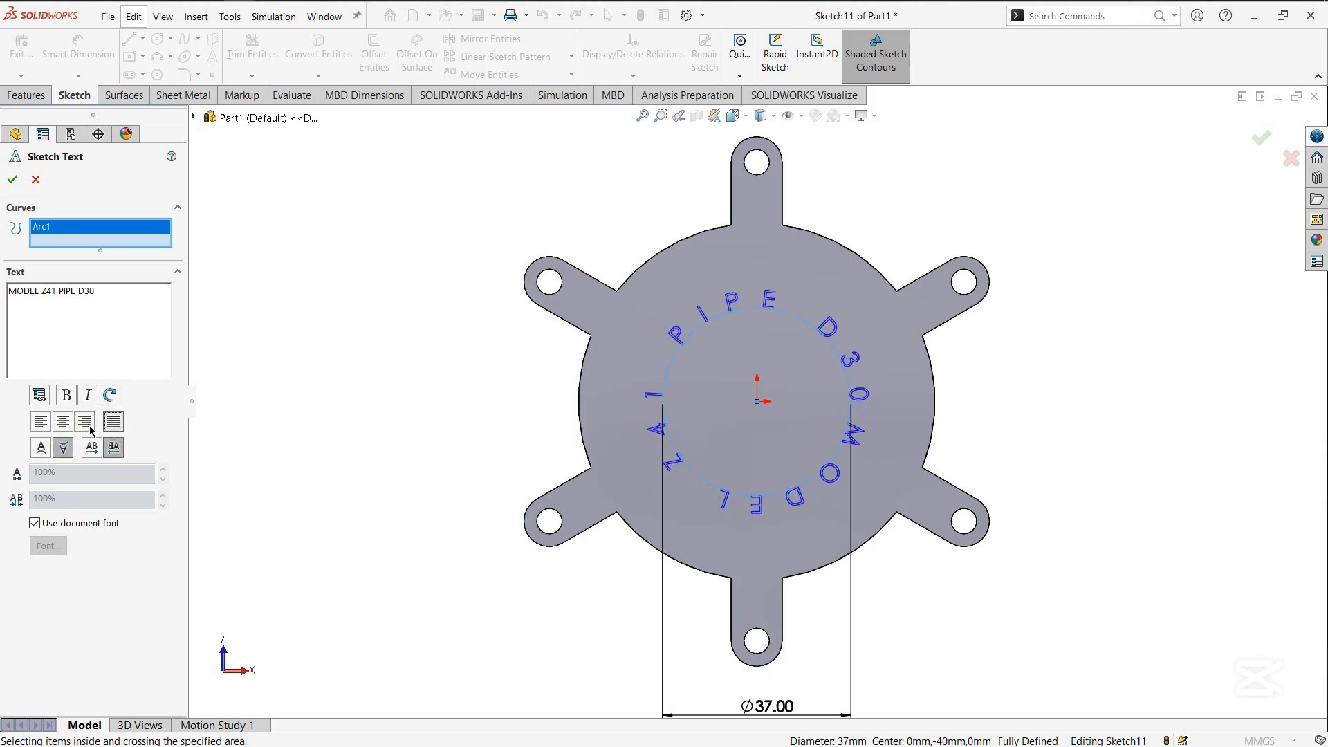
left_click(63, 424)
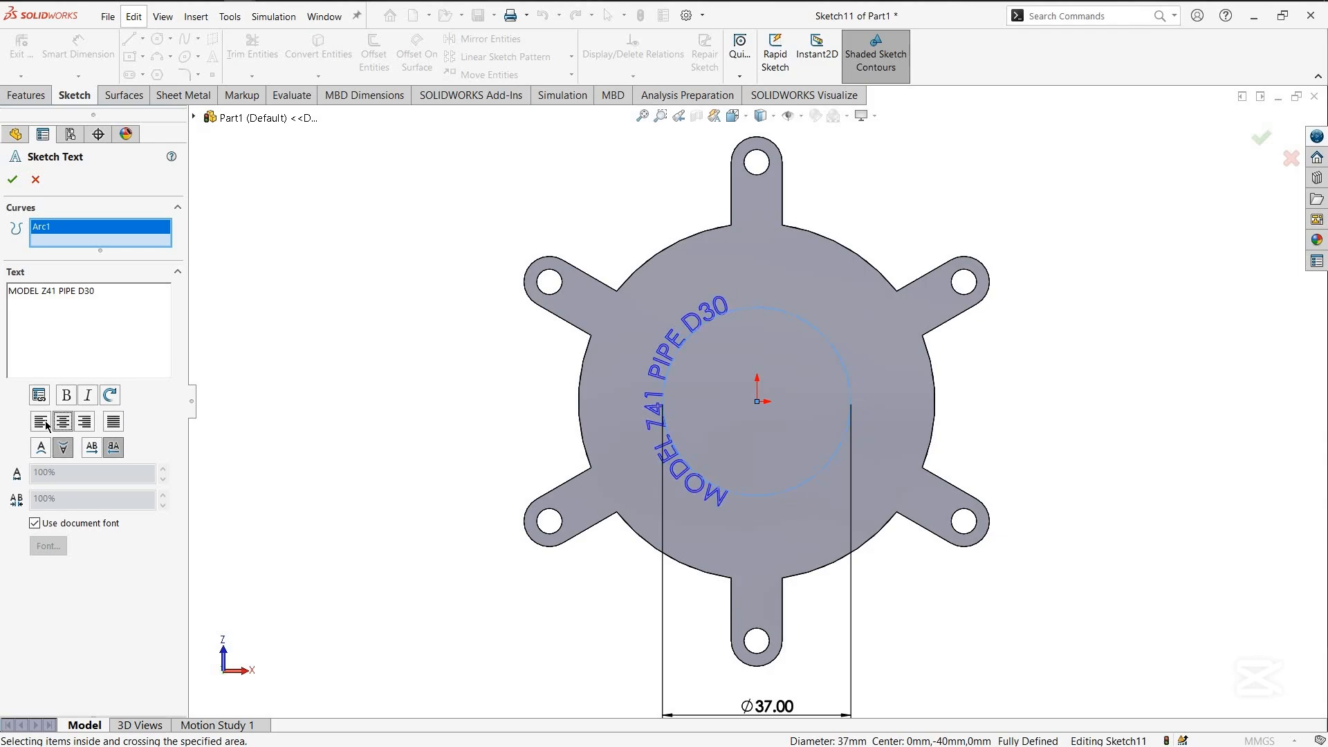
left_click(46, 425)
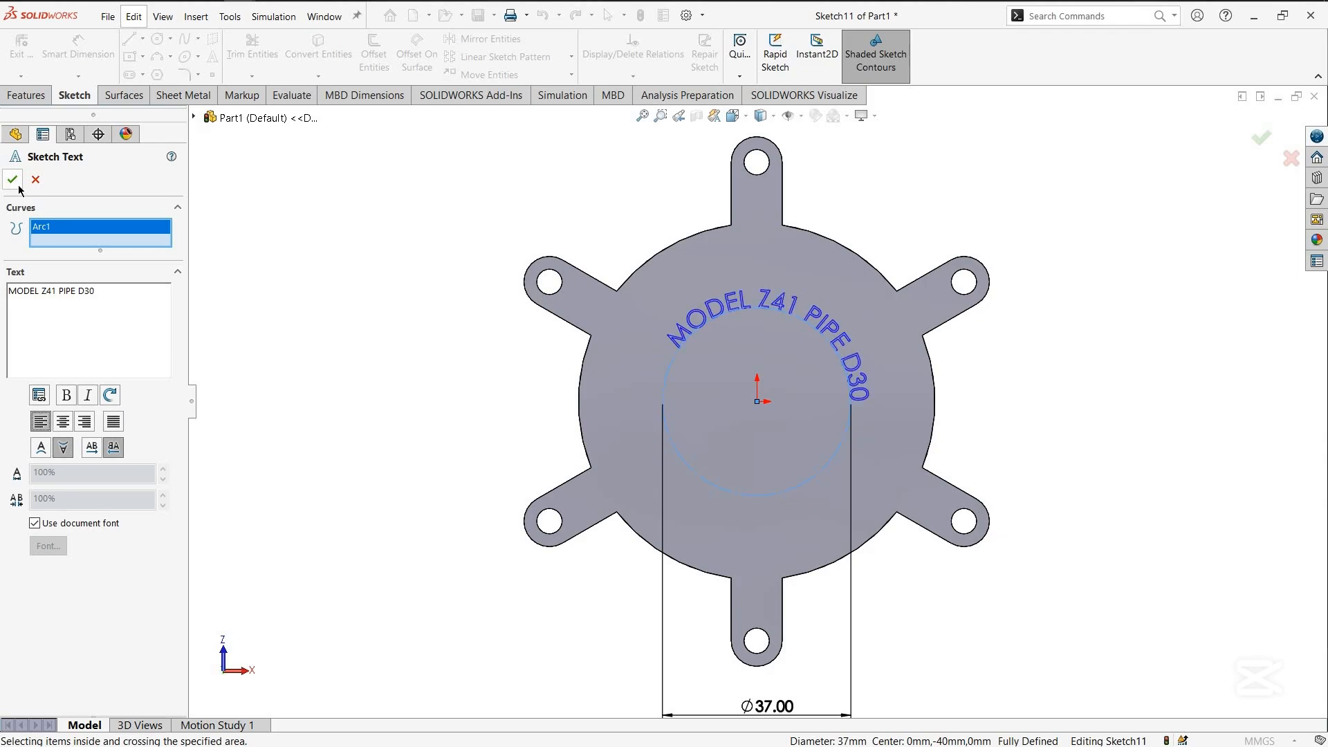
Extrude the curved text 0.1 mm from the base flange's face, merged with the body
scroll(845, 398, "down", 2)
middle_click_drag(844, 369, 863, 337)
left_click(38, 99)
left_click(27, 54)
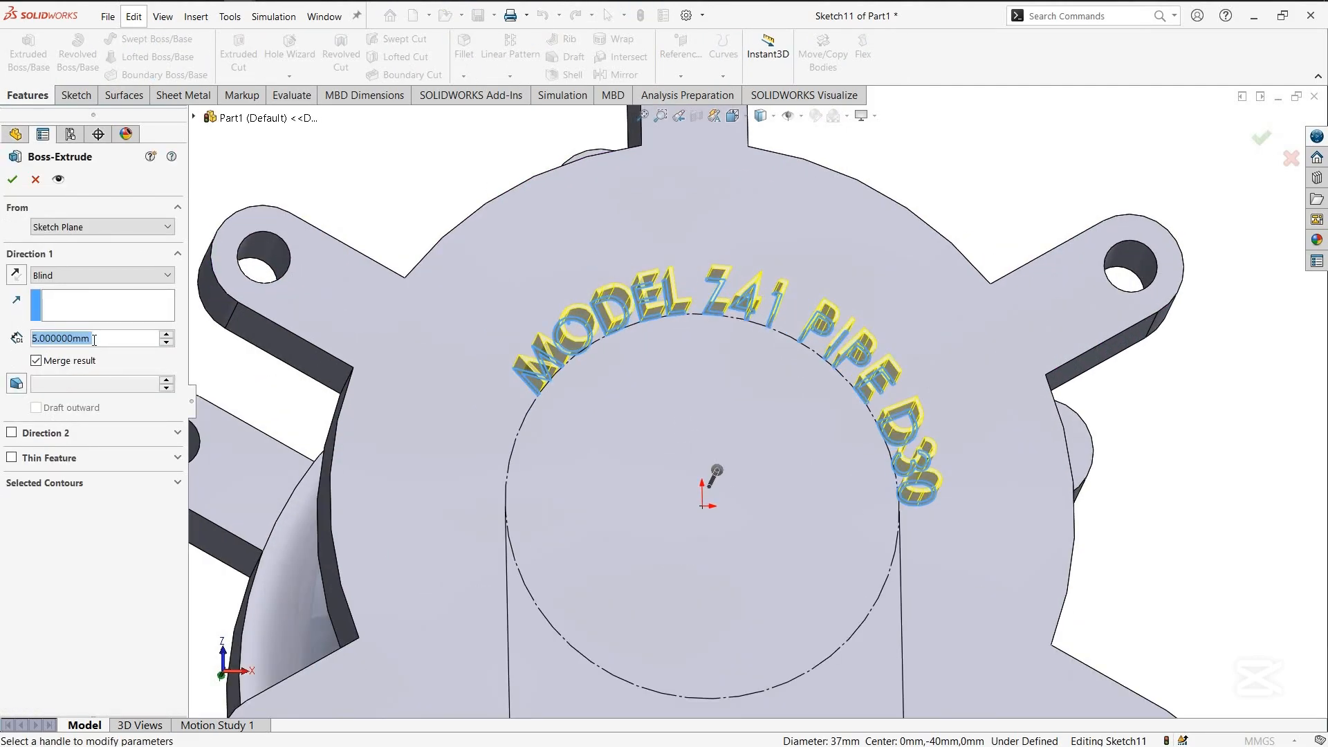
type("0.1")
key("Return")
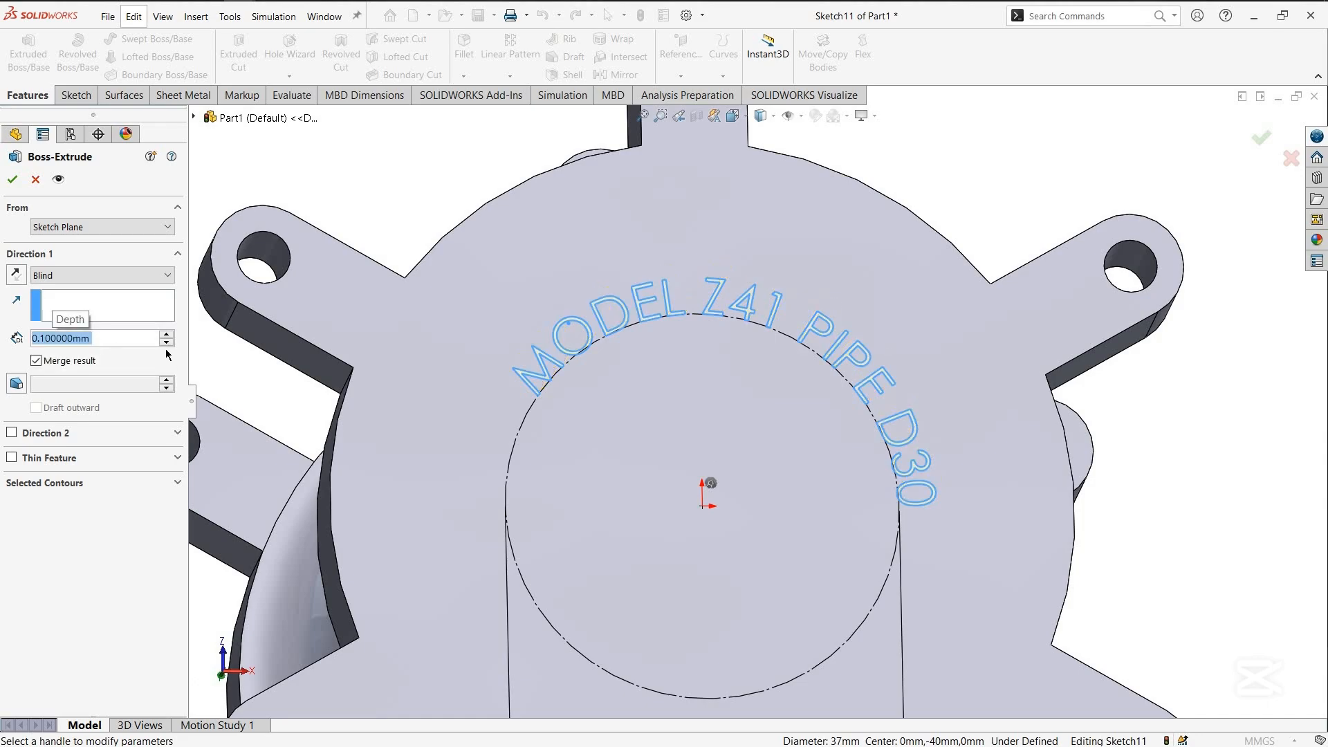
middle_click_drag(501, 444, 529, 446)
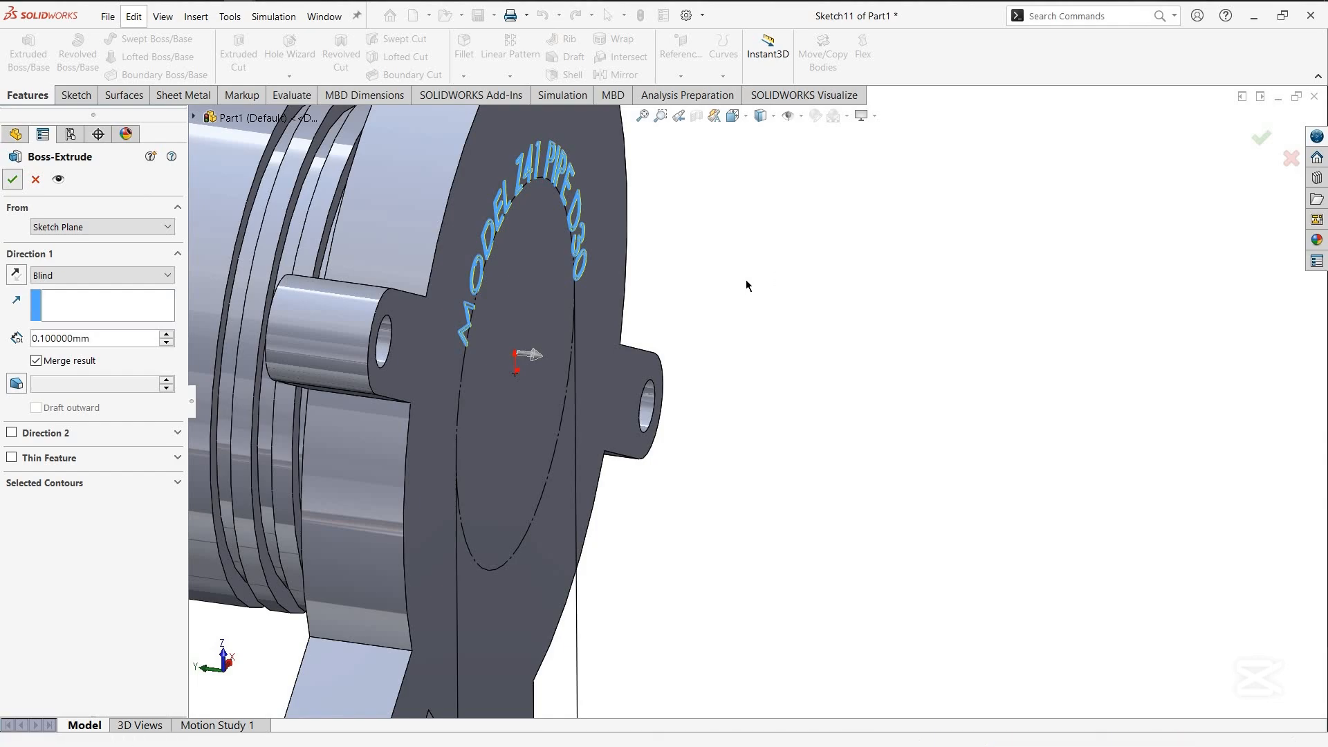
Apply the polished steel metal appearance to the raised curved text feature on the base flange
middle_click_drag(706, 282, 484, 284)
scroll(1059, 316, "up", 3)
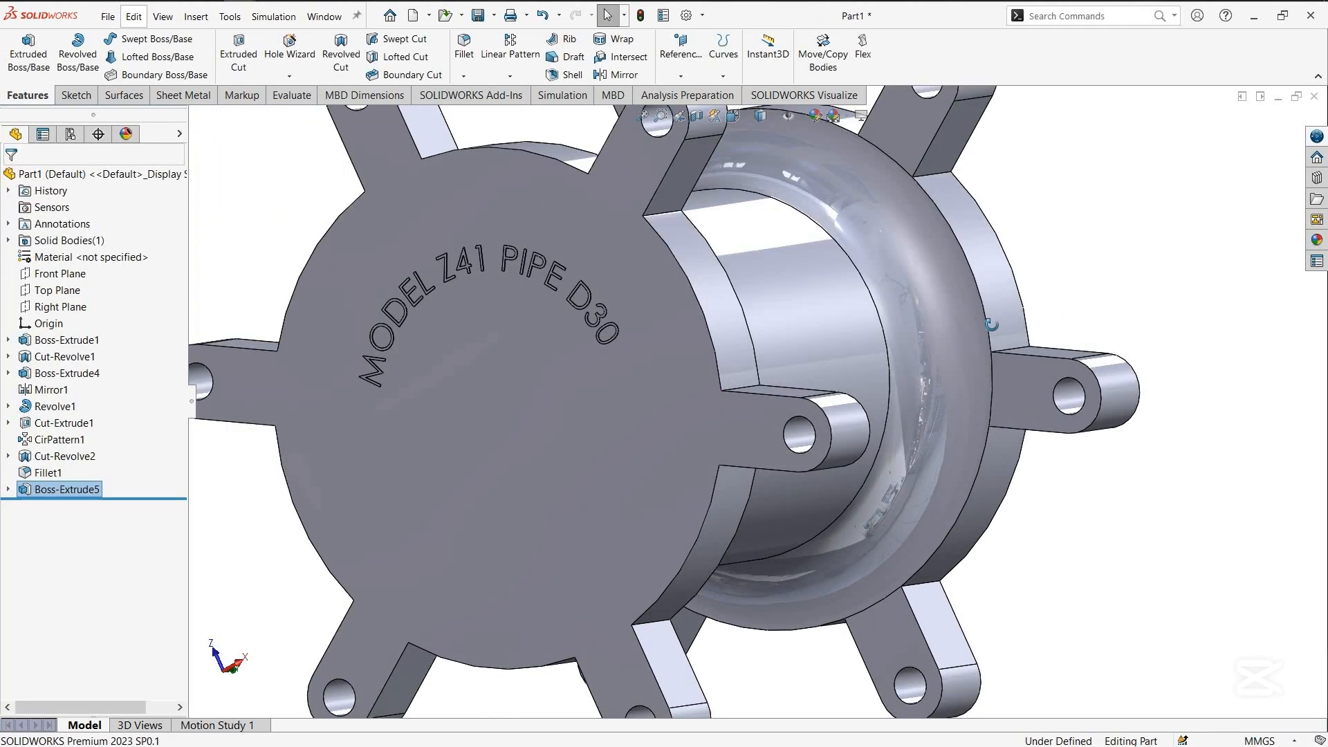
middle_click_drag(993, 374, 926, 222)
scroll(926, 223, "up", 1)
left_click(815, 116)
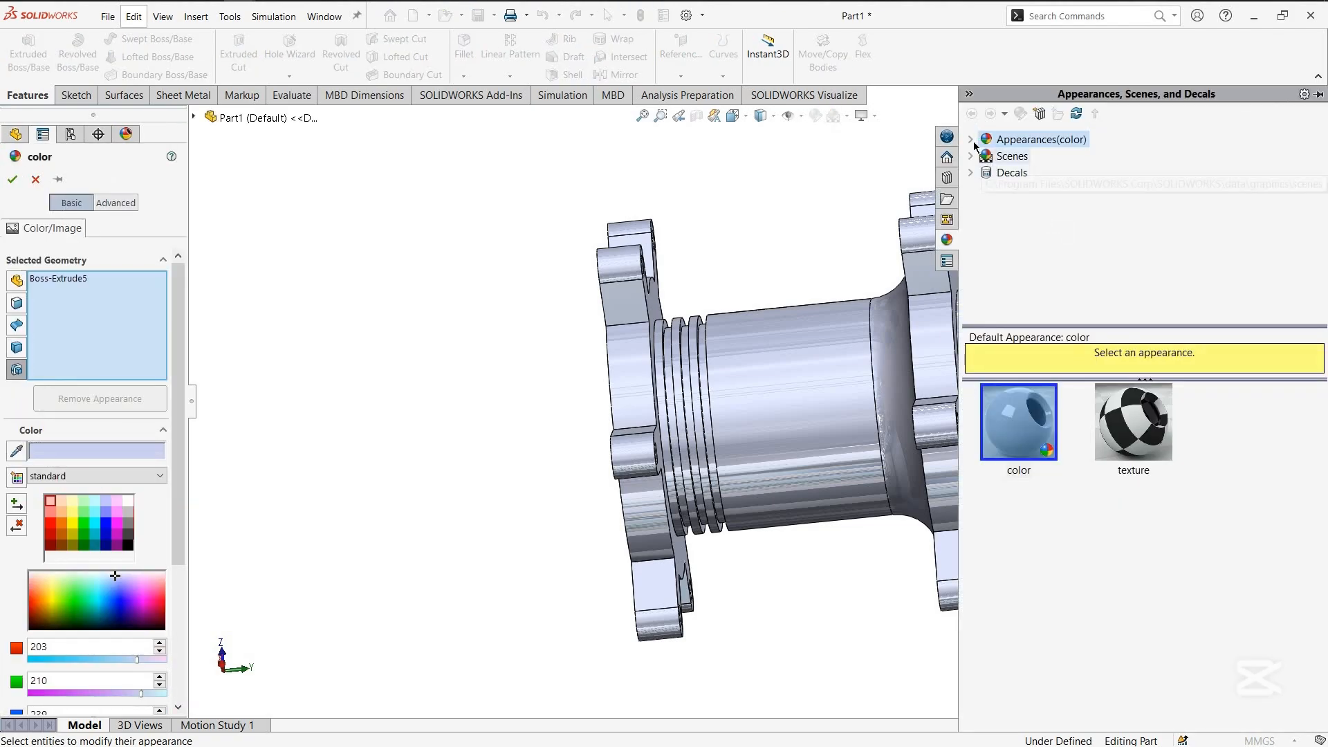
left_click(1012, 173)
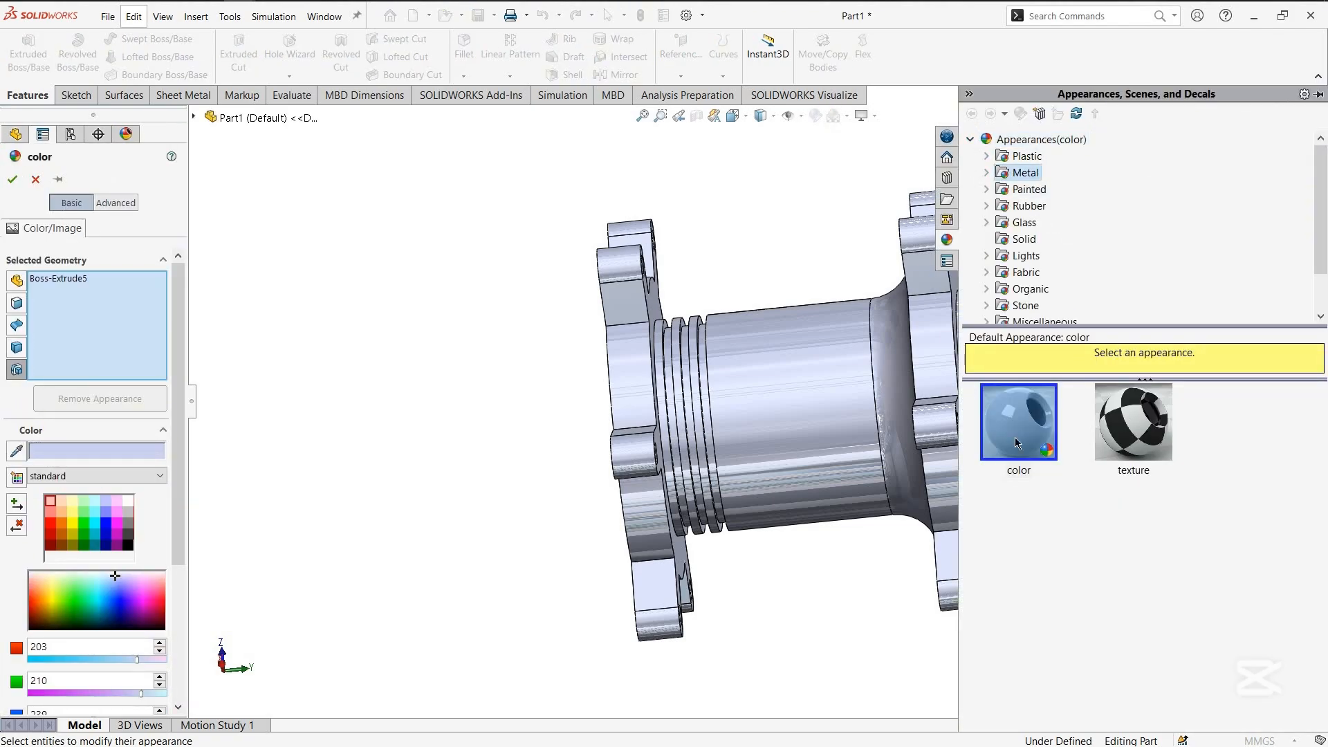
left_click(1019, 422)
middle_click_drag(749, 389, 692, 346)
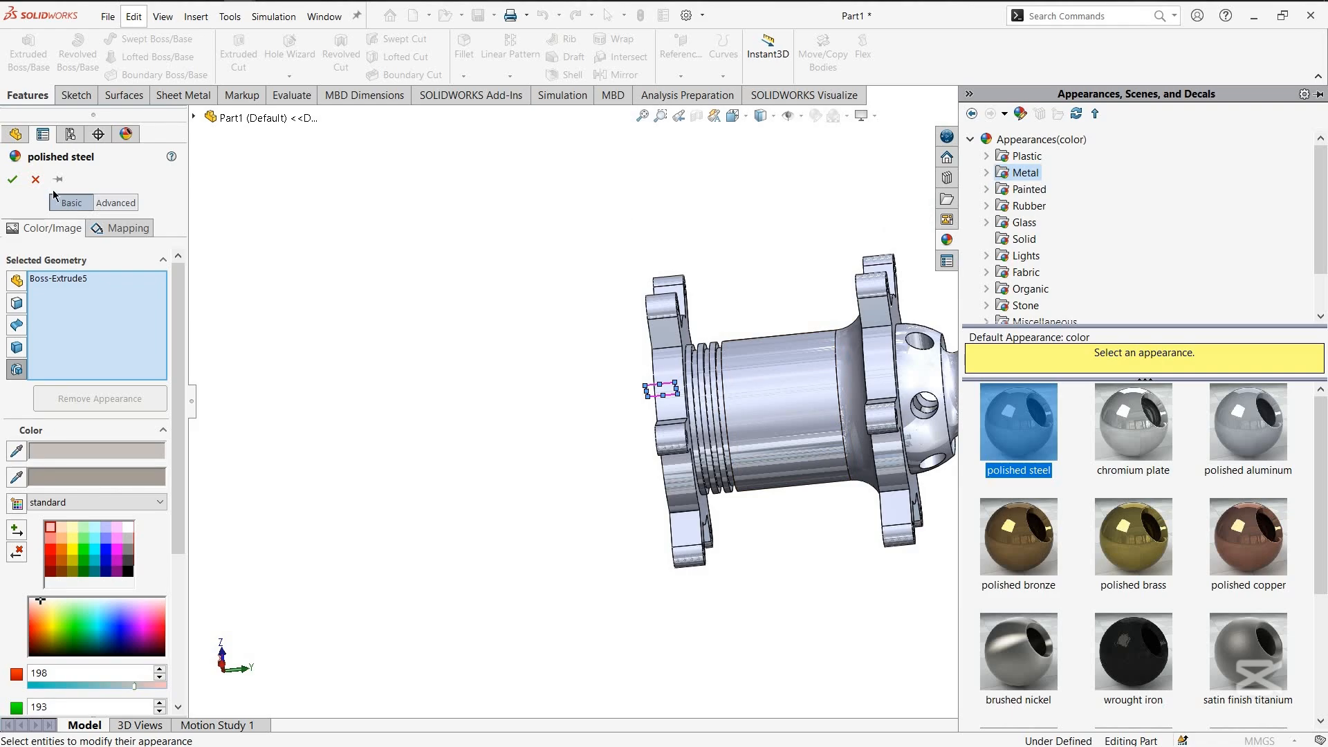
left_click(13, 179)
Try the brushed aluminum appearance on the whole part and settle on satin finish aluminum
middle_click_drag(794, 238, 804, 232)
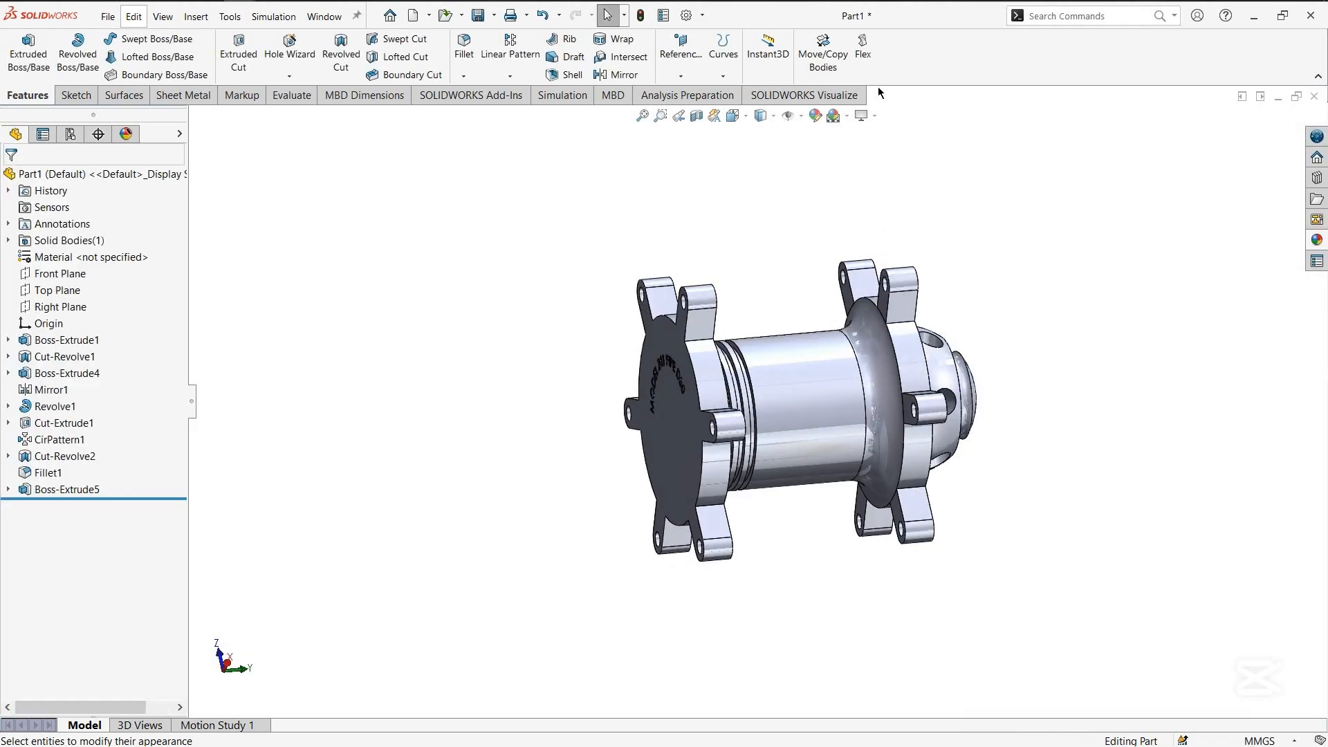
left_click(815, 116)
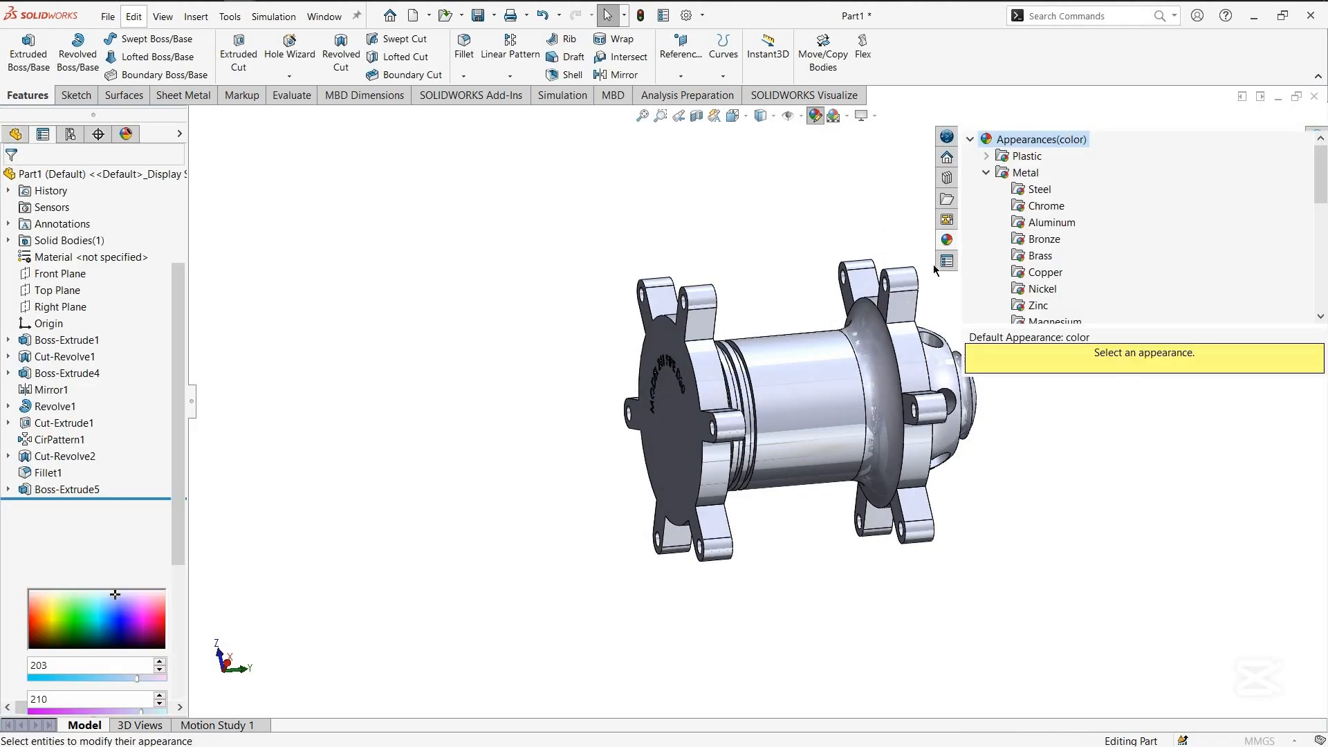
left_click(1039, 189)
left_click(1052, 222)
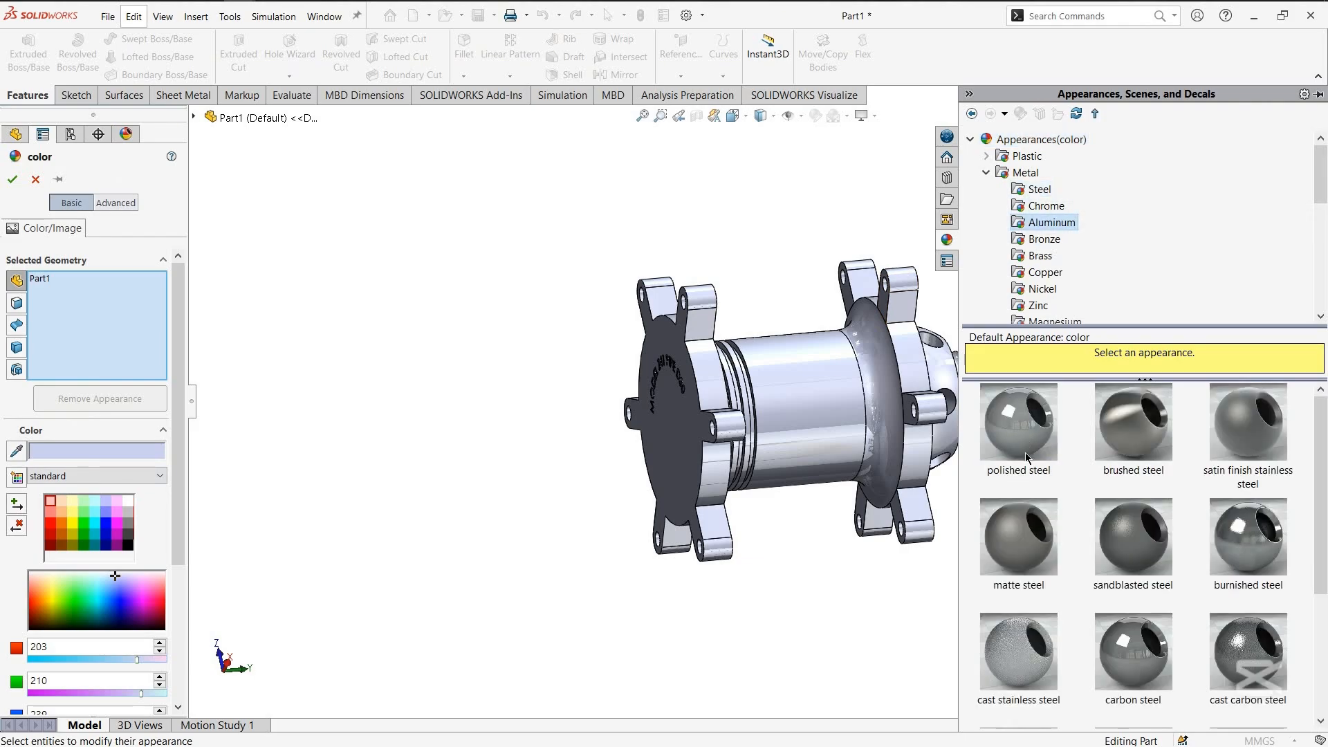
left_click(1027, 451)
left_click(1088, 473)
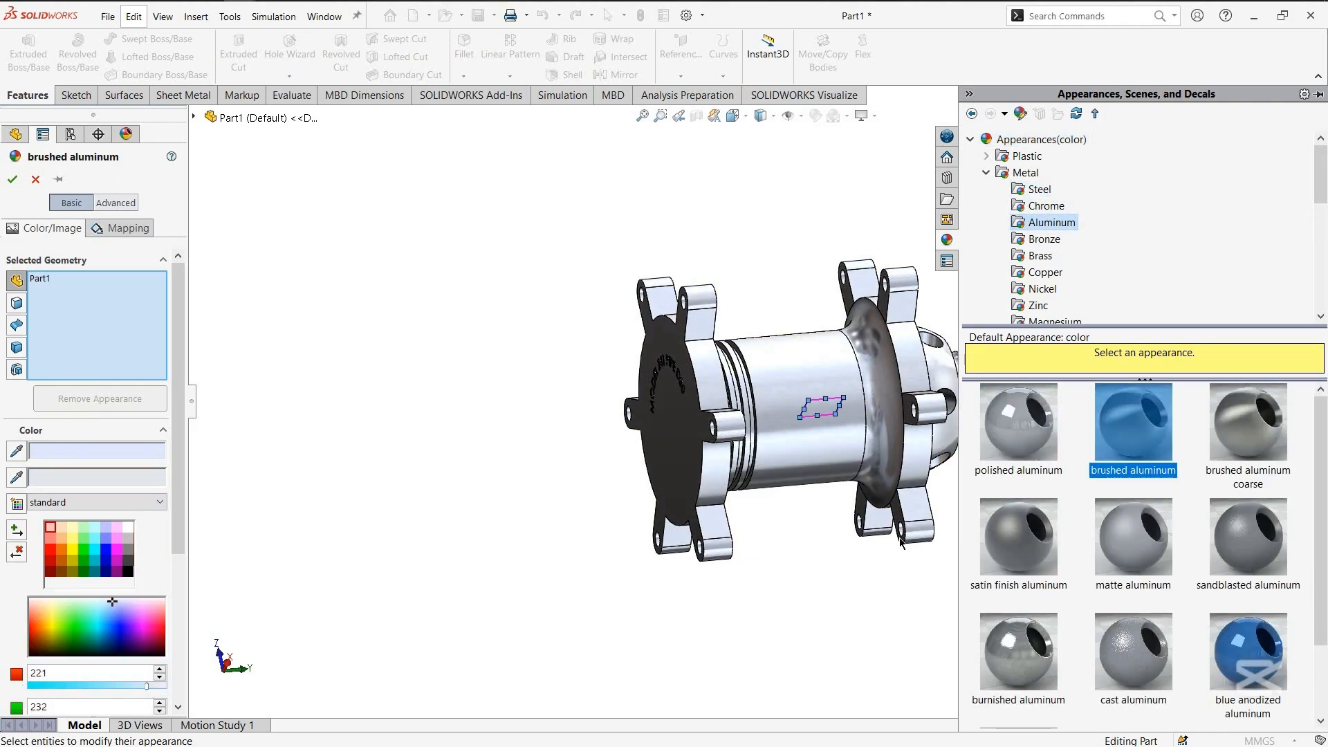
left_click(1015, 532)
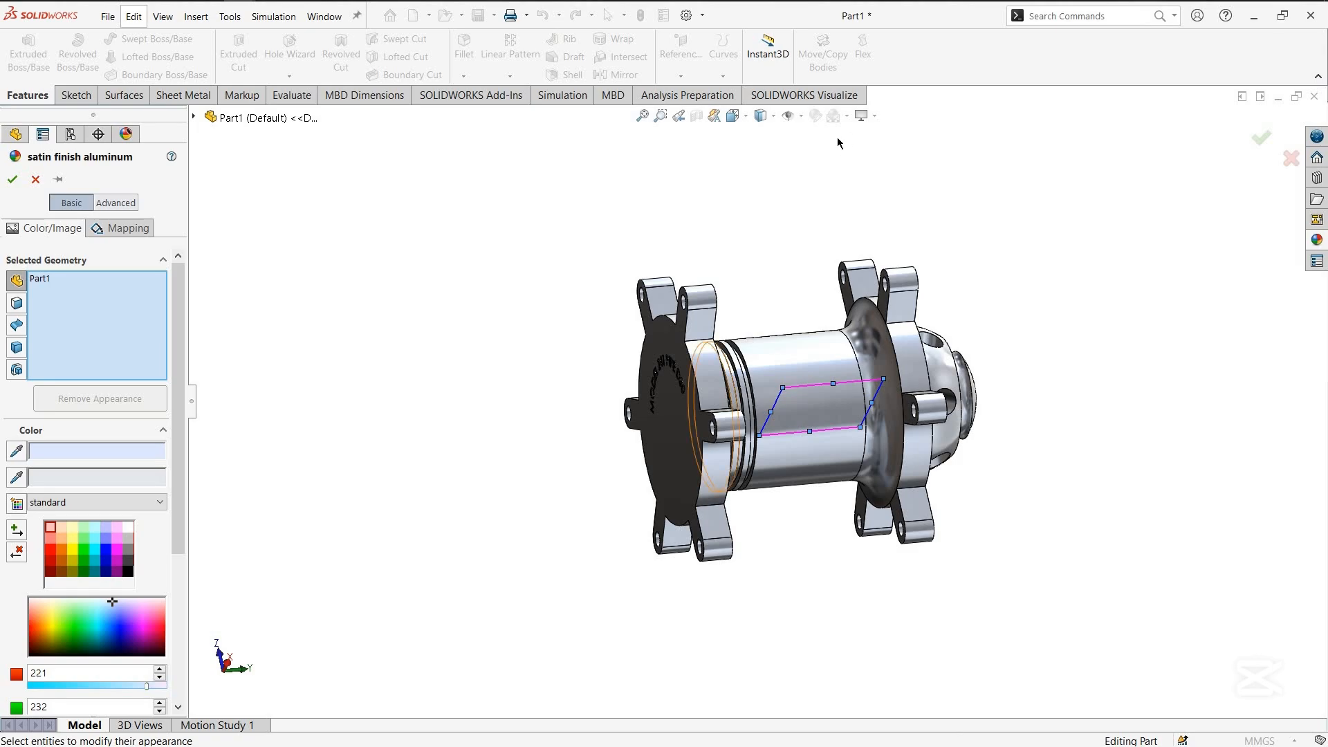
left_click(12, 179)
Examine the hollow interior in a section view cut along the Front Plane
middle_click_drag(1103, 421, 737, 177)
left_click(697, 116)
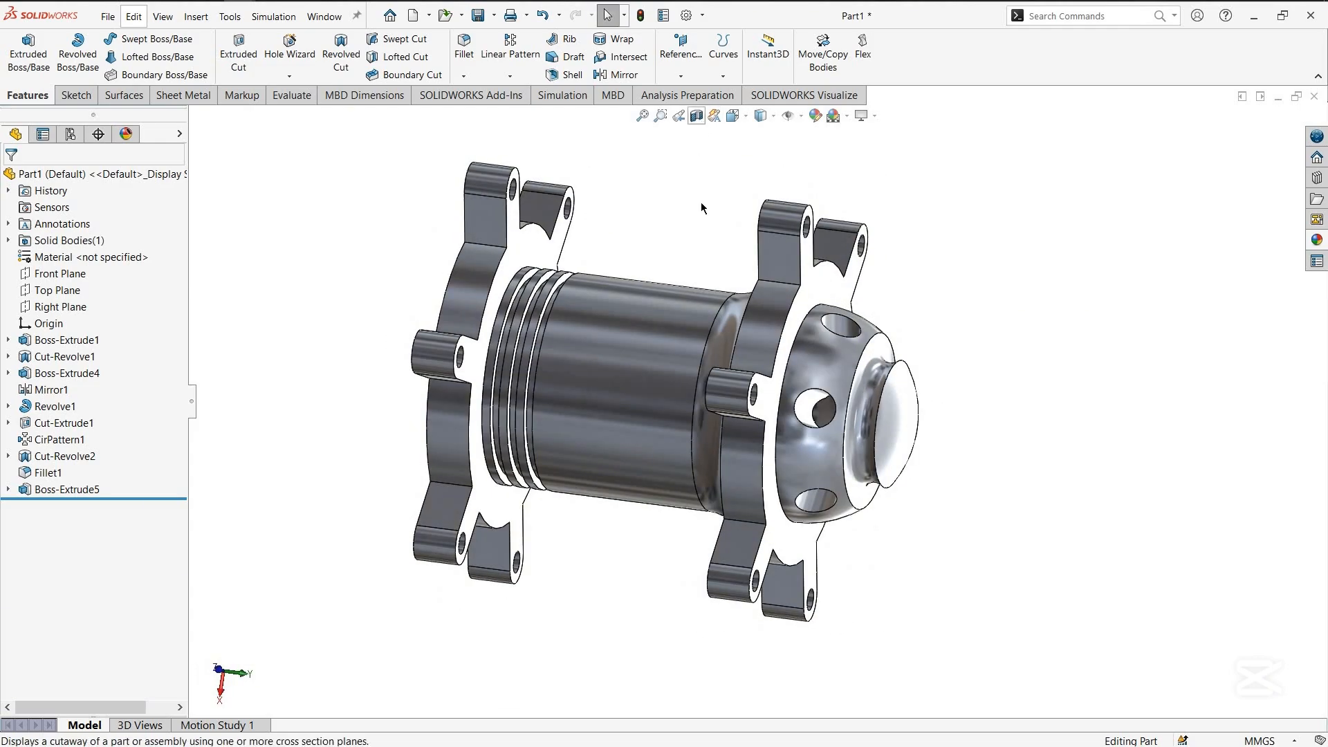
left_click(12, 179)
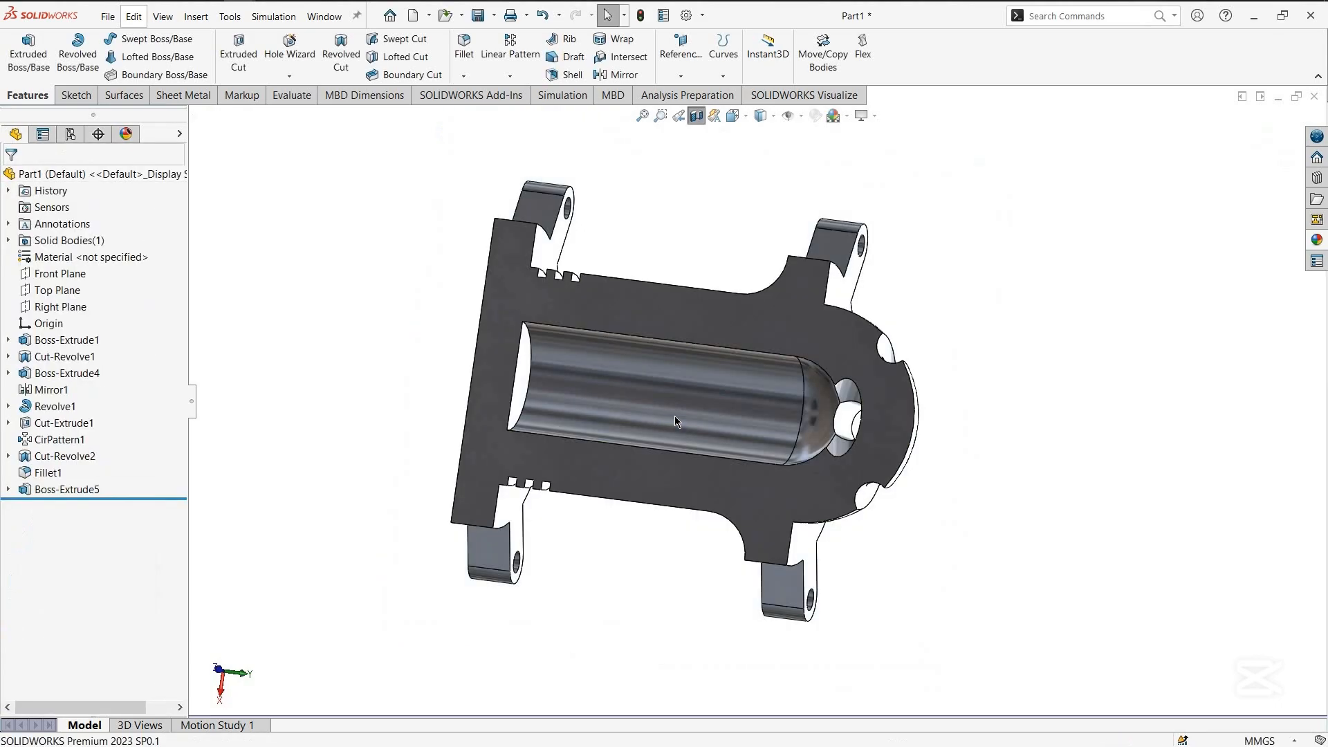
mouse_move(674, 417)
middle_mouse_down()
mouse_move(712, 373)
mouse_move(675, 359)
mouse_move(684, 408)
middle_mouse_up()
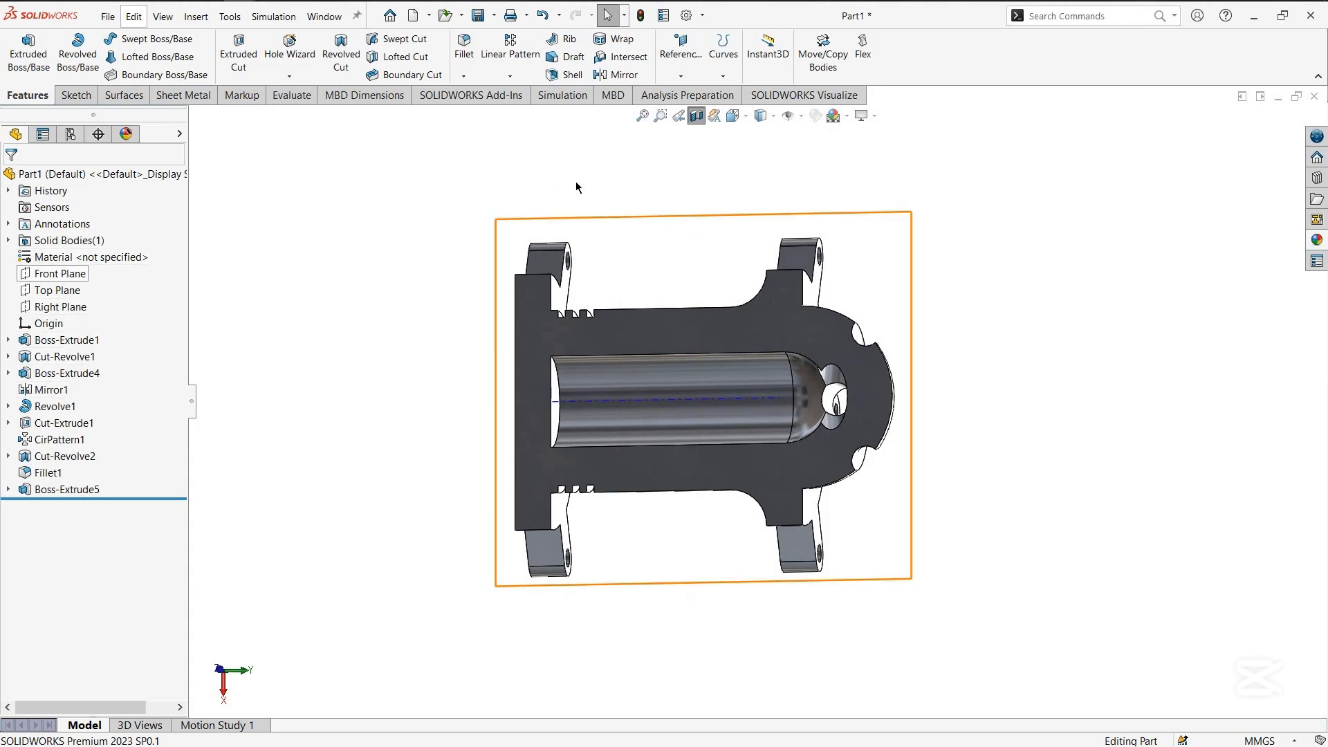
Sketch a circle centred on the origin on the Front Plane with a radius of 15 mm
left_click(64, 276)
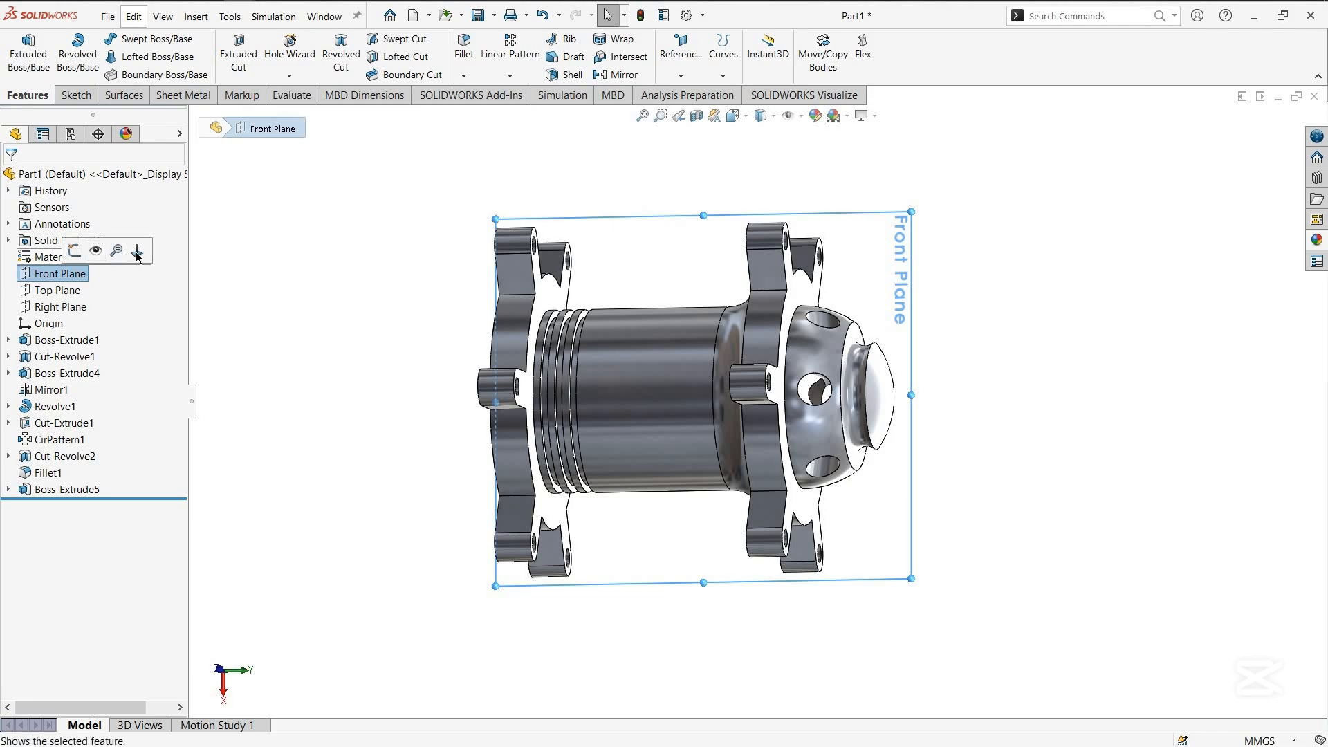
left_click(135, 254)
left_click(73, 96)
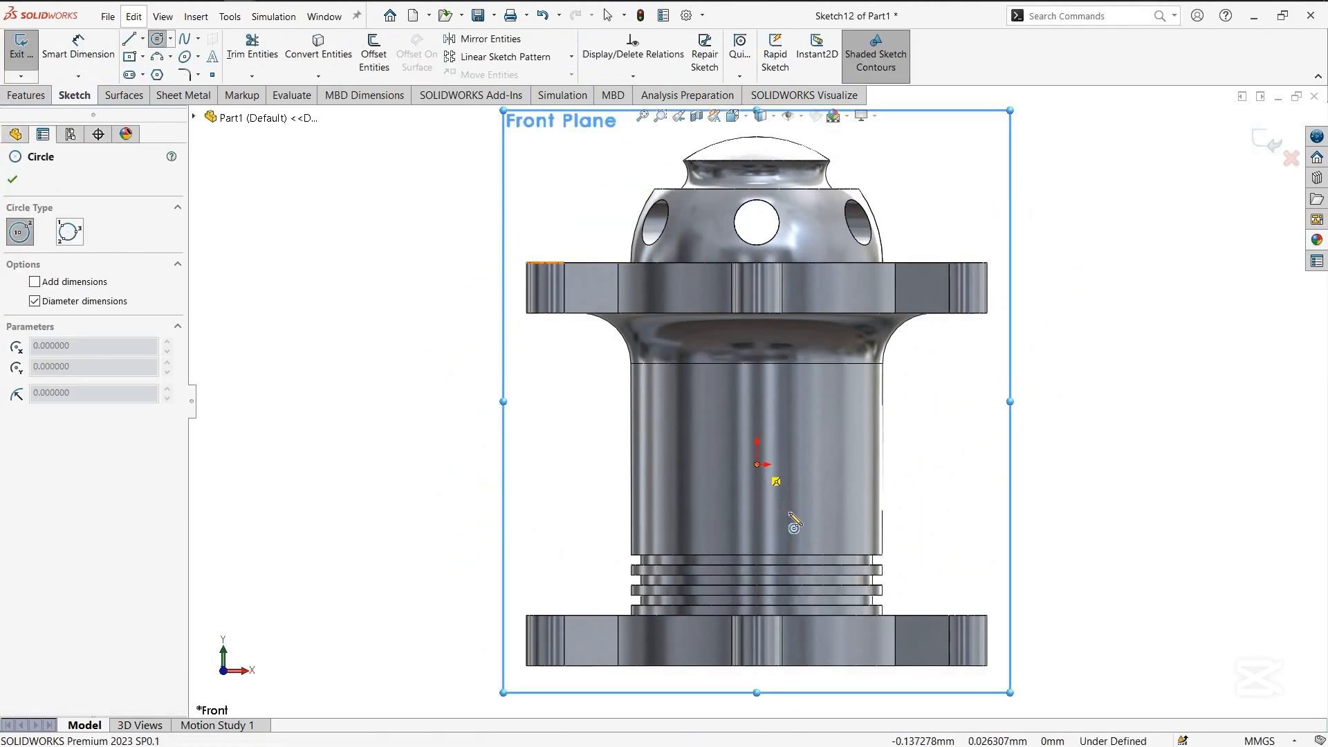
left_click(758, 463)
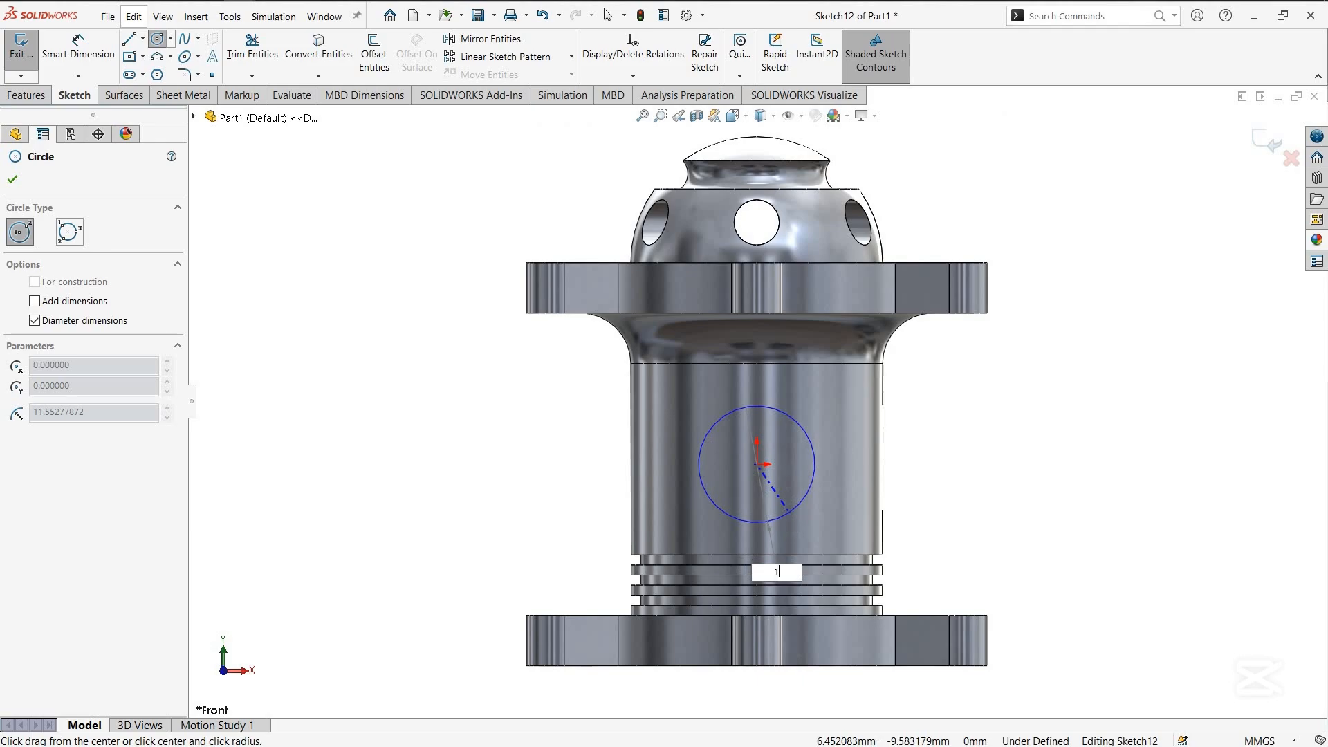
key("Return")
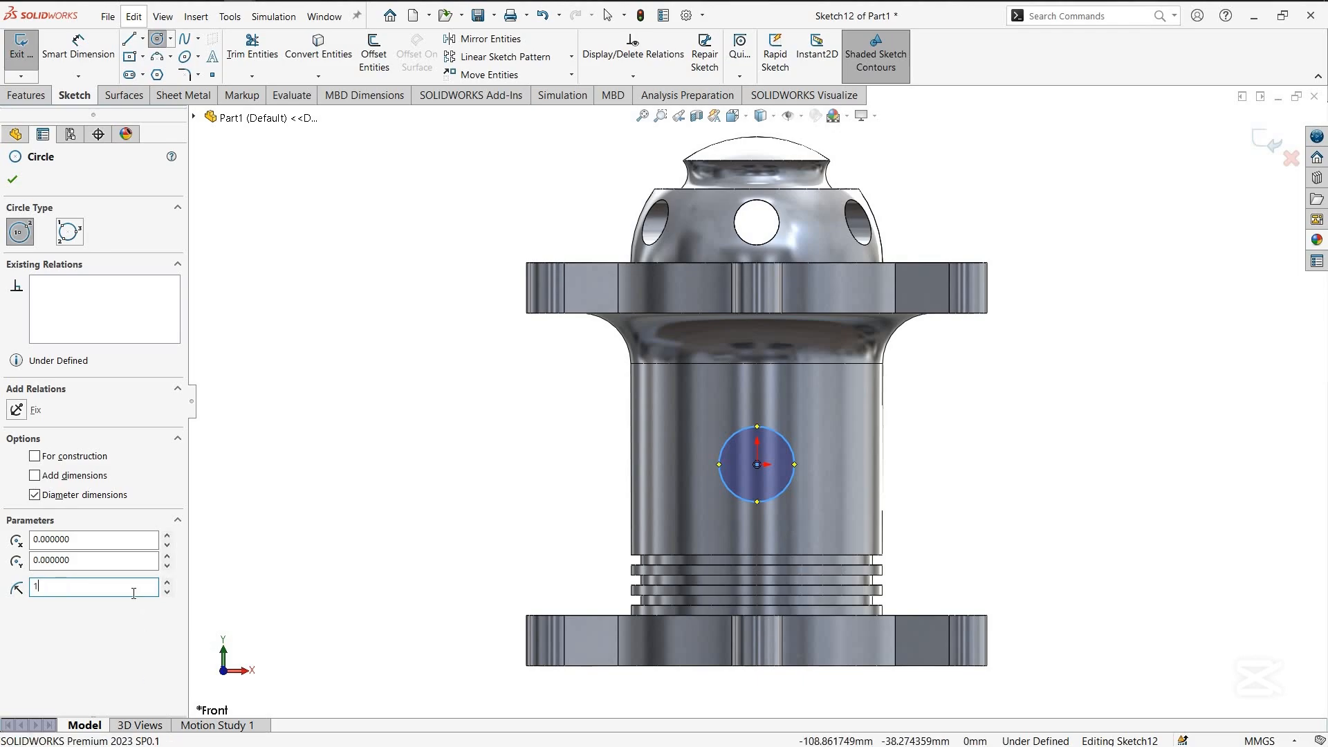
key("Return")
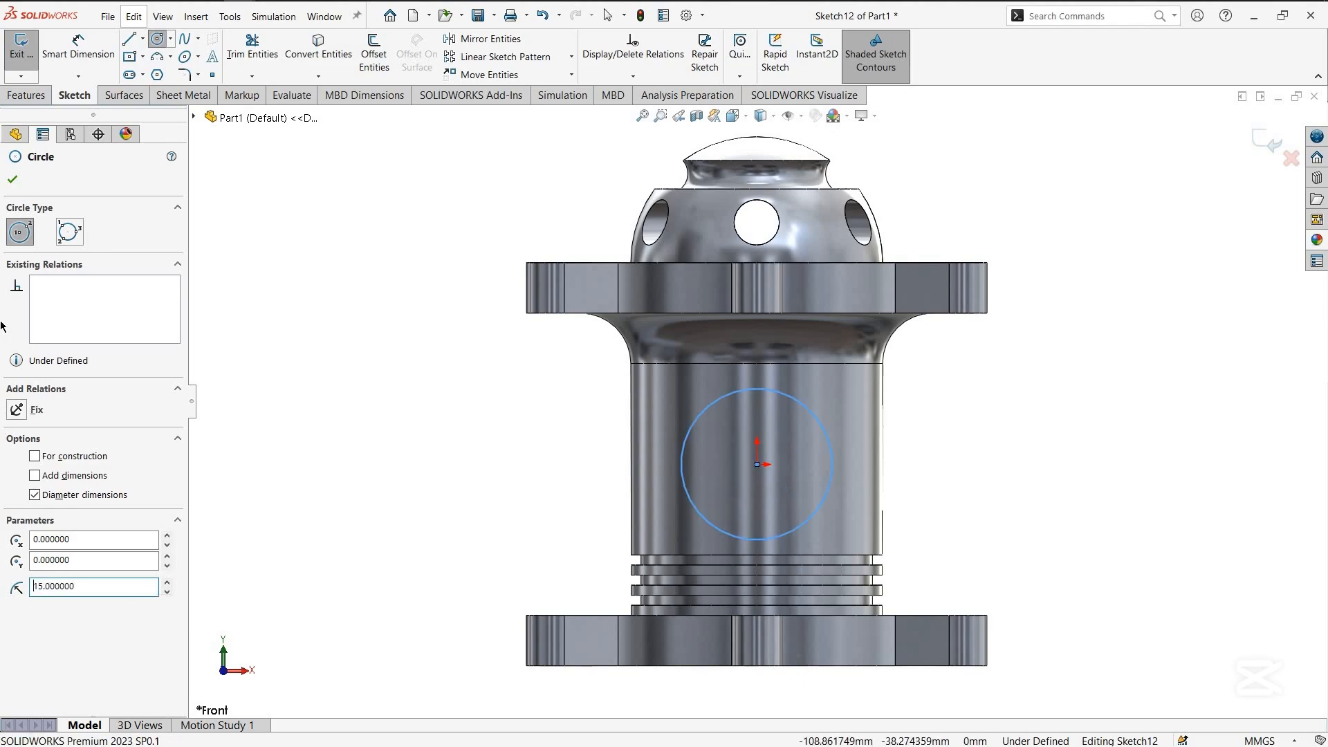
Dimension the circle's diameter as 30 mm
left_click(88, 63)
left_click(832, 463)
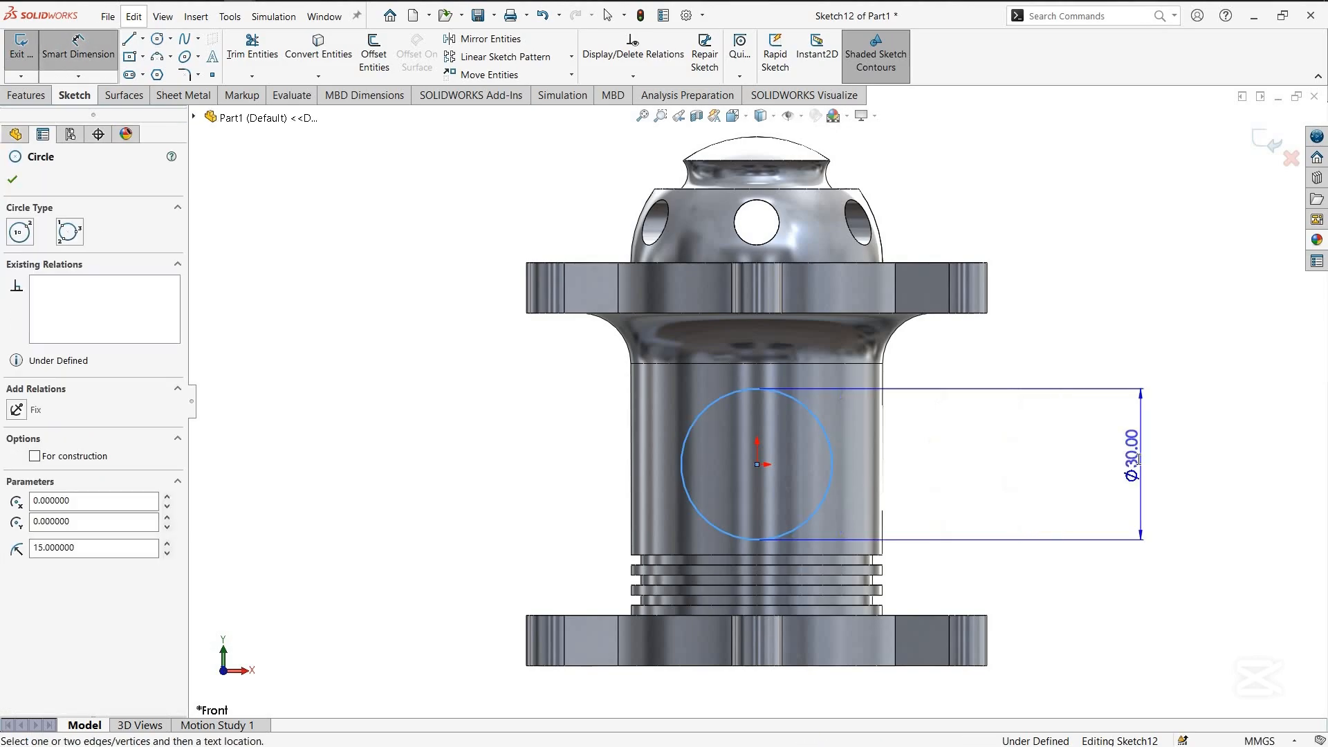
left_click(1142, 463)
key("Return")
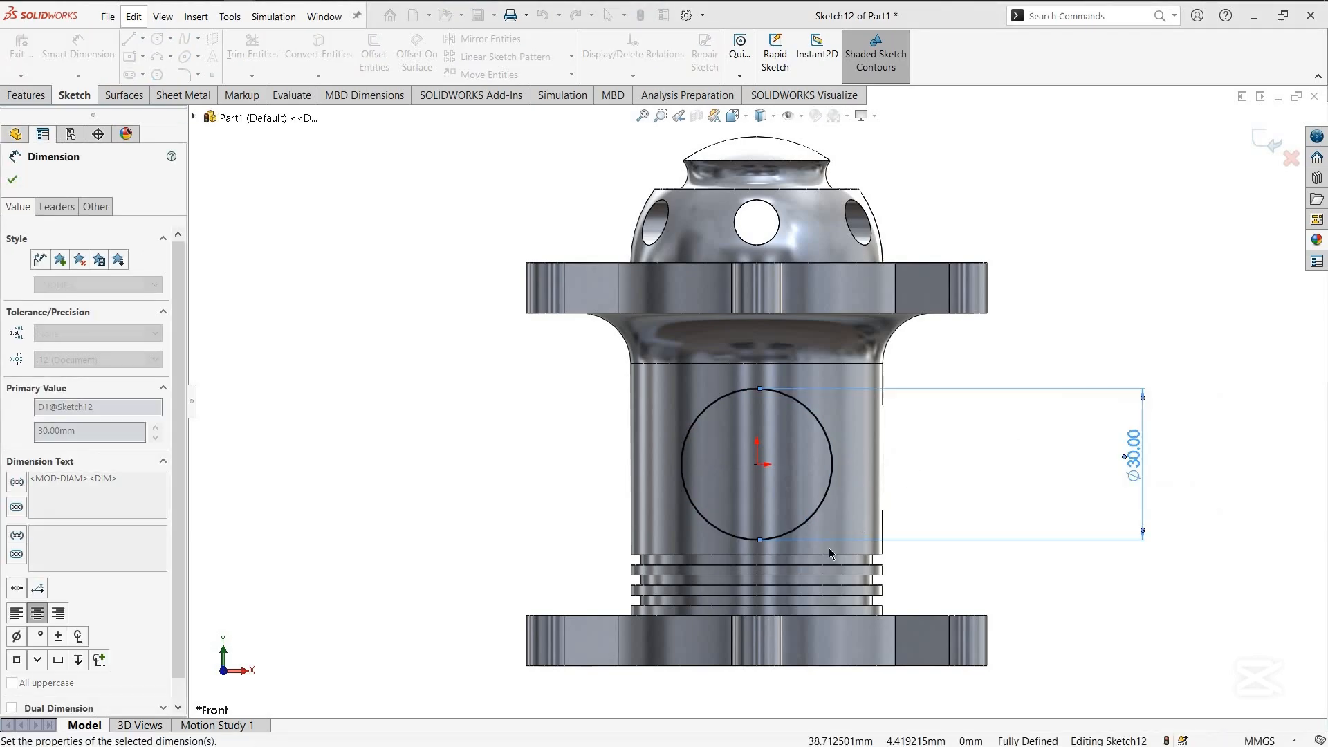
key("Escape")
Cut-extrude the 30 mm circle from the sketch plane up to the outer cylindrical face of the body
middle_click_drag(873, 408, 762, 479)
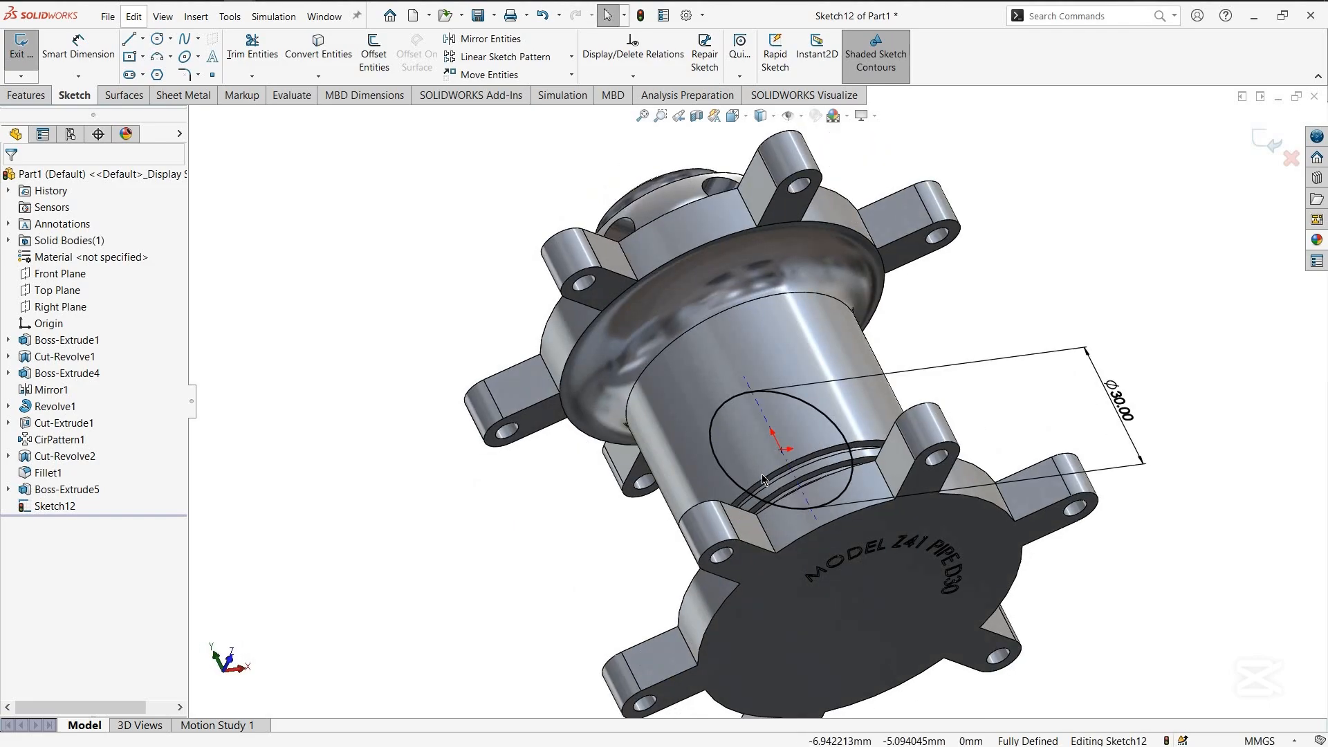
left_click(125, 95)
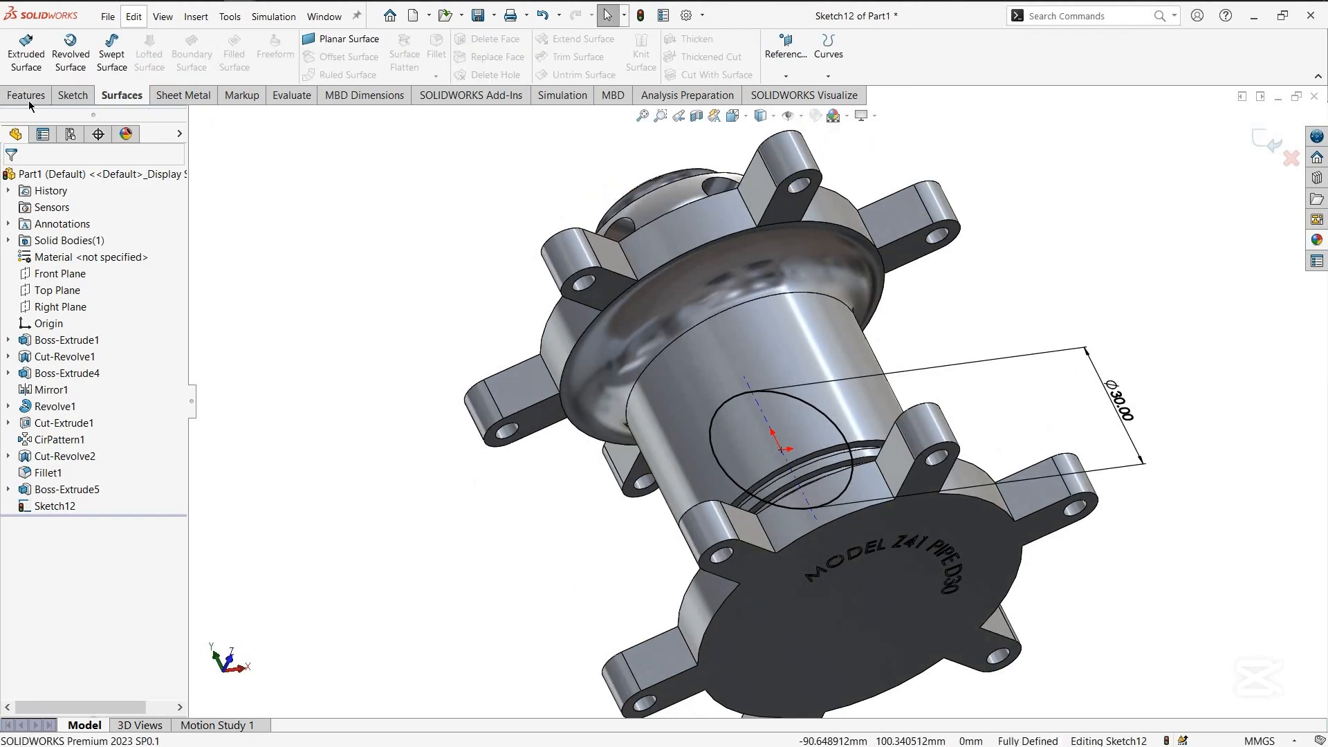
left_click(28, 95)
left_click(242, 63)
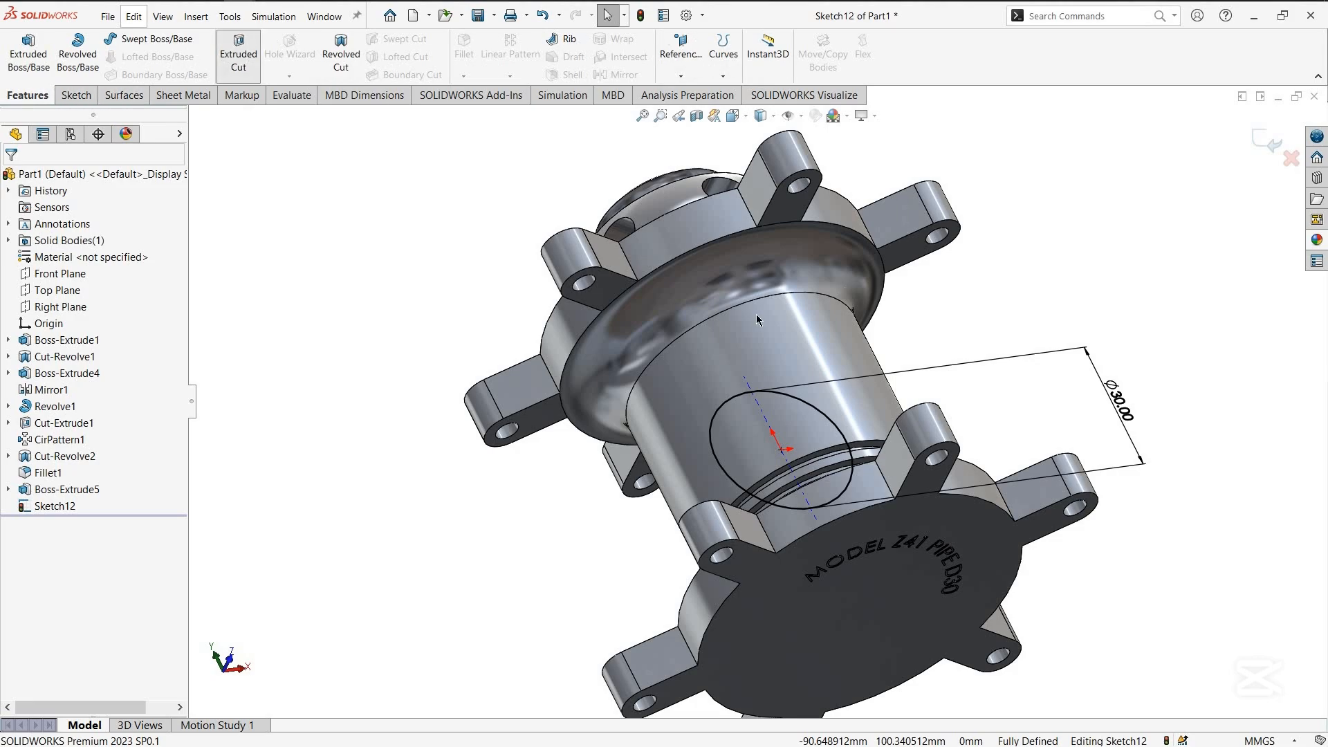
left_click(97, 275)
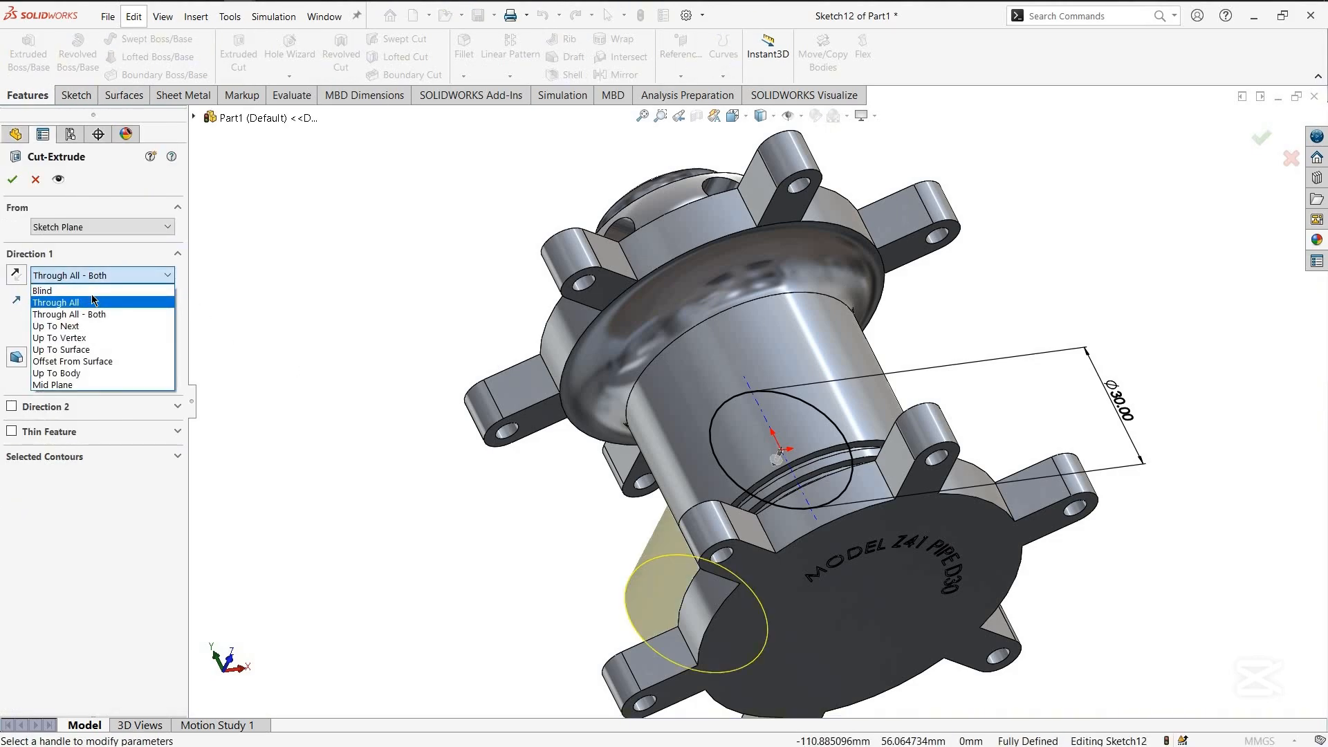
left_click(76, 349)
left_click(795, 439)
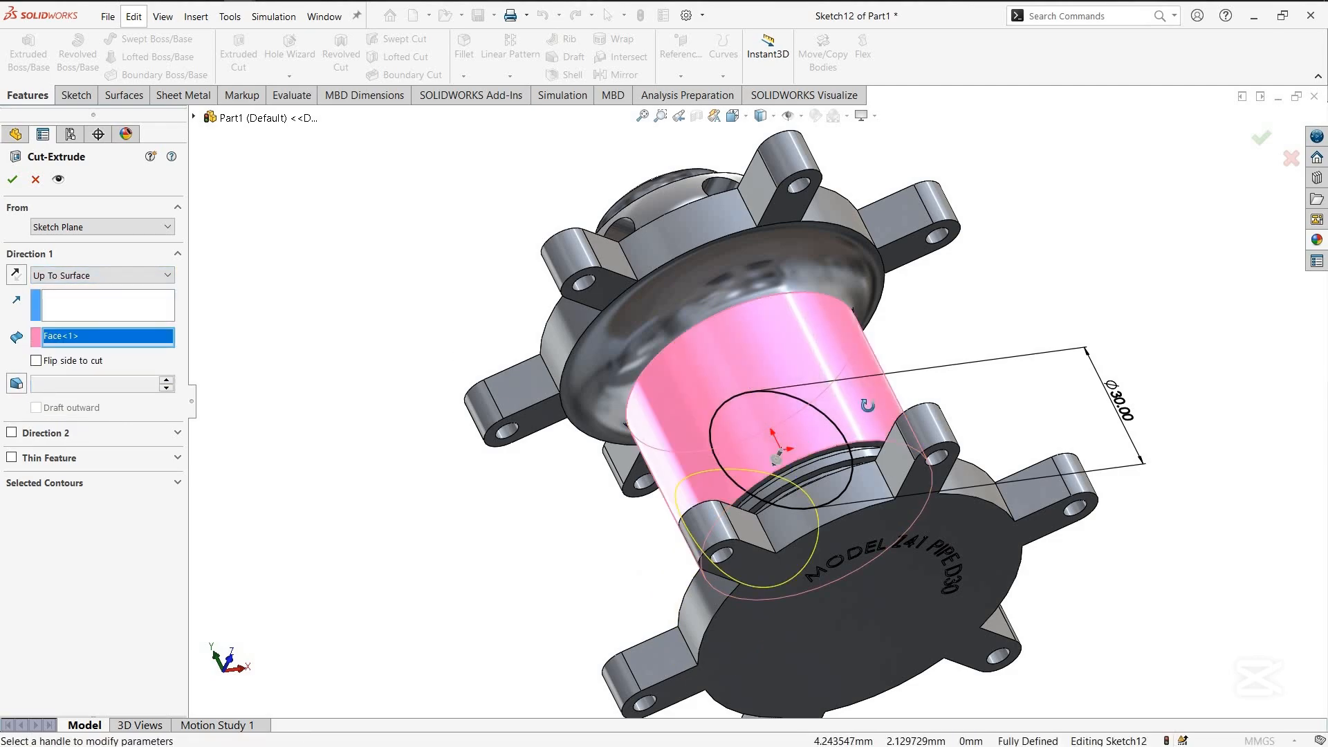
mouse_move(867, 405)
middle_mouse_down()
mouse_move(936, 347)
mouse_move(622, 387)
middle_mouse_up()
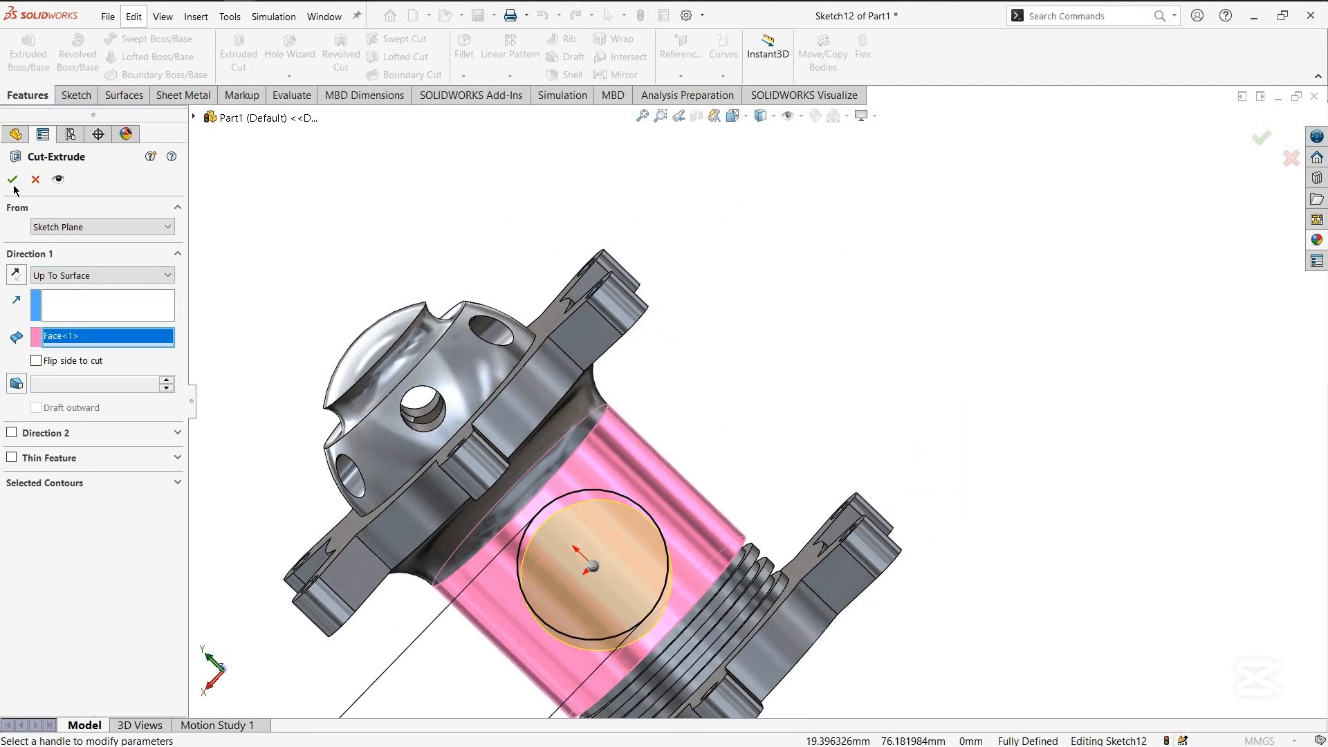
scroll(651, 558, "up", 1)
Examine the new side opening and the interior in a section view based on the Front Plane with the cutting plane tilted
middle_click_drag(588, 664, 652, 601)
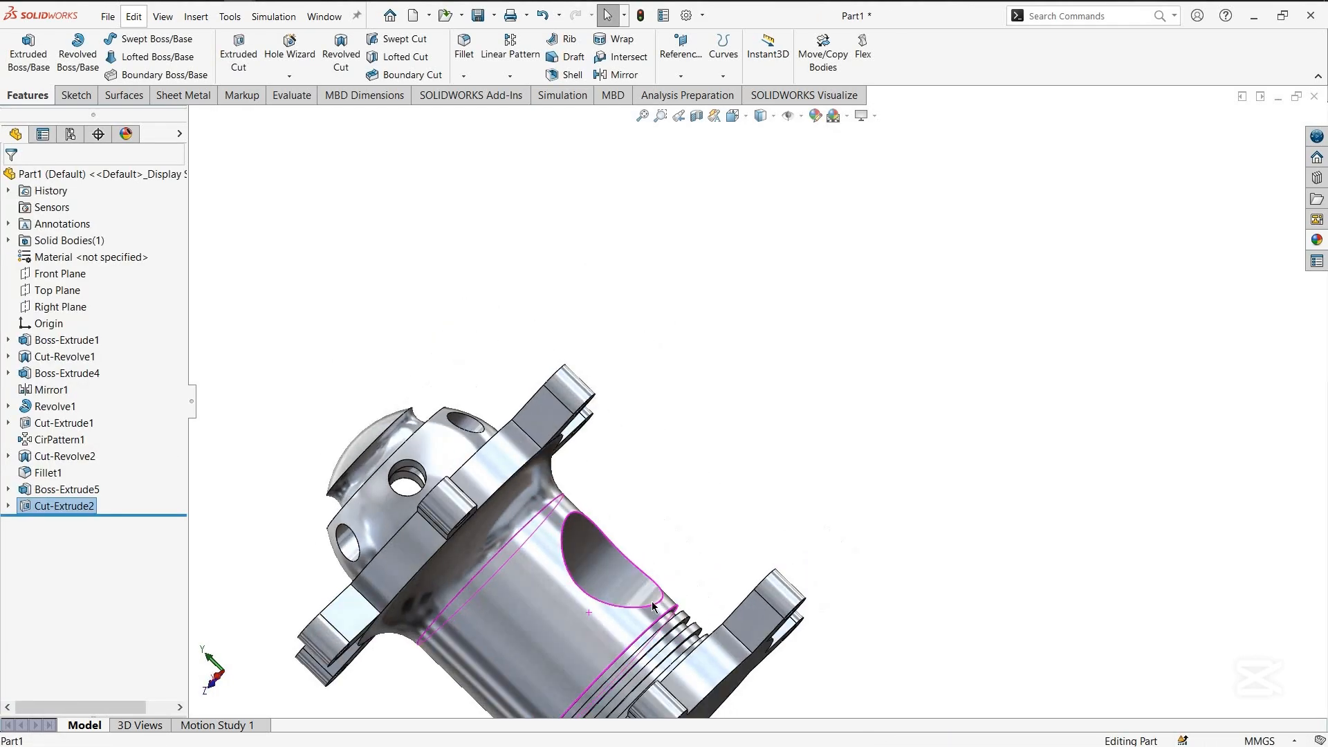
scroll(675, 450, "up", 1)
middle_click_drag(675, 449, 688, 525)
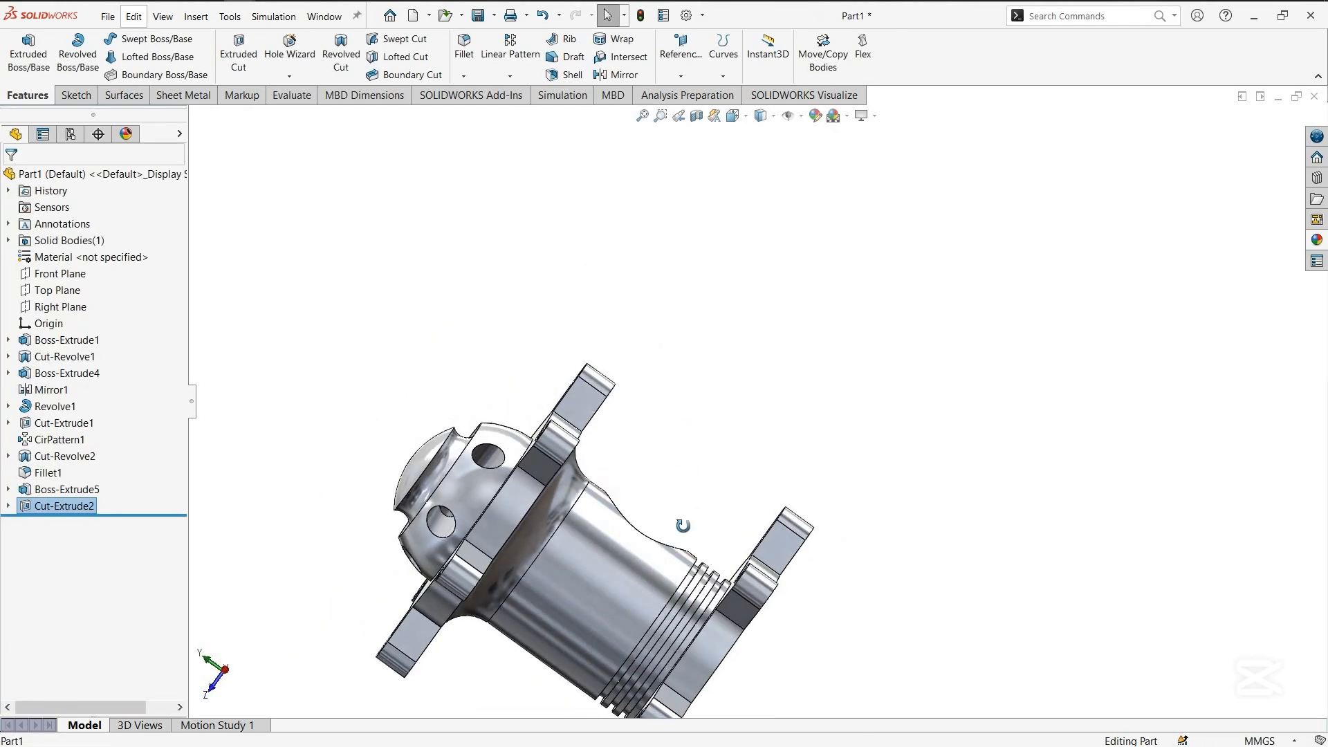
scroll(688, 526, "up", 2)
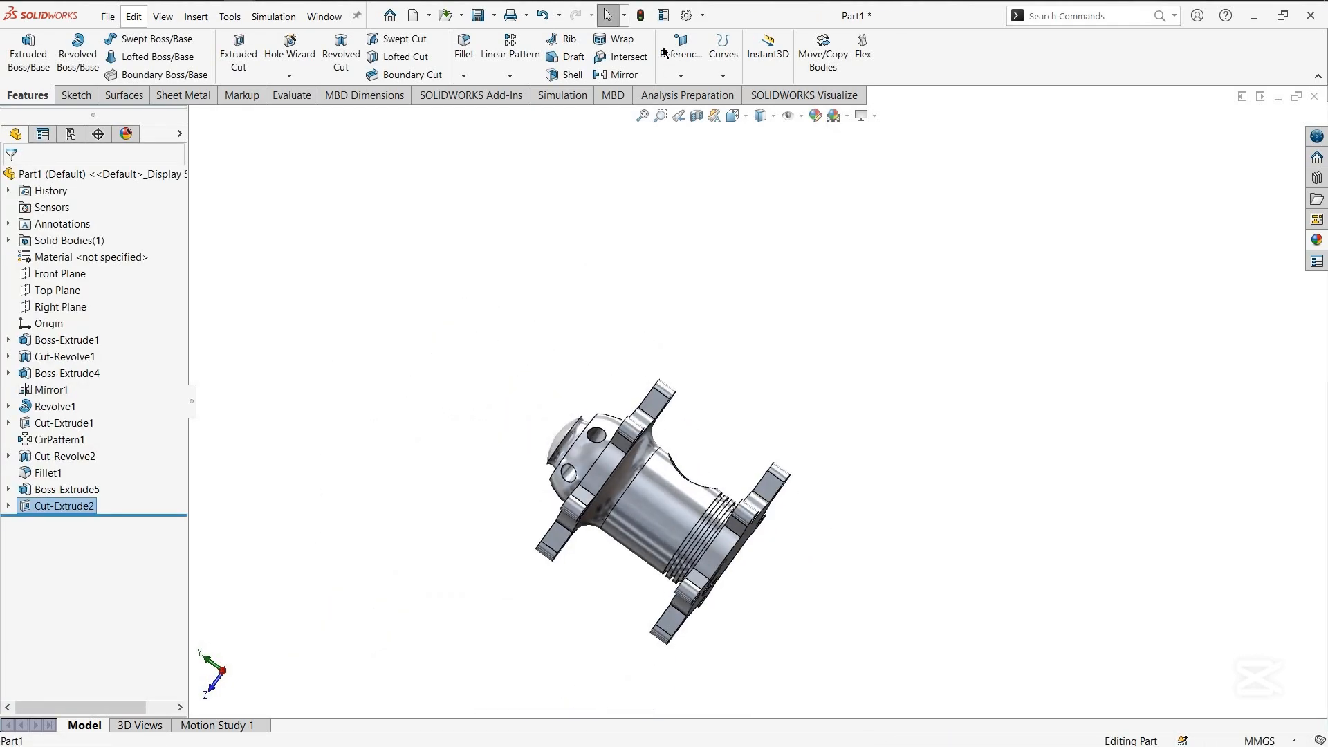
left_click(696, 117)
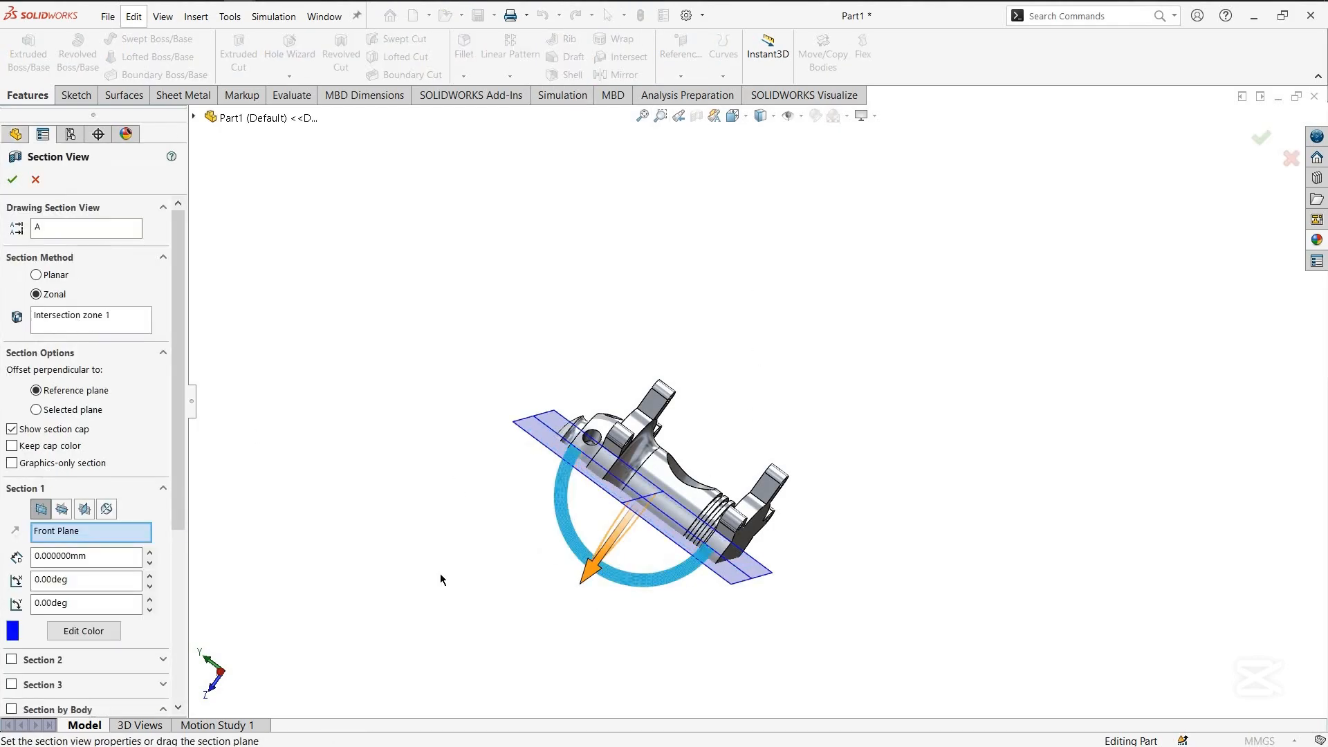
middle_click_drag(529, 504, 574, 542)
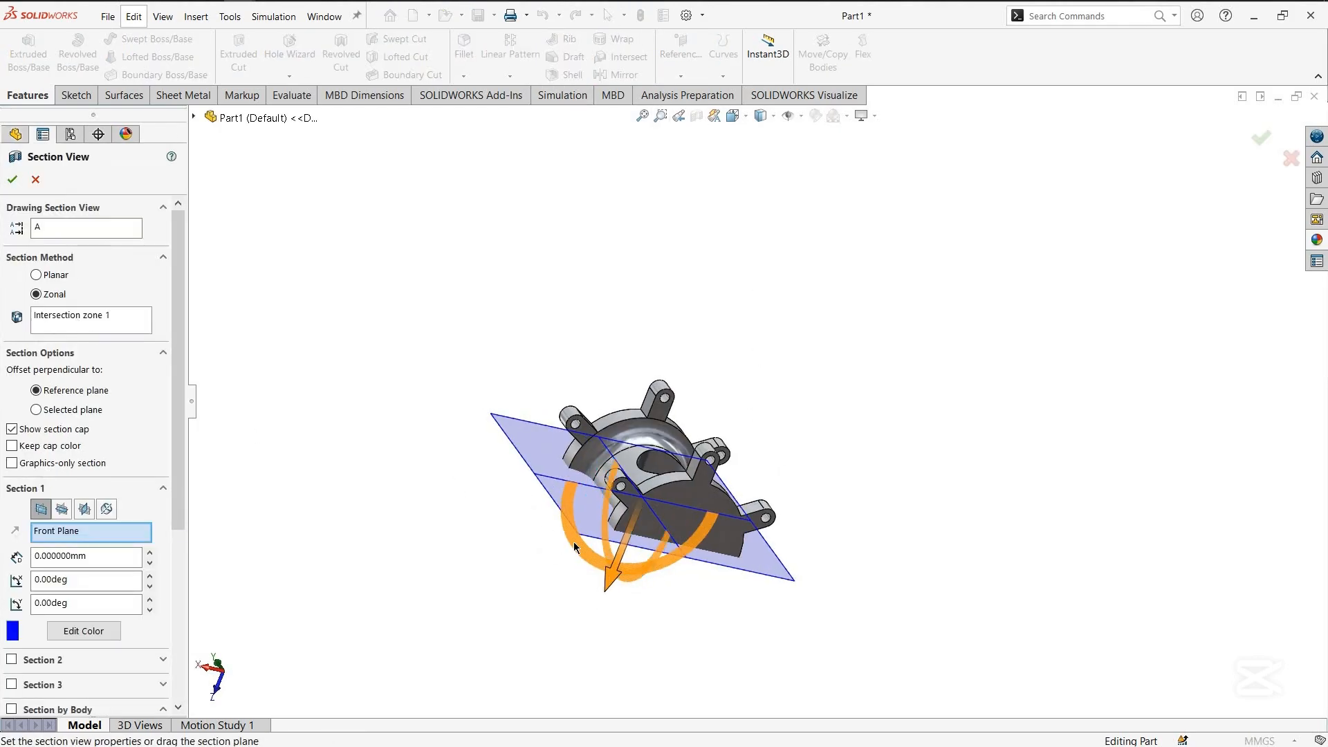
left_click_drag(574, 541, 601, 484)
scroll(614, 510, "down", 3)
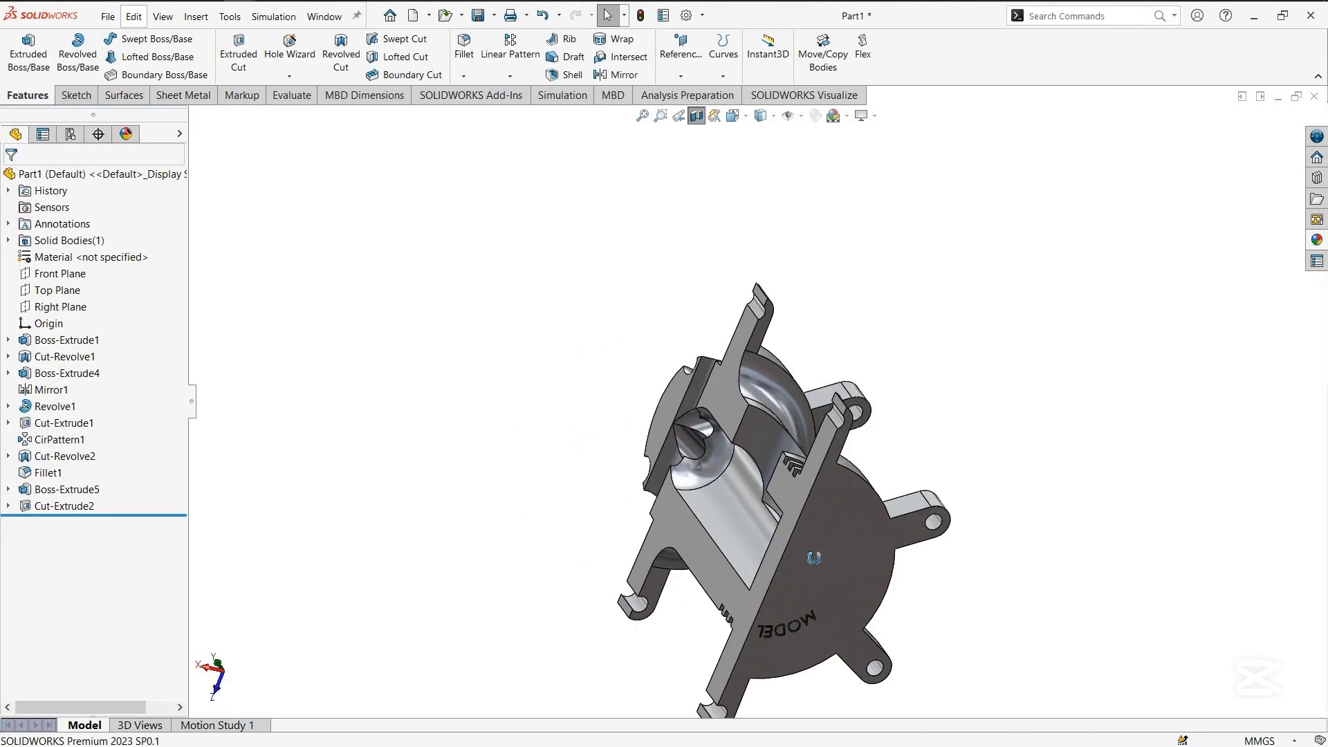
middle_click_drag(814, 557, 622, 325)
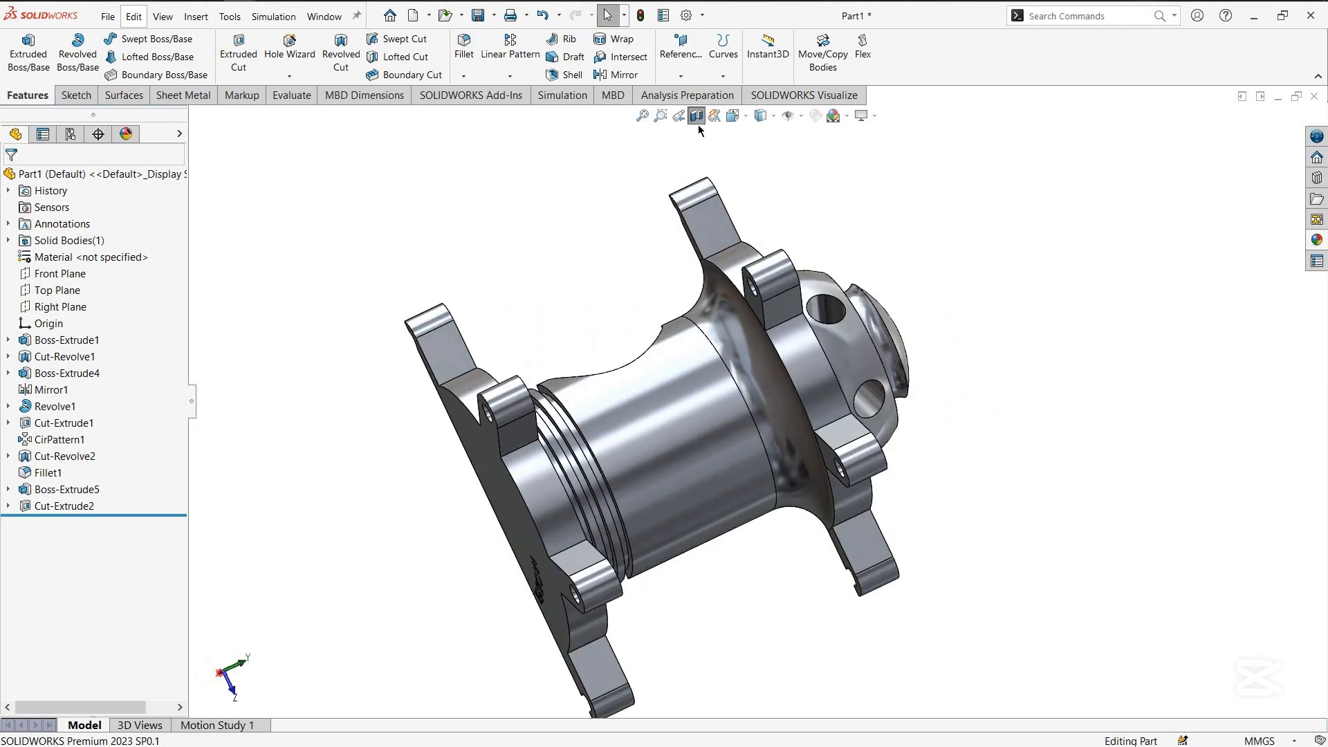
left_click(696, 116)
scroll(899, 520, "up", 2)
scroll(899, 520, "up", 1)
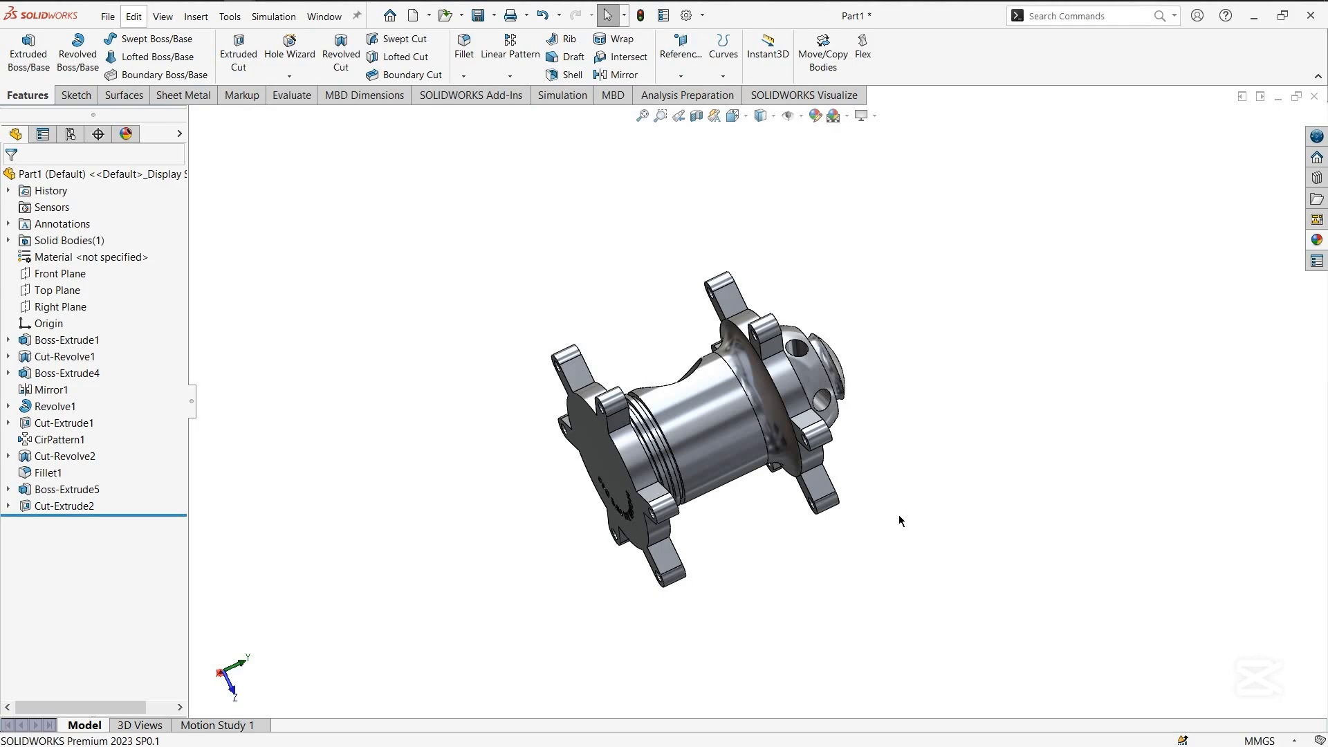
middle_click_drag(742, 420, 643, 447)
scroll(641, 445, "down", 2)
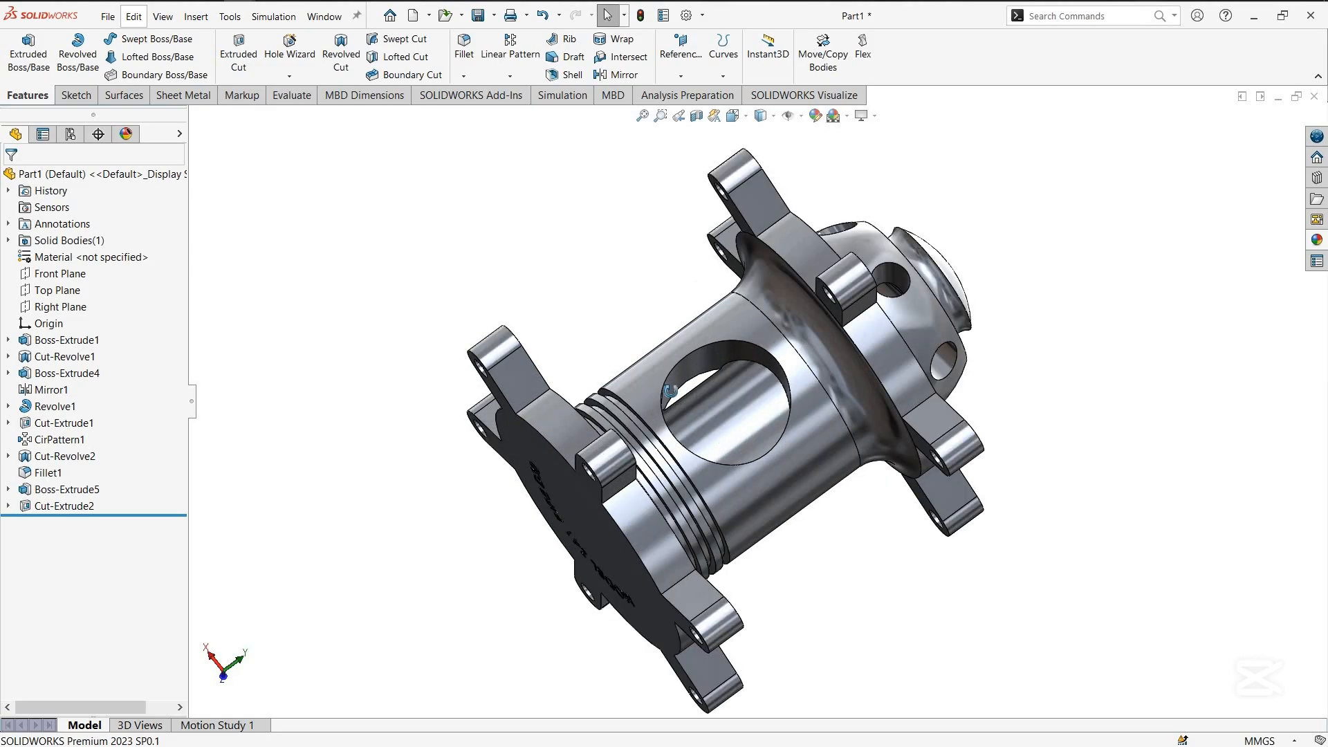
mouse_move(667, 385)
middle_mouse_down()
mouse_move(645, 339)
mouse_move(670, 382)
middle_mouse_up()
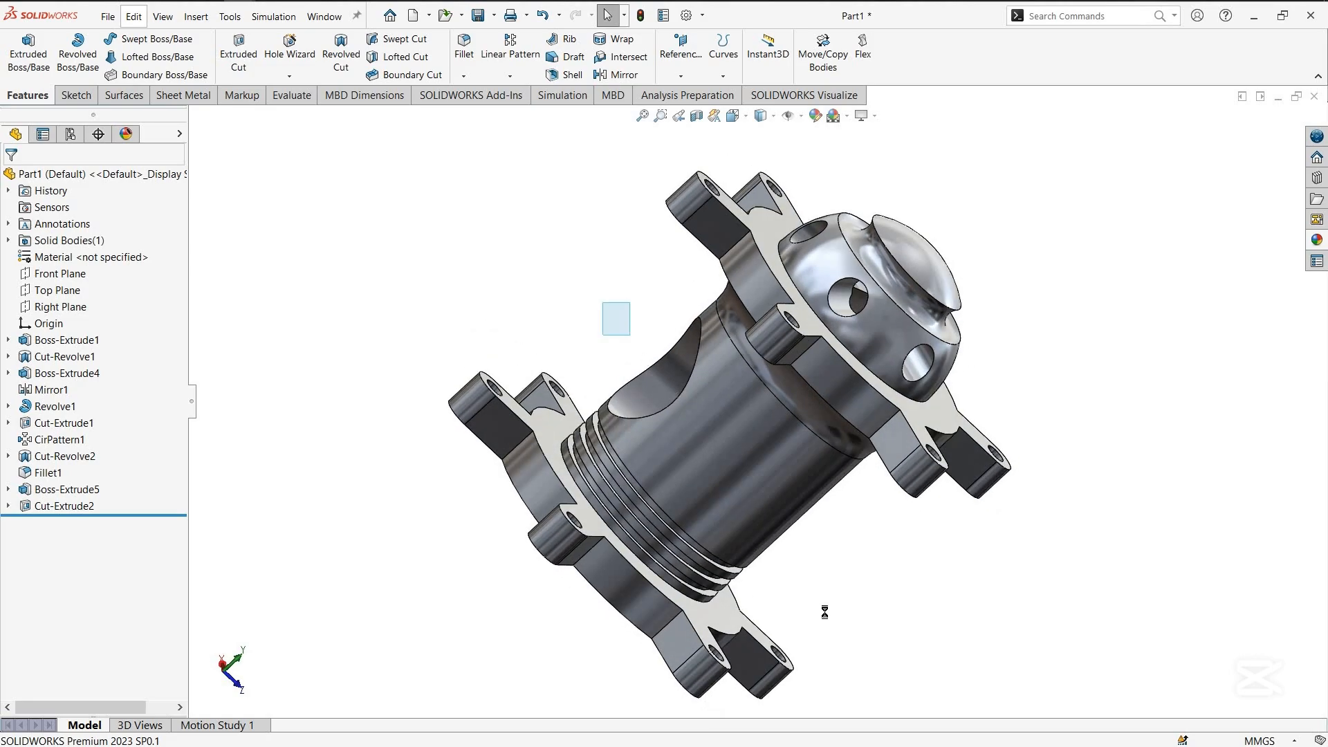
Examine both lugged flanges, the side opening and the base face from opposite sides of the part
left_click_drag(824, 612, 841, 636)
left_click(607, 379)
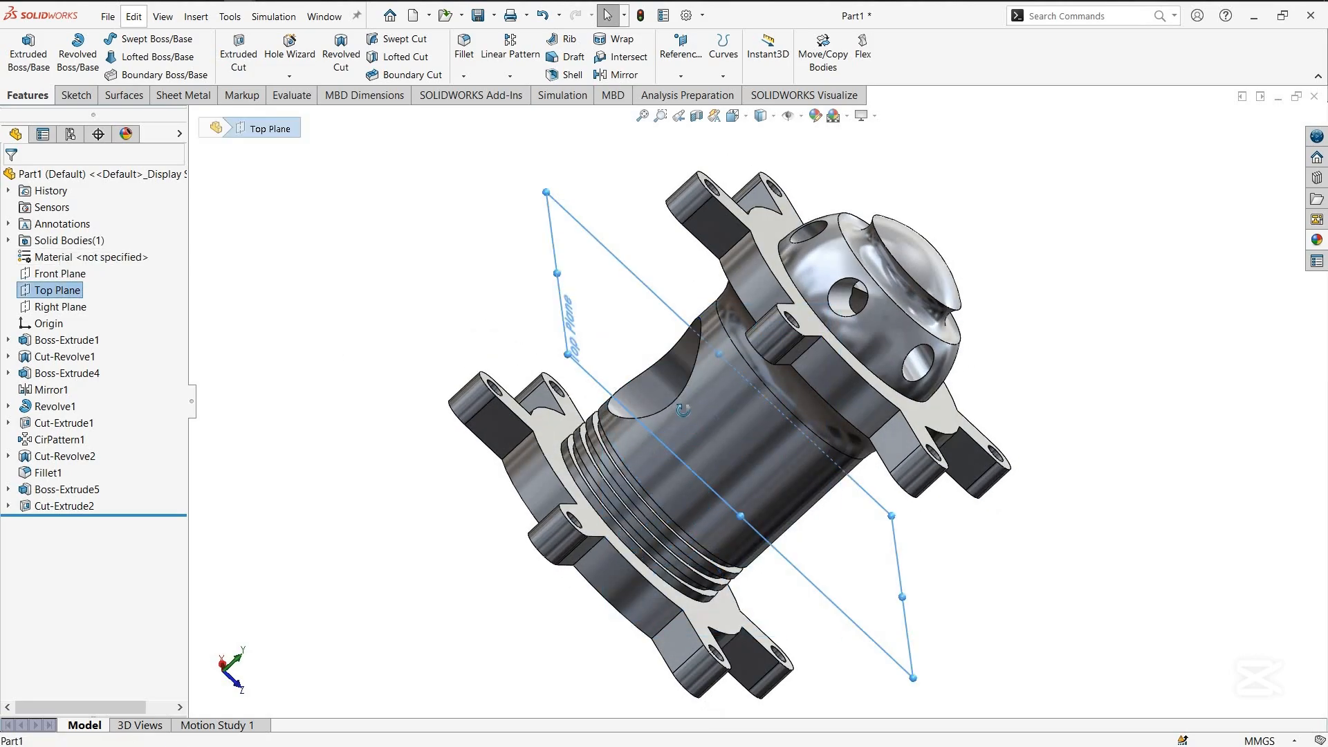
middle_click_drag(685, 412, 781, 472)
left_click(826, 447)
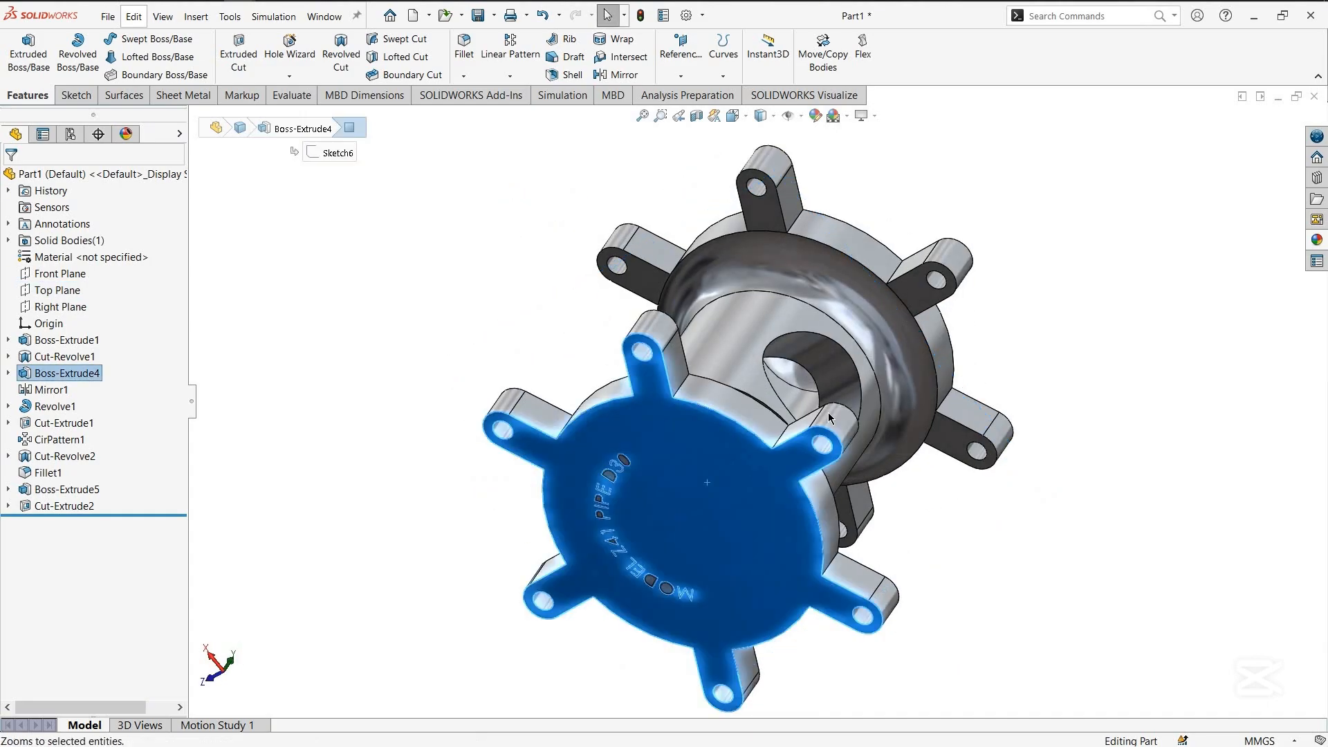
middle_click_drag(772, 375, 755, 268)
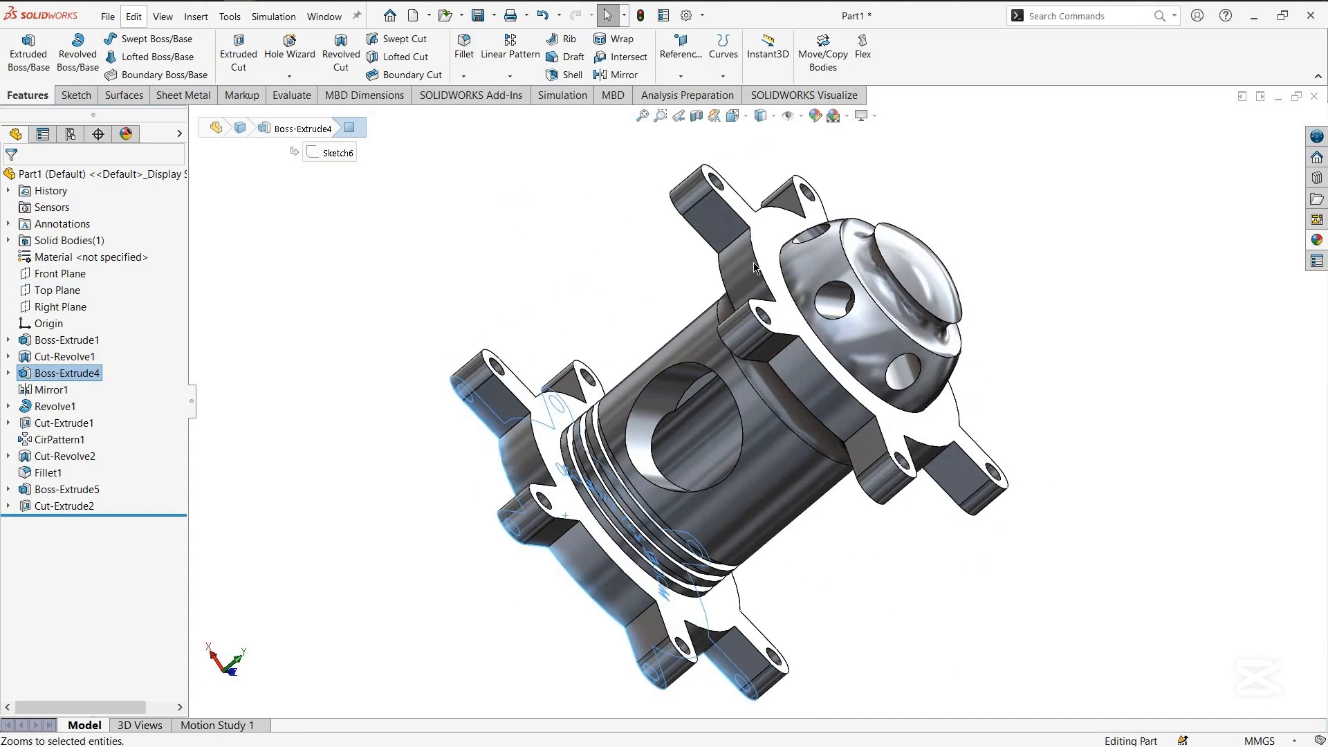
left_click(861, 402)
middle_click_drag(901, 458, 895, 439)
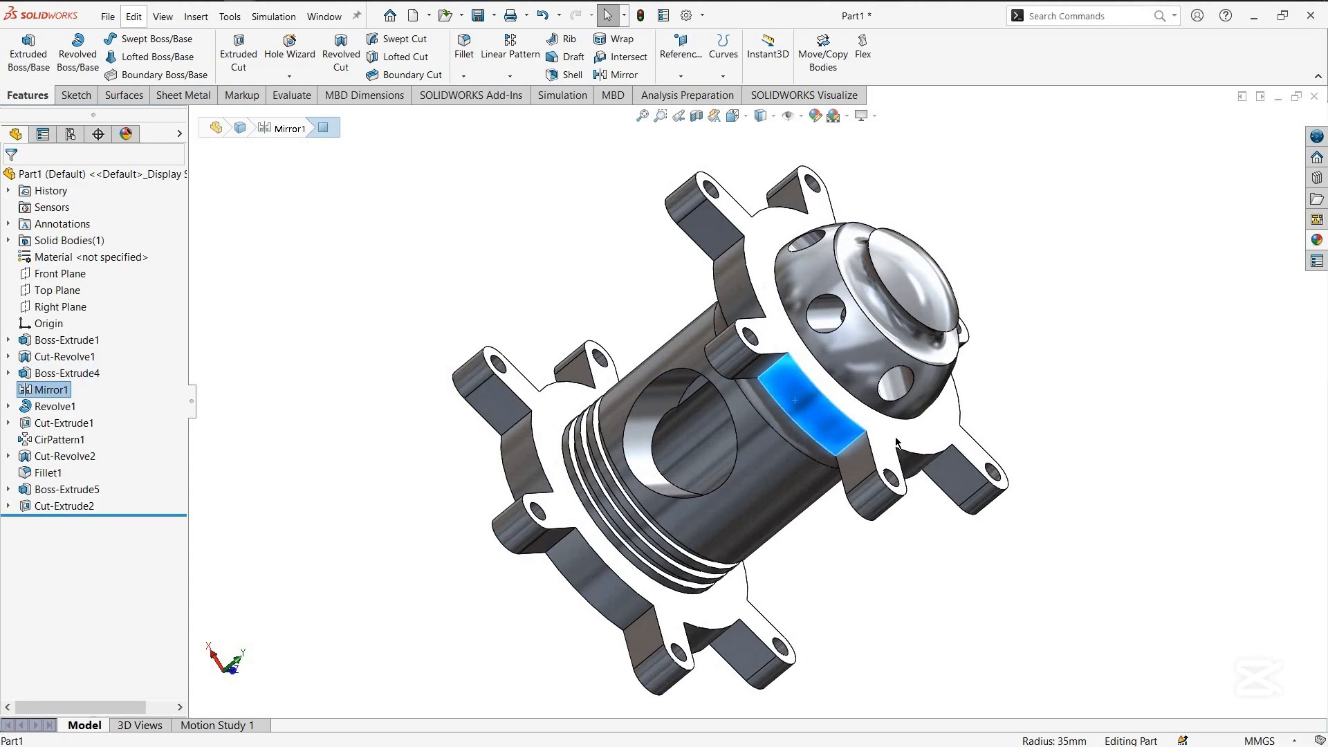
left_click(895, 438)
middle_click_drag(698, 600, 731, 556)
left_click(732, 556)
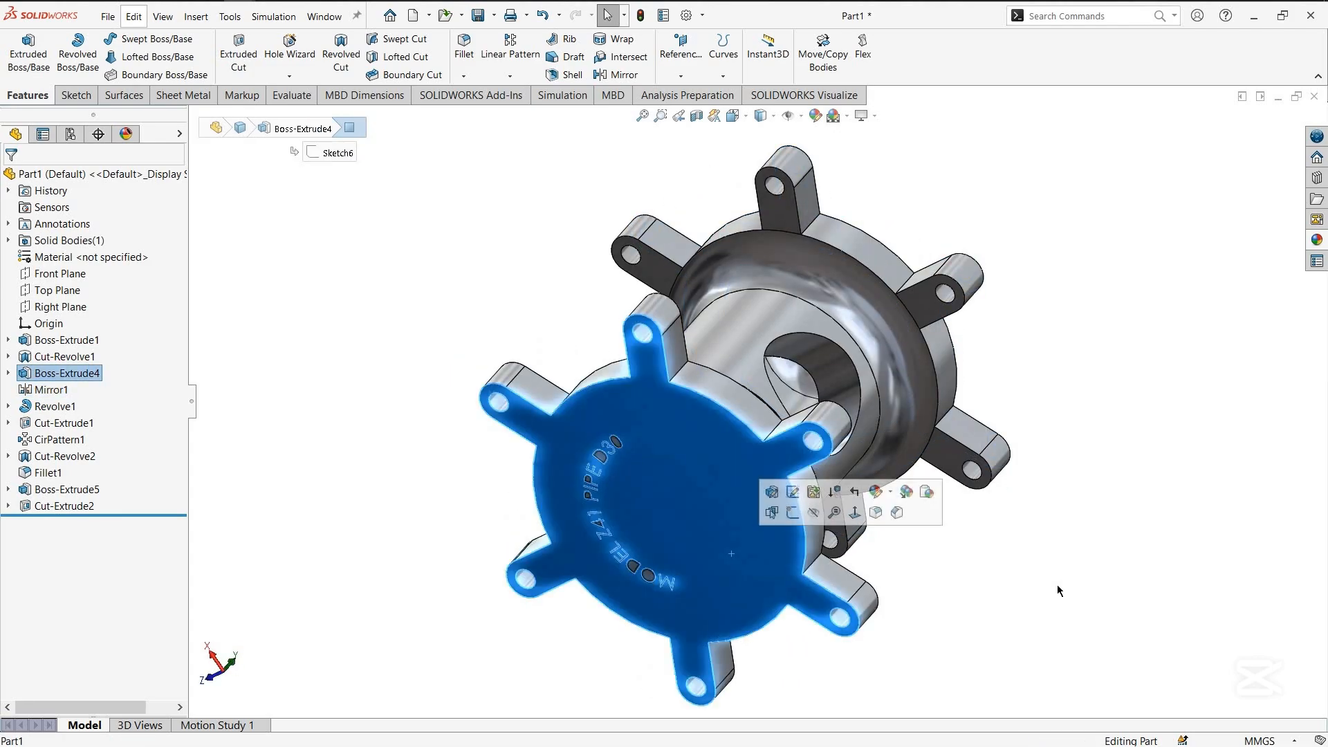
left_click(1056, 584)
Inspect the dome up close, including its round side holes and the groove beneath the cap
middle_click_drag(839, 506, 777, 371)
scroll(870, 415, "down", 2)
left_click(889, 459)
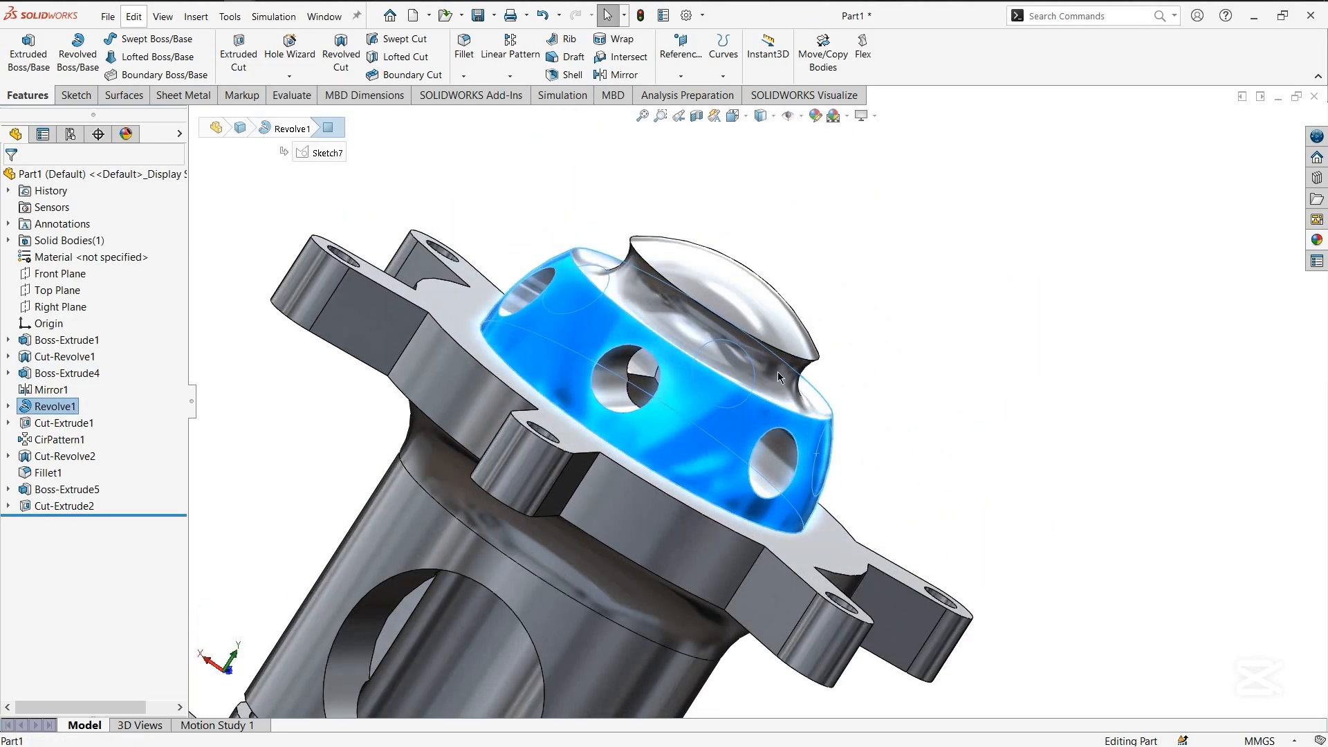
left_click(778, 372)
scroll(680, 418, "down", 2)
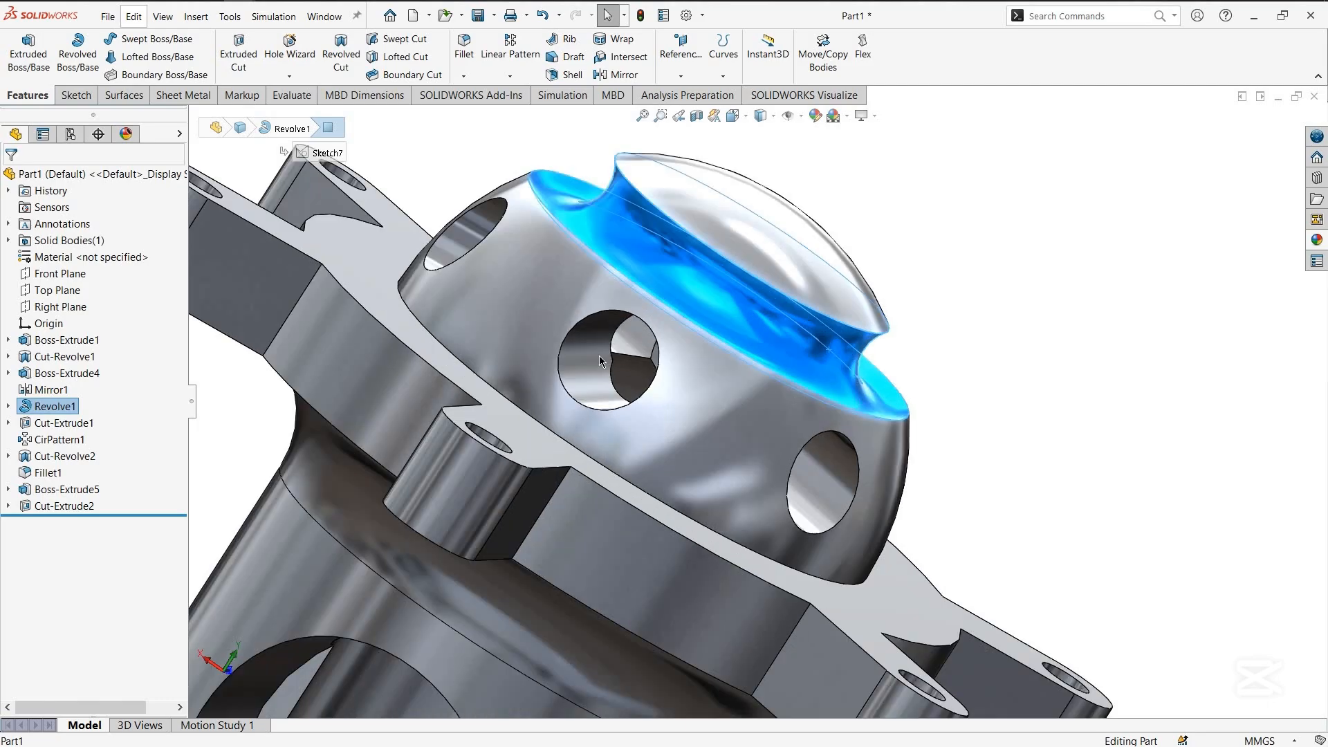
left_click(598, 355)
middle_click_drag(693, 412, 675, 422)
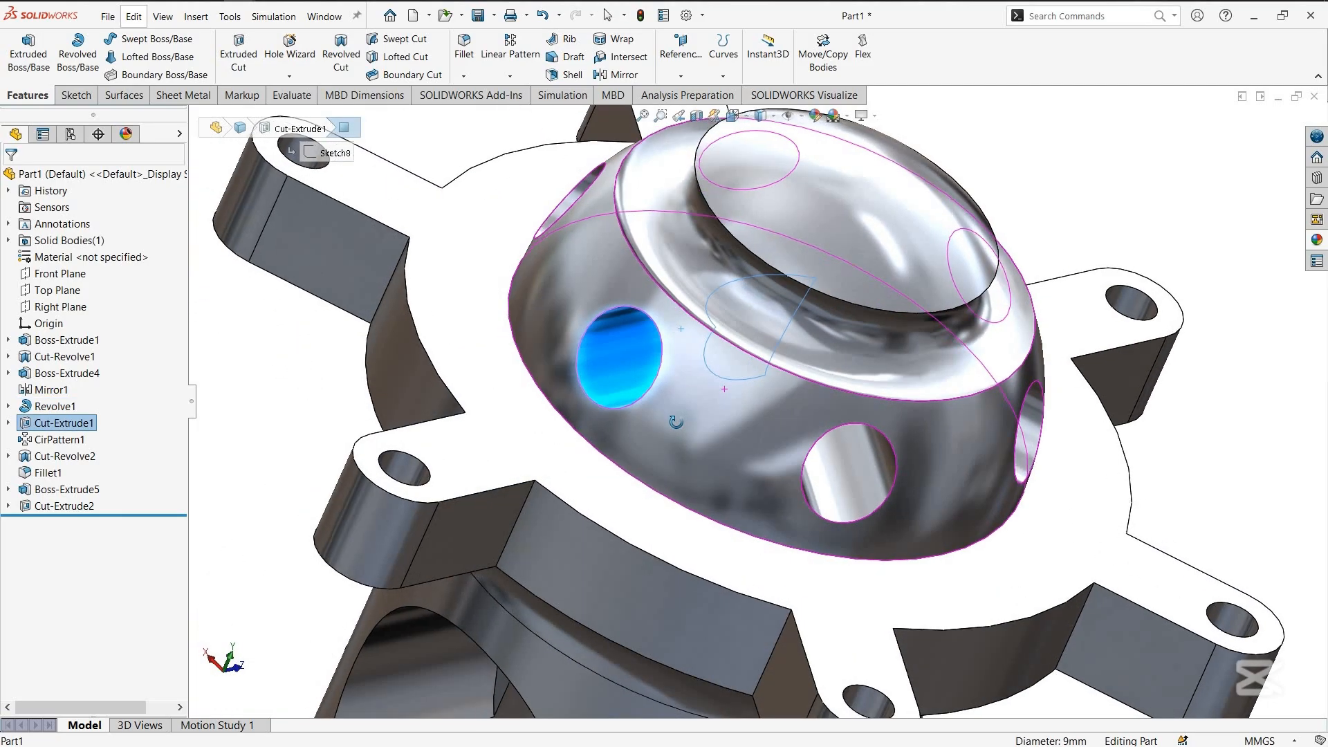
middle_click_drag(664, 340, 619, 336)
scroll(619, 336, "up", 4)
left_click(860, 334)
Review the curved base text, the grooved cylinder and the overall shape of the part from all sides
scroll(724, 522, "up", 2)
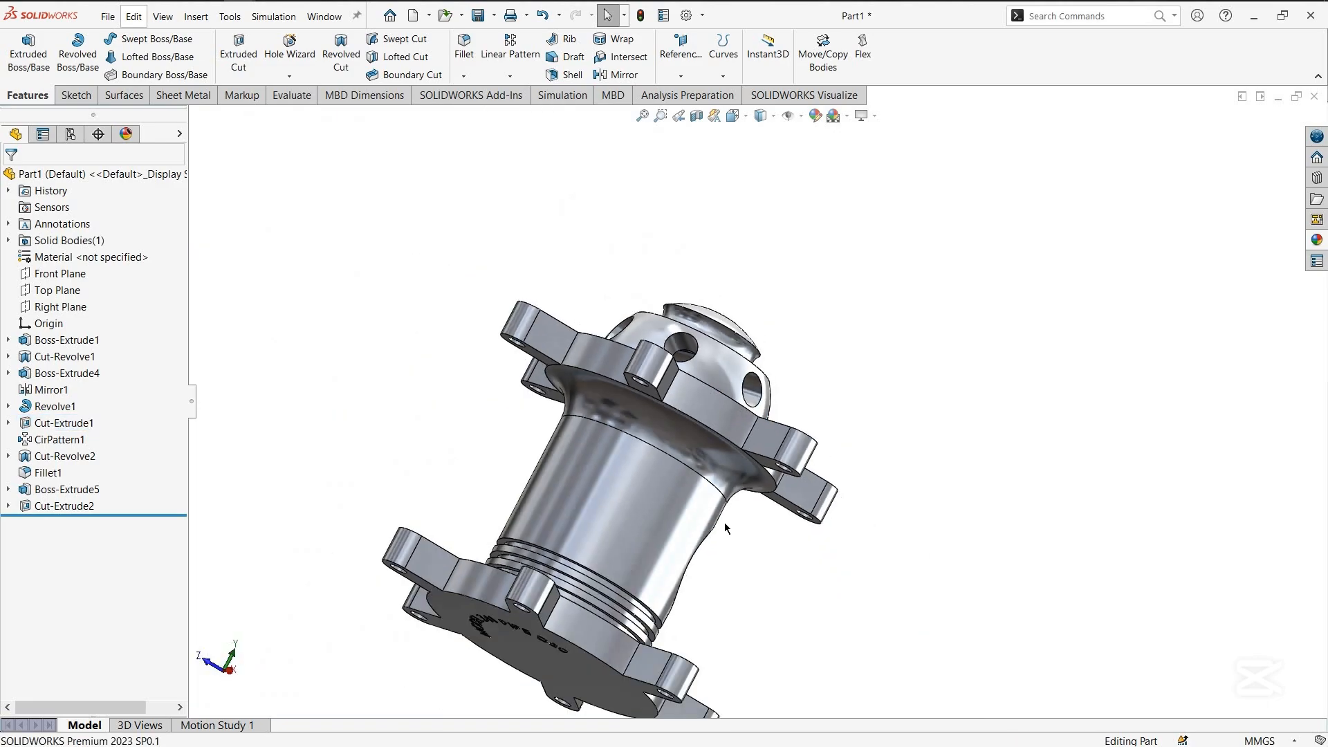
scroll(724, 522, "down", 2)
middle_click_drag(592, 489, 625, 468)
scroll(598, 588, "up", 1)
scroll(596, 609, "down", 3)
scroll(686, 557, "up", 5)
scroll(629, 457, "down", 3)
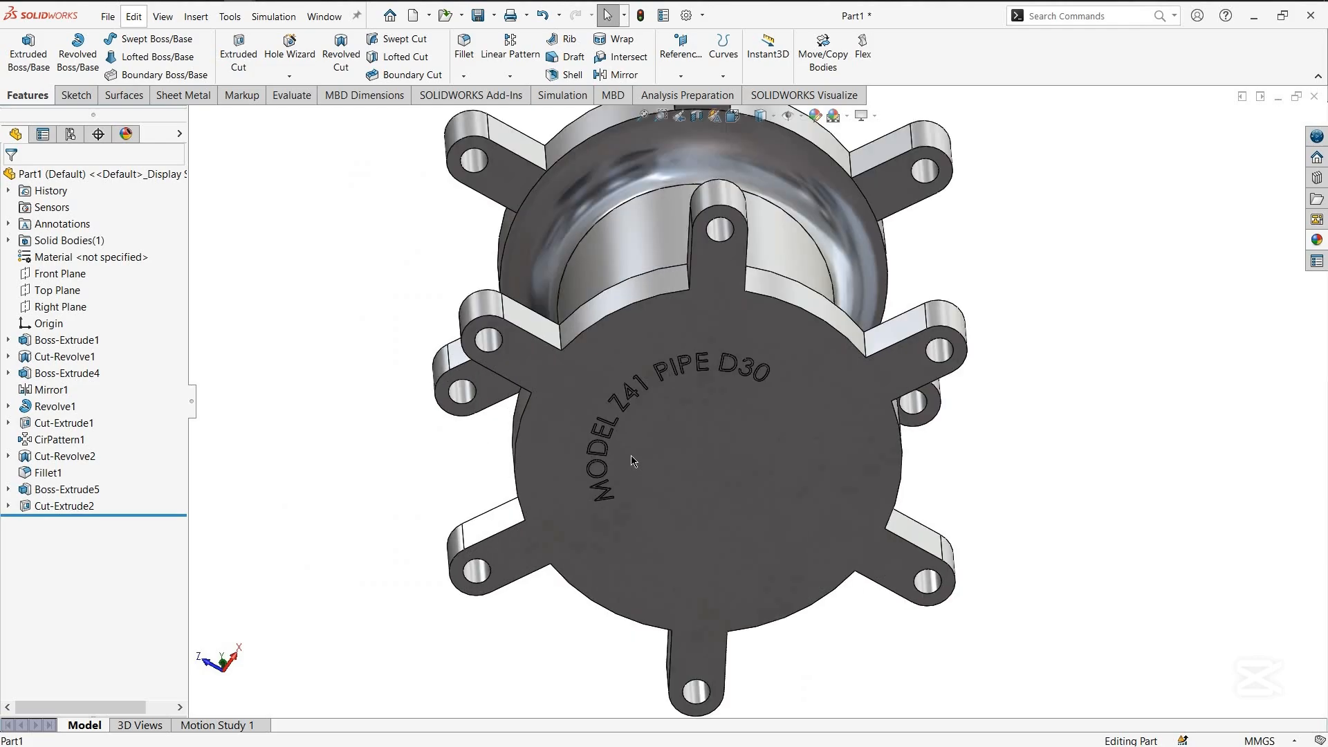
scroll(631, 455, "up", 2)
middle_click_drag(821, 316, 700, 334)
scroll(832, 284, "down", 3)
scroll(840, 293, "up", 2)
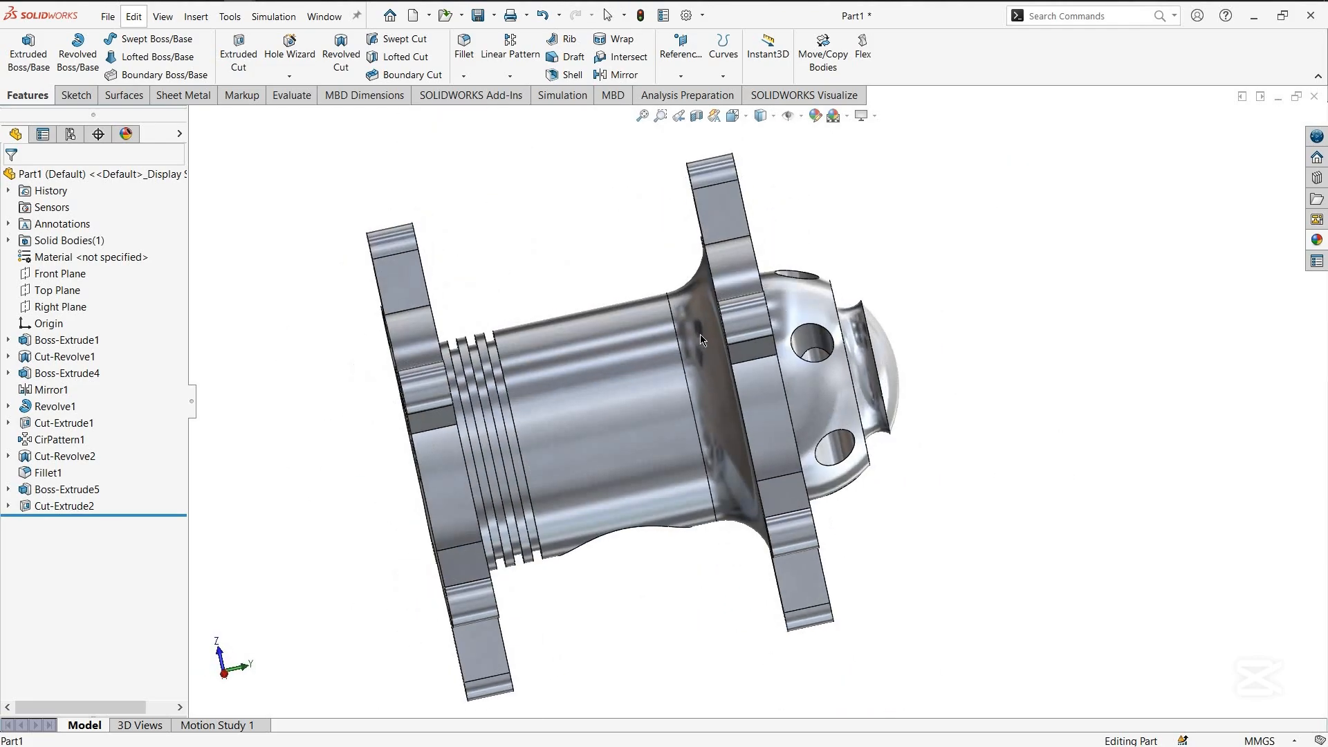
scroll(652, 502, "up", 2)
middle_click_drag(613, 404, 606, 355)
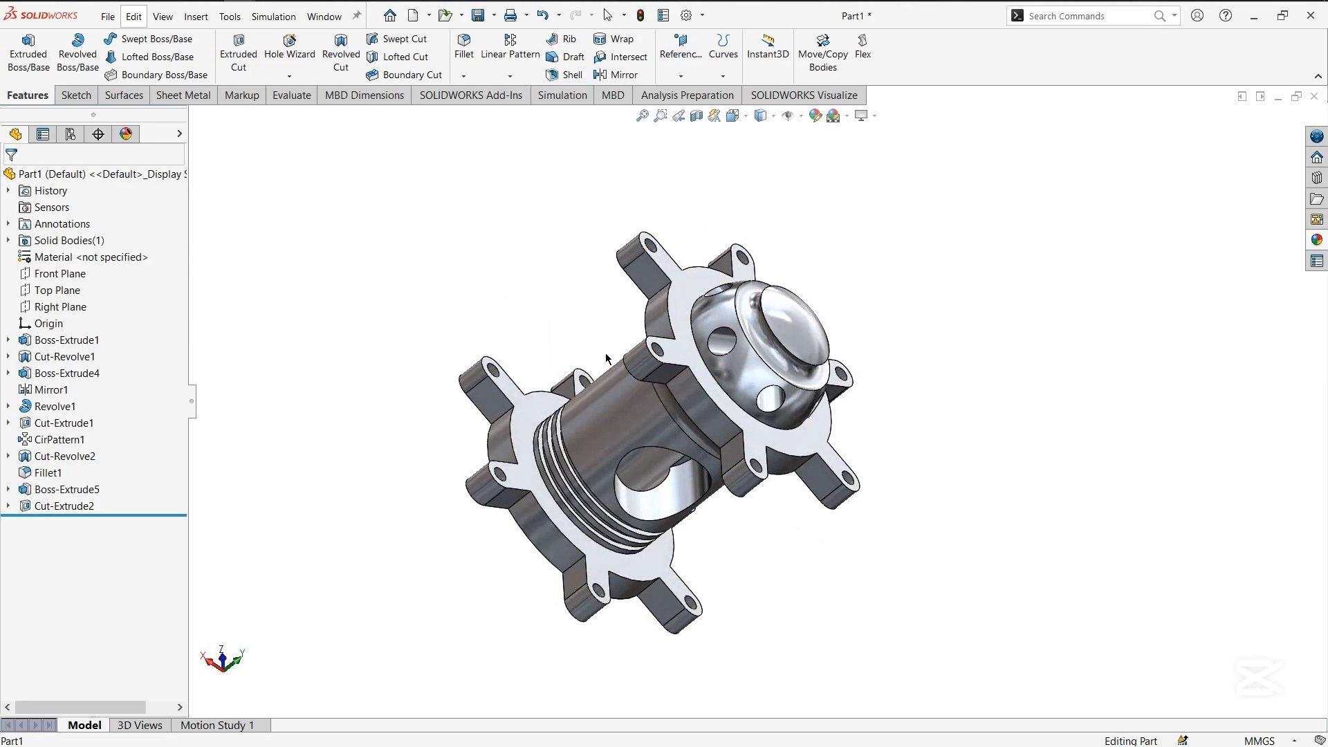
middle_click_drag(763, 445, 695, 115)
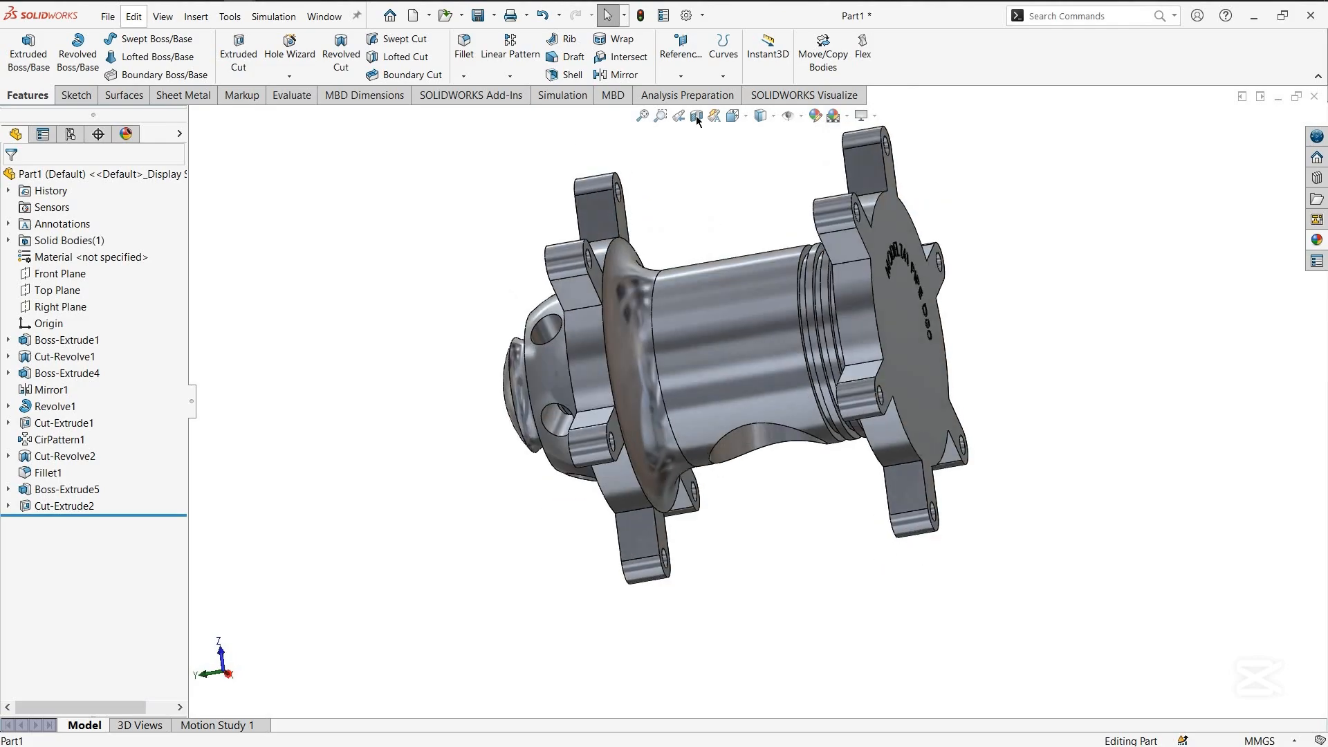
Inspect the hollow interior in a section view based on the Front Plane, and restore the full model display
left_click(696, 115)
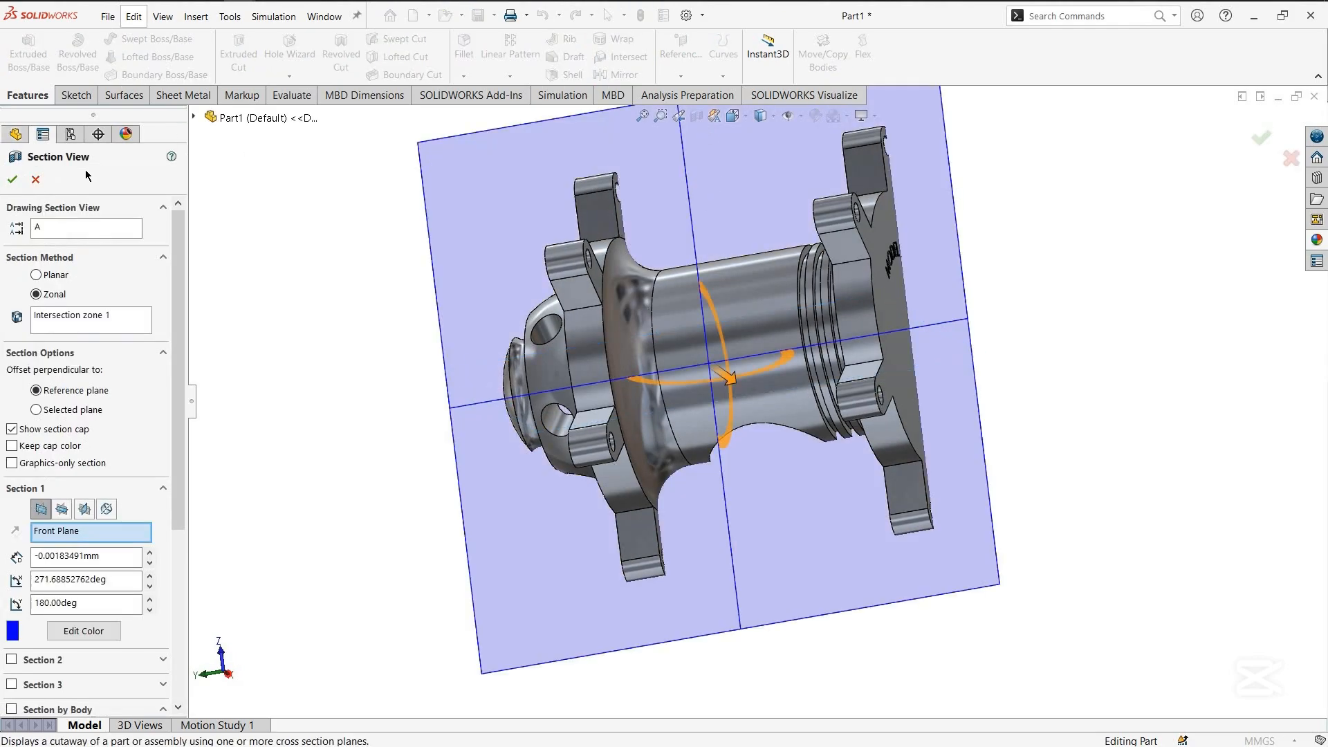
left_click(16, 181)
middle_click_drag(606, 399, 778, 302)
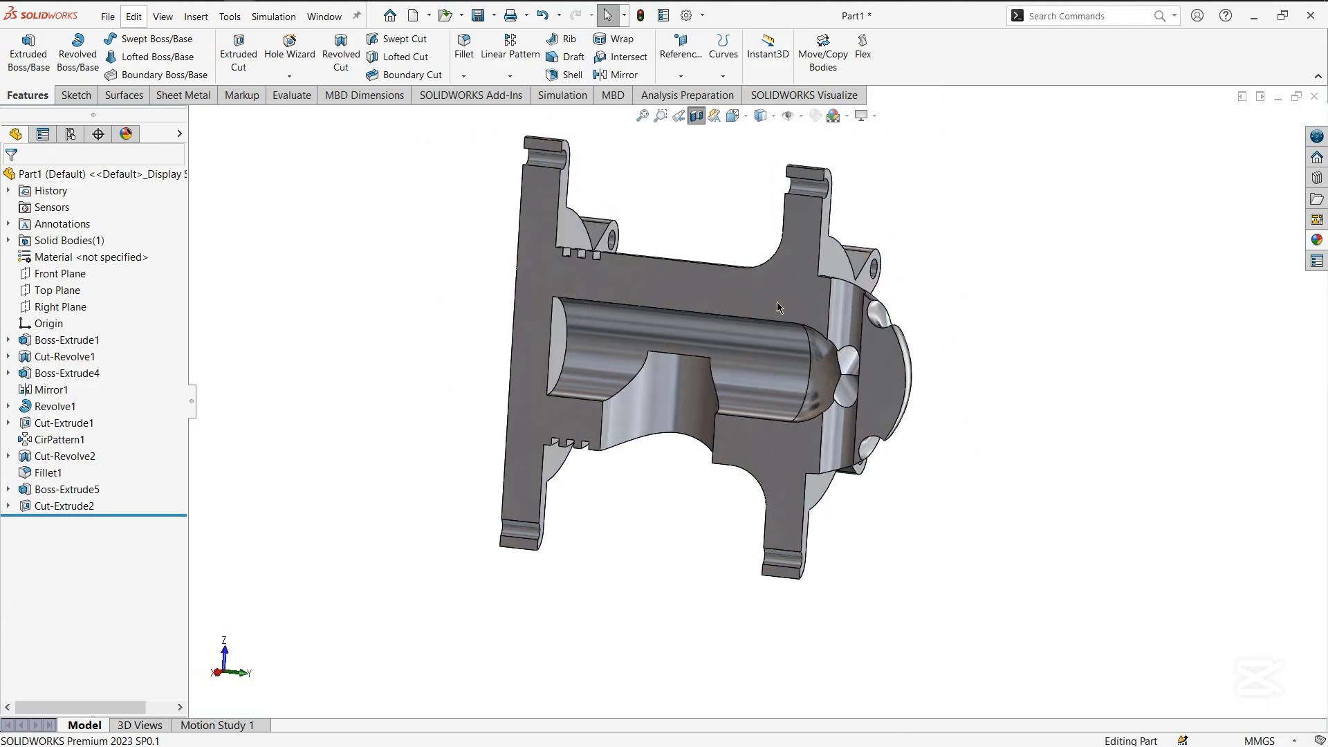
left_click(777, 302)
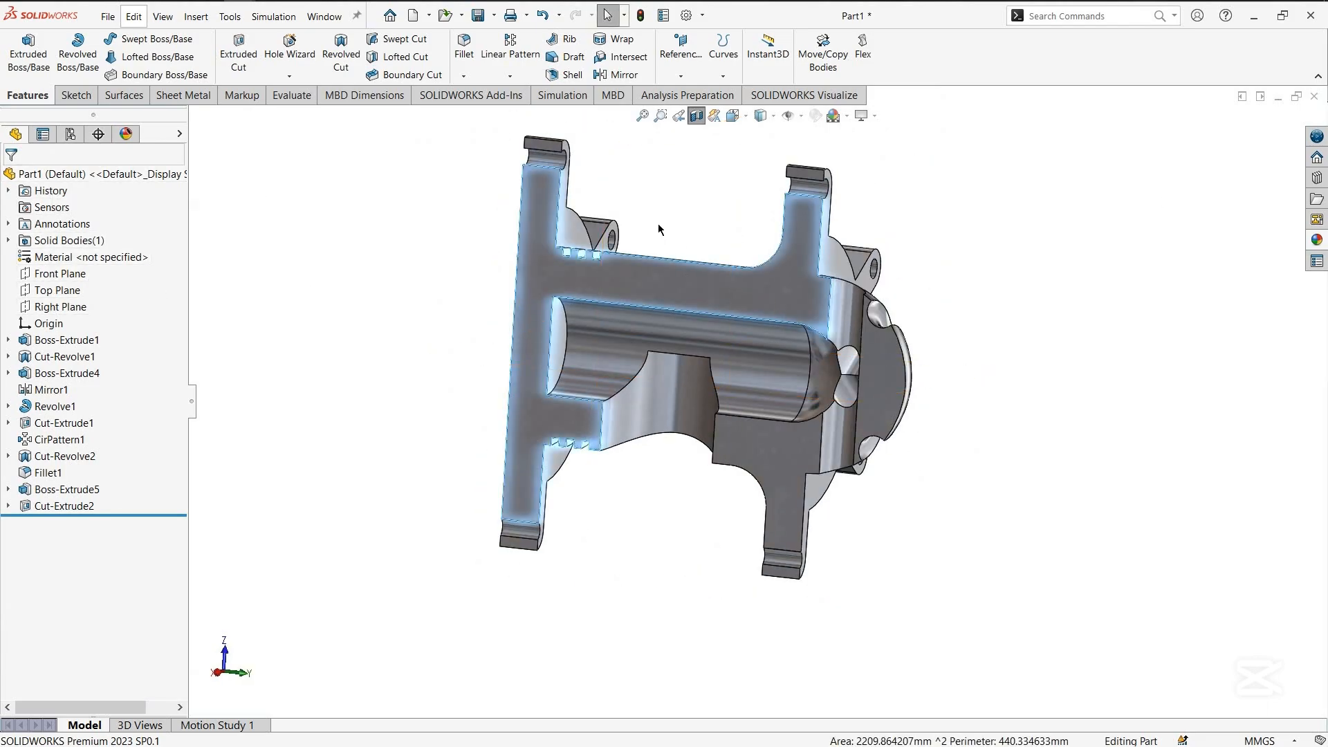
left_click(697, 116)
middle_click_drag(556, 248, 840, 424)
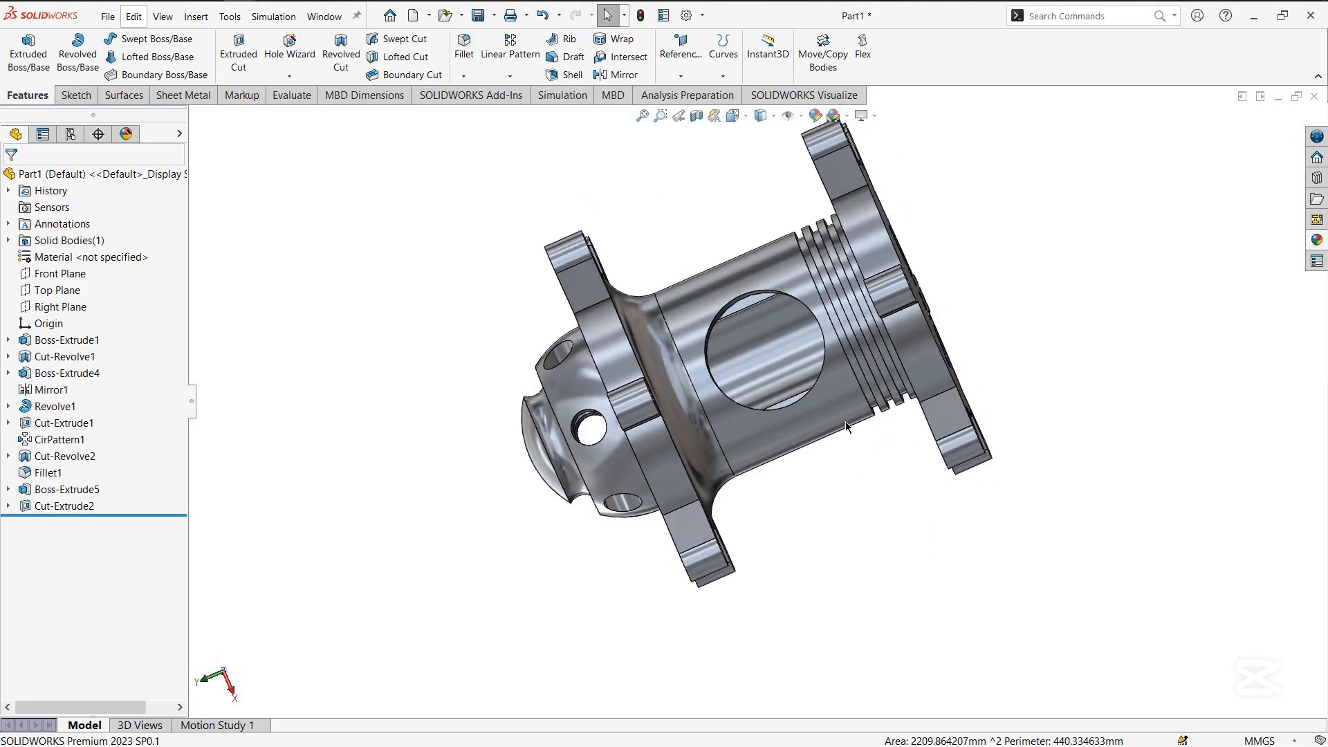